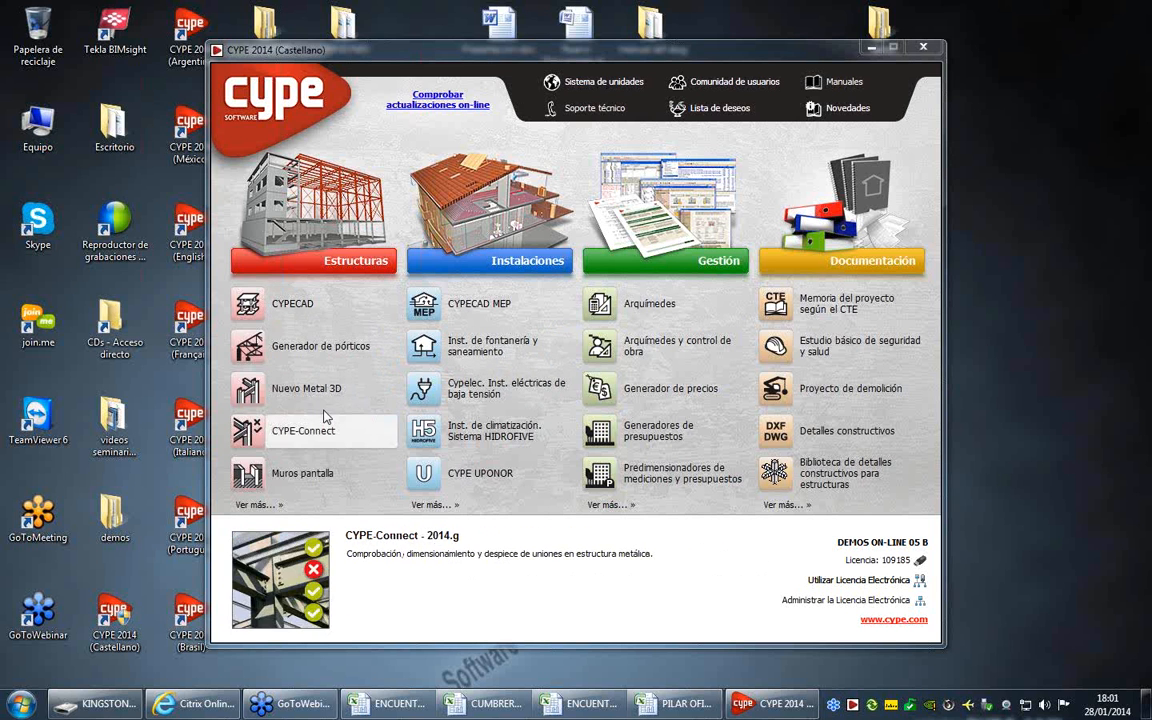
- Open CYPE-Connect and create a new project file named Ejemplo1 without saving the current project
{"action": "left_click", "coordinate": [302, 432]}
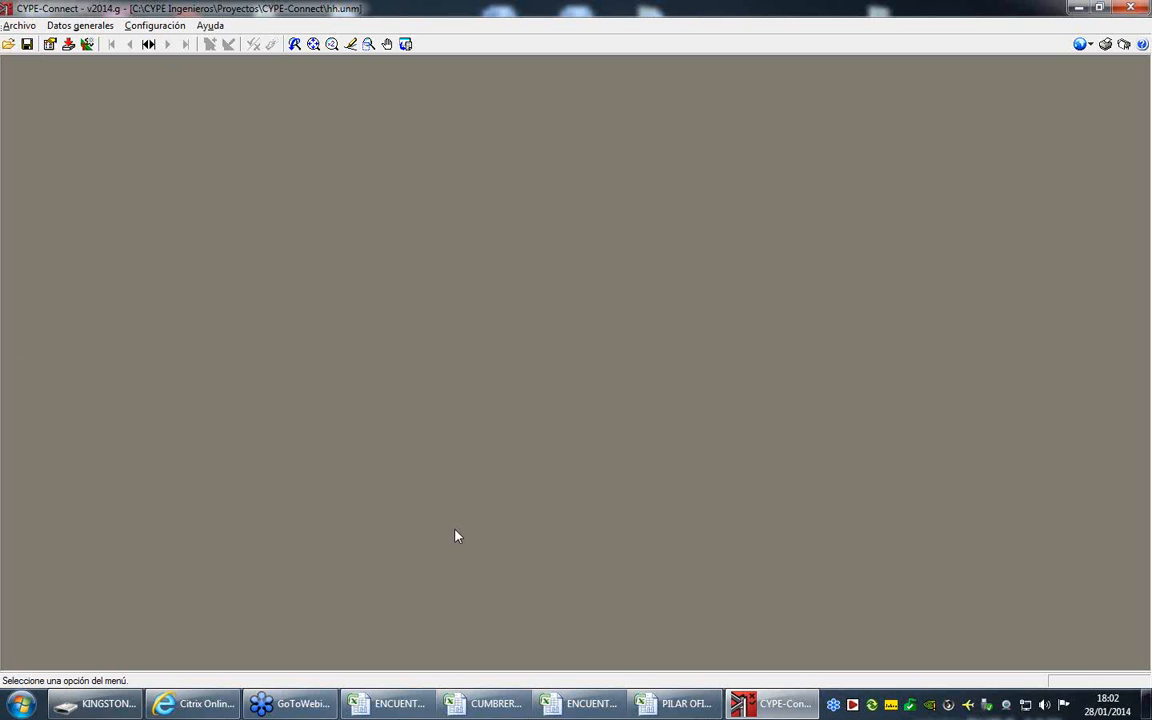
{"action": "left_click", "coordinate": [18, 26]}
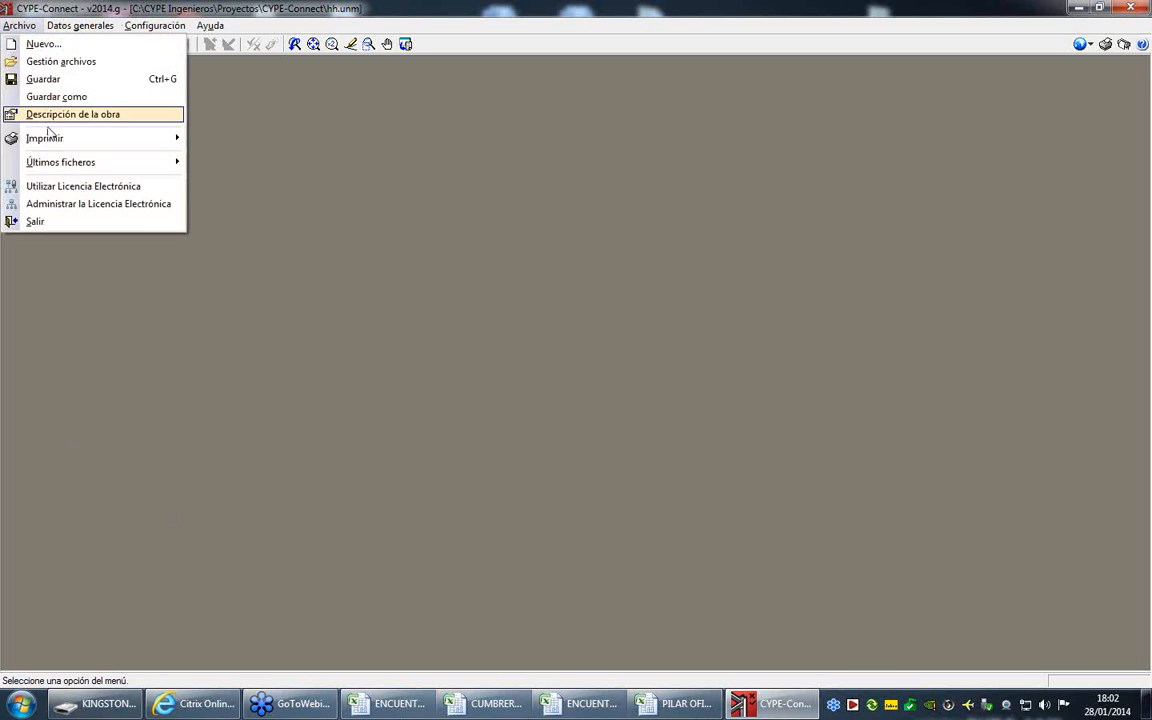
{"action": "mouse_move", "coordinate": [80, 25]}
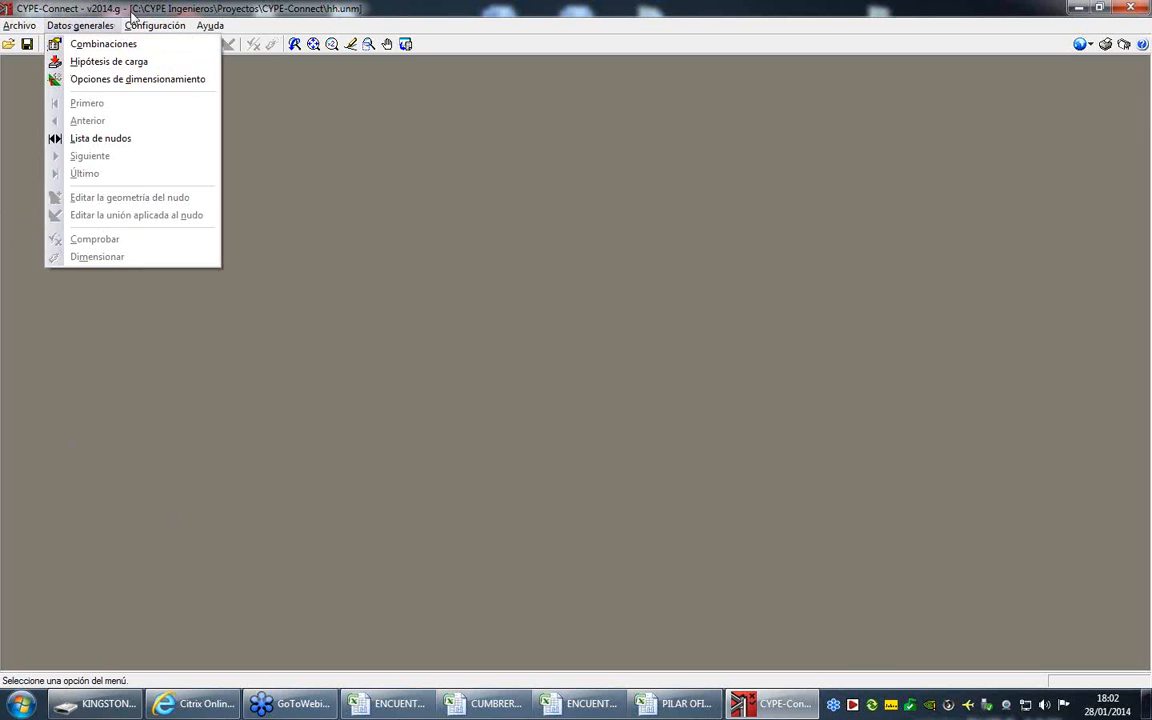
{"action": "mouse_move", "coordinate": [152, 27]}
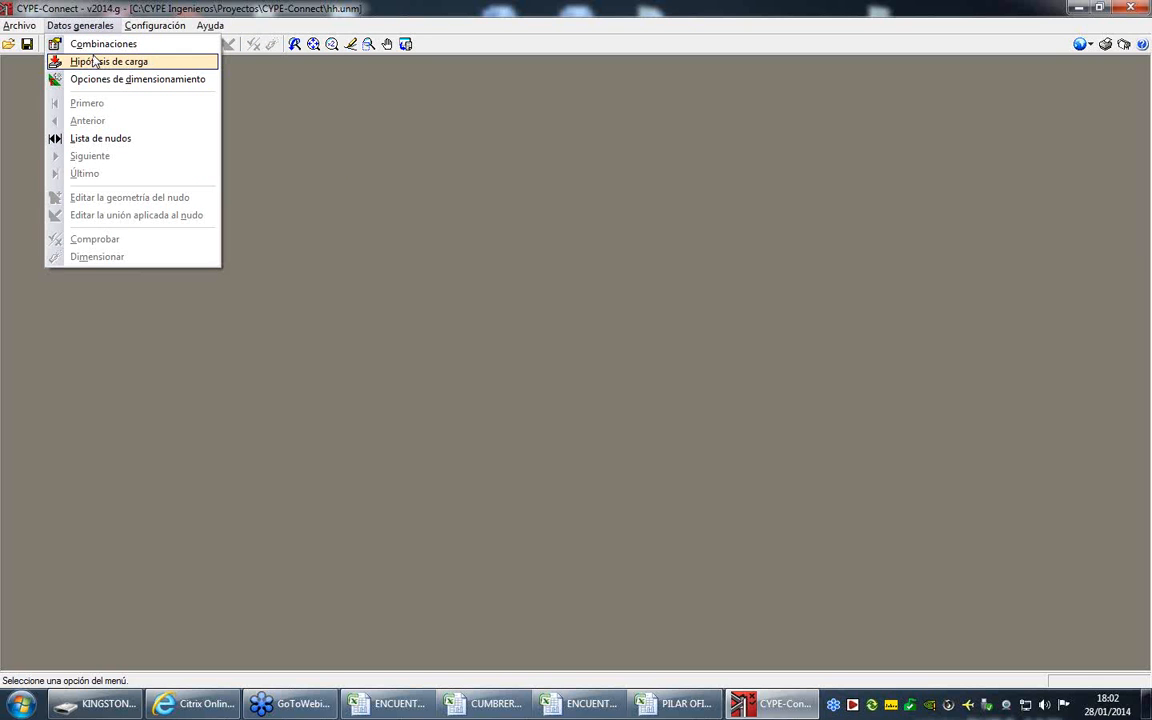
{"action": "mouse_move", "coordinate": [20, 25]}
{"action": "left_click", "coordinate": [28, 46]}
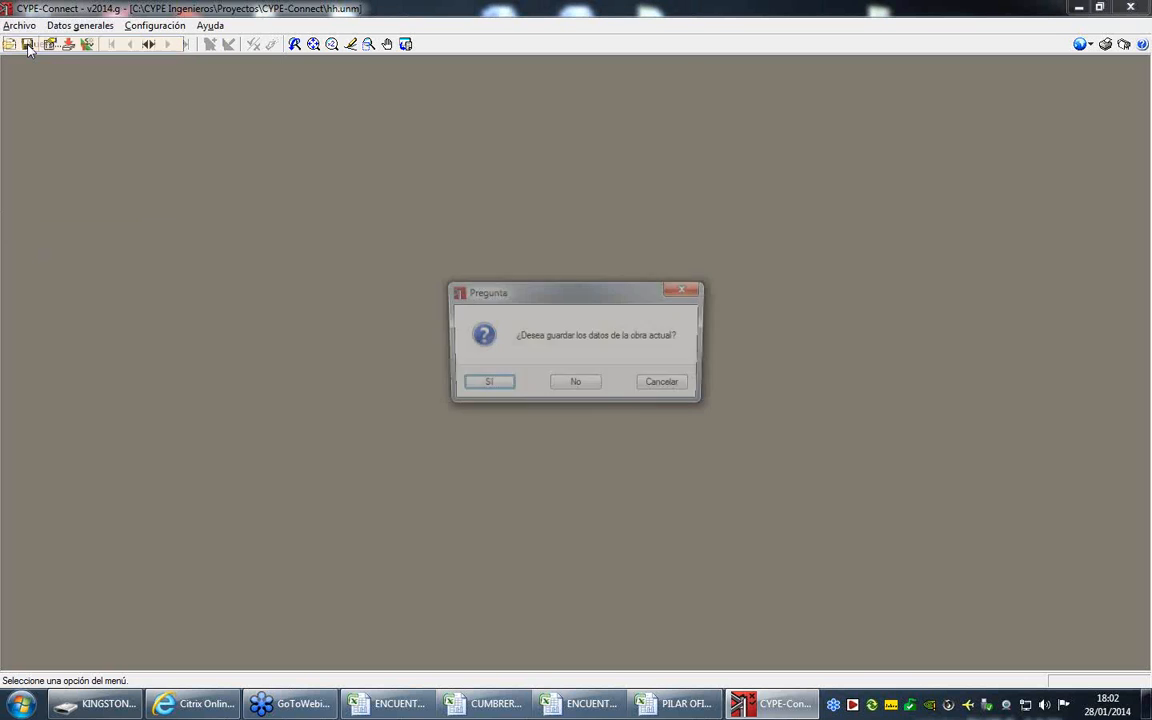
{"action": "left_click", "coordinate": [566, 385]}
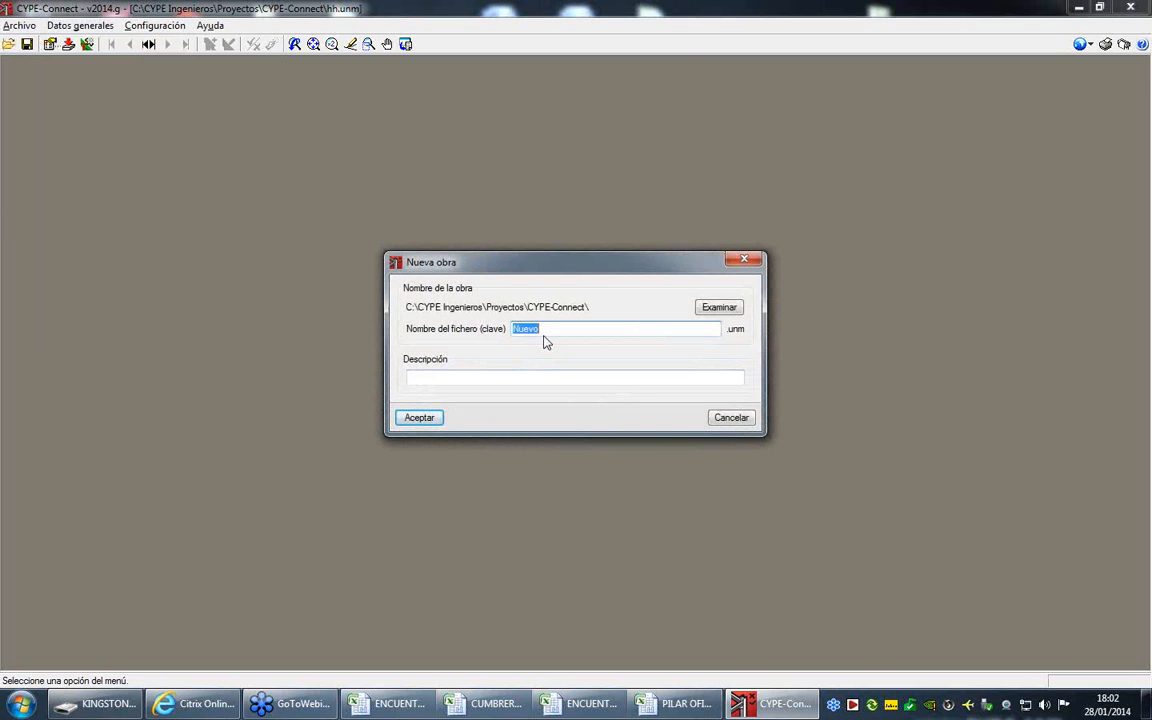
{"action": "type", "text": "Ejemplo1"}
{"action": "left_click", "coordinate": [420, 418]}
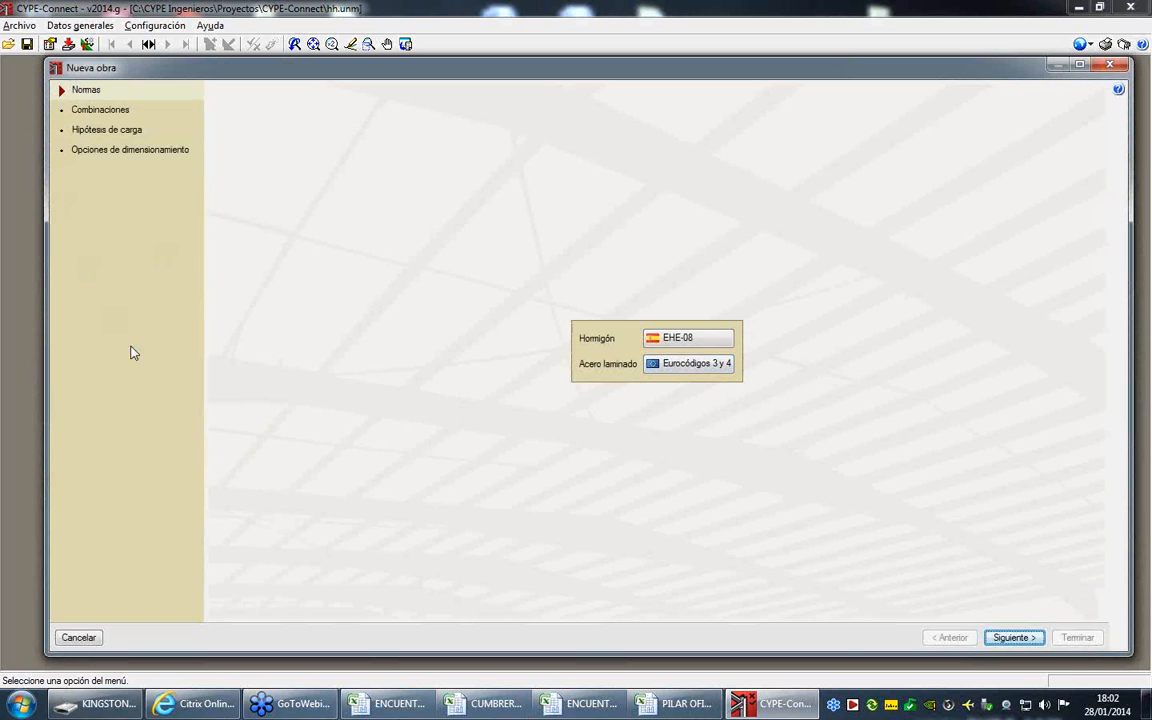
- Set the design codes to EHE-08 for concrete and Spain's EAE 2011 for rolled steel
{"action": "left_click", "coordinate": [666, 341]}
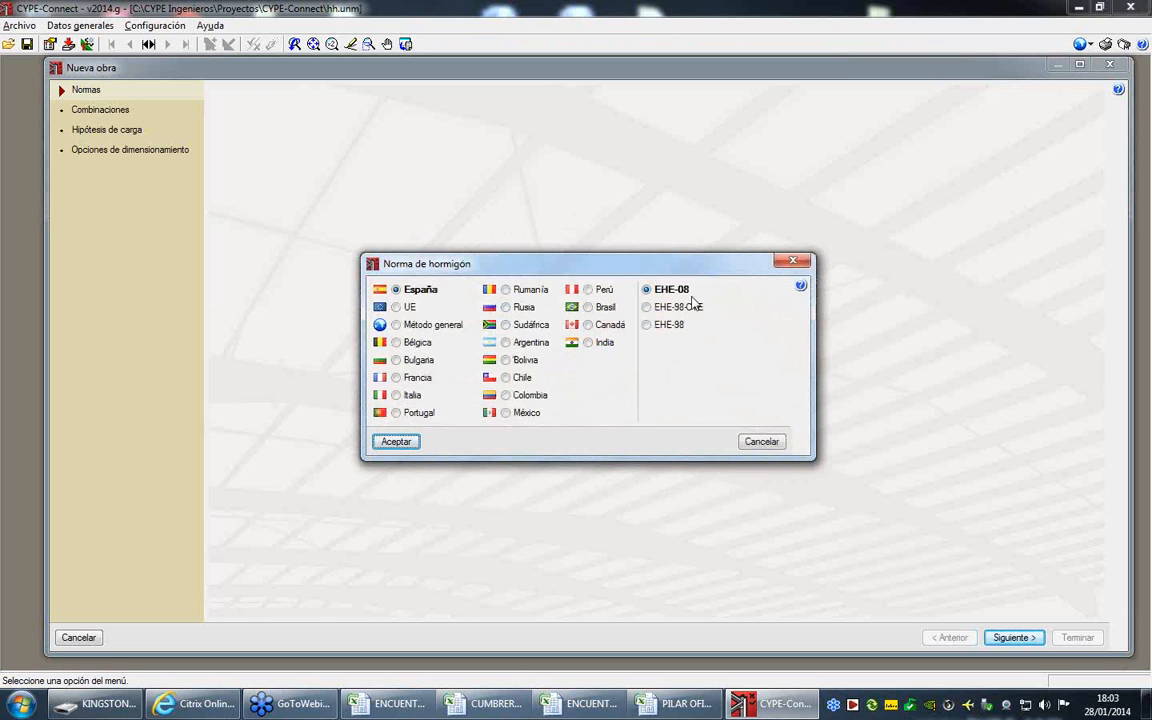
{"action": "left_click", "coordinate": [396, 441]}
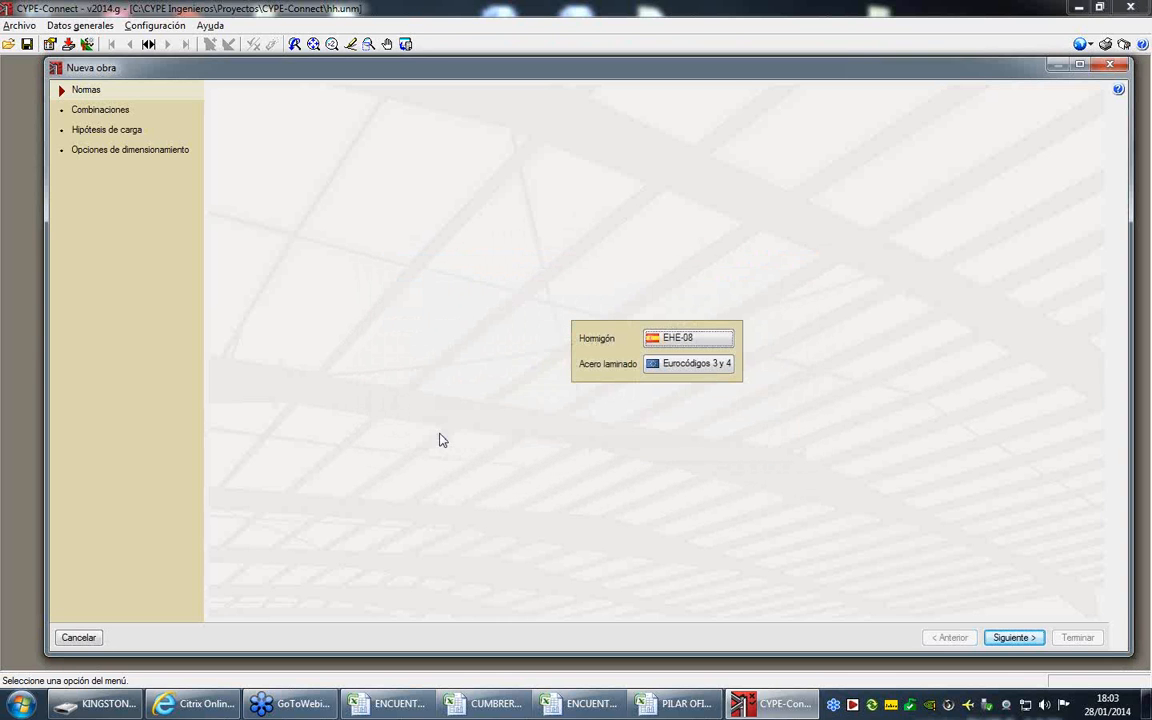
{"action": "left_click", "coordinate": [670, 368]}
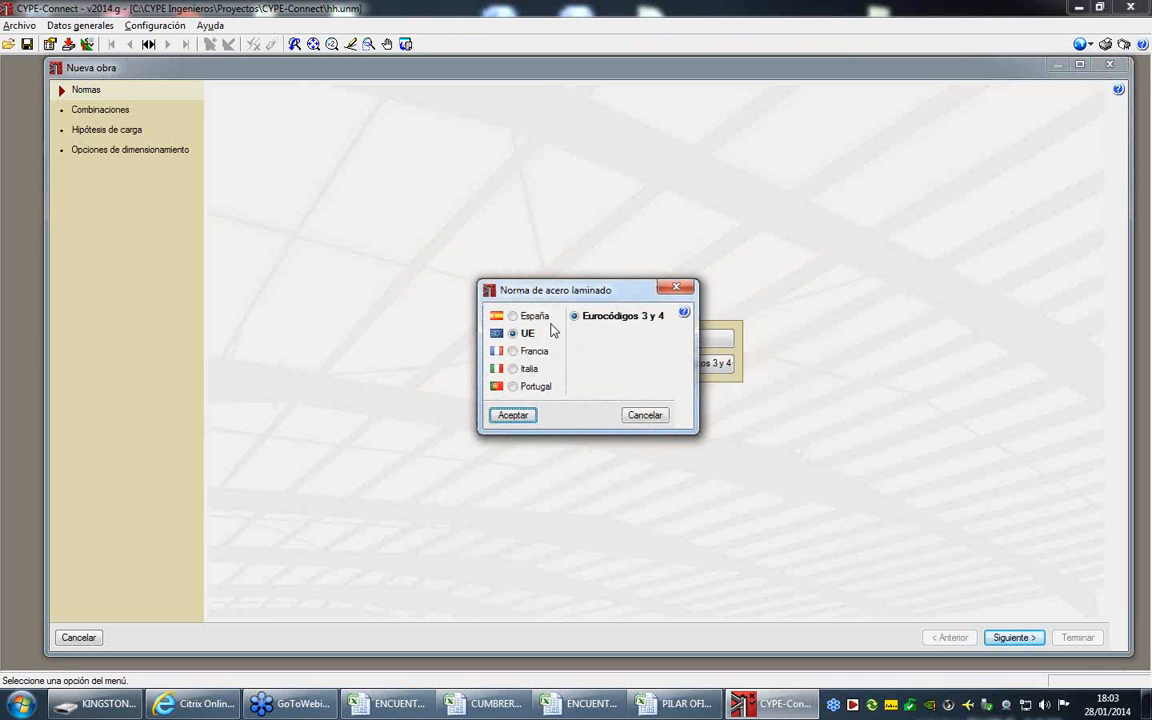
{"action": "left_click", "coordinate": [537, 317]}
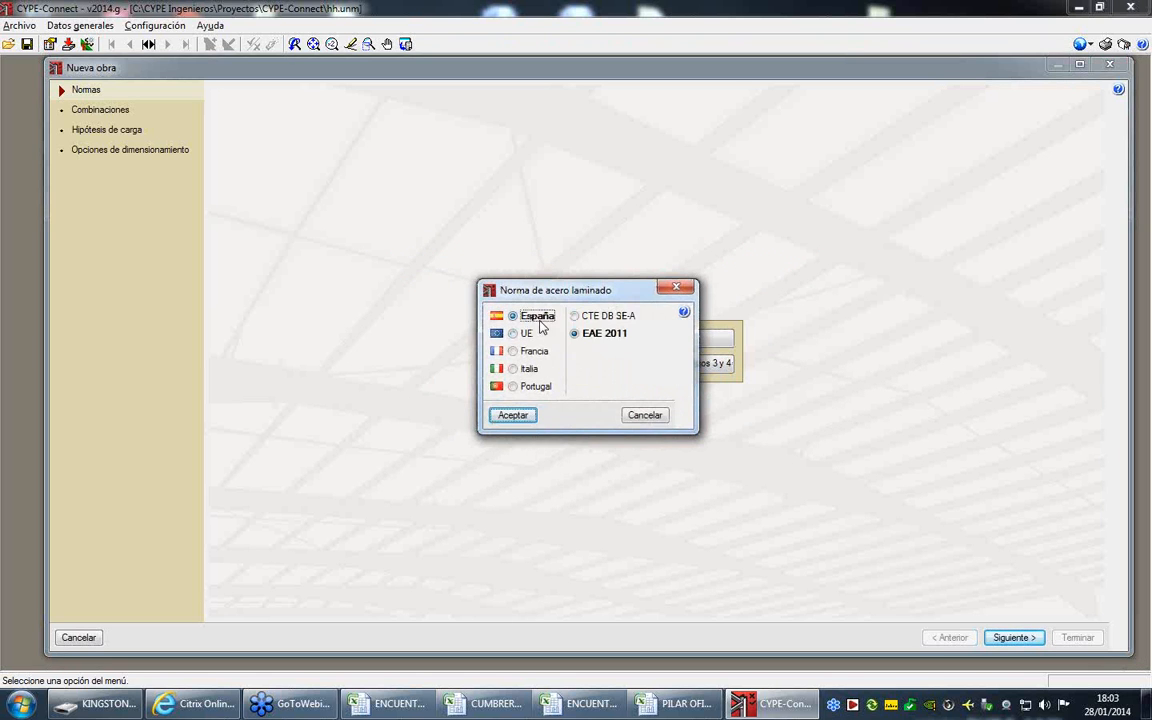
{"action": "left_click", "coordinate": [514, 416]}
{"action": "left_click", "coordinate": [1013, 637]}
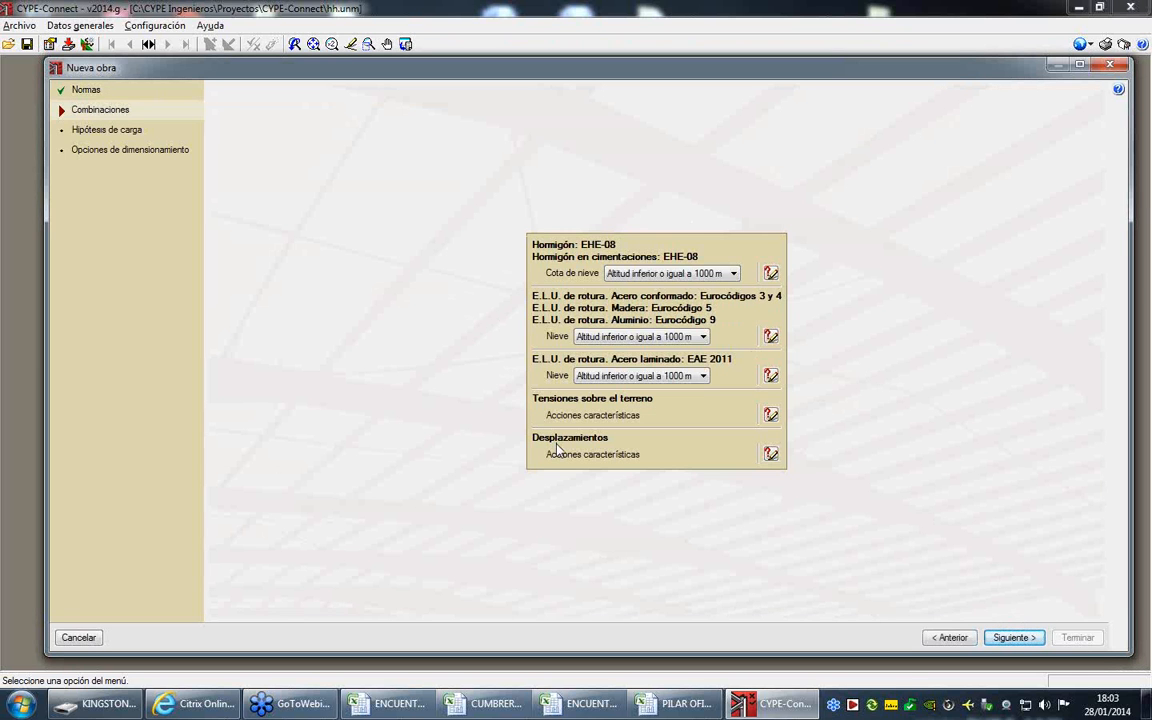
- Keep the default combinations and add one additional live load (Sobrecarga de uso) hypothesis with its default reference
{"action": "left_click", "coordinate": [1020, 637]}
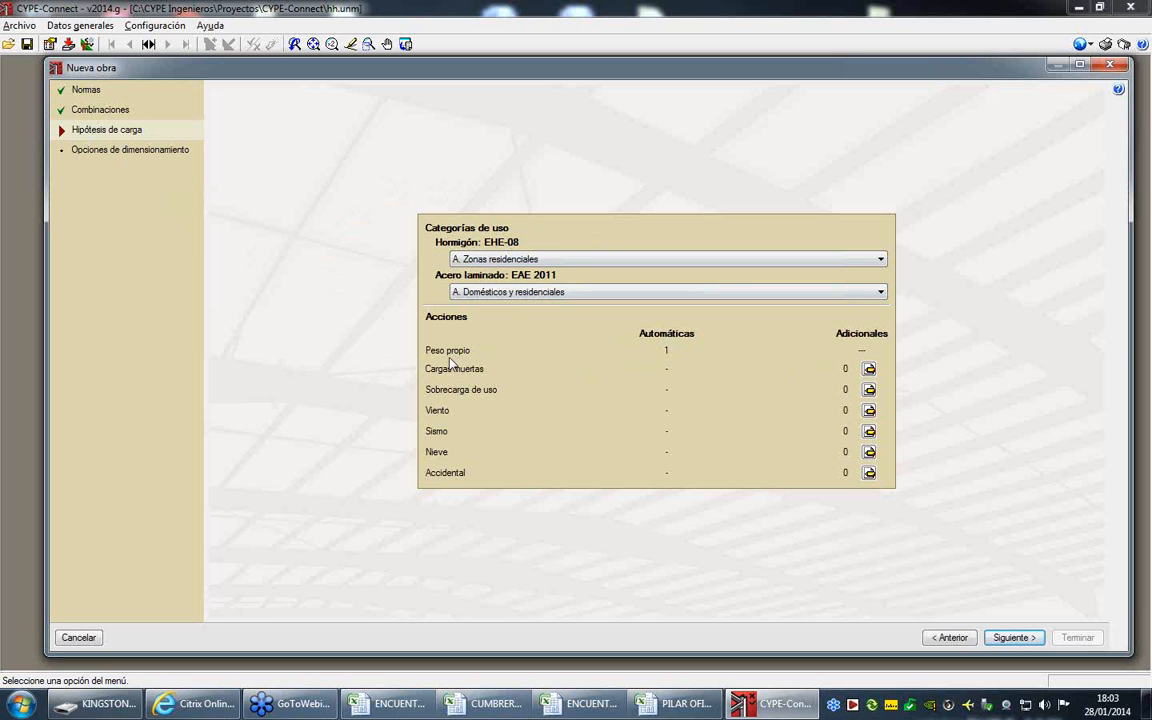
{"action": "left_click", "coordinate": [868, 389]}
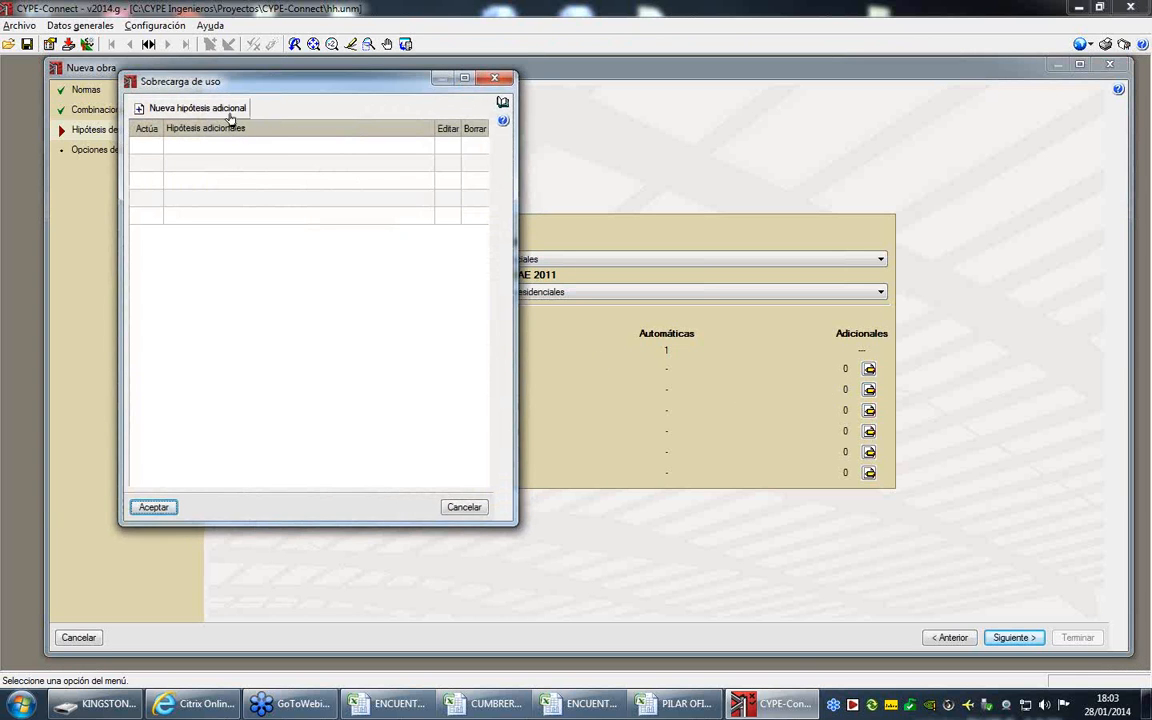
{"action": "left_click", "coordinate": [229, 117]}
{"action": "left_click", "coordinate": [211, 342]}
{"action": "left_click", "coordinate": [151, 507]}
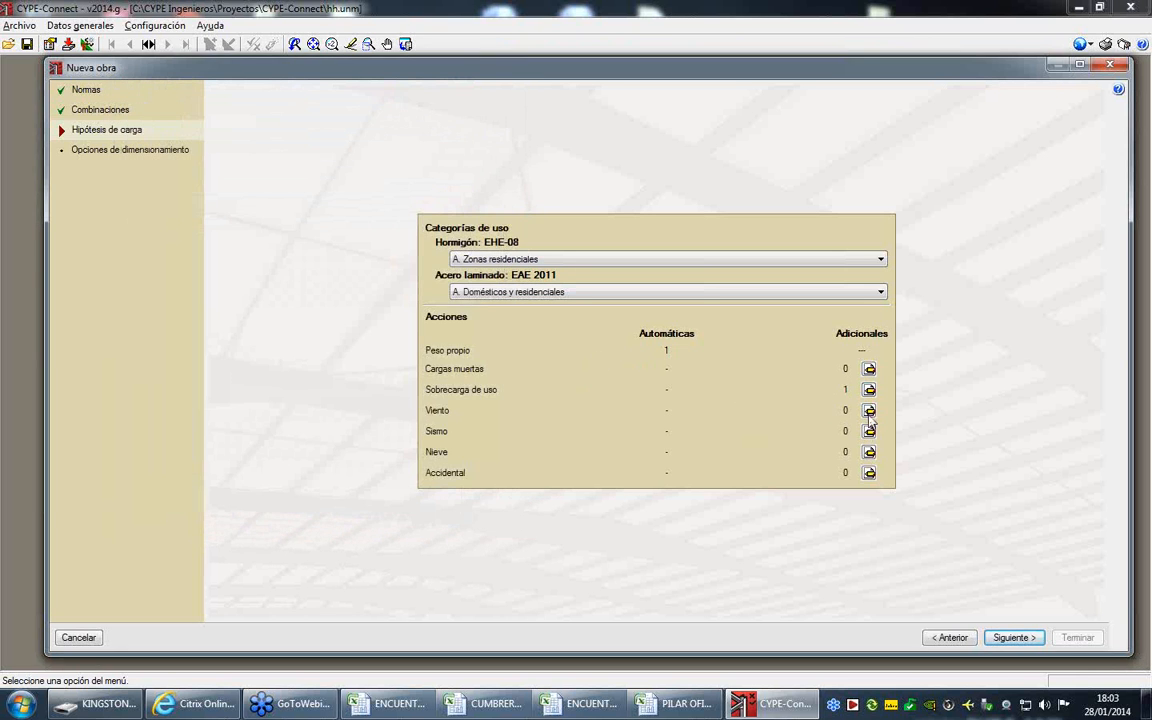
- Add two additional wind load hypotheses with the references V 1(0) and V 2(0)
{"action": "left_click", "coordinate": [869, 410]}
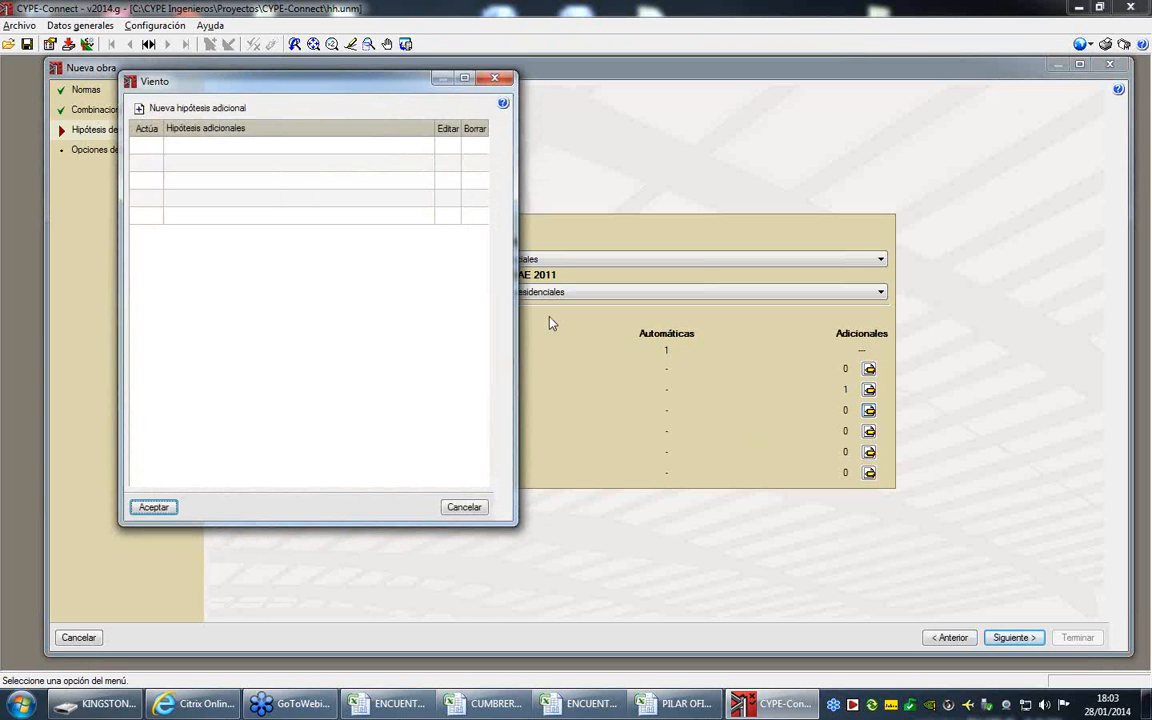
{"action": "left_click", "coordinate": [150, 107]}
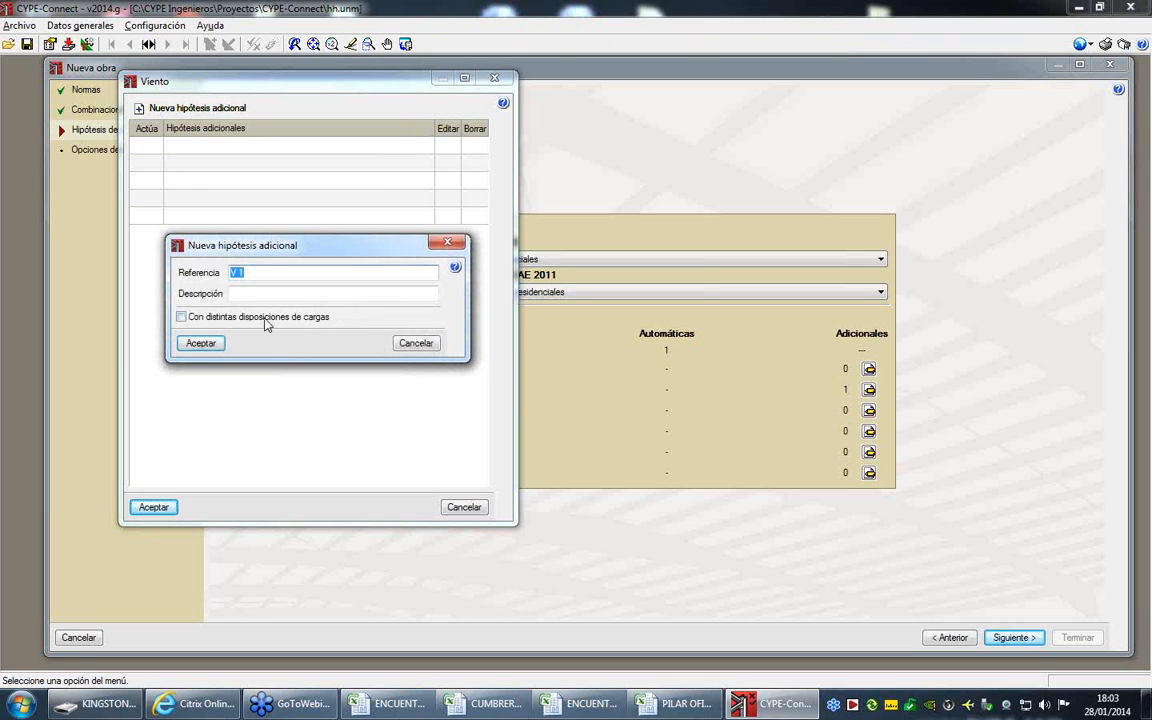
{"action": "left_click", "coordinate": [248, 273]}
{"action": "type", "text": "(0)"}
{"action": "left_click", "coordinate": [200, 343]}
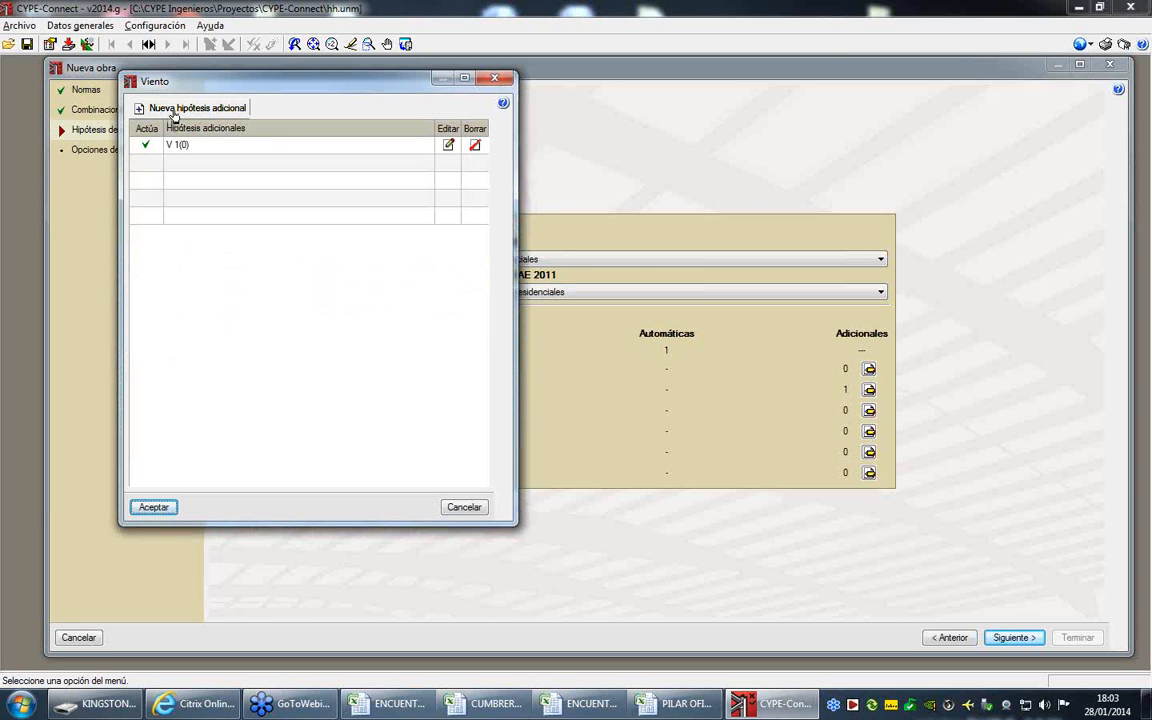
{"action": "left_click", "coordinate": [142, 108]}
{"action": "left_click_drag", "start_coordinate": [236, 273], "coordinate": [244, 270]}
{"action": "key", "text": "BackSpace"}
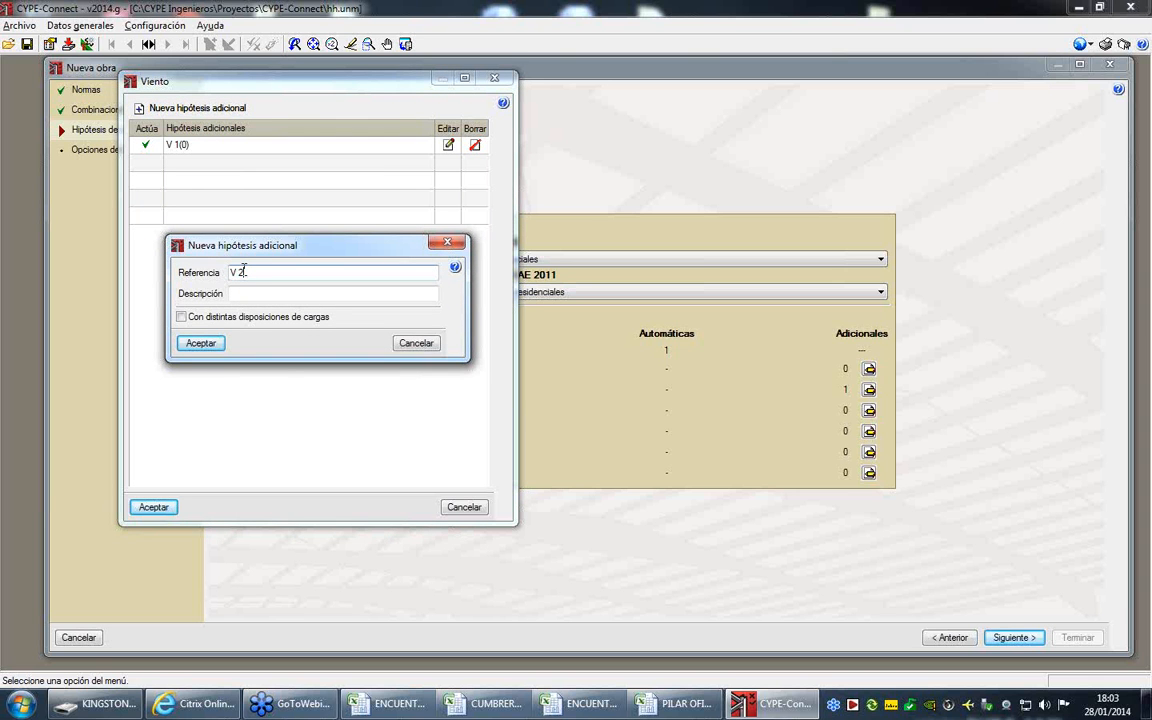
{"action": "type", "text": "2(0"}
{"action": "left_click", "coordinate": [200, 343]}
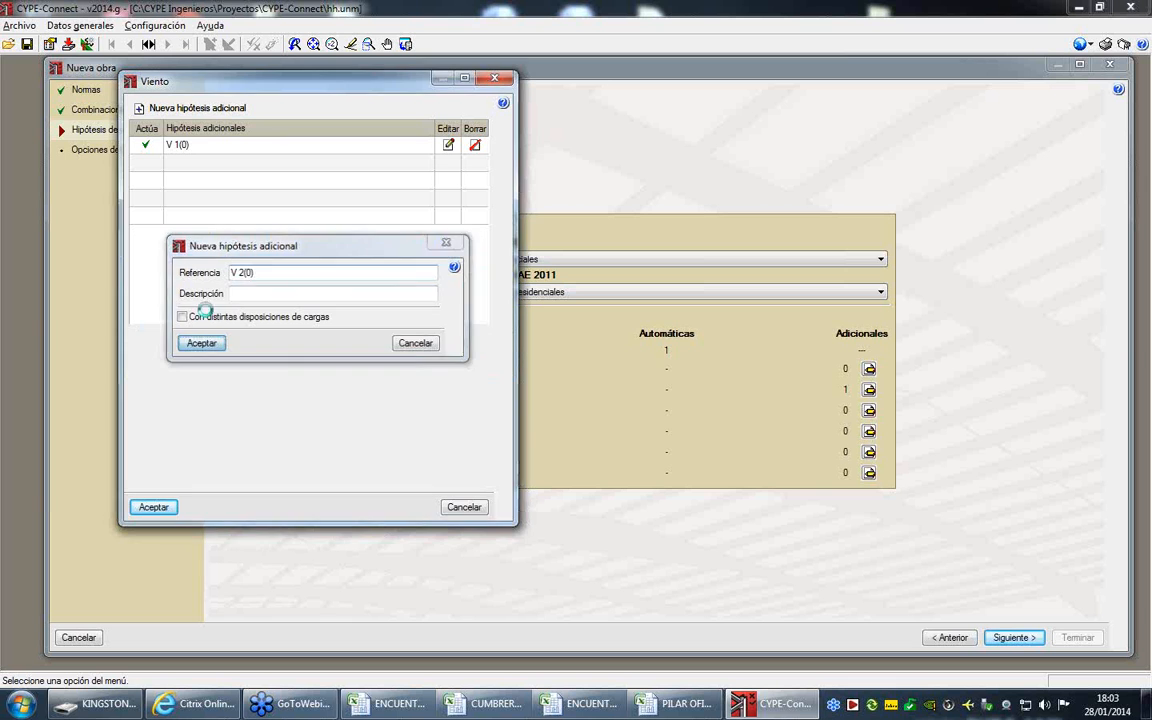
- Add two more wind load hypotheses with the references V 1(180) and V 2(180)
{"action": "left_click", "coordinate": [171, 108]}
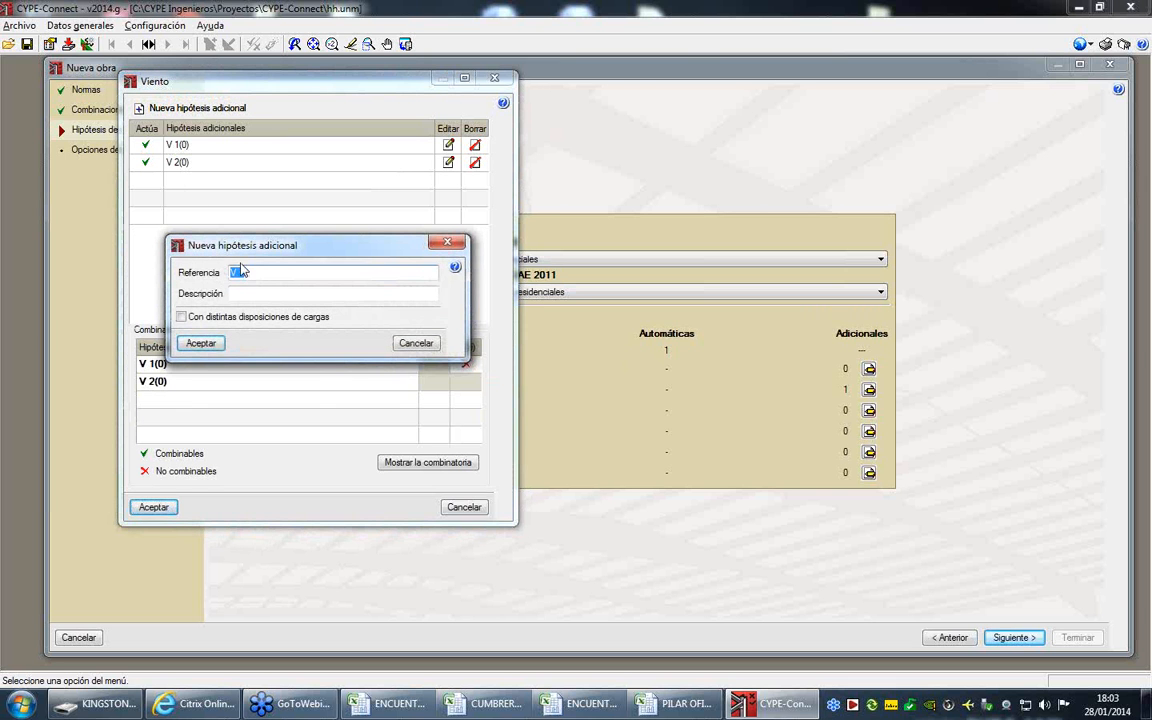
{"action": "type", "text": "(180)"}
{"action": "left_click", "coordinate": [203, 344]}
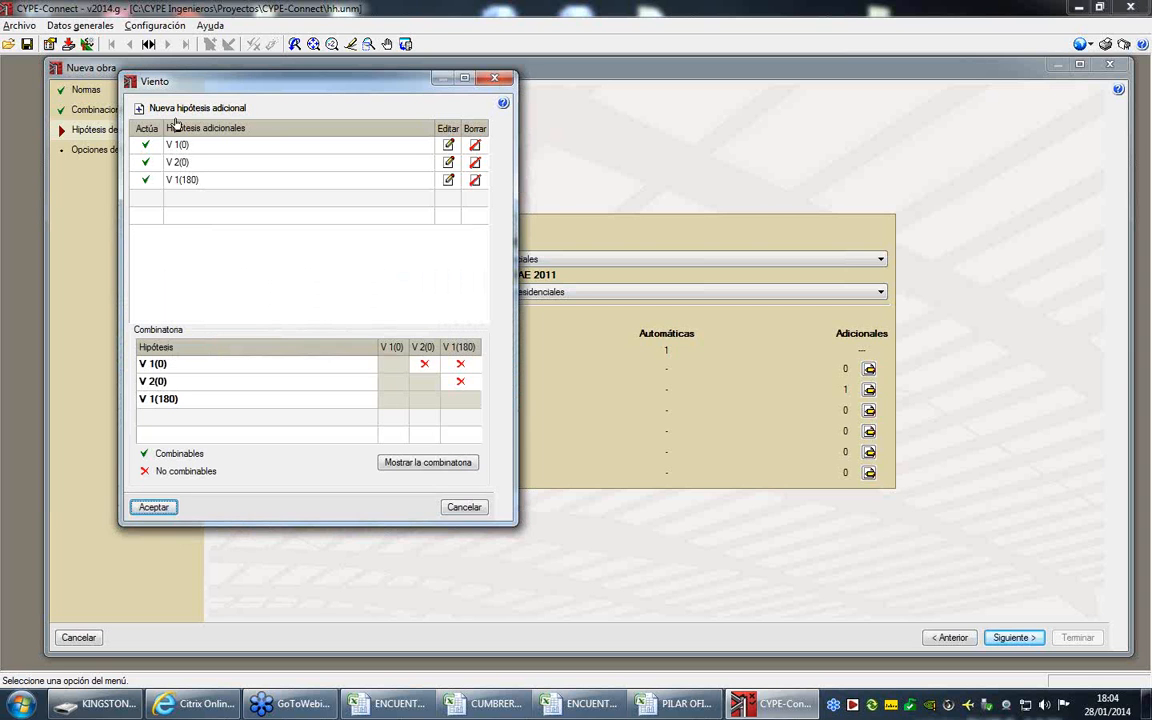
{"action": "left_click", "coordinate": [155, 108]}
{"action": "left_click", "coordinate": [240, 271]}
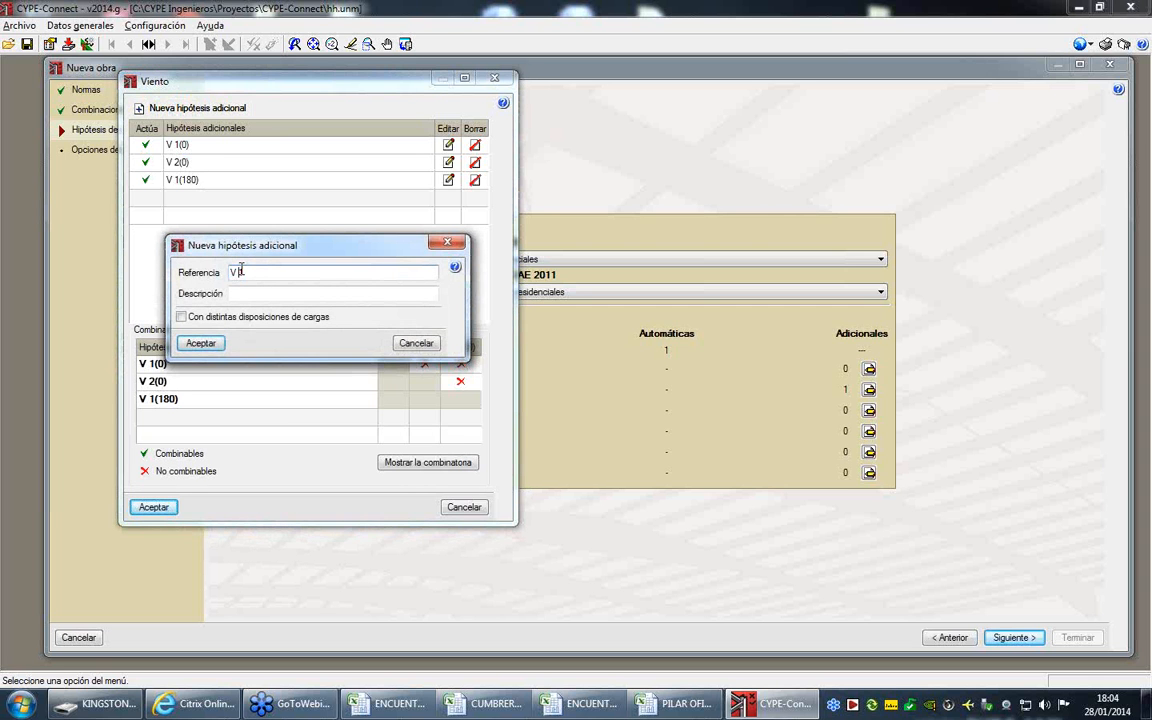
{"action": "double_click", "coordinate": [241, 270]}
{"action": "type", "text": "2(180)"}
{"action": "left_click", "coordinate": [200, 343]}
- Add the wind load hypotheses V 90 and V 270 and accept the wind hypothesis list
{"action": "left_click", "coordinate": [160, 107]}
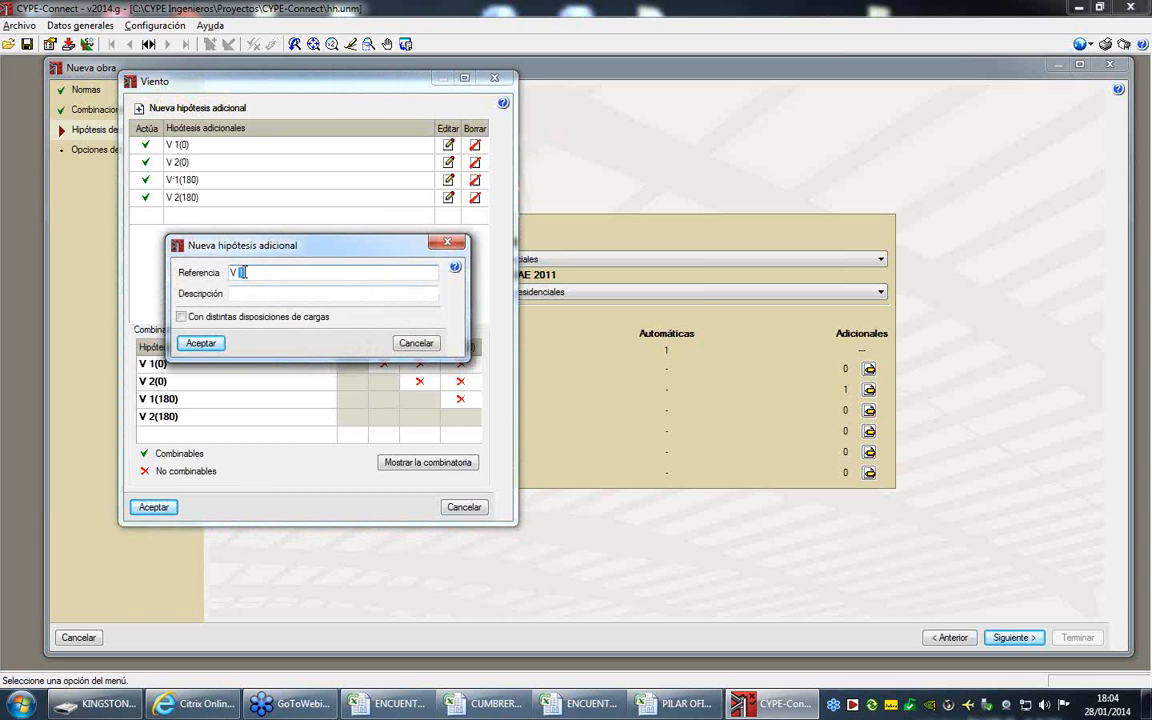
{"action": "left_click", "coordinate": [200, 343]}
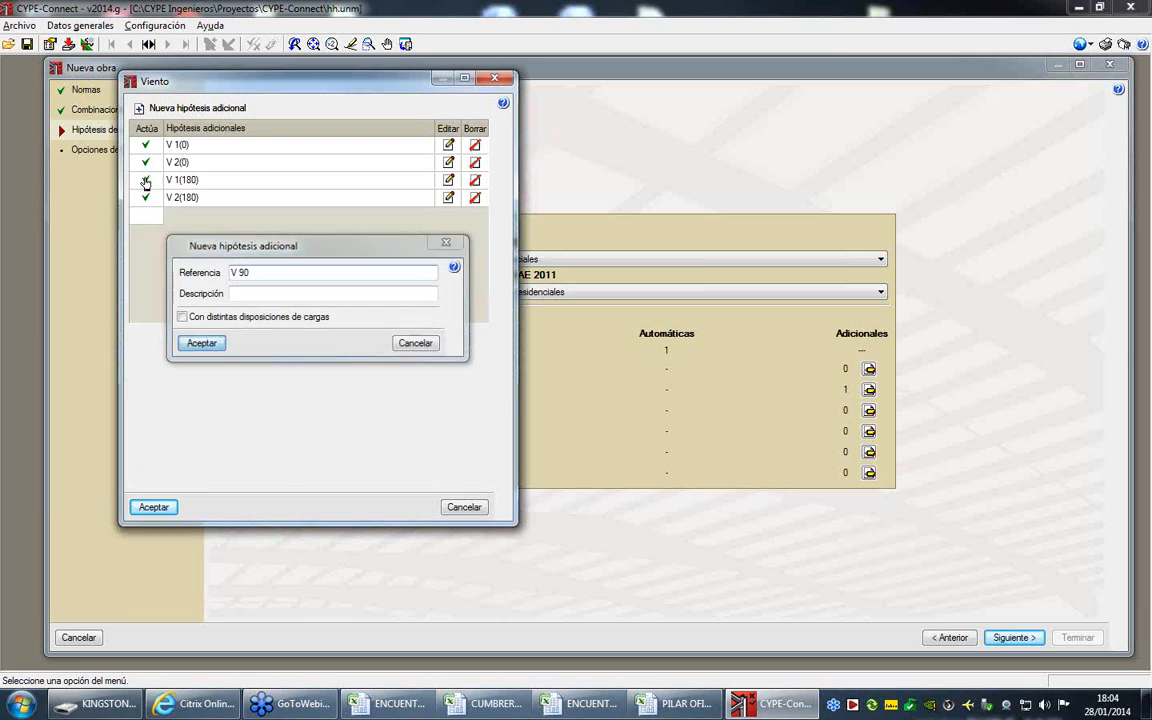
{"action": "left_click", "coordinate": [175, 107]}
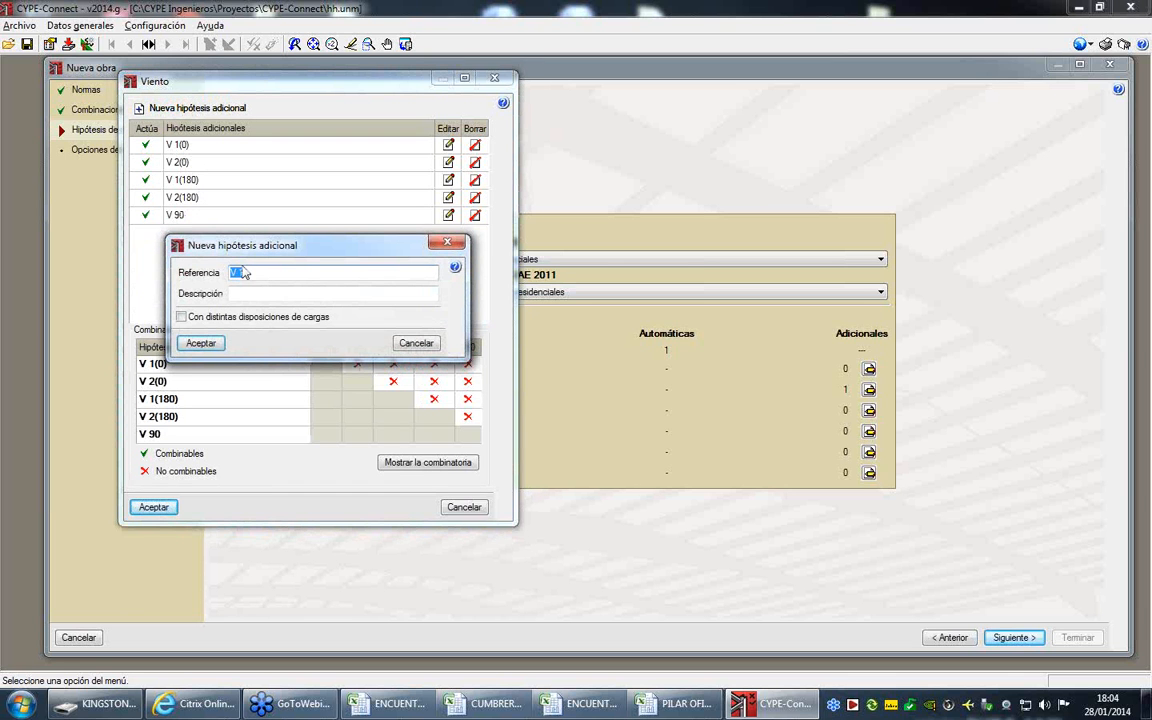
{"action": "left_click", "coordinate": [241, 272]}
{"action": "key", "text": "BackSpace"}
{"action": "type", "text": "270"}
{"action": "left_click", "coordinate": [202, 344]}
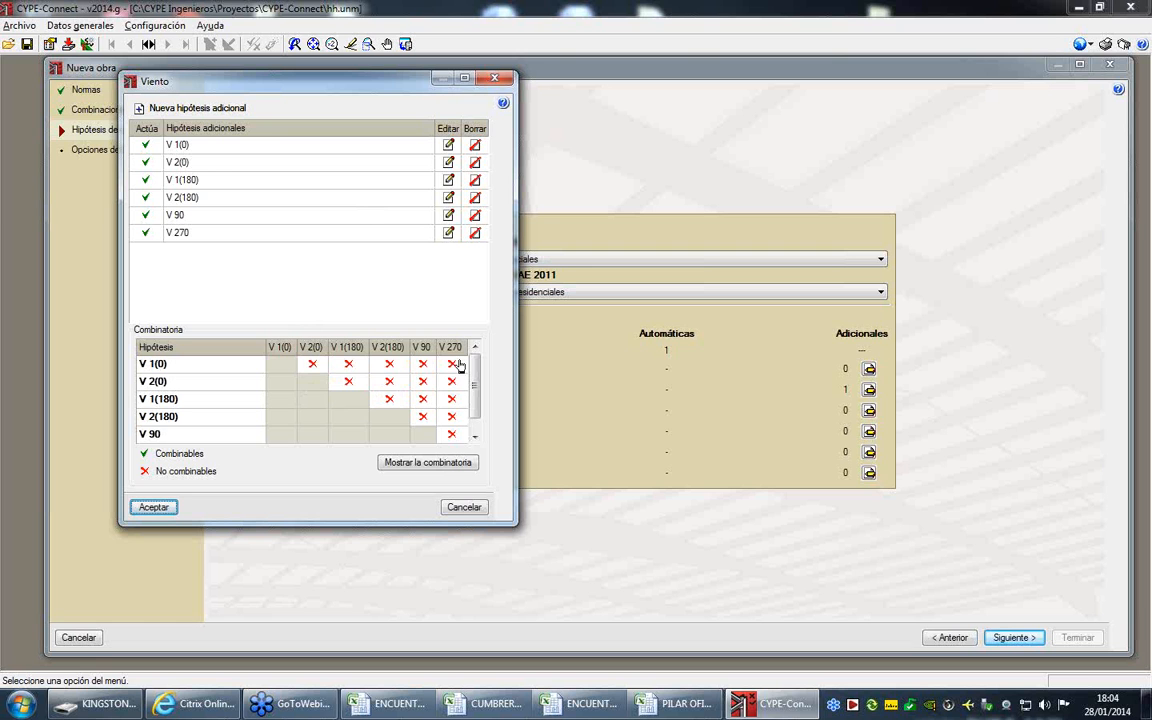
{"action": "left_click", "coordinate": [311, 363]}
{"action": "left_click", "coordinate": [153, 507]}
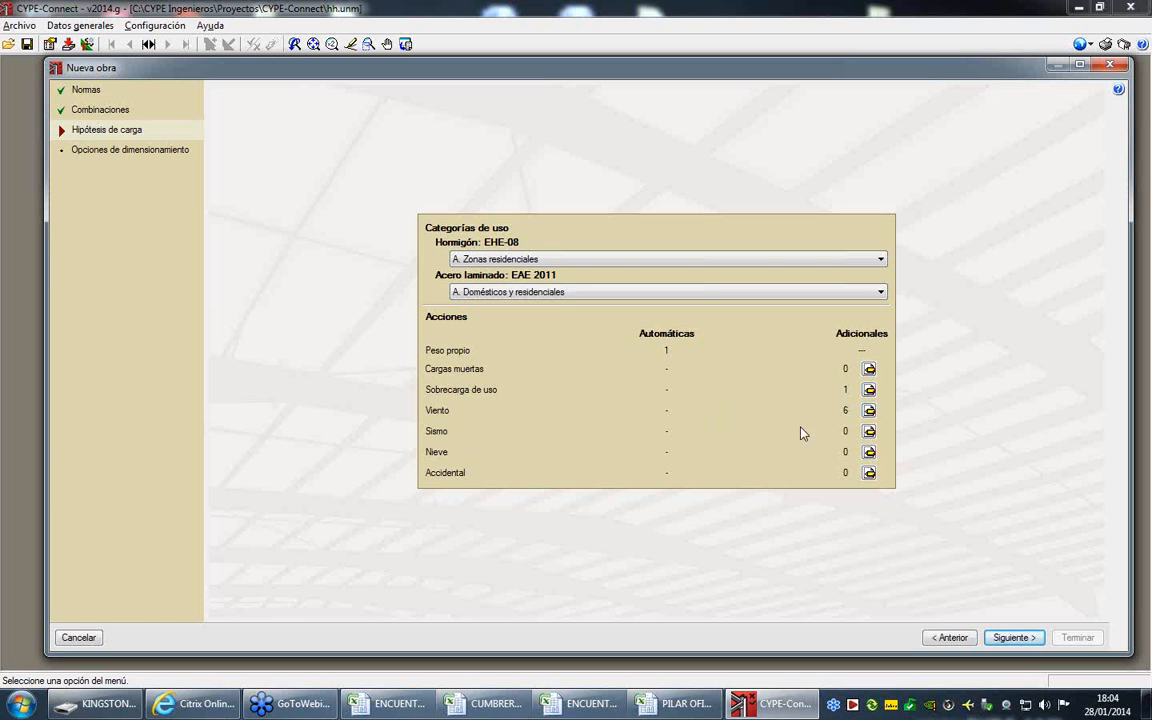
- Add three additional snow load hypotheses with the references N 1, N 2 and N 3
{"action": "left_click", "coordinate": [869, 452]}
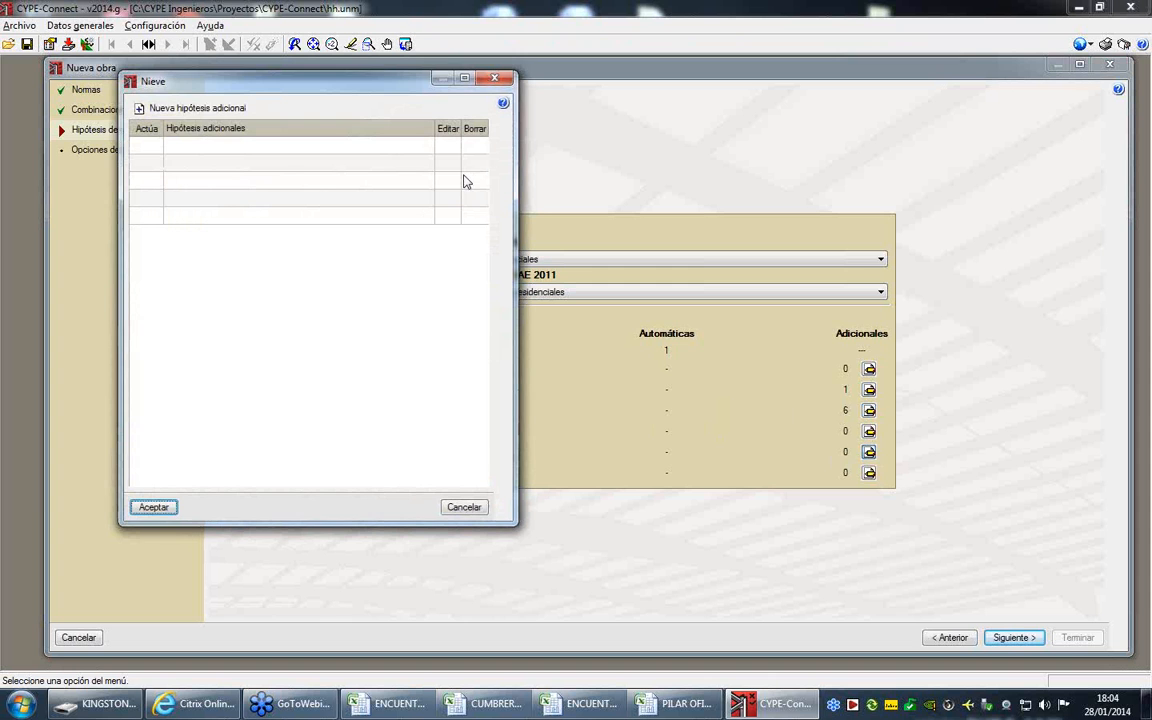
{"action": "left_click", "coordinate": [199, 107]}
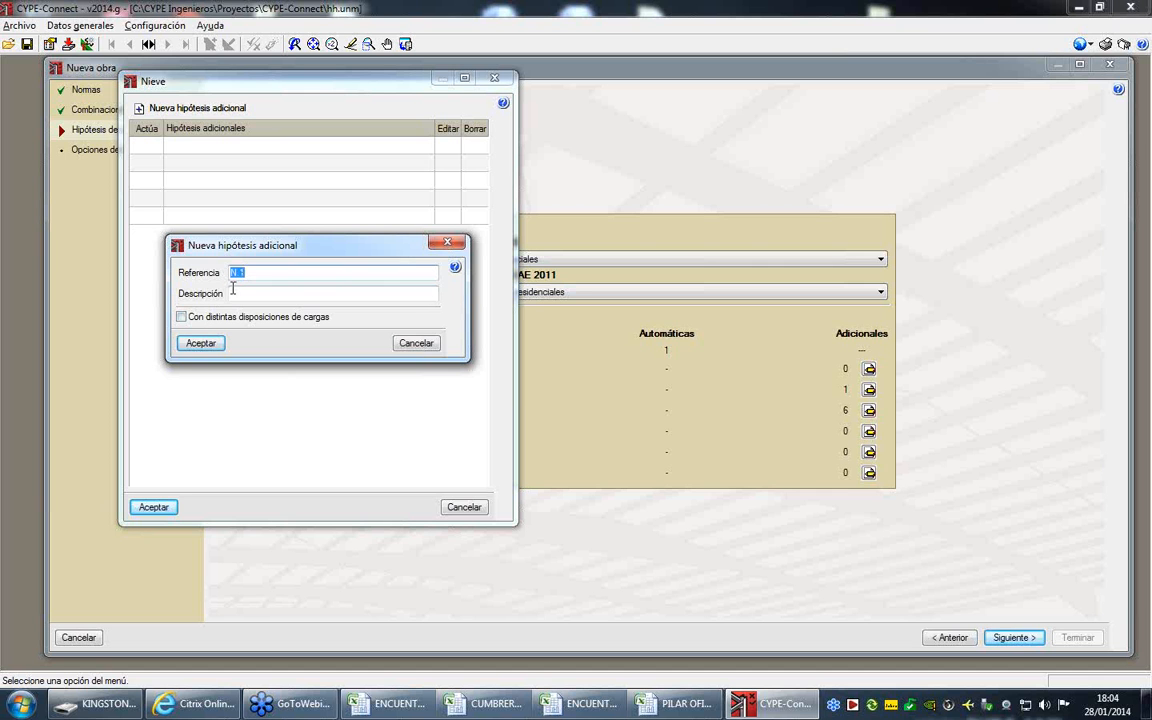
{"action": "left_click", "coordinate": [212, 345]}
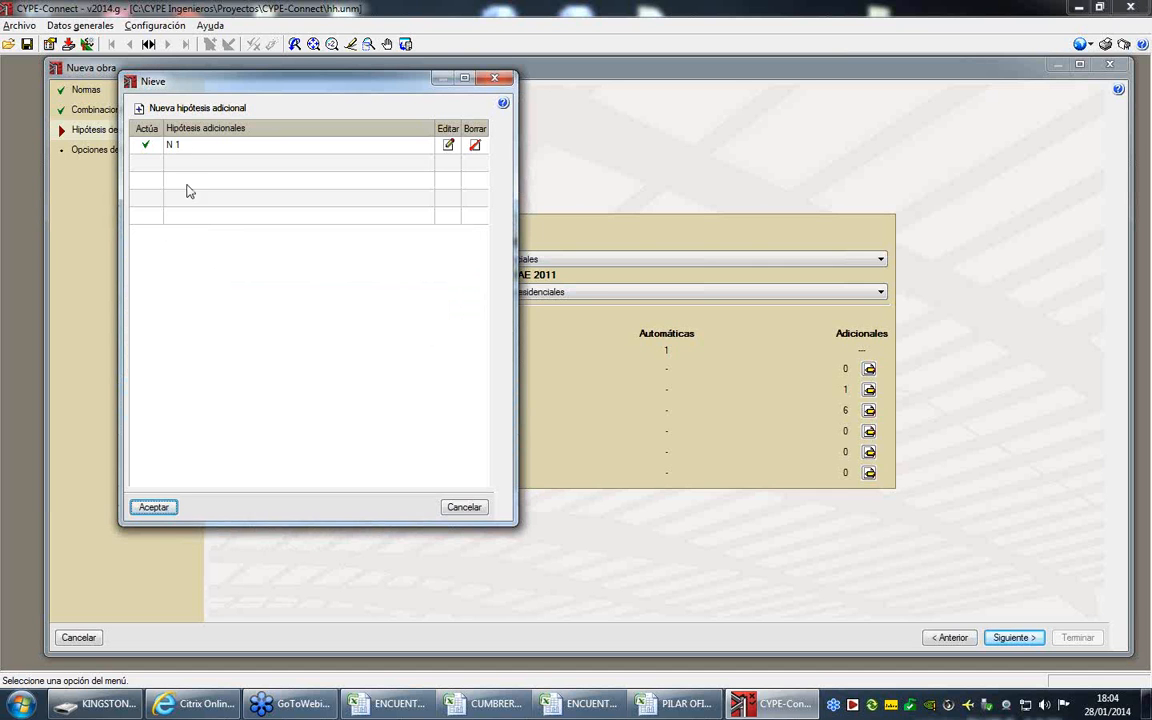
{"action": "left_click", "coordinate": [168, 108]}
{"action": "left_click", "coordinate": [203, 345]}
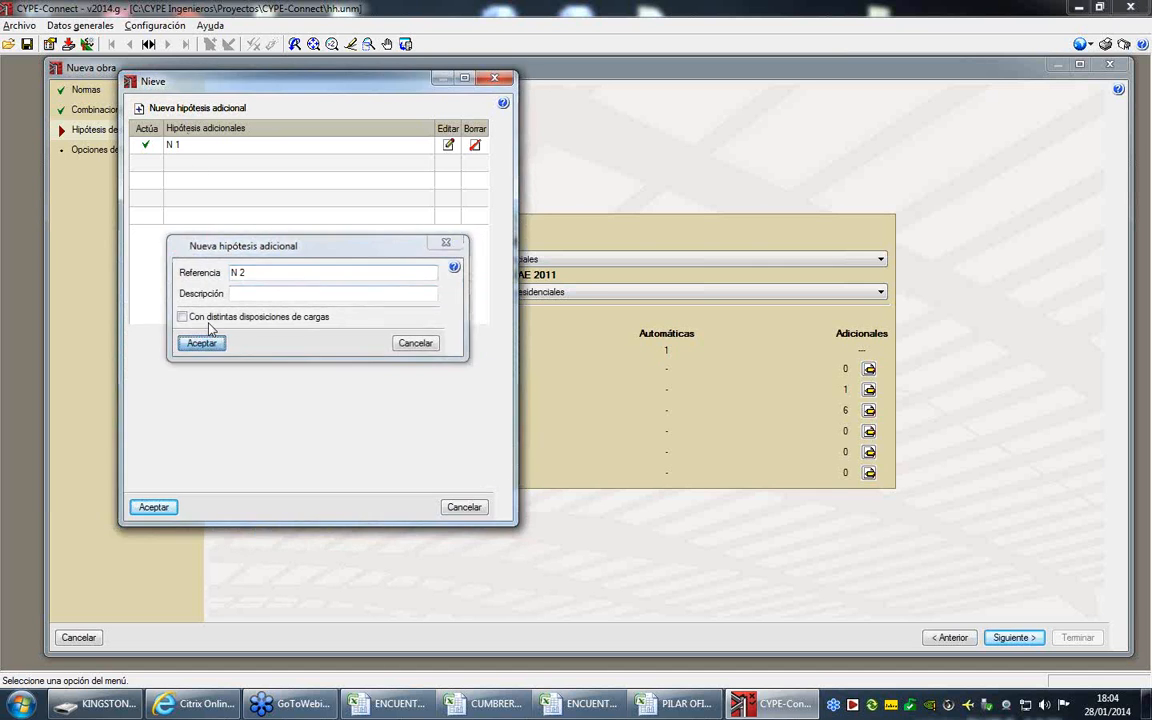
{"action": "left_click", "coordinate": [172, 108]}
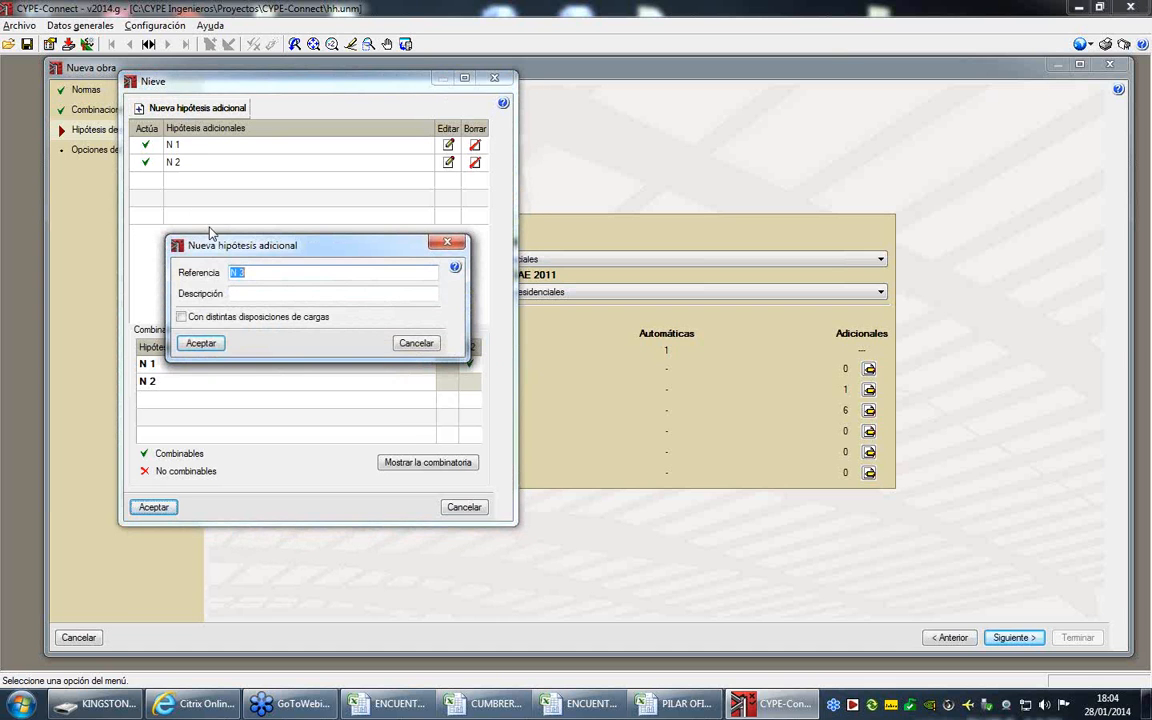
{"action": "left_click", "coordinate": [214, 344]}
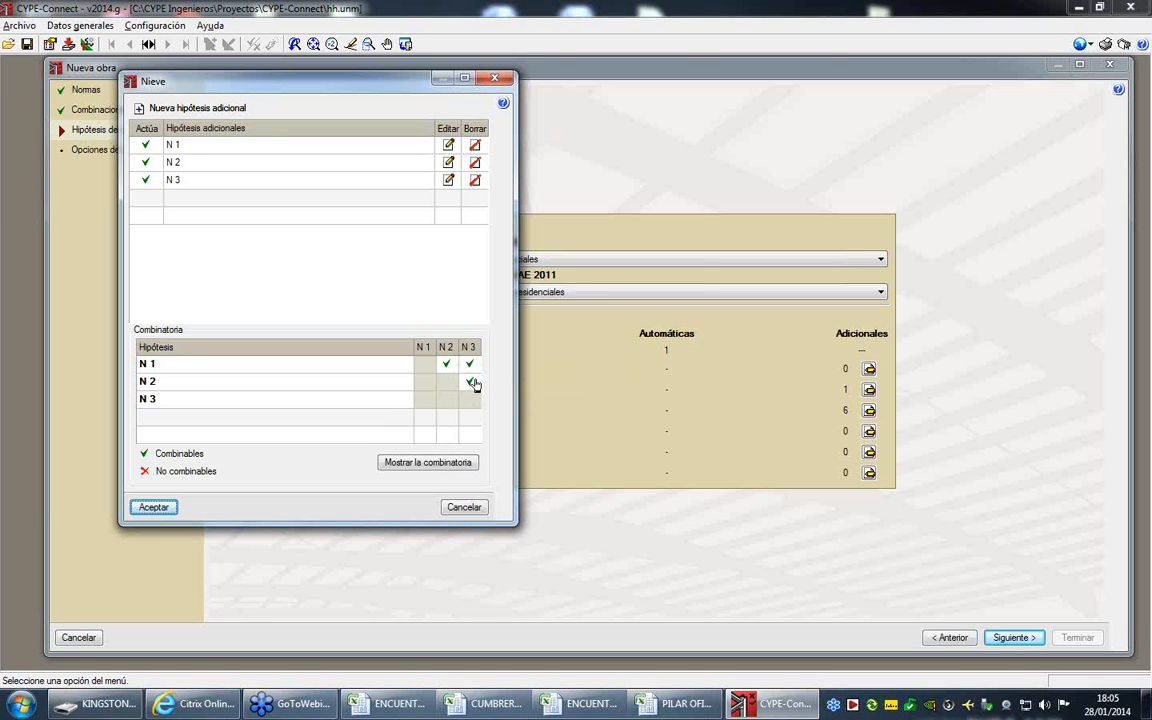
- Set snow hypotheses N 1, N 2 and N 3 as mutually non-combinable and accept the snow hypothesis list
{"action": "left_click", "coordinate": [447, 365]}
{"action": "left_click", "coordinate": [471, 366]}
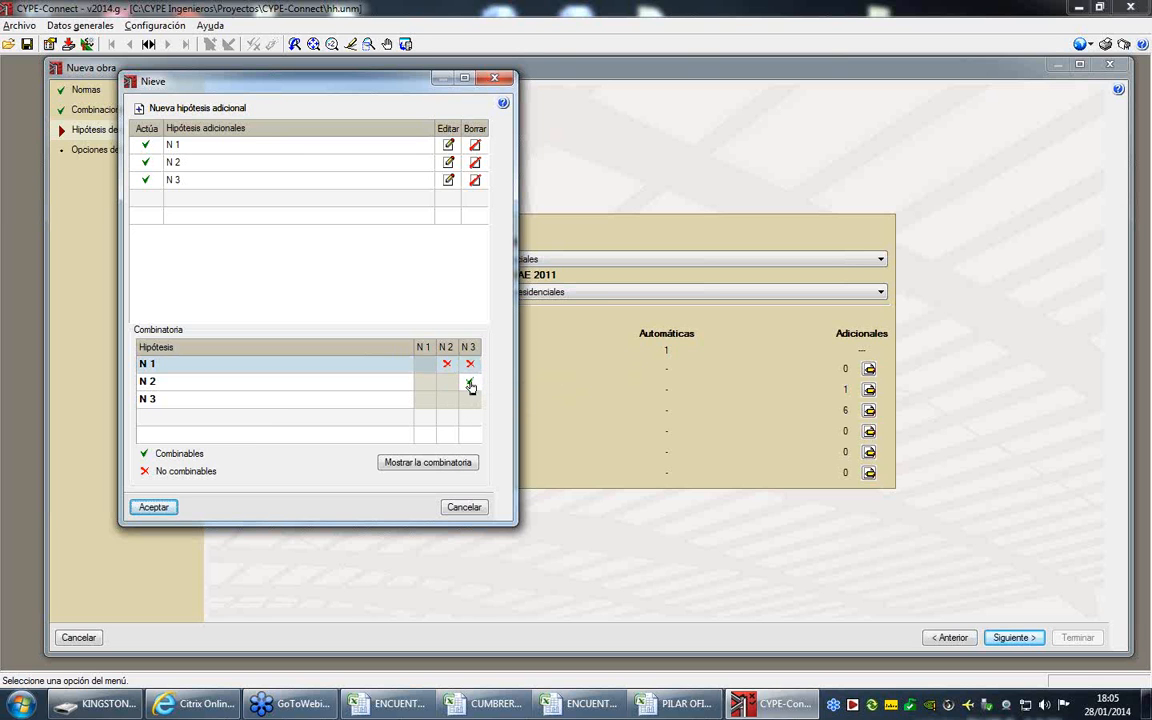
{"action": "left_click", "coordinate": [471, 382]}
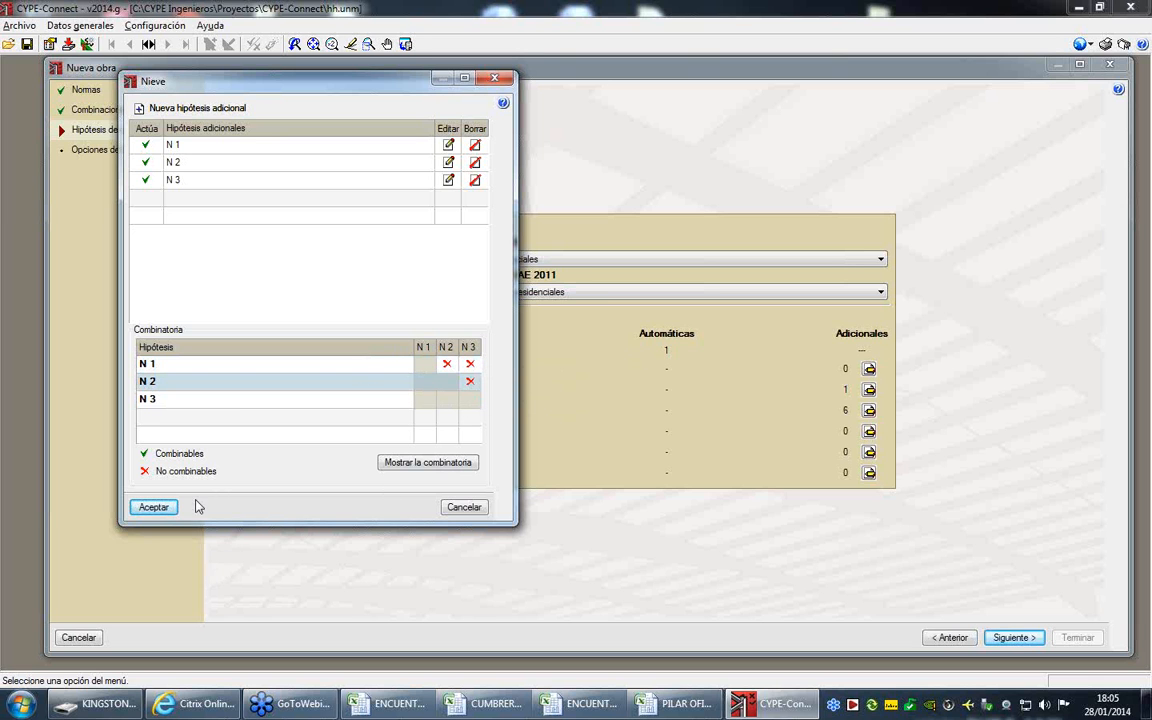
{"action": "left_click", "coordinate": [153, 507]}
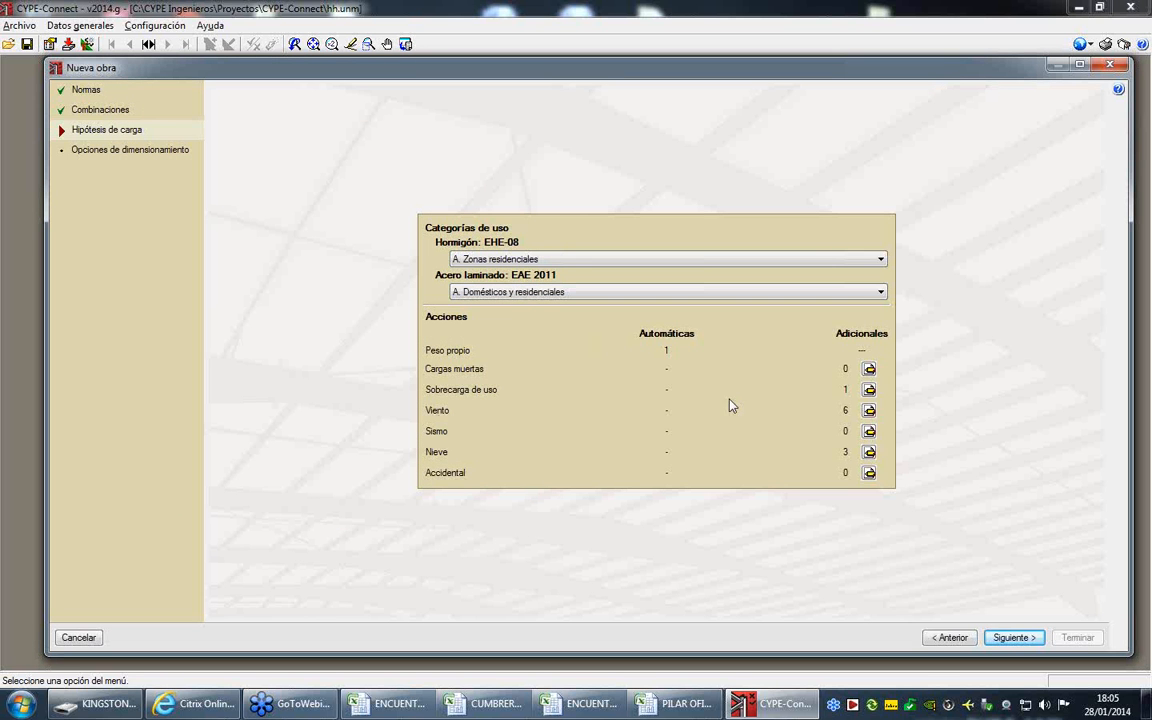
- Choose bolted connections for all nodes, review the bolt and stiffener options, and finish the new project setup
{"action": "left_click", "coordinate": [1008, 637]}
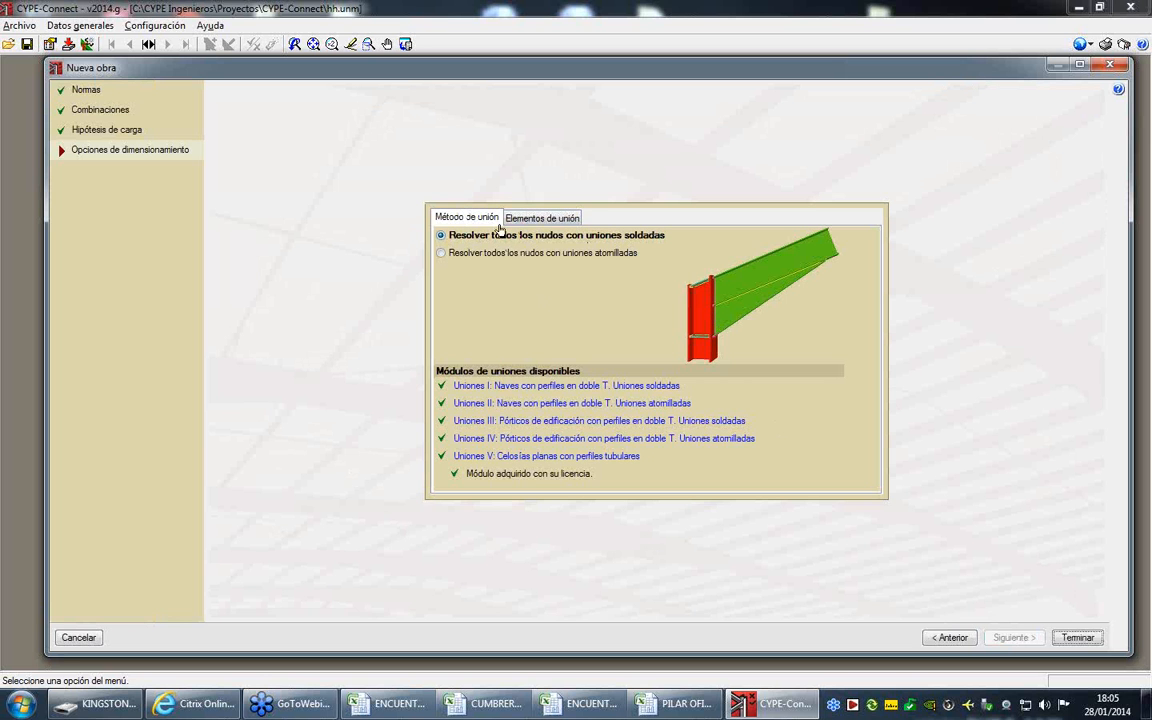
{"action": "left_click", "coordinate": [512, 255]}
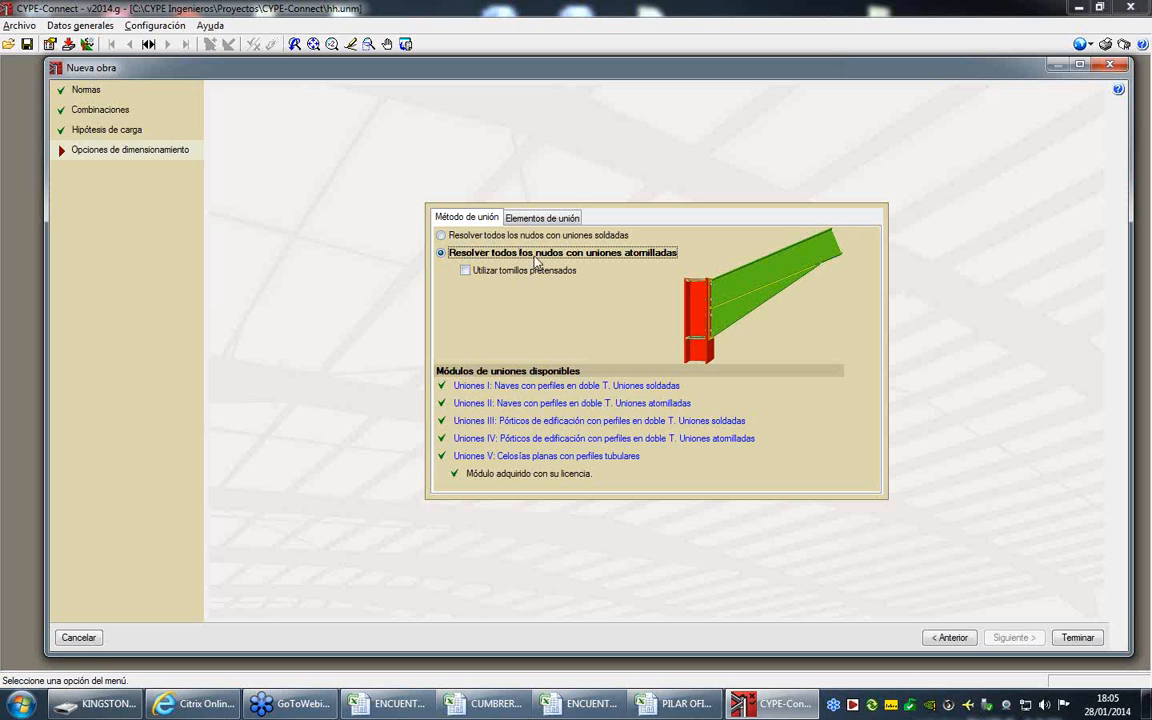
{"action": "left_click", "coordinate": [520, 217]}
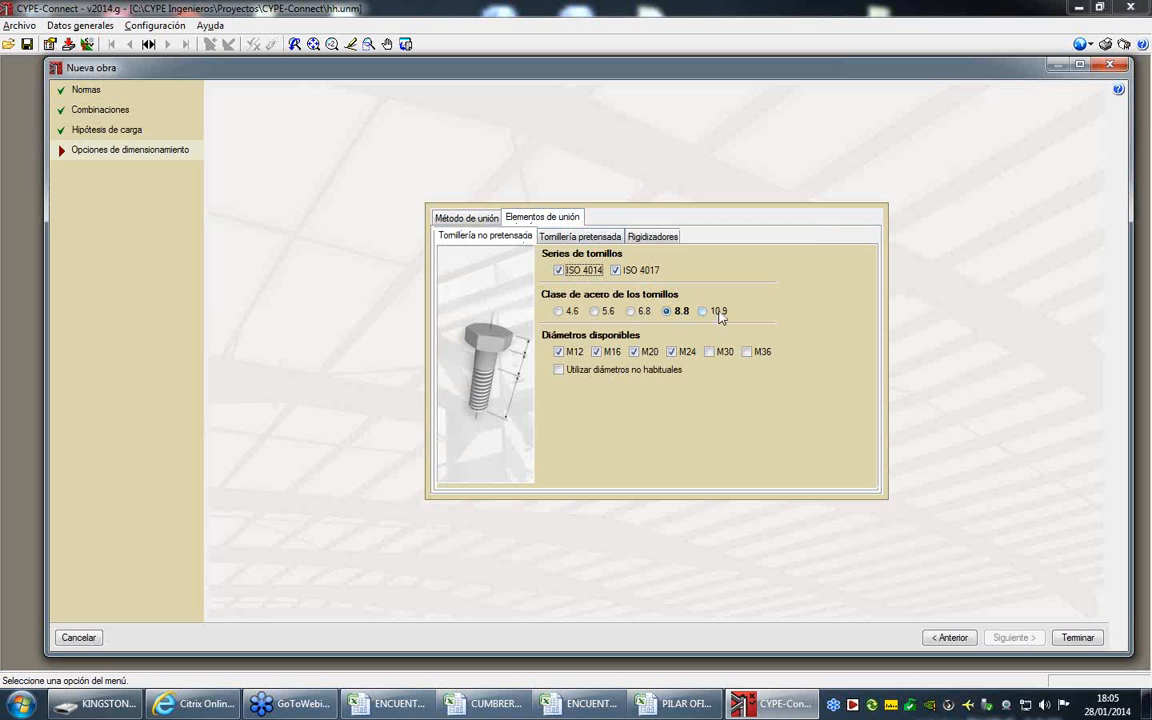
{"action": "left_click", "coordinate": [615, 236]}
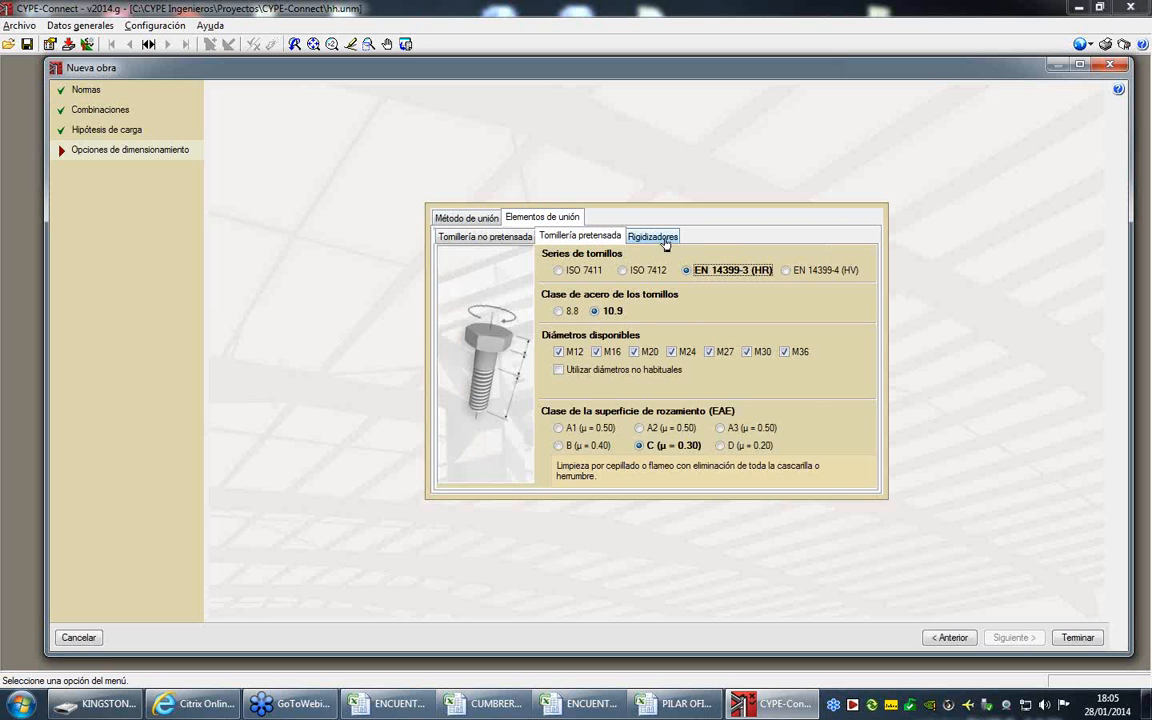
{"action": "left_click", "coordinate": [663, 237]}
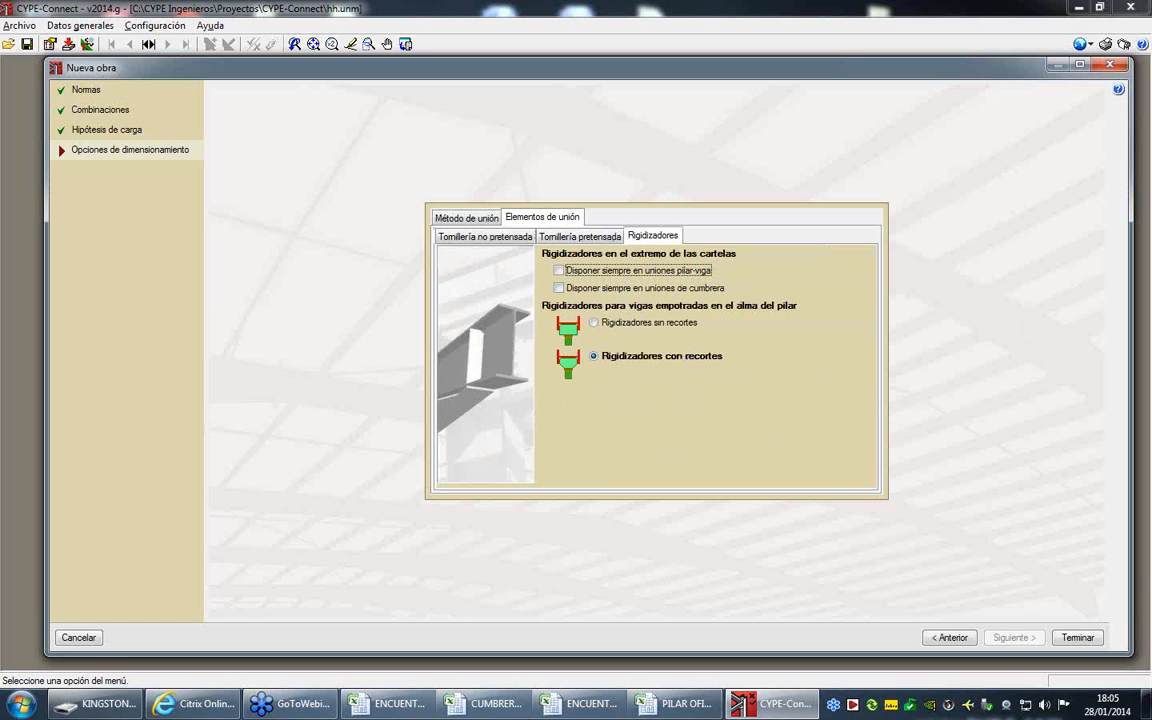
{"action": "left_click", "coordinate": [1077, 638]}
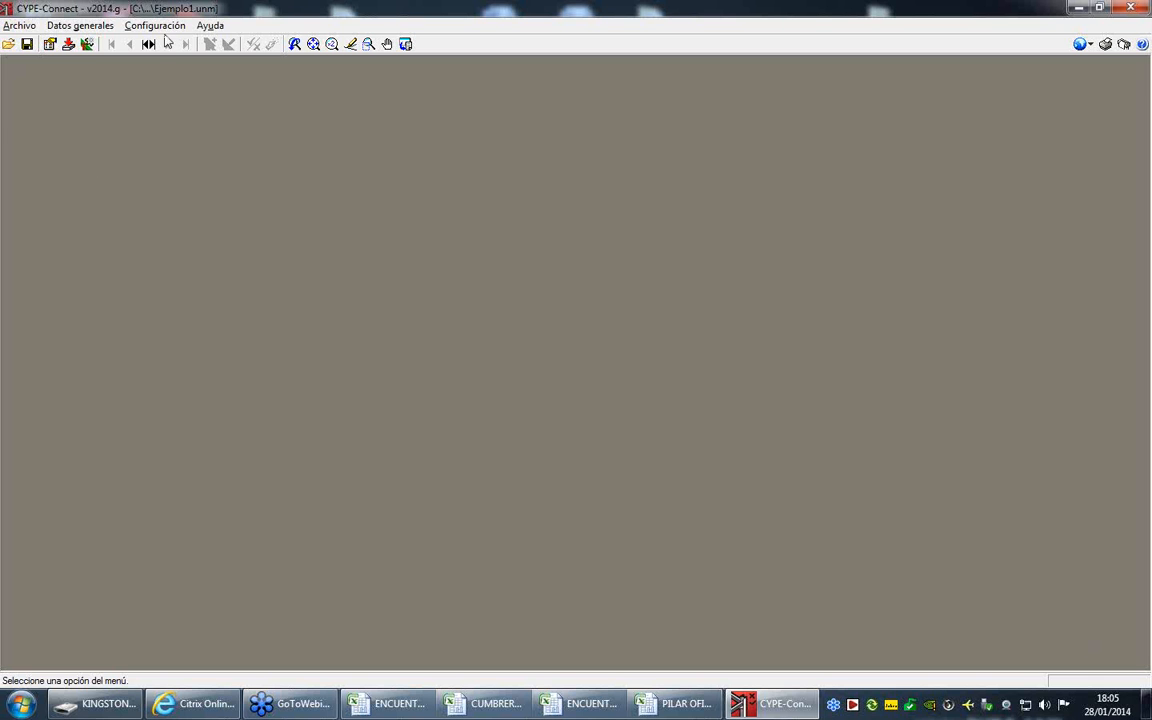
- Add a node to the node list from the predefined Pilar-Viga typology with a top-ended column, one beam and transverse beams on both sides
{"action": "left_click", "coordinate": [96, 27]}
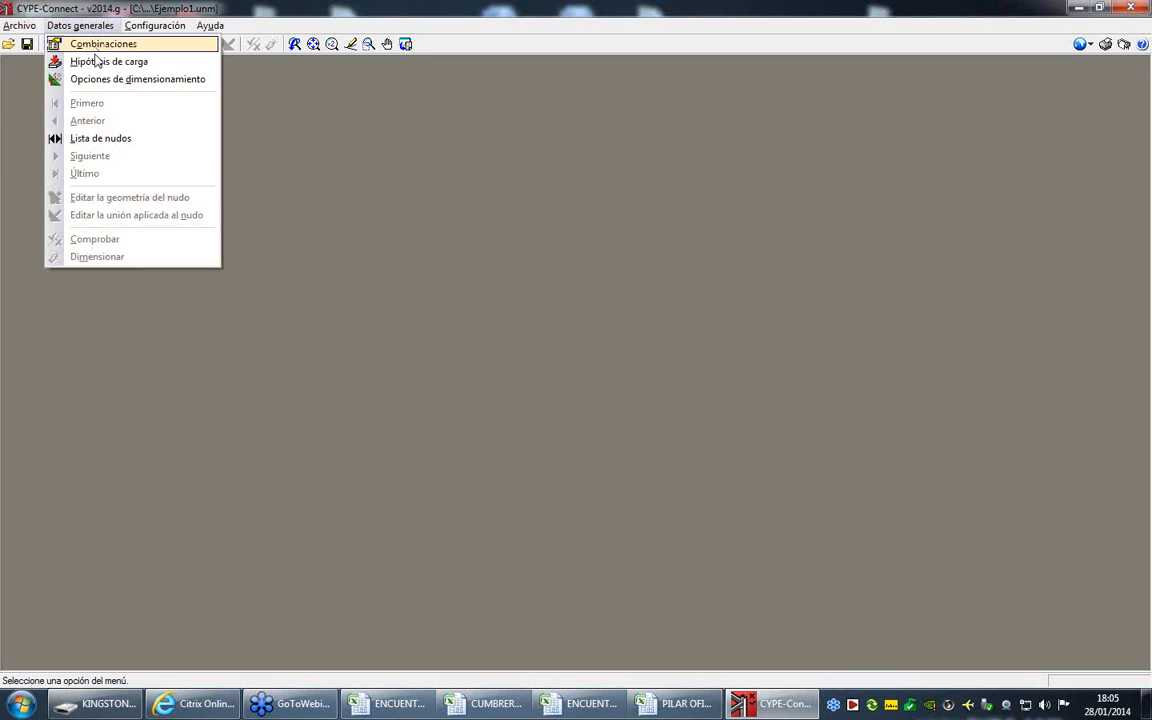
{"action": "left_click", "coordinate": [110, 140]}
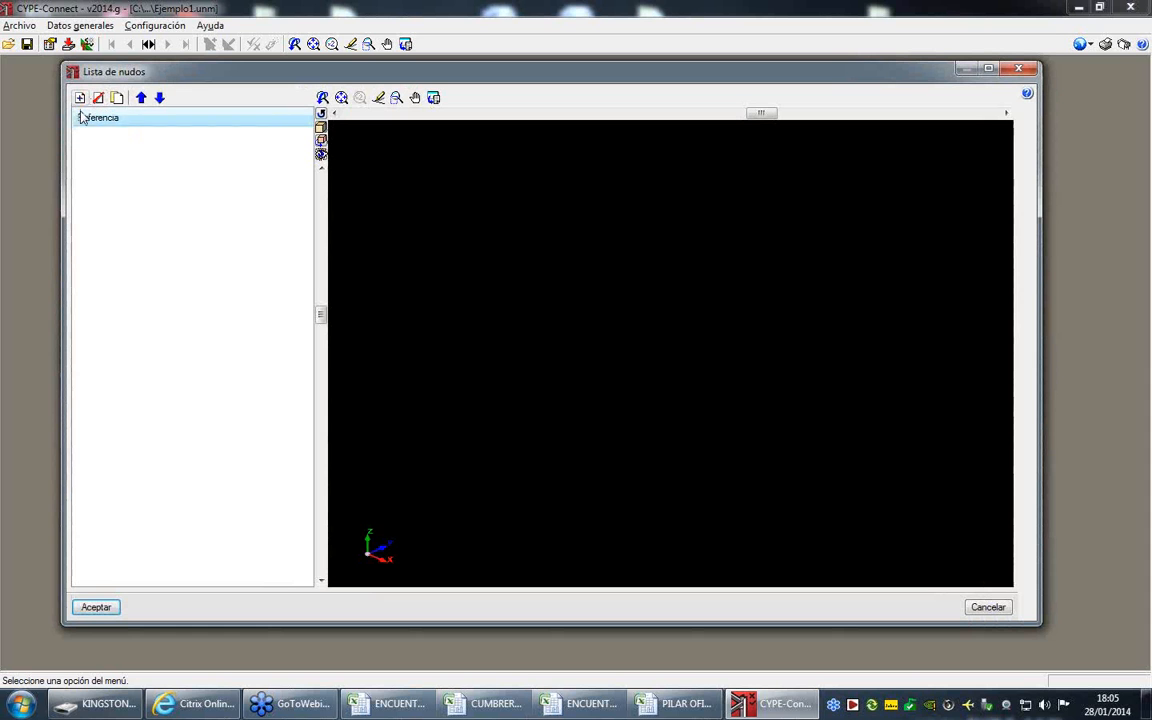
{"action": "left_click", "coordinate": [80, 97]}
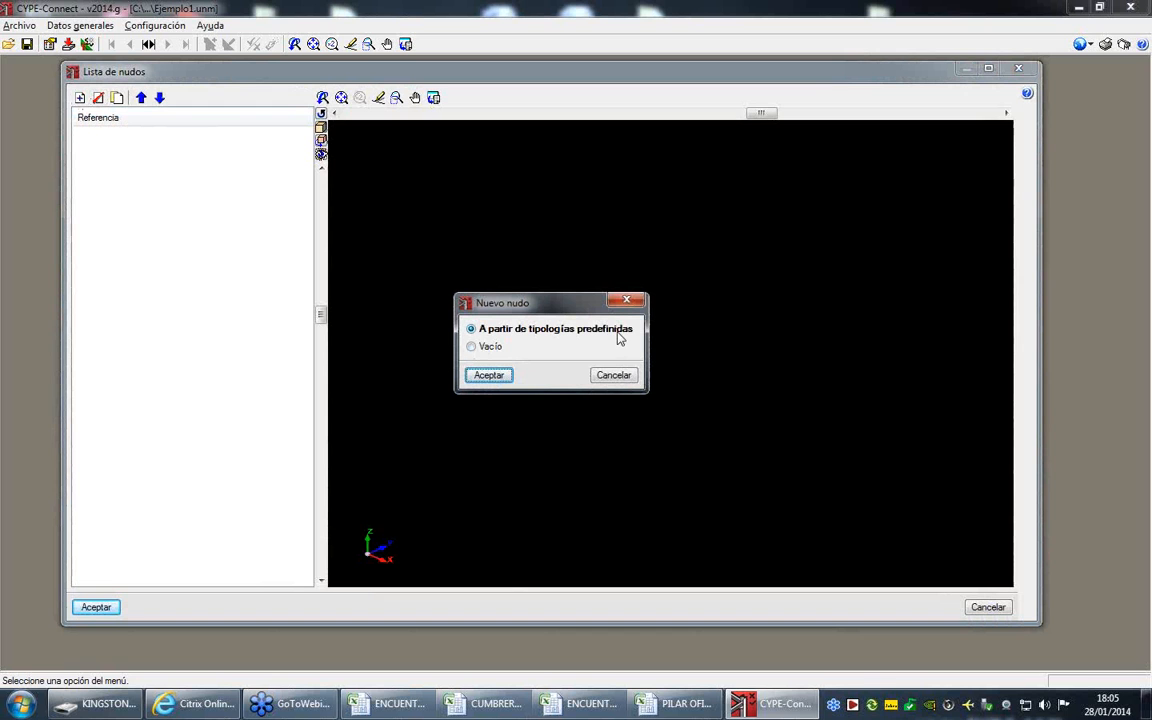
{"action": "left_click", "coordinate": [488, 347]}
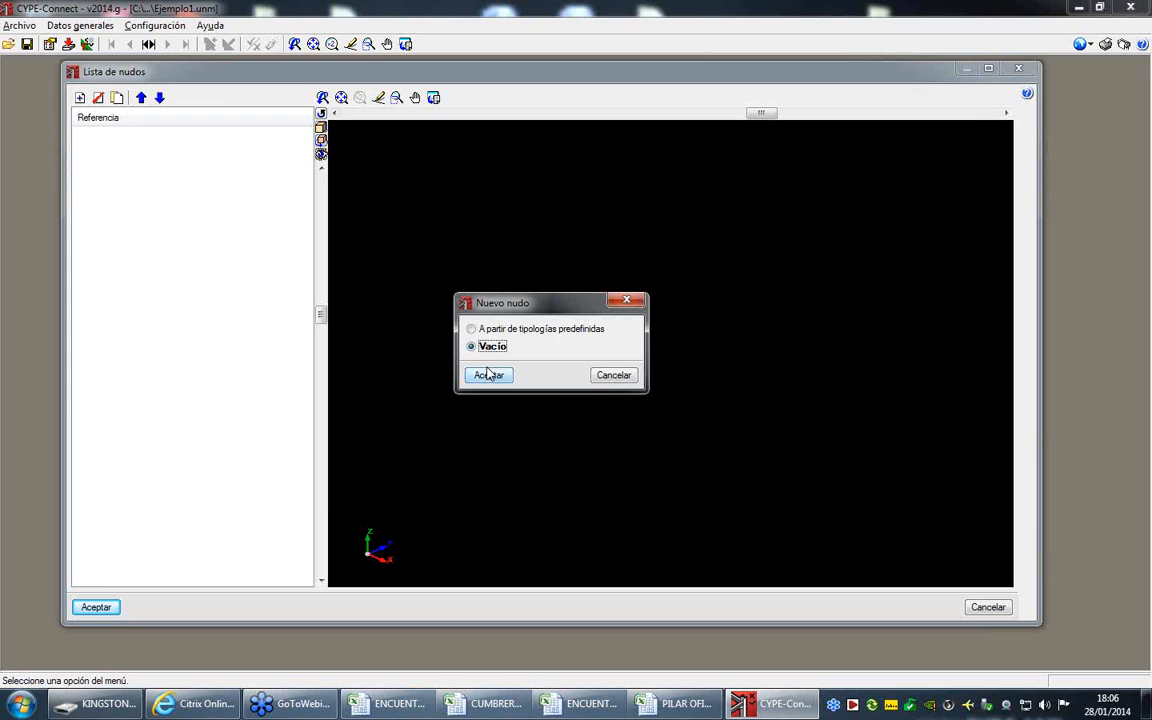
{"action": "left_click", "coordinate": [500, 331]}
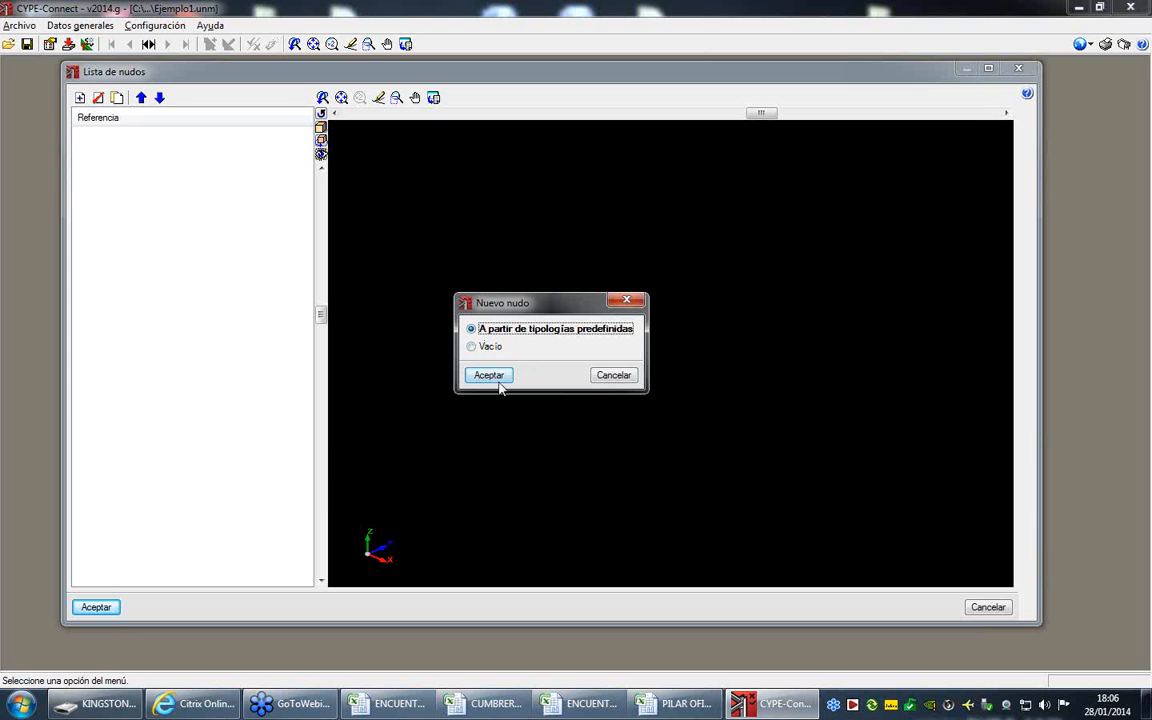
{"action": "left_click", "coordinate": [489, 376]}
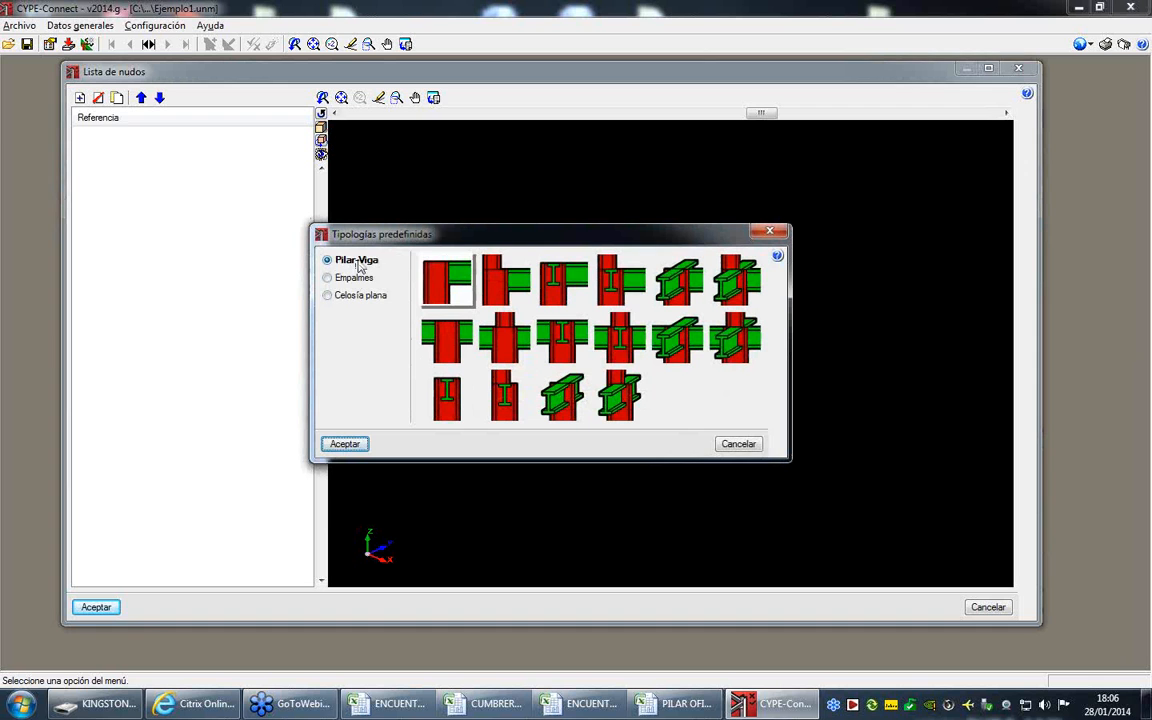
{"action": "left_click", "coordinate": [683, 280]}
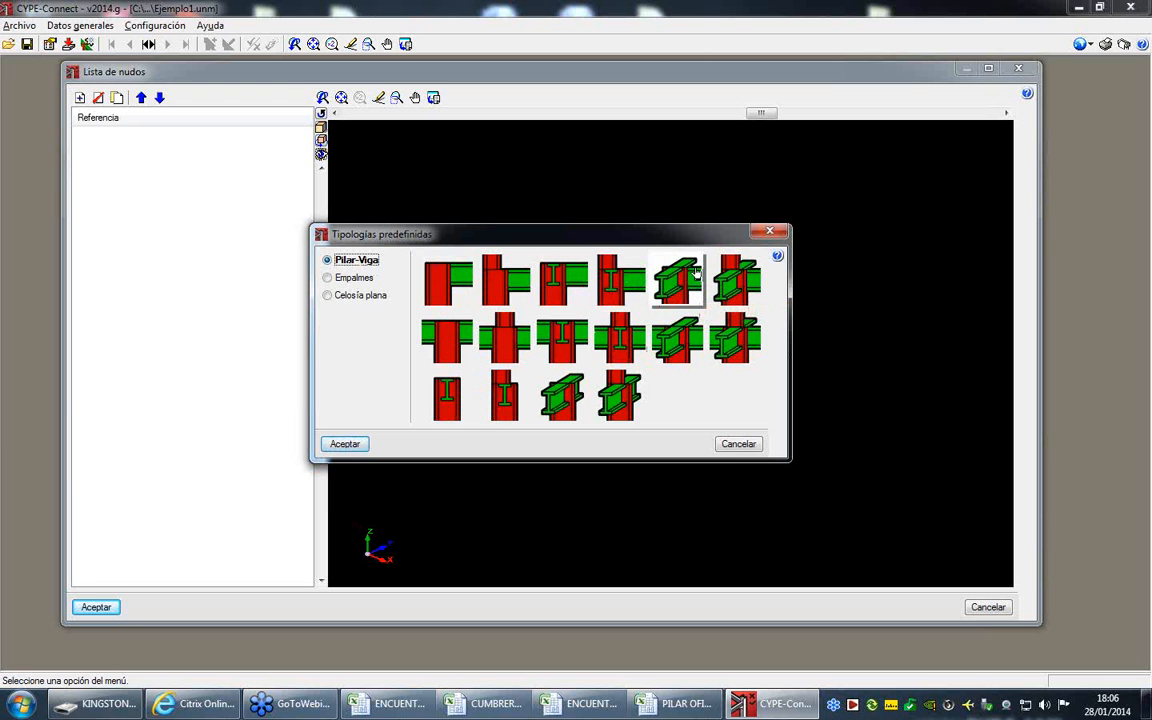
{"action": "left_click", "coordinate": [345, 443]}
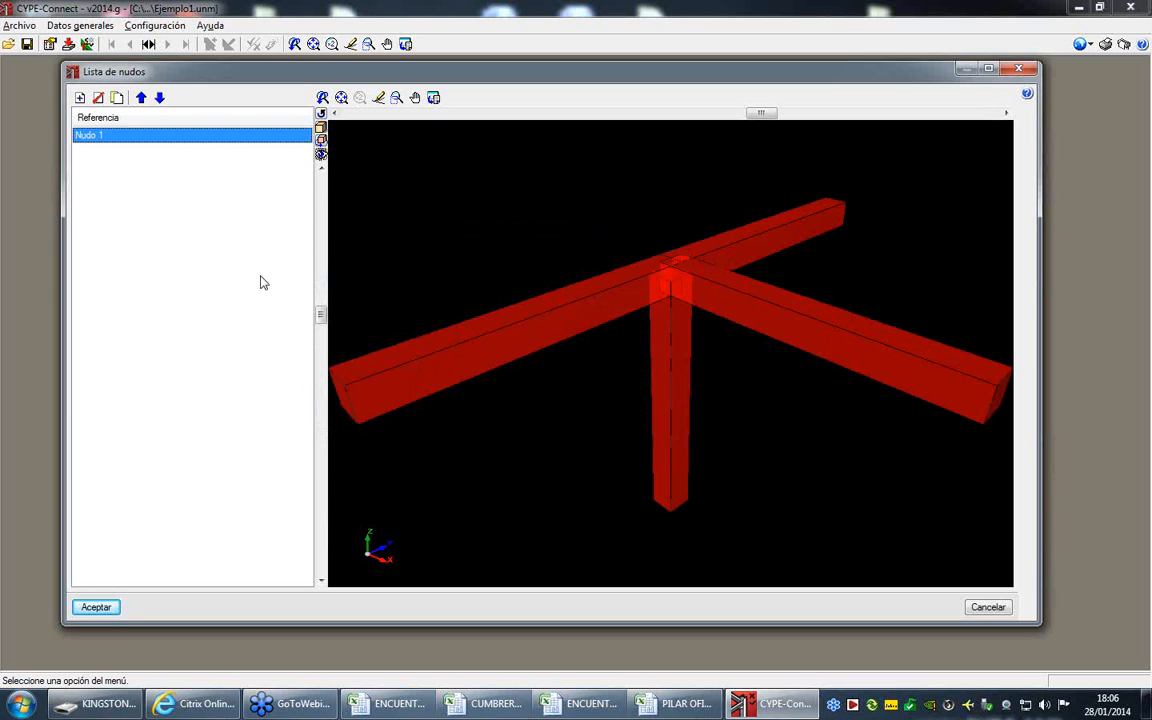
- Add a ridge node from the predefined Empalmes typologies with left and right bar angles of 7.4 degrees
{"action": "left_click", "coordinate": [81, 99]}
{"action": "left_click", "coordinate": [489, 375]}
{"action": "left_click", "coordinate": [352, 279]}
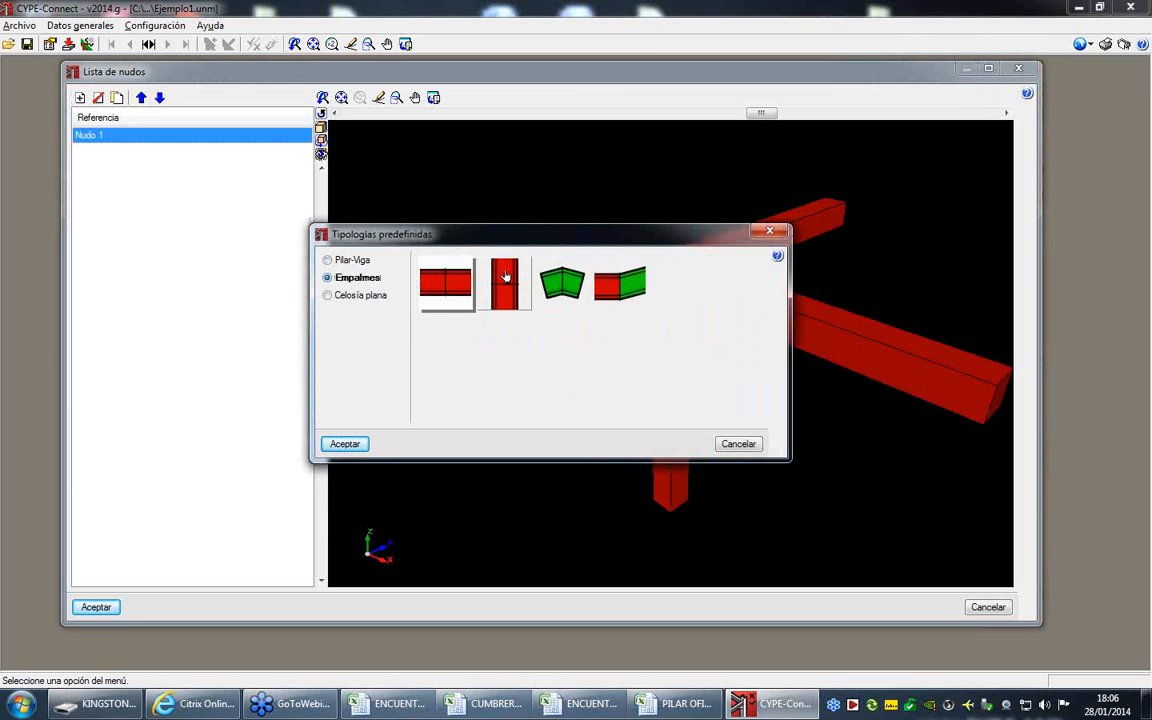
{"action": "left_click", "coordinate": [561, 283]}
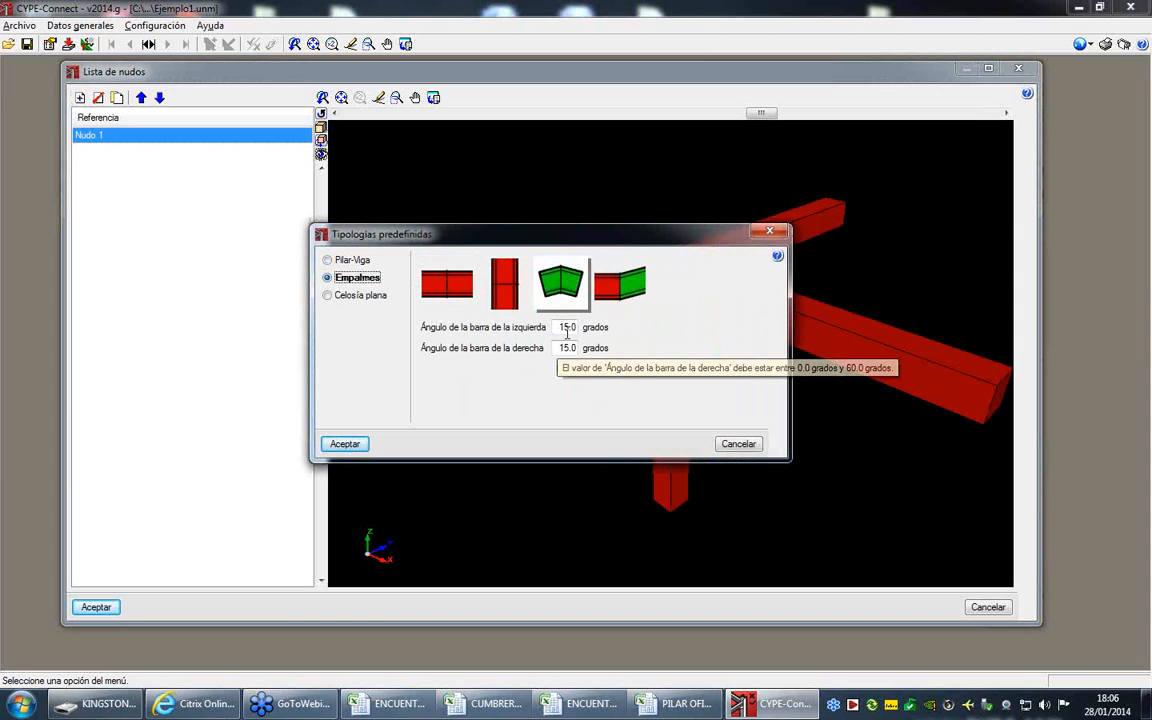
{"action": "double_click", "coordinate": [568, 327]}
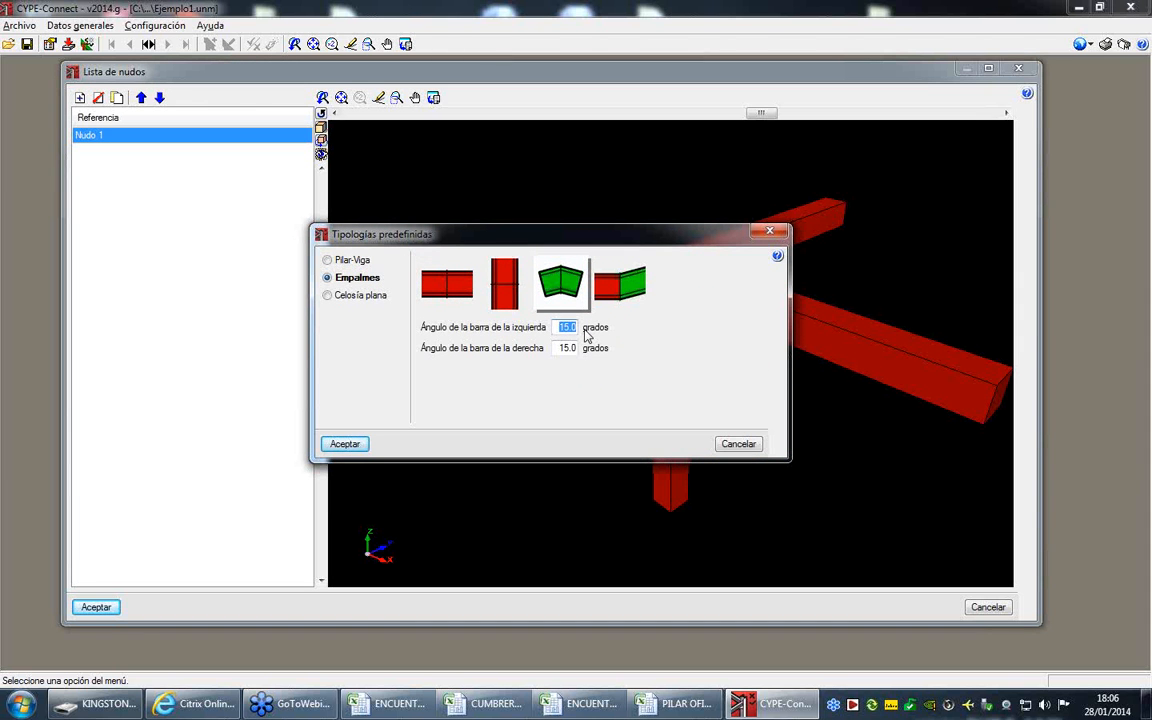
{"action": "type", "text": "7.4"}
{"action": "key", "text": "Tab"}
{"action": "type", "text": "7"}
{"action": "left_click", "coordinate": [366, 446]}
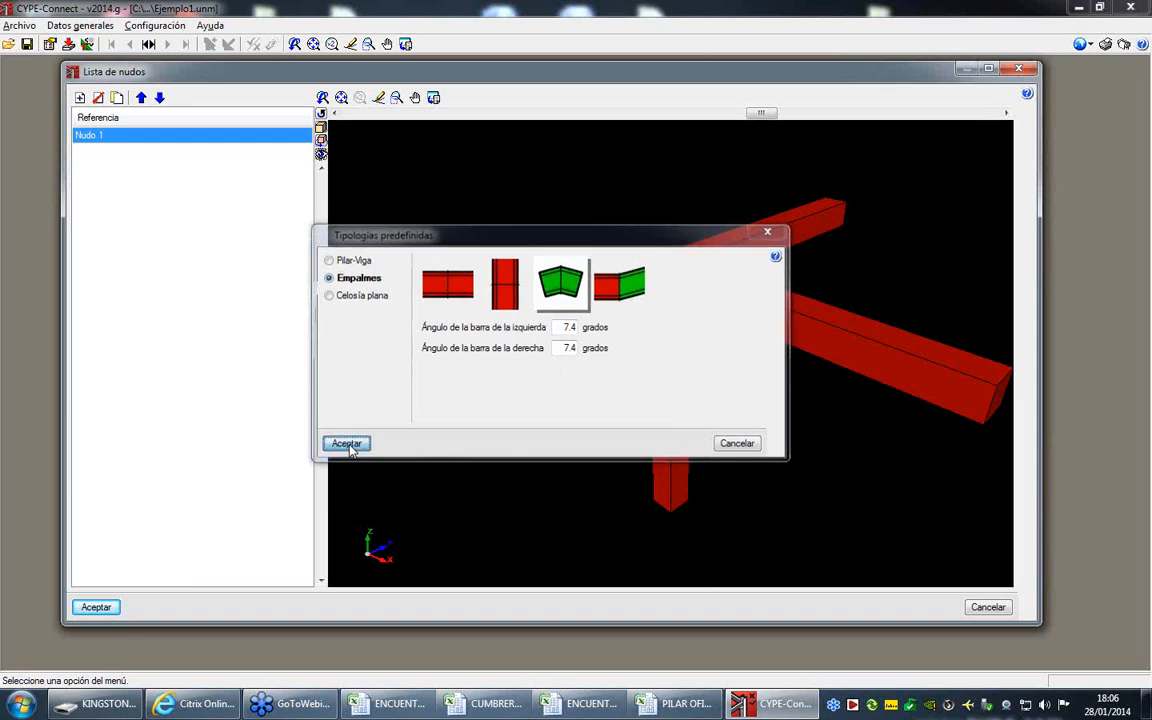
- Add a predefined Pilar-Viga node joining lower and upper columns, with a beam on the lower column's flange
{"action": "left_click", "coordinate": [80, 98]}
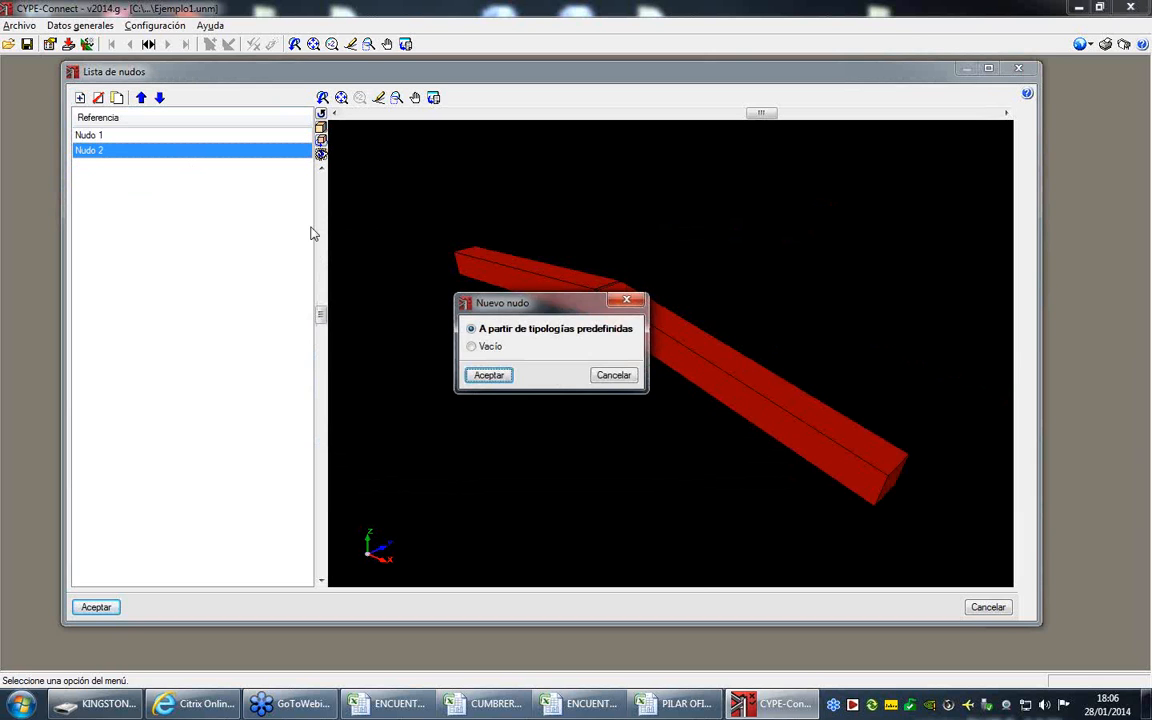
{"action": "left_click", "coordinate": [488, 376]}
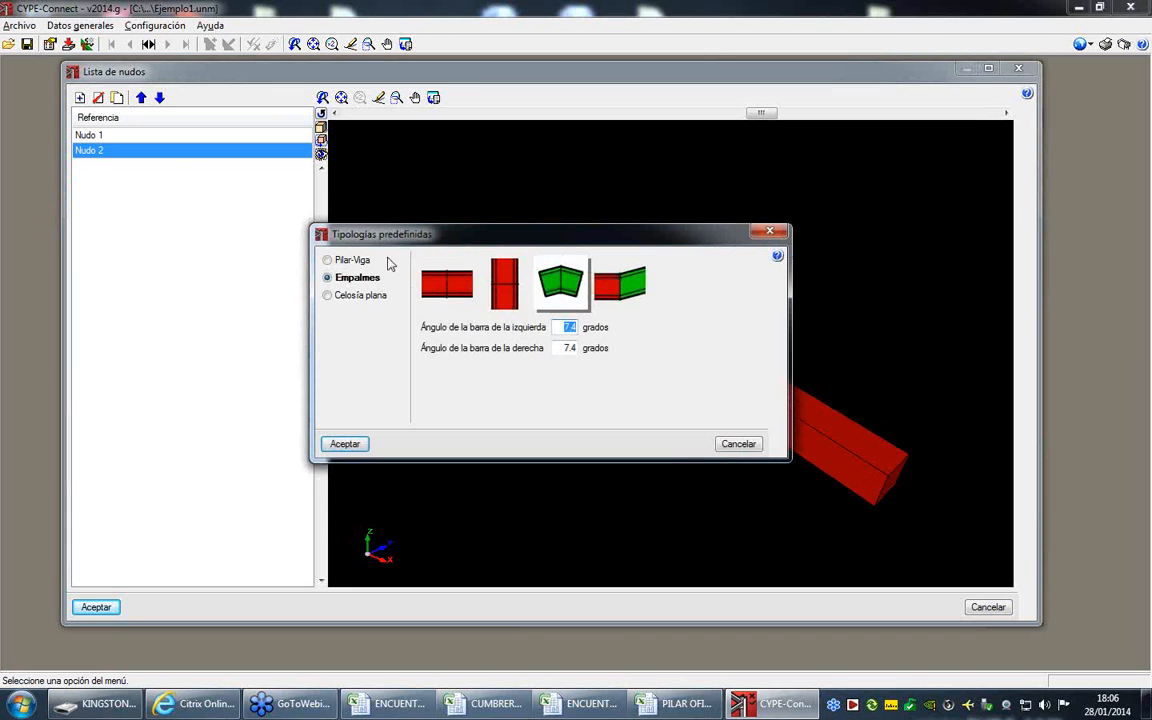
{"action": "left_click", "coordinate": [327, 260]}
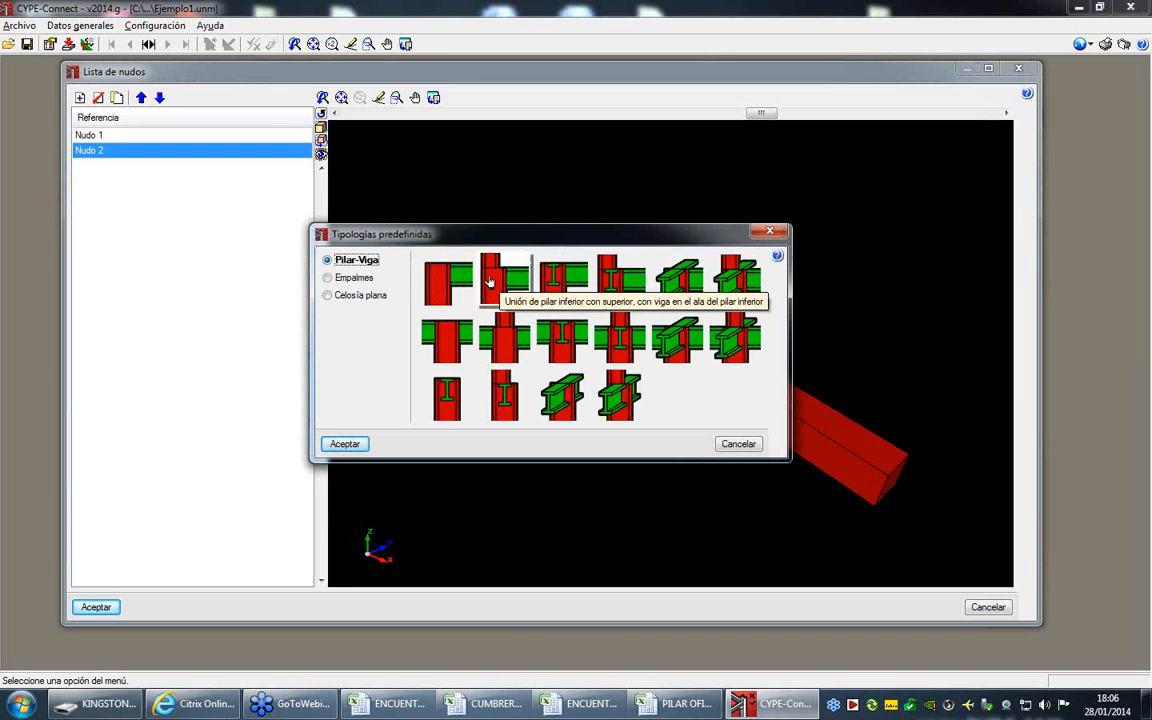
{"action": "left_click", "coordinate": [488, 282]}
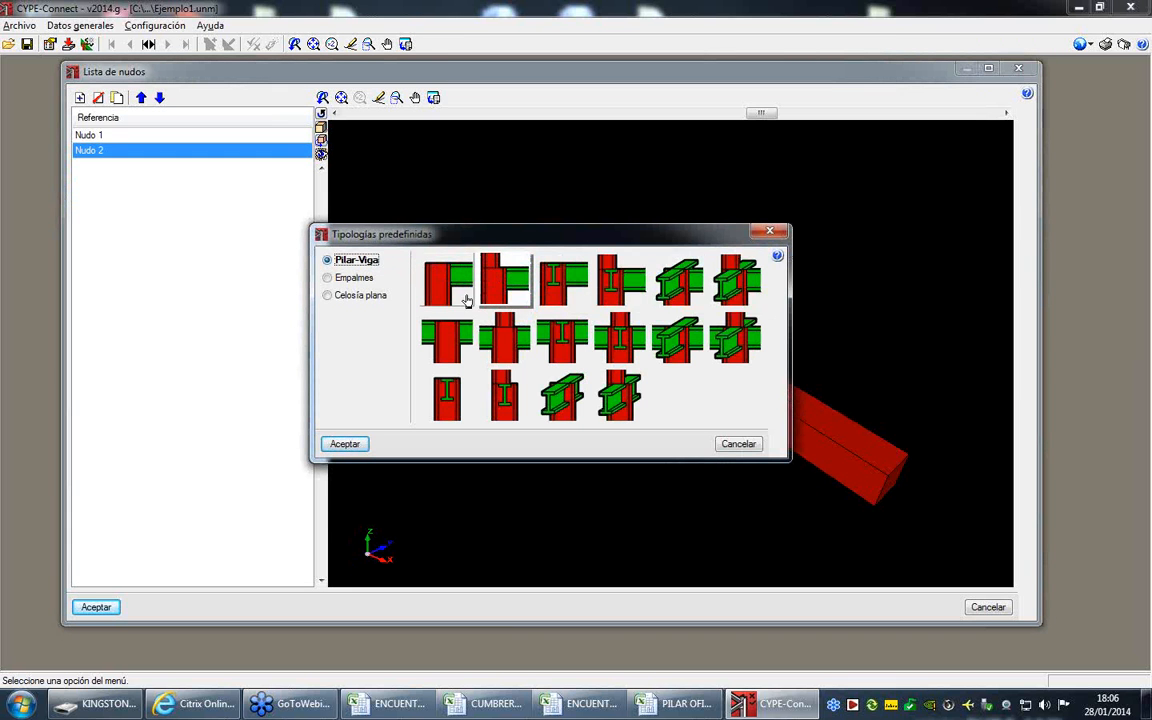
{"action": "left_click", "coordinate": [350, 444]}
- Add a node from the first predefined Pilar-Viga typology, a top-ended column with a single beam
{"action": "left_click", "coordinate": [80, 98]}
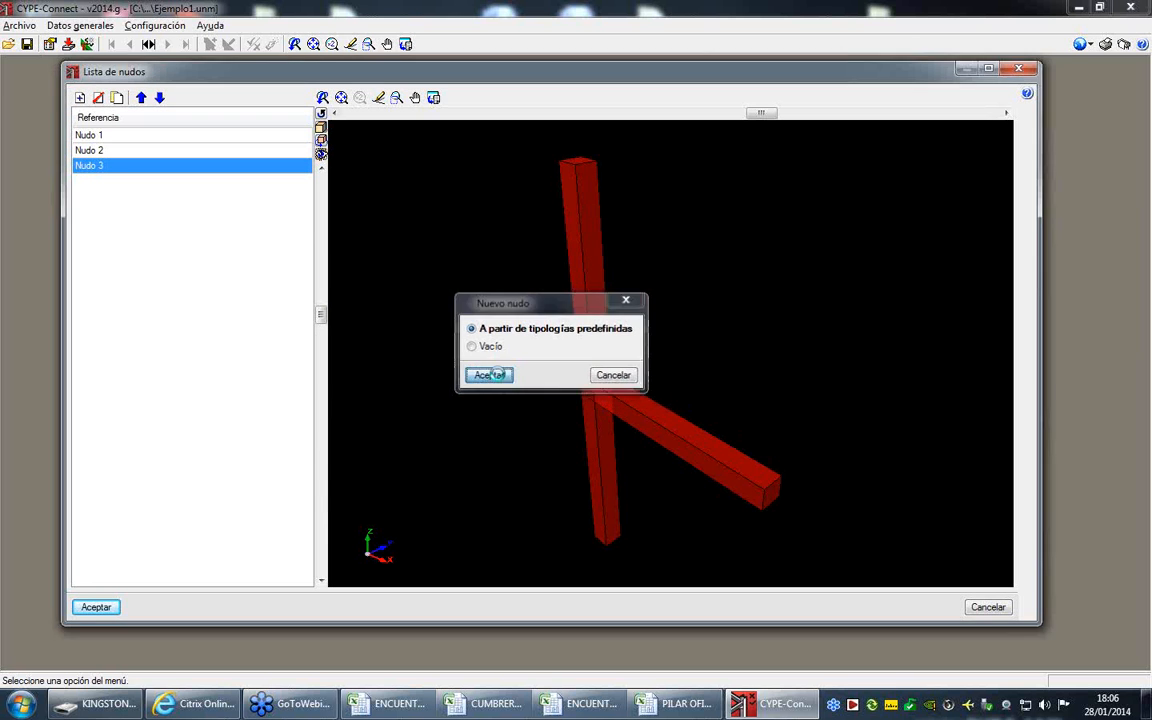
{"action": "left_click", "coordinate": [489, 375]}
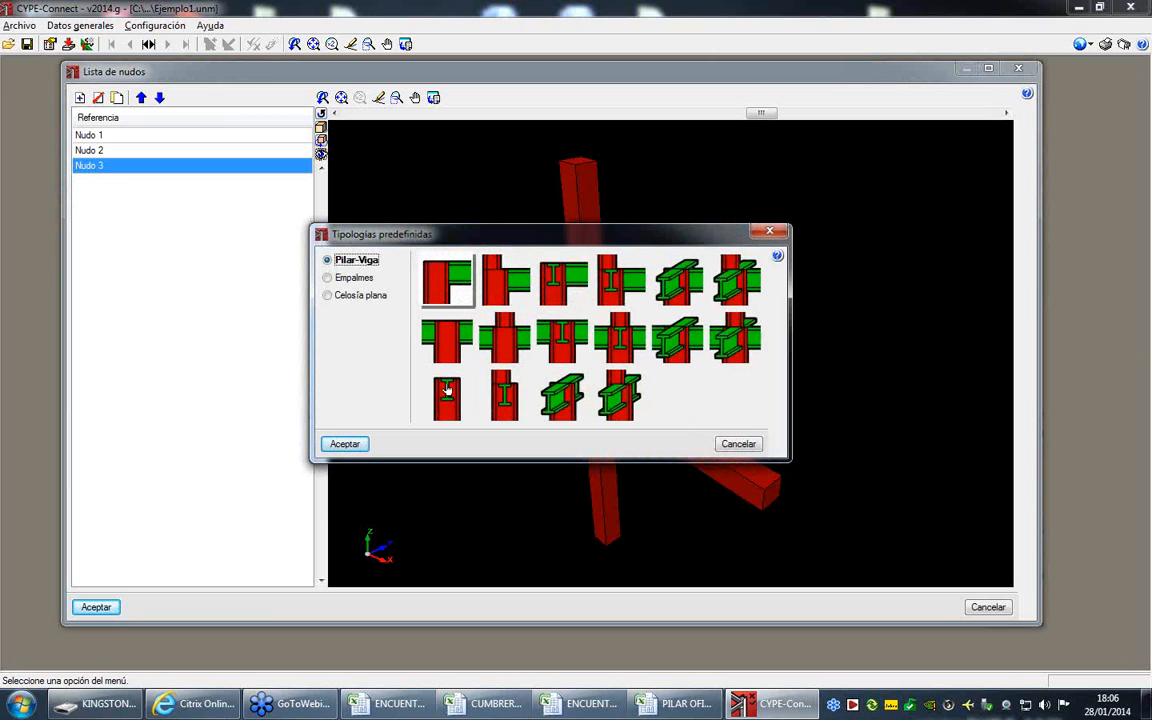
{"action": "left_click", "coordinate": [350, 445]}
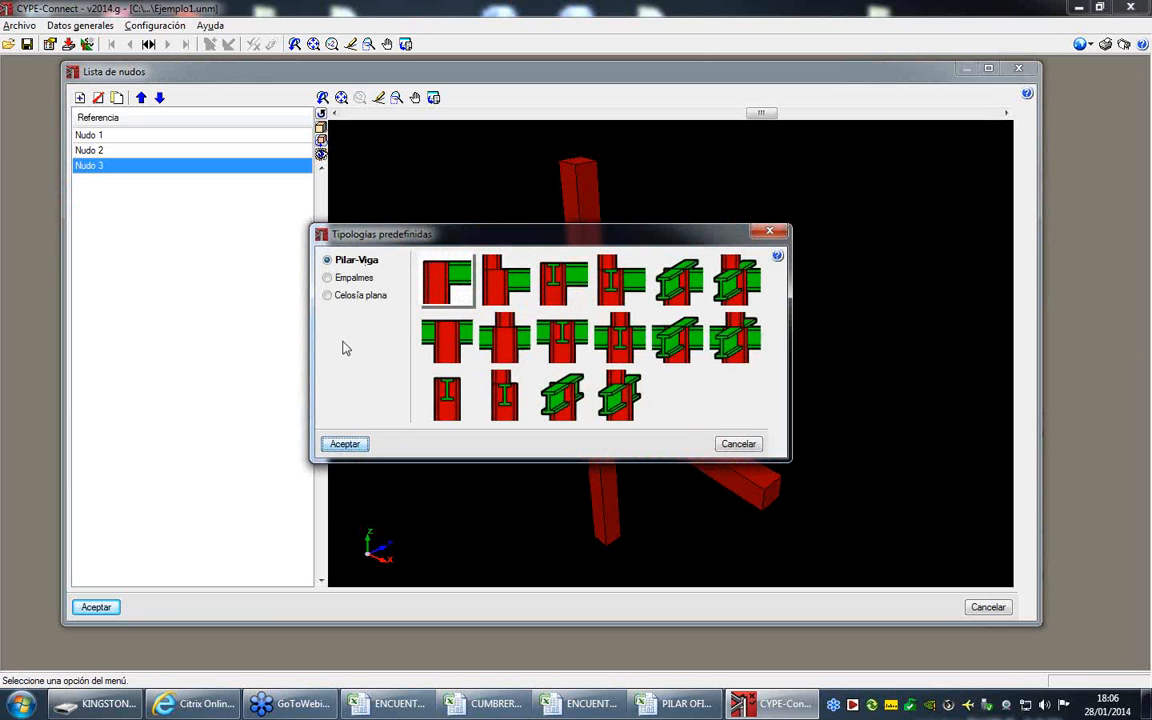
{"action": "left_click", "coordinate": [345, 443]}
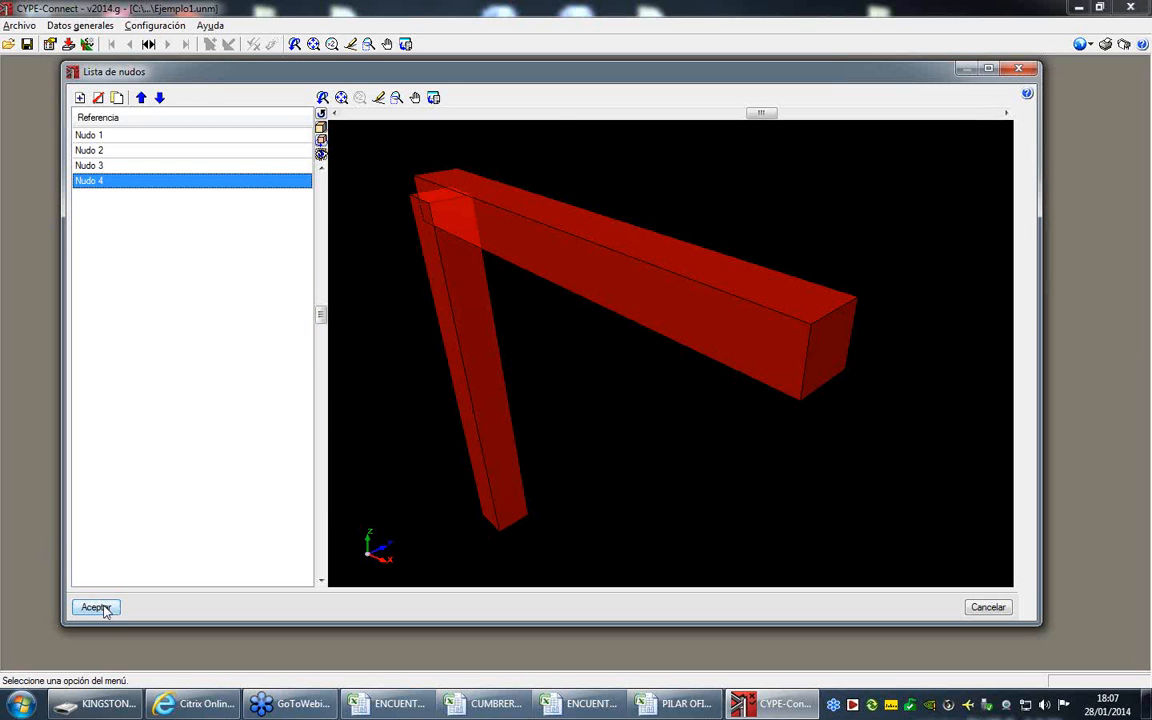
{"action": "left_click", "coordinate": [80, 97]}
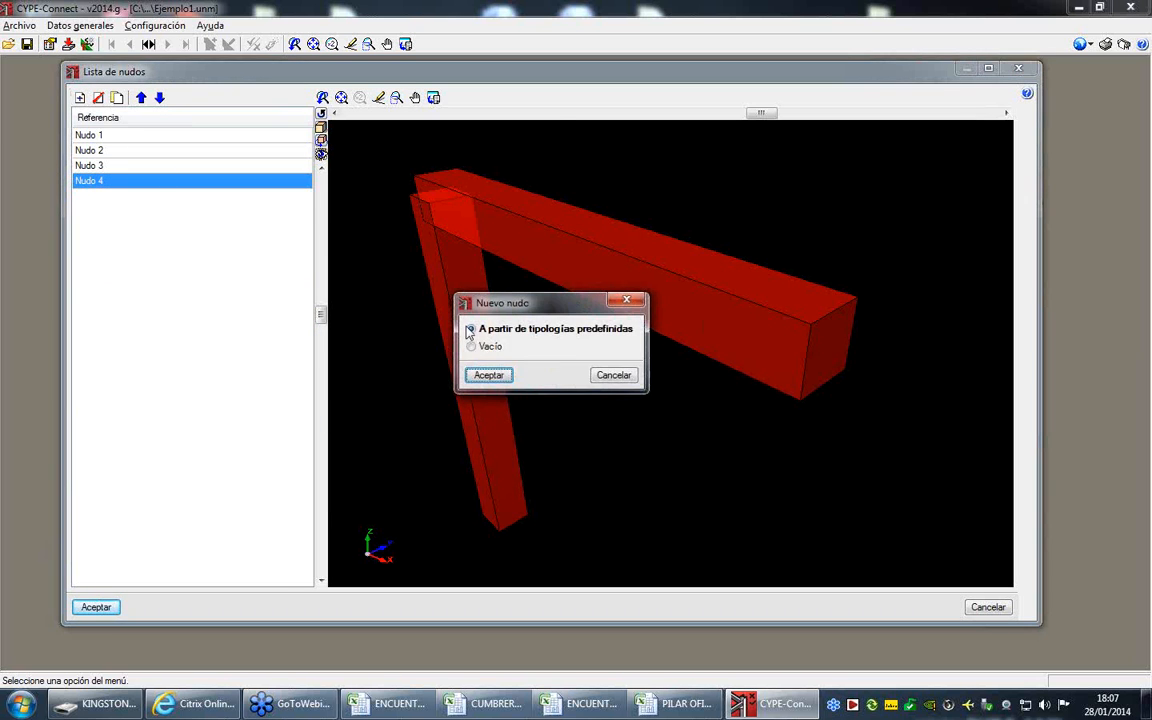
{"action": "left_click", "coordinate": [495, 382]}
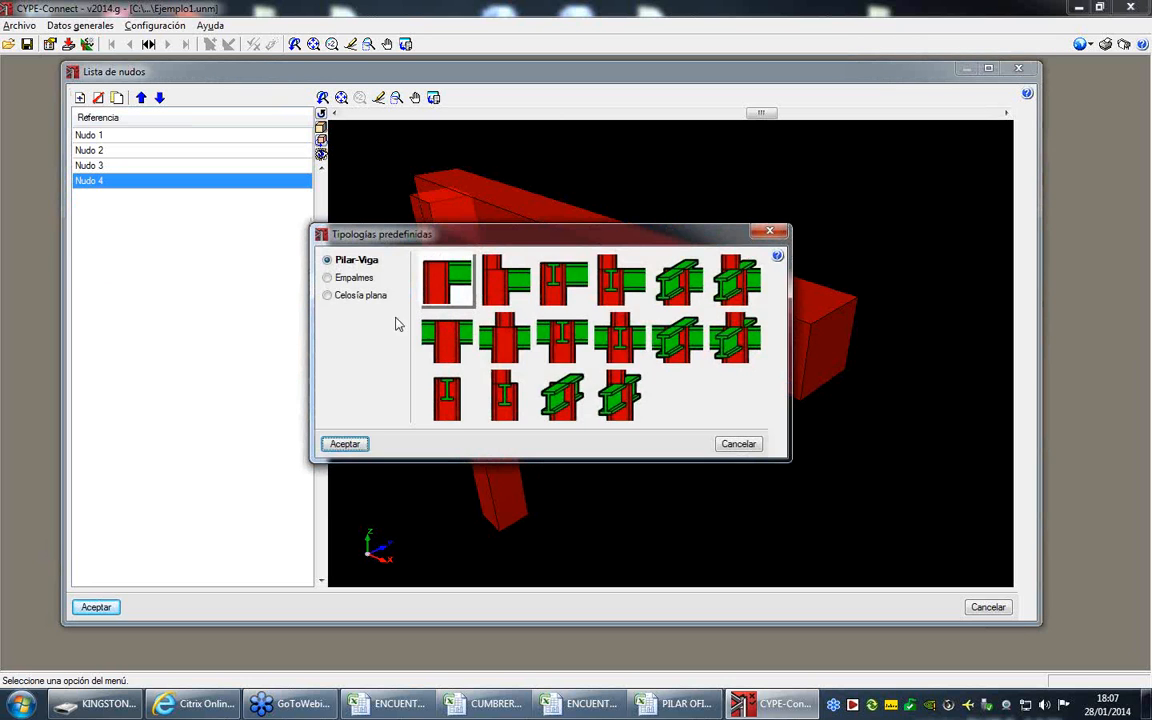
{"action": "left_click", "coordinate": [327, 295]}
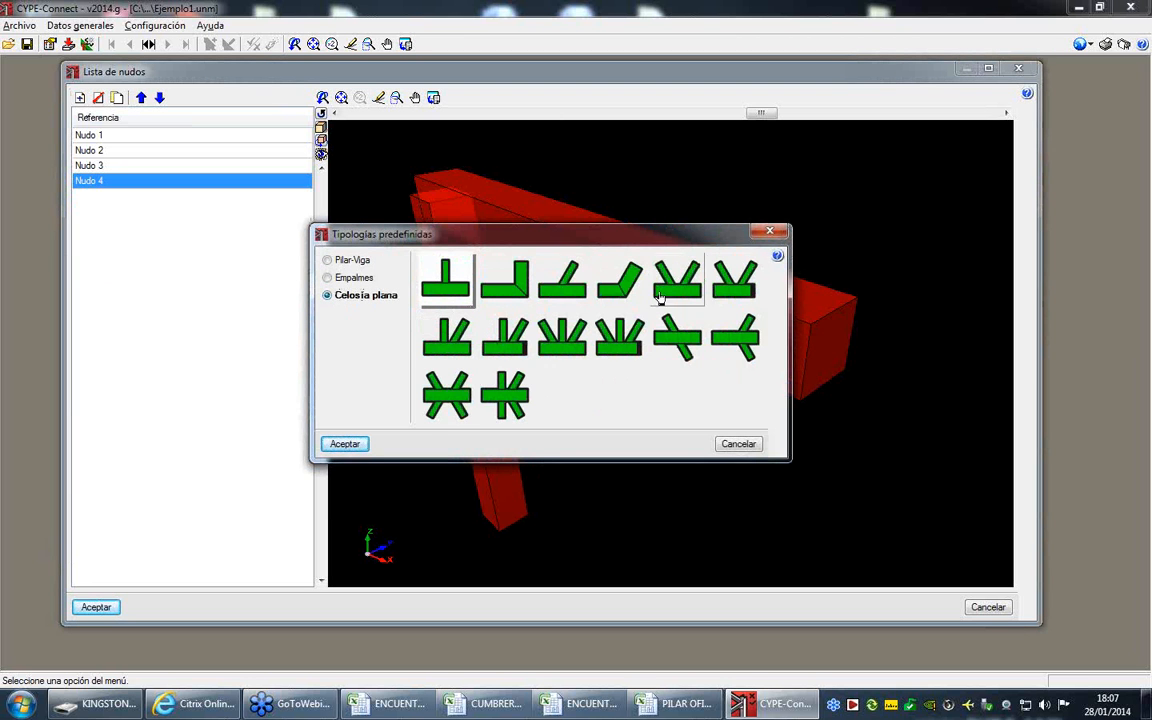
{"action": "left_click", "coordinate": [740, 445]}
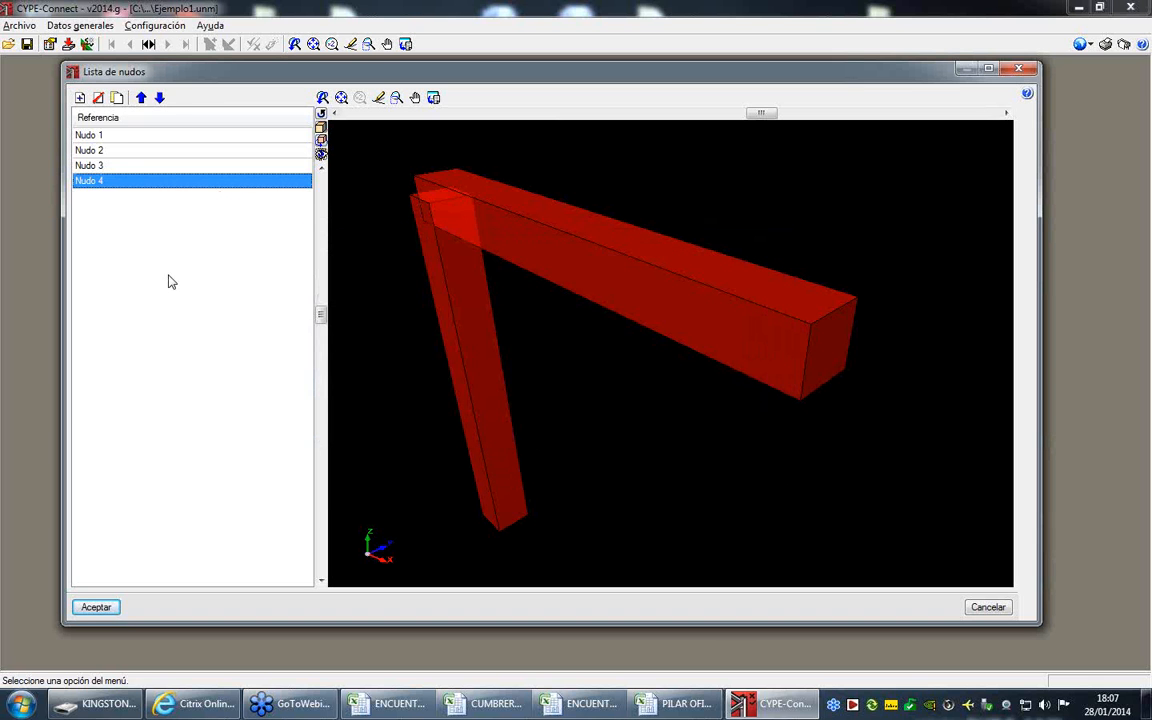
- Select Nudo 1 in the node list and accept the list
{"action": "left_click", "coordinate": [130, 136]}
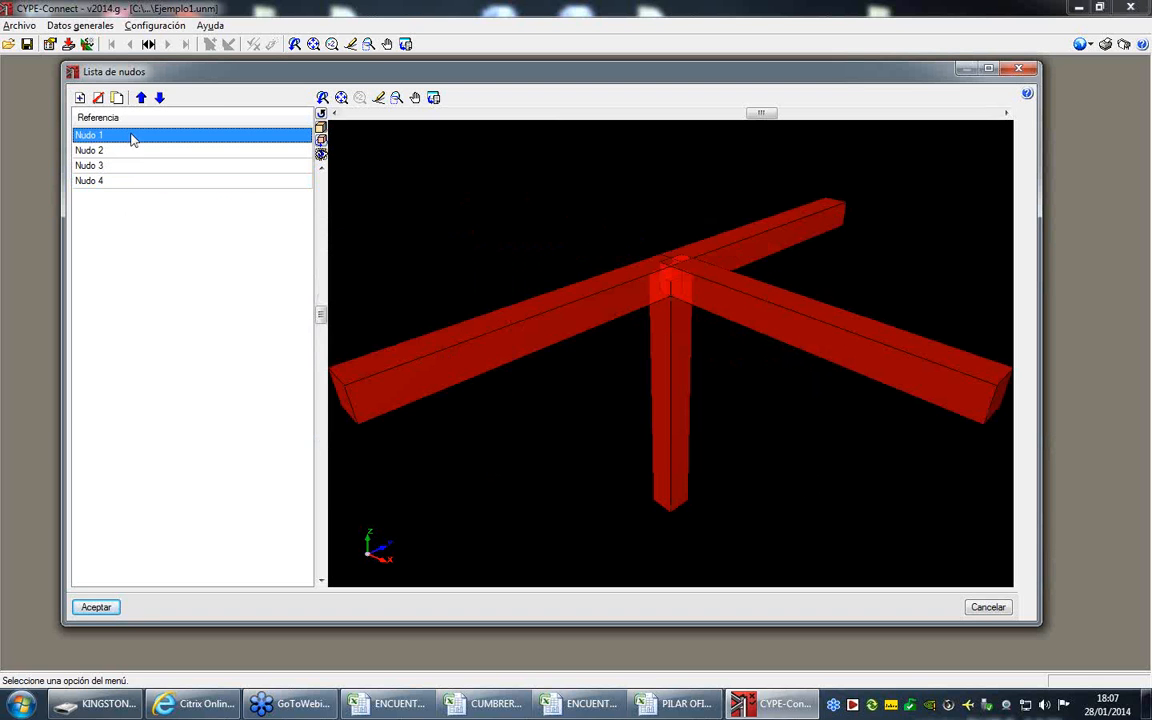
{"action": "left_click", "coordinate": [96, 607]}
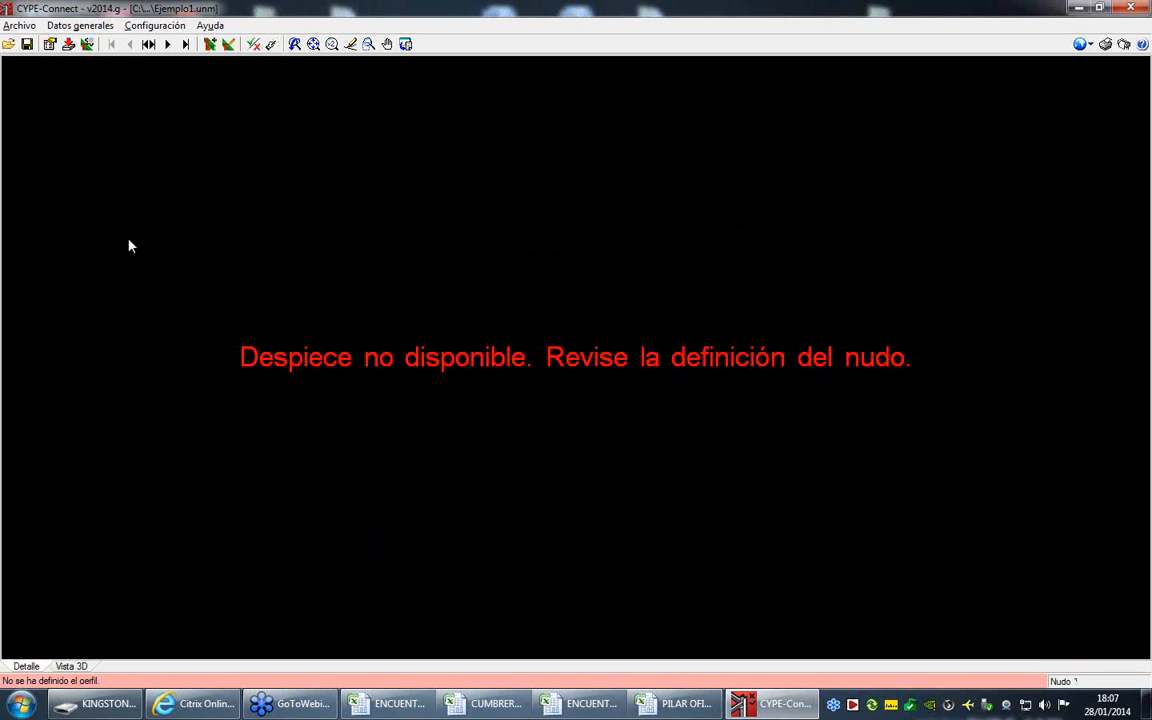
- Edit the geometry of Nudo 1, set its number of equal nodes to 6, and open the profile series list for Barra 1
{"action": "left_click", "coordinate": [78, 26]}
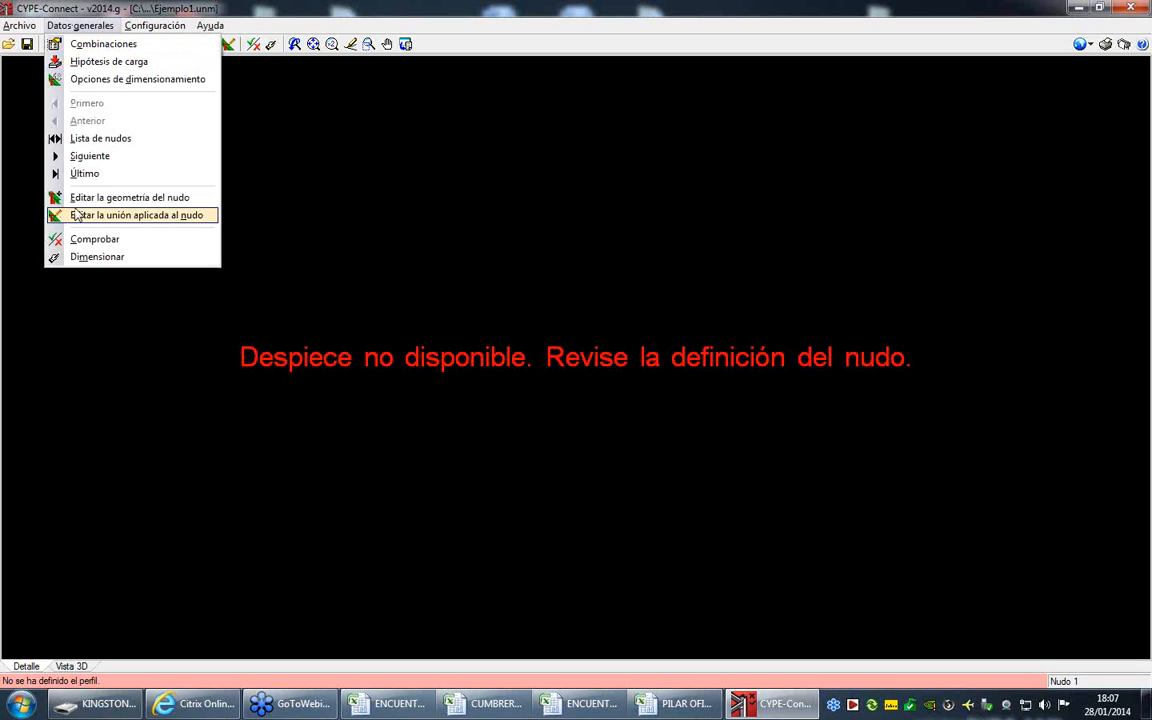
{"action": "left_click", "coordinate": [152, 205]}
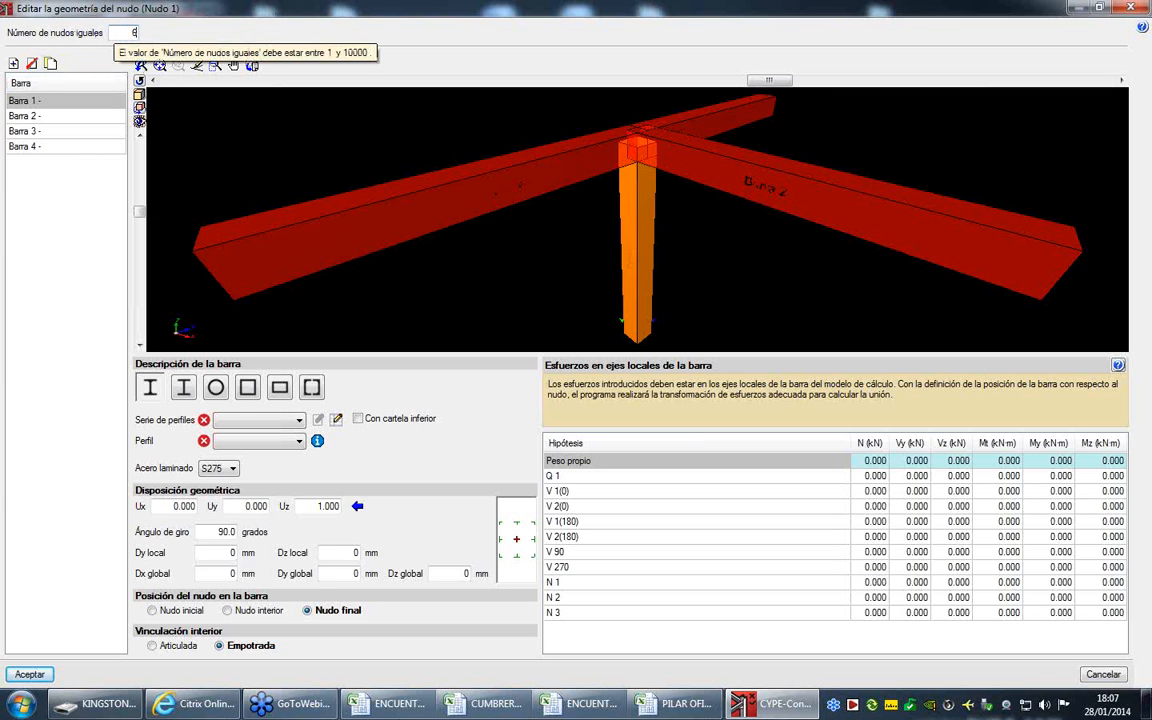
{"action": "left_click", "coordinate": [24, 104]}
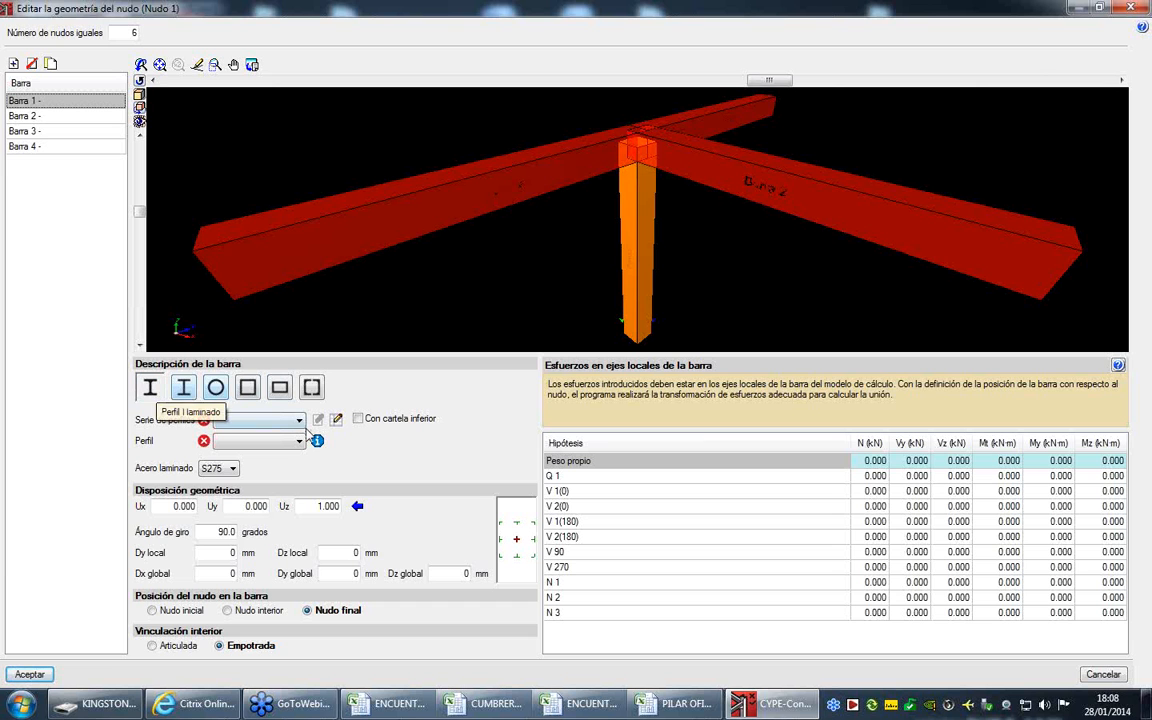
{"action": "left_click", "coordinate": [298, 428]}
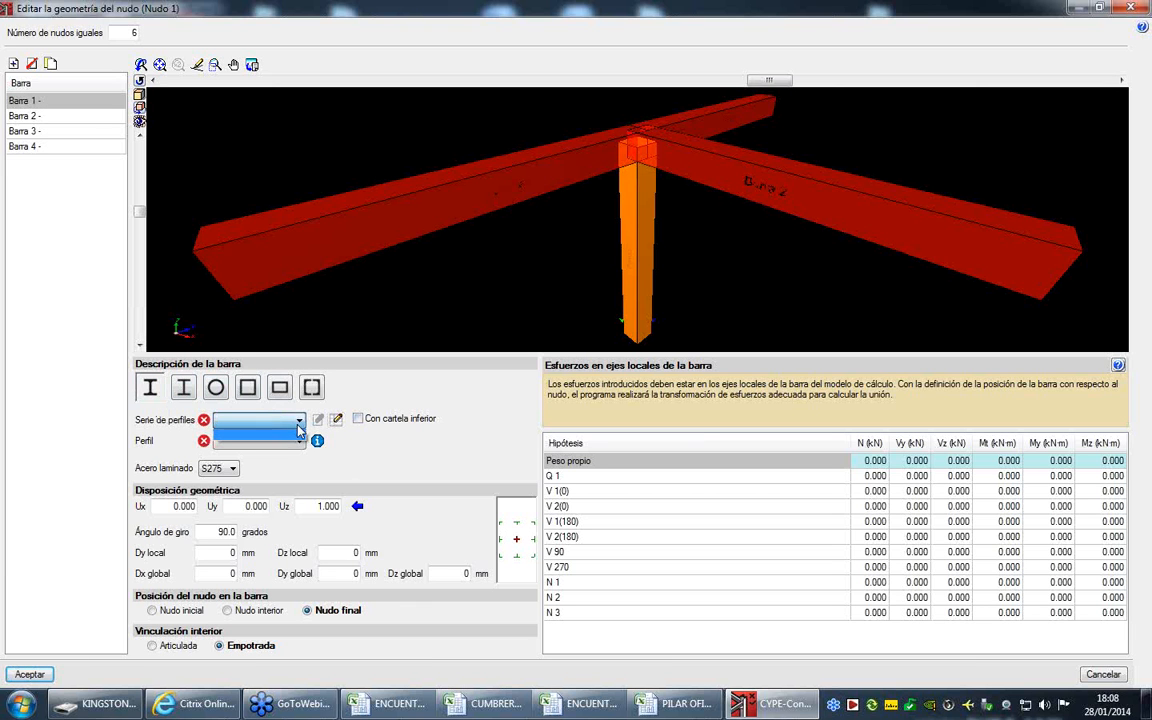
{"action": "left_click", "coordinate": [338, 422]}
{"action": "left_click", "coordinate": [338, 422]}
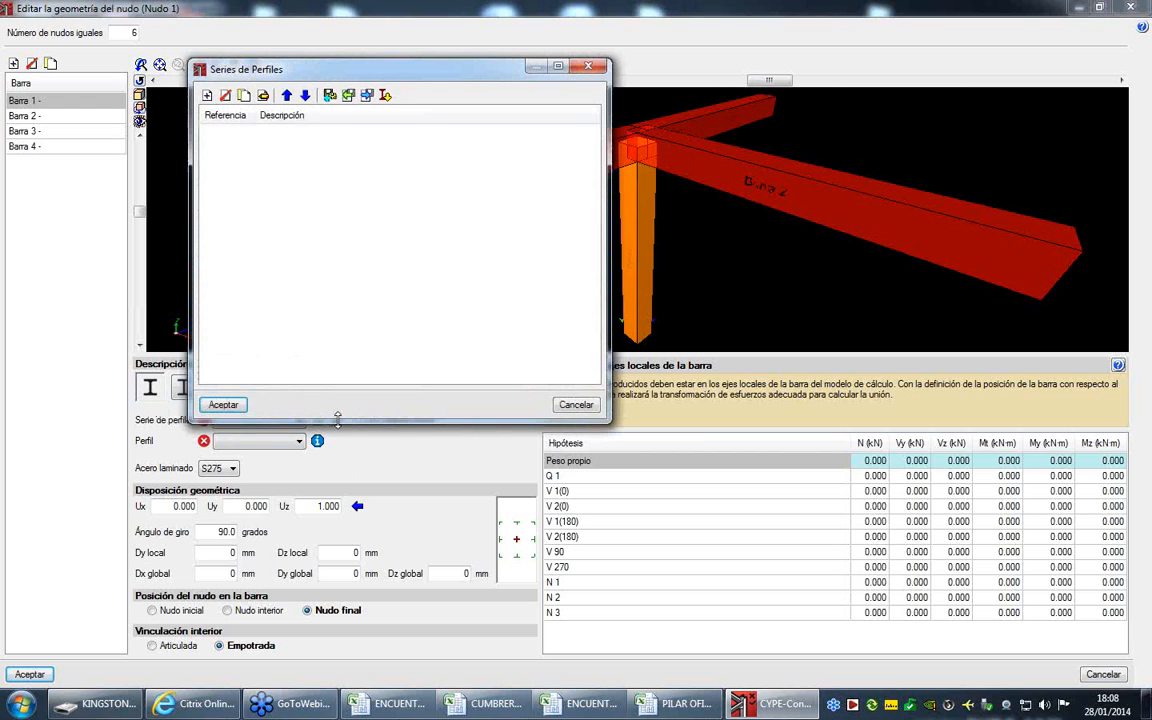
- Create a profile series with reference IPE and add a profile to it with reference IPE 400
{"action": "left_click", "coordinate": [207, 97]}
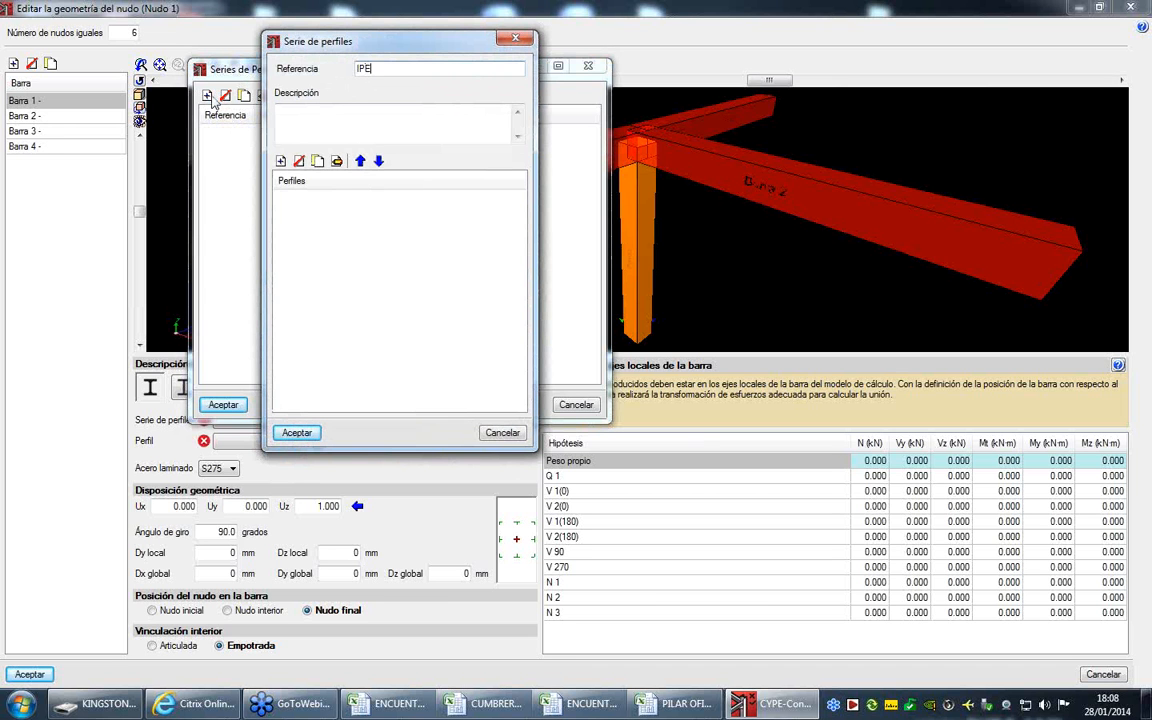
{"action": "type", "text": "IPE"}
{"action": "left_click", "coordinate": [281, 161]}
{"action": "type", "text": "IP"}
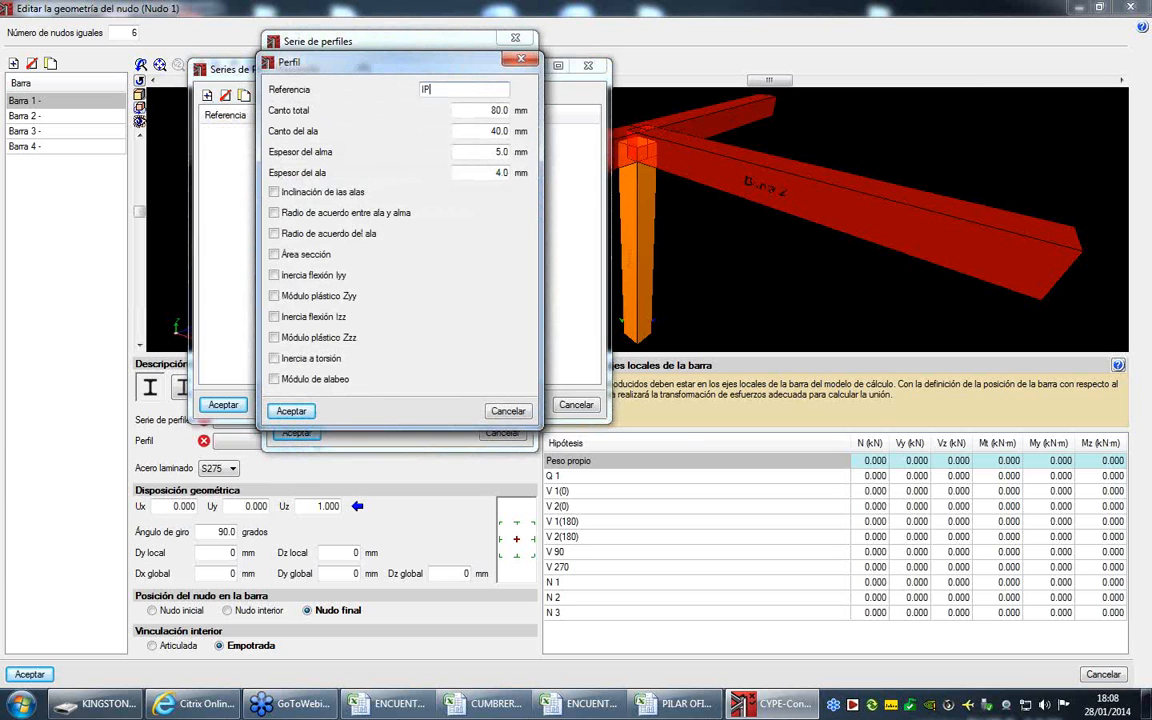
{"action": "type", "text": "E 400."}
{"action": "key", "text": "Tab"}
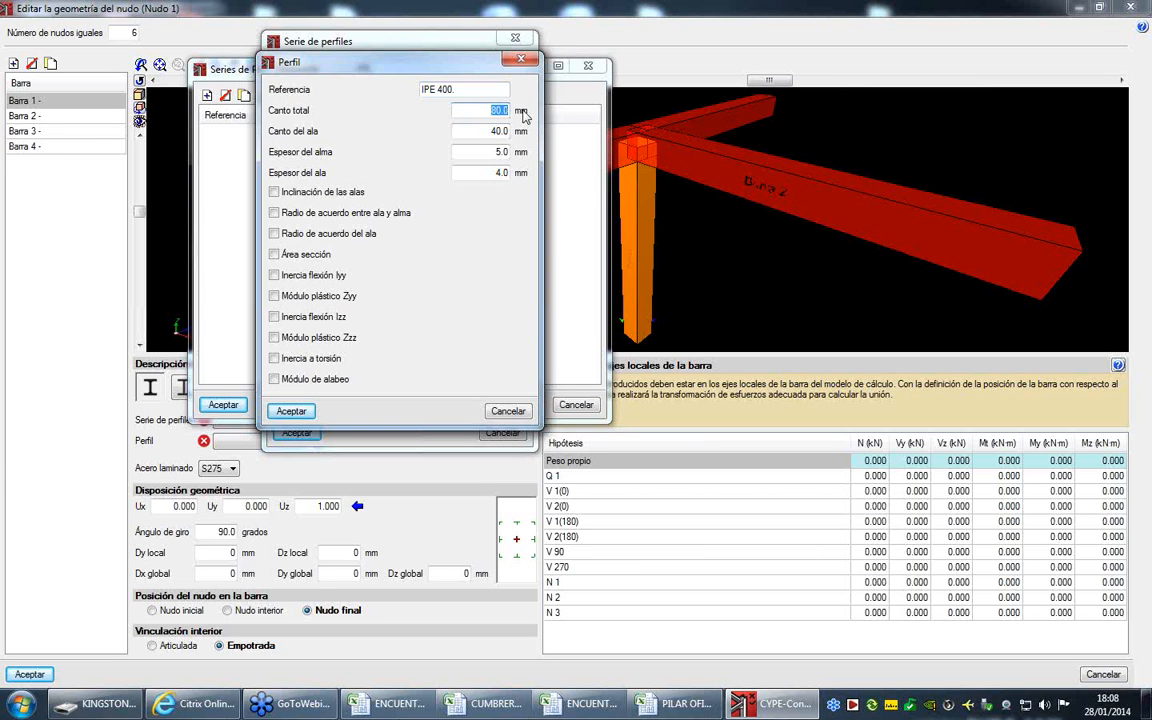
- Set the new profile's total depth to 400 mm and flange width to 200 mm, and accept the profile and its series
{"action": "type", "text": "400"}
{"action": "key", "text": "Tab"}
{"action": "left_click", "coordinate": [328, 192]}
{"action": "left_click", "coordinate": [315, 214]}
{"action": "left_click", "coordinate": [302, 190]}
{"action": "left_click", "coordinate": [300, 214]}
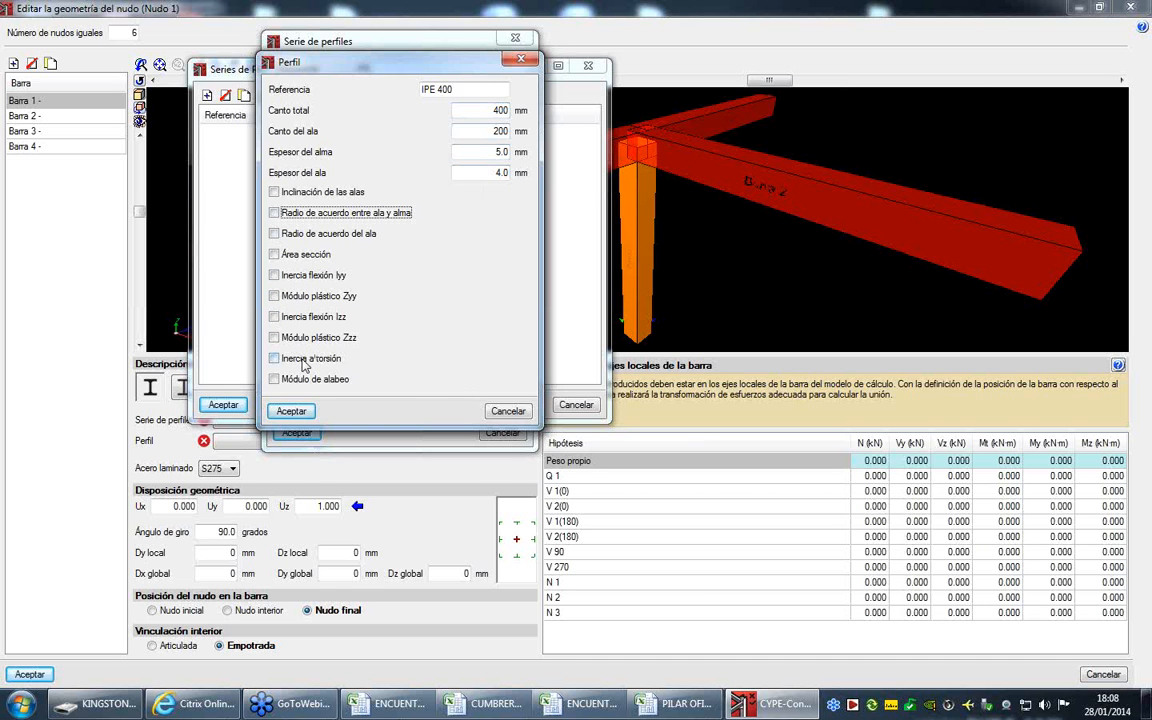
{"action": "left_click", "coordinate": [291, 411]}
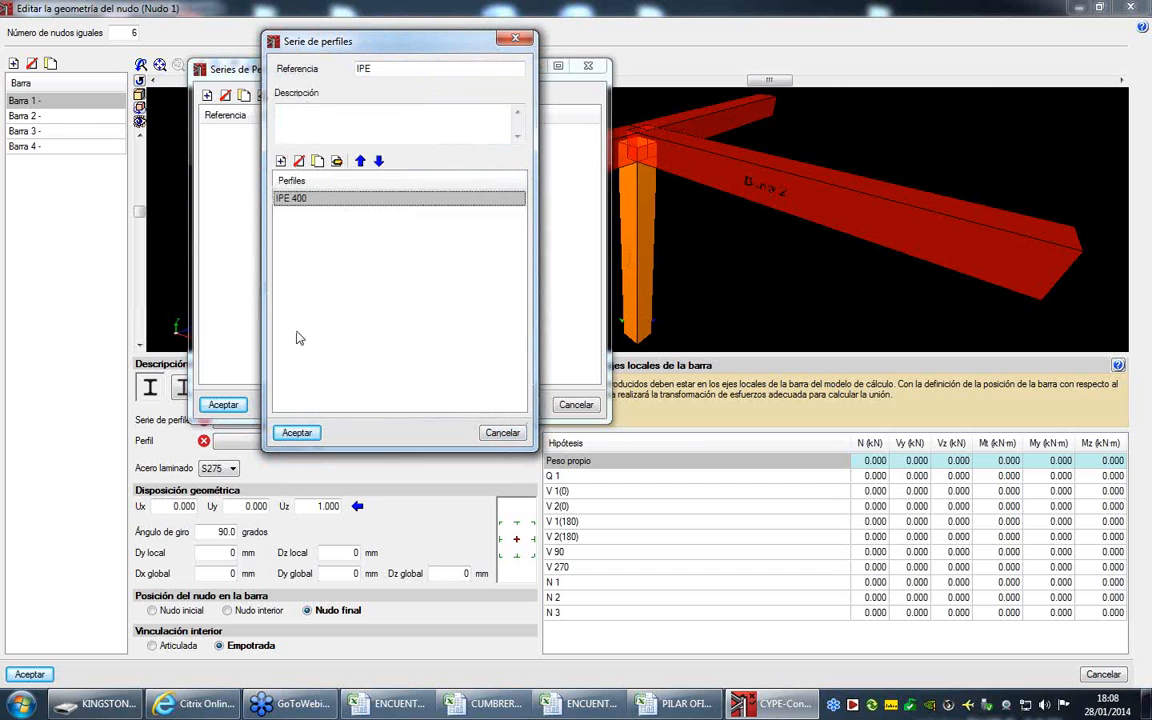
{"action": "left_click", "coordinate": [297, 432]}
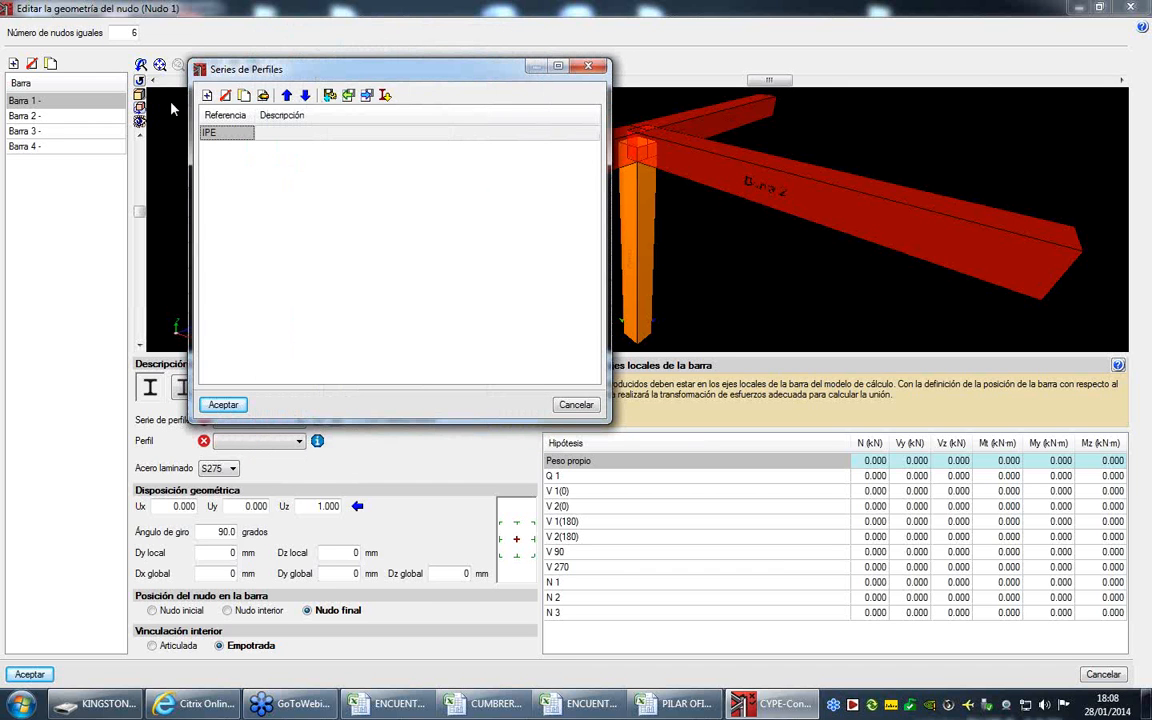
- Delete the manually created IPE series from the profile series list
{"action": "left_click", "coordinate": [226, 95]}
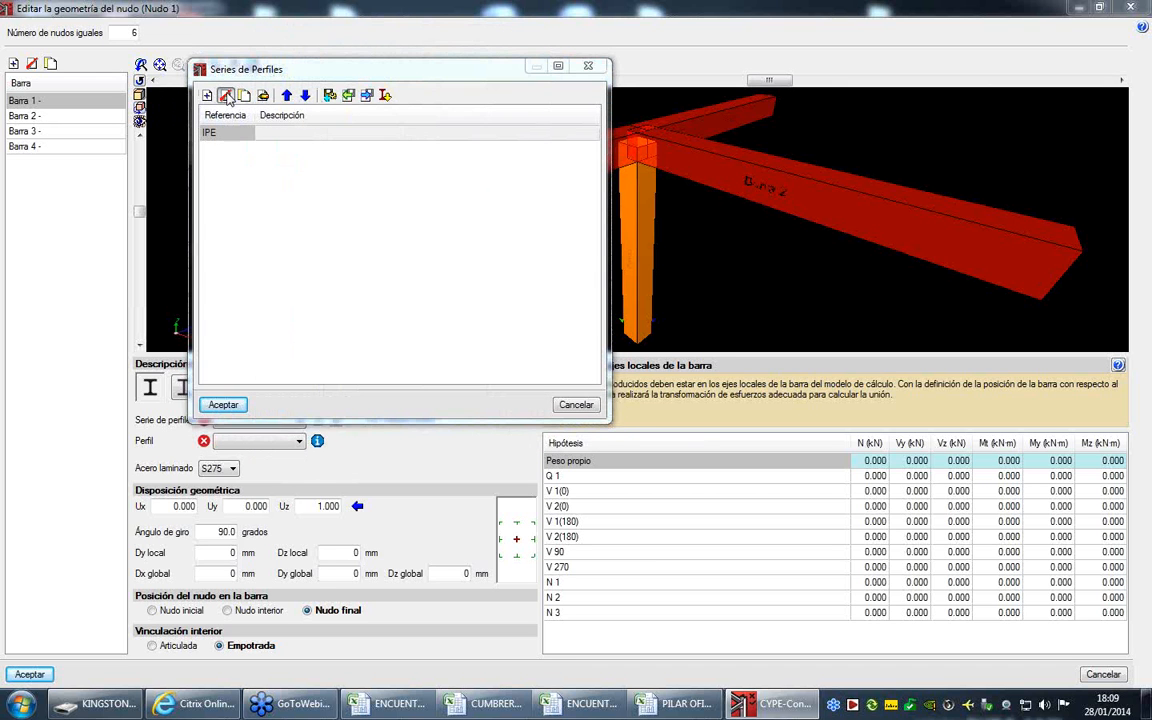
{"action": "left_click", "coordinate": [300, 264]}
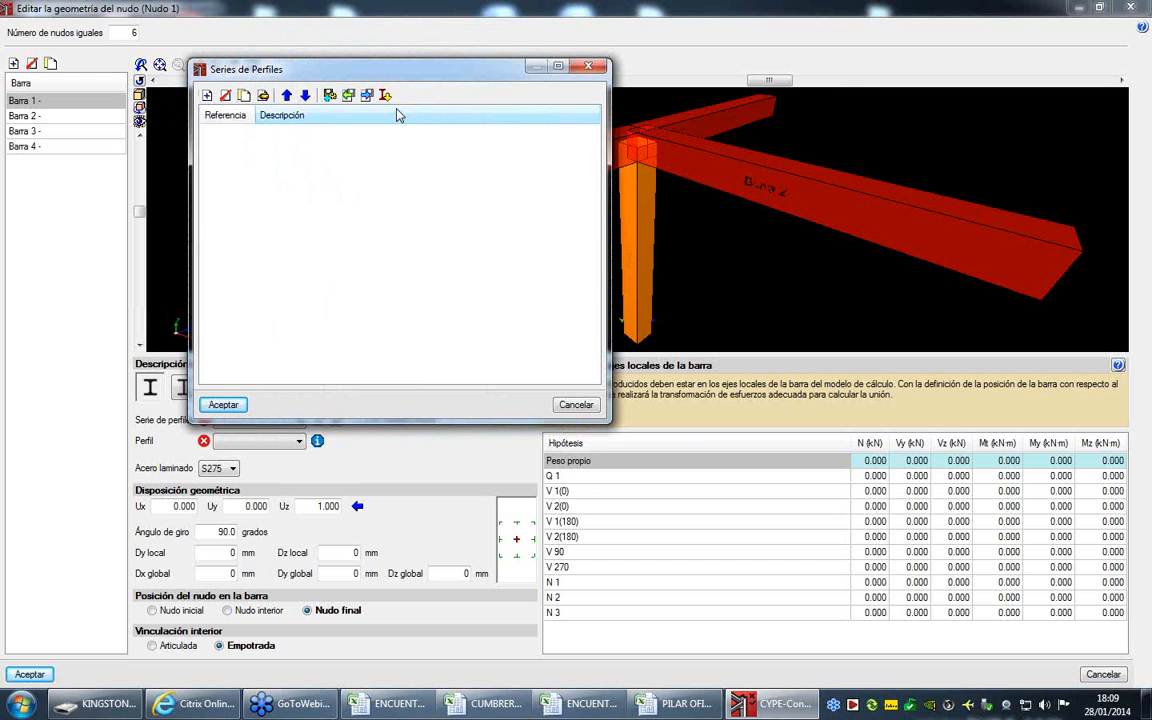
- Import the predefined ArcelorMittal IPE and HEB profile series
{"action": "left_click", "coordinate": [386, 97]}
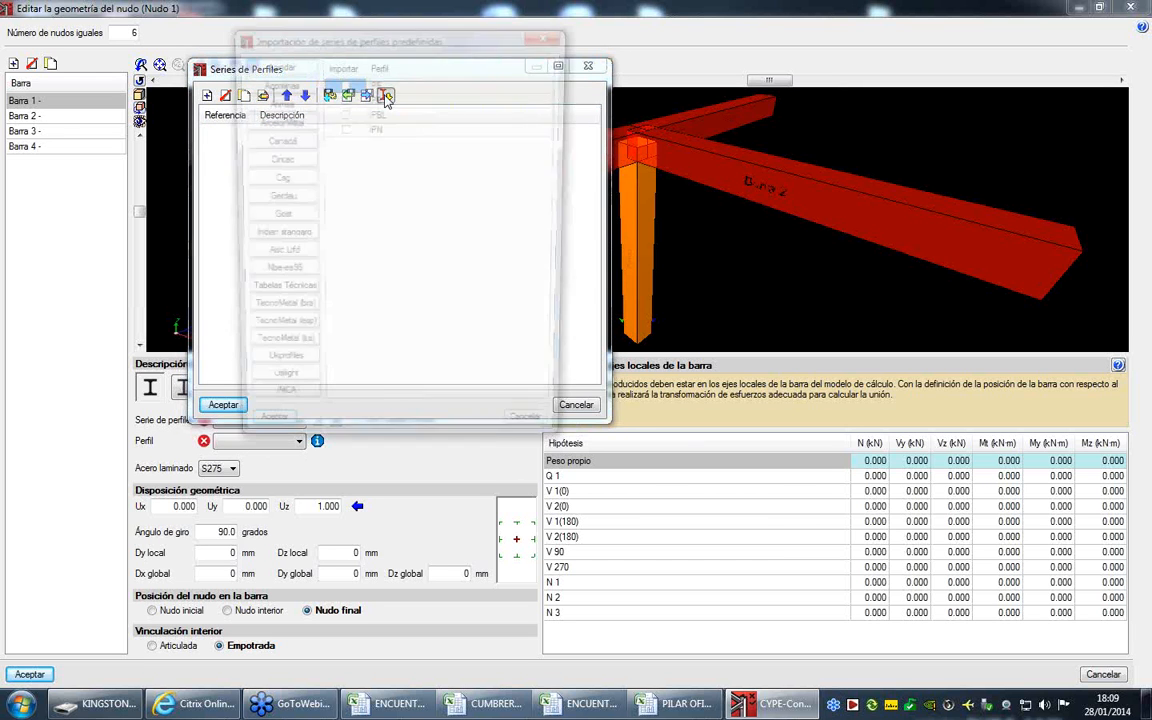
{"action": "left_click_drag", "start_coordinate": [413, 42], "coordinate": [664, 64]}
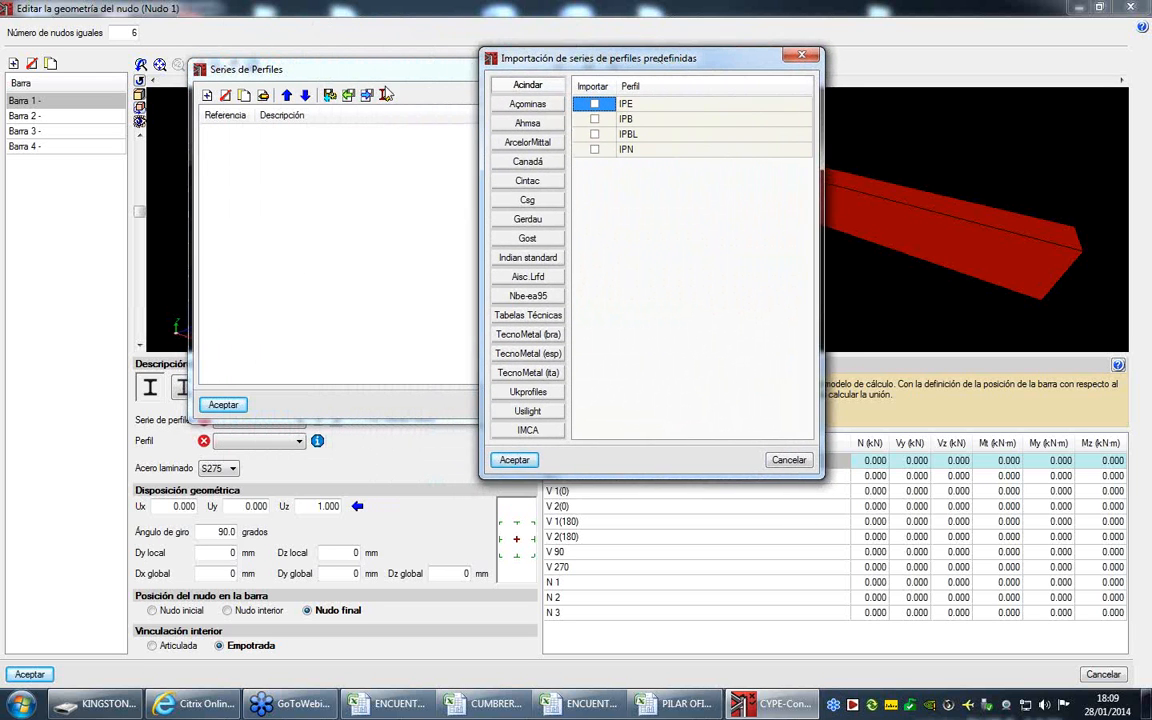
{"action": "left_click", "coordinate": [514, 146]}
{"action": "left_click", "coordinate": [594, 104]}
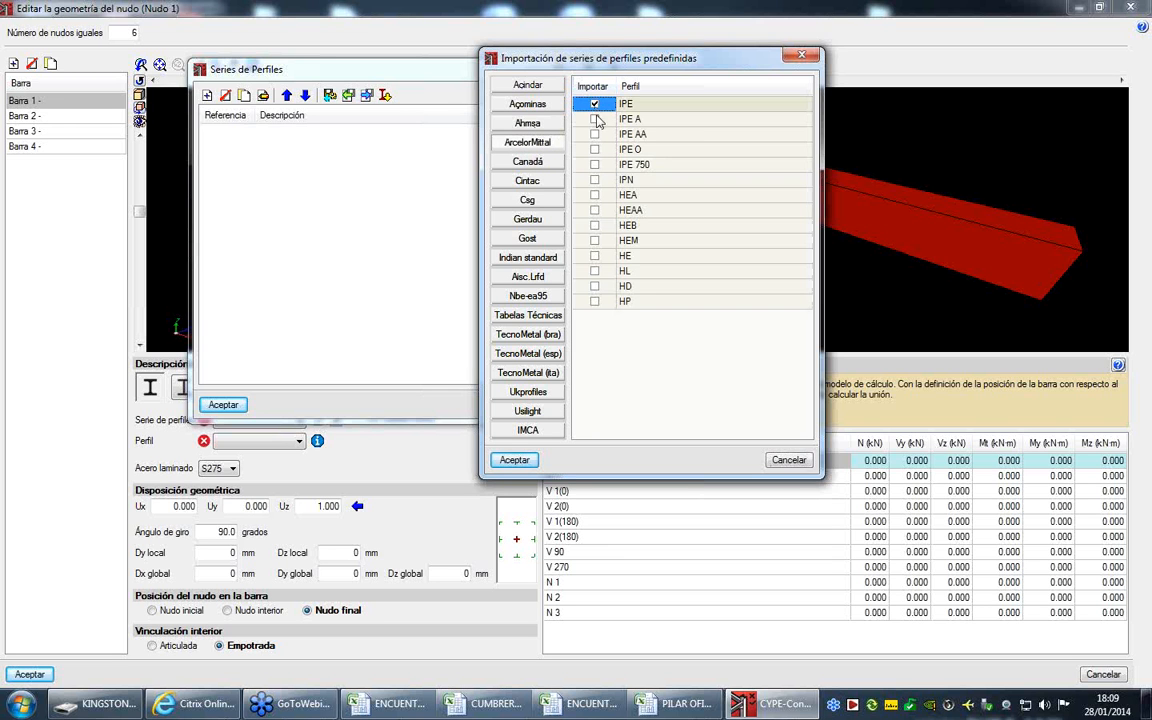
{"action": "left_click", "coordinate": [595, 226]}
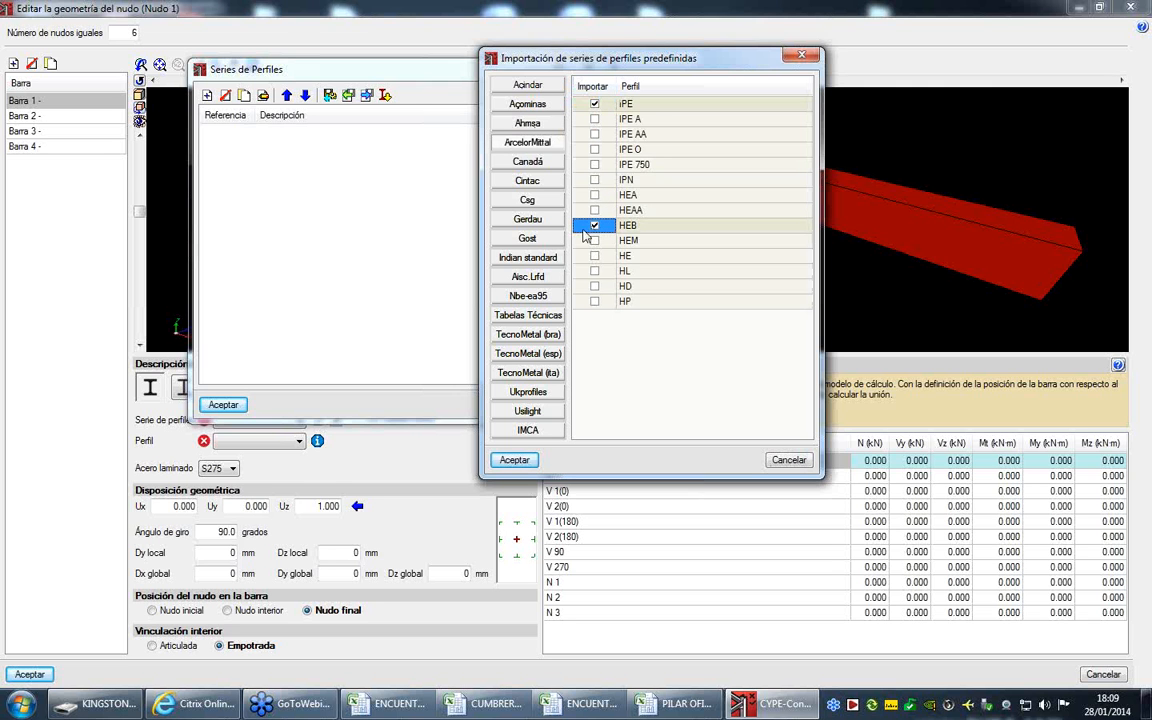
{"action": "left_click", "coordinate": [514, 460]}
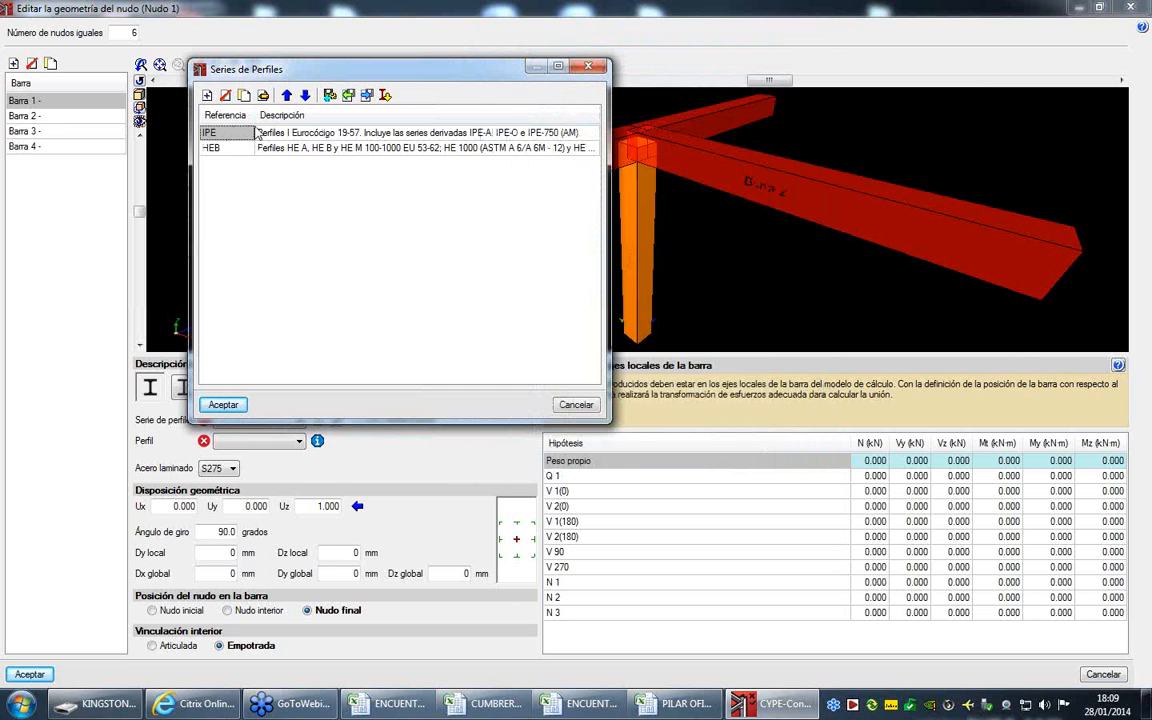
- Delete the IPE 80 profile from the imported IPE series
{"action": "left_click", "coordinate": [263, 96]}
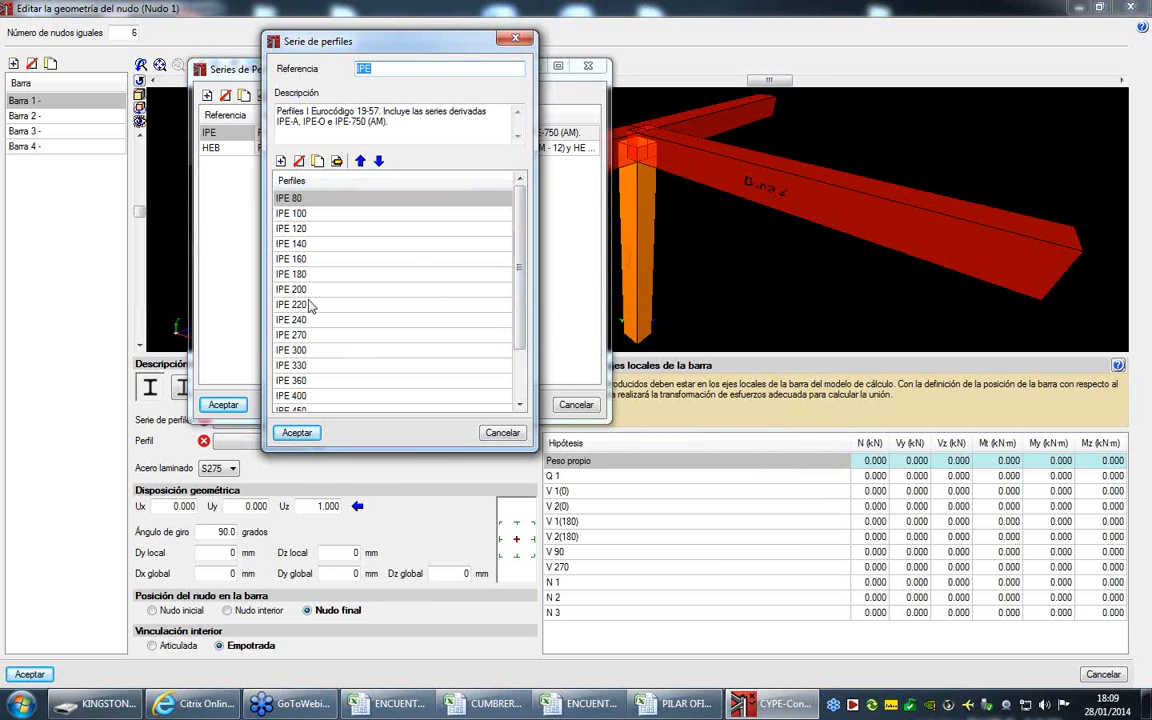
{"action": "left_click", "coordinate": [299, 162]}
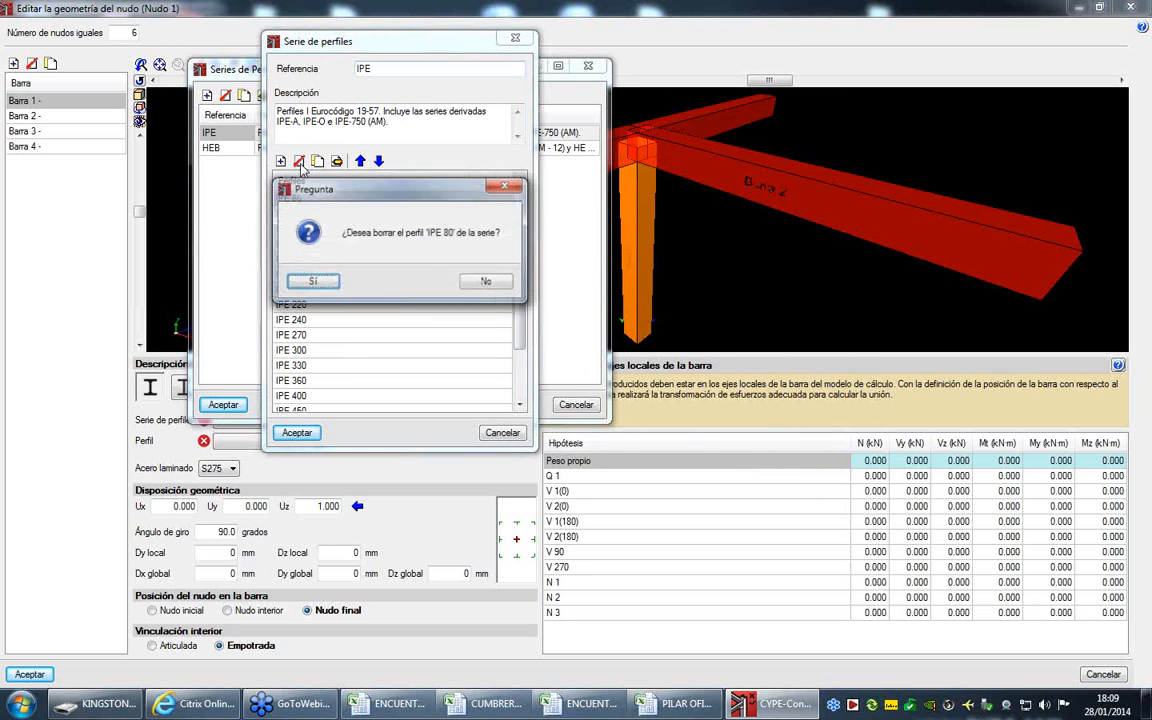
{"action": "left_click", "coordinate": [312, 282]}
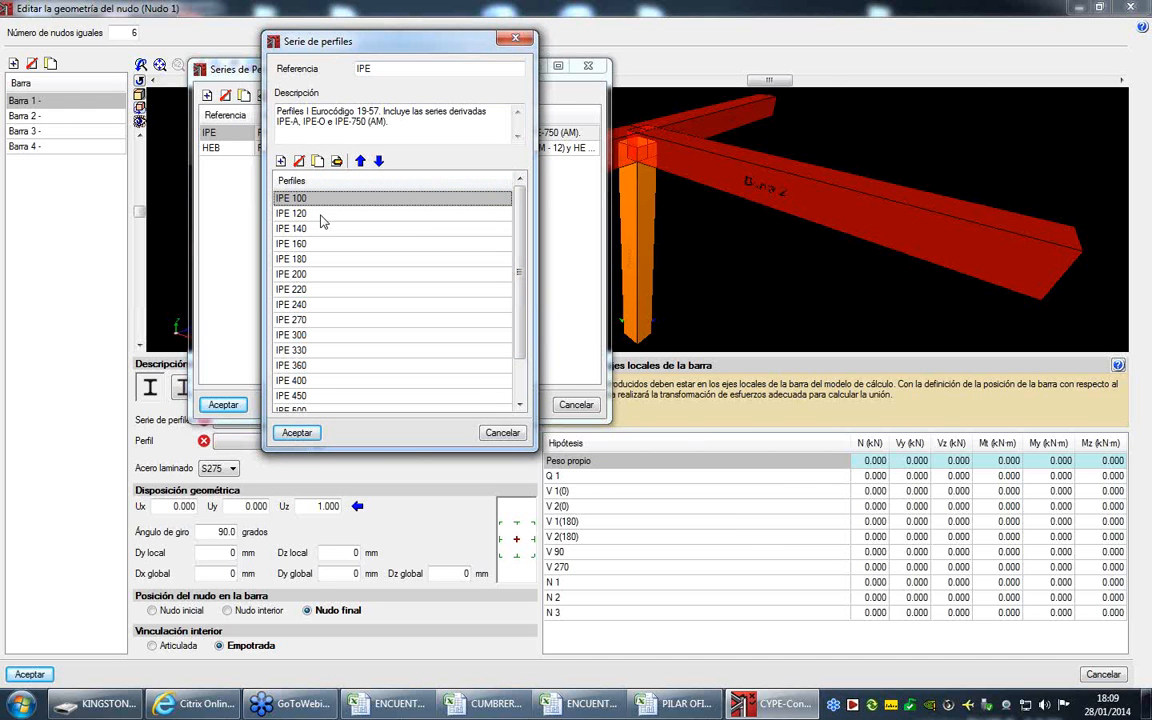
- Examine the section properties of the IPE 240 profile without changing them
{"action": "left_click", "coordinate": [305, 304]}
{"action": "left_click", "coordinate": [337, 162]}
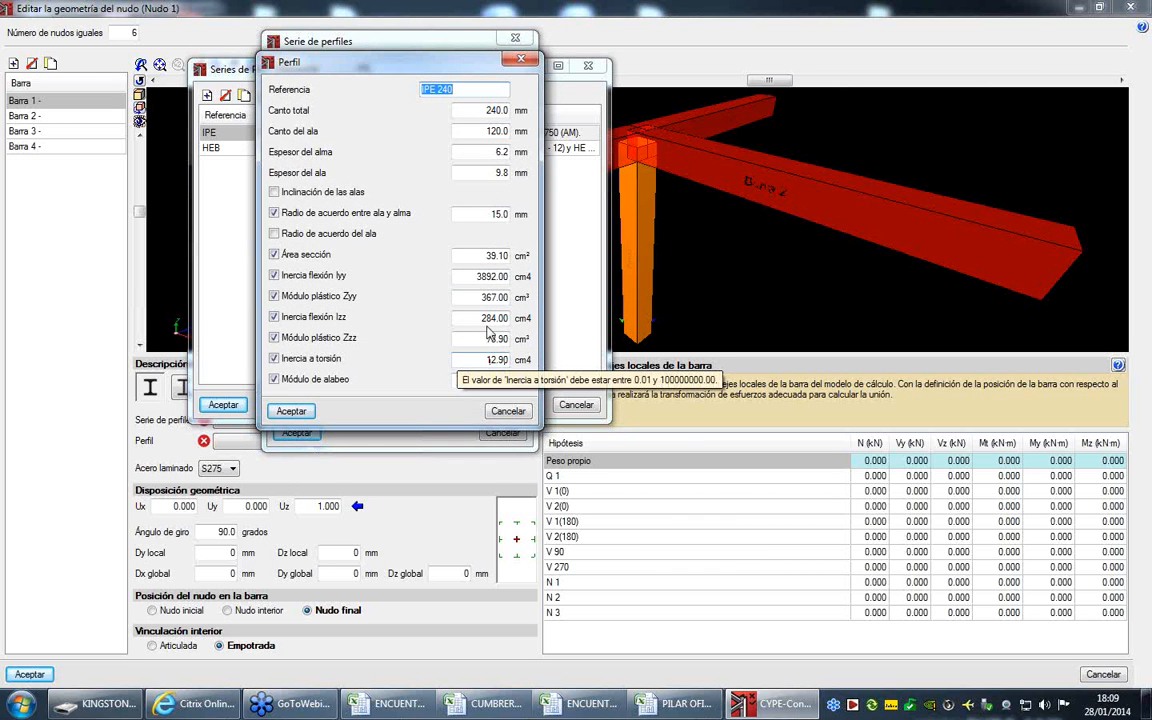
{"action": "left_click", "coordinate": [505, 411]}
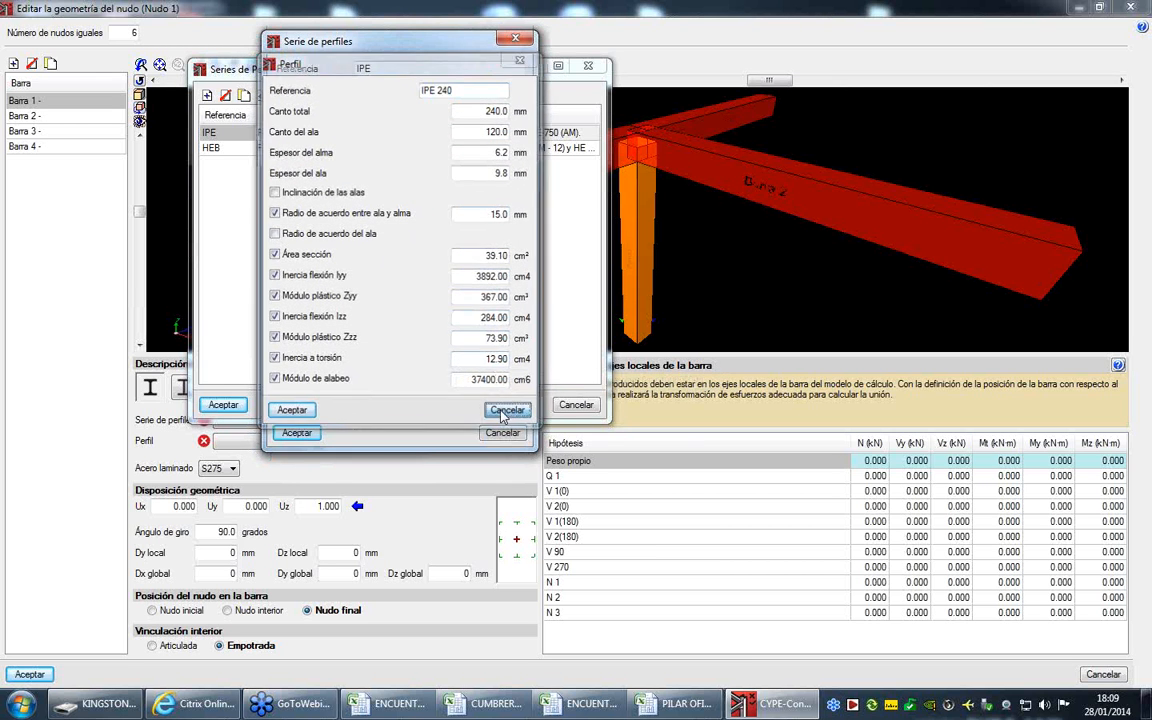
- Accept the profile series and assign the IPE 400 profile to Barra 1
{"action": "left_click", "coordinate": [298, 433]}
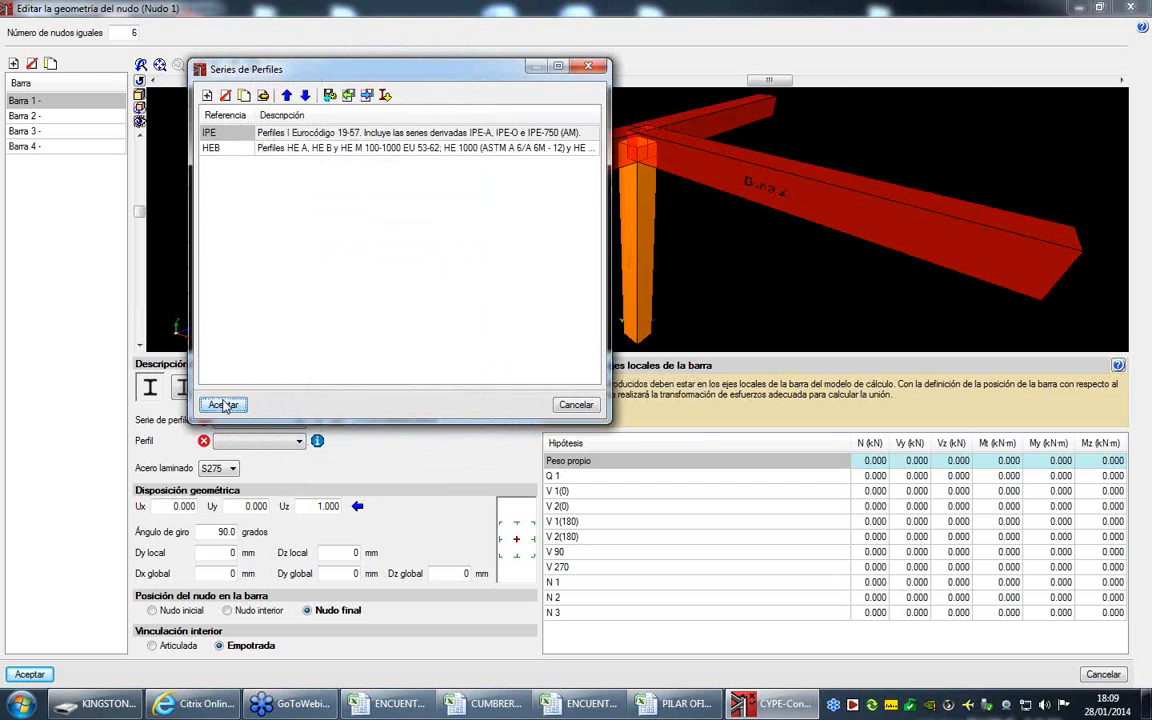
{"action": "left_click", "coordinate": [224, 406]}
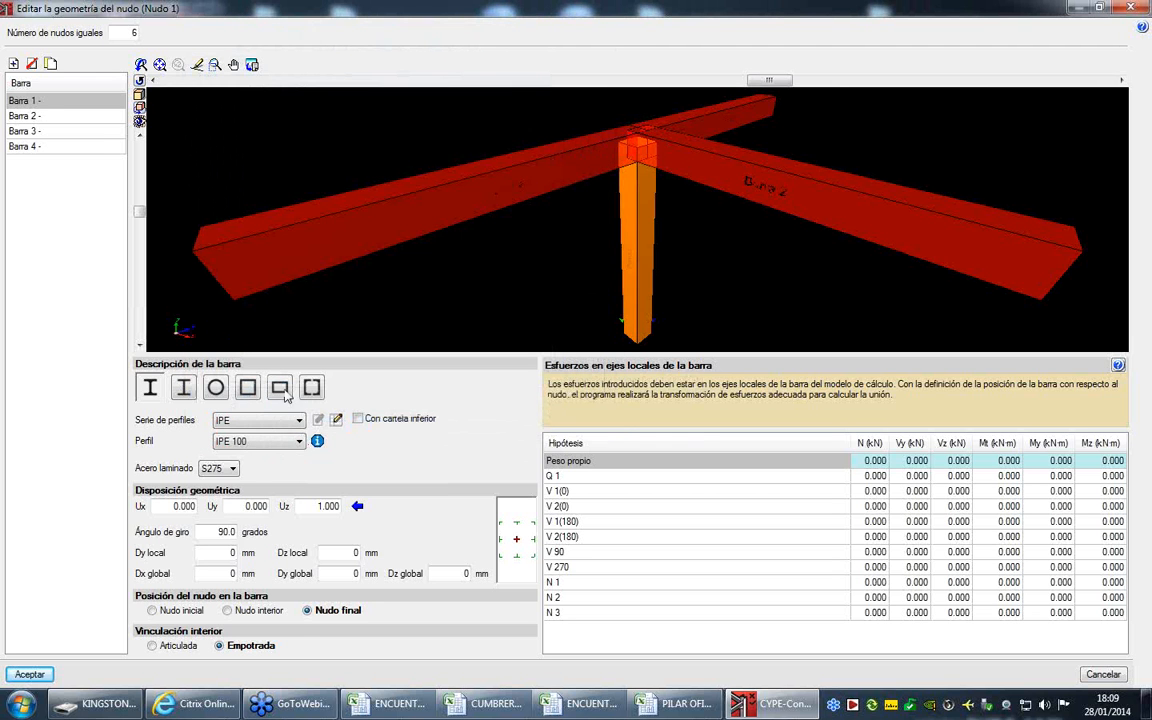
{"action": "left_click", "coordinate": [296, 442]}
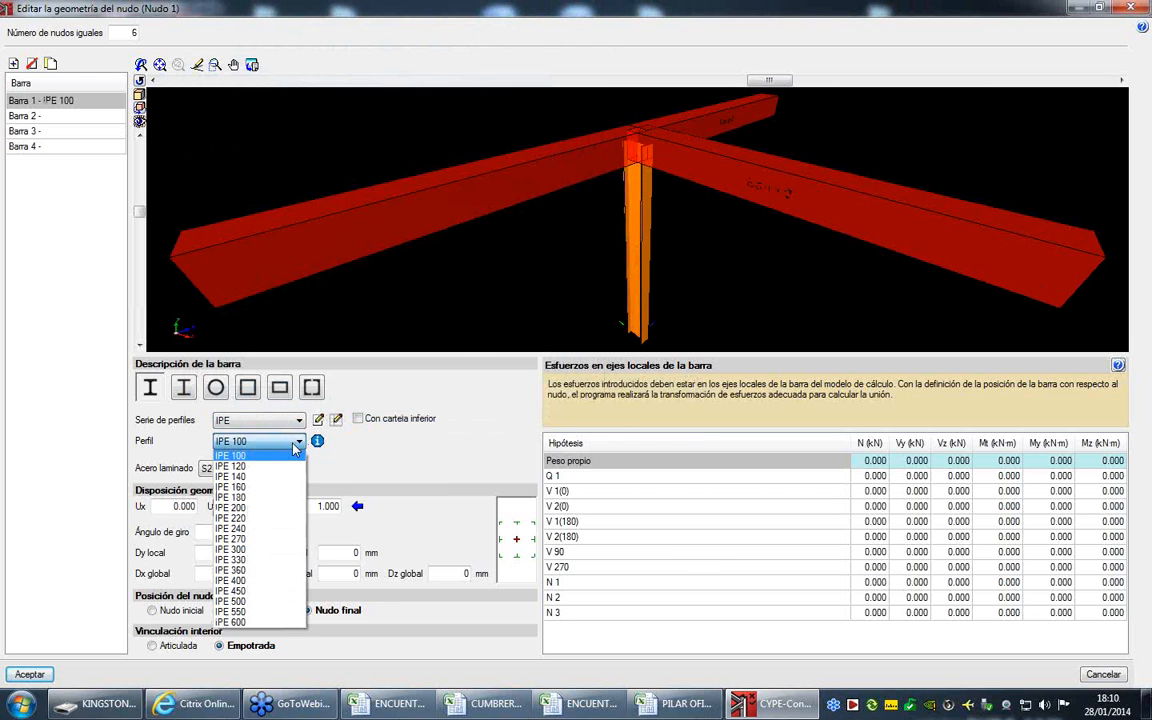
{"action": "left_click", "coordinate": [255, 582]}
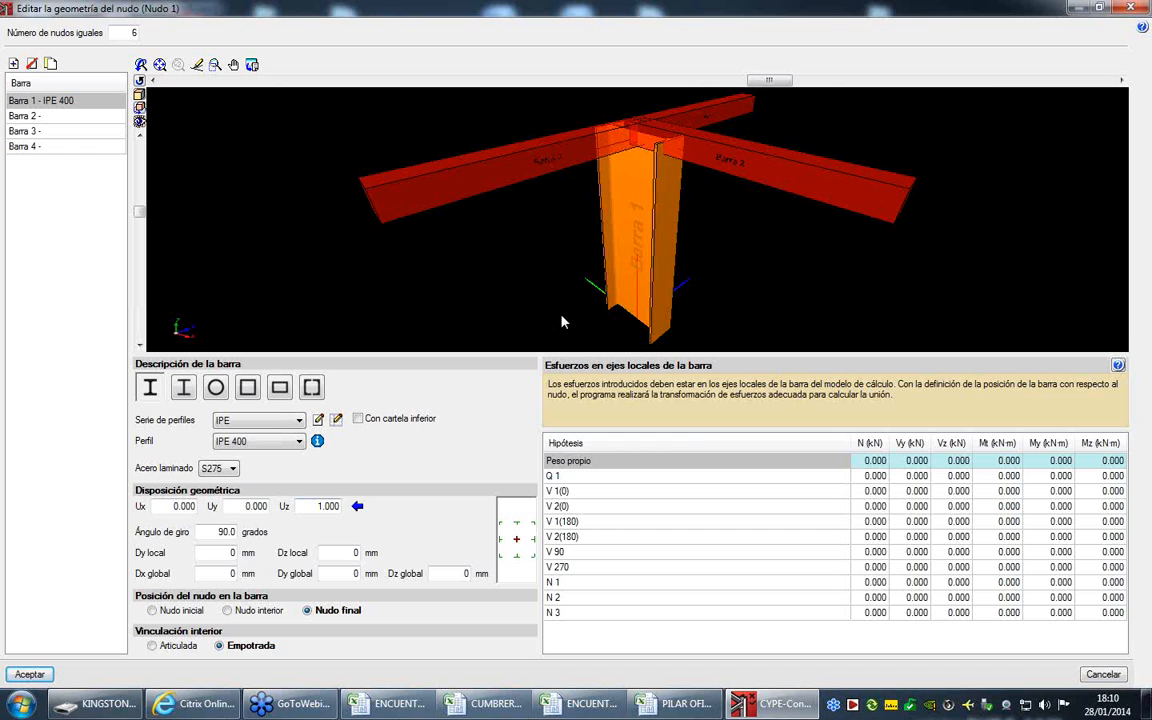
- Assign the IPE 300 profile of the IPE series to Barra 2
{"action": "left_click", "coordinate": [52, 117]}
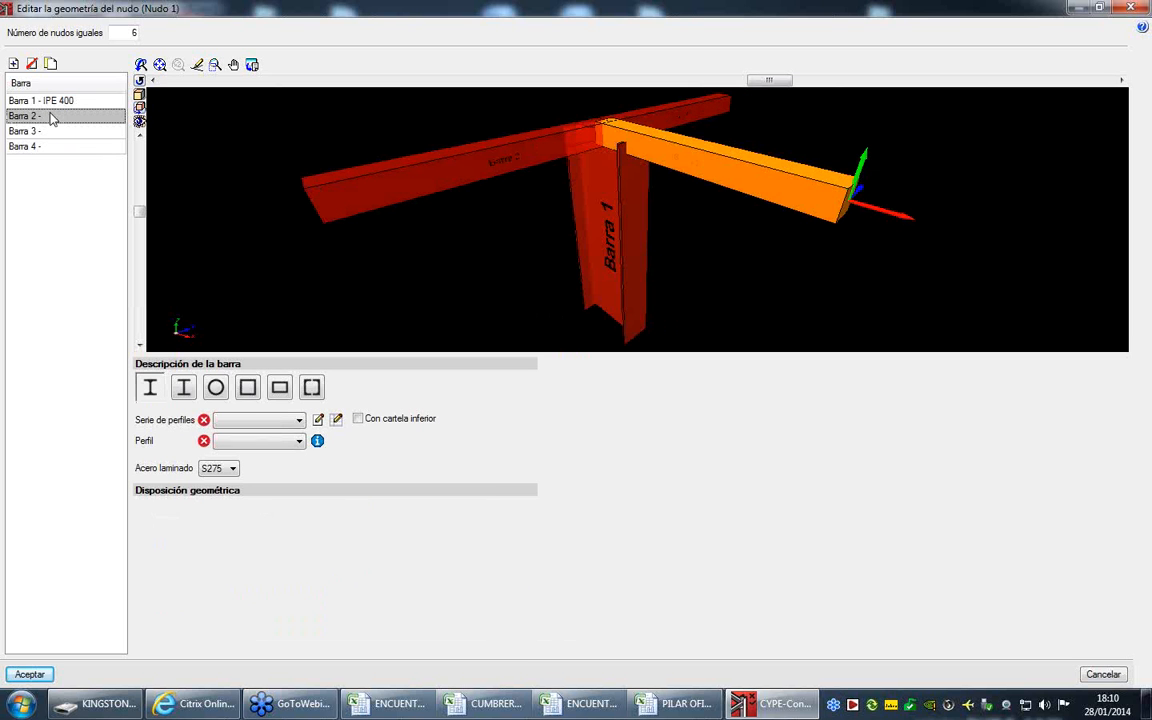
{"action": "left_click_drag", "start_coordinate": [547, 145], "coordinate": [658, 136]}
{"action": "left_click", "coordinate": [287, 421]}
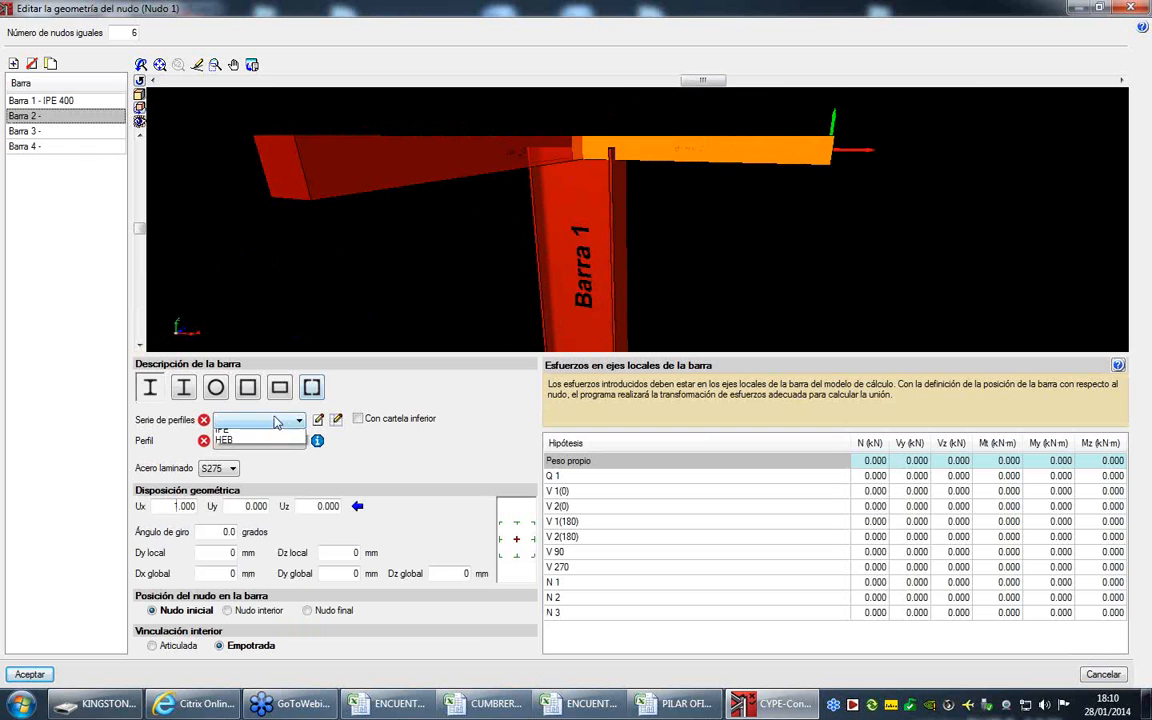
{"action": "left_click", "coordinate": [240, 436]}
{"action": "left_click", "coordinate": [244, 444]}
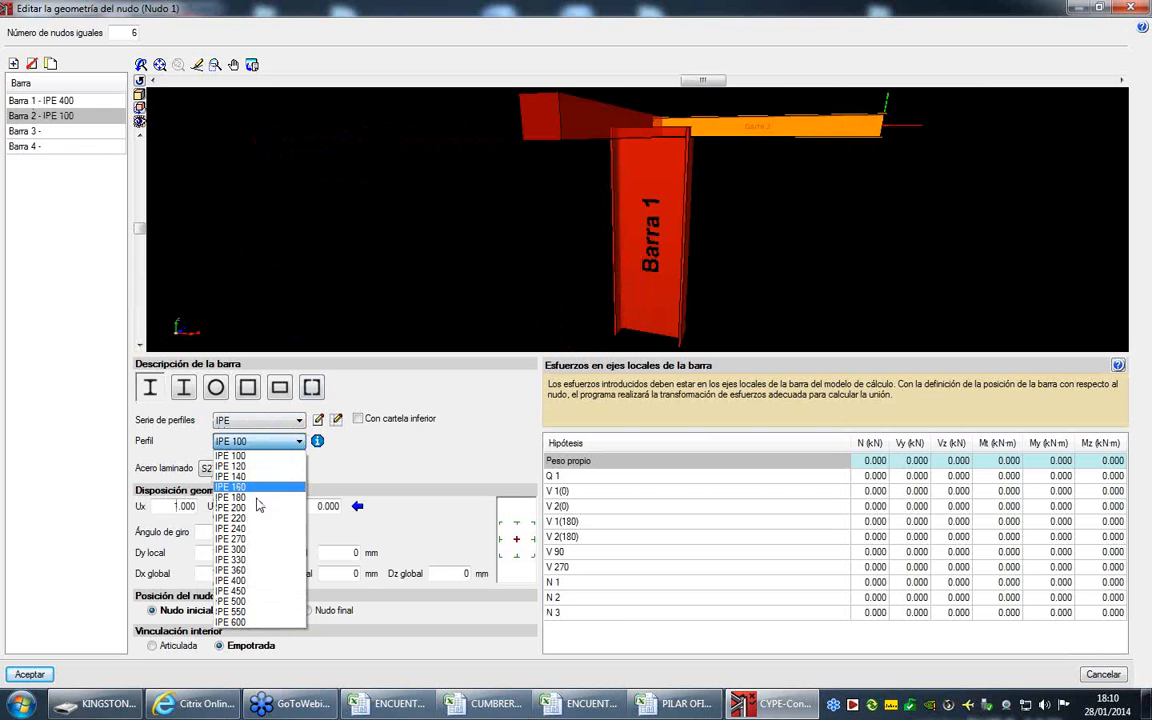
{"action": "left_click", "coordinate": [256, 558]}
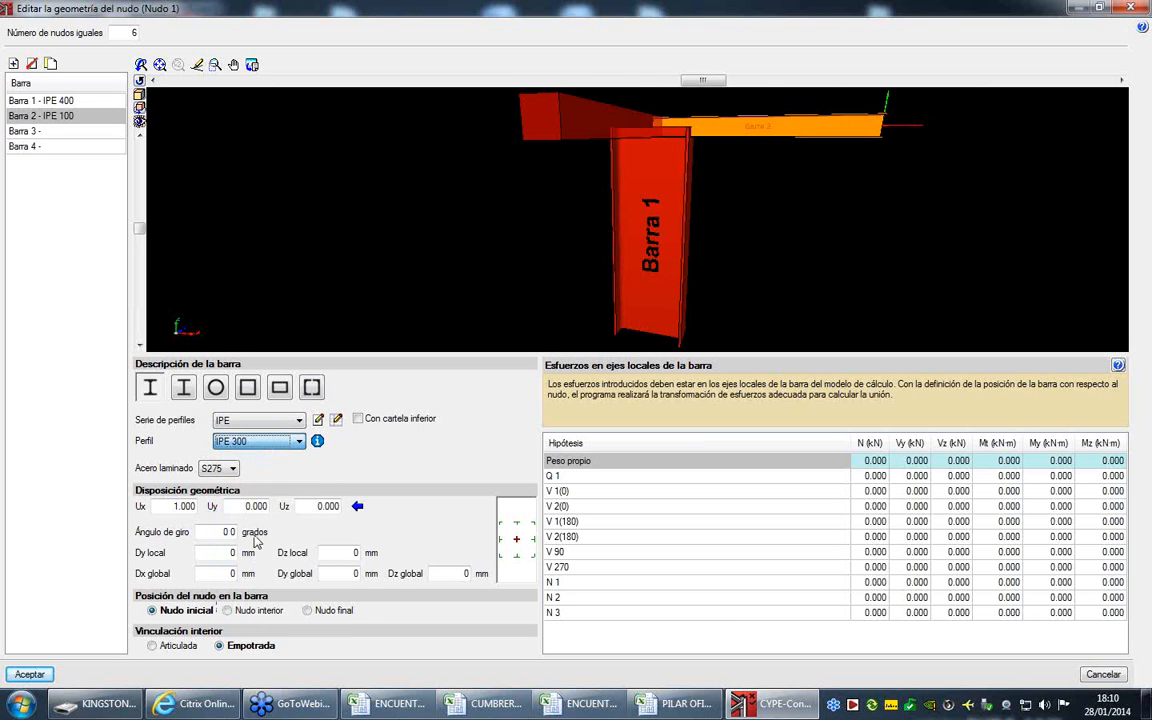
- Add a lower haunch to Barra 2 and set its length to 1.200 m
{"action": "left_click", "coordinate": [362, 426]}
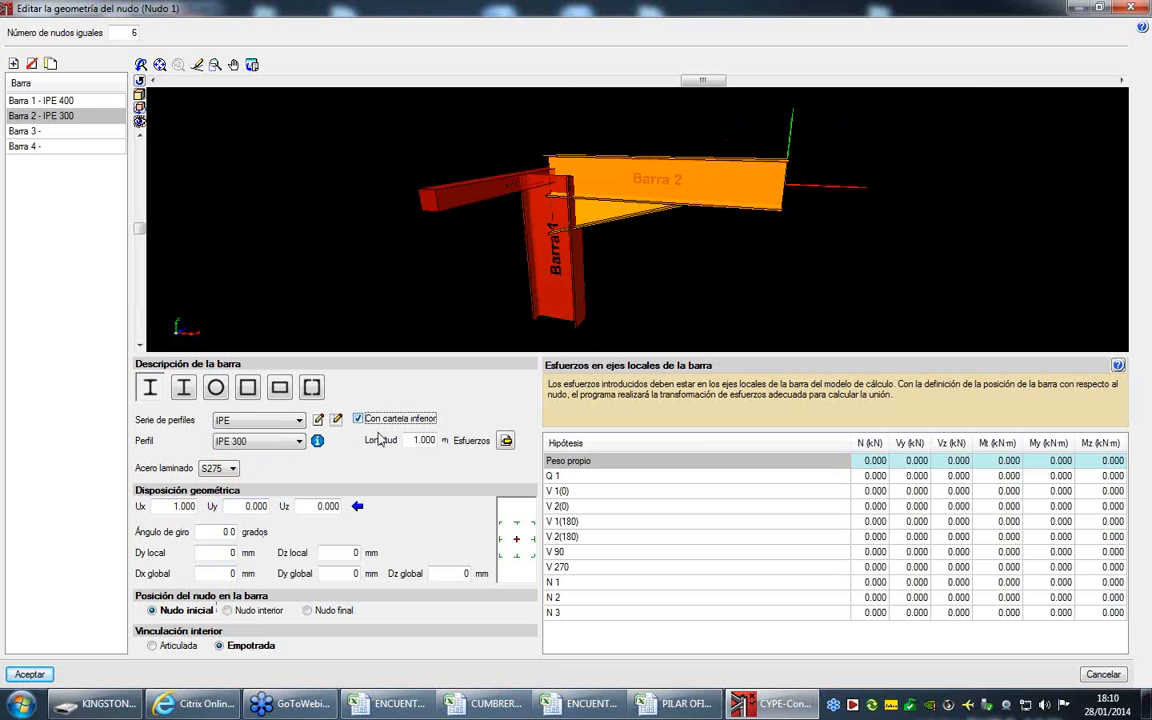
{"action": "left_click", "coordinate": [420, 440]}
{"action": "type", "text": "1,5"}
{"action": "key", "text": "Return"}
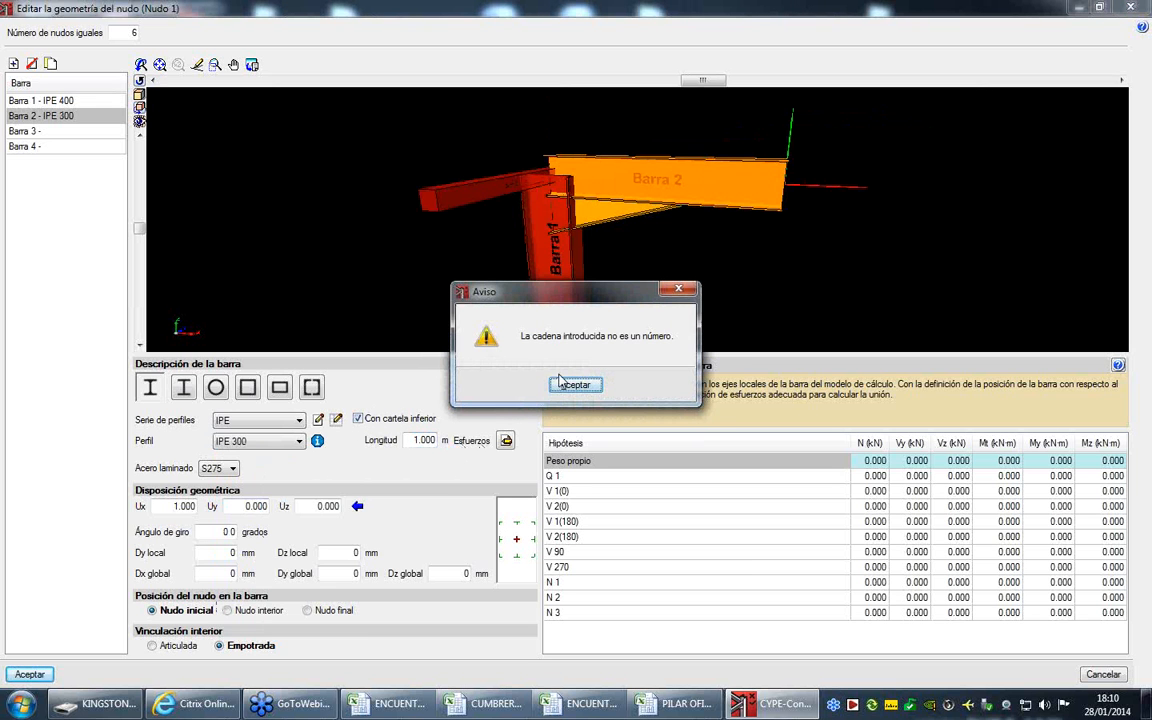
{"action": "left_click", "coordinate": [572, 384]}
{"action": "left_click", "coordinate": [415, 440]}
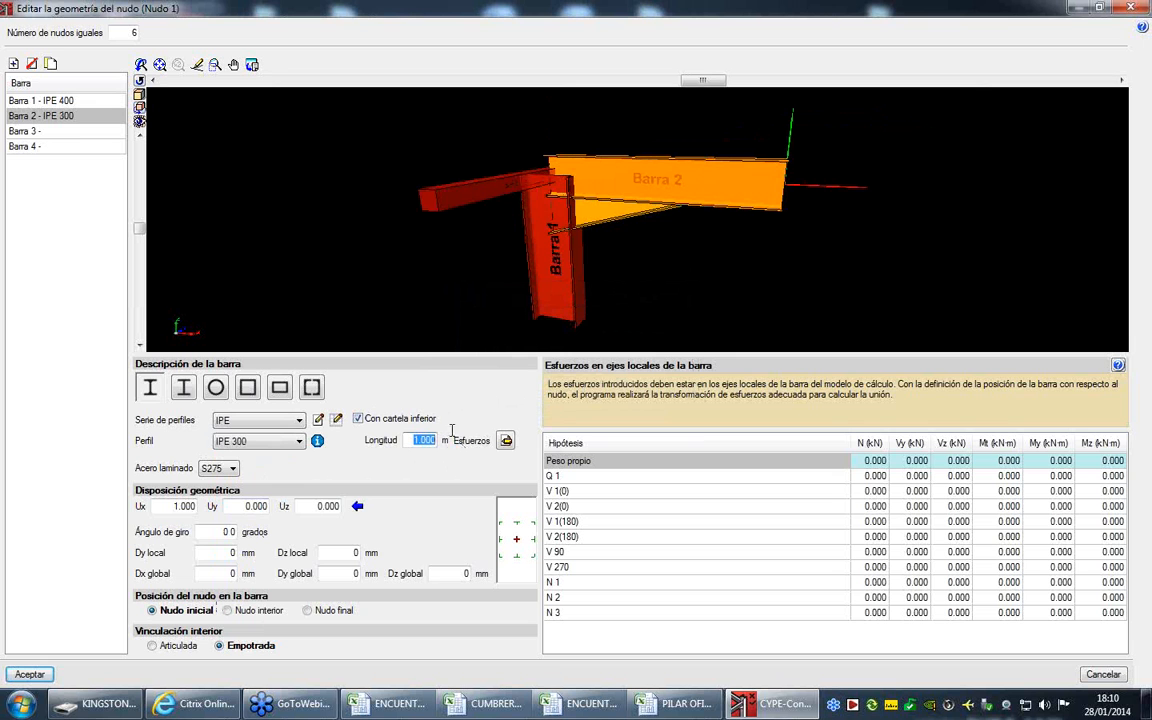
{"action": "type", "text": "1.2"}
{"action": "key", "text": "Tab"}
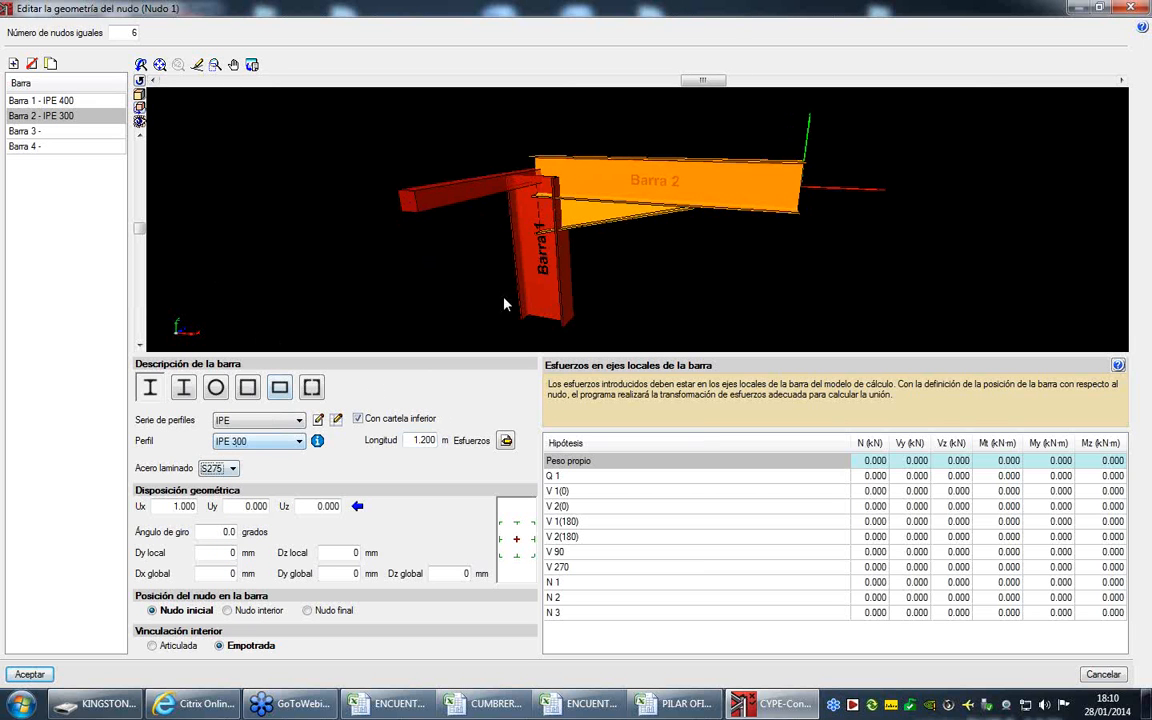
- Incline Barra 2 upward with the direction assistant's elevation angle, giving it Ux 0.992 and Uz 0.129
{"action": "middle_click_drag", "start_coordinate": [595, 197], "coordinate": [624, 178]}
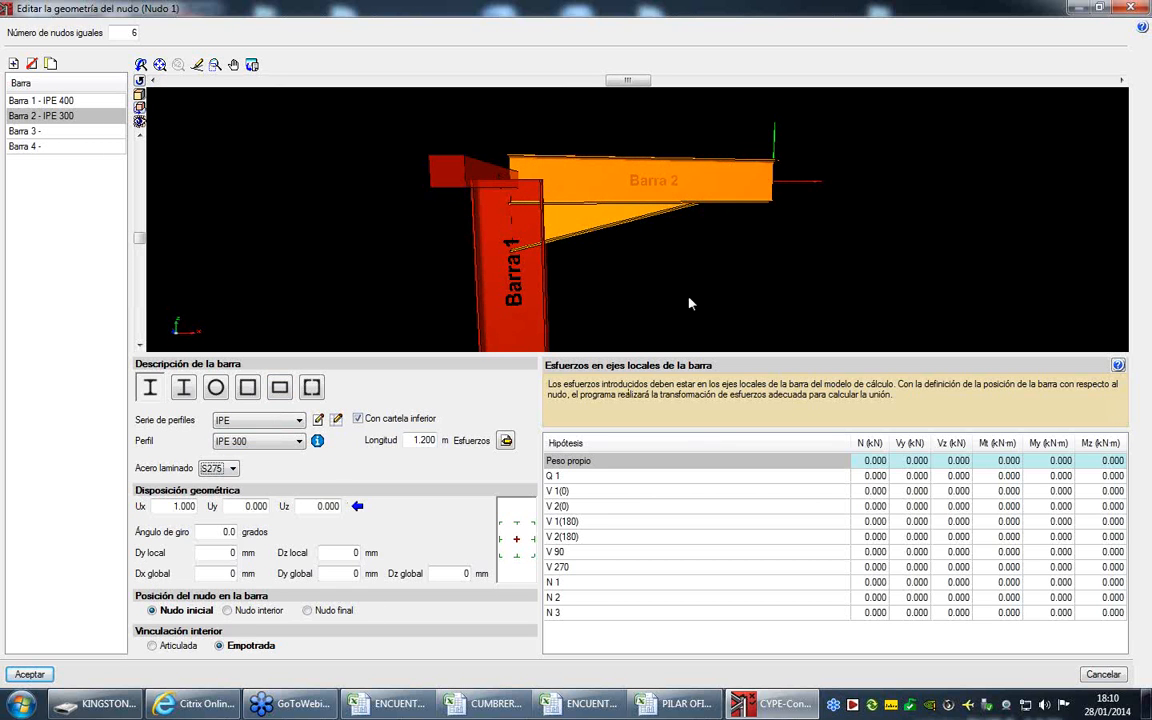
{"action": "left_click_drag", "start_coordinate": [654, 238], "coordinate": [526, 234]}
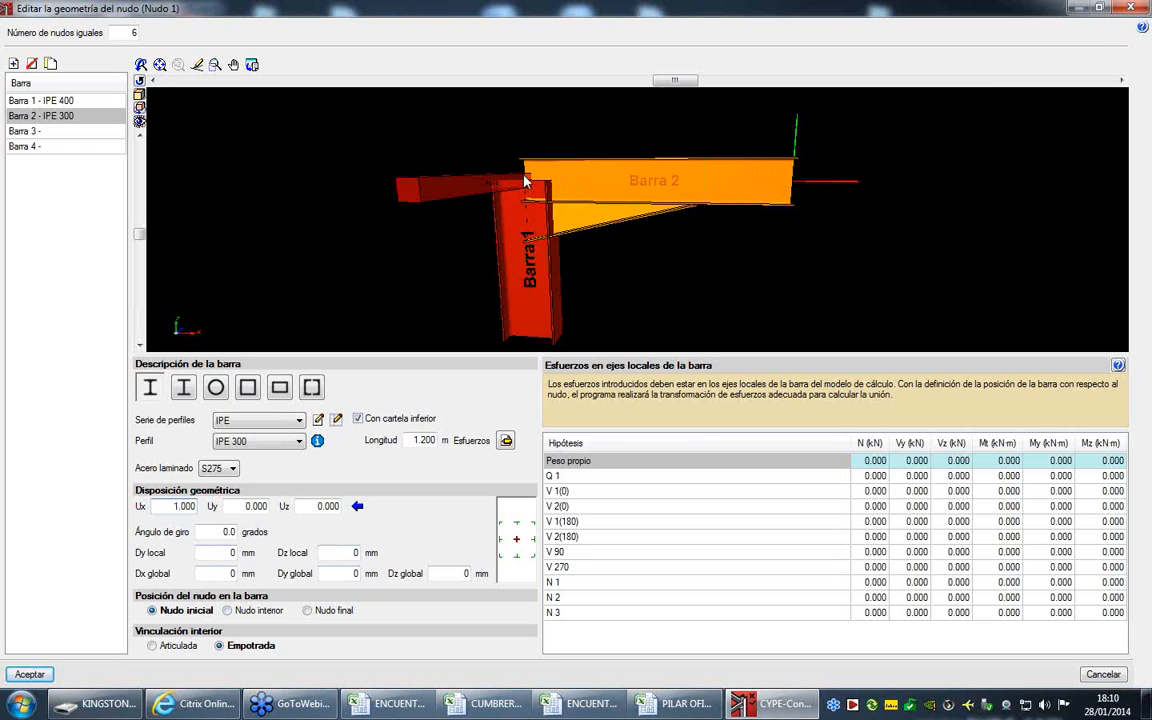
{"action": "left_click", "coordinate": [358, 507]}
{"action": "key", "text": "Tab"}
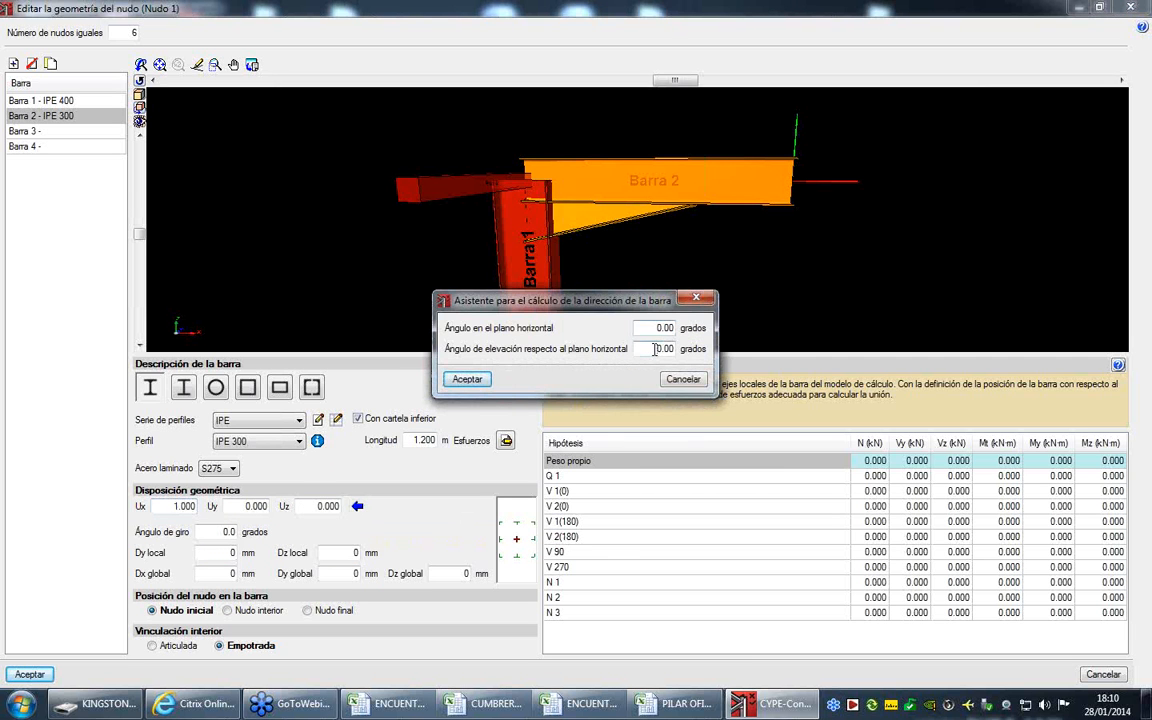
{"action": "type", "text": "7.4"}
{"action": "left_click", "coordinate": [466, 379]}
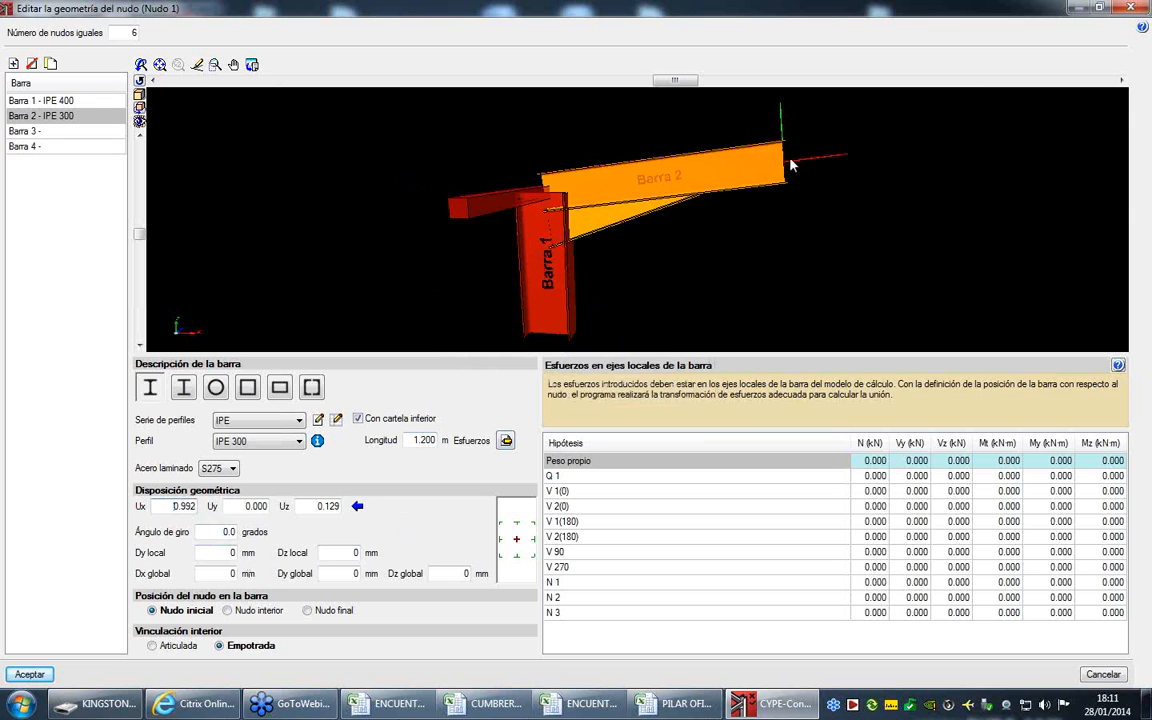
{"action": "left_click", "coordinate": [518, 526]}
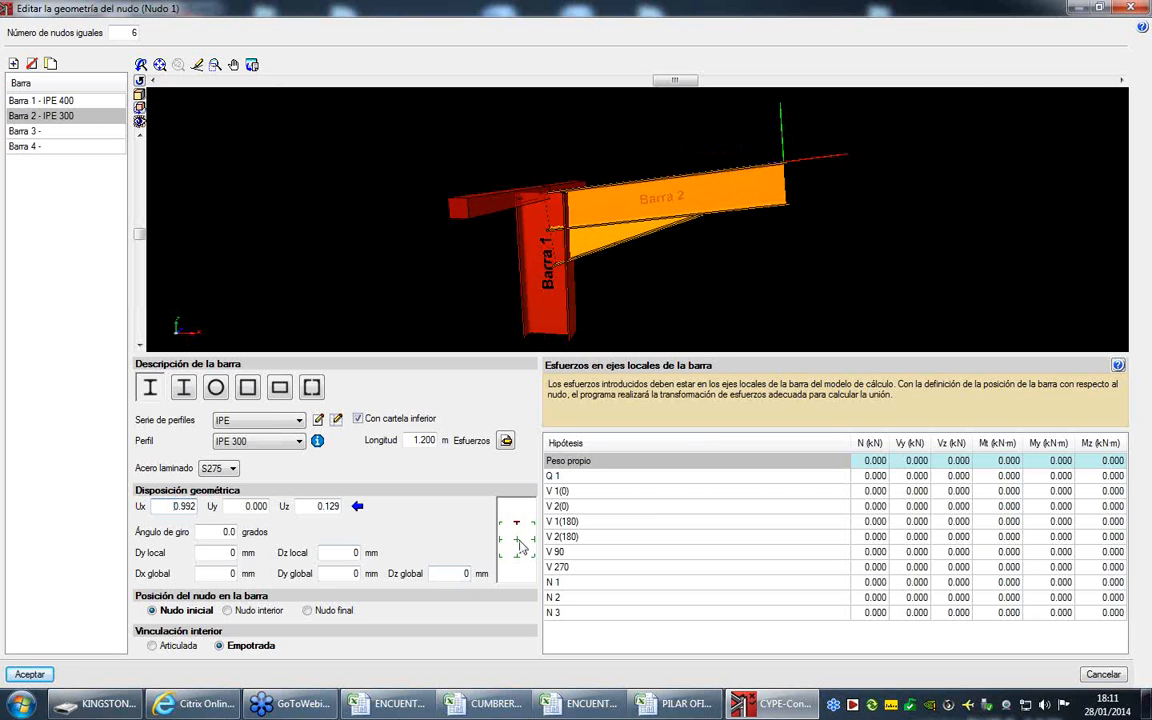
{"action": "left_click", "coordinate": [517, 541]}
{"action": "left_click", "coordinate": [517, 541]}
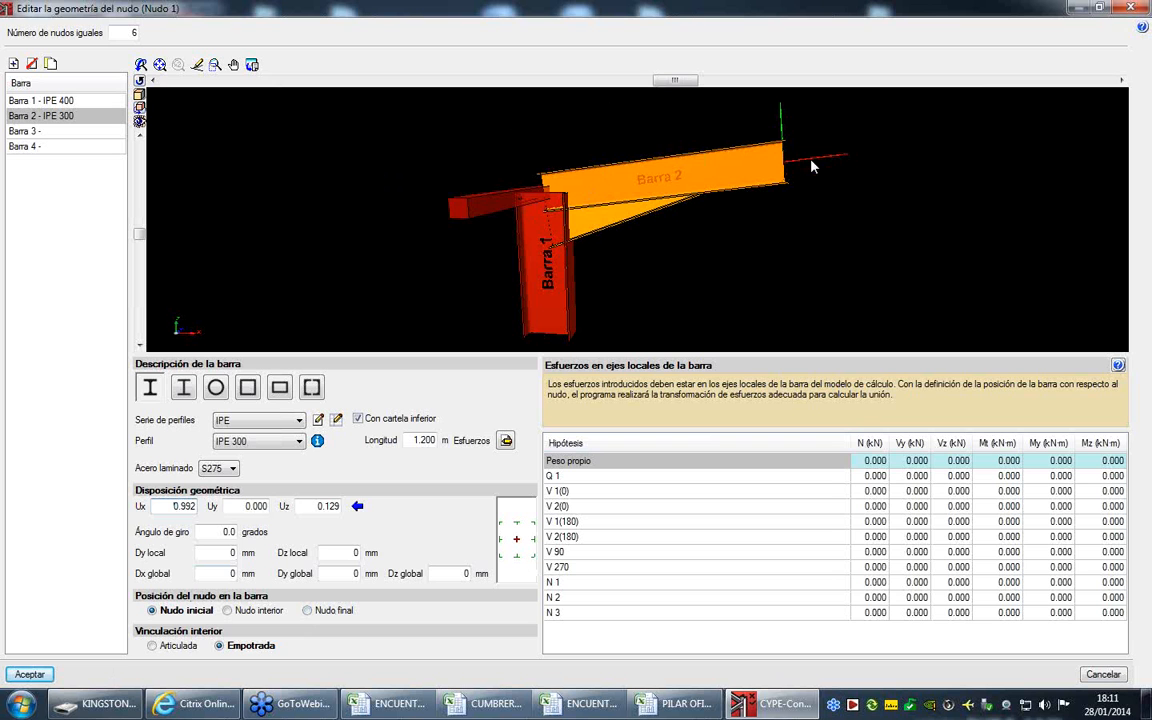
- Assign the IPE 180 profile of the IPE series to Barra 3
{"action": "left_click", "coordinate": [49, 132]}
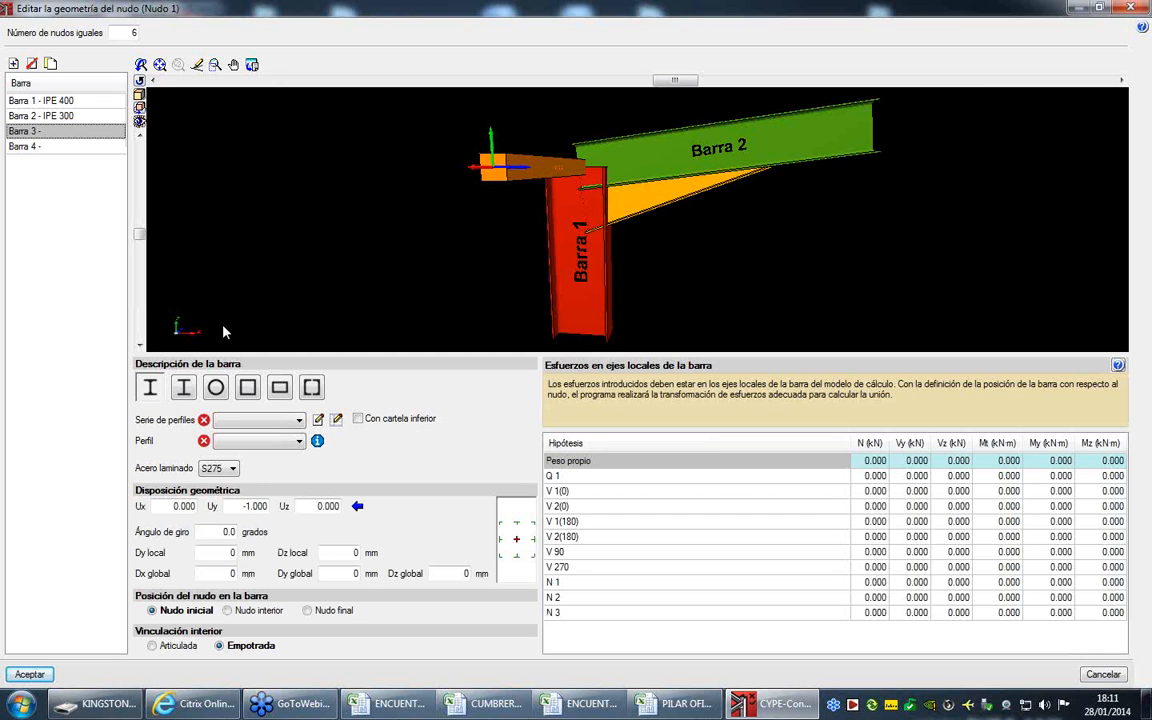
{"action": "left_click", "coordinate": [258, 420]}
{"action": "left_click", "coordinate": [235, 446]}
{"action": "left_click", "coordinate": [234, 443]}
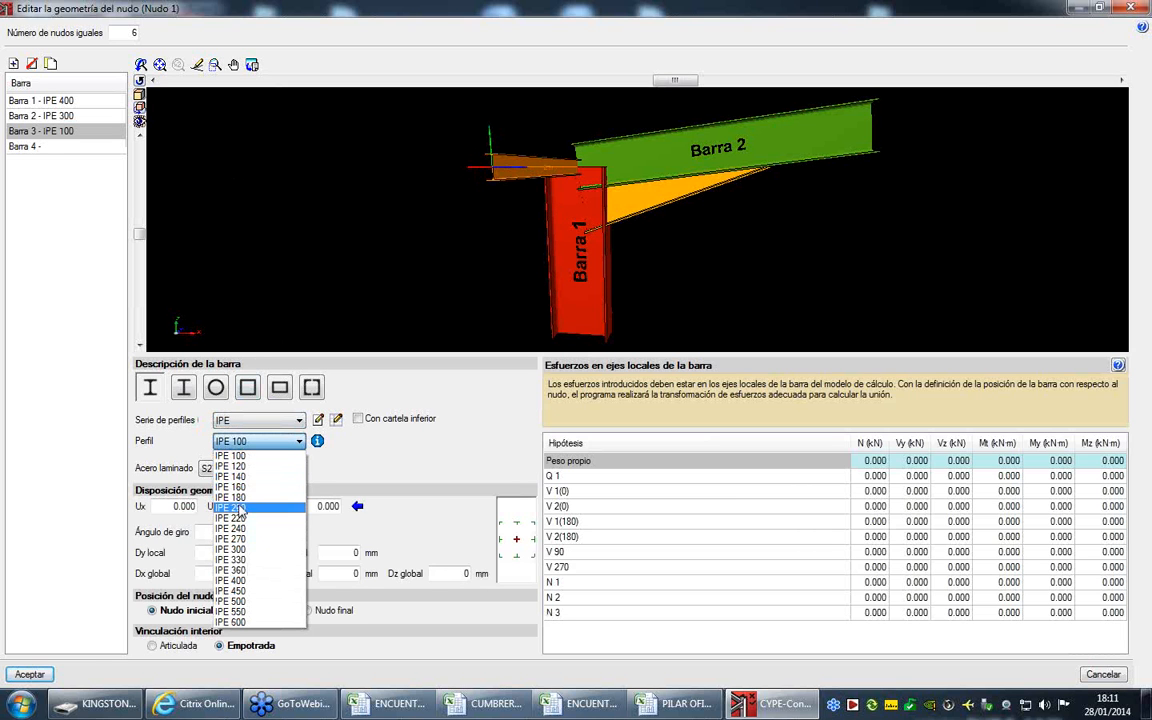
{"action": "left_click", "coordinate": [244, 497]}
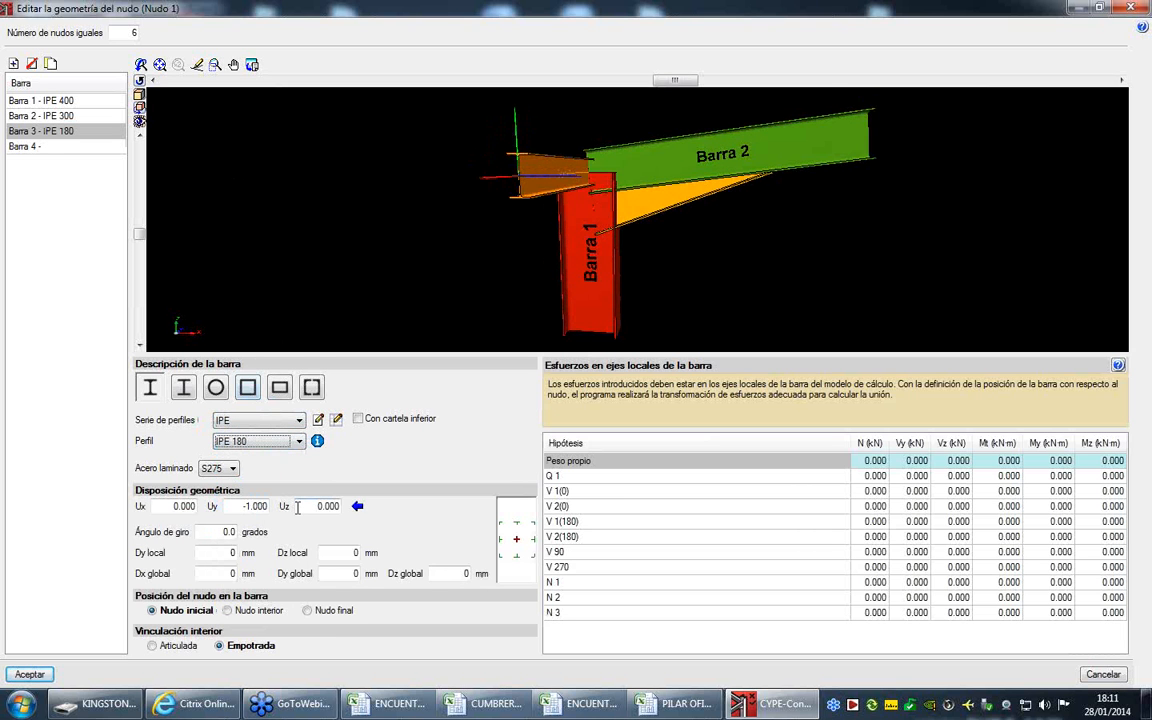
- Set Barra 3's Uy to 1.000, with the node at the bar's final end (Nudo final) and an Articulada internal connection
{"action": "middle_click_drag", "start_coordinate": [553, 195], "coordinate": [463, 263]}
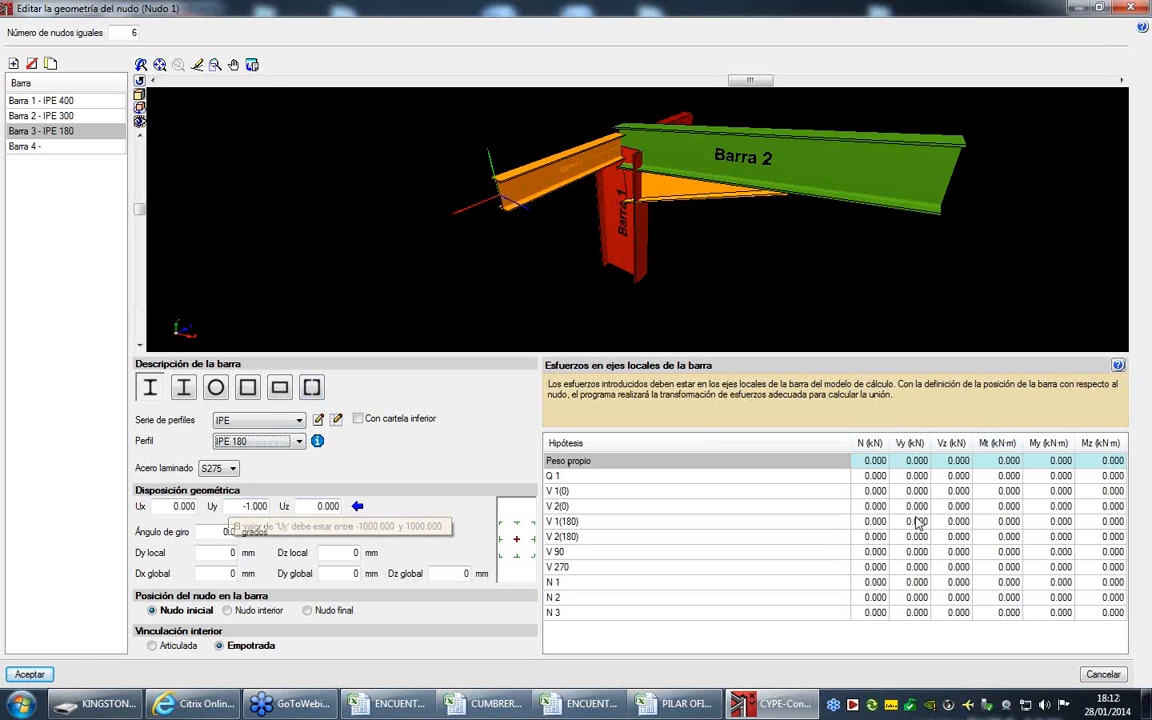
{"action": "left_click_drag", "start_coordinate": [238, 506], "coordinate": [283, 506]}
{"action": "type", "text": "1"}
{"action": "key", "text": "Tab"}
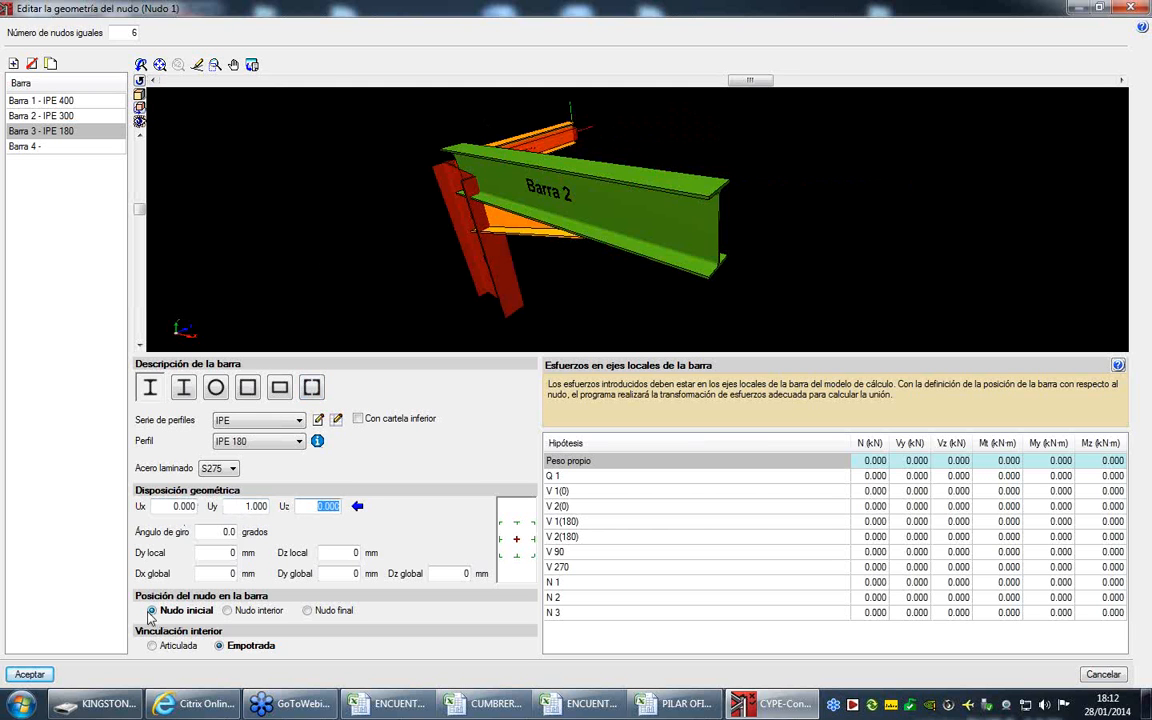
{"action": "left_click", "coordinate": [318, 611]}
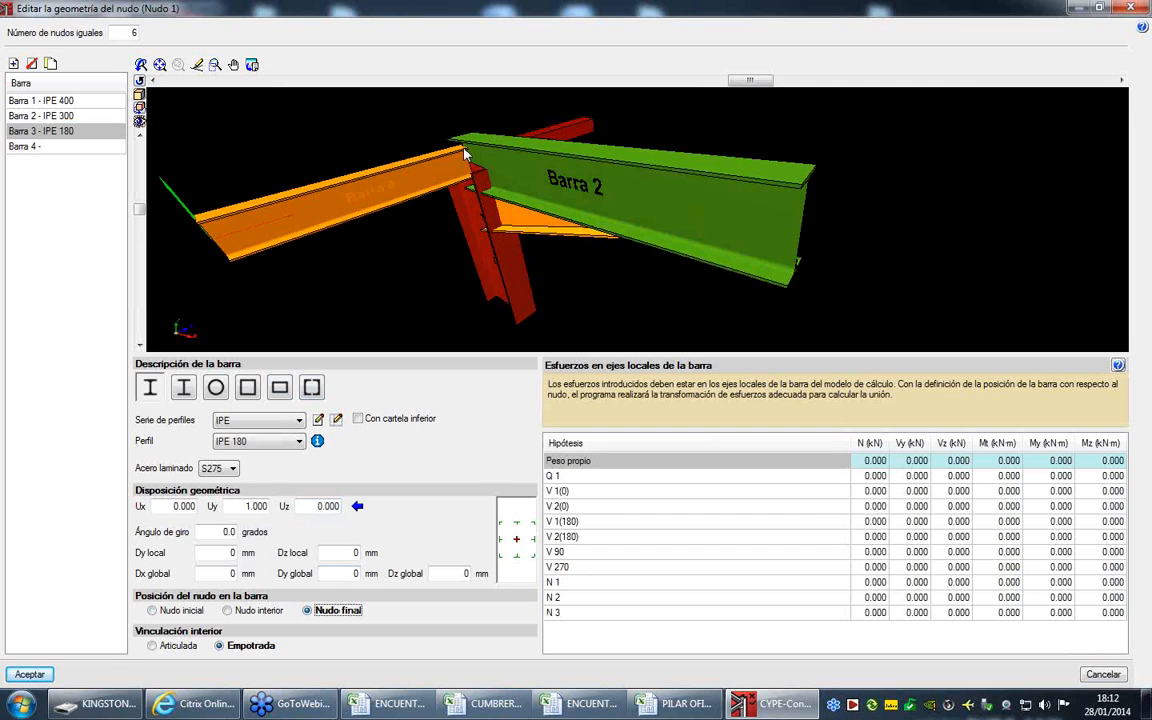
{"action": "left_click", "coordinate": [152, 646]}
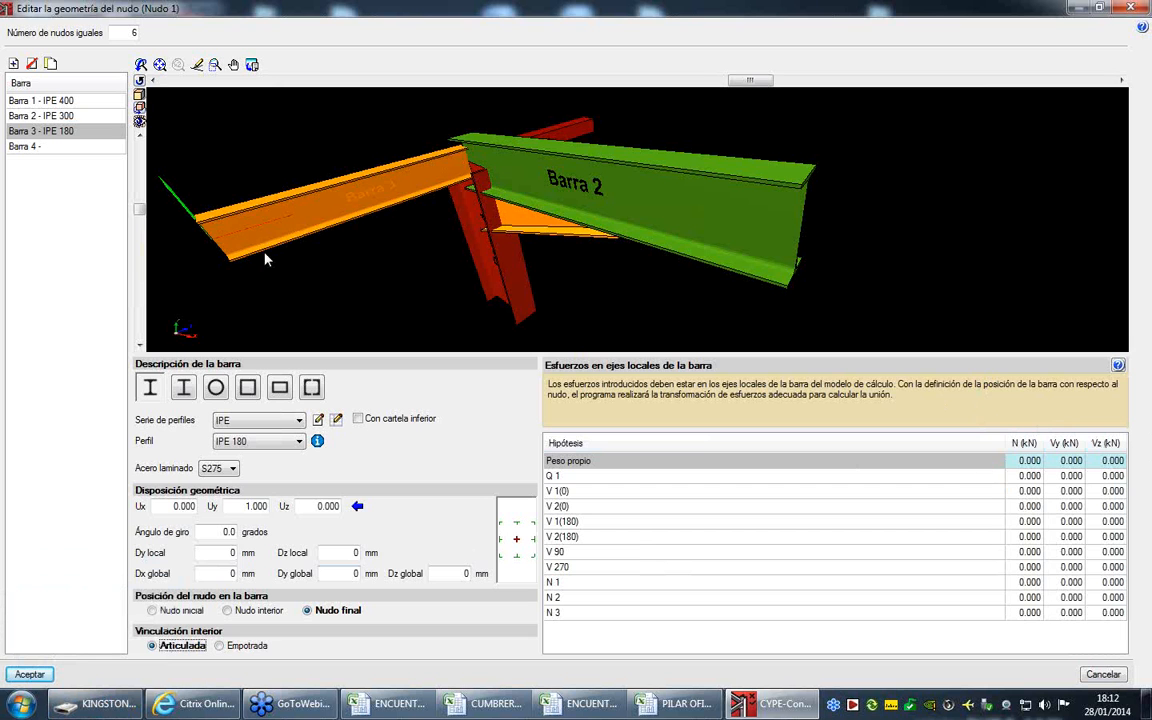
- Assign the IPE 180 profile of the IPE series to Barra 4 and make its internal connection Articulada
{"action": "left_click", "coordinate": [52, 148]}
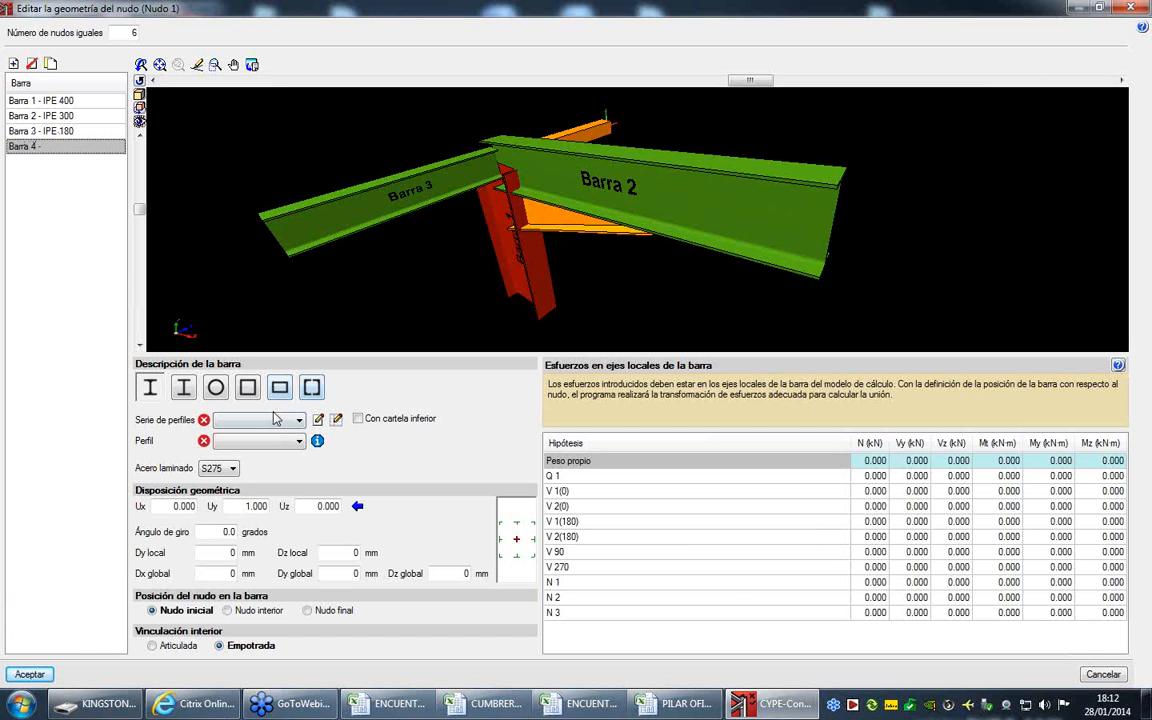
{"action": "left_click", "coordinate": [258, 420]}
{"action": "left_click", "coordinate": [247, 440]}
{"action": "left_click", "coordinate": [247, 441]}
{"action": "left_click", "coordinate": [252, 498]}
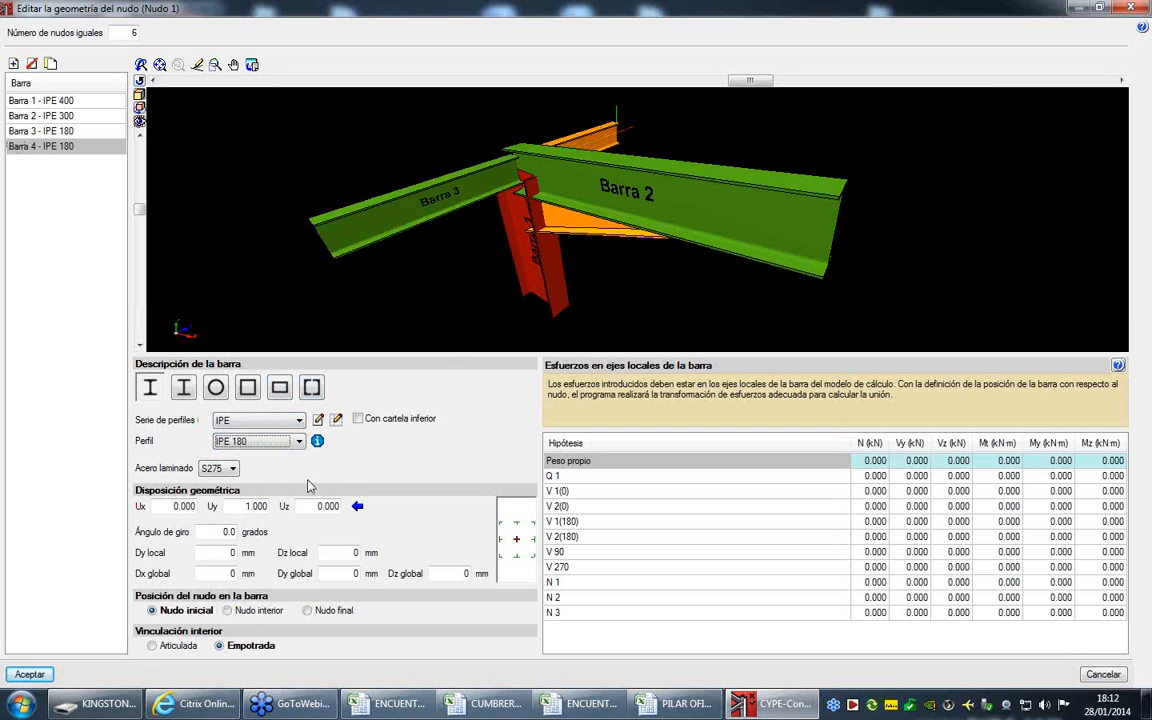
{"action": "left_click", "coordinate": [162, 648]}
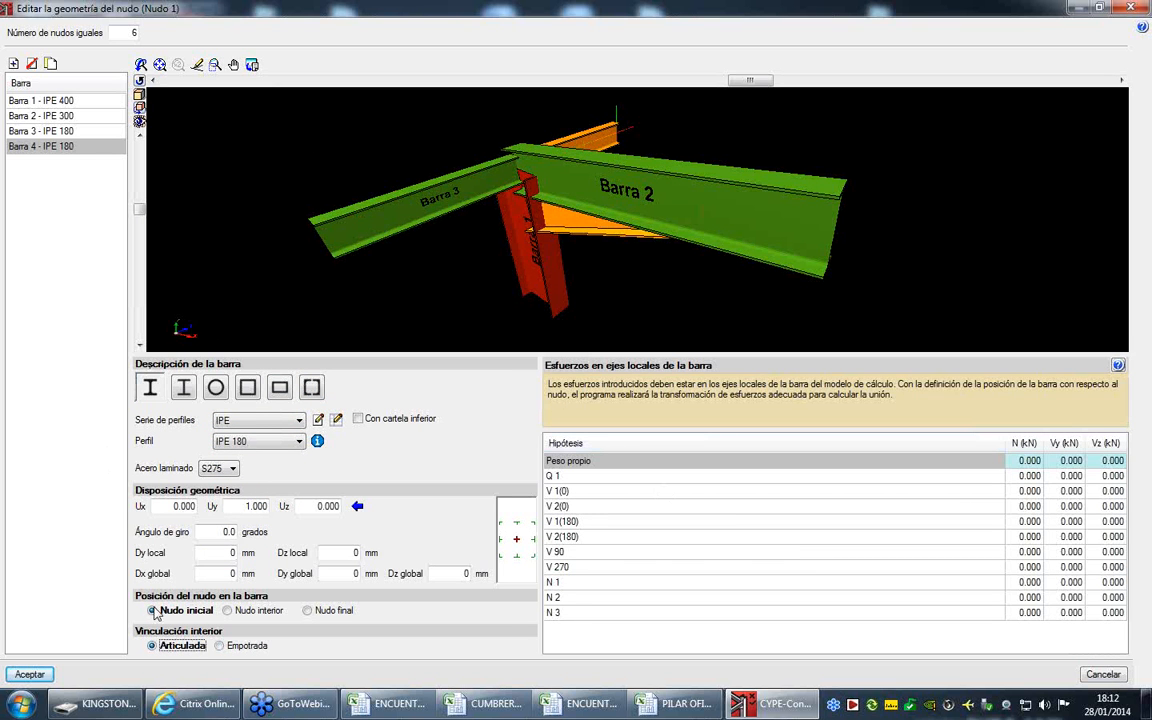
- Select Barra 2, switch to the ENCUENTRO PILAR DINTEL Excel workbook and copy the forces in C4:H14 of sheet IPE300-N24-N25
{"action": "left_click", "coordinate": [96, 116]}
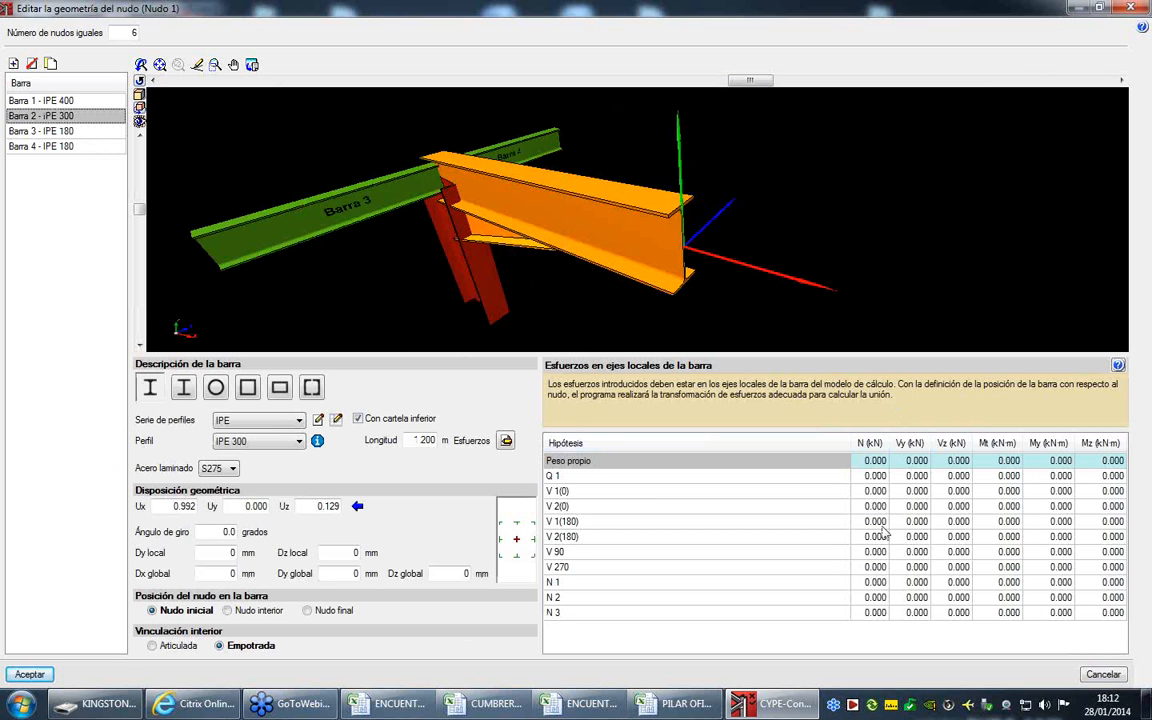
{"action": "left_click", "coordinate": [875, 461]}
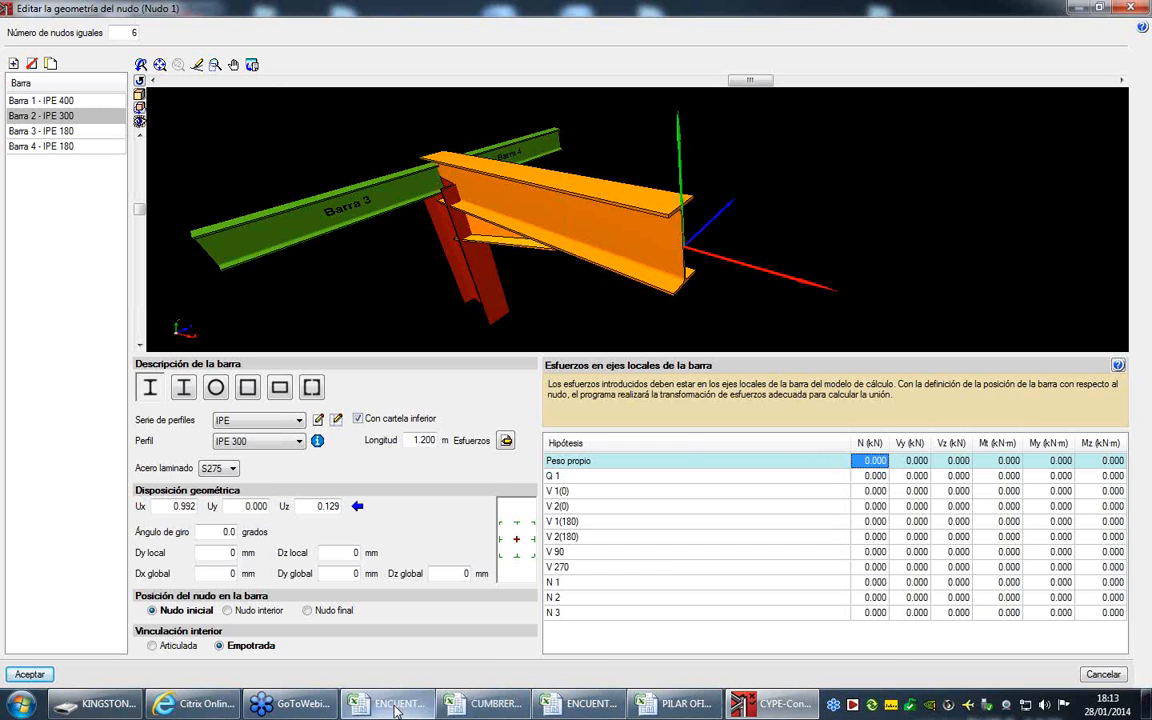
{"action": "mouse_move", "coordinate": [398, 710]}
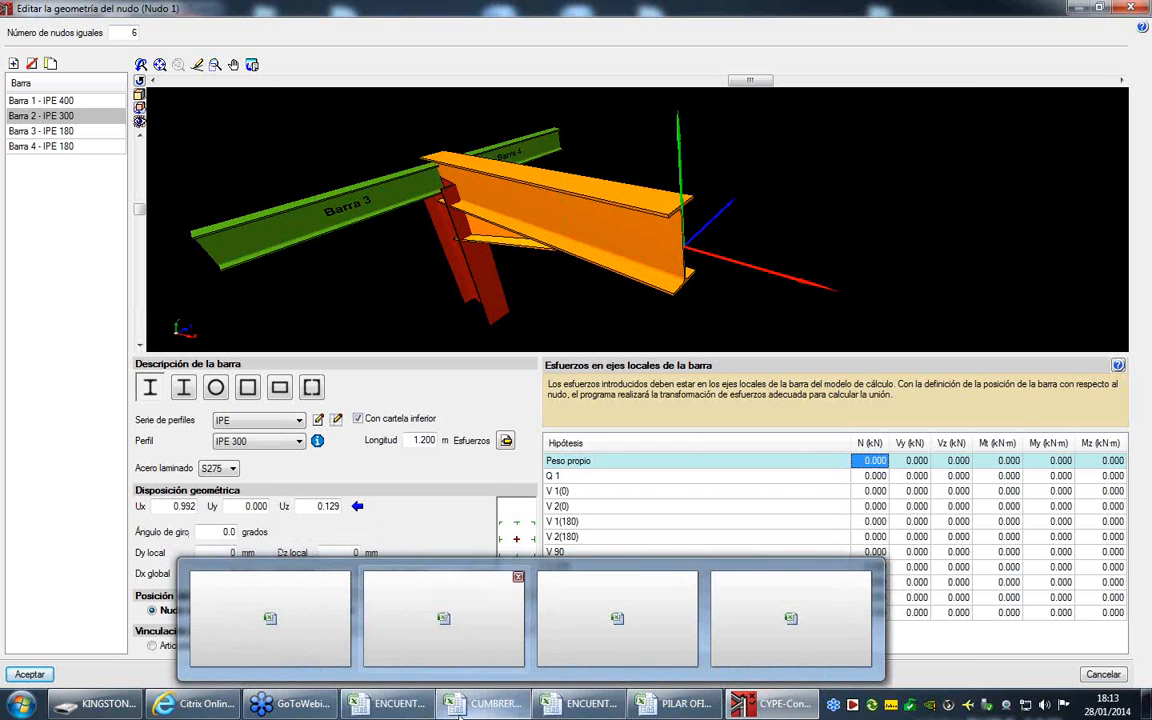
{"action": "left_click", "coordinate": [400, 714]}
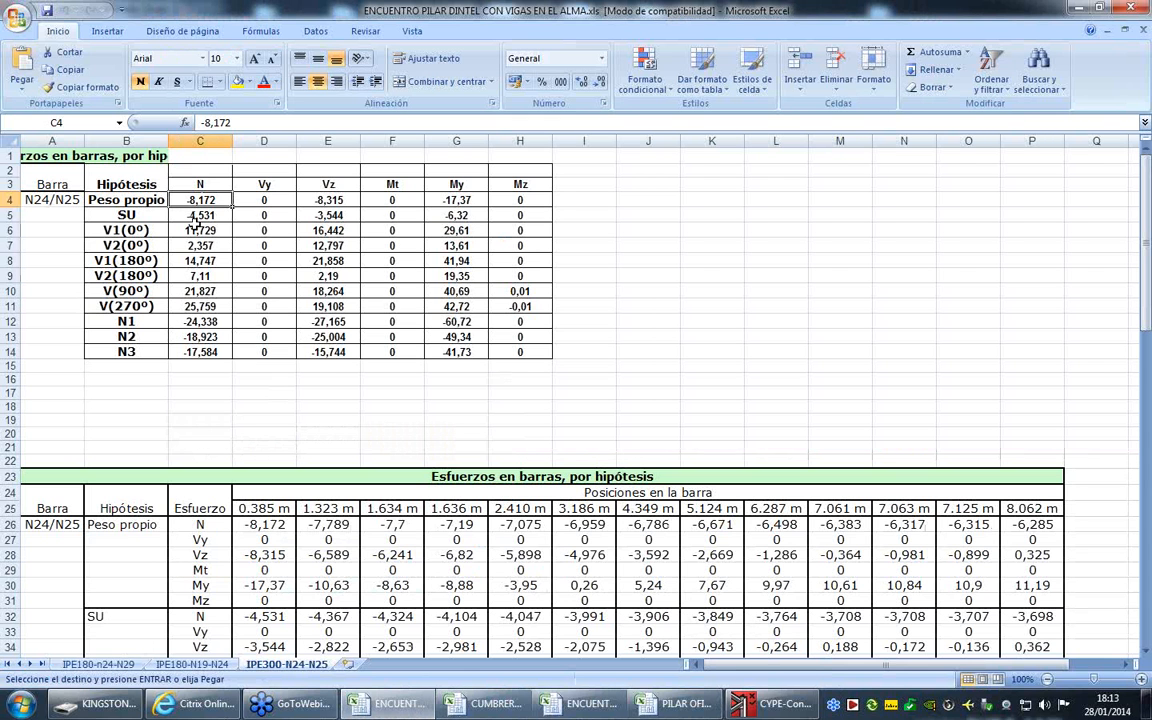
{"action": "left_click_drag", "start_coordinate": [203, 200], "coordinate": [538, 352]}
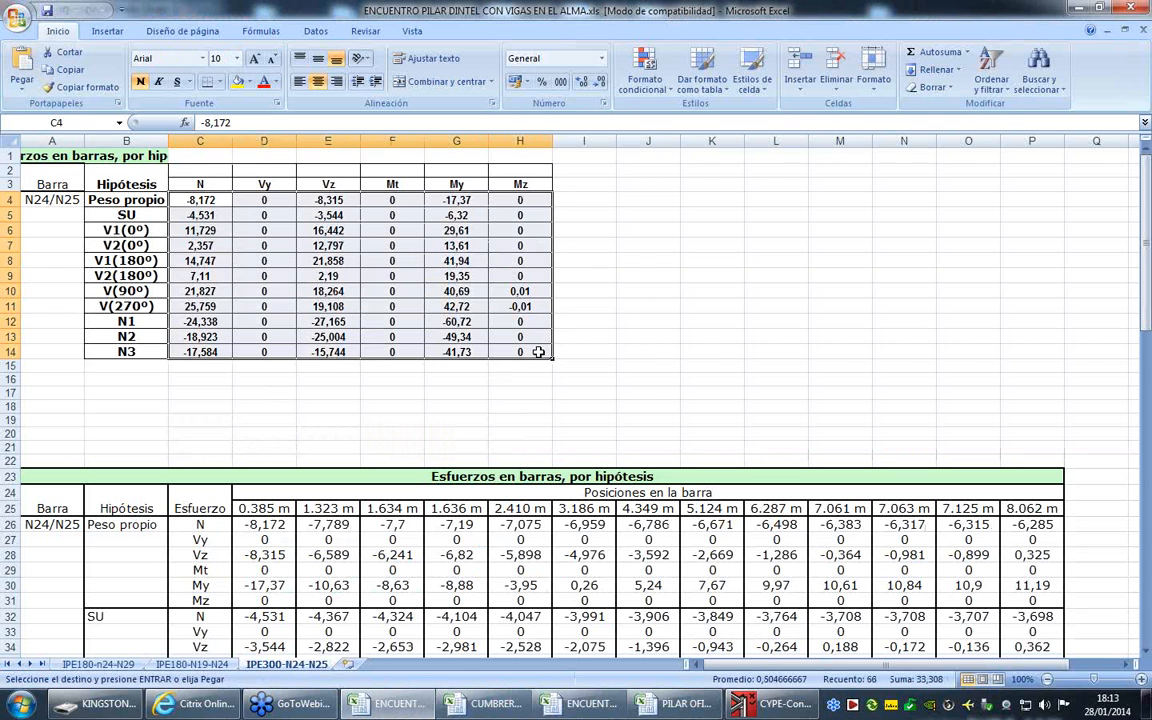
{"action": "right_click", "coordinate": [422, 246]}
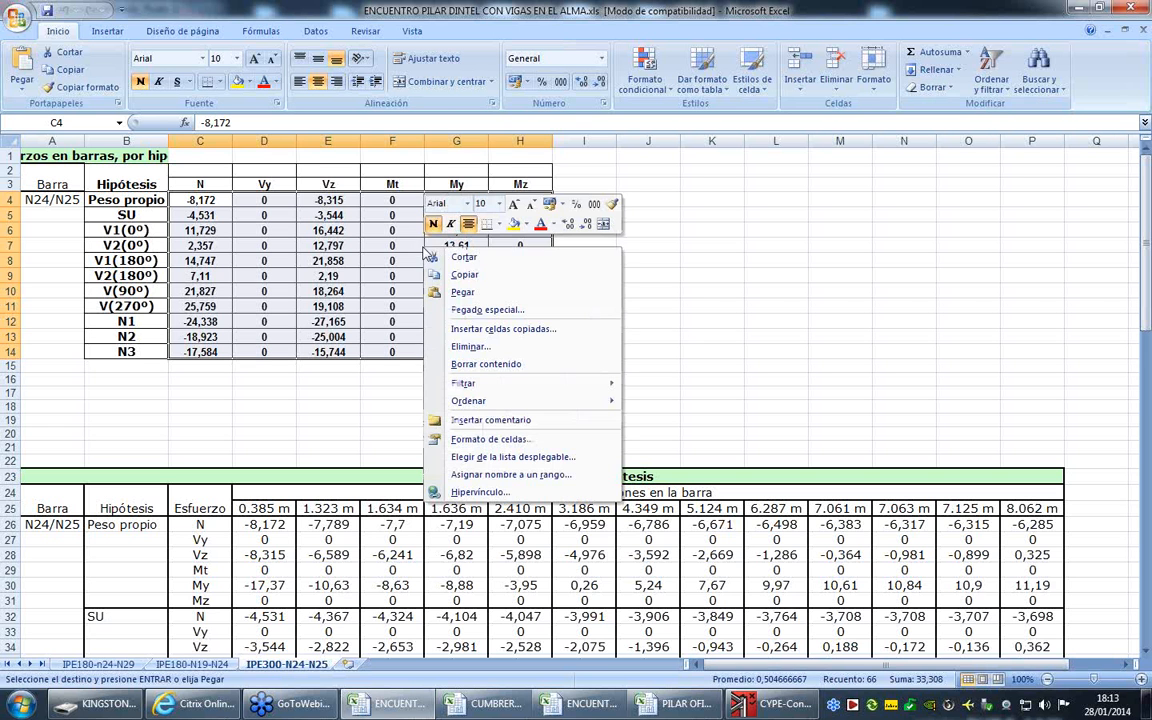
{"action": "left_click", "coordinate": [432, 262]}
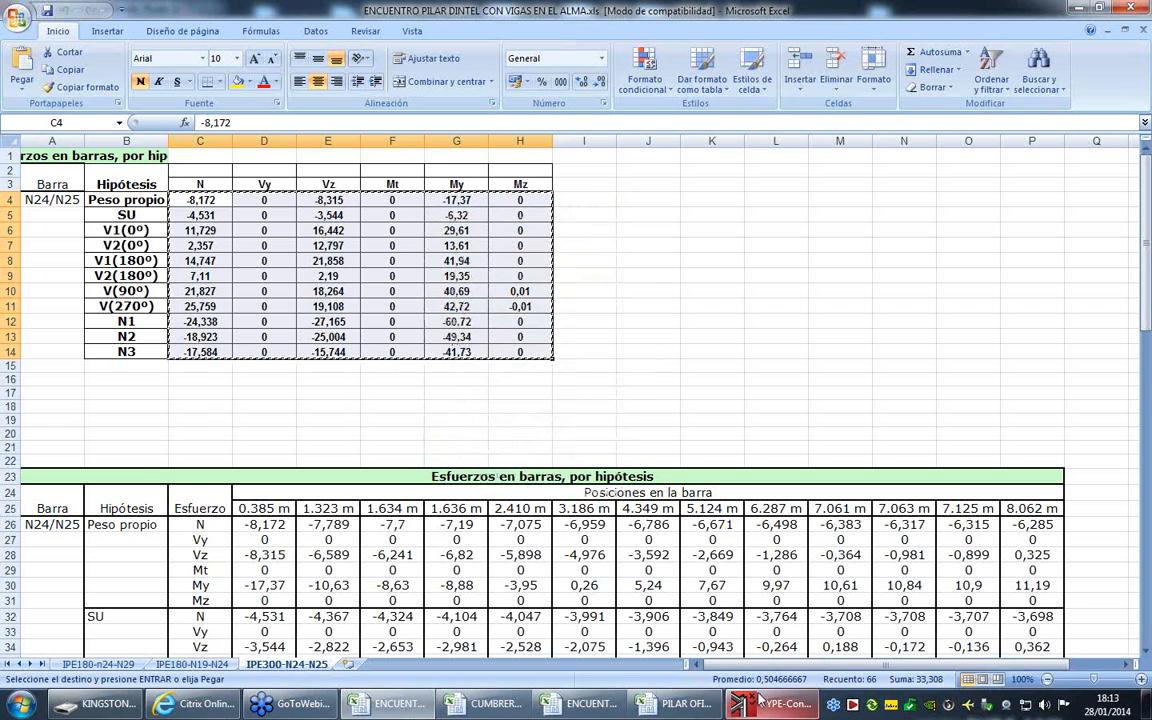
- Return to CYPE-Connect and paste the copied forces into Barra 2's table, starting at the N value of Peso propio
{"action": "left_click", "coordinate": [770, 704]}
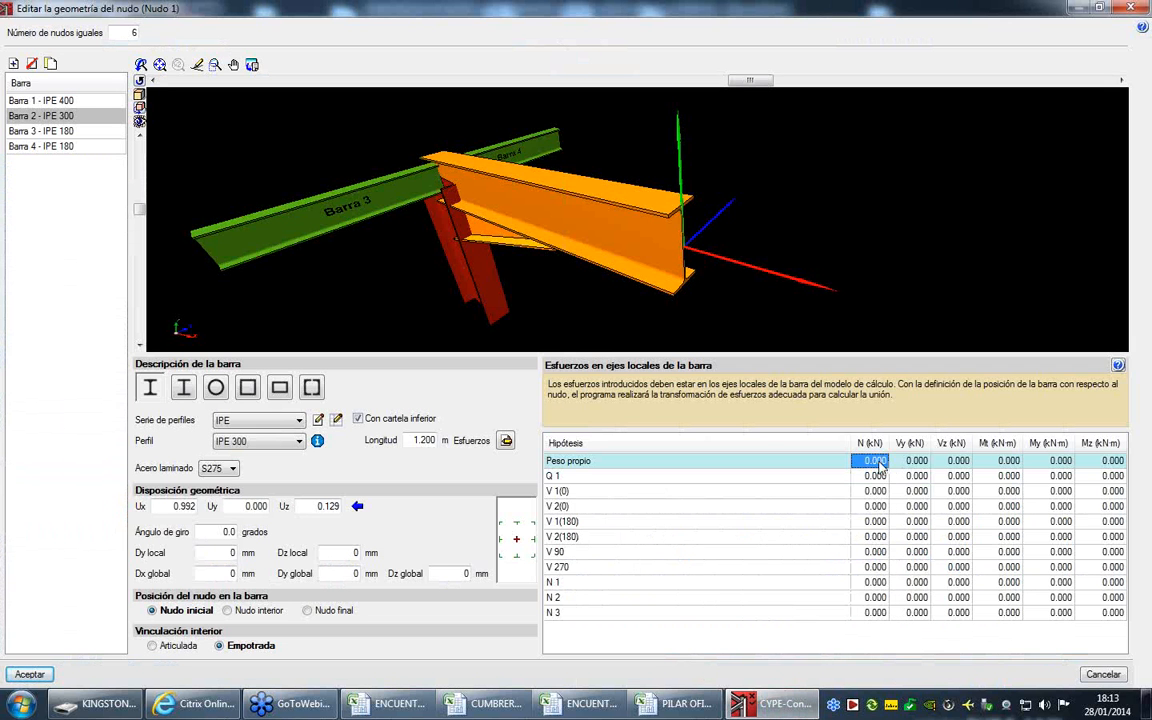
{"action": "left_click", "coordinate": [396, 705]}
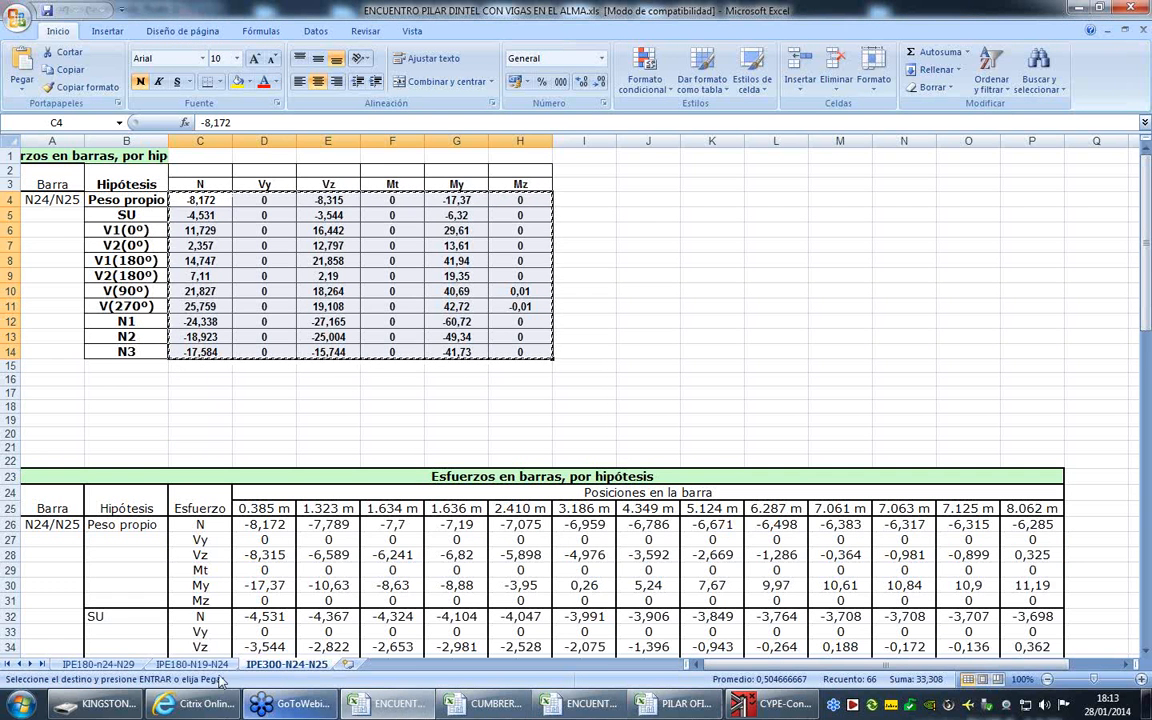
{"action": "left_click", "coordinate": [770, 704]}
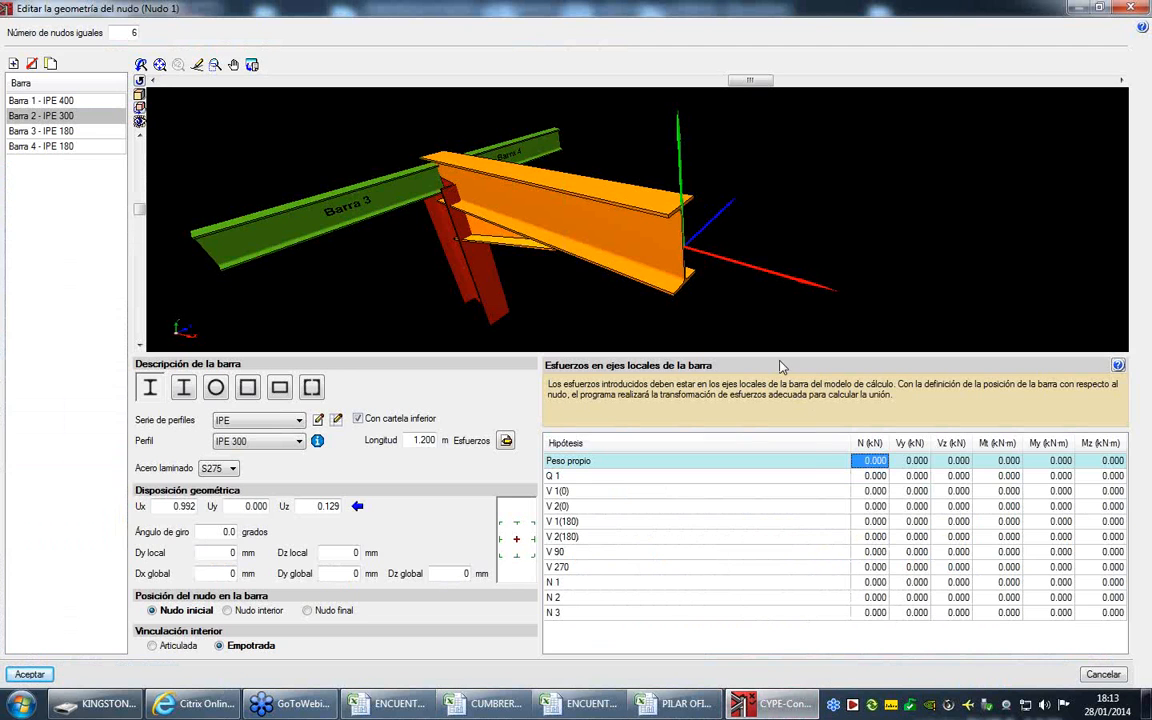
{"action": "left_click", "coordinate": [876, 463]}
{"action": "left_click", "coordinate": [878, 476]}
{"action": "left_click", "coordinate": [879, 461]}
{"action": "right_click", "coordinate": [880, 462]}
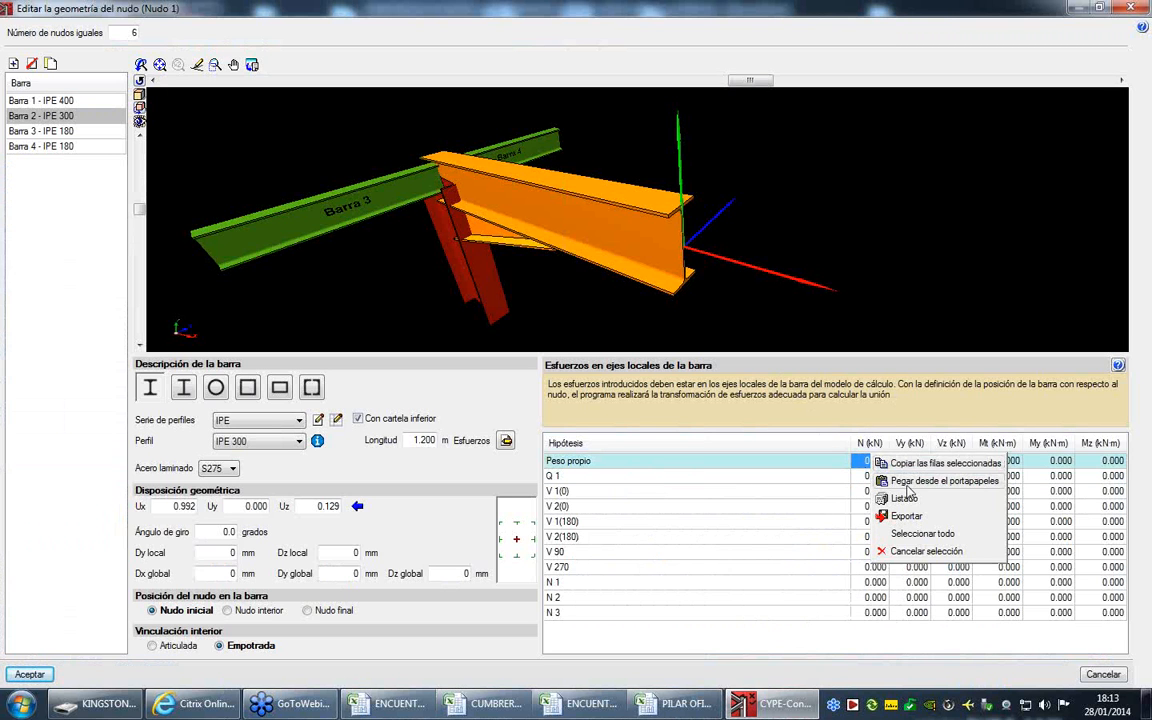
{"action": "left_click", "coordinate": [918, 482]}
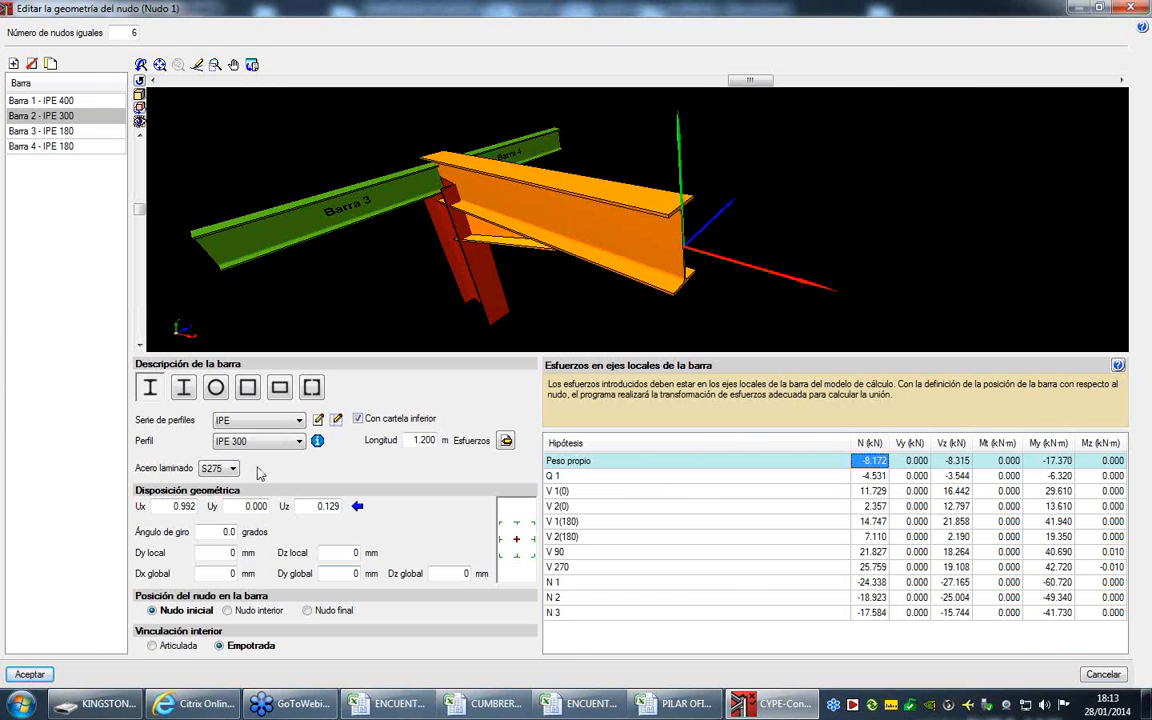
- Select Barra 3, switch to the ENCUENTRO PILAR DINTEL Excel workbook and copy the forces in C4:E14 of sheet IPE180-n24-N29
{"action": "left_click", "coordinate": [82, 132]}
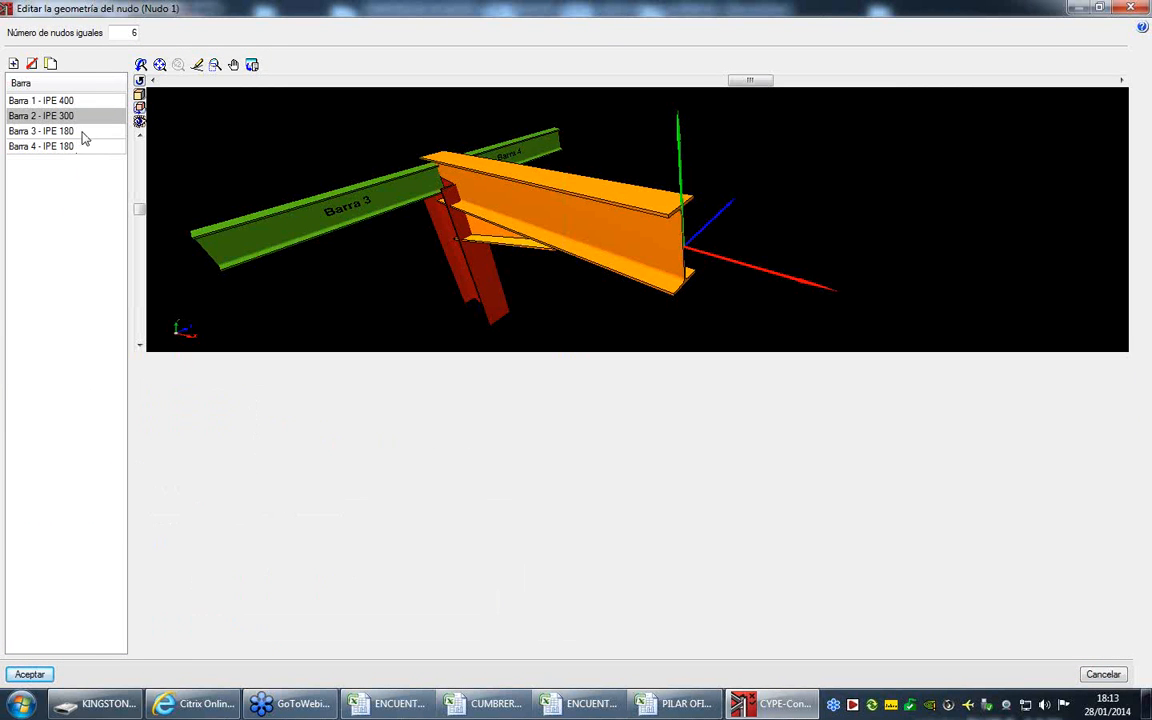
{"action": "left_click", "coordinate": [425, 710]}
{"action": "left_click", "coordinate": [110, 665]}
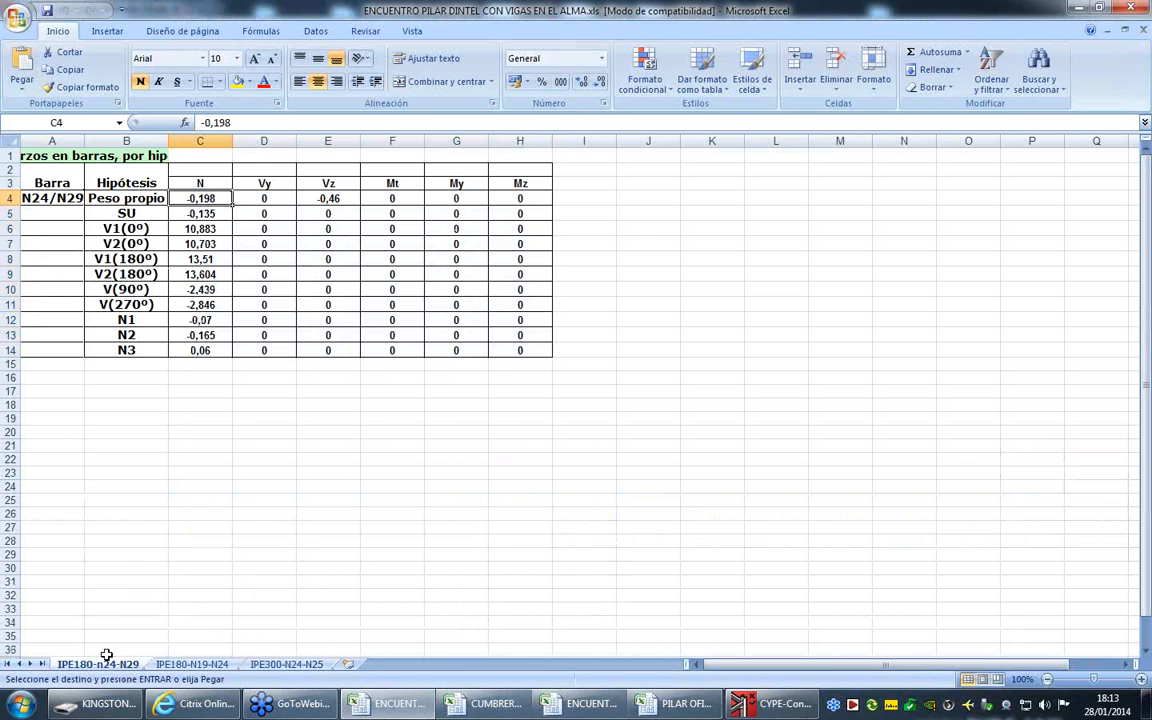
{"action": "left_click_drag", "start_coordinate": [200, 198], "coordinate": [342, 350]}
{"action": "right_click", "coordinate": [311, 269]}
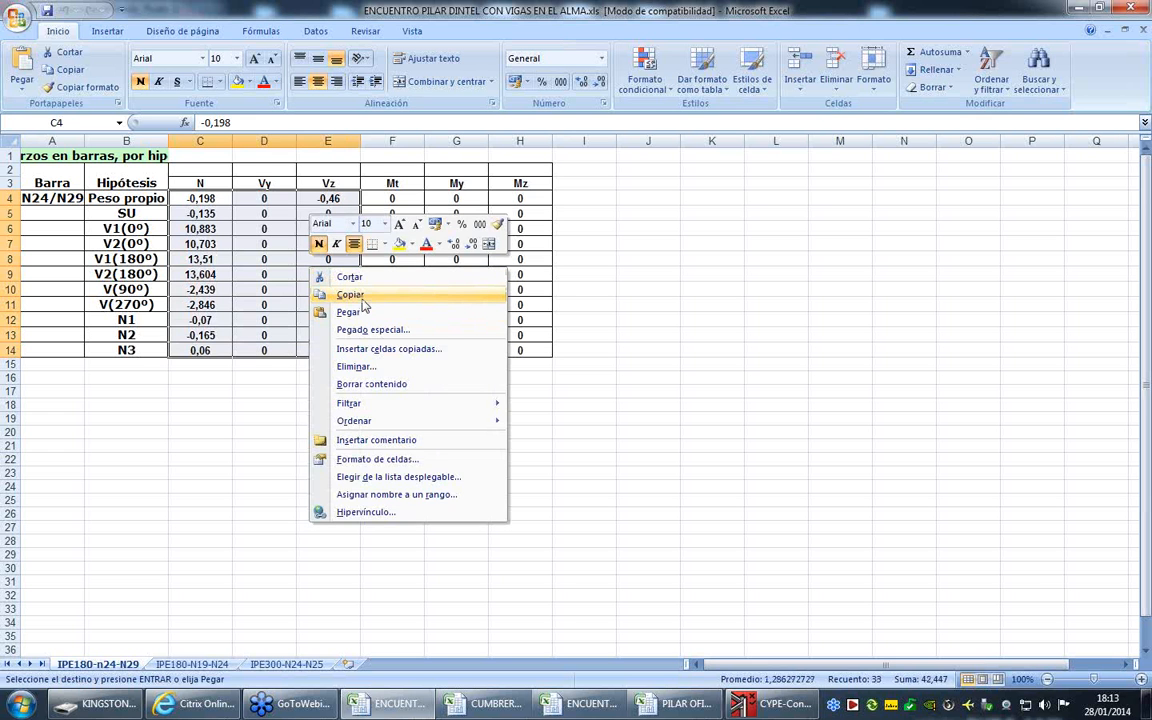
{"action": "left_click", "coordinate": [356, 296]}
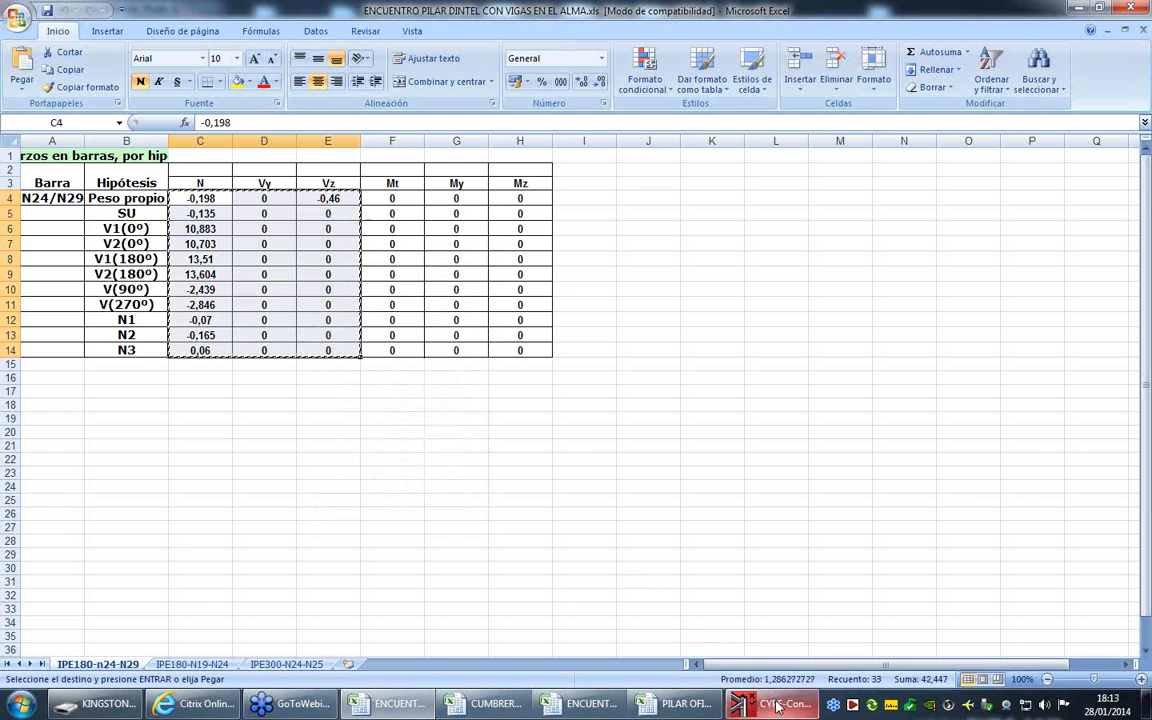
- Return to CYPE-Connect and paste the copied forces into Barra 3's table, starting at the N value of Peso propio
{"action": "key", "text": "alt+Tab"}
{"action": "right_click", "coordinate": [1040, 465]}
{"action": "left_click", "coordinate": [1022, 470]}
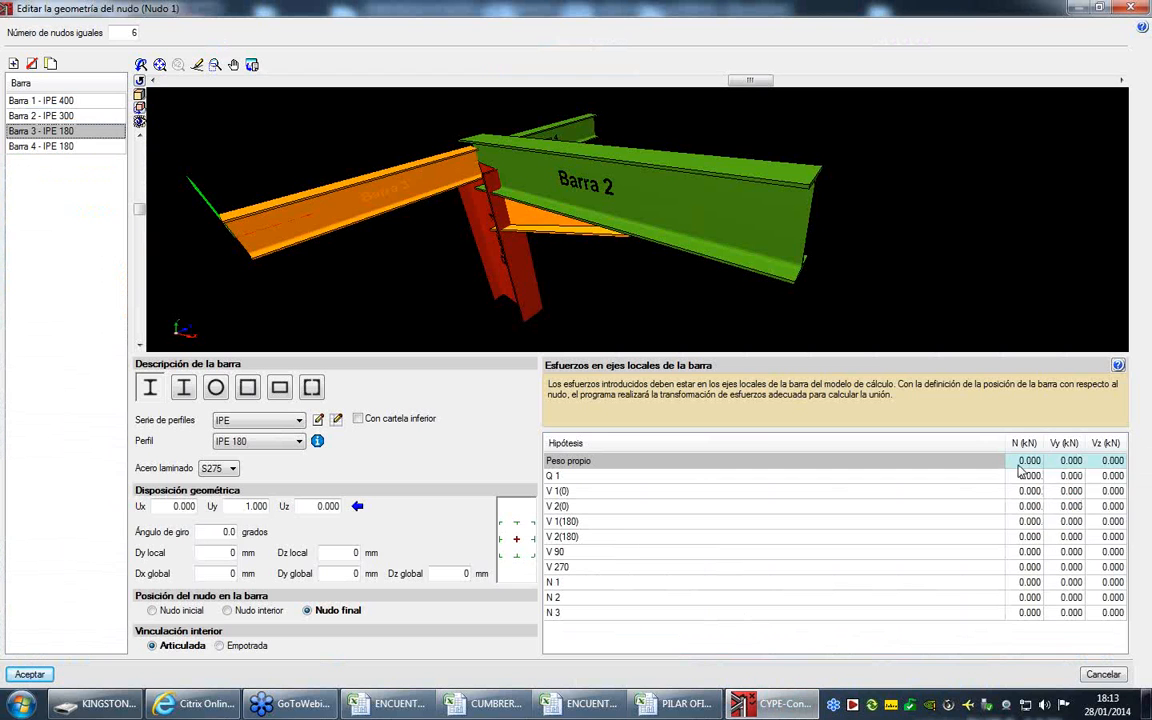
{"action": "right_click", "coordinate": [1028, 465]}
{"action": "left_click", "coordinate": [1014, 465]}
{"action": "right_click", "coordinate": [1014, 465]}
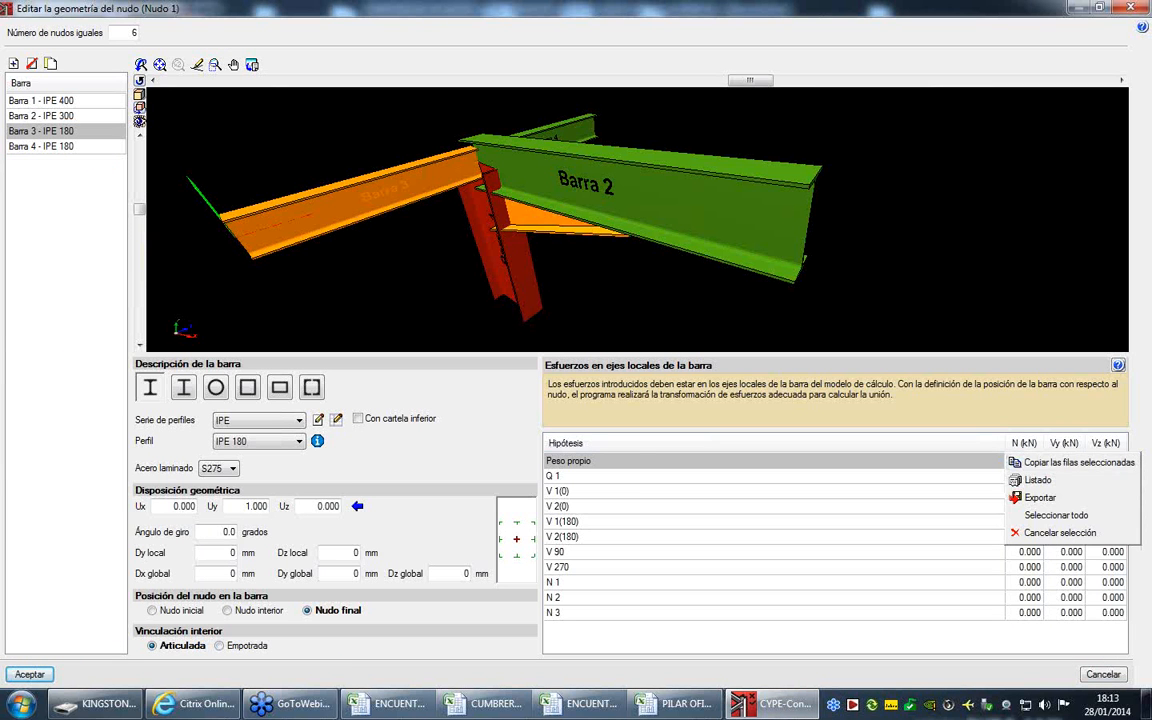
{"action": "left_click", "coordinate": [1040, 538]}
{"action": "left_click", "coordinate": [1030, 475]}
{"action": "left_click", "coordinate": [1030, 461]}
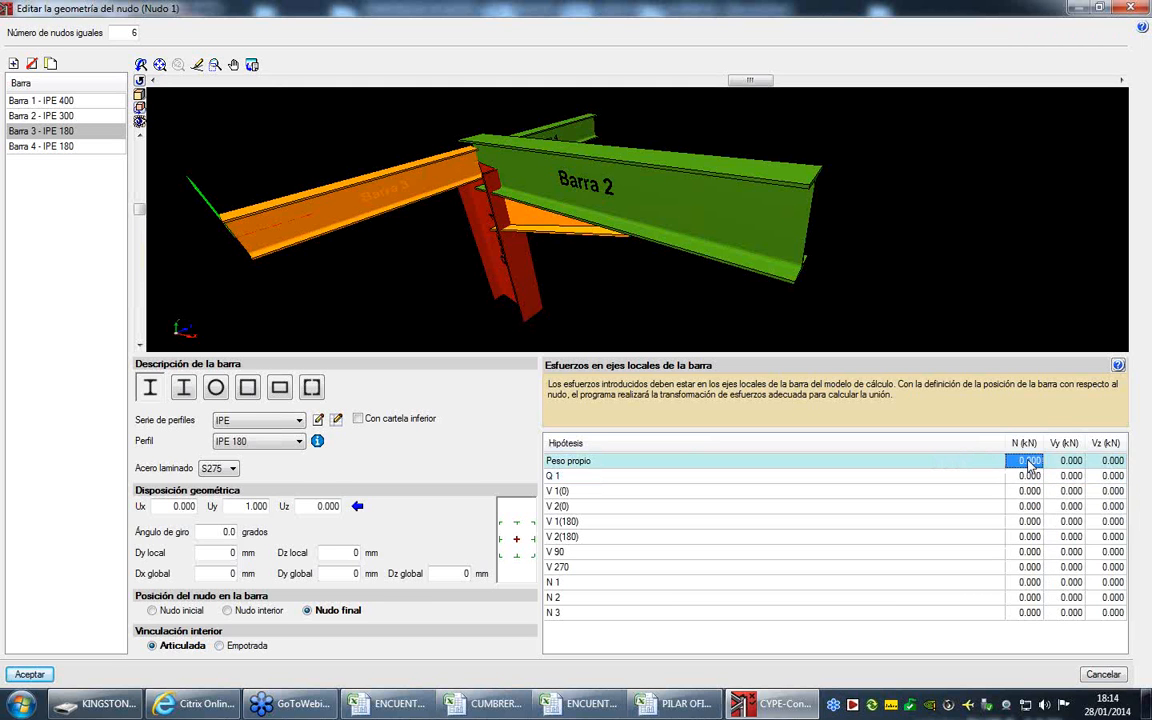
{"action": "right_click", "coordinate": [1022, 459]}
{"action": "left_click", "coordinate": [1046, 482]}
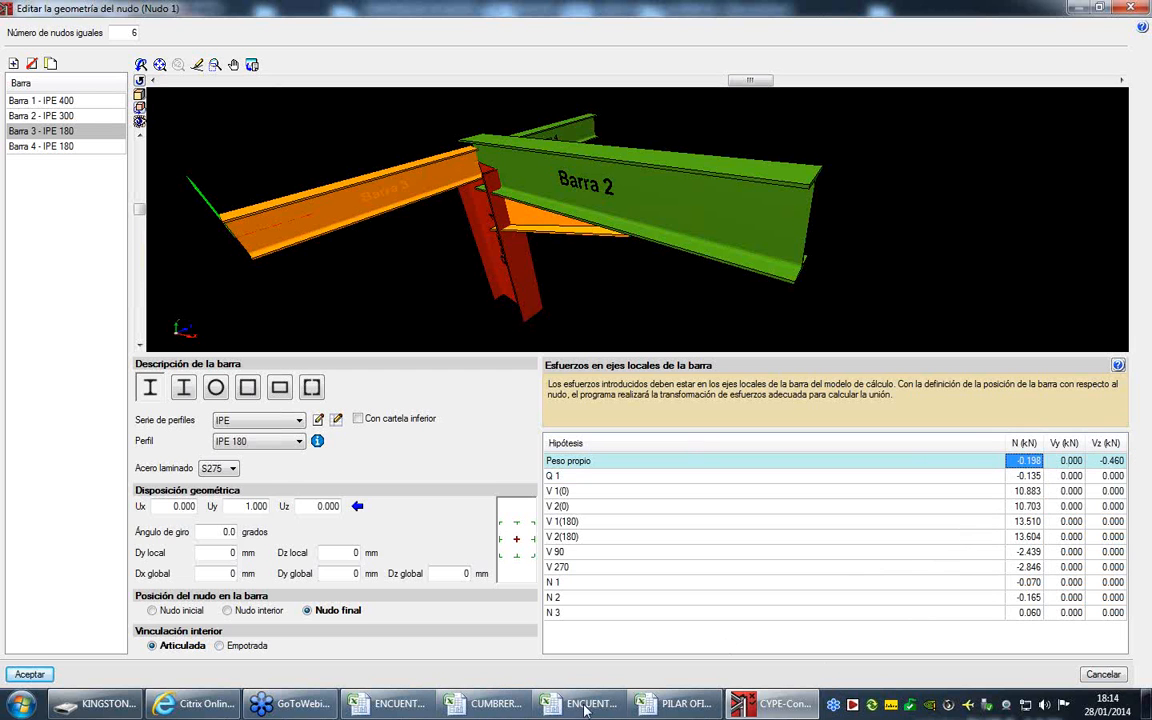
- Select Barra 4, switch to the ENCUENTRO PILAR DINTEL Excel workbook and copy the forces in C4:E14 of sheet IPE180-N19-N24
{"action": "left_click", "coordinate": [50, 146]}
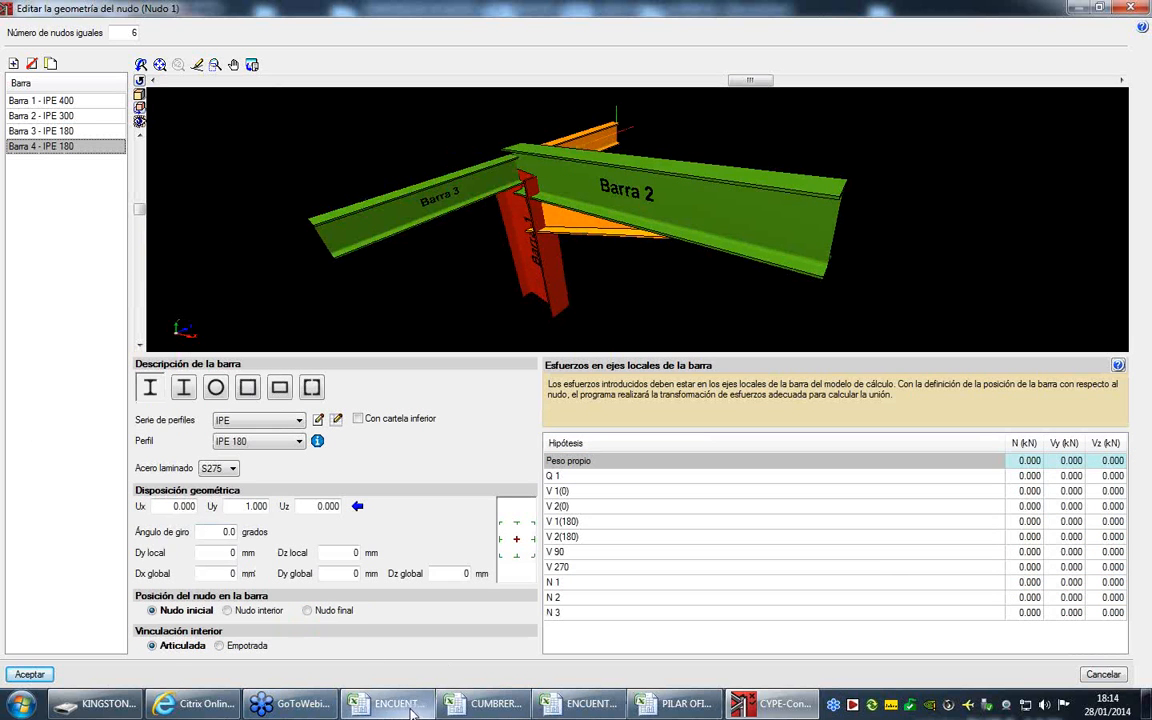
{"action": "left_click", "coordinate": [411, 708]}
{"action": "left_click", "coordinate": [192, 664]}
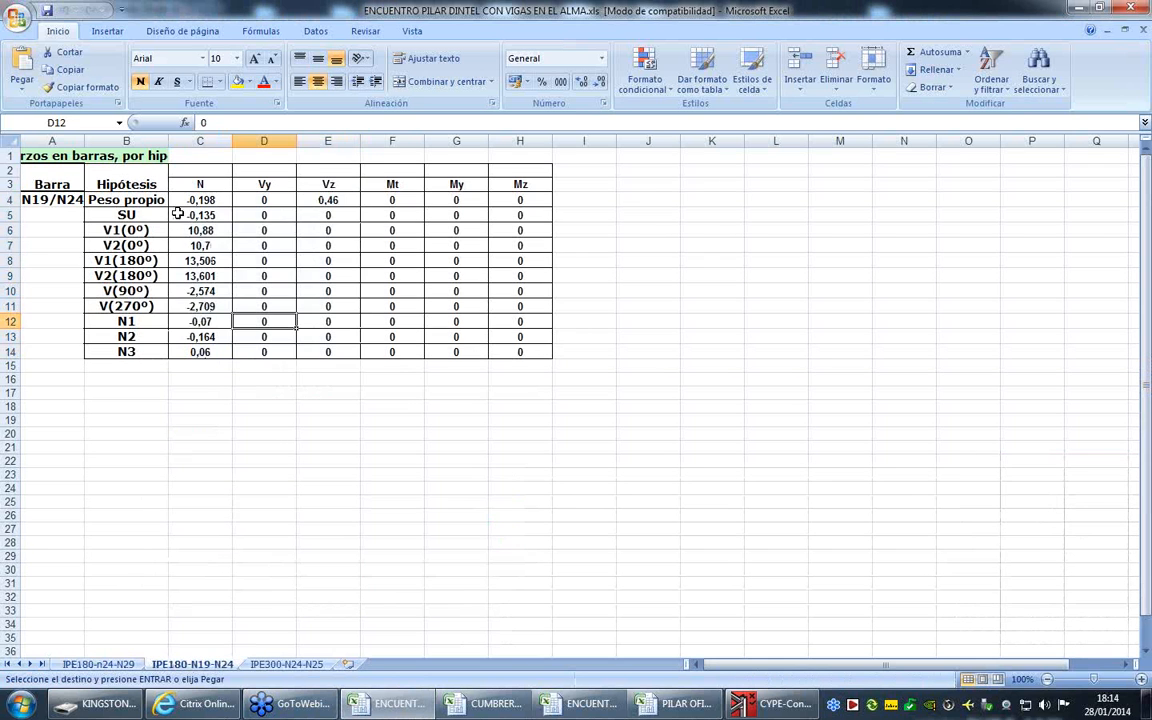
{"action": "left_click_drag", "start_coordinate": [198, 199], "coordinate": [343, 337]}
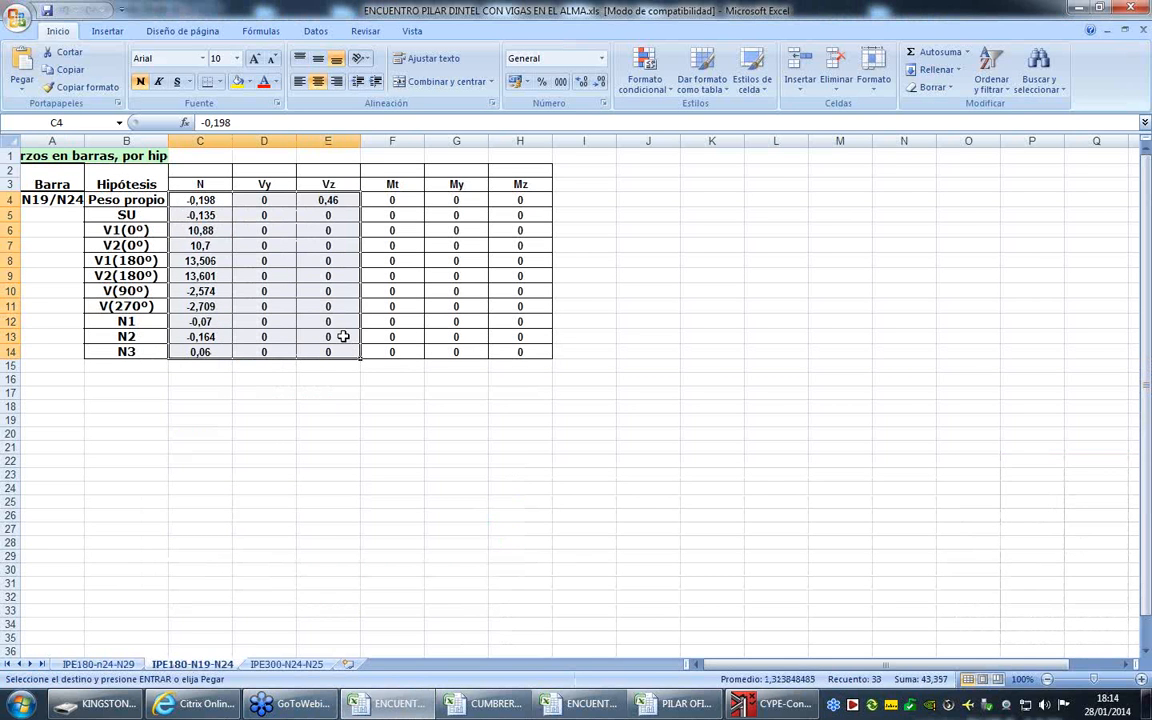
{"action": "right_click", "coordinate": [343, 337]}
{"action": "left_click", "coordinate": [355, 366]}
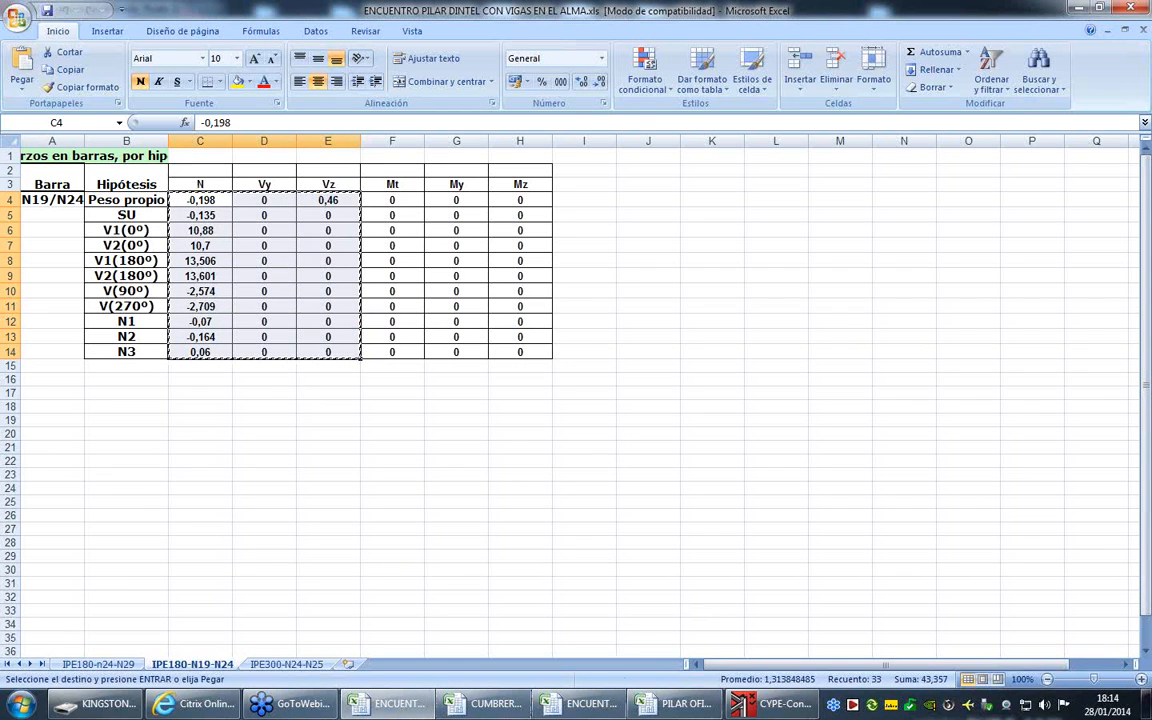
- Return to CYPE-Connect, paste the copied forces into Barra 4's table from Peso propio's N value, and accept the node geometry
{"action": "left_click", "coordinate": [770, 704]}
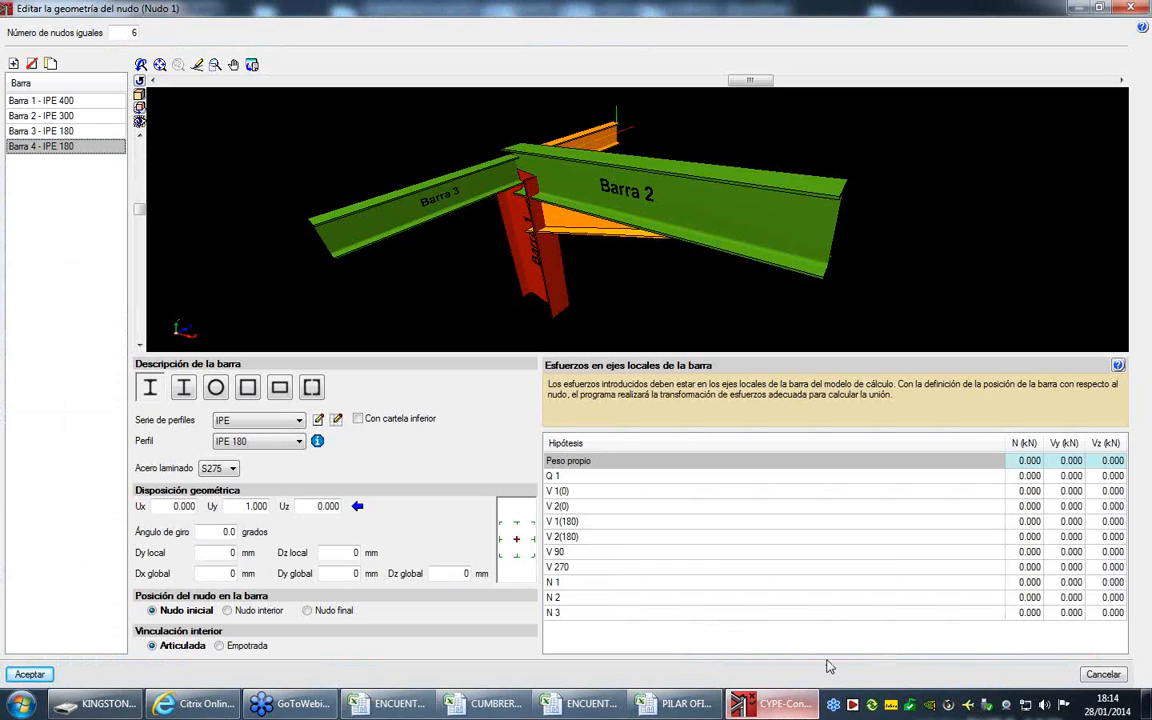
{"action": "left_click", "coordinate": [1030, 461]}
{"action": "right_click", "coordinate": [1033, 462]}
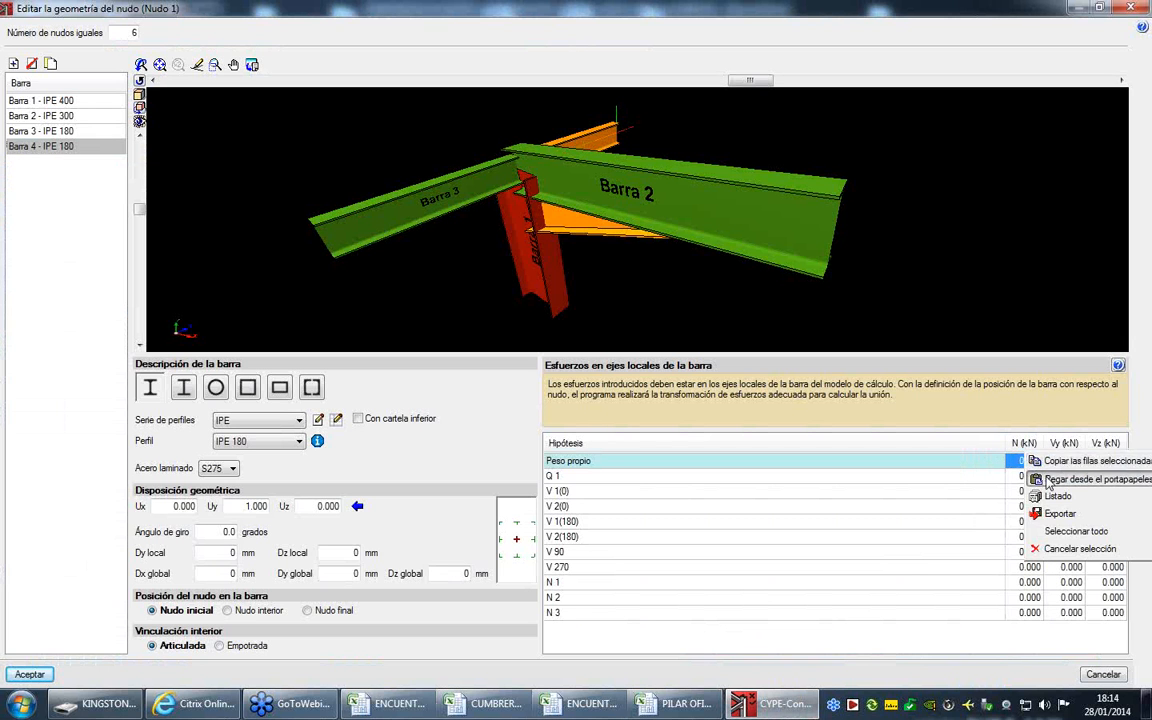
{"action": "left_click", "coordinate": [985, 472]}
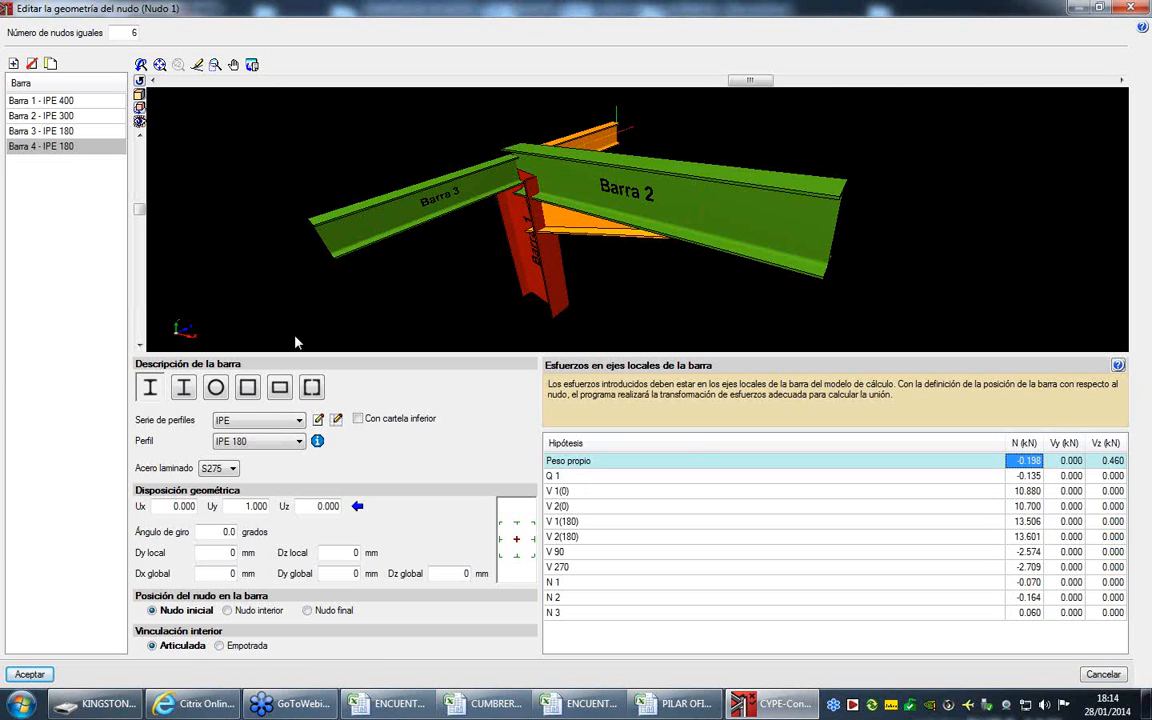
{"action": "left_click", "coordinate": [32, 675]}
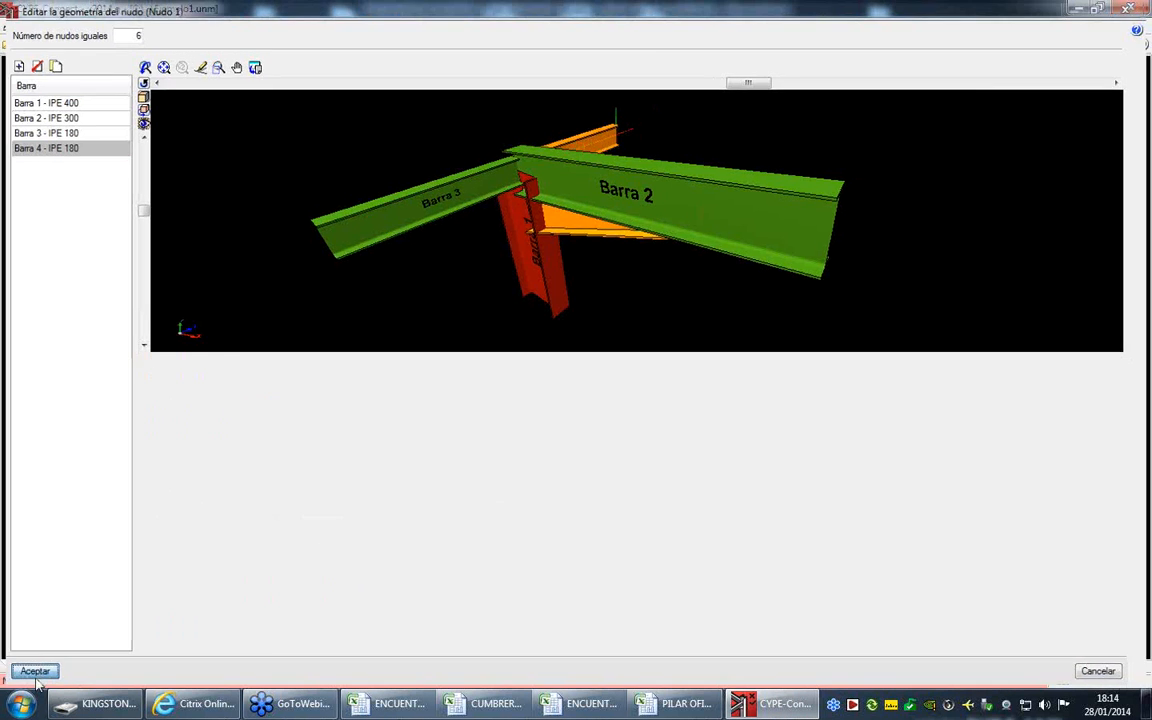
- Open the editor of the joint applied to Nudo 1 and open its Pilar IPE 400 component for editing
{"action": "left_click", "coordinate": [83, 26]}
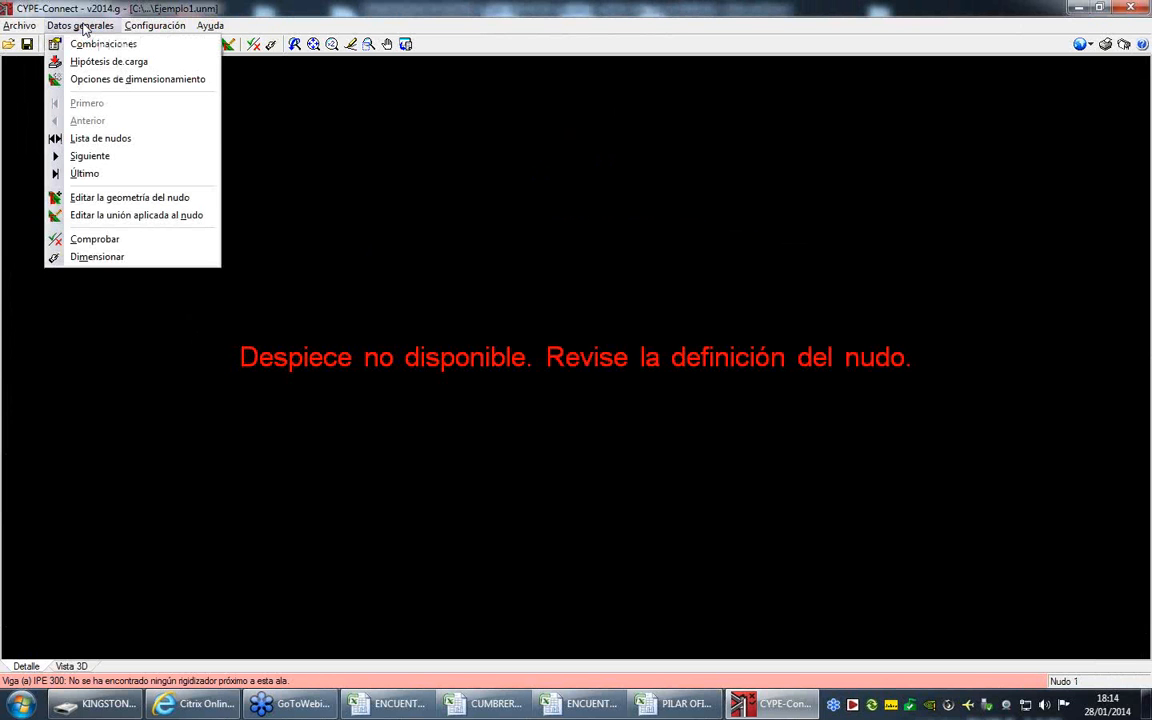
{"action": "left_click", "coordinate": [113, 217]}
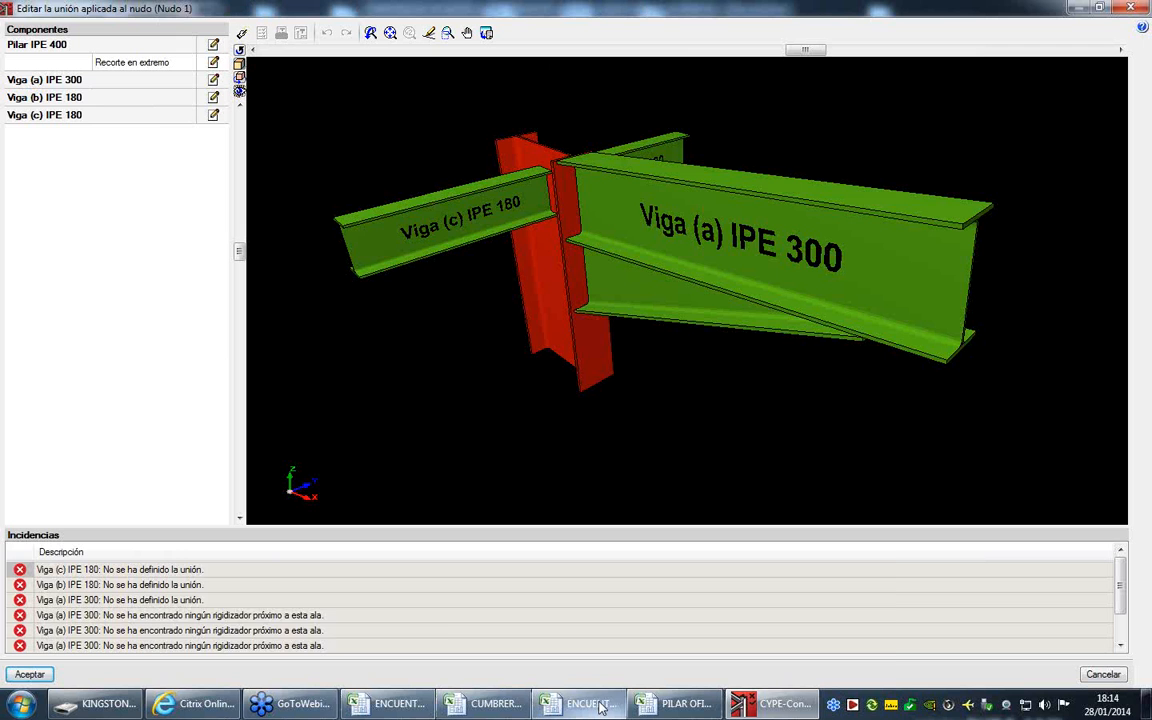
{"action": "mouse_move", "coordinate": [601, 707]}
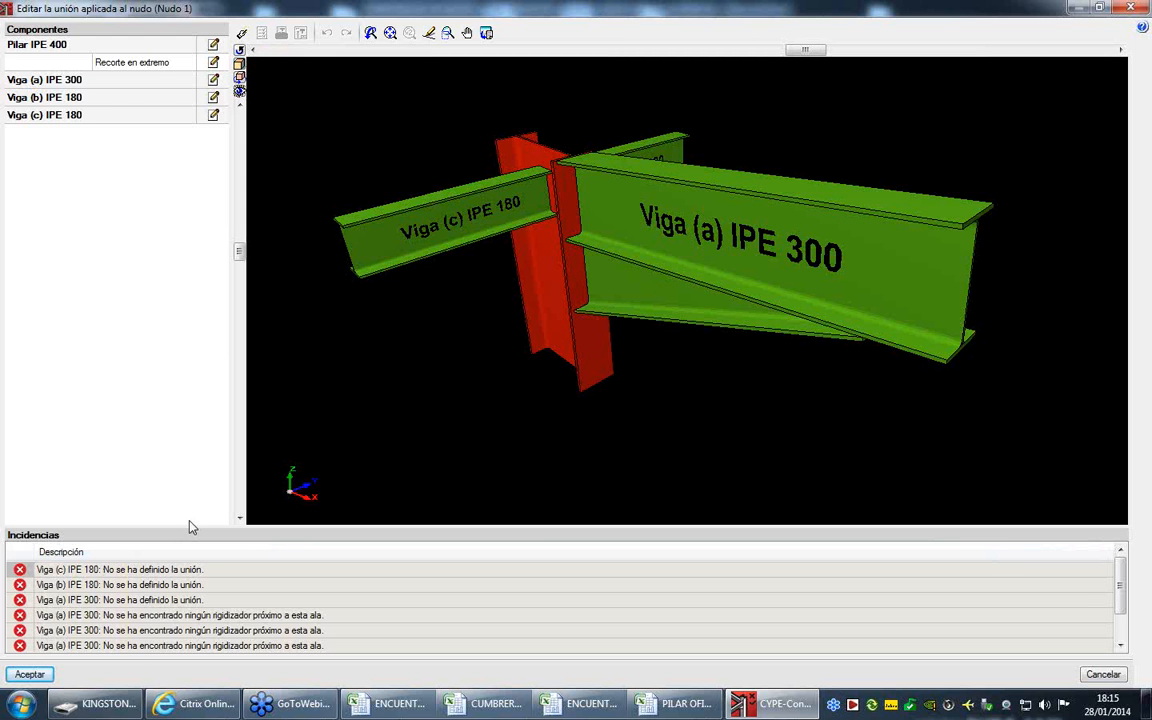
{"action": "left_click", "coordinate": [241, 38]}
{"action": "left_click", "coordinate": [212, 46]}
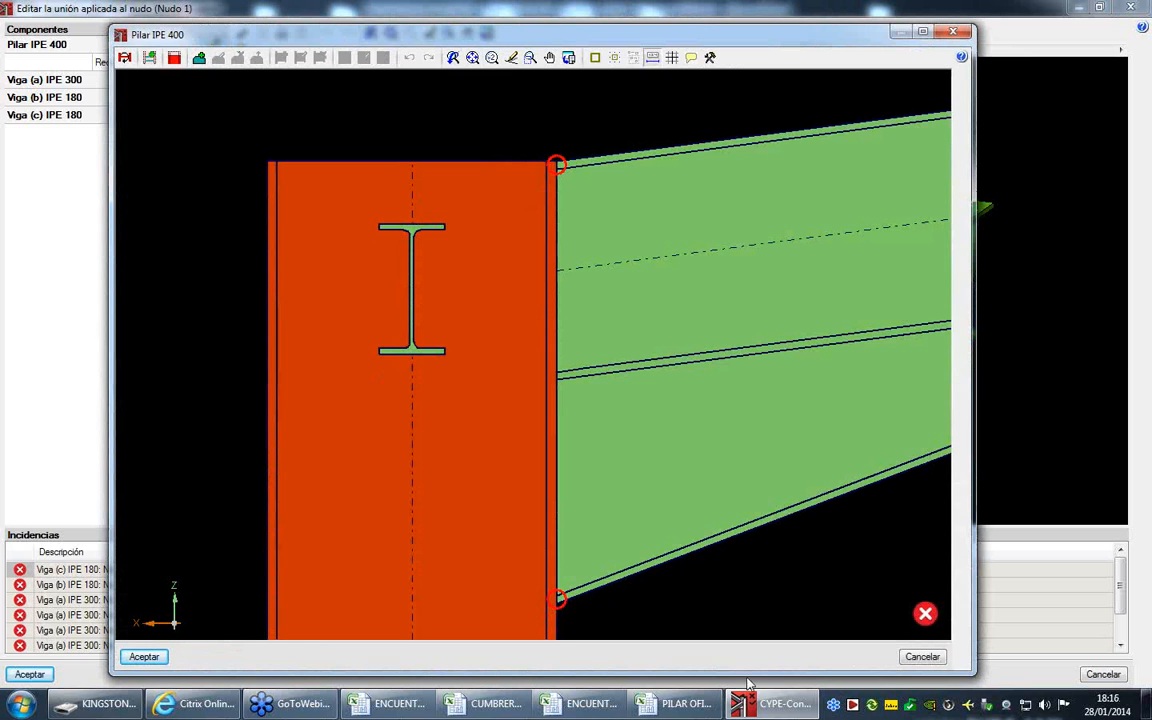
- Automatically generate the reinforcement stiffeners of Pilar IPE 400 with 14 mm thickness and S275 steel
{"action": "mouse_move", "coordinate": [924, 610]}
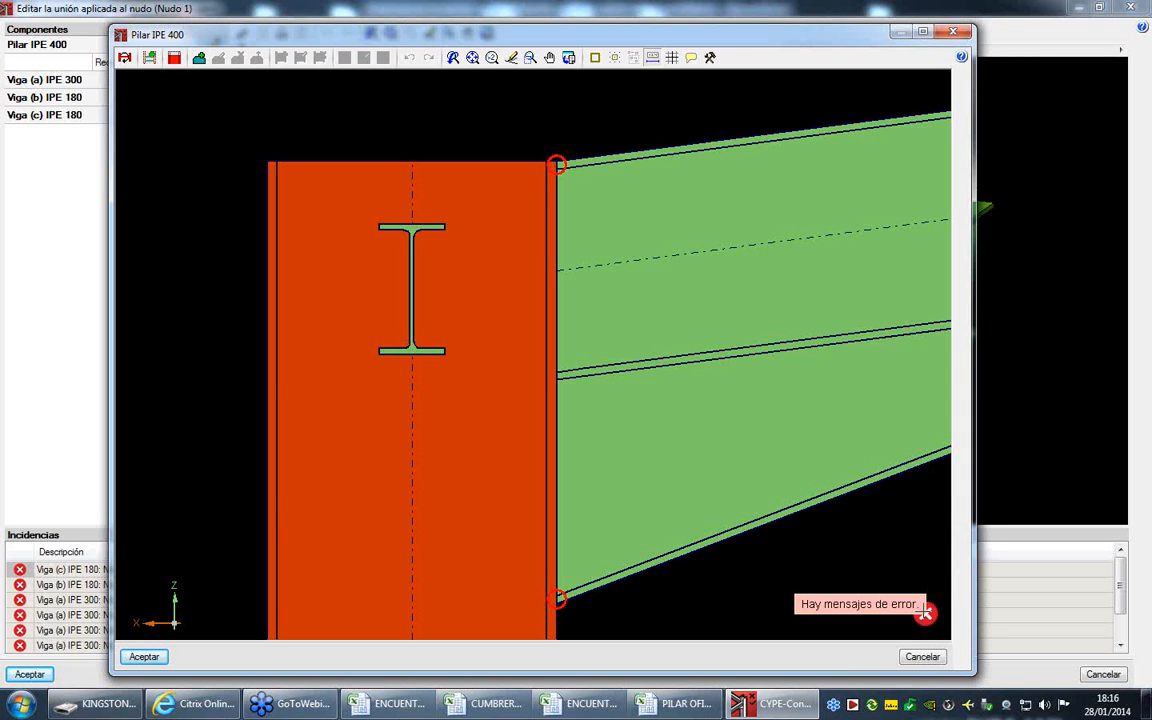
{"action": "mouse_move", "coordinate": [556, 162]}
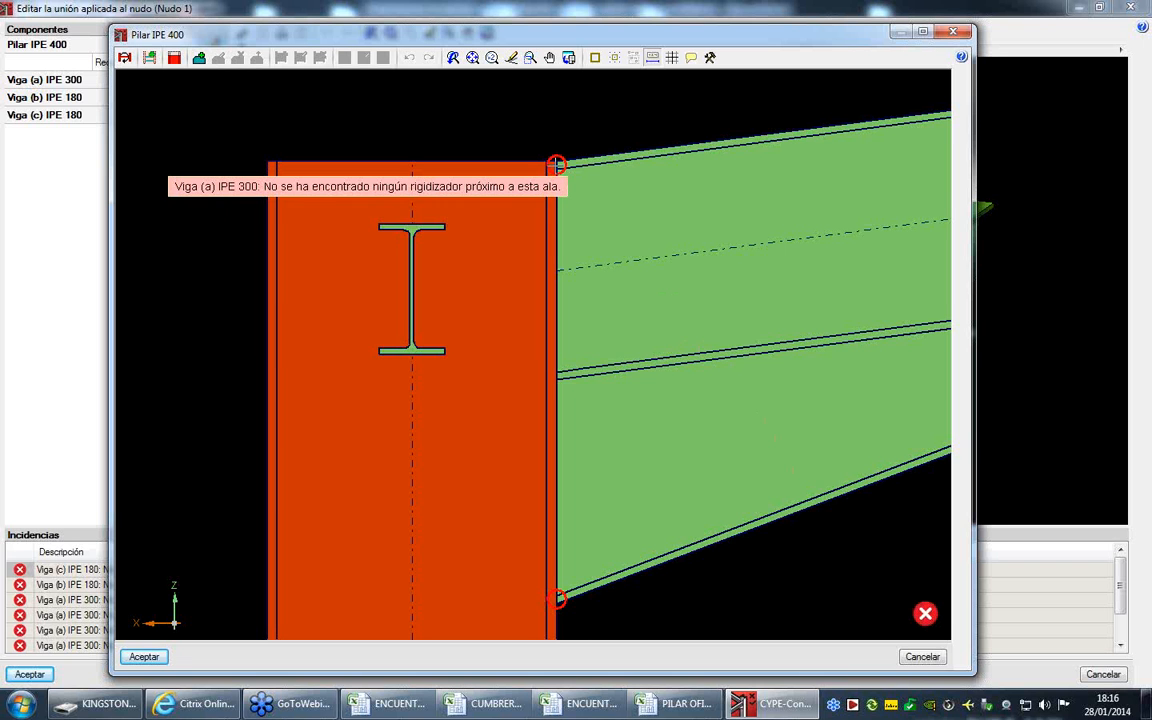
{"action": "left_click", "coordinate": [149, 57]}
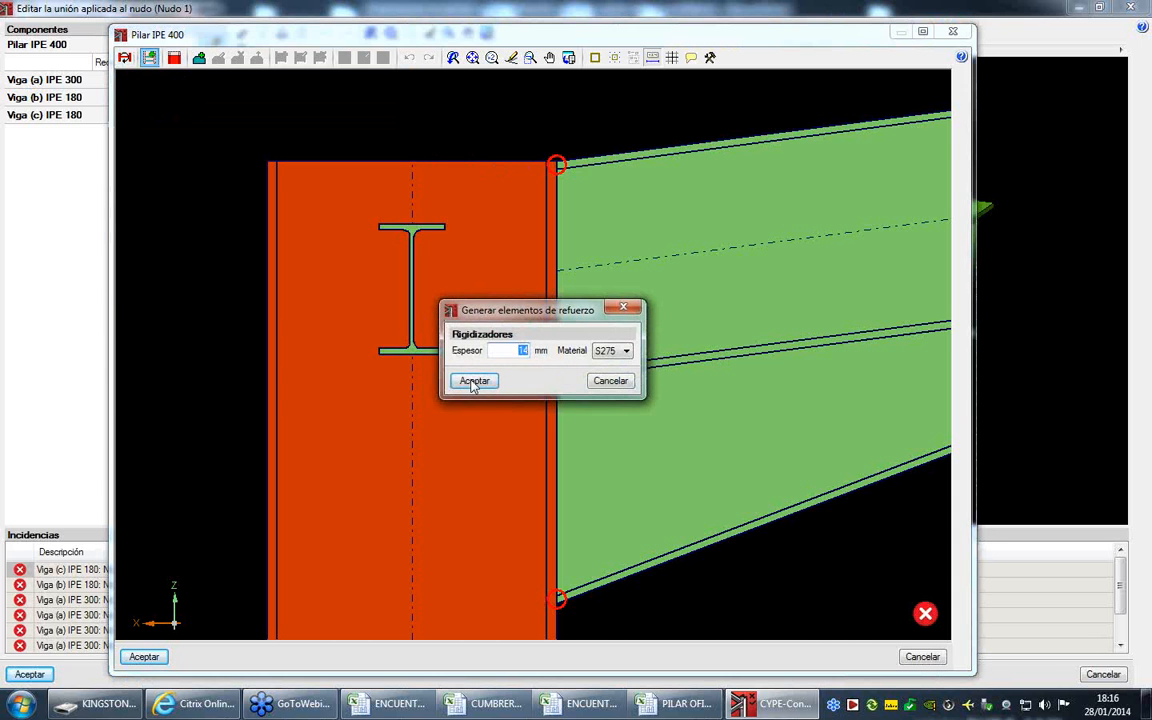
{"action": "left_click", "coordinate": [473, 381]}
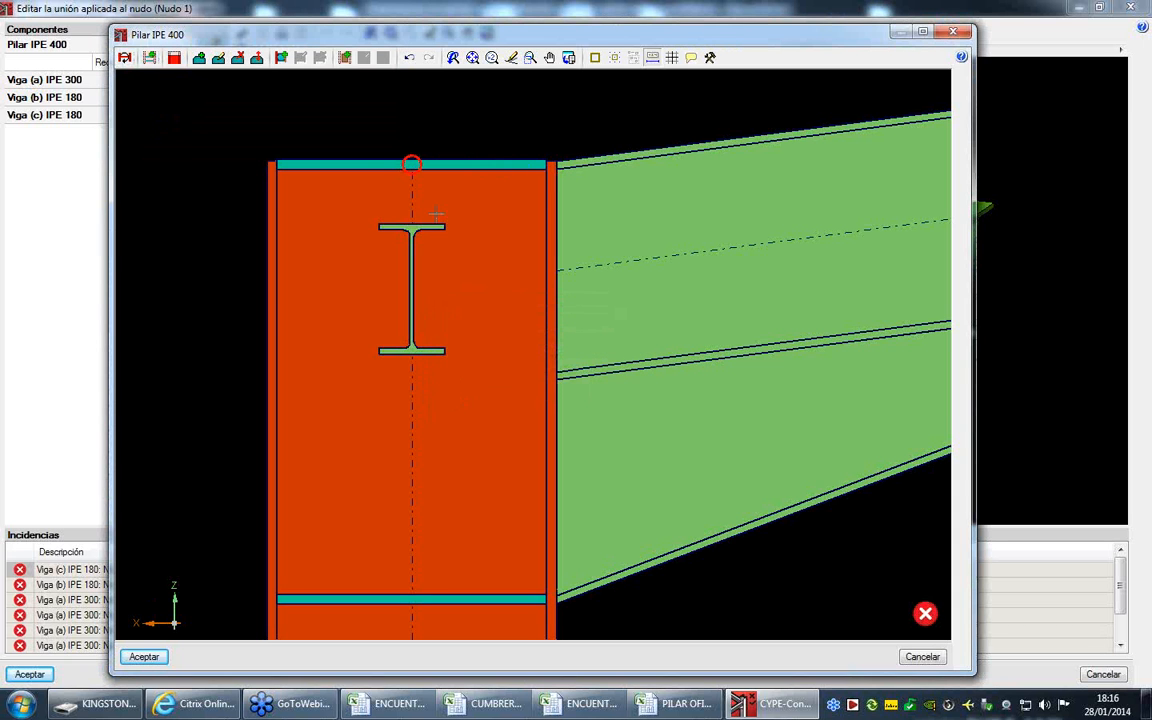
- Extend the upper end of Pilar IPE 400 by 50 mm with the Sin recorte option
{"action": "mouse_move", "coordinate": [412, 164]}
{"action": "scroll", "coordinate": [250, 158], "scroll_direction": "up", "scroll_amount": 7}
{"action": "scroll", "coordinate": [250, 158], "scroll_direction": "up", "scroll_amount": 2}
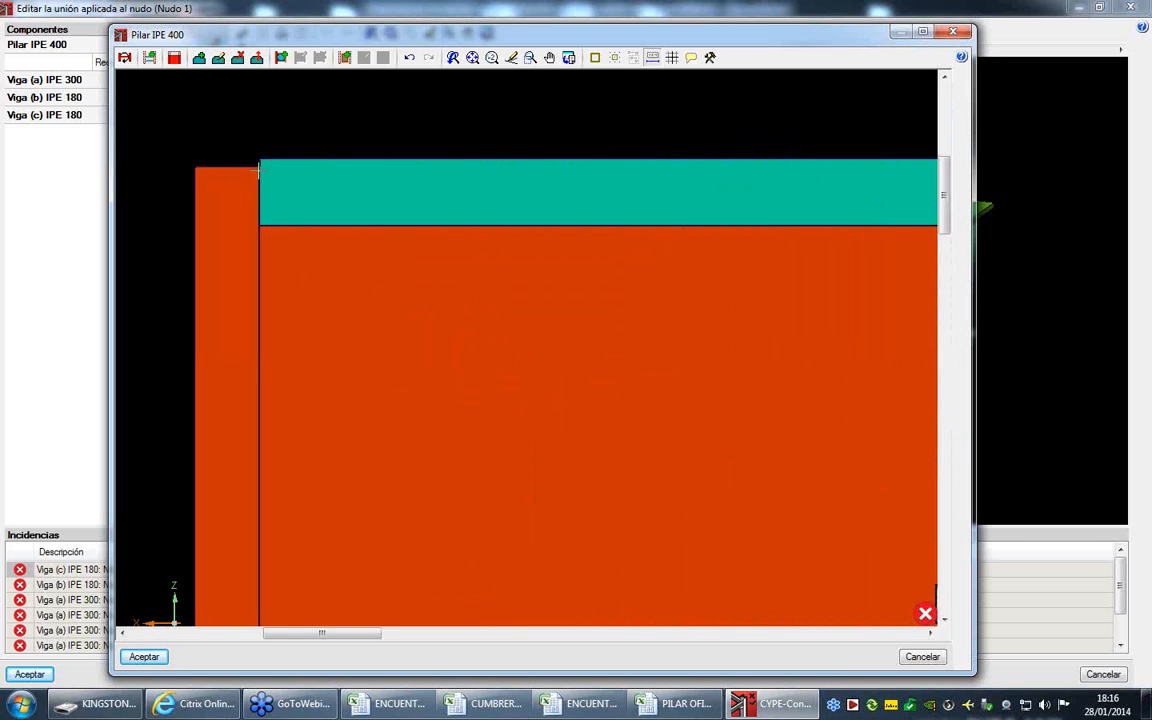
{"action": "scroll", "coordinate": [289, 164], "scroll_direction": "down", "scroll_amount": 12}
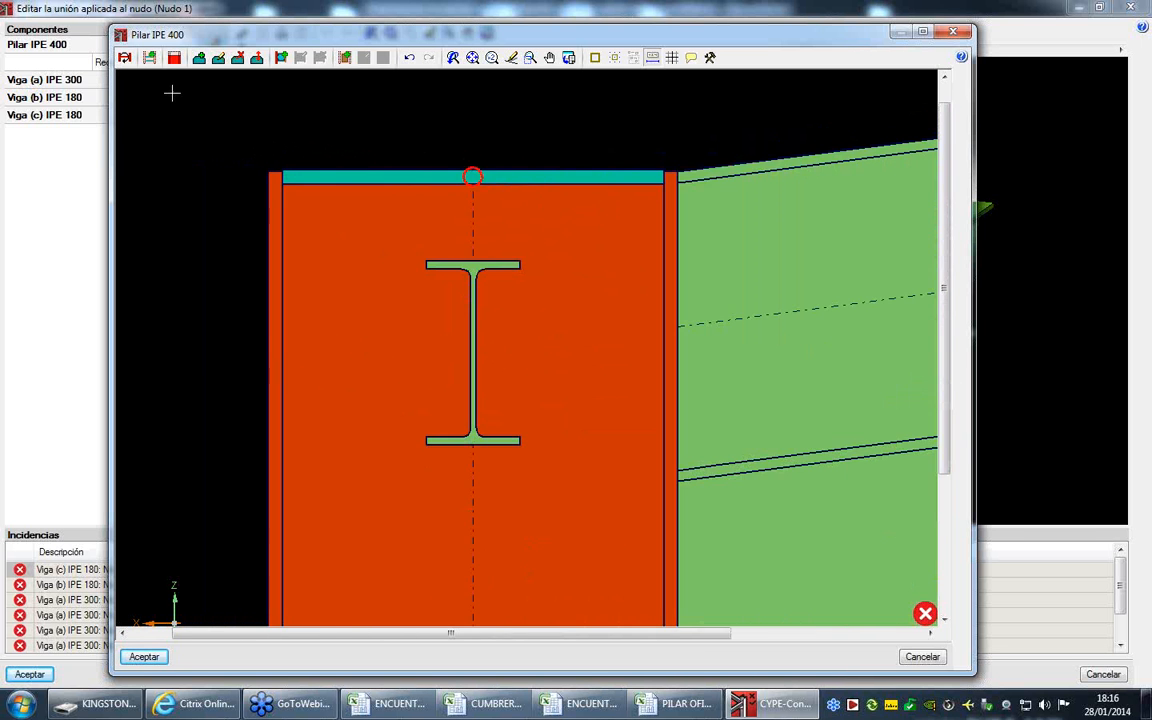
{"action": "left_click", "coordinate": [174, 57]}
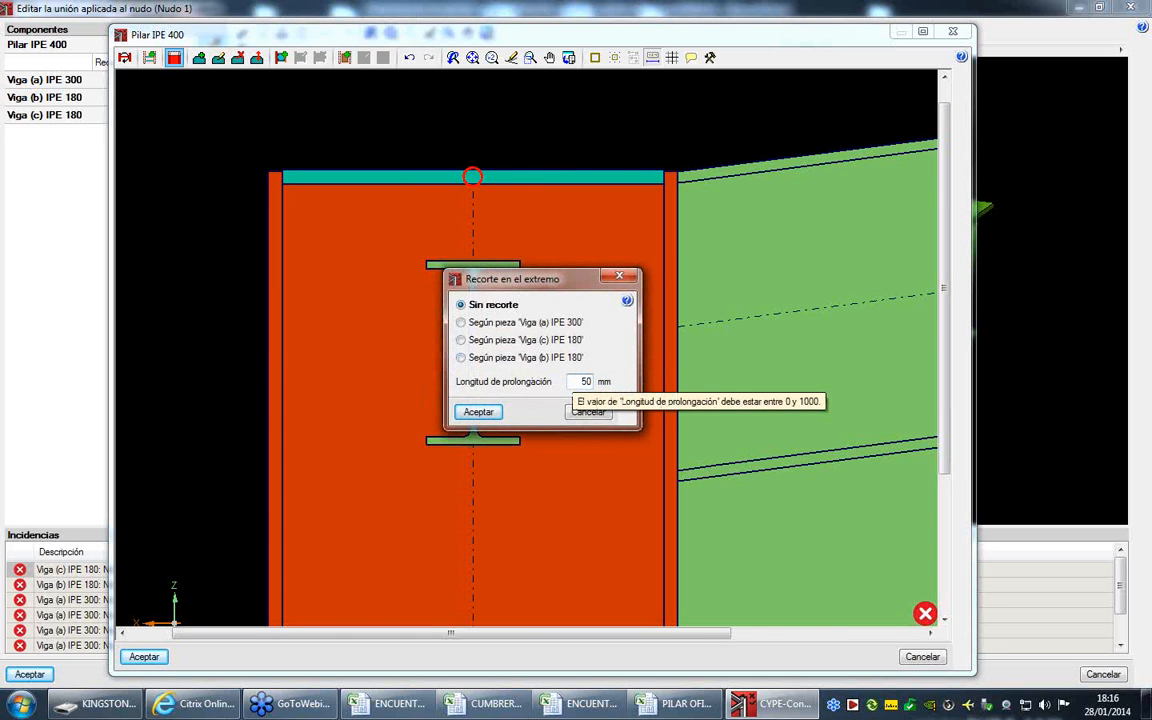
{"action": "left_click", "coordinate": [478, 411]}
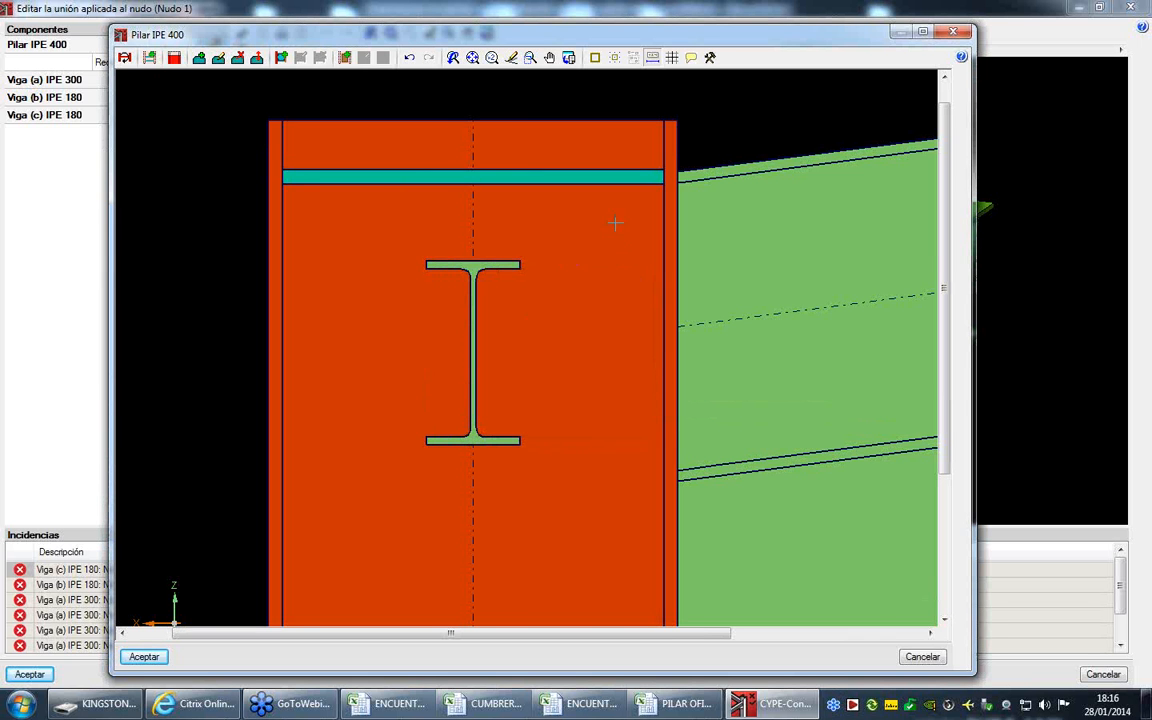
- Delete both the upper and lower generated stiffeners from Pilar IPE 400
{"action": "scroll", "coordinate": [456, 157], "scroll_direction": "down", "scroll_amount": 2}
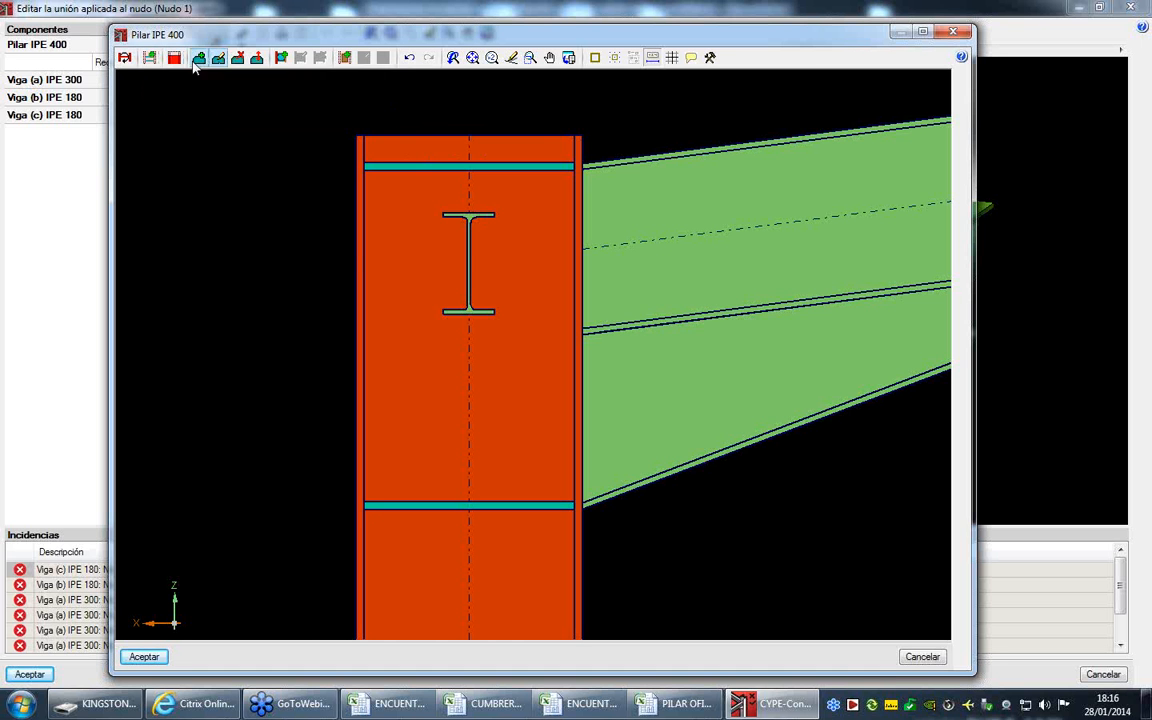
{"action": "left_click", "coordinate": [240, 59]}
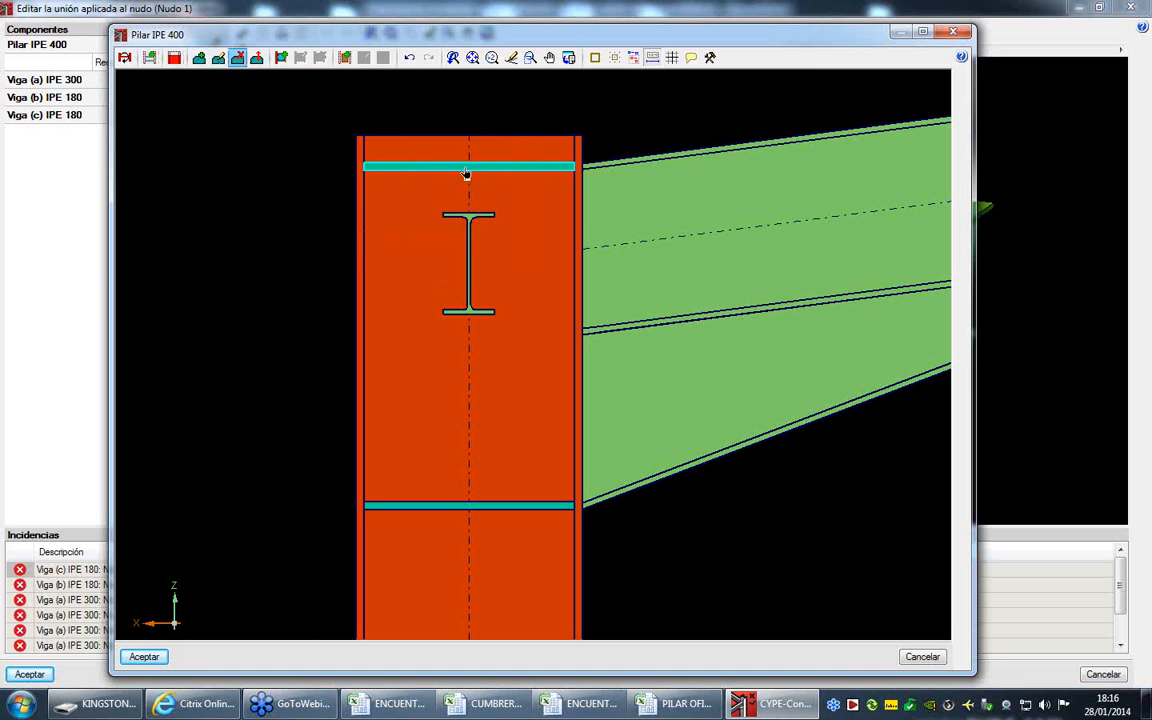
{"action": "left_click", "coordinate": [524, 503]}
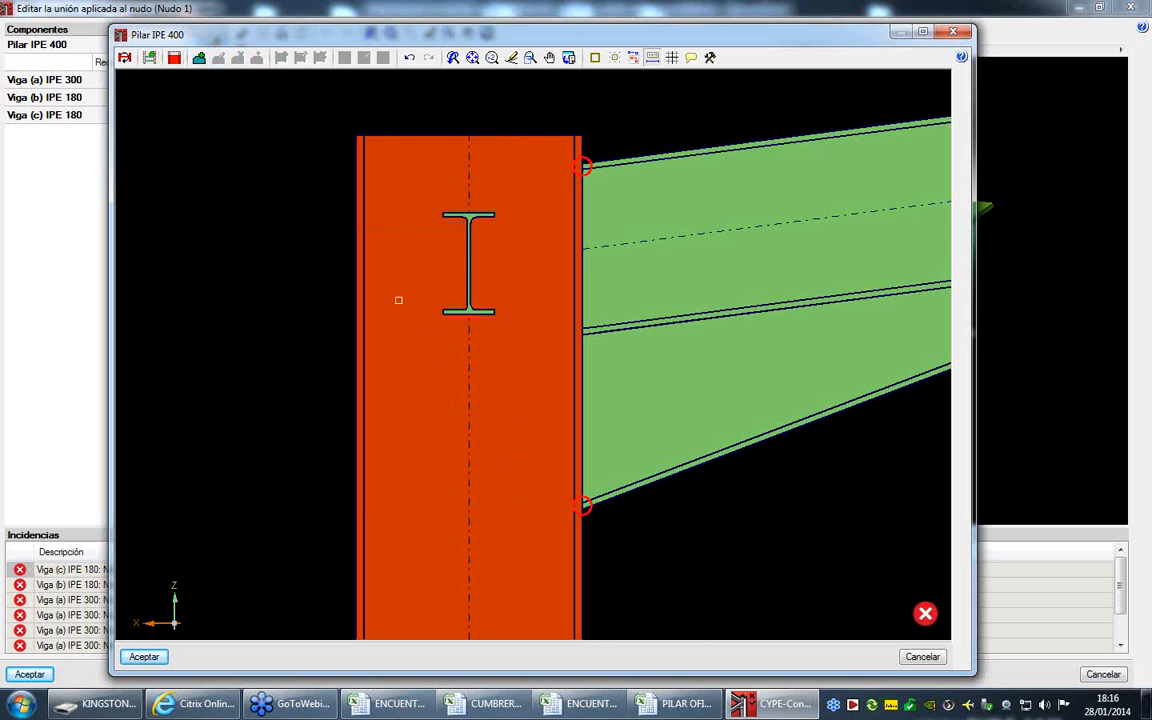
- Start a new 14 mm thick S275 stiffener with a 6 mm throat for the weld to the flanges
{"action": "left_click", "coordinate": [199, 57]}
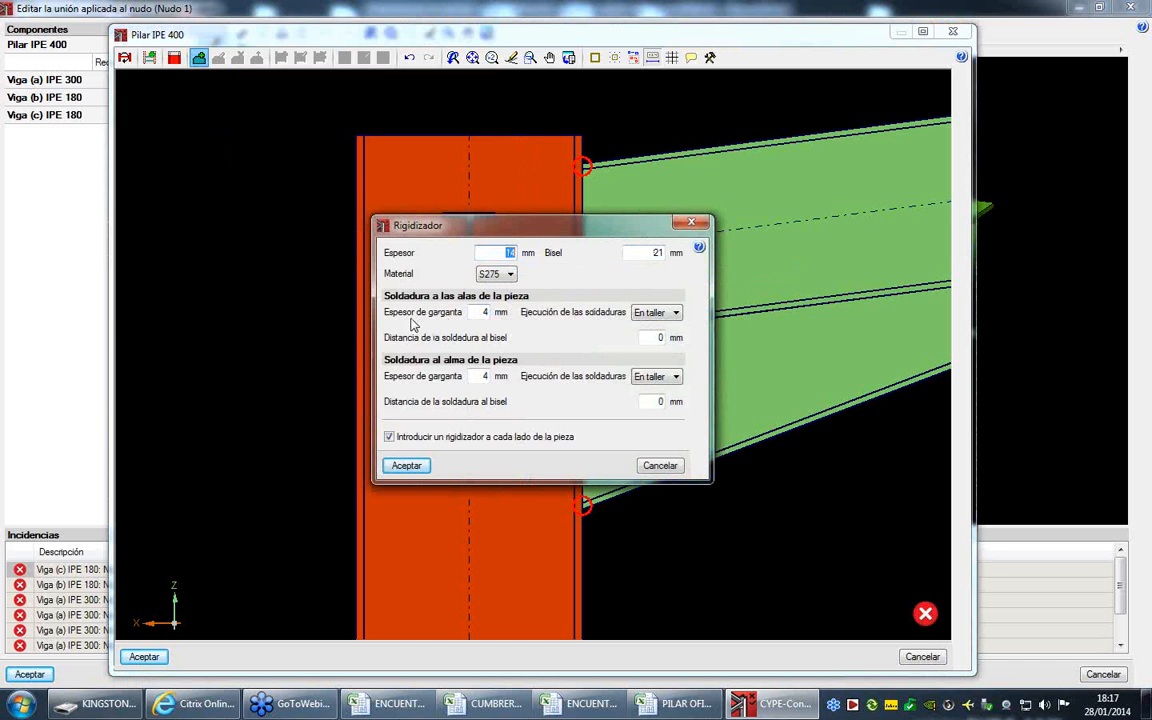
{"action": "left_click", "coordinate": [488, 313]}
{"action": "type", "text": "6"}
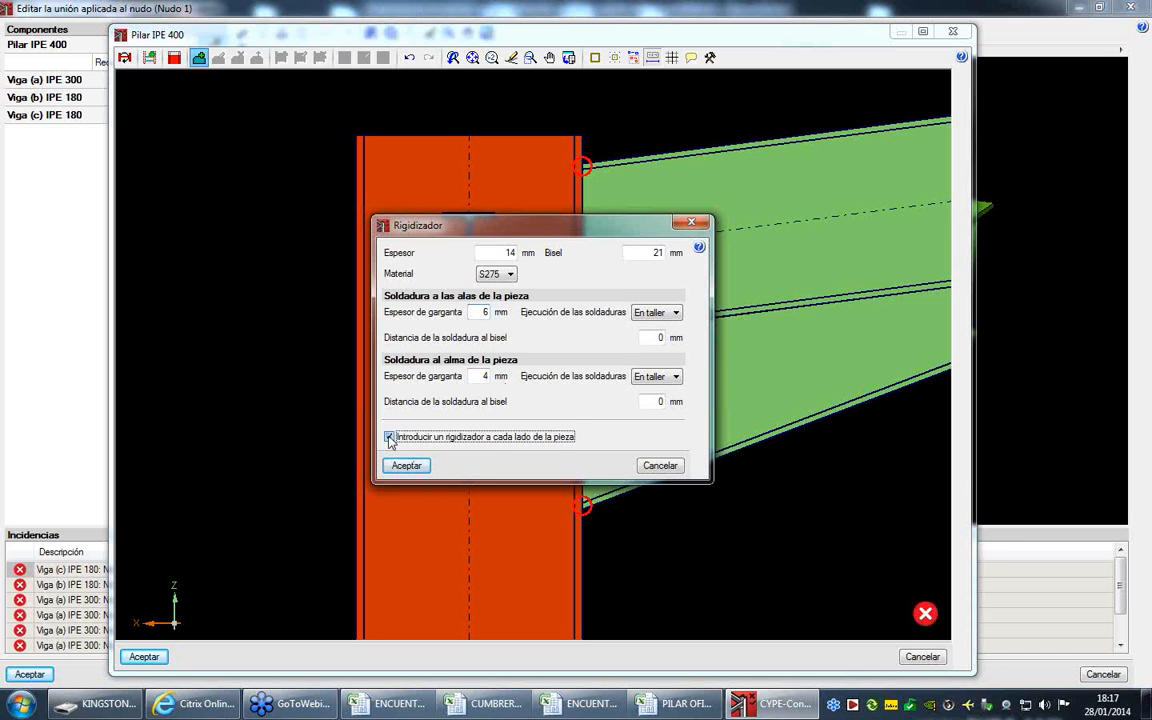
{"action": "left_click", "coordinate": [405, 465]}
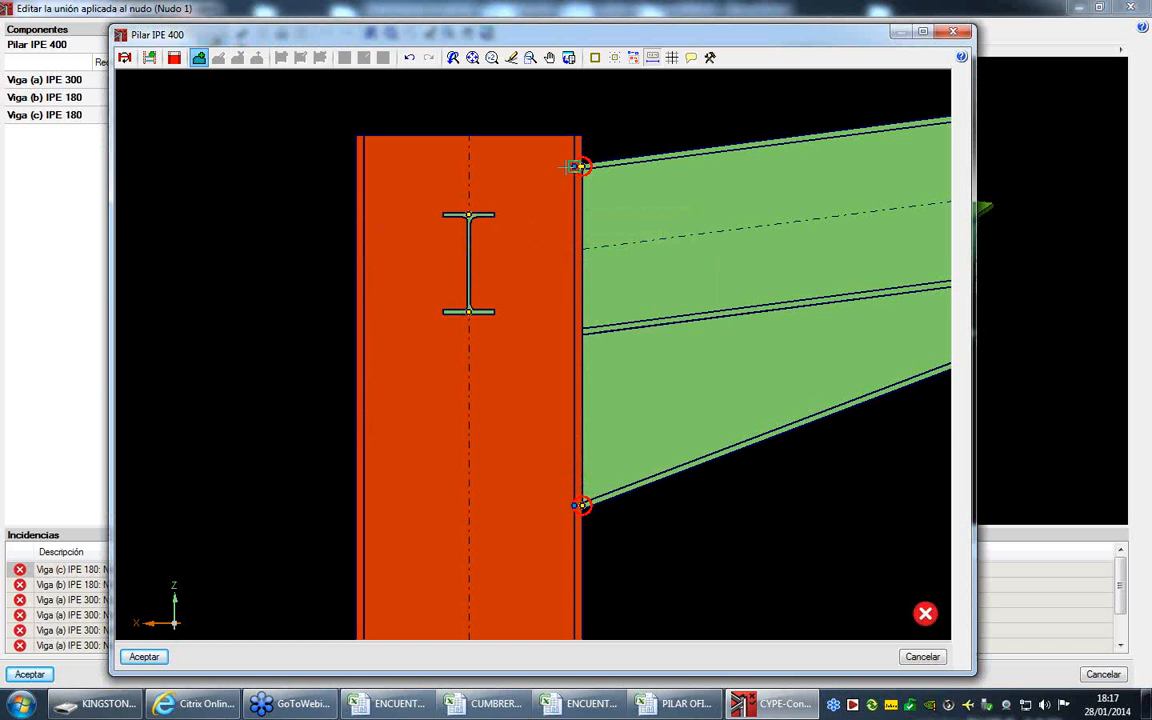
- Place a horizontal single-sided stiffener across Pilar IPE 400, level with the upper flange of Viga (a) IPE 300
{"action": "scroll", "coordinate": [559, 179], "scroll_direction": "up", "scroll_amount": 1}
{"action": "scroll", "coordinate": [559, 179], "scroll_direction": "up", "scroll_amount": 1}
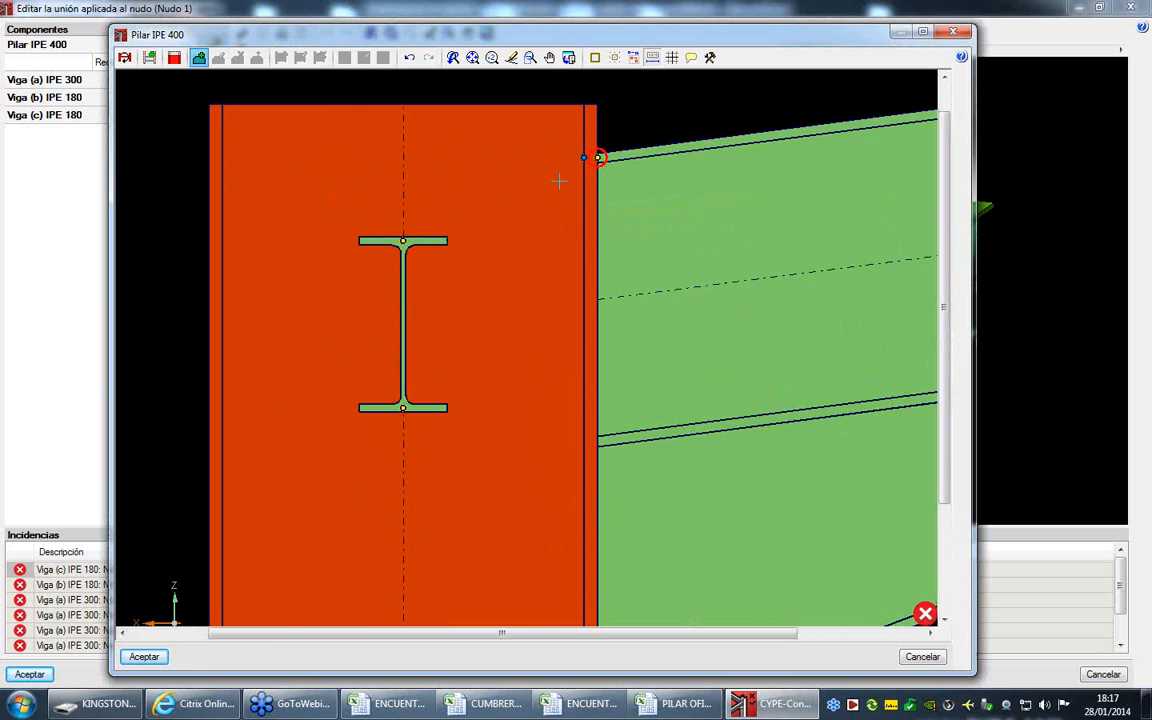
{"action": "scroll", "coordinate": [599, 150], "scroll_direction": "up", "scroll_amount": 1}
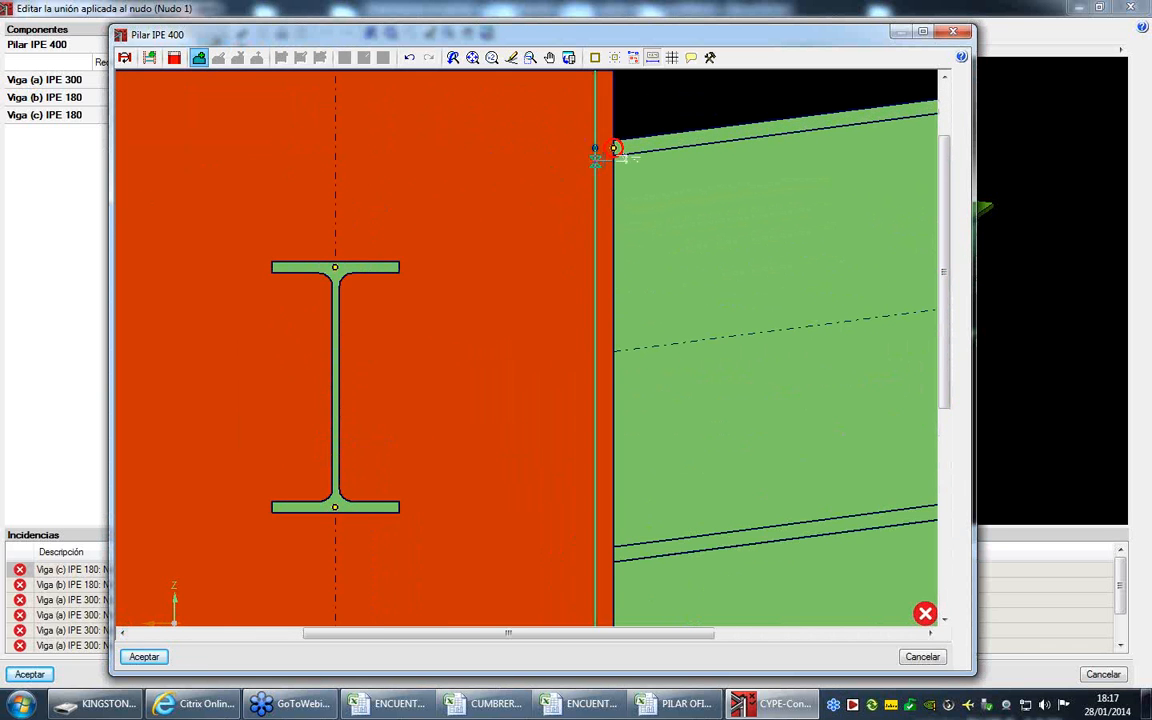
{"action": "left_click", "coordinate": [612, 148]}
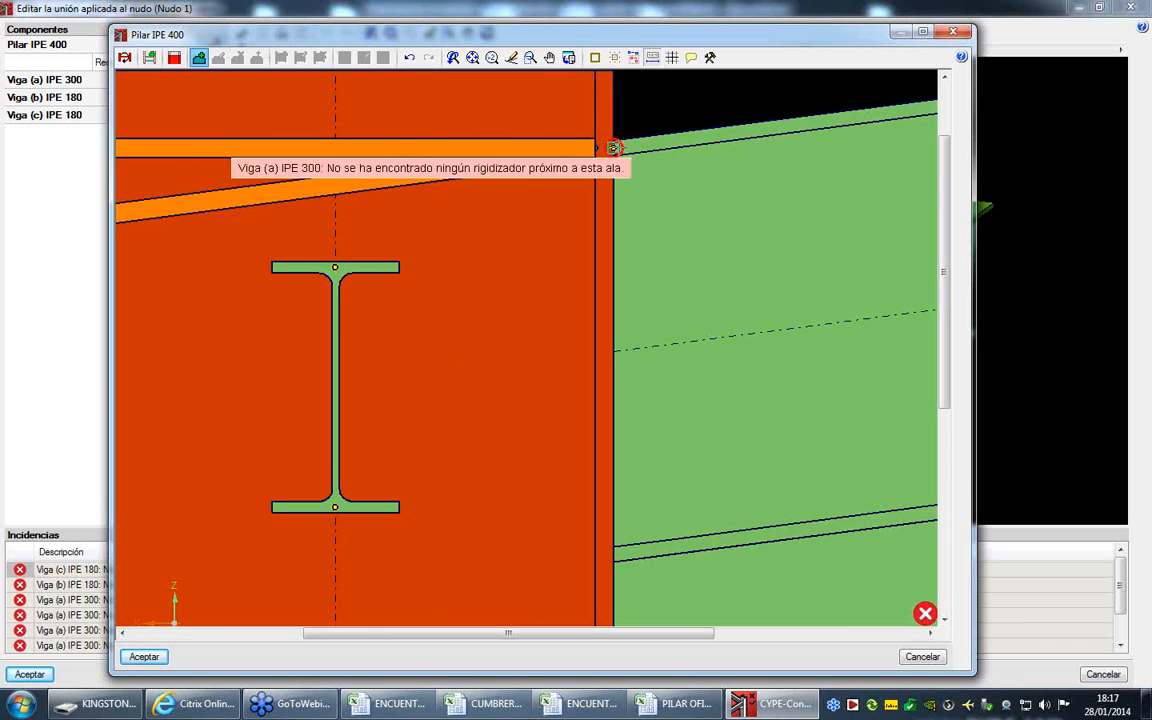
{"action": "scroll", "coordinate": [612, 148], "scroll_direction": "down", "scroll_amount": 2}
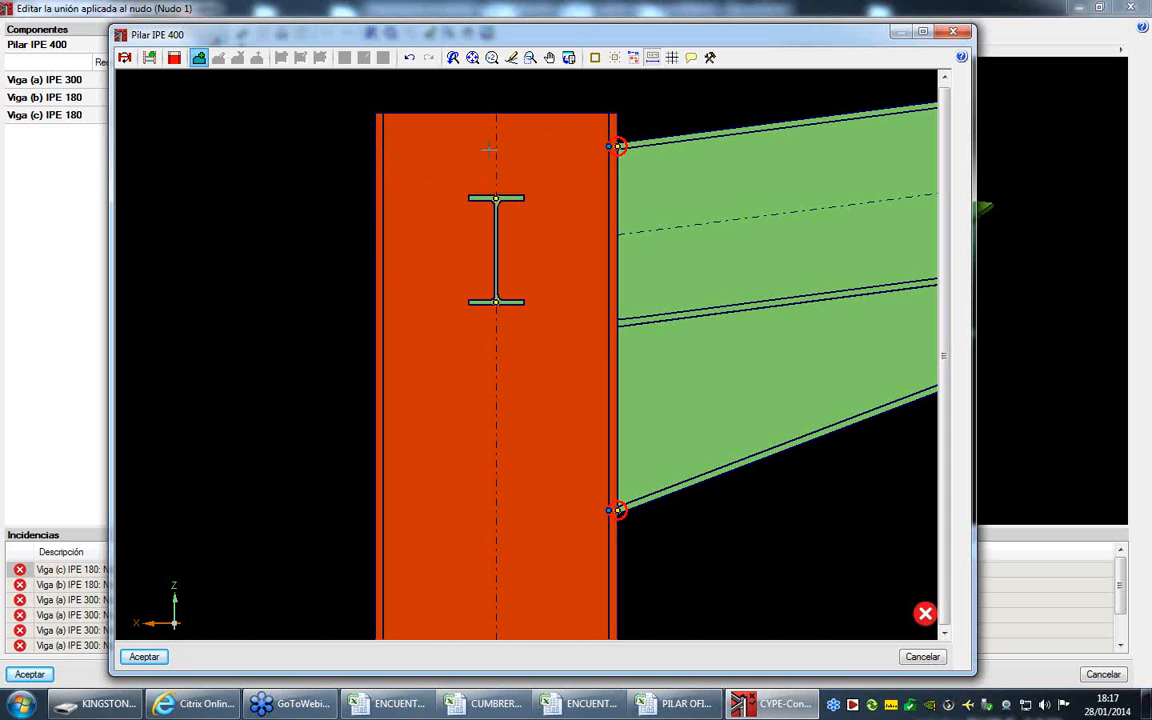
{"action": "scroll", "coordinate": [617, 146], "scroll_direction": "up", "scroll_amount": 2}
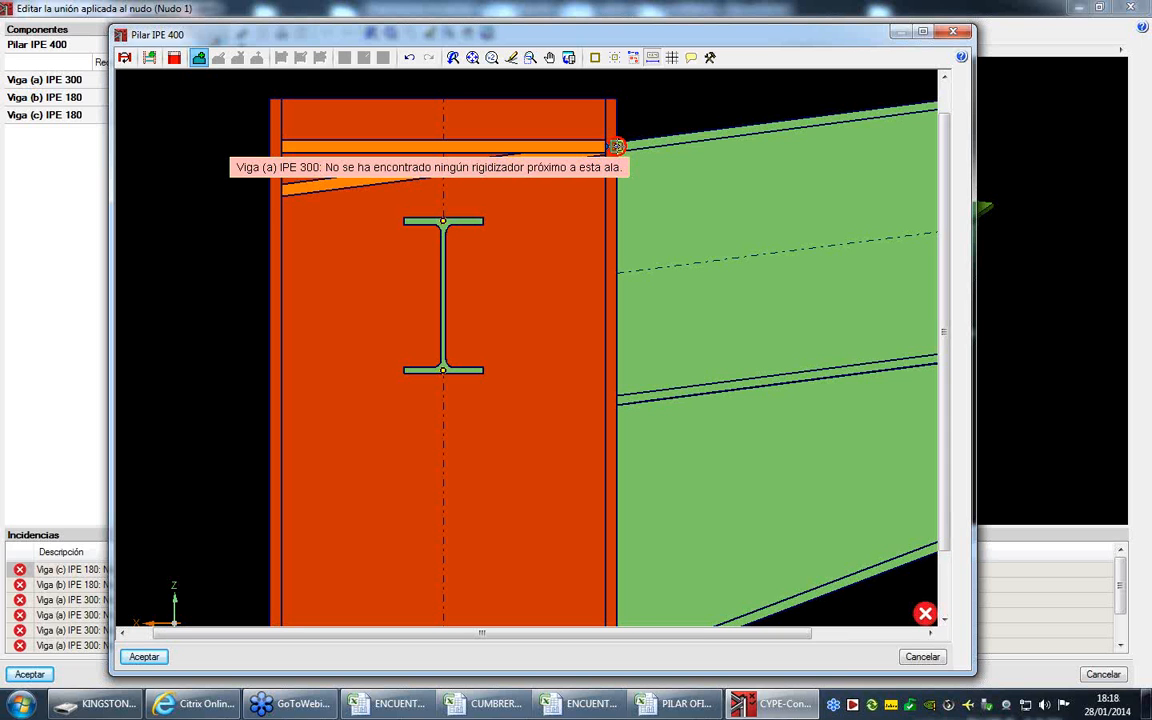
{"action": "left_click", "coordinate": [616, 146]}
{"action": "left_click", "coordinate": [282, 147]}
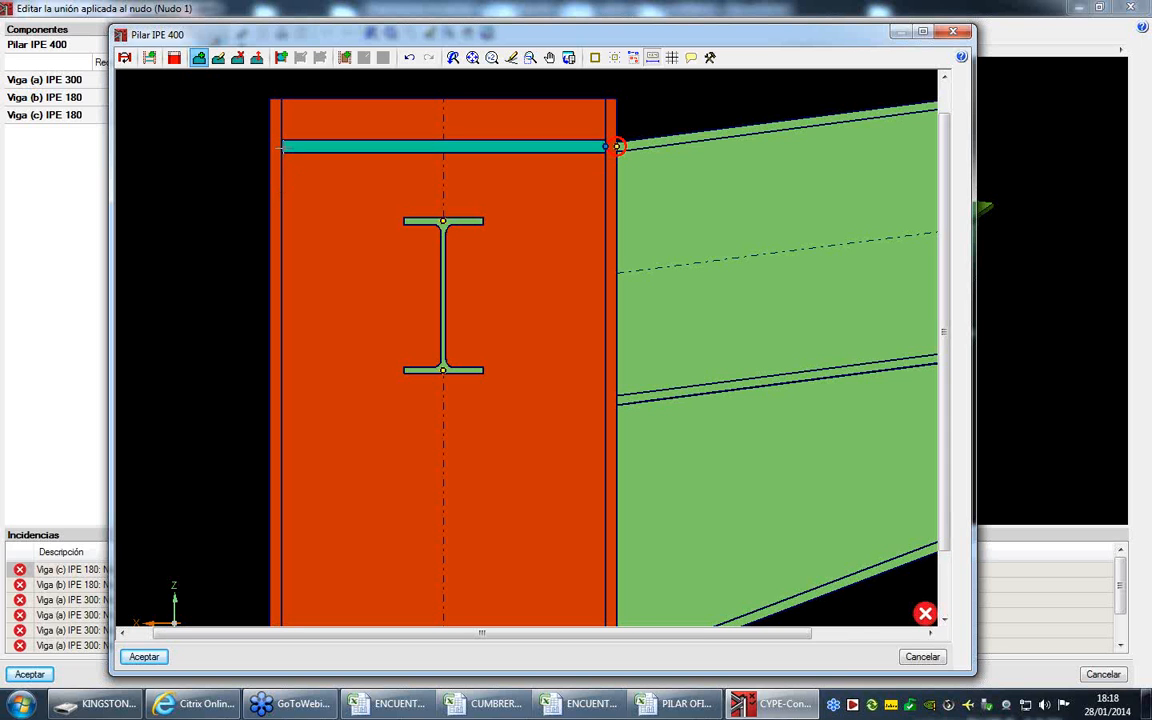
- Place a second horizontal single-sided stiffener across the column, level with the lower flange of Viga (a)'s haunch
{"action": "scroll", "coordinate": [408, 245], "scroll_direction": "down", "scroll_amount": 3}
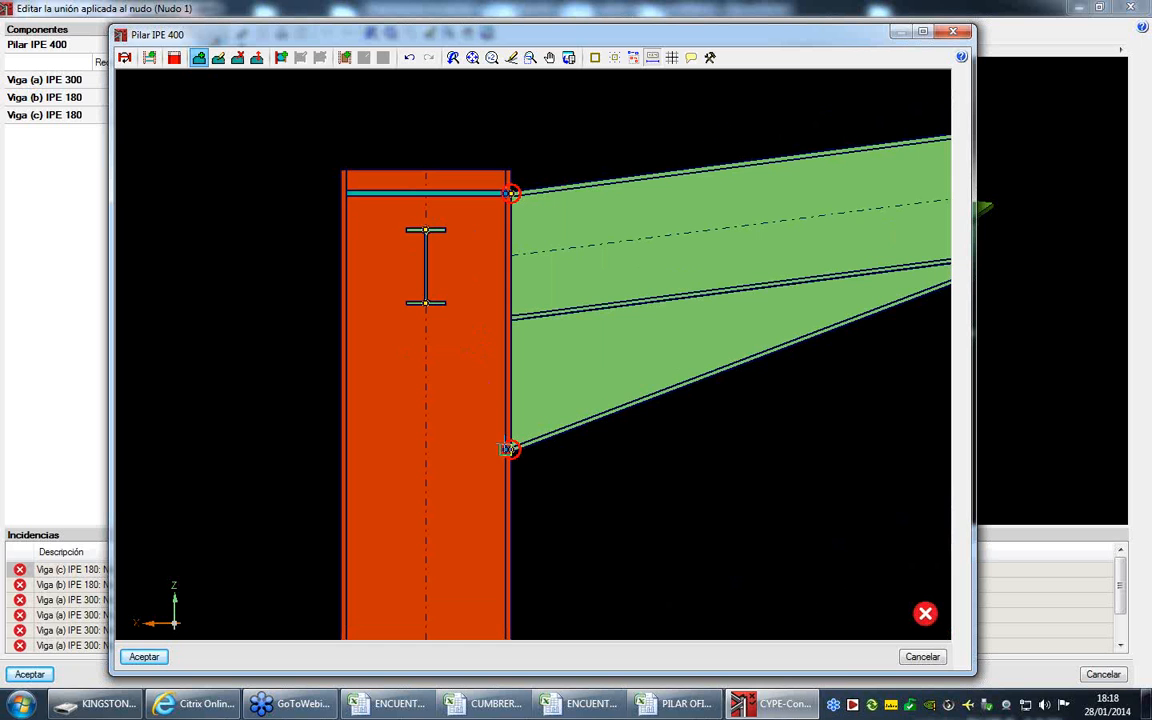
{"action": "scroll", "coordinate": [508, 449], "scroll_direction": "up", "scroll_amount": 2}
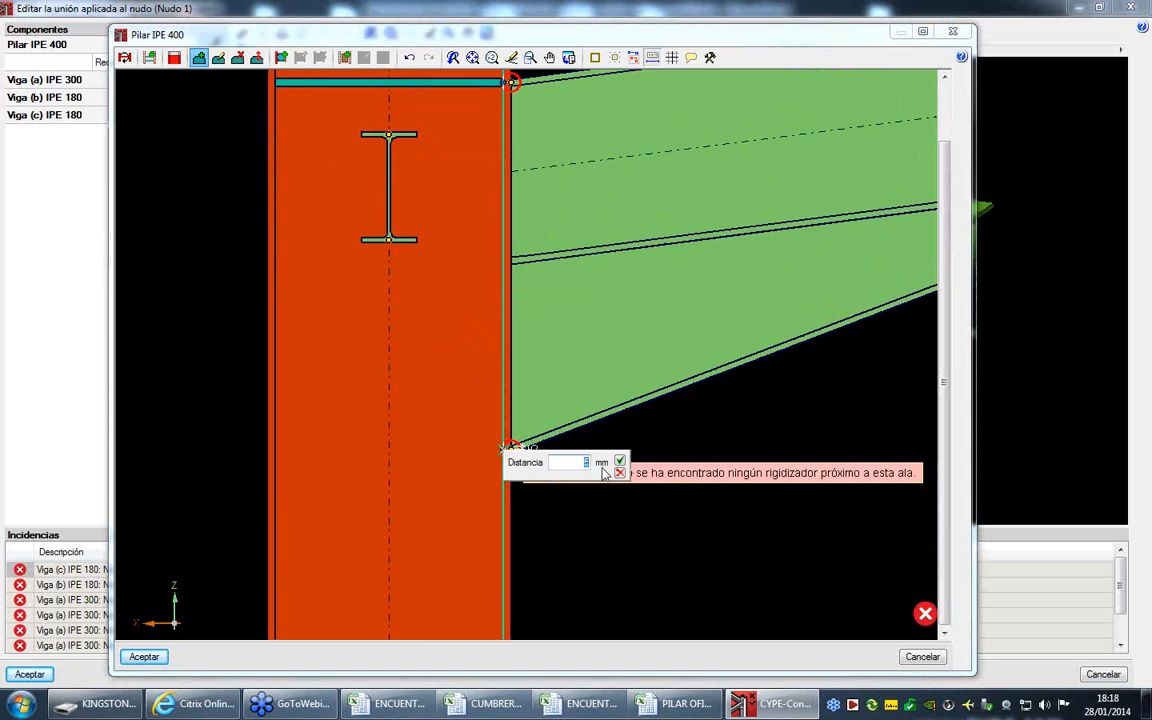
{"action": "left_click", "coordinate": [621, 473]}
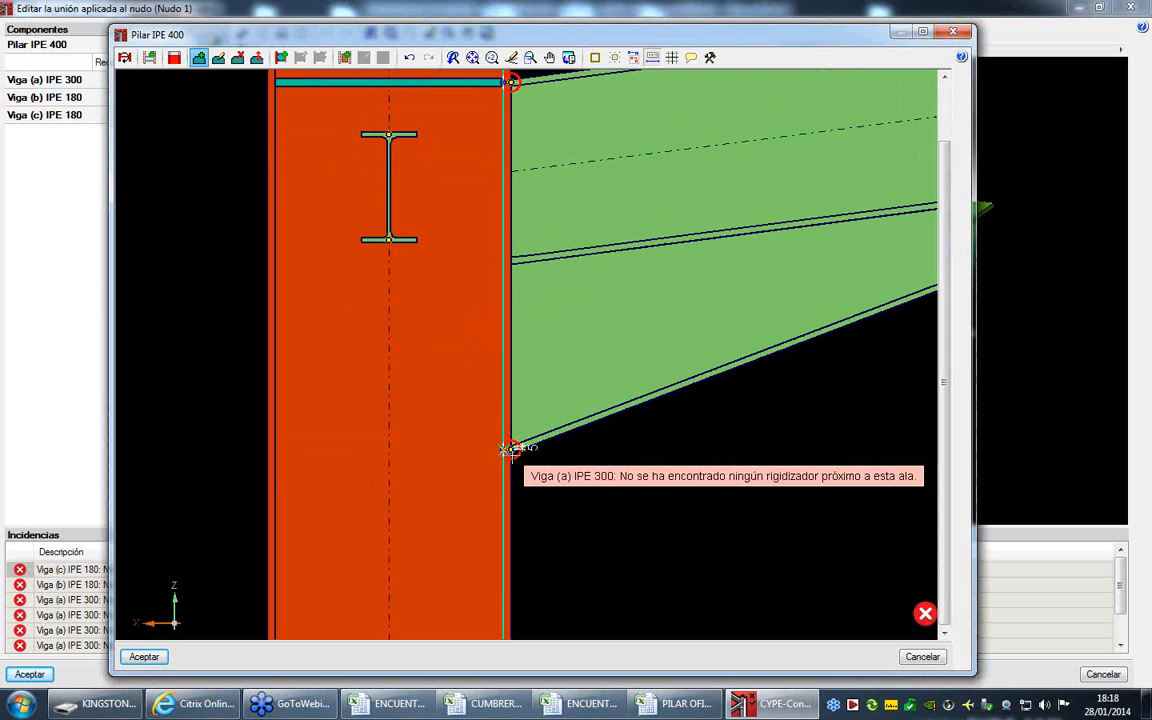
{"action": "left_click", "coordinate": [276, 451]}
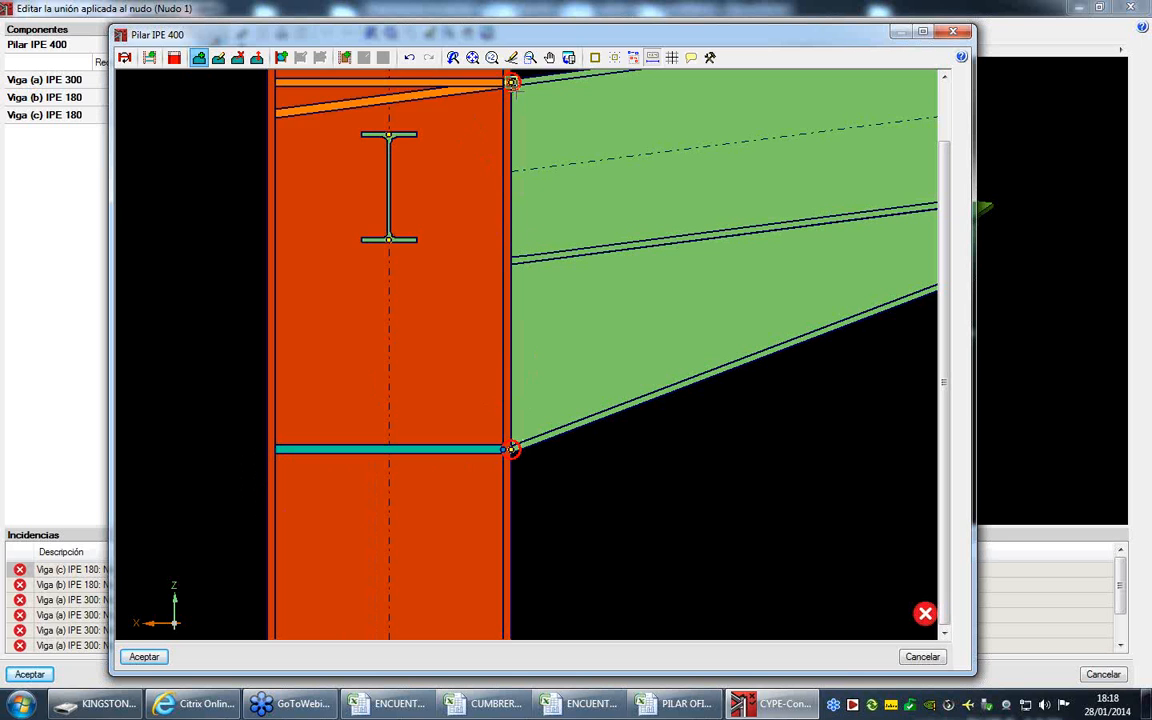
{"action": "scroll", "coordinate": [511, 82], "scroll_direction": "down", "scroll_amount": 3}
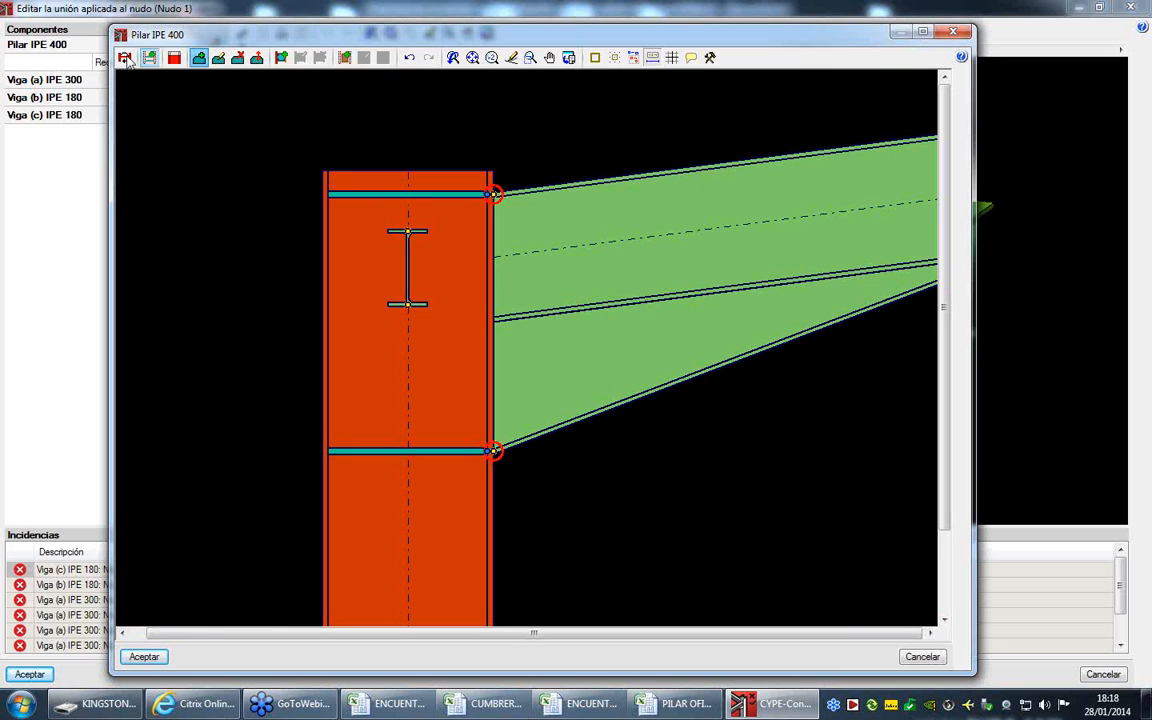
- Check the opposite side of Pilar IPE 400 and delete both single-sided stiffeners
{"action": "left_click", "coordinate": [125, 58]}
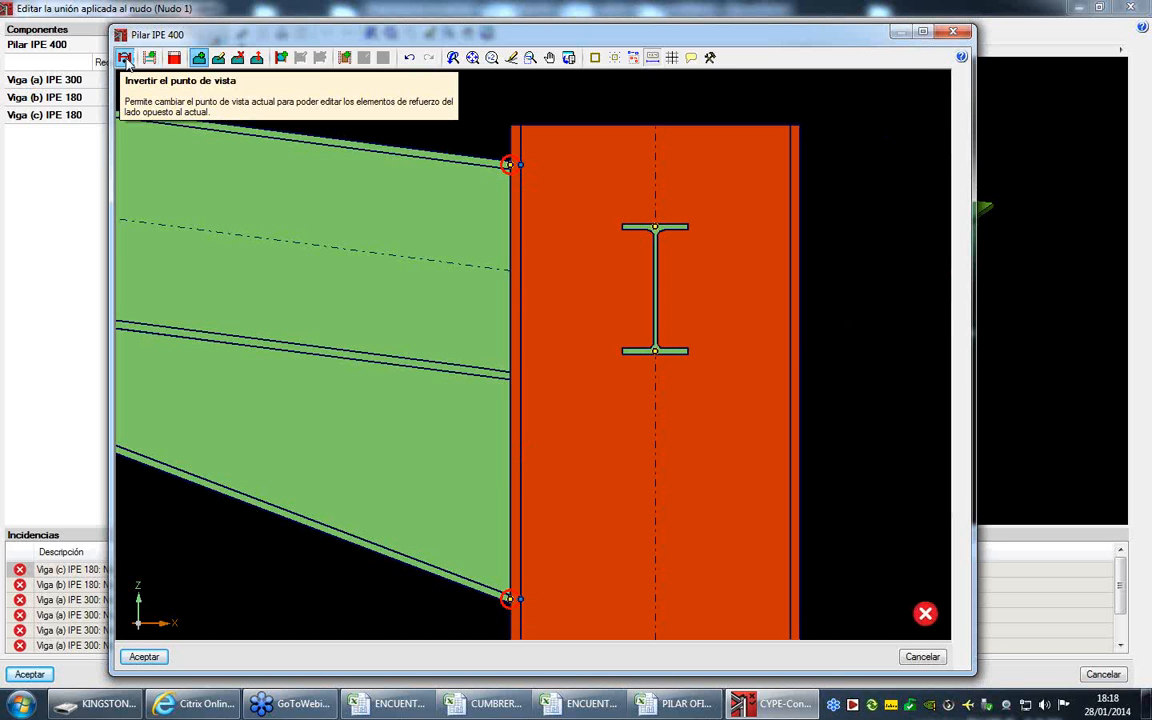
{"action": "left_click", "coordinate": [125, 58]}
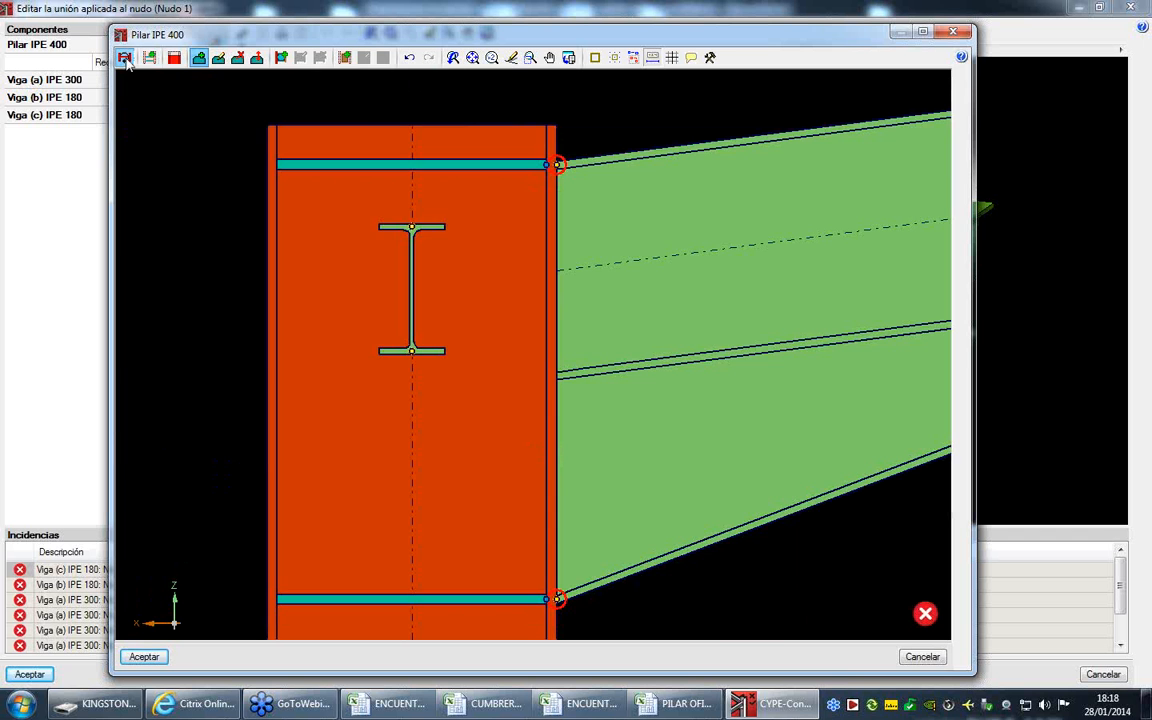
{"action": "left_click", "coordinate": [237, 58]}
{"action": "left_click", "coordinate": [496, 164]}
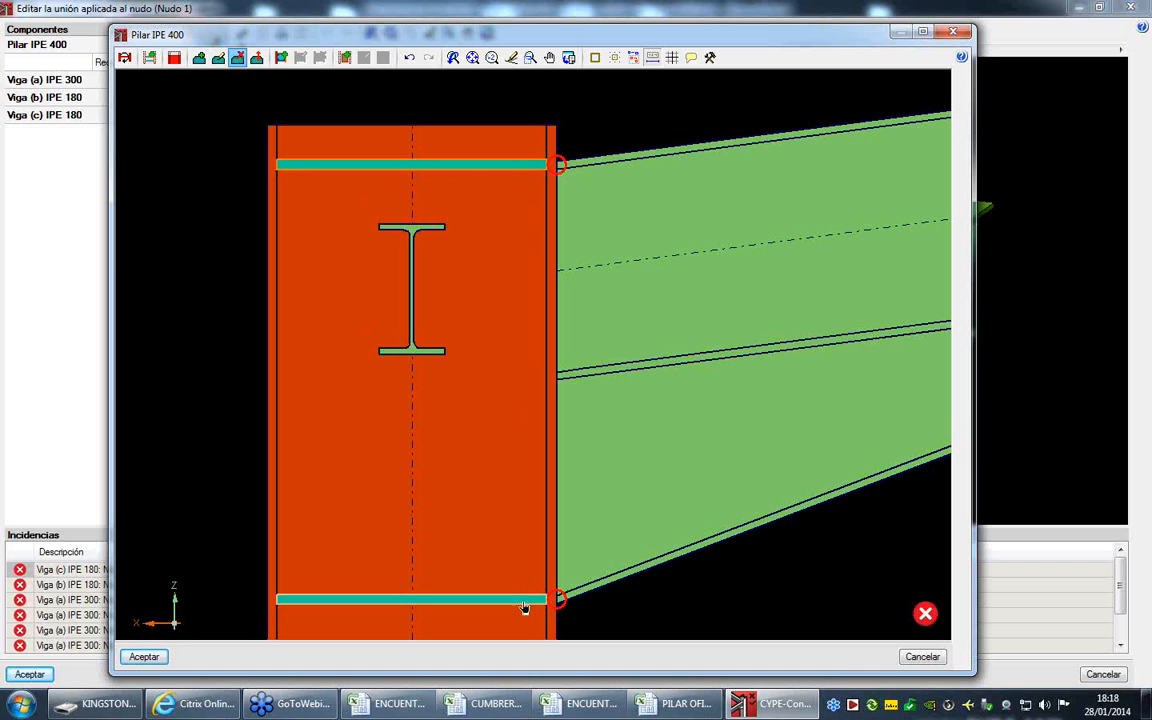
{"action": "left_click", "coordinate": [527, 600]}
- Place horizontal 14 mm S275 stiffeners on both sides of Pilar IPE 400, at Viga (a)'s upper flange and the haunch's lower flange
{"action": "left_click", "coordinate": [199, 57]}
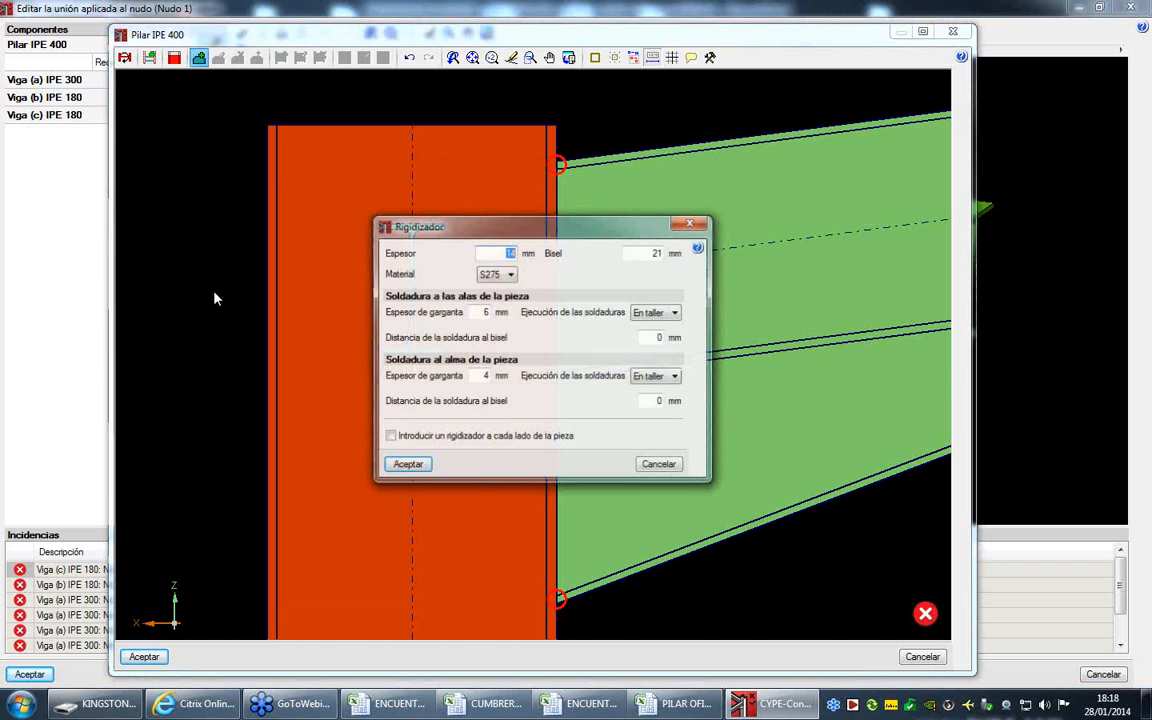
{"action": "left_click", "coordinate": [404, 466]}
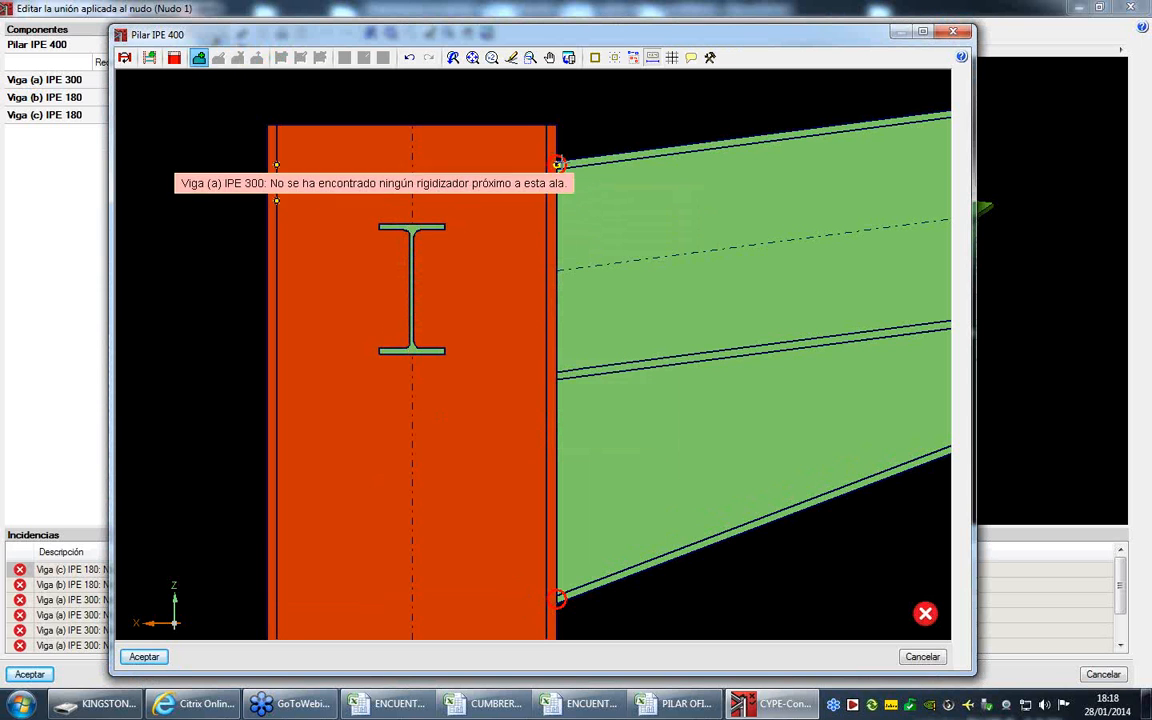
{"action": "left_click", "coordinate": [557, 163]}
{"action": "left_click", "coordinate": [276, 164]}
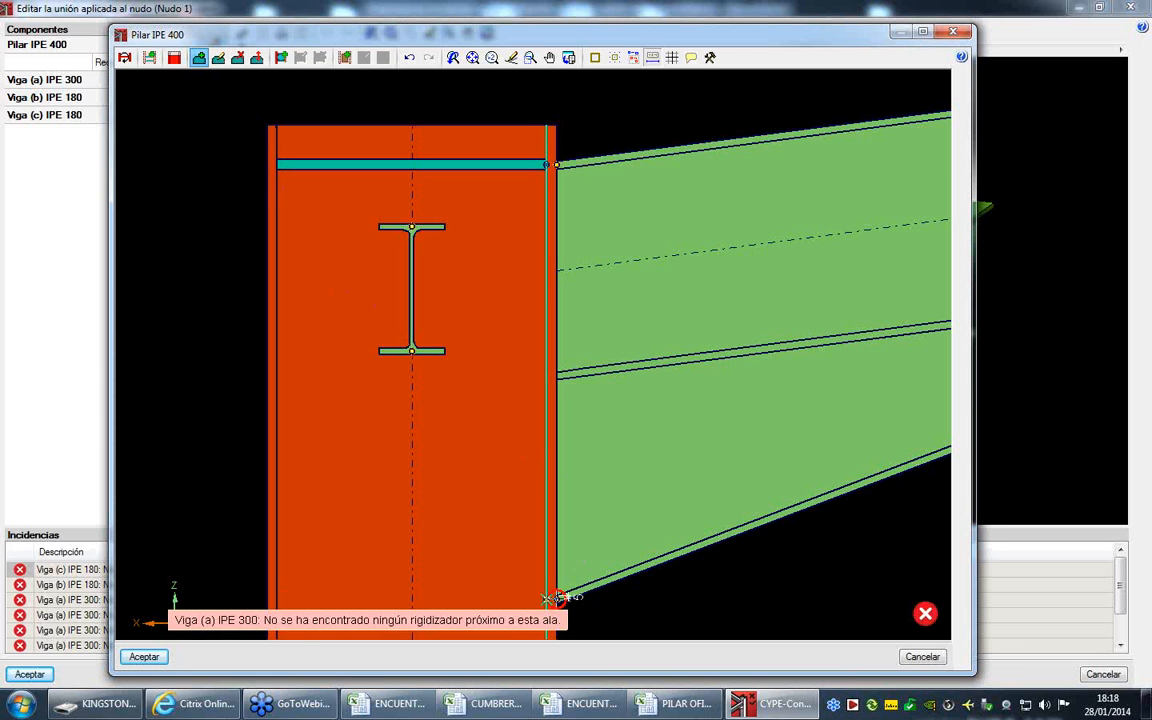
{"action": "left_click", "coordinate": [557, 598]}
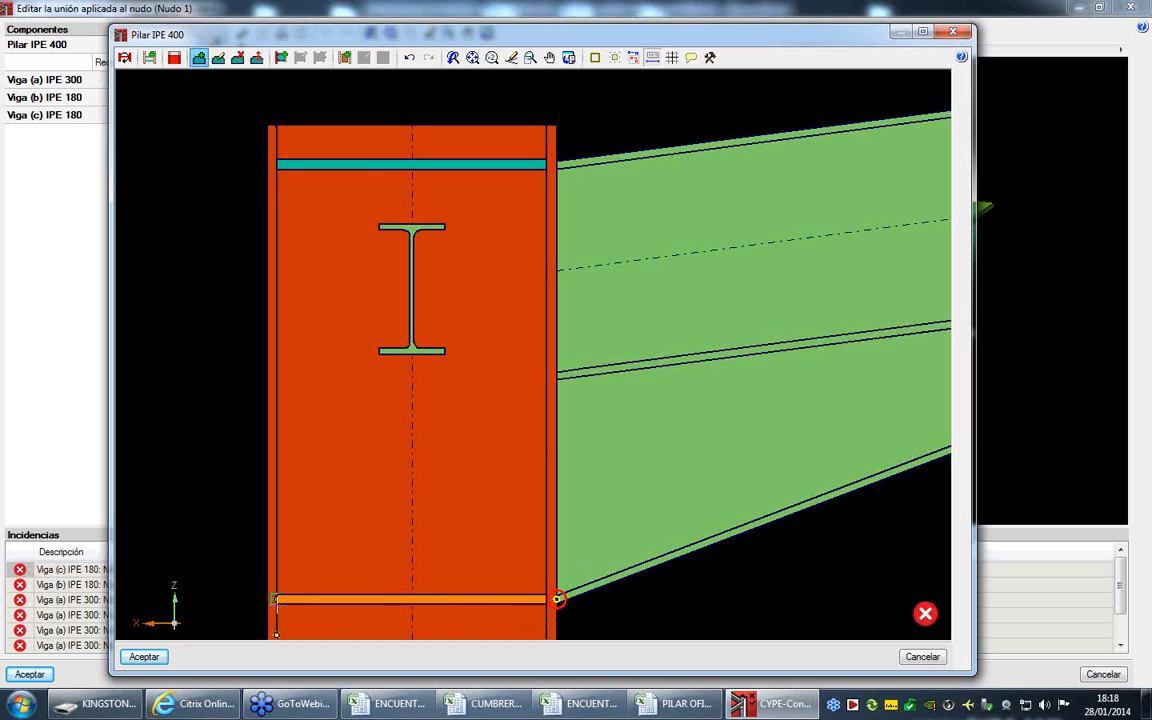
{"action": "left_click", "coordinate": [276, 598]}
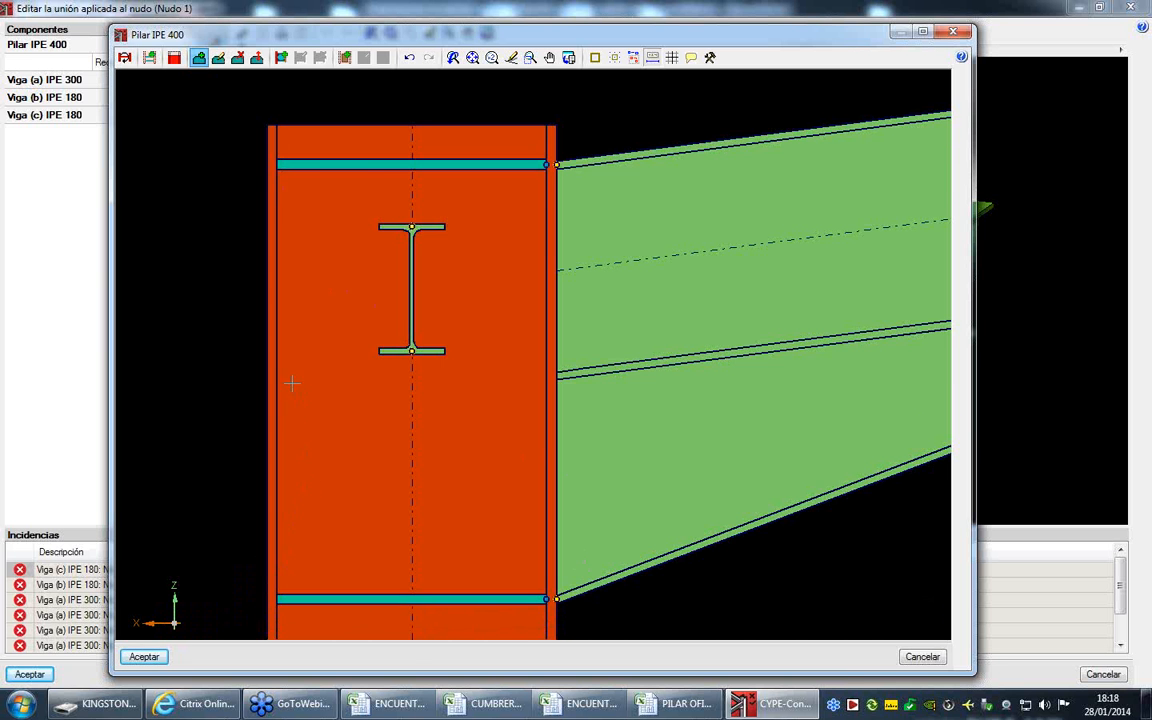
{"action": "scroll", "coordinate": [293, 385], "scroll_direction": "down", "scroll_amount": 3}
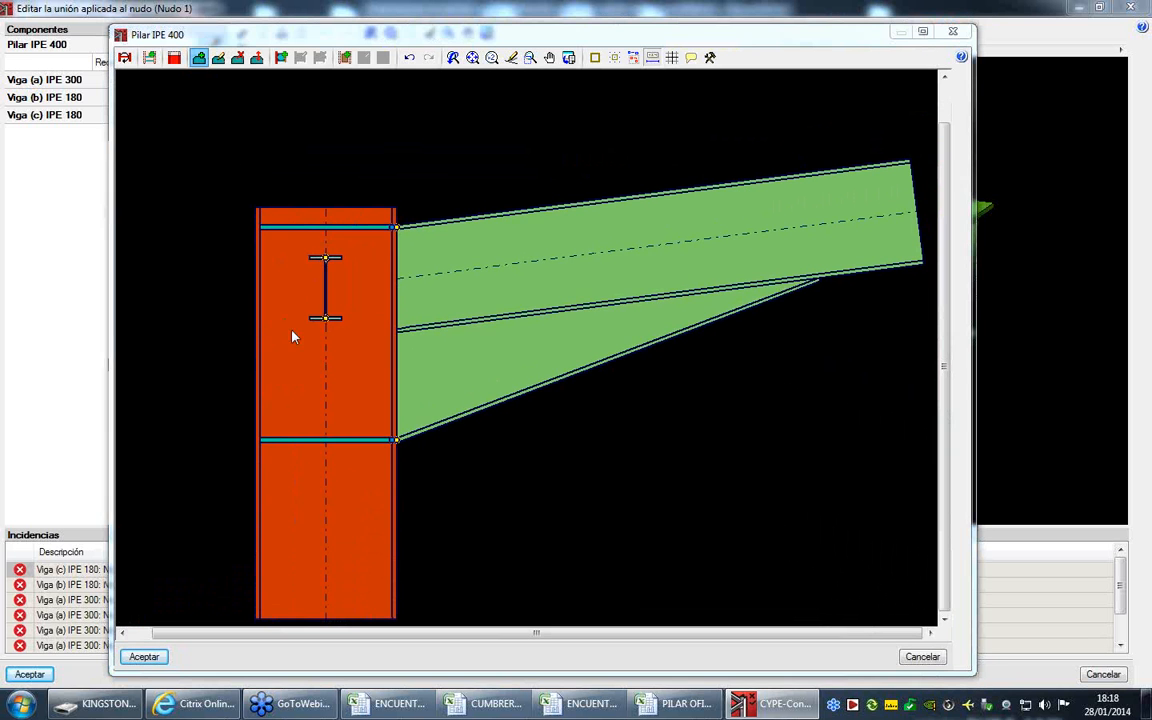
{"action": "left_click", "coordinate": [293, 337]}
{"action": "left_click", "coordinate": [407, 464]}
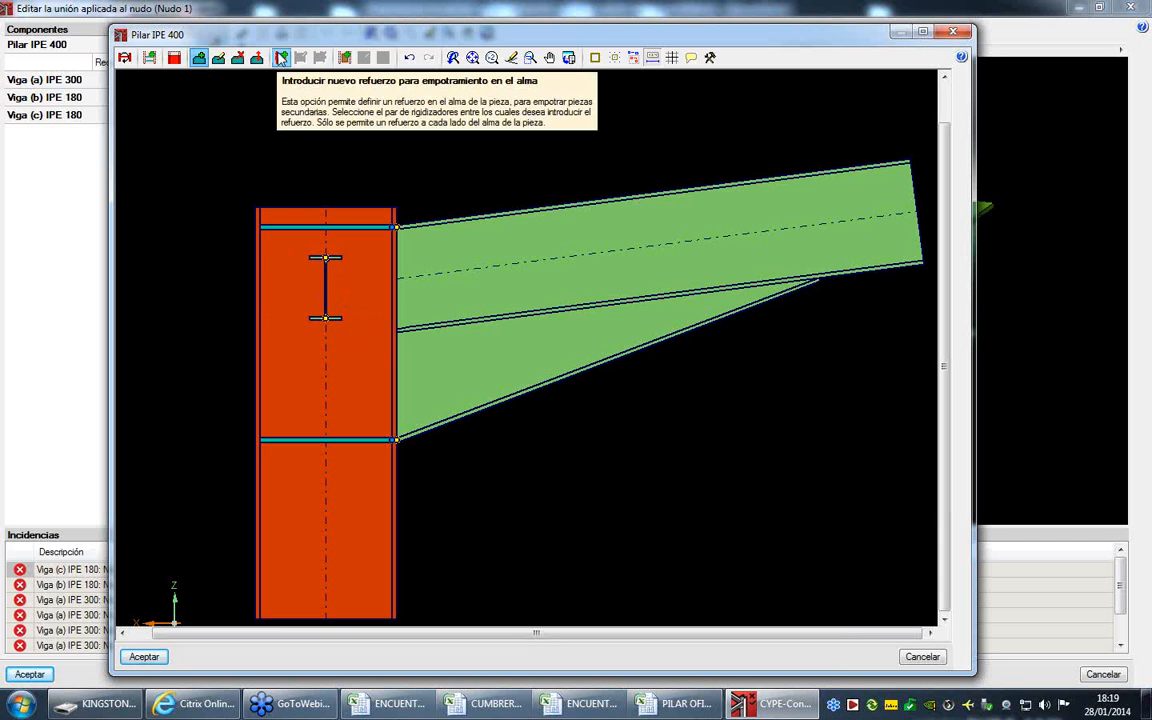
- Add an S275 web reinforcement plate with a 4 mm weld throat between the two stiffeners and accept the column's edits
{"action": "left_click", "coordinate": [345, 58]}
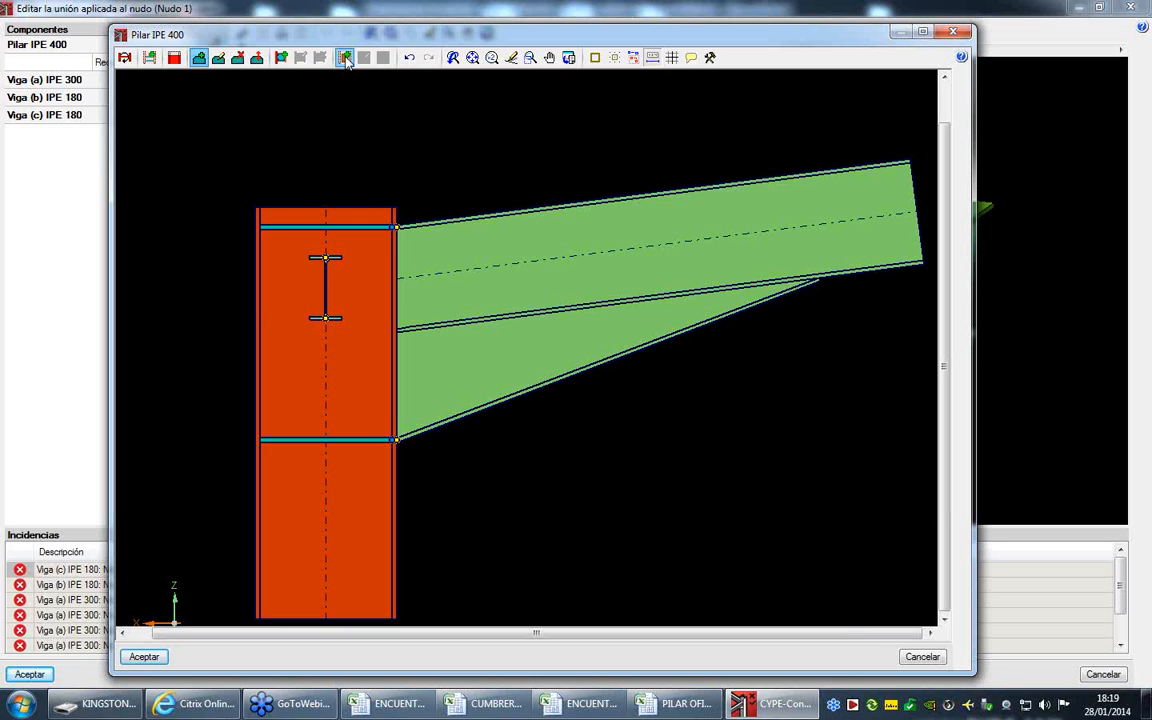
{"action": "left_click", "coordinate": [322, 227]}
{"action": "left_click", "coordinate": [336, 440]}
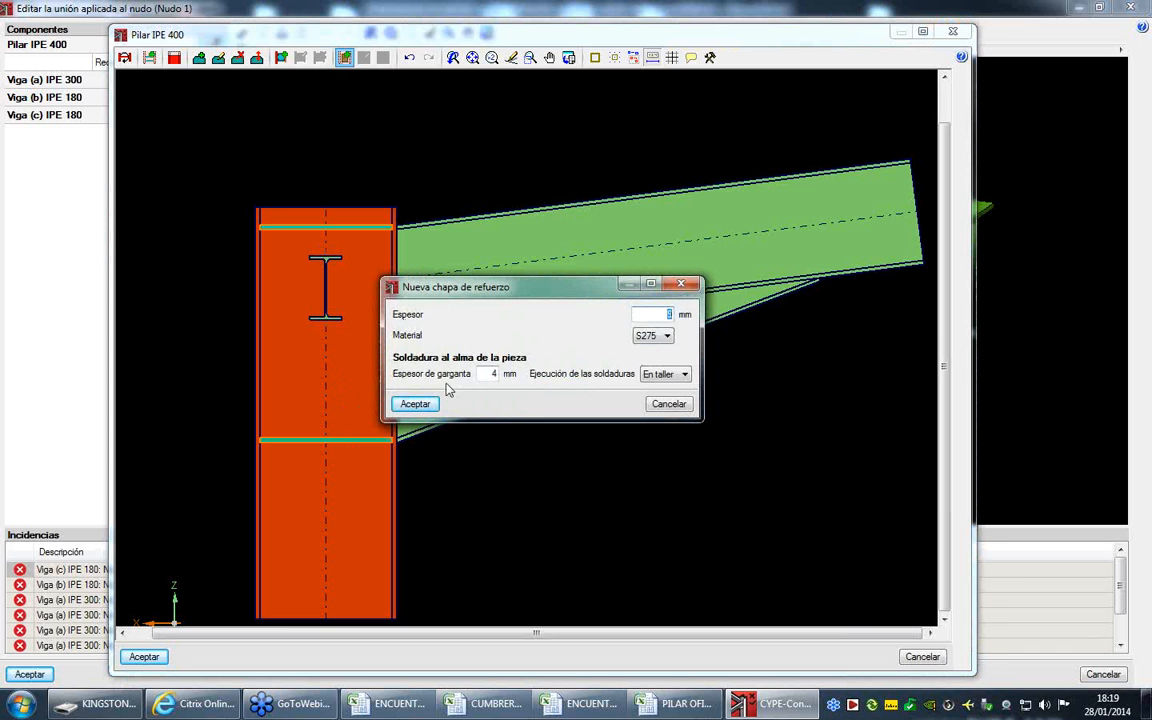
{"action": "left_click", "coordinate": [400, 407]}
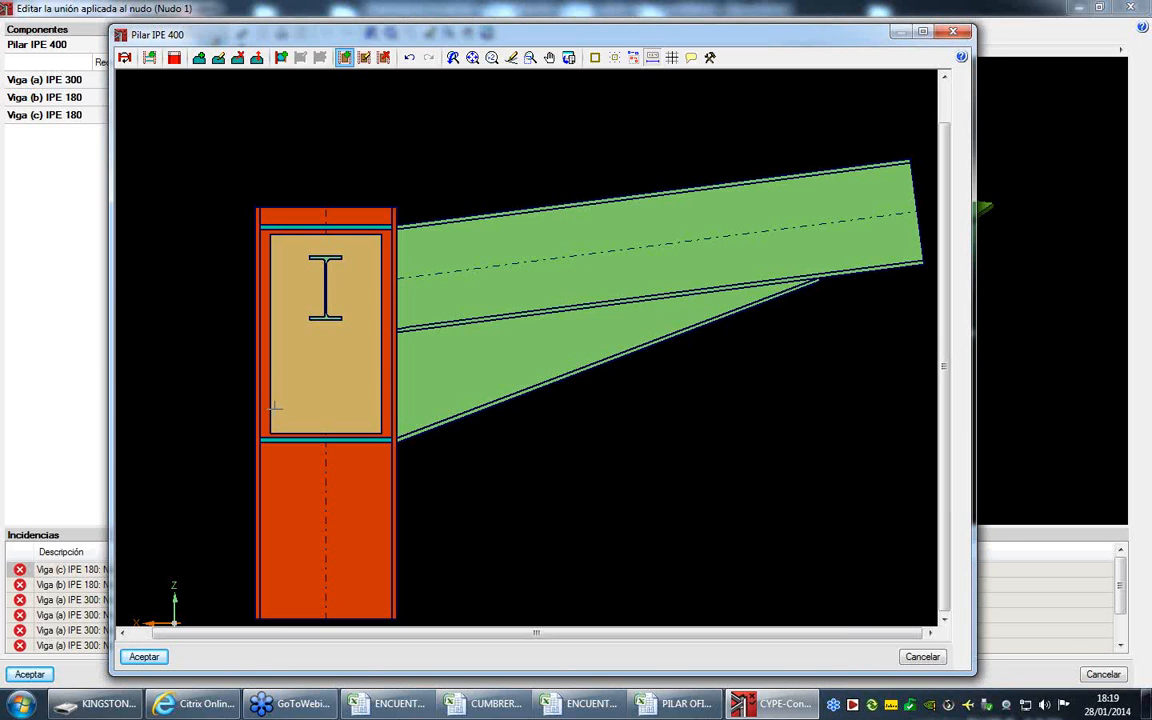
{"action": "left_click", "coordinate": [144, 656]}
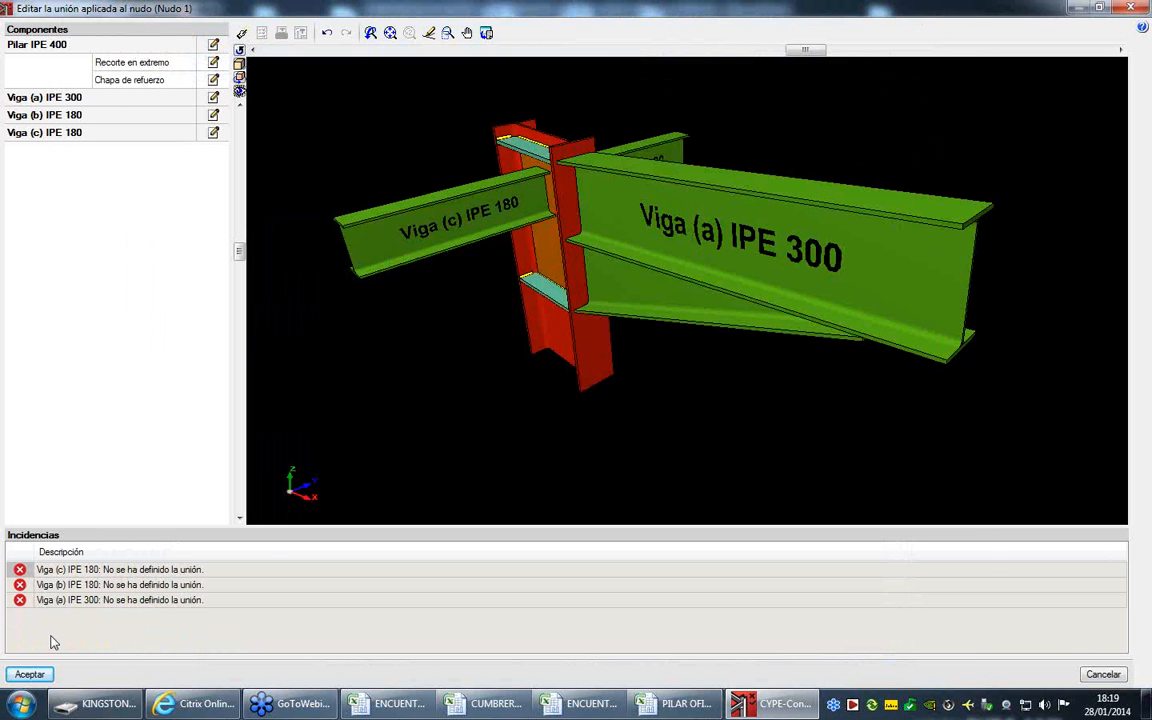
- Examine the reinforced column in 3D and the reinforcement plate's properties, both from the component list and in the column editor
{"action": "left_click_drag", "start_coordinate": [433, 441], "coordinate": [297, 189]}
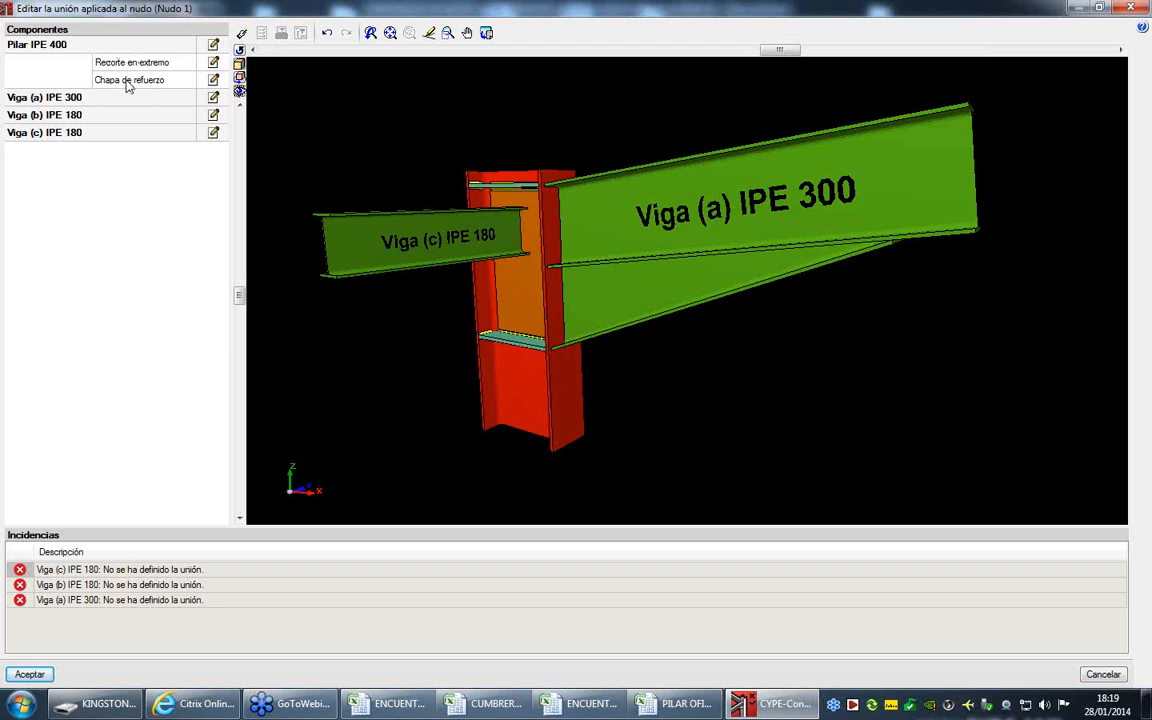
{"action": "left_click", "coordinate": [213, 80]}
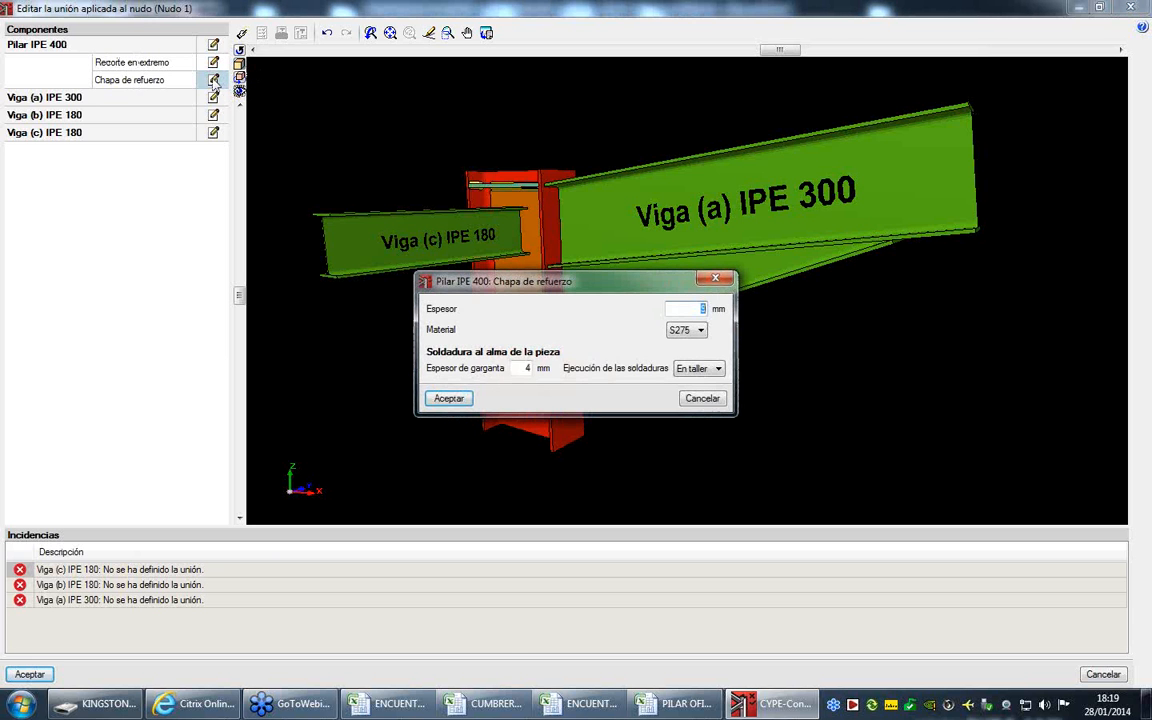
{"action": "left_click", "coordinate": [685, 397]}
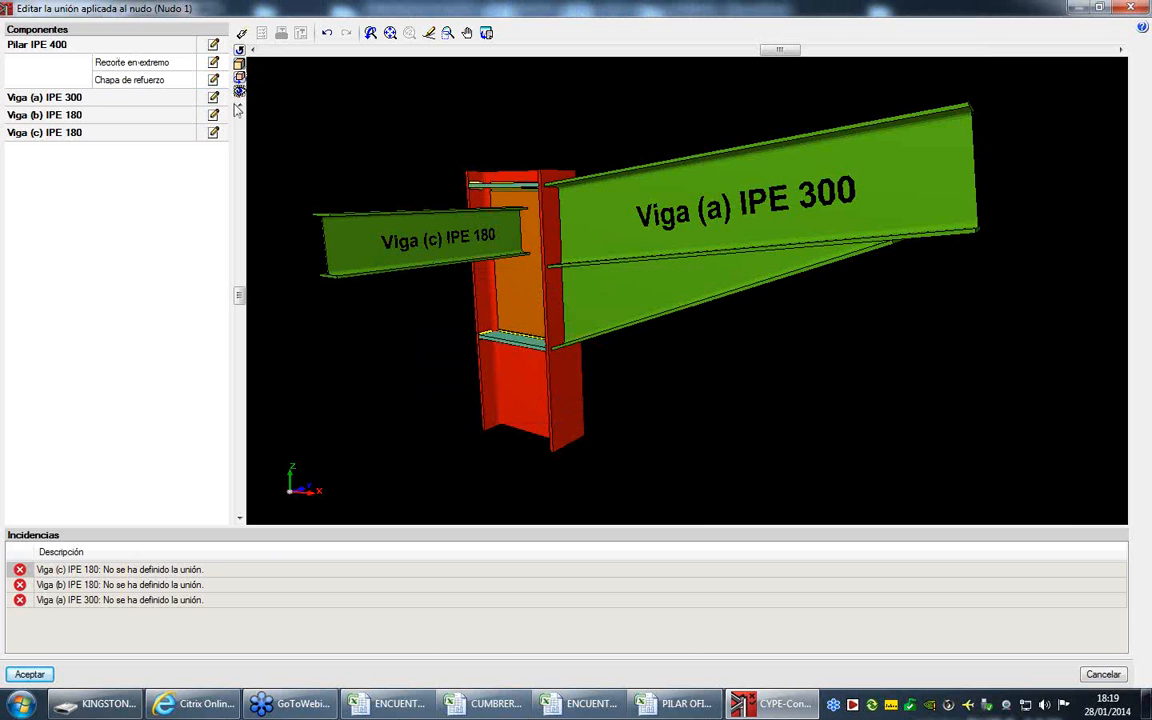
{"action": "left_click", "coordinate": [214, 46]}
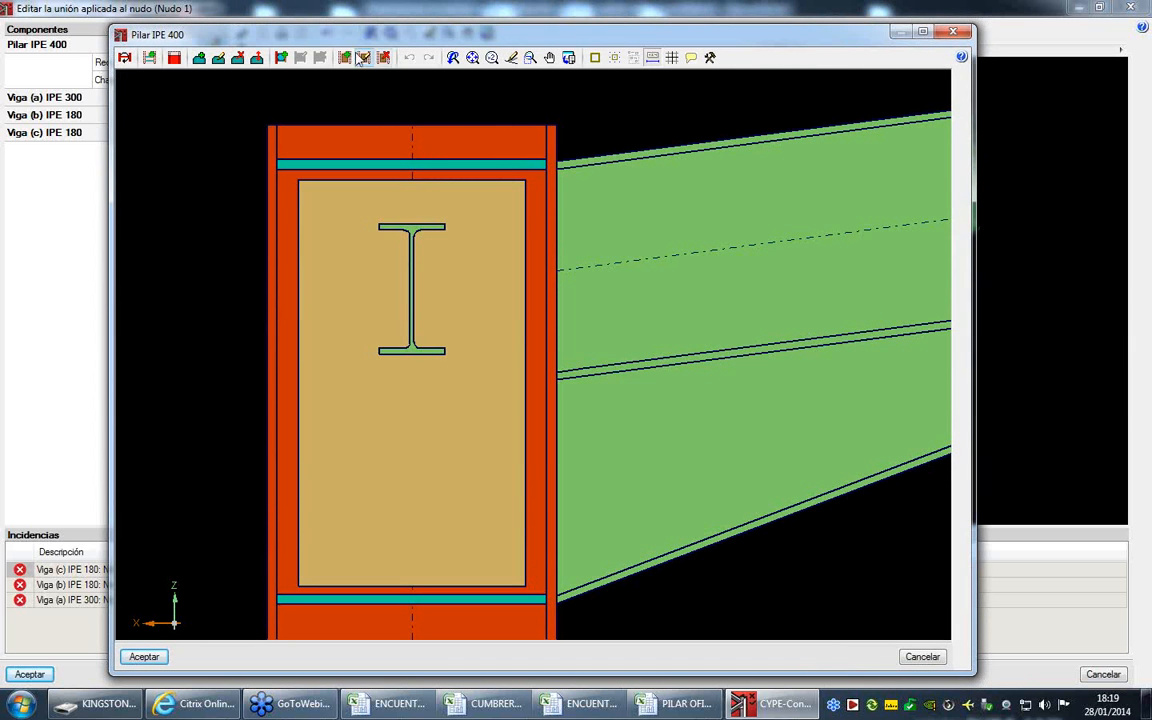
{"action": "left_click", "coordinate": [365, 57]}
{"action": "left_click", "coordinate": [420, 192]}
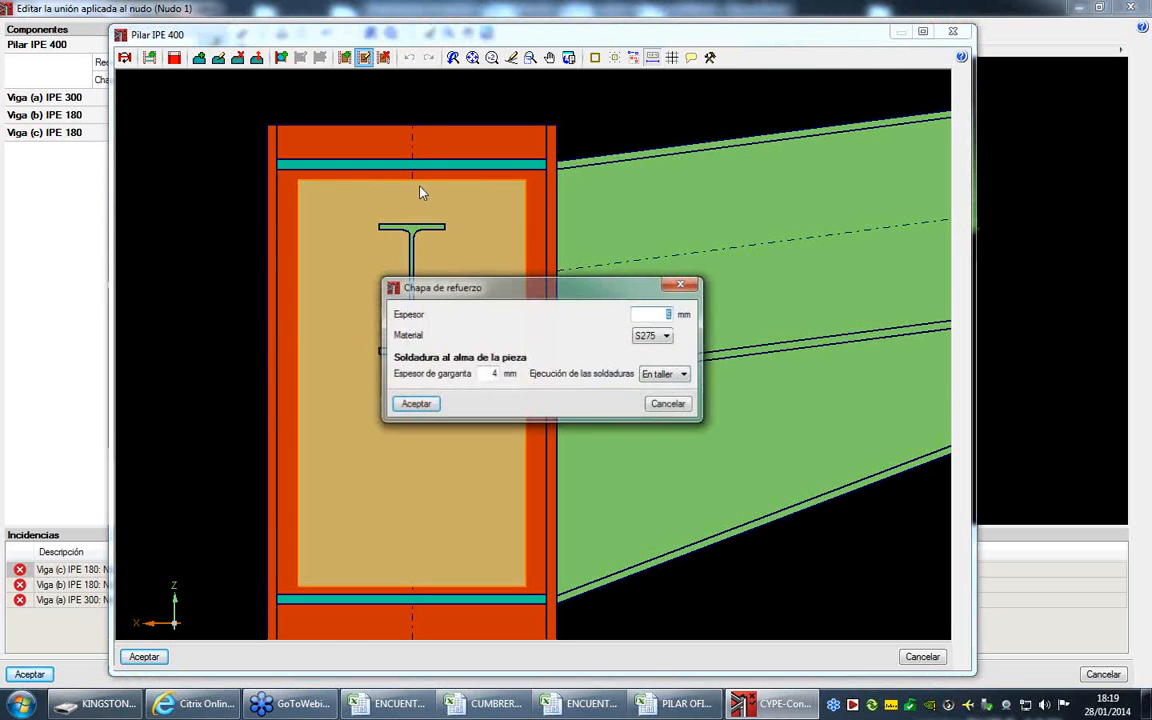
{"action": "left_click", "coordinate": [674, 407]}
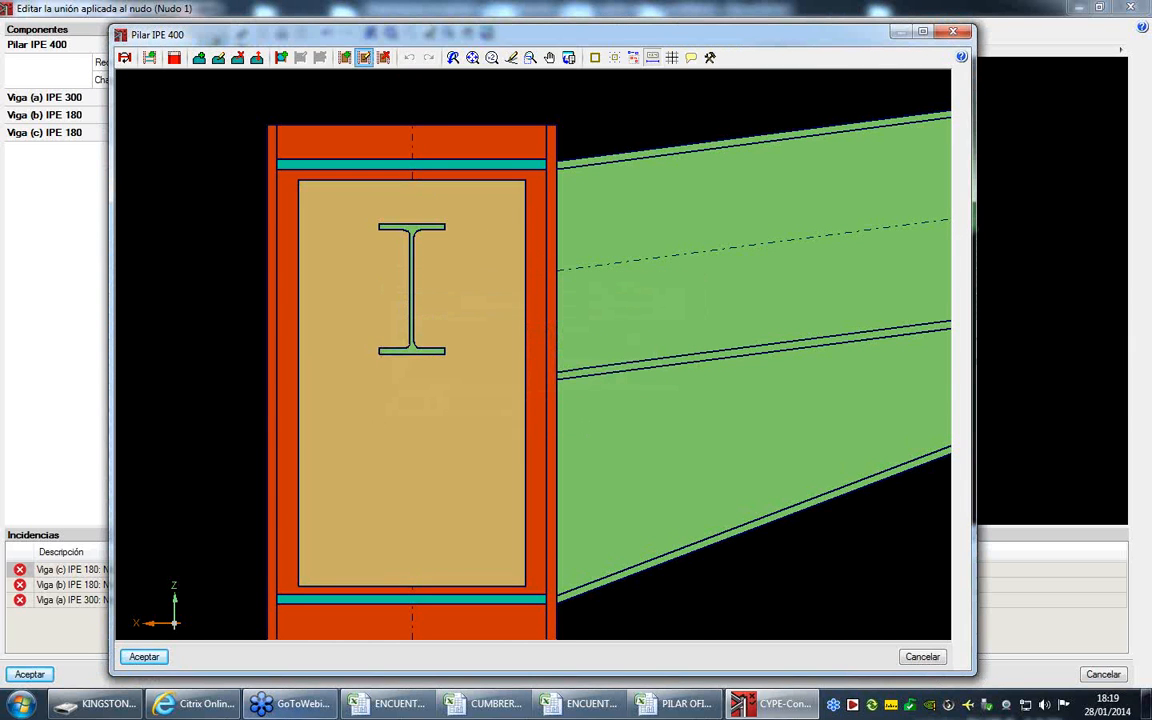
{"action": "left_click", "coordinate": [144, 656]}
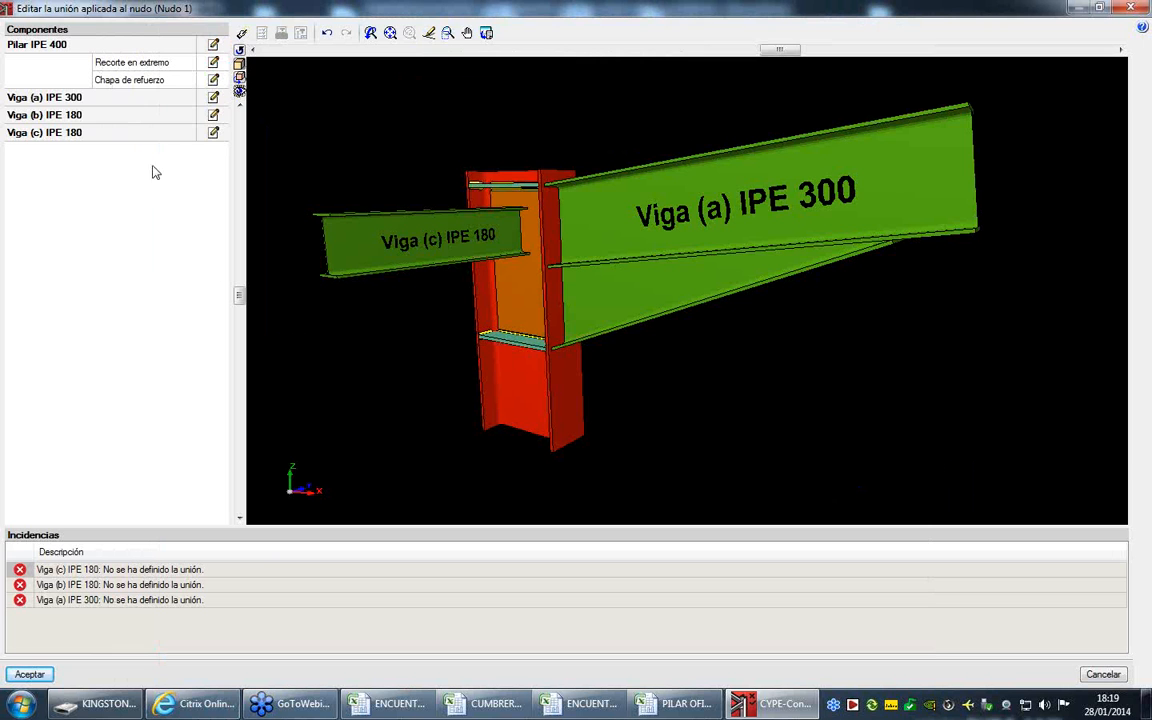
- Give Viga (a) IPE 300 a bolted connection with the Mediante chapa frontal option and open the front plate for editing
{"action": "left_click", "coordinate": [213, 97]}
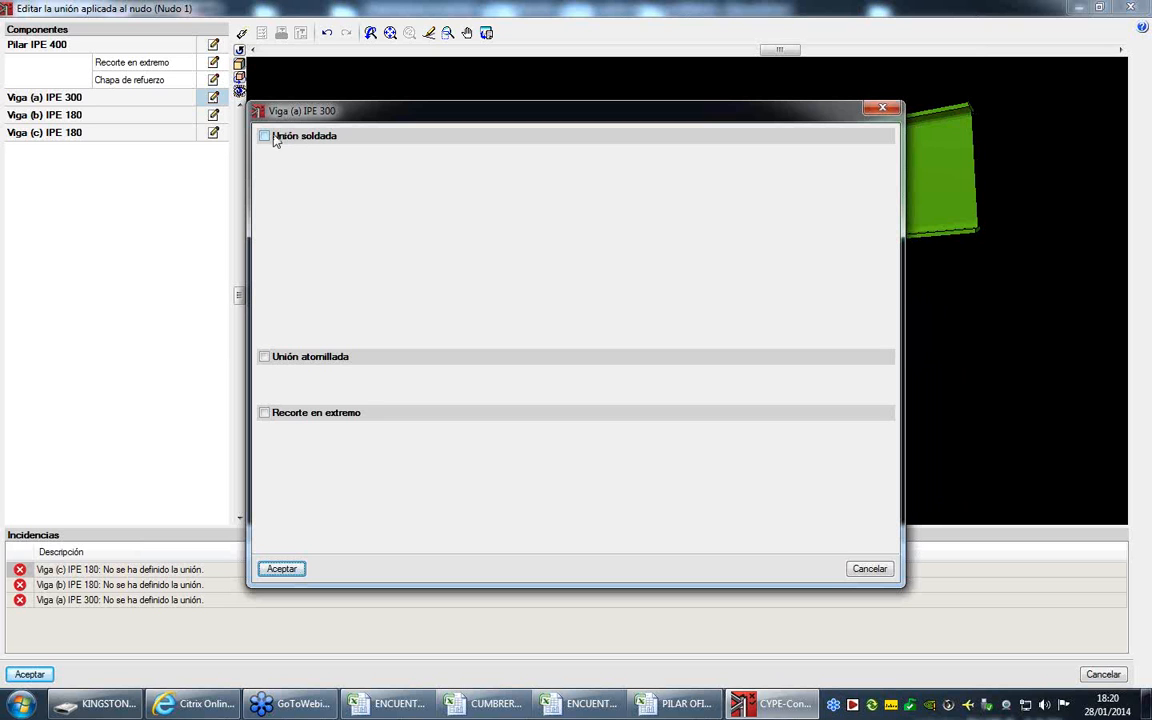
{"action": "left_click", "coordinate": [264, 357]}
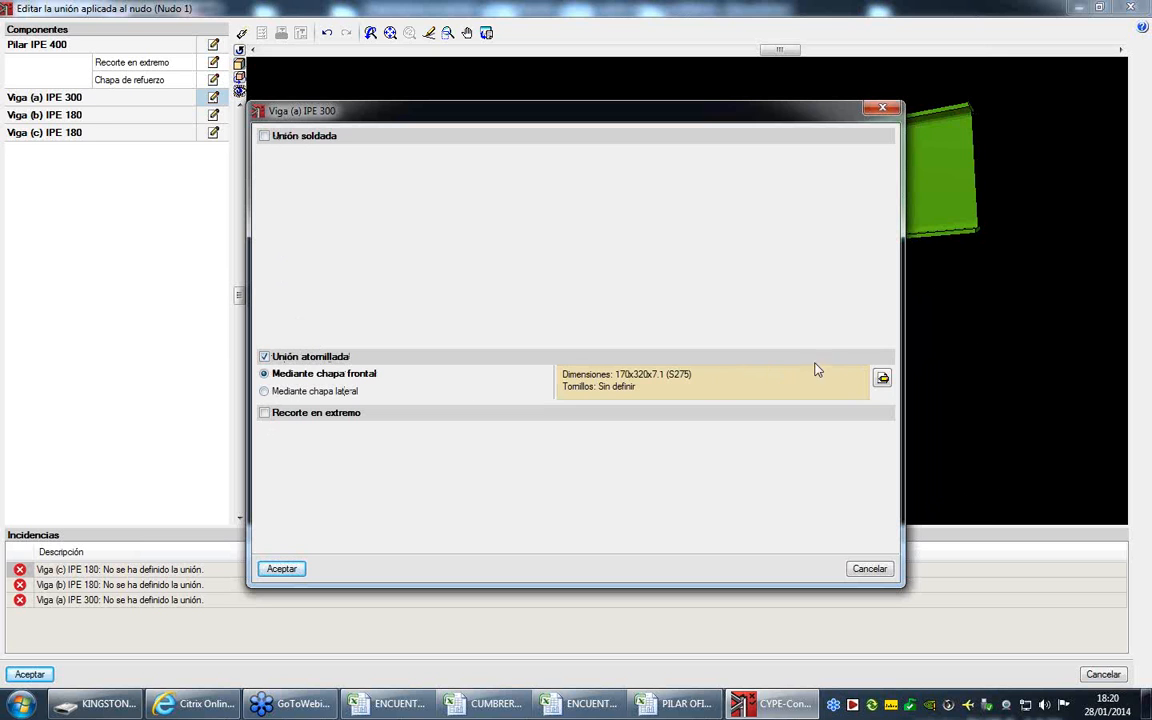
{"action": "left_click", "coordinate": [882, 380]}
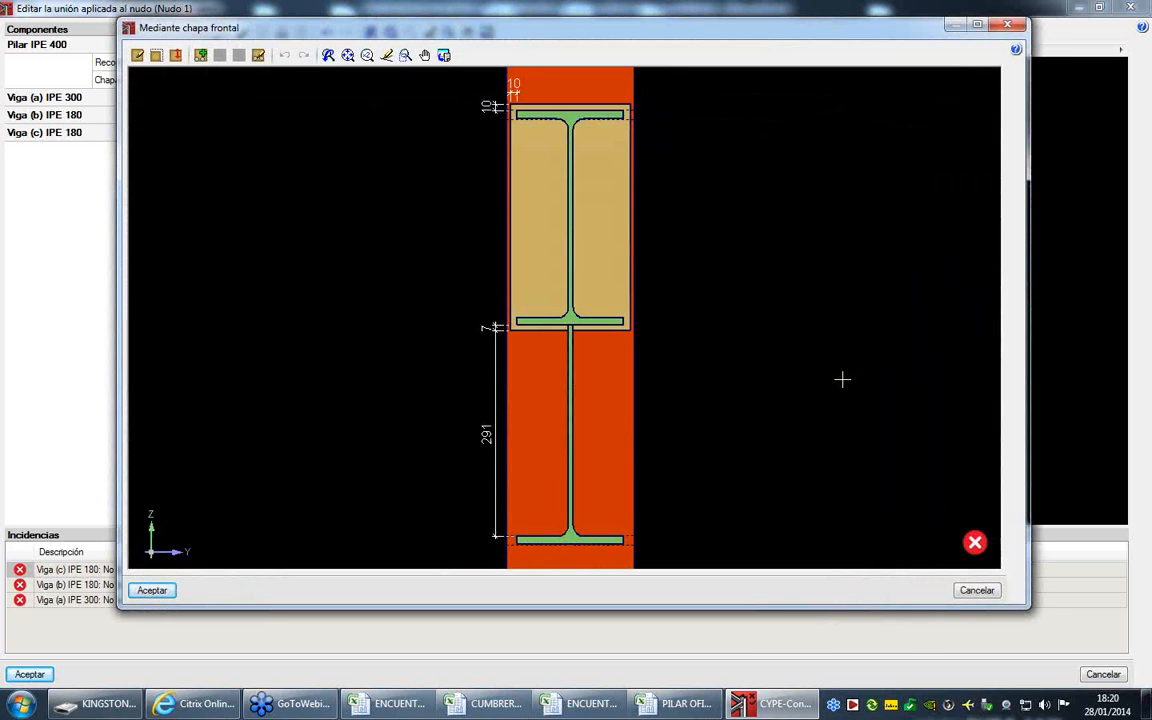
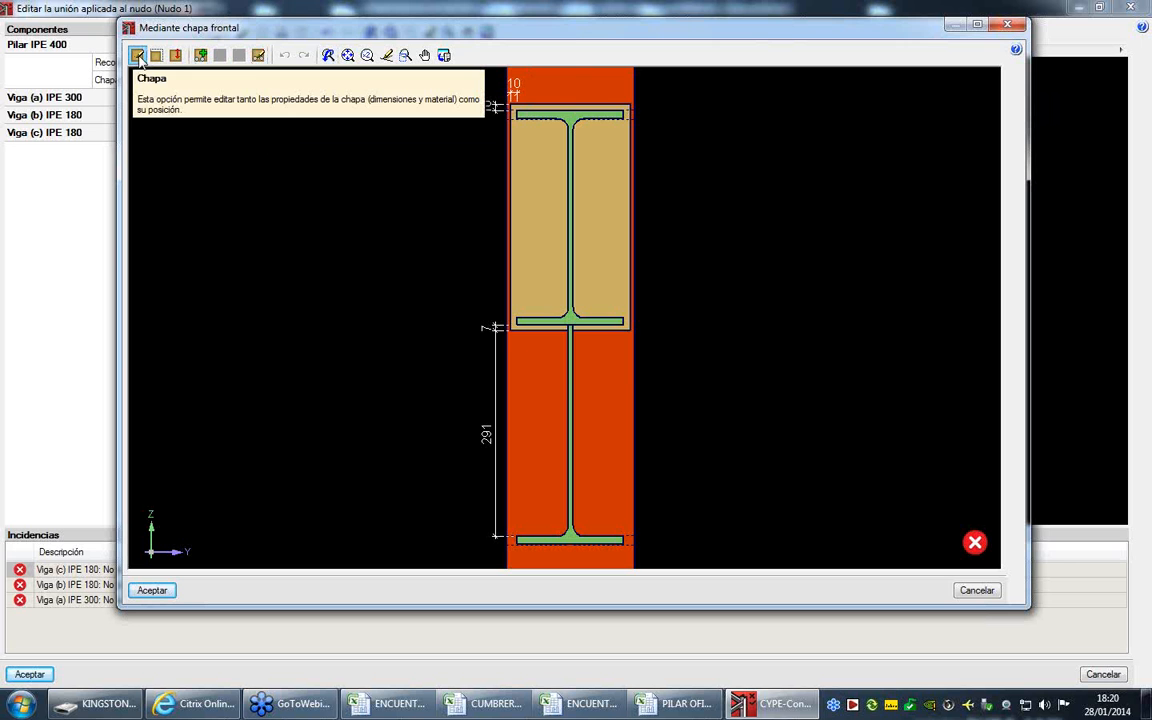
- Set the front plate's height to 640 mm and its upper overhang to 14 mm
{"action": "left_click", "coordinate": [137, 56]}
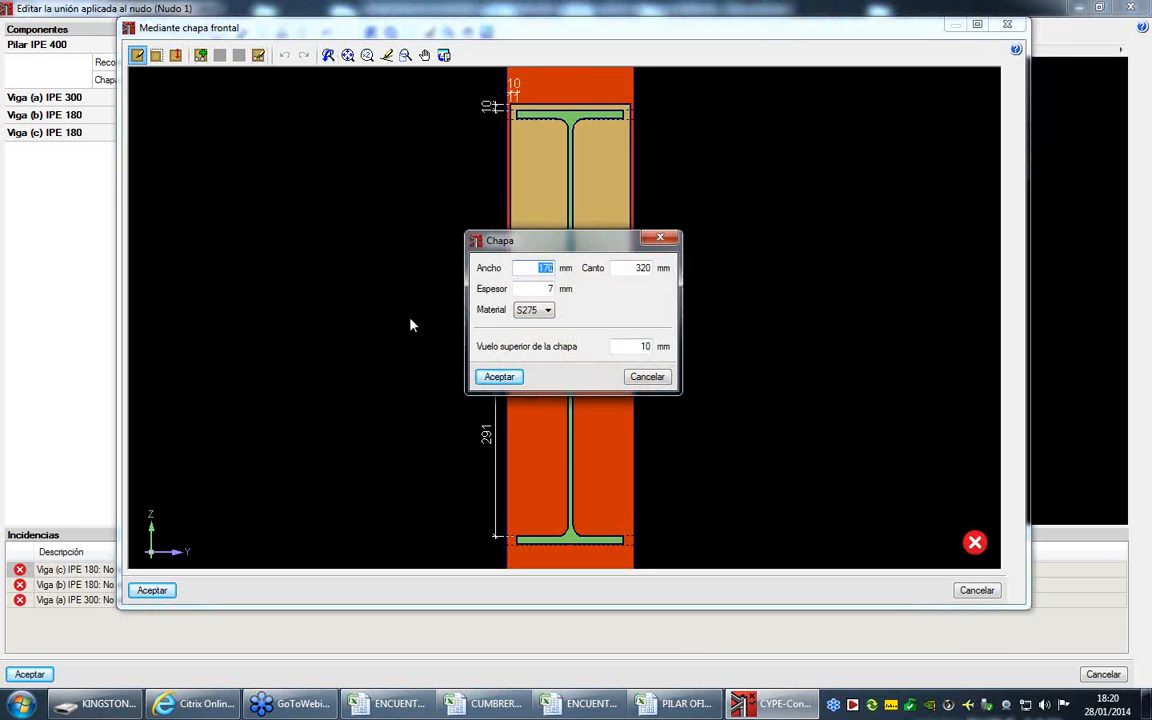
{"action": "double_click", "coordinate": [641, 268]}
{"action": "type", "text": "640"}
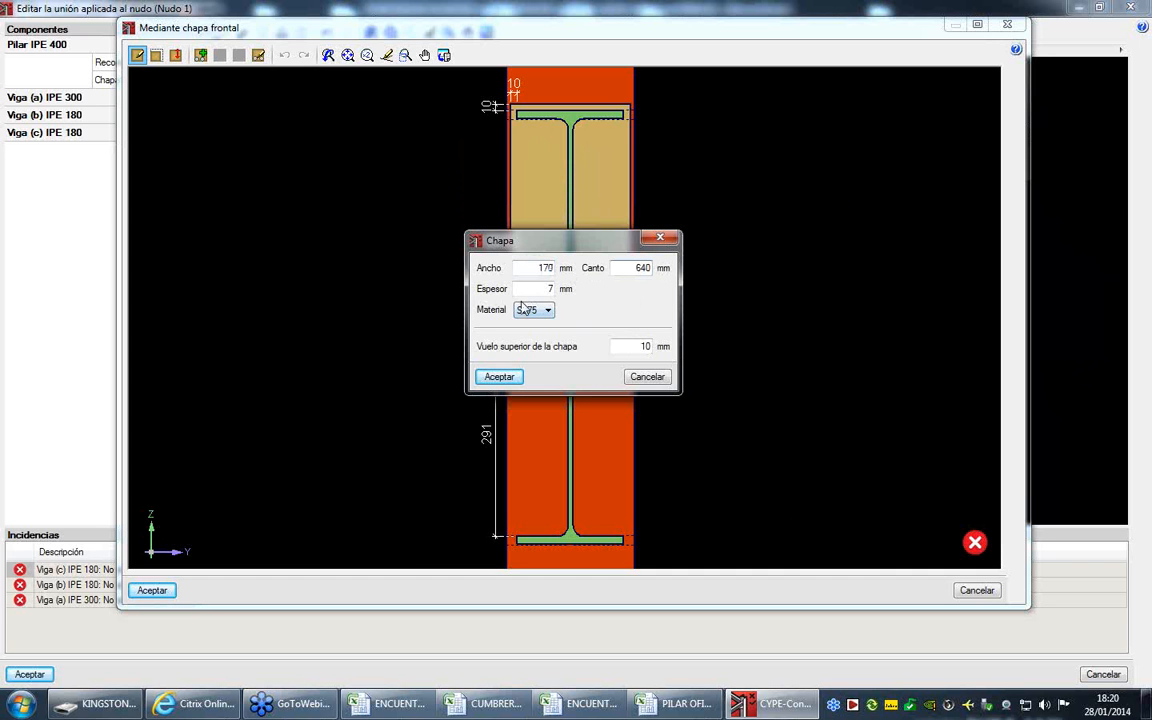
{"action": "double_click", "coordinate": [645, 347]}
{"action": "type", "text": "14"}
{"action": "key", "text": "Return"}
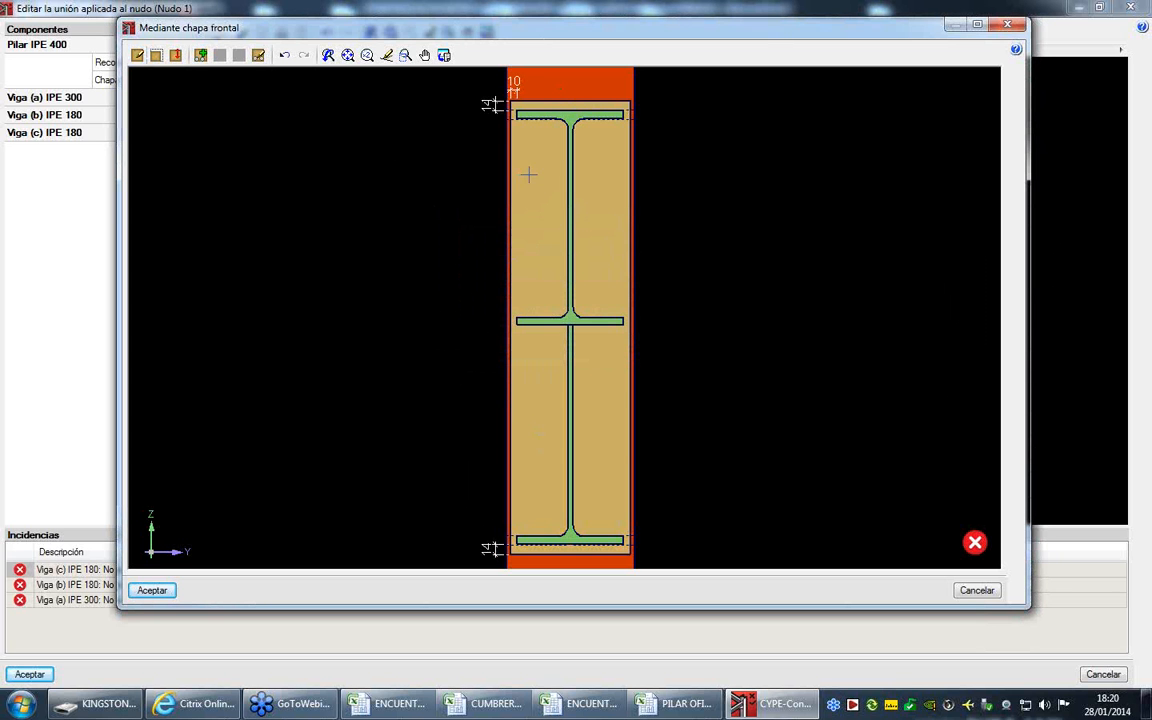
{"action": "left_click", "coordinate": [157, 56]}
{"action": "left_click", "coordinate": [571, 560]}
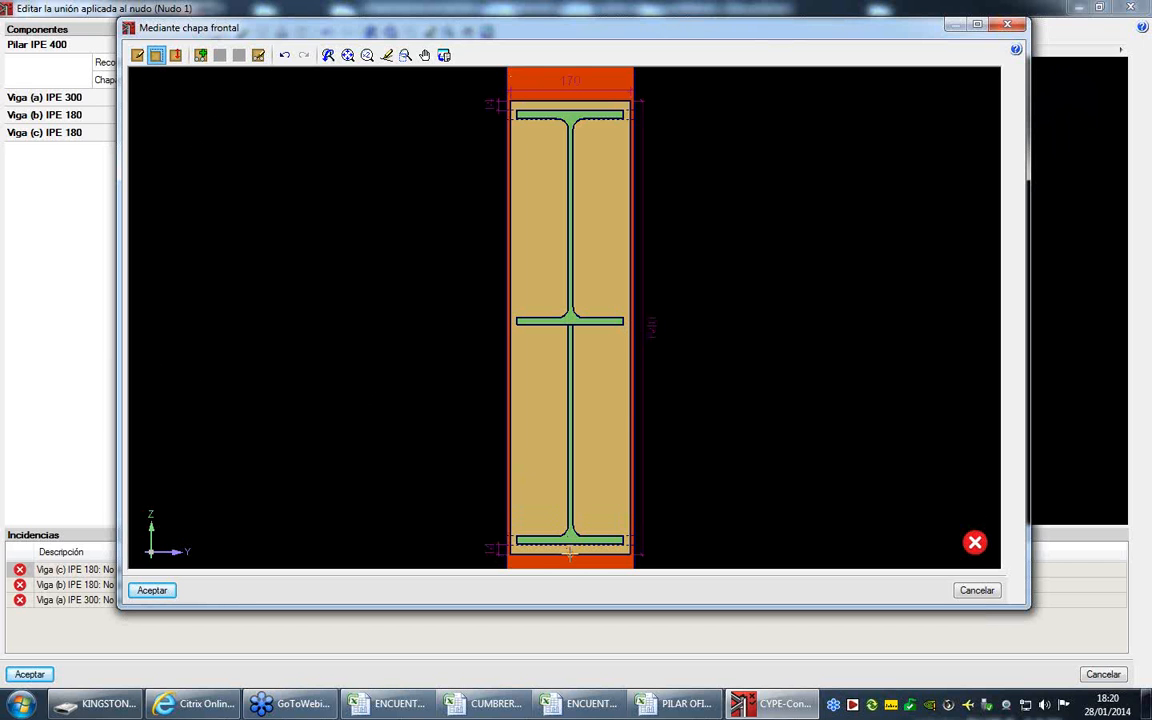
{"action": "right_click", "coordinate": [590, 421]}
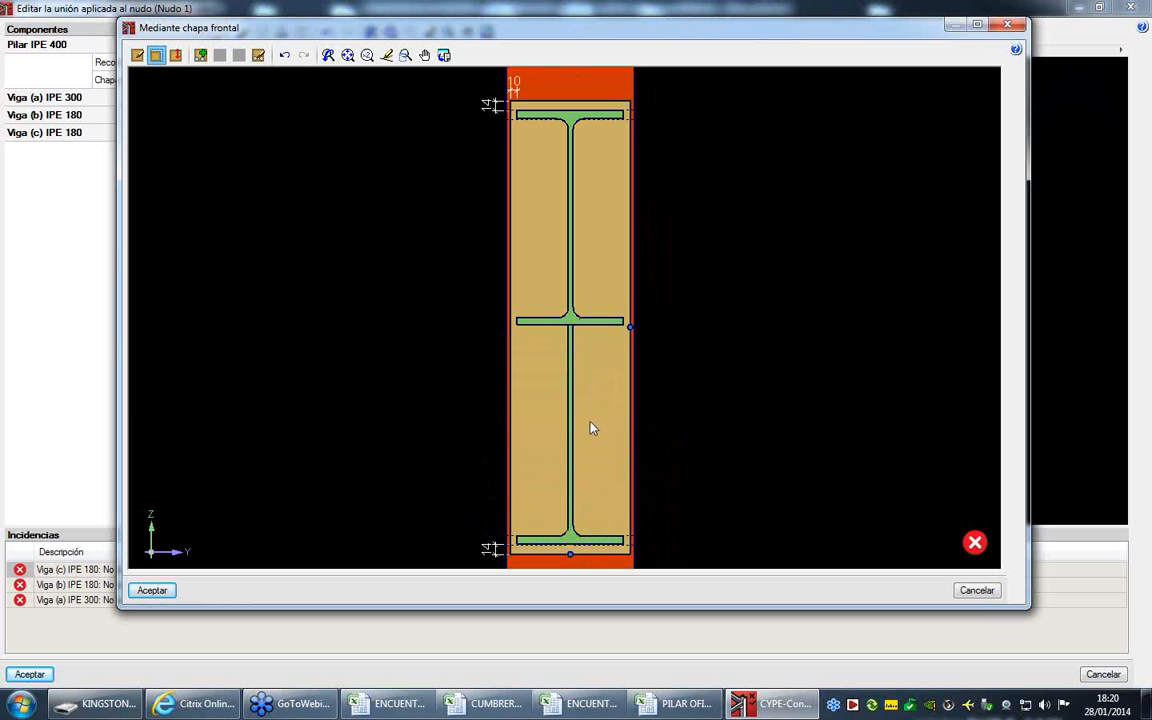
{"action": "left_click", "coordinate": [630, 328]}
{"action": "right_click", "coordinate": [594, 304]}
{"action": "left_click", "coordinate": [175, 56]}
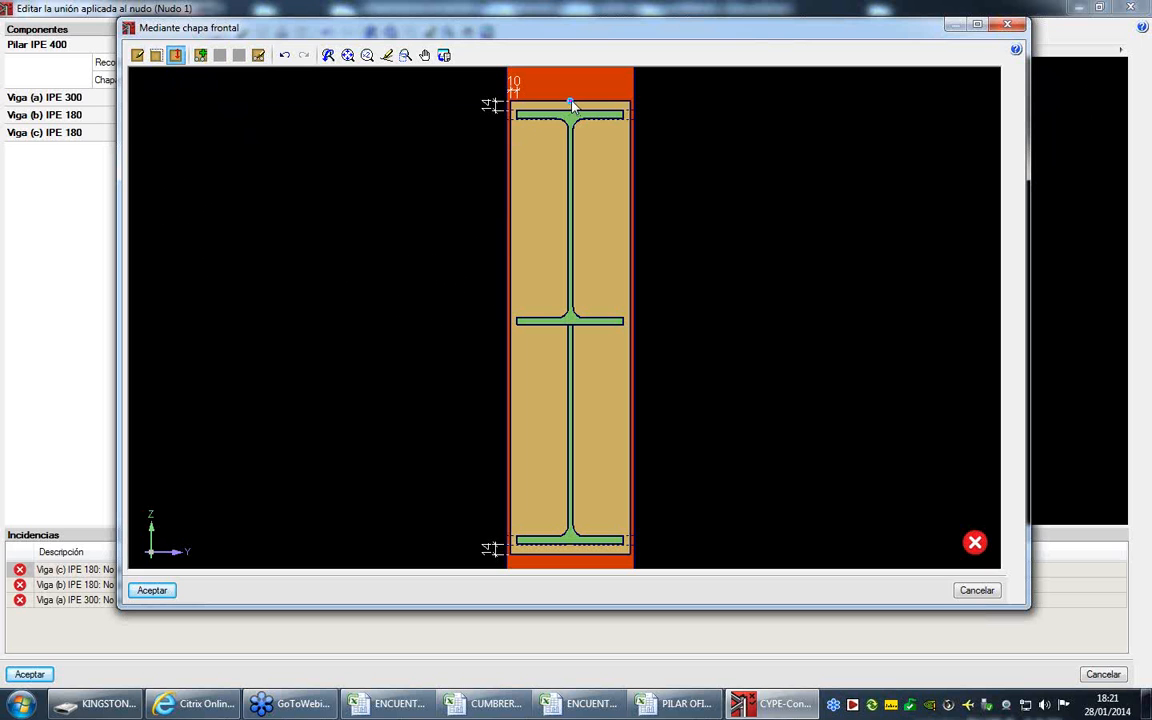
{"action": "left_click", "coordinate": [571, 102]}
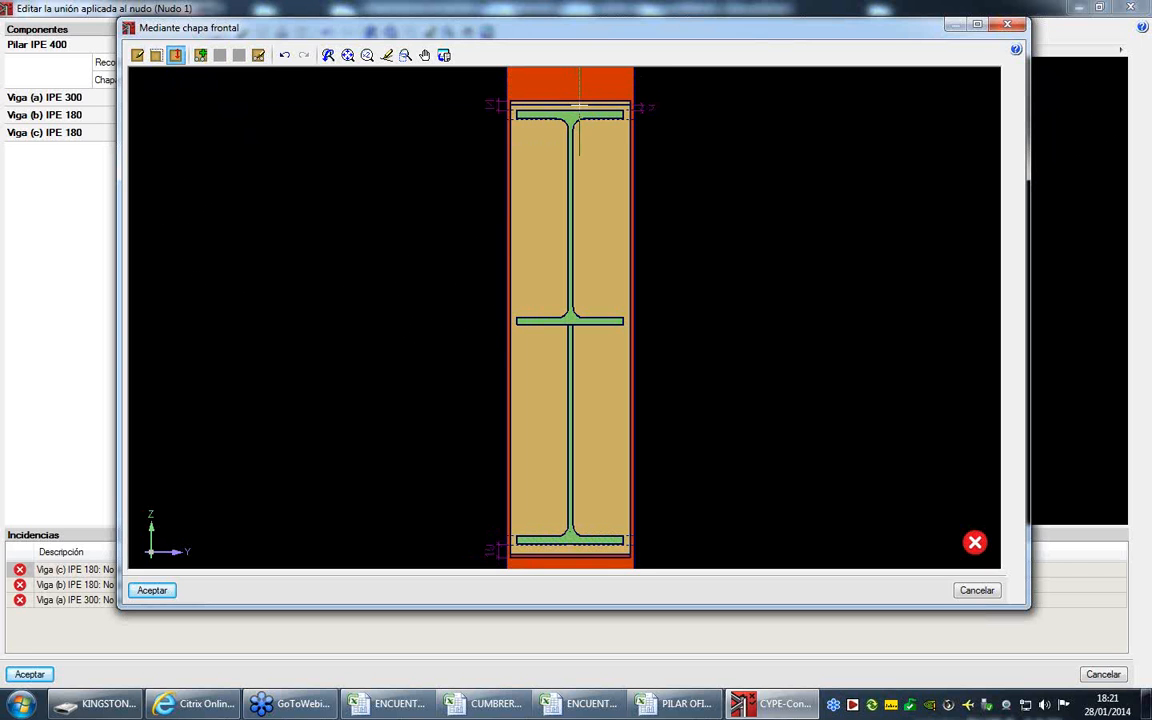
{"action": "right_click", "coordinate": [580, 106]}
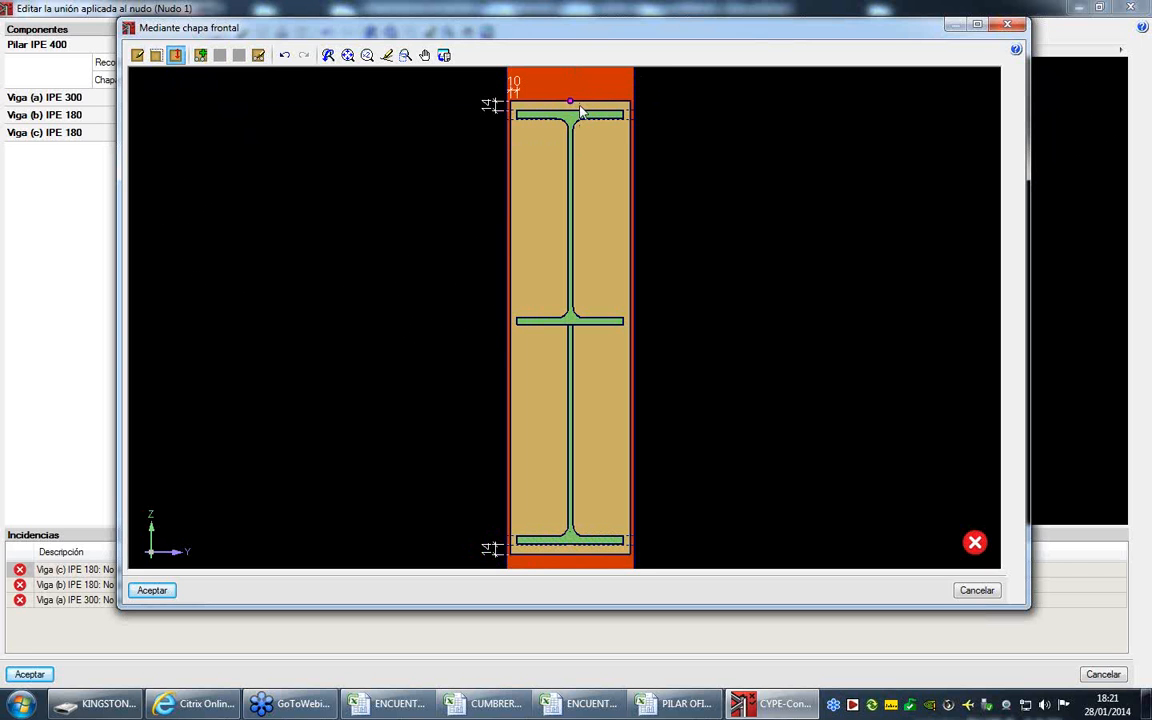
- Choose the ISO 4017 bolt series in the front plate's bolt arrangement
{"action": "left_click", "coordinate": [258, 56]}
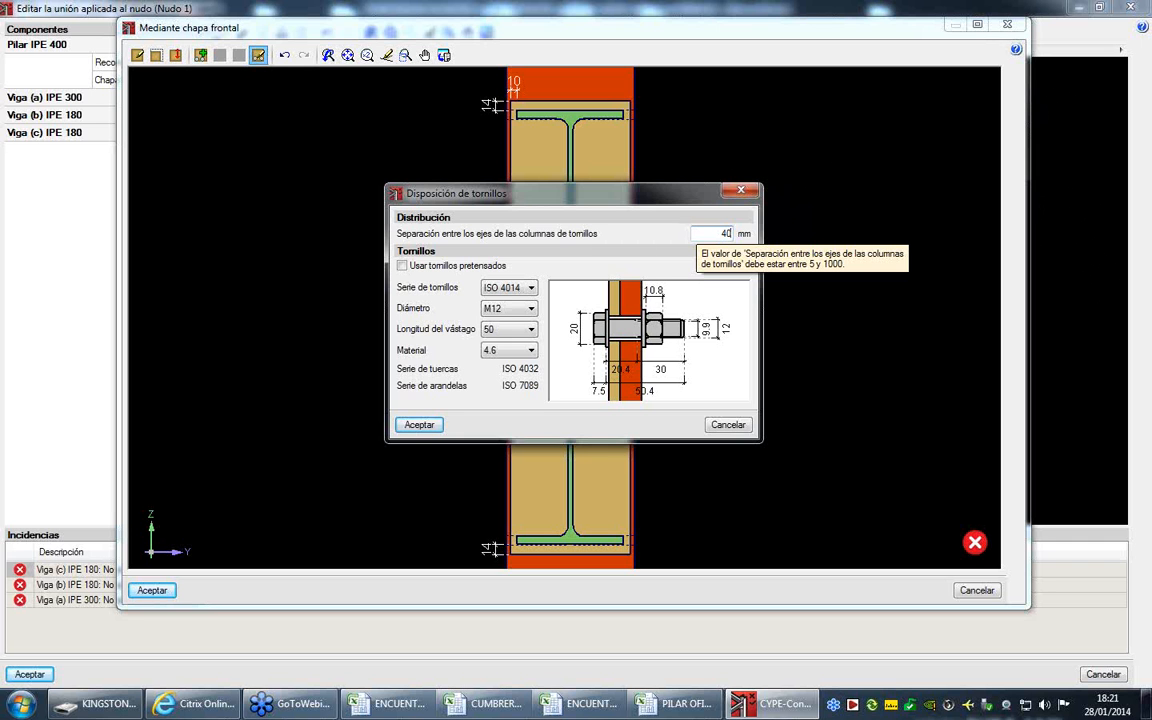
{"action": "left_click", "coordinate": [529, 288]}
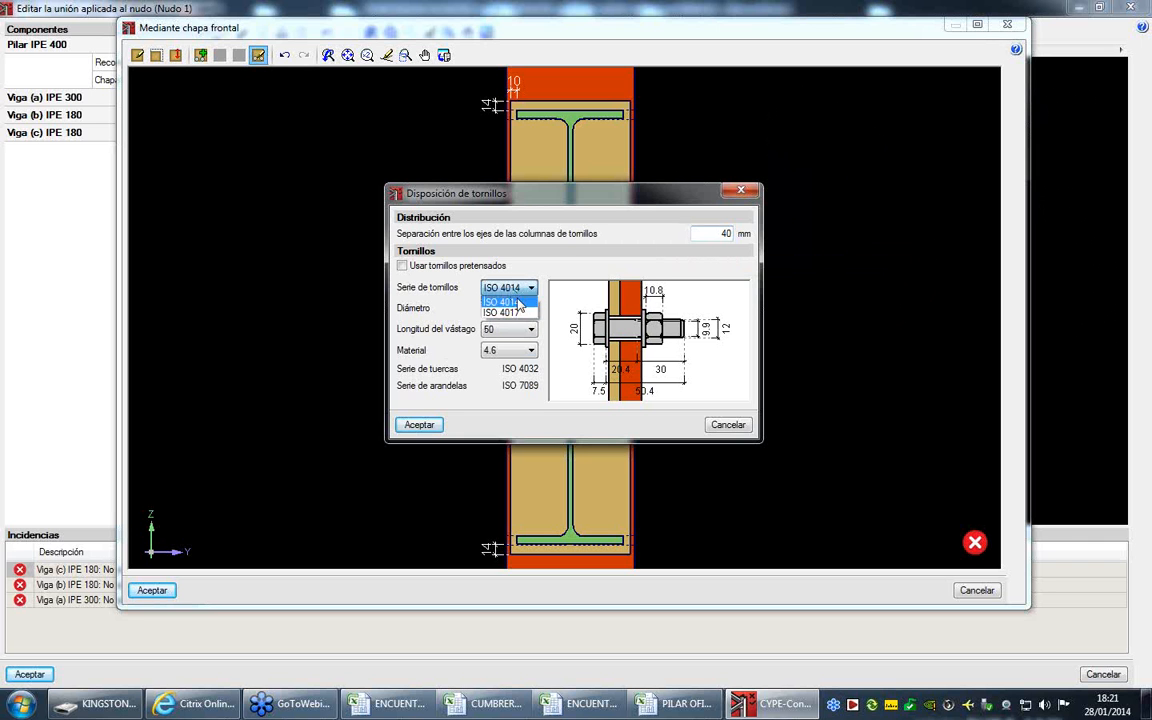
{"action": "left_click", "coordinate": [525, 313]}
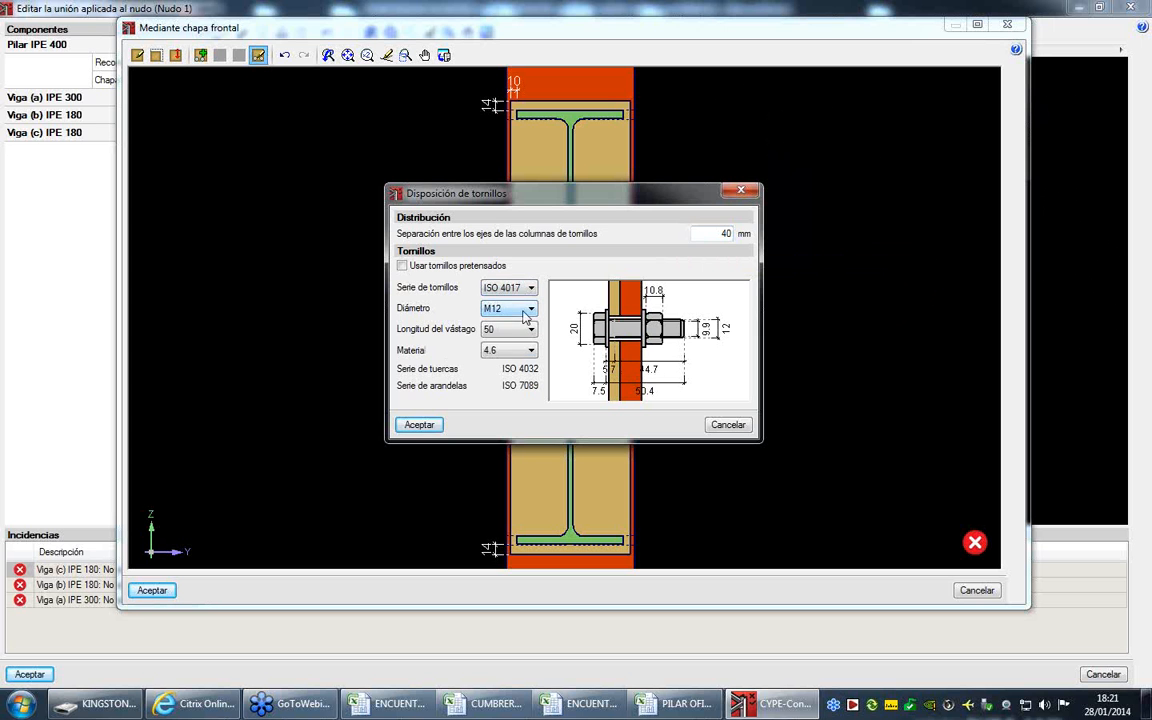
{"action": "left_click", "coordinate": [473, 268]}
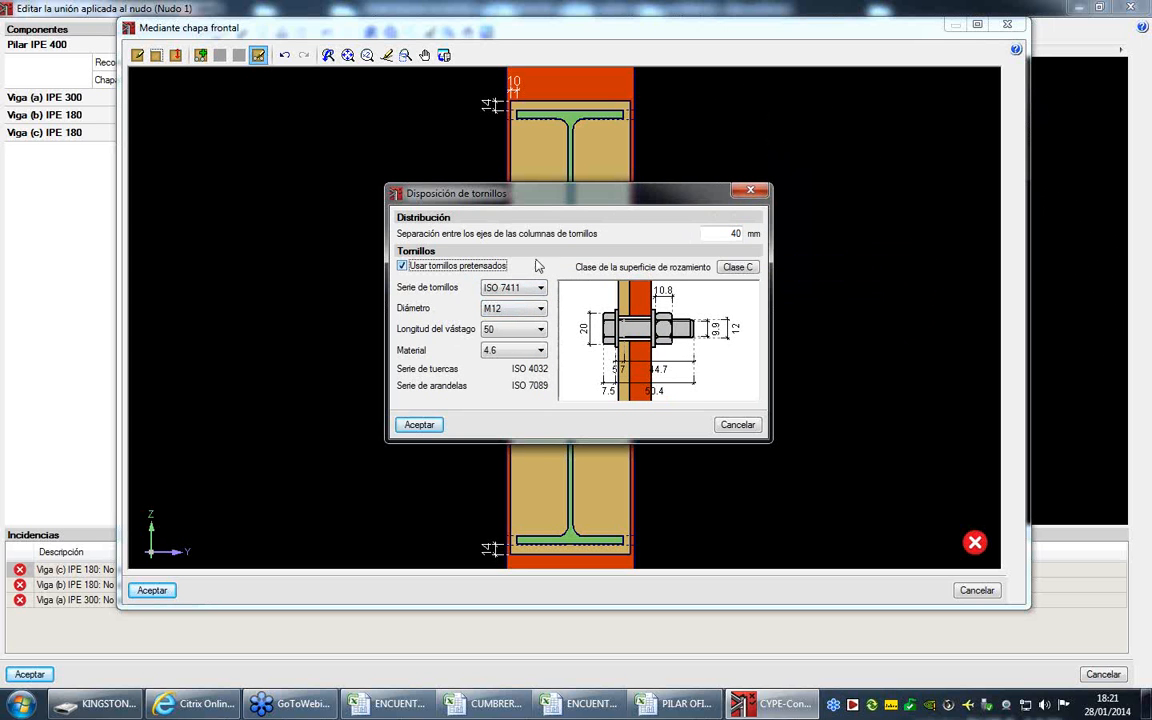
{"action": "left_click", "coordinate": [736, 268]}
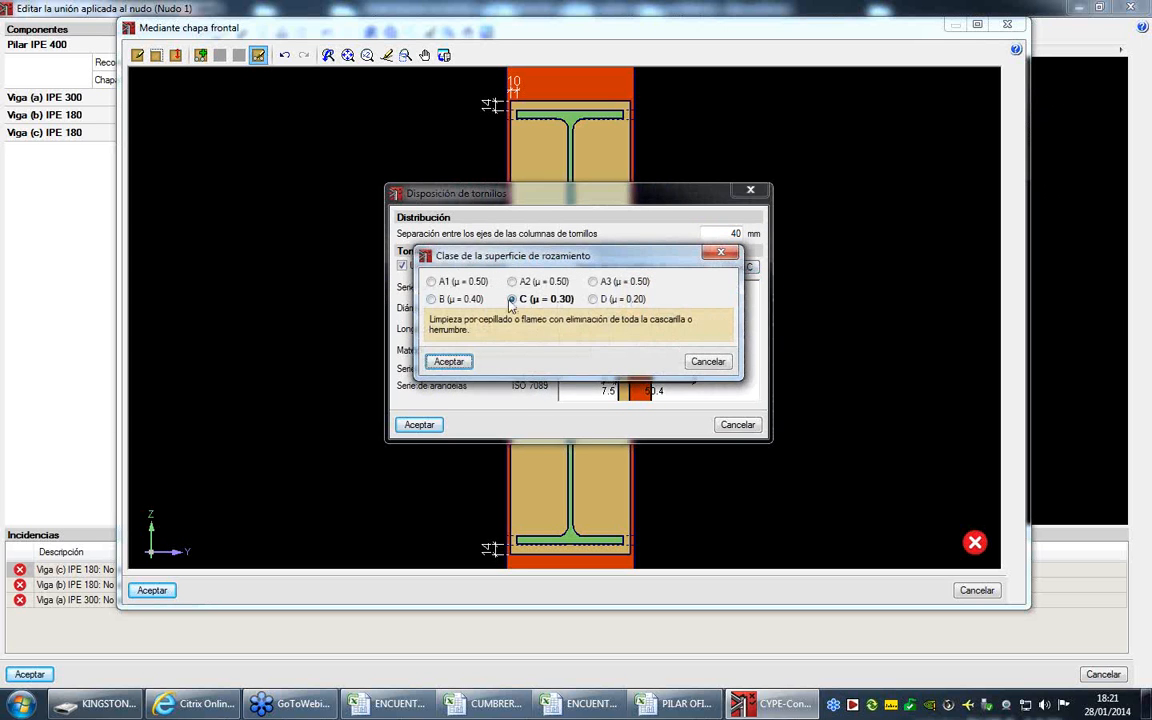
{"action": "left_click", "coordinate": [700, 363]}
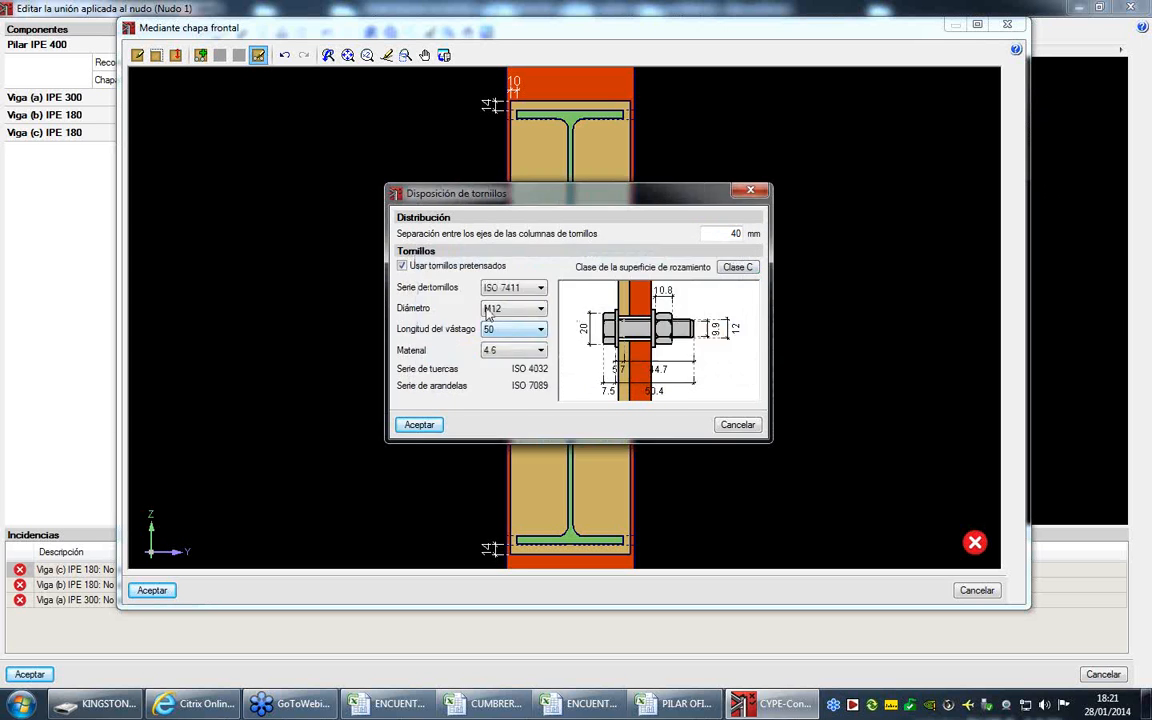
{"action": "left_click", "coordinate": [430, 265]}
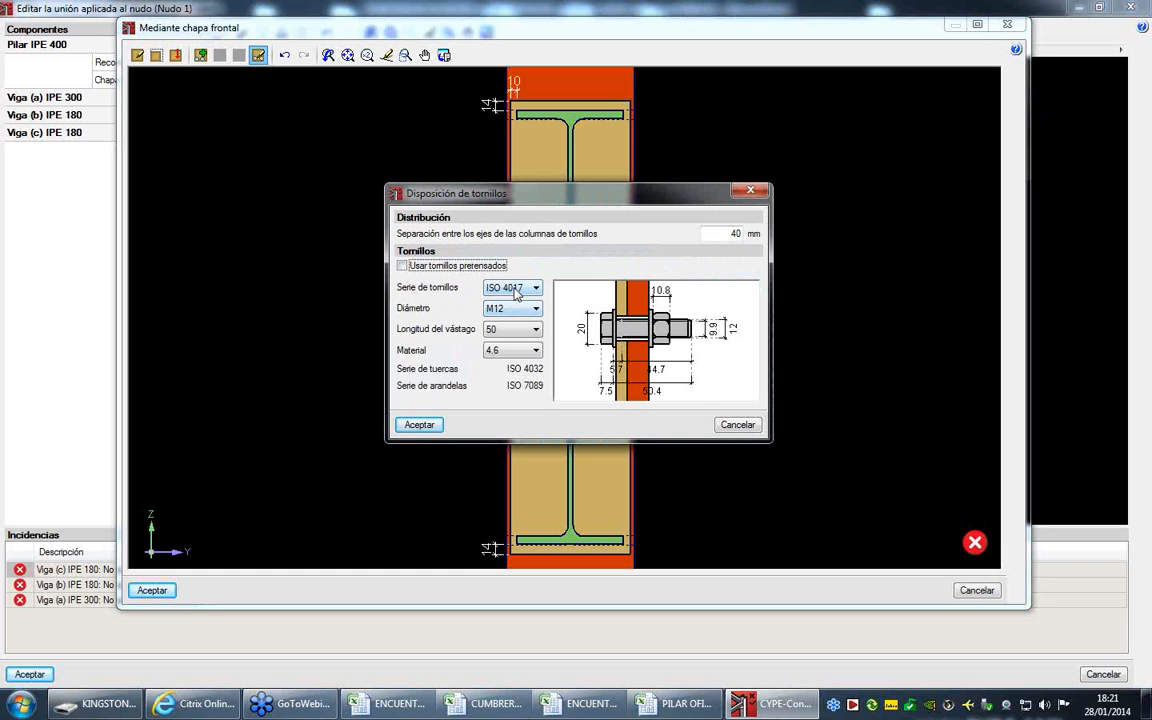
- Keep the ISO 4017 series, set the bolts to diameter M16 with a shank length of 40, and accept the arrangement
{"action": "left_click", "coordinate": [513, 288]}
{"action": "left_click", "coordinate": [513, 313]}
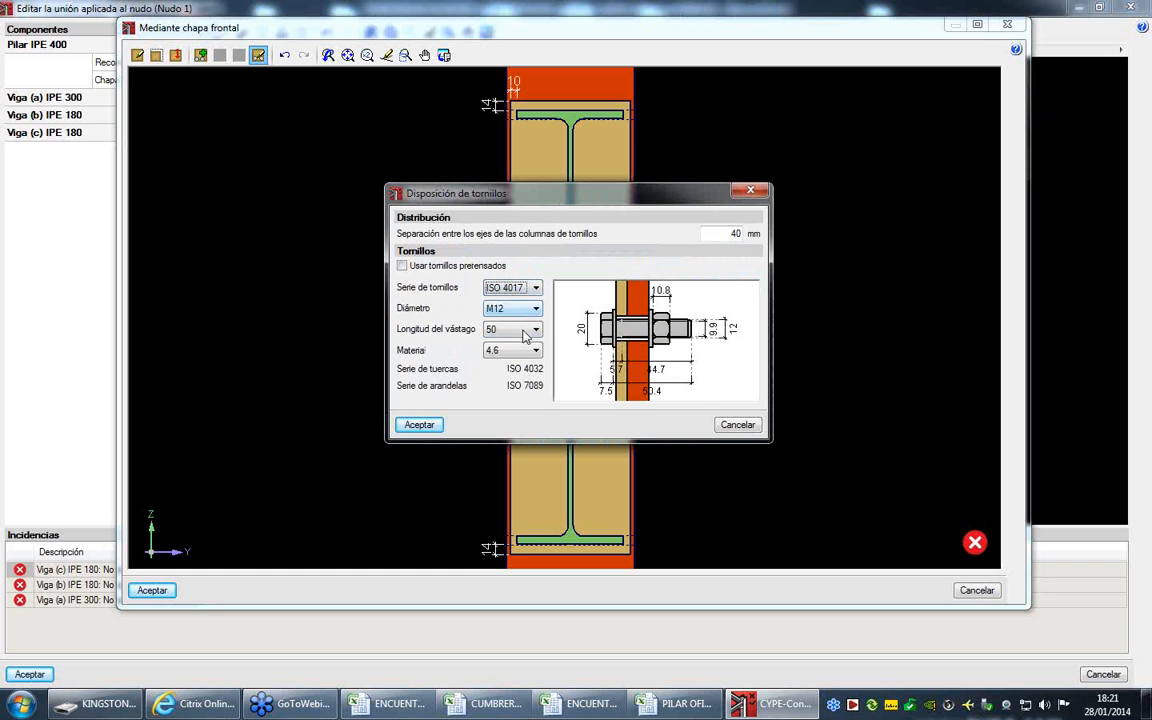
{"action": "left_click", "coordinate": [512, 309]}
{"action": "left_click", "coordinate": [509, 343]}
{"action": "left_click", "coordinate": [512, 329]}
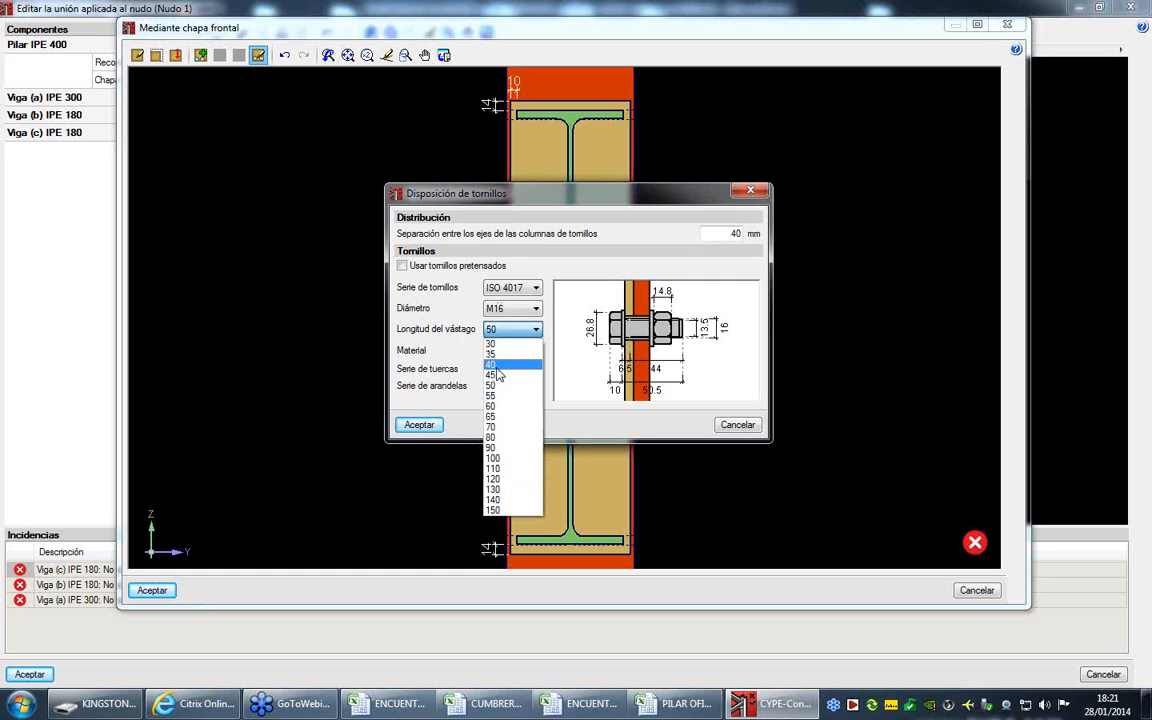
{"action": "left_click", "coordinate": [494, 365]}
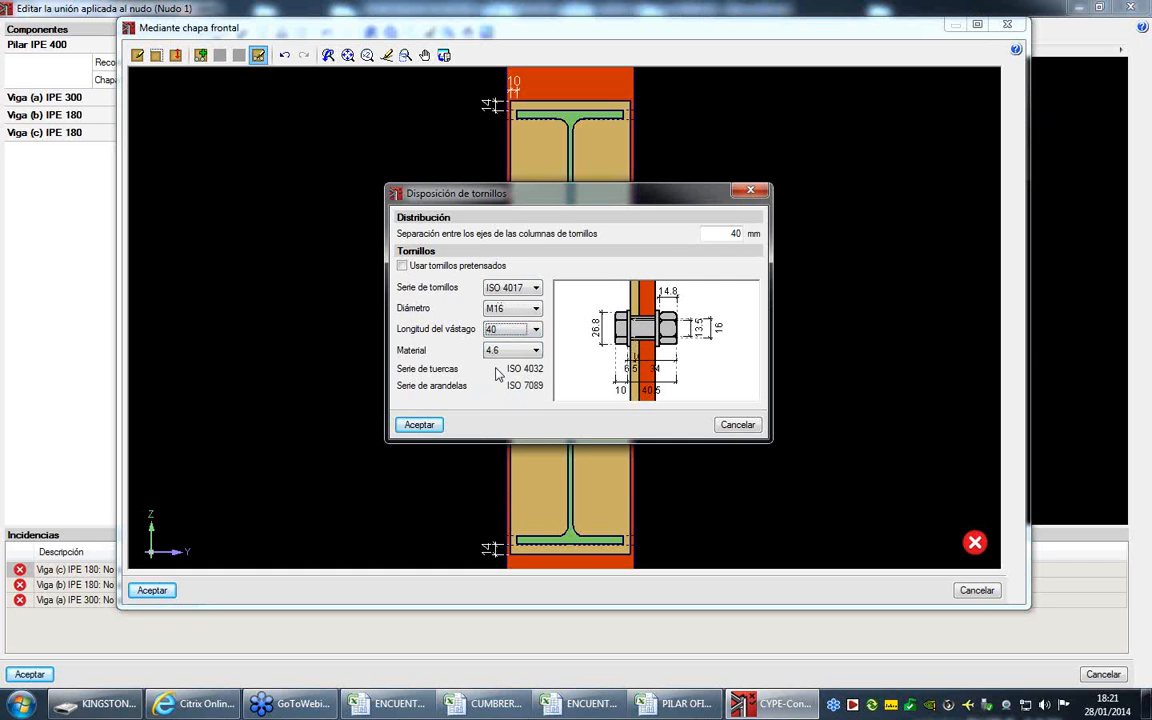
{"action": "left_click", "coordinate": [420, 425]}
- Add a bolt row to the front plate about 44 mm below Viga (a)'s upper flange
{"action": "left_click", "coordinate": [202, 56]}
{"action": "left_click", "coordinate": [448, 150]}
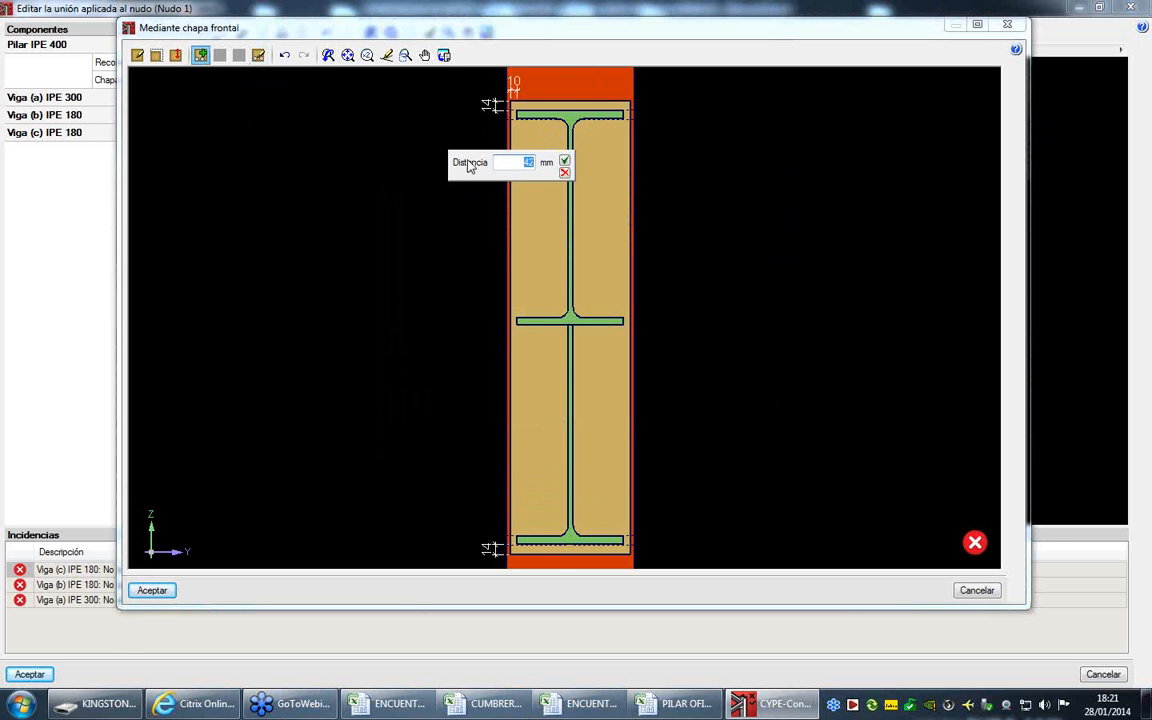
{"action": "left_click", "coordinate": [564, 161]}
- Set the shank length of the front plate's M16 bolts to 50 and accept the arrangement
{"action": "mouse_move", "coordinate": [975, 543]}
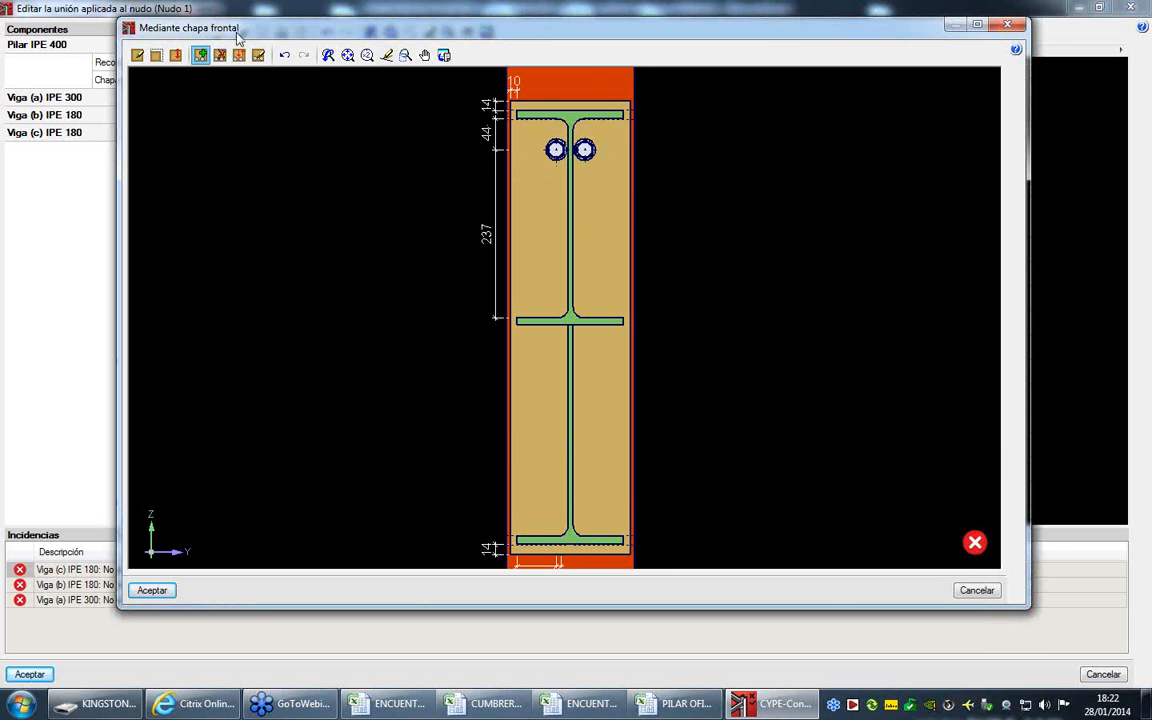
{"action": "left_click", "coordinate": [259, 57]}
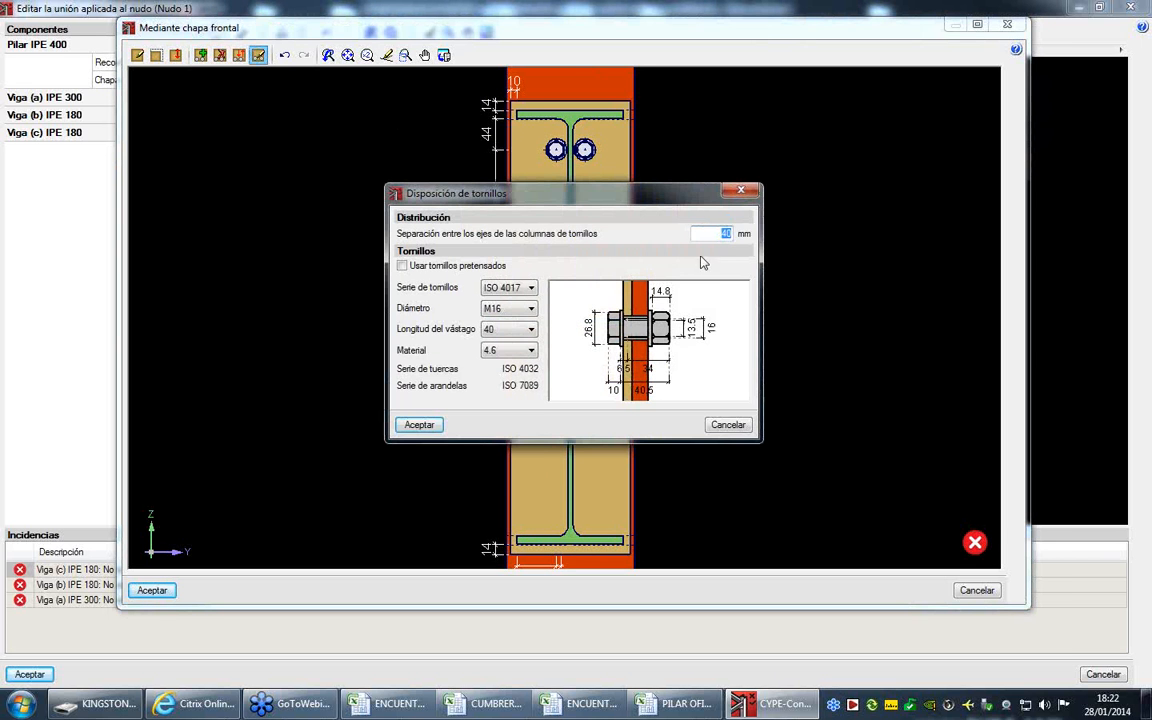
{"action": "left_click", "coordinate": [514, 338]}
{"action": "left_click", "coordinate": [517, 387]}
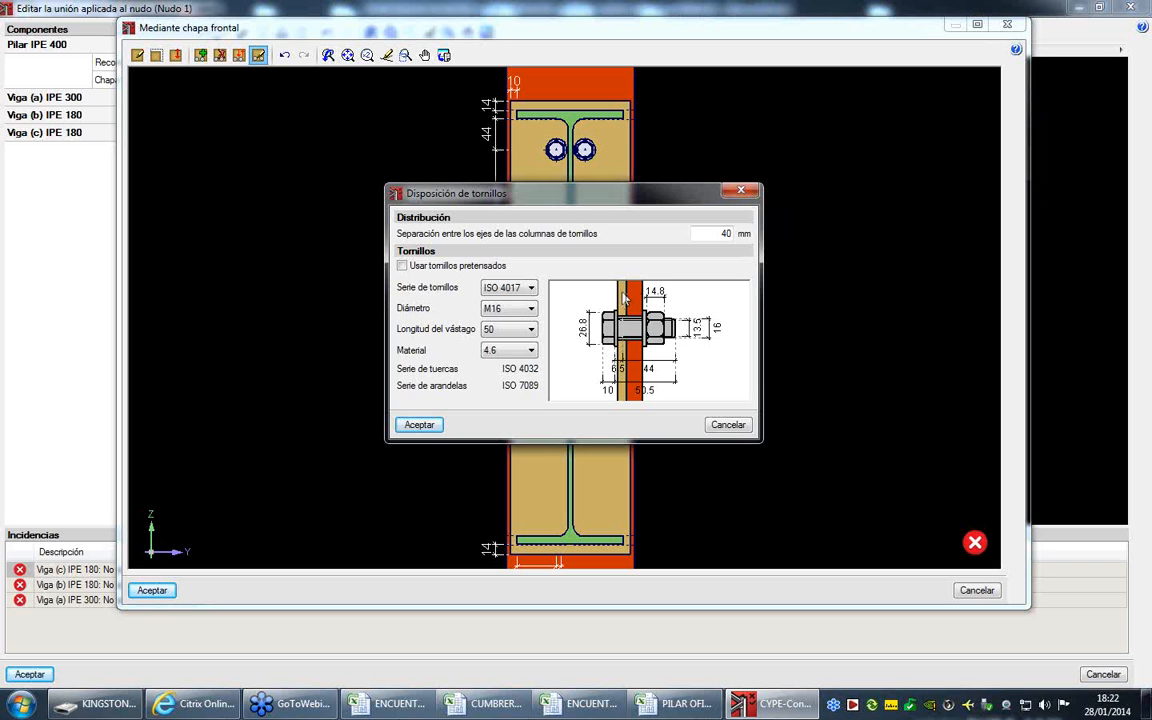
{"action": "left_click", "coordinate": [414, 425]}
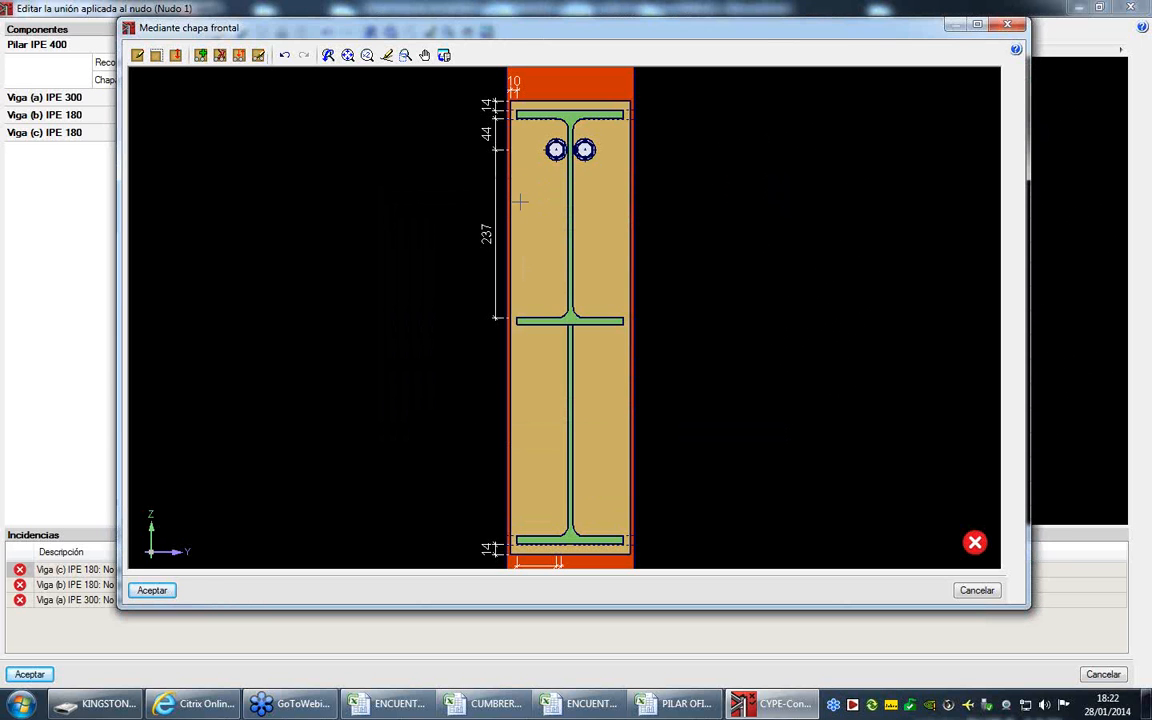
- Add bolt rows 50 mm above the intermediate flange, 60 mm below it, and 61 mm above the haunch's lower flange
{"action": "left_click", "coordinate": [200, 55]}
{"action": "left_click", "coordinate": [541, 280]}
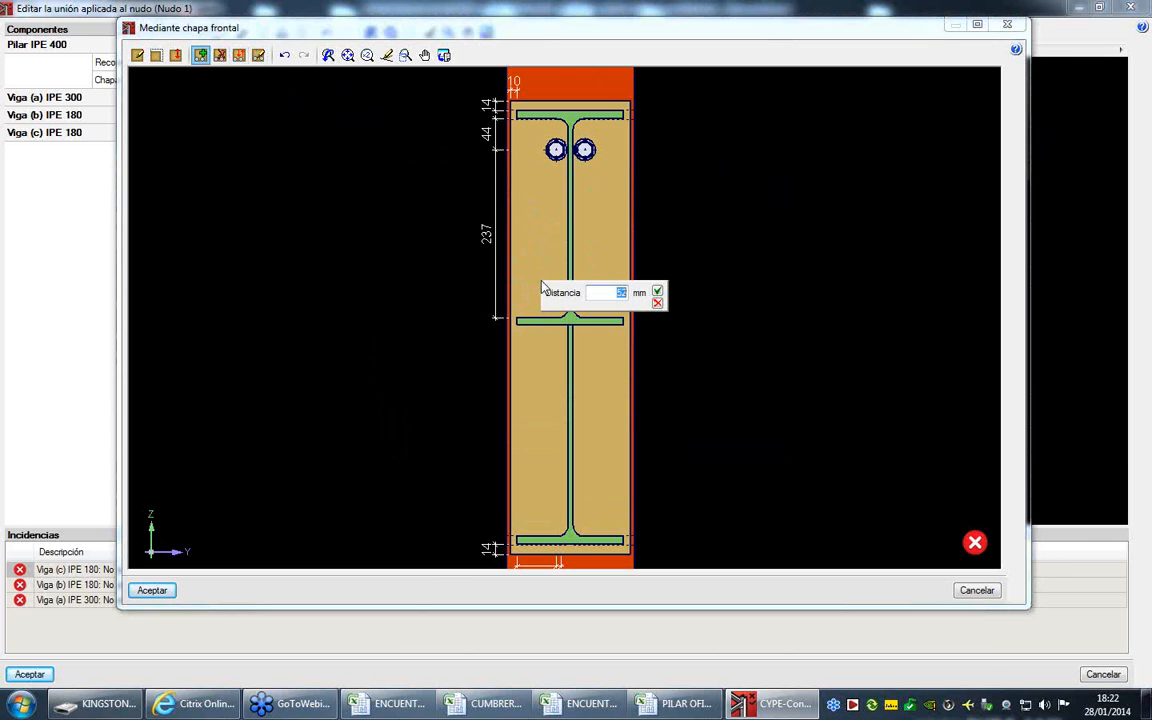
{"action": "type", "text": "50"}
{"action": "key", "text": "Return"}
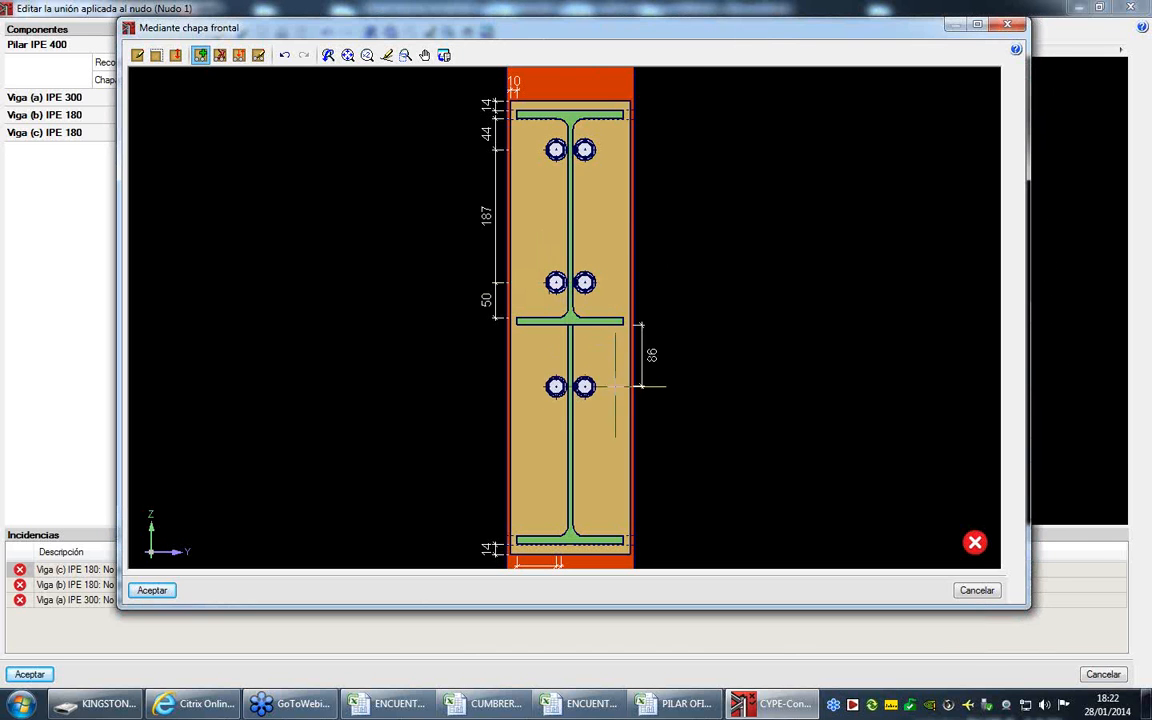
{"action": "left_click", "coordinate": [541, 358]}
{"action": "type", "text": "6"}
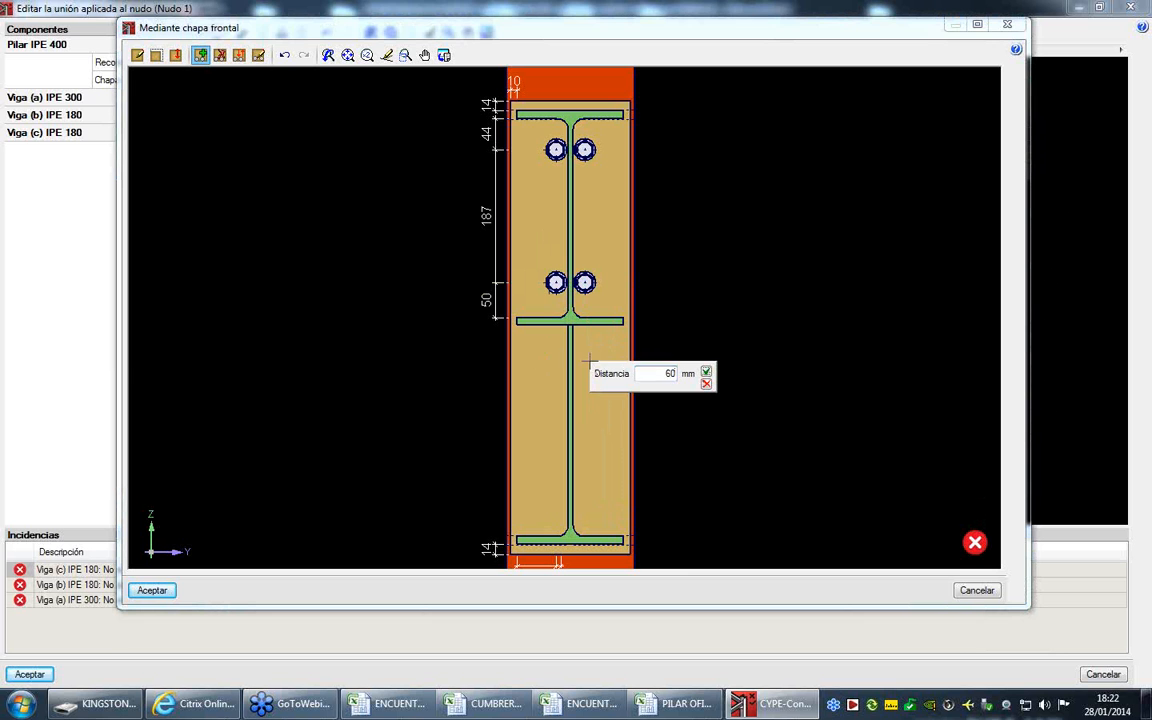
{"action": "type", "text": "0"}
{"action": "key", "text": "Return"}
{"action": "left_click", "coordinate": [565, 507]}
{"action": "type", "text": "61"}
{"action": "key", "text": "Return"}
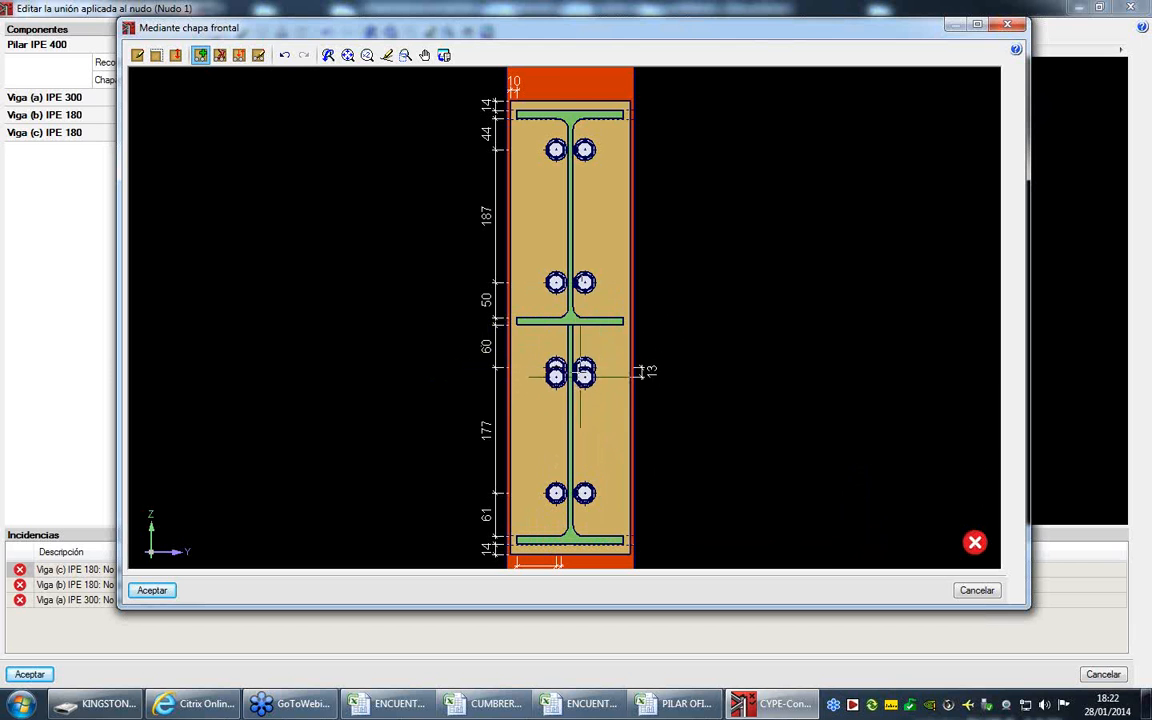
- Set the spacing between the bolt columns to 85 mm and accept the front plate and Viga (a)'s connection
{"action": "left_click", "coordinate": [258, 55]}
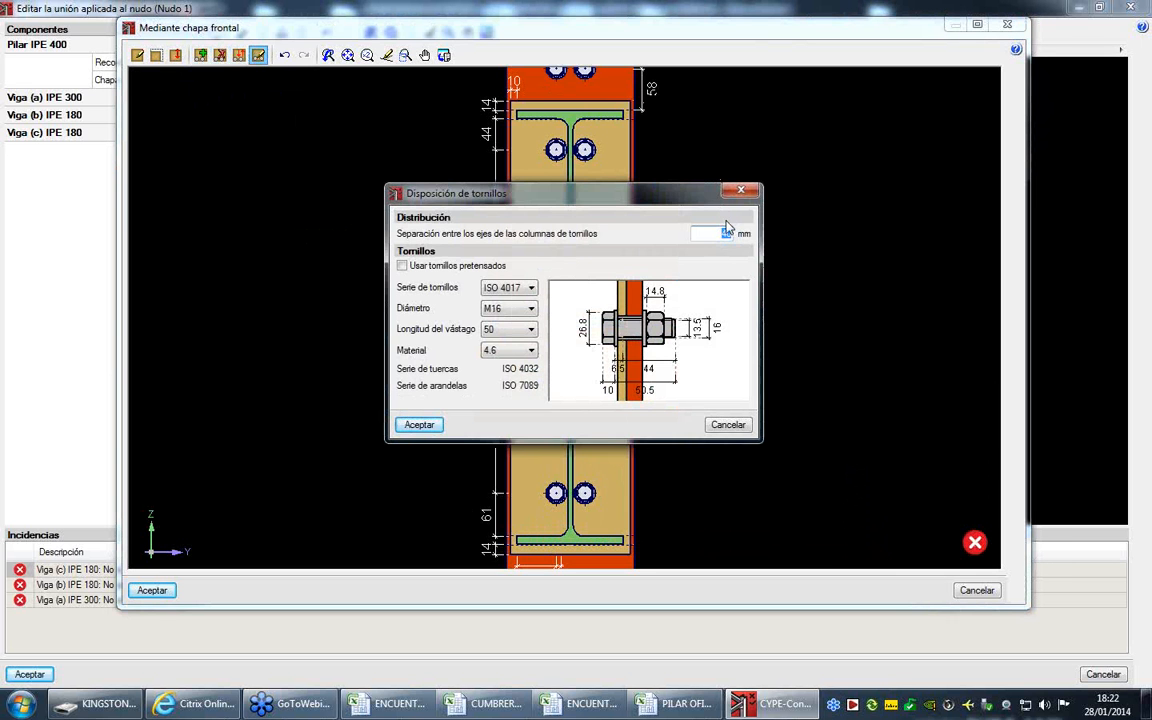
{"action": "left_click", "coordinate": [418, 424]}
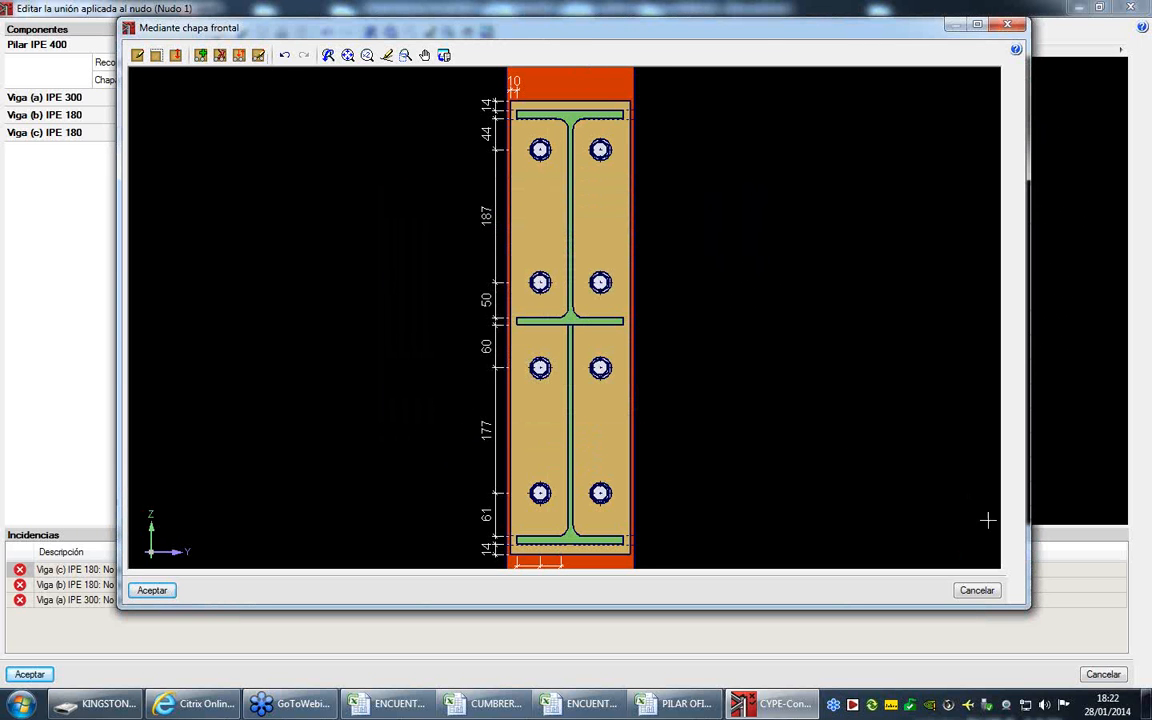
{"action": "left_click", "coordinate": [151, 591]}
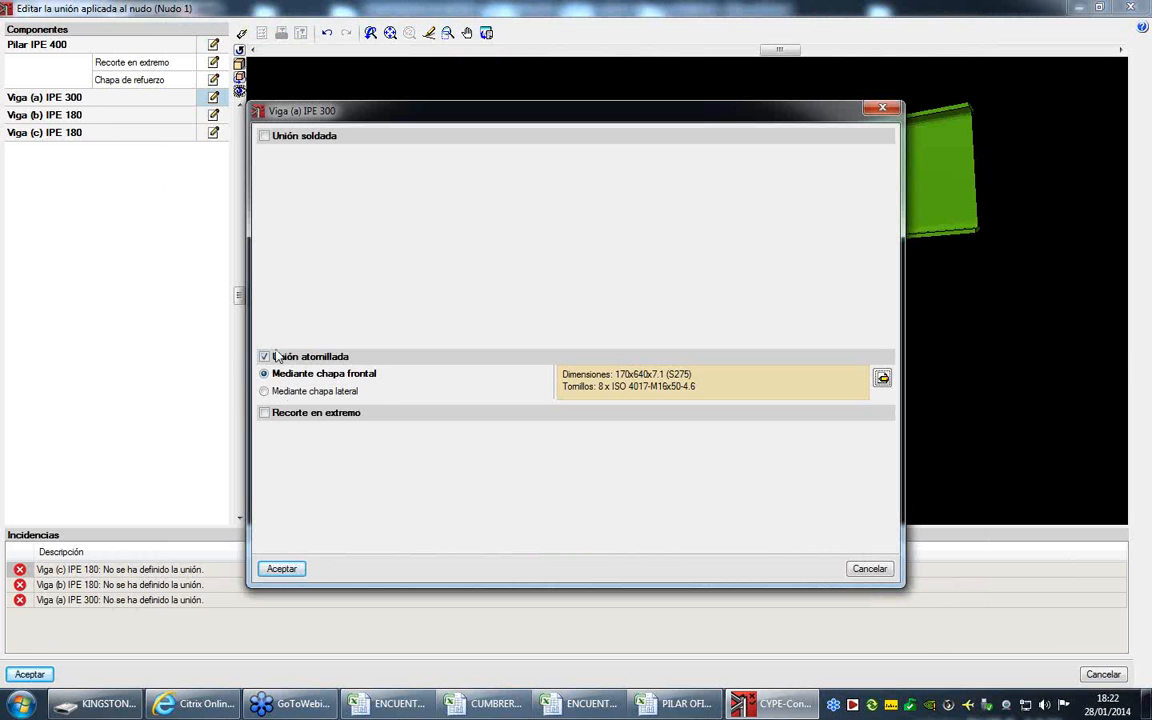
{"action": "left_click", "coordinate": [282, 569]}
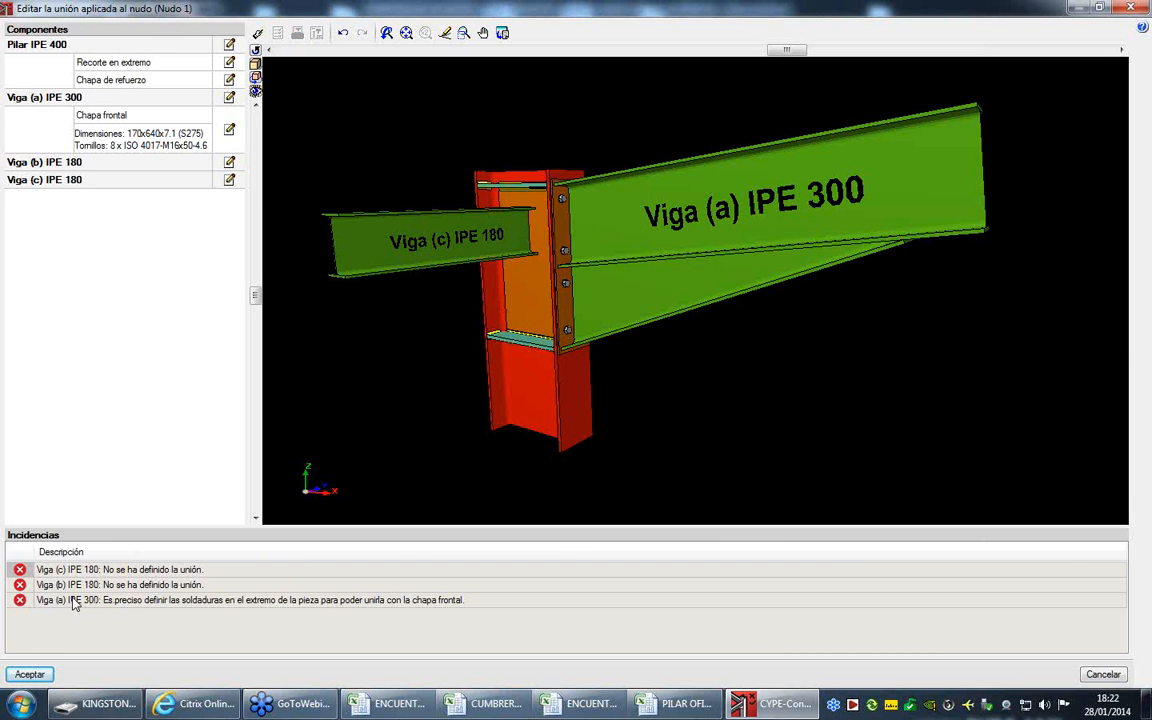
- Enable Unión soldada for Viga (a) IPE 300 and set its upper and lower flange weld throats to 6 mm
{"action": "left_click", "coordinate": [229, 99]}
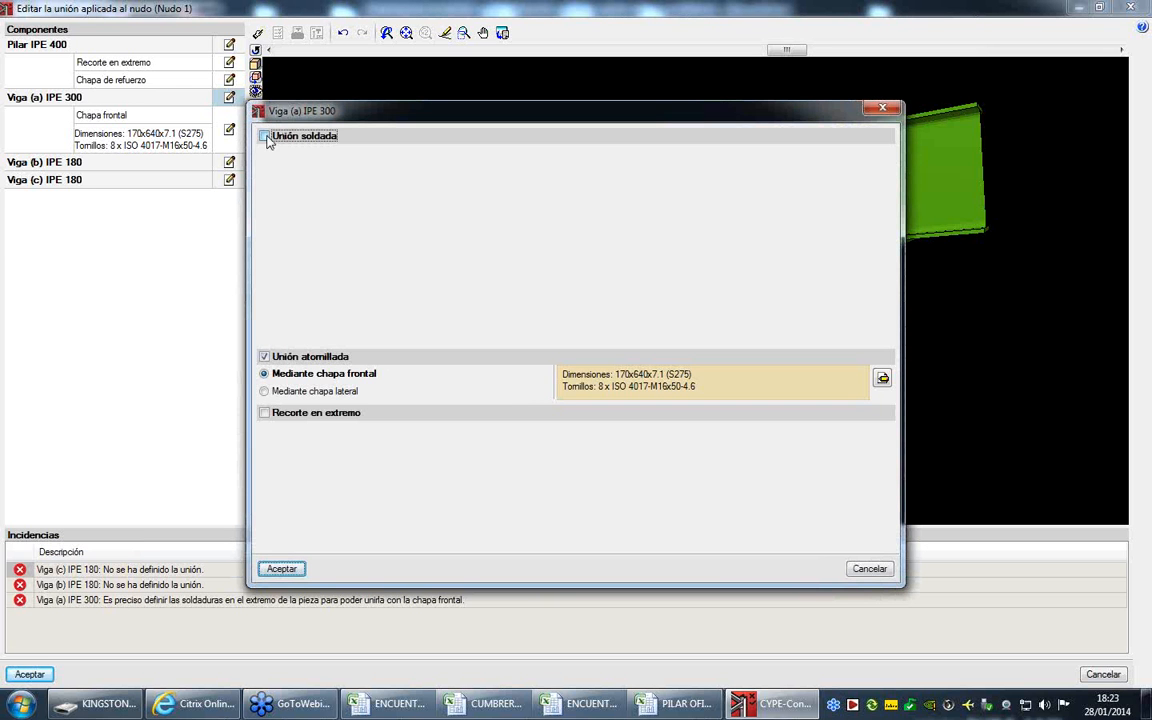
{"action": "left_click", "coordinate": [266, 136]}
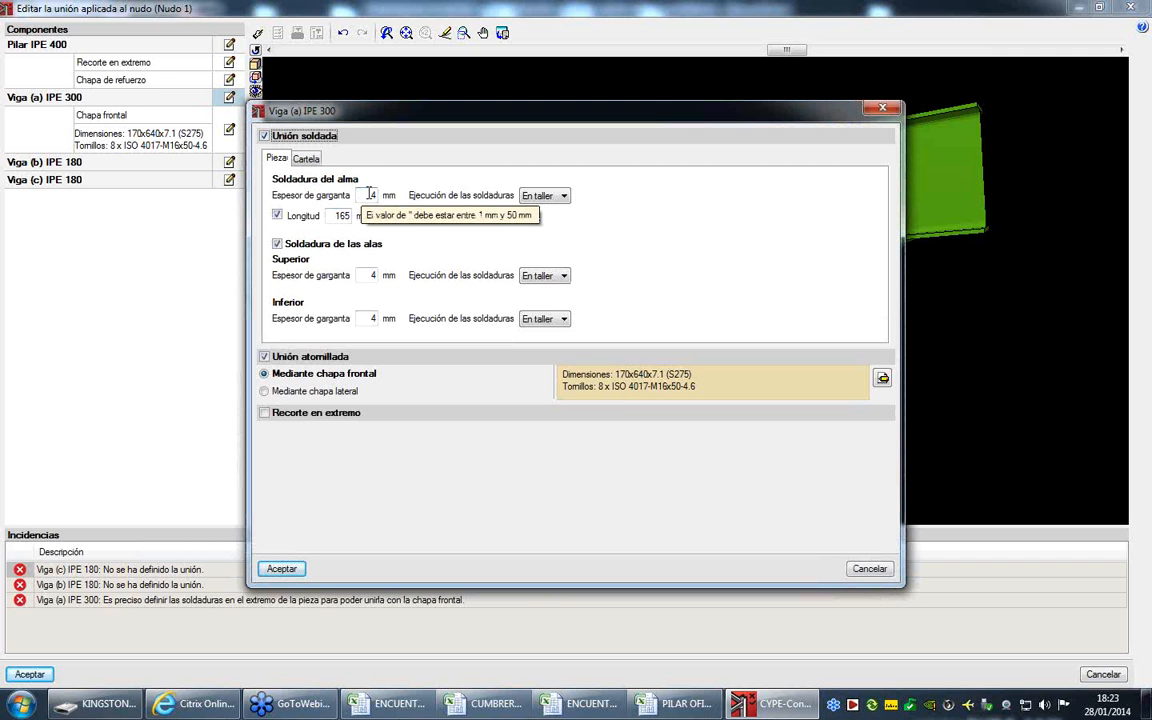
{"action": "left_click", "coordinate": [277, 216]}
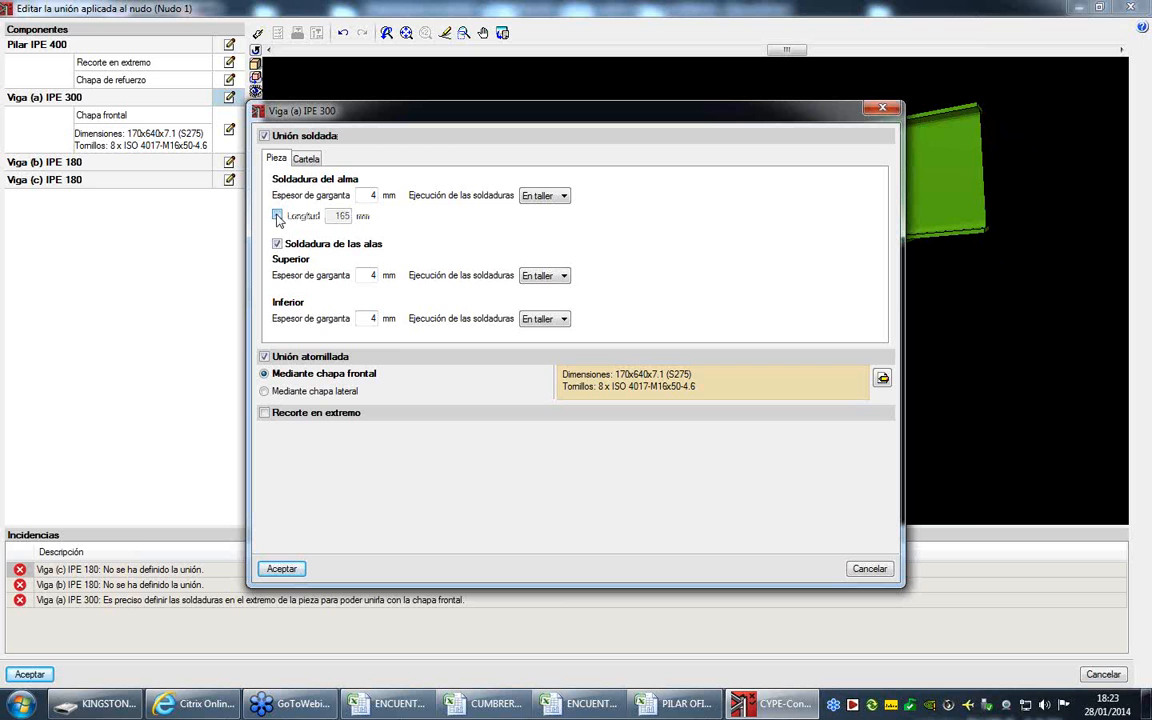
{"action": "left_click", "coordinate": [277, 216]}
{"action": "left_click", "coordinate": [277, 216]}
{"action": "double_click", "coordinate": [370, 276]}
{"action": "type", "text": "6"}
{"action": "double_click", "coordinate": [370, 319]}
{"action": "type", "text": "6"}
- Set the haunch's web and flange weld throats to Viga (a) IPE 300 to 5 mm and accept the beam's connection
{"action": "left_click", "coordinate": [305, 158]}
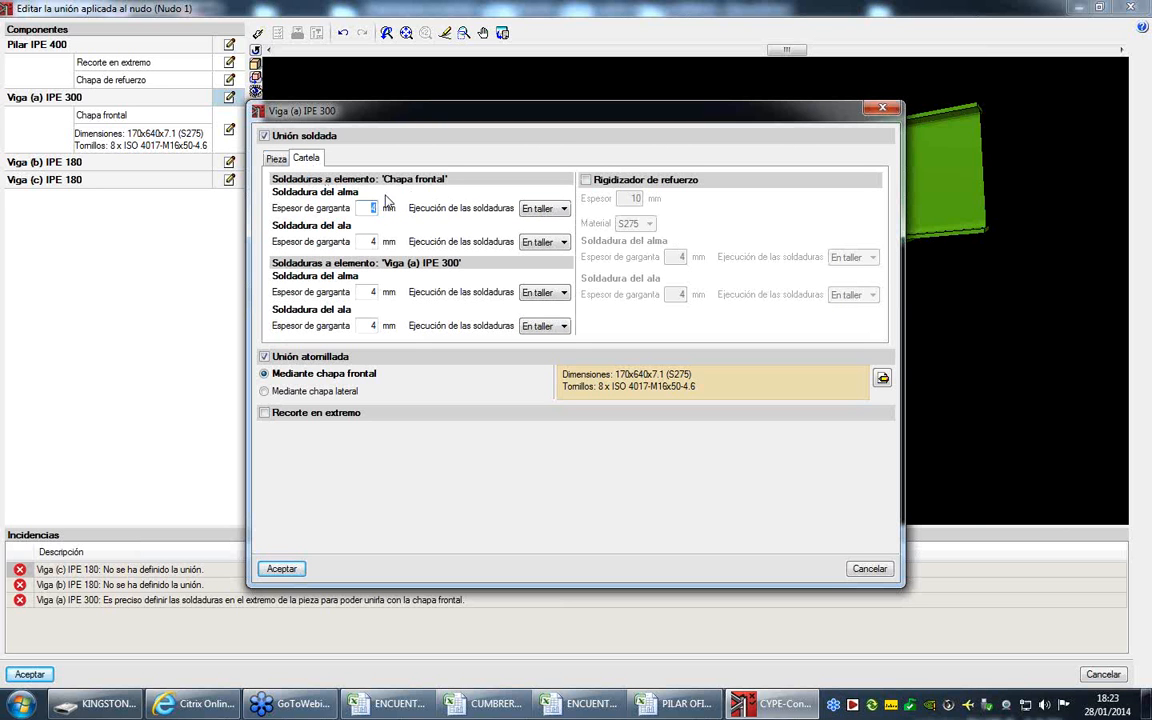
{"action": "left_click", "coordinate": [371, 291]}
{"action": "type", "text": "55"}
{"action": "left_click", "coordinate": [281, 568]}
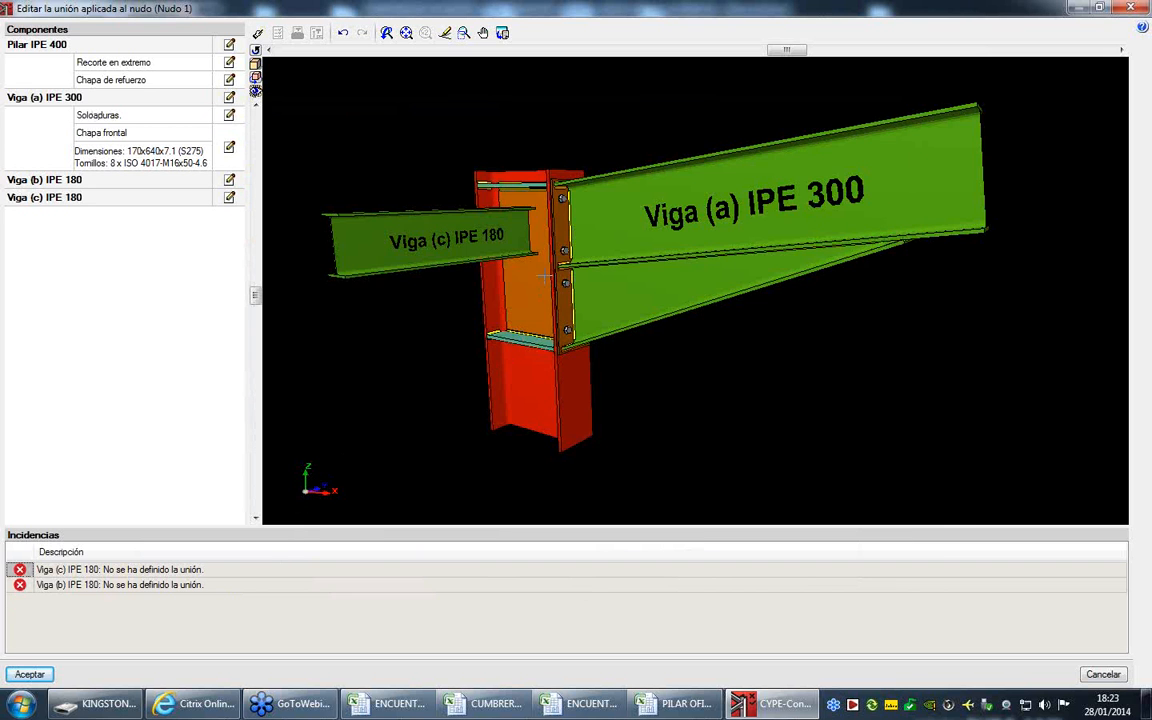
- Enable Unión atornillada by side plate (Mediante chapa lateral) for Viga (b) IPE 180 and accept the plate's weld settings with a 10 mm separation
{"action": "scroll", "coordinate": [505, 190], "scroll_direction": "up", "scroll_amount": 5}
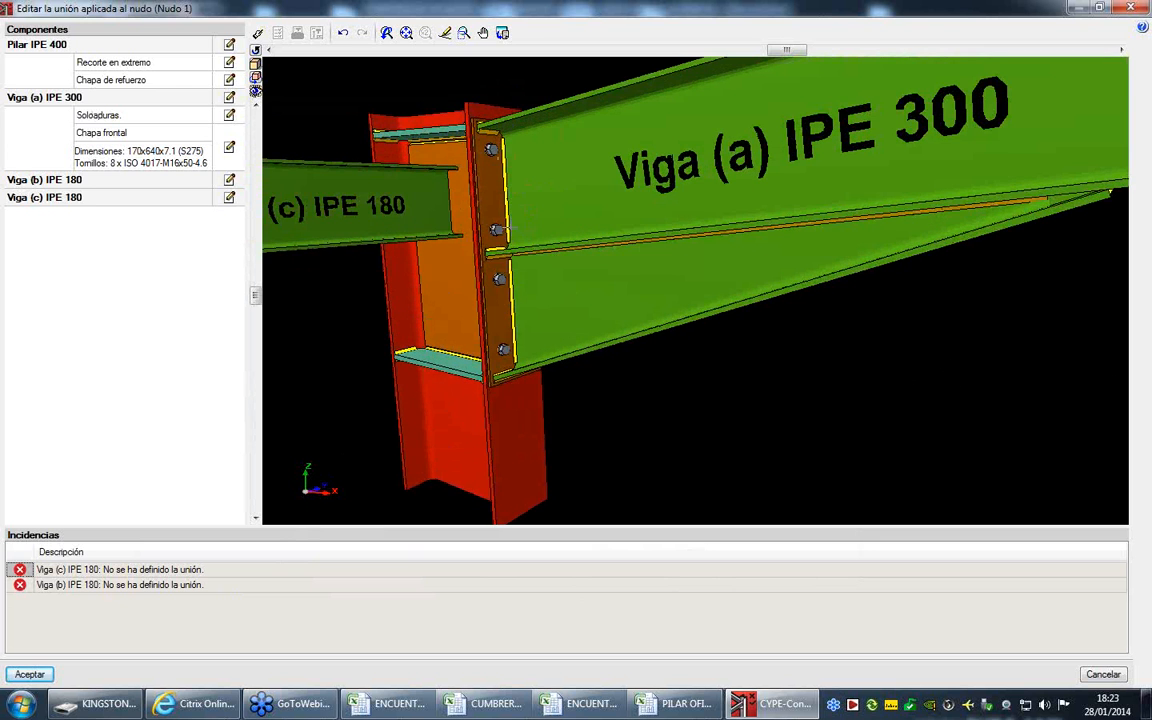
{"action": "scroll", "coordinate": [470, 236], "scroll_direction": "down", "scroll_amount": 3}
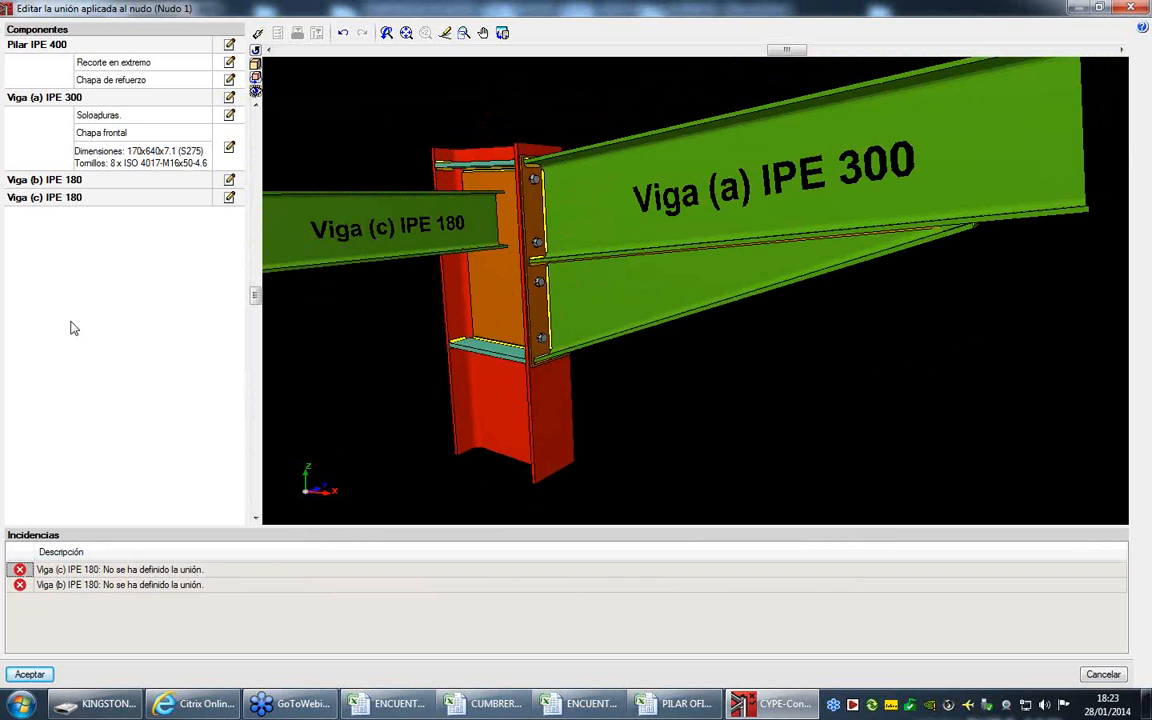
{"action": "left_click", "coordinate": [229, 180]}
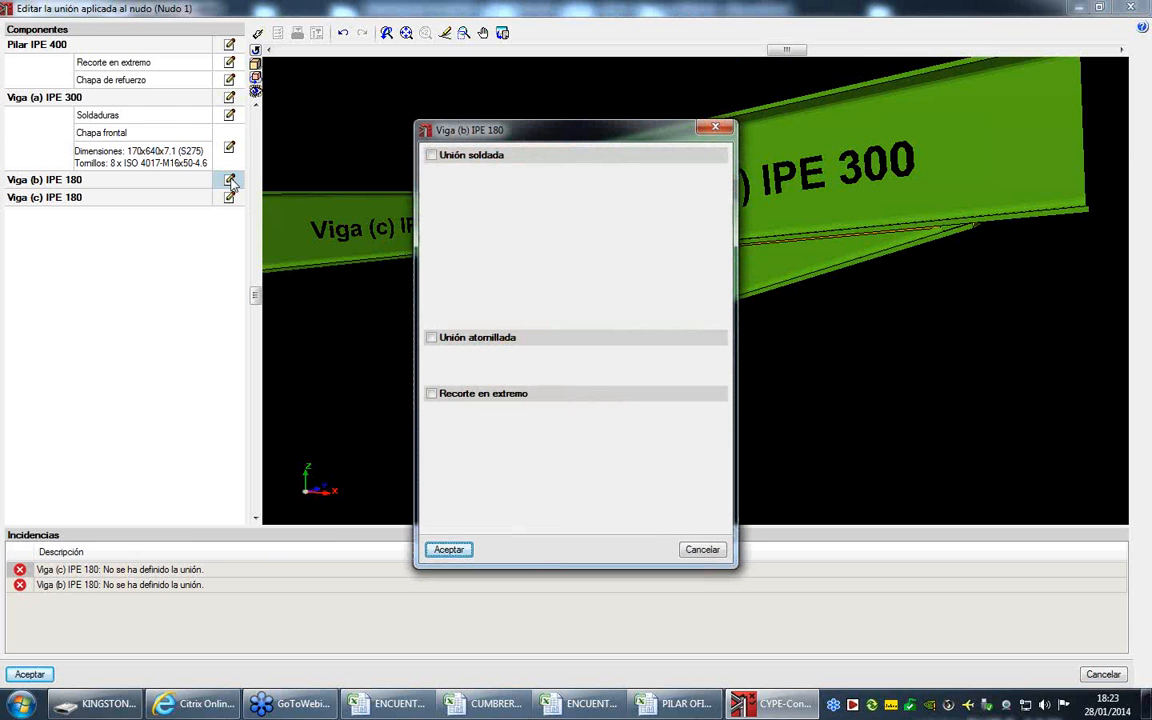
{"action": "left_click", "coordinate": [431, 338]}
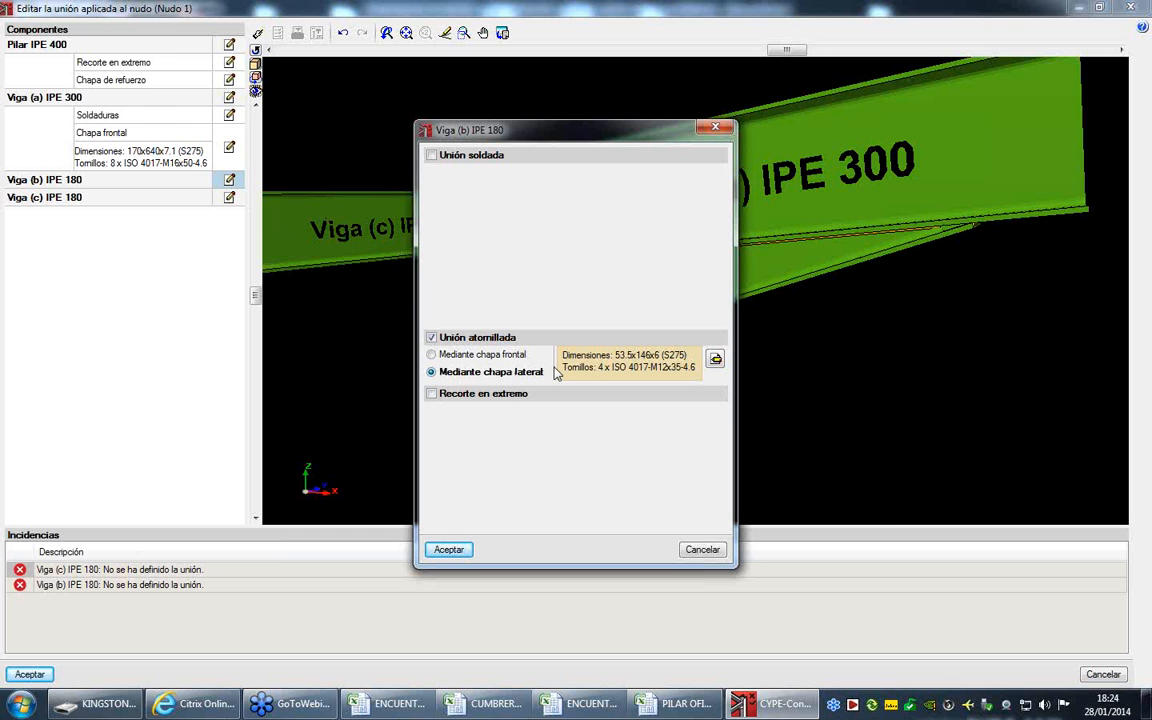
{"action": "left_click", "coordinate": [716, 358]}
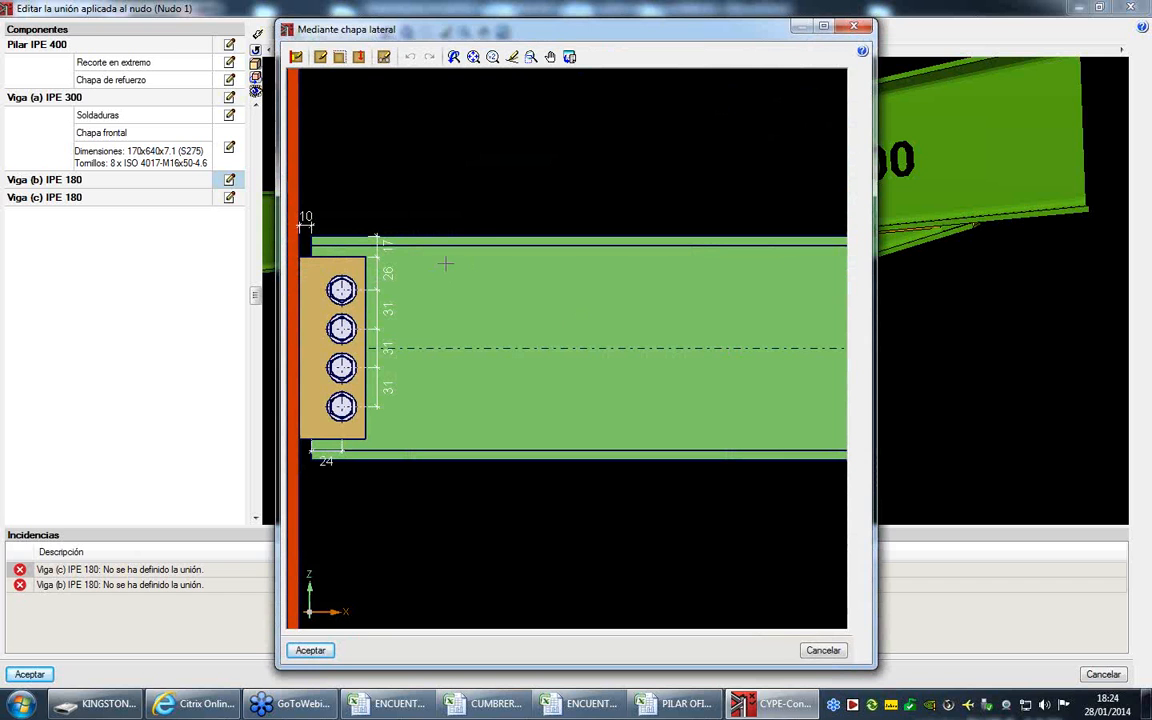
{"action": "left_click", "coordinate": [297, 60]}
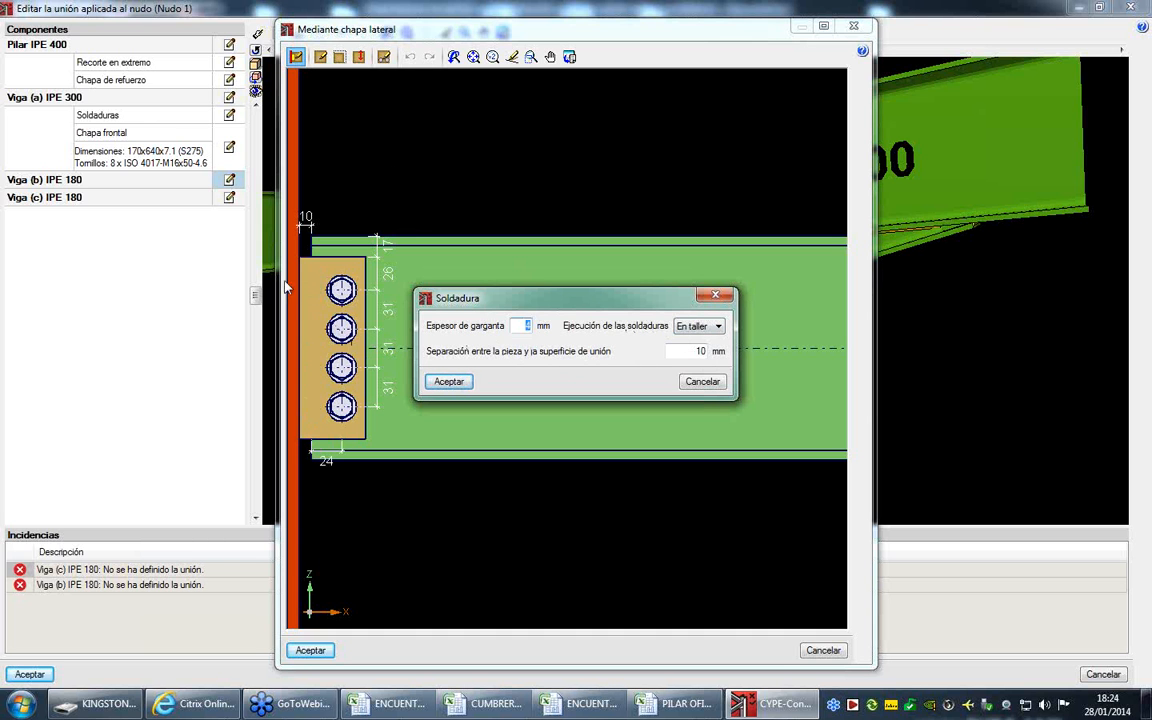
{"action": "left_click", "coordinate": [700, 351]}
{"action": "left_click", "coordinate": [447, 381]}
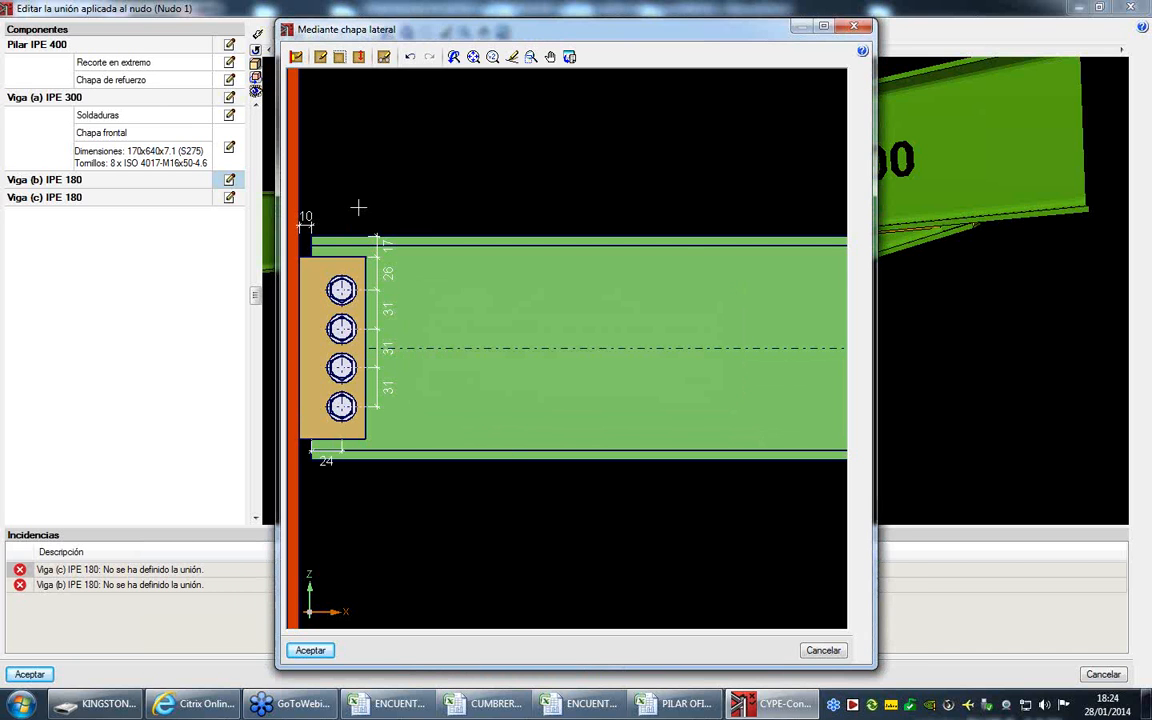
- Set Viga (b)'s side plate to 58 mm width, 130 mm depth and 25 mm upper offset (Vuelo superior)
{"action": "left_click", "coordinate": [320, 56]}
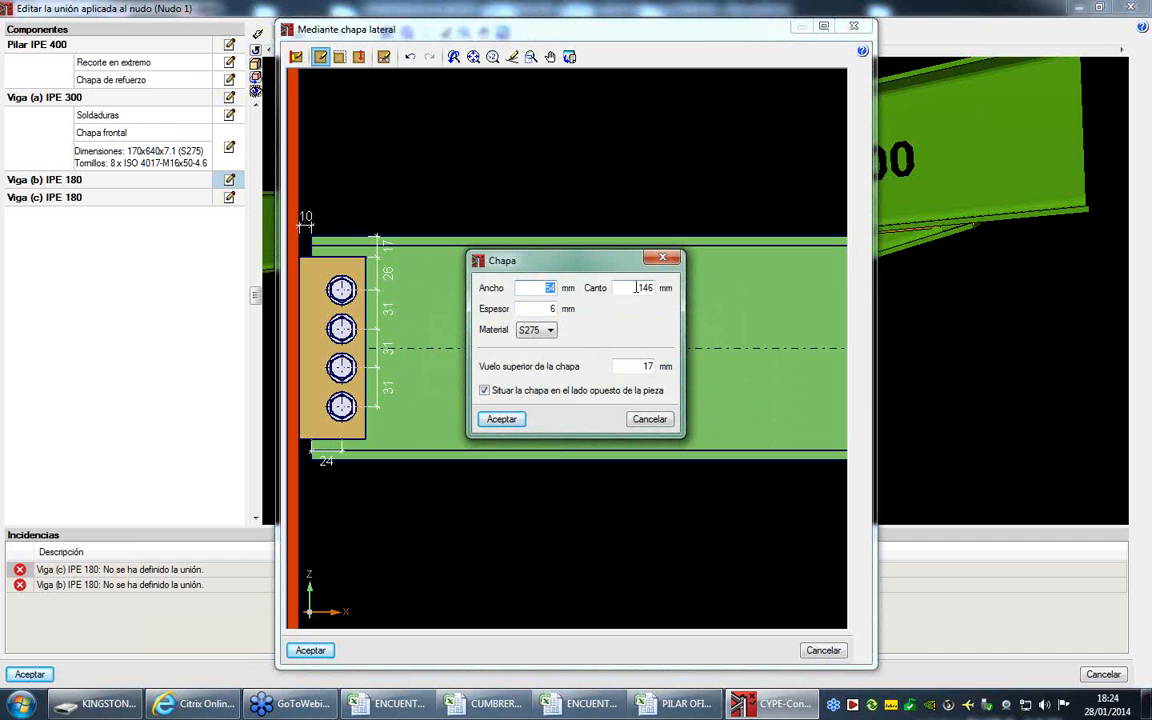
{"action": "left_click", "coordinate": [537, 288]}
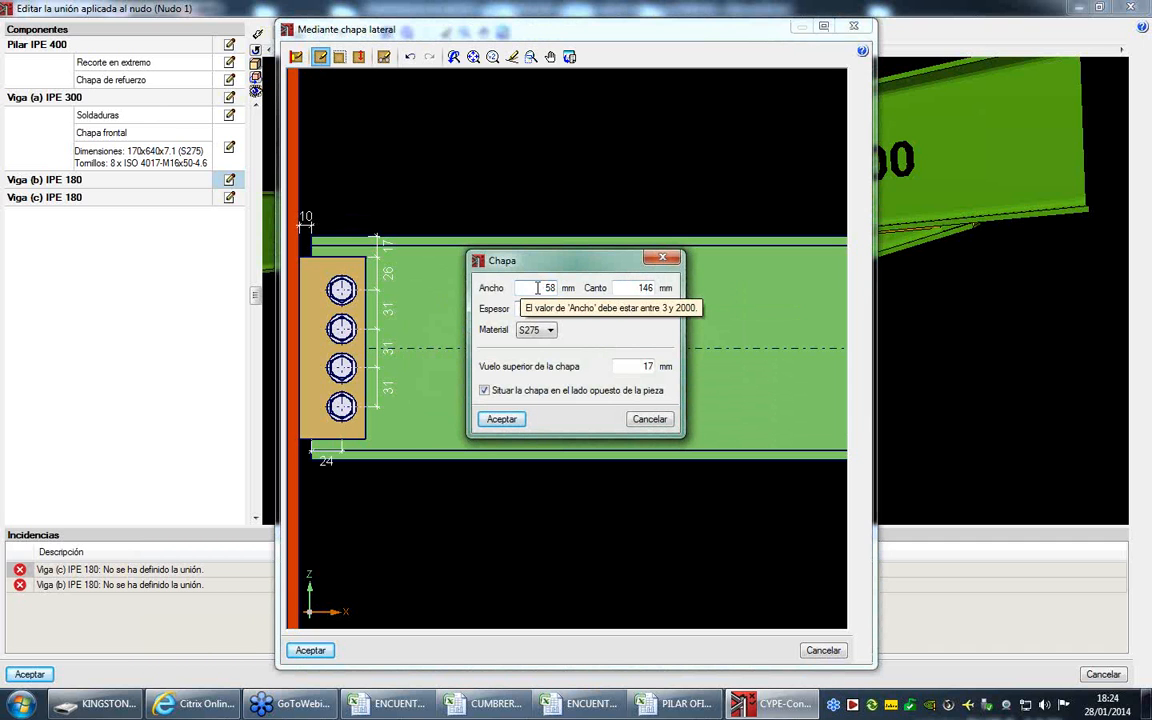
{"action": "left_click_drag", "start_coordinate": [546, 309], "coordinate": [562, 309]}
{"action": "left_click_drag", "start_coordinate": [639, 288], "coordinate": [668, 291]}
{"action": "type", "text": "130"}
{"action": "key", "text": "Tab"}
{"action": "left_click_drag", "start_coordinate": [550, 311], "coordinate": [568, 309]}
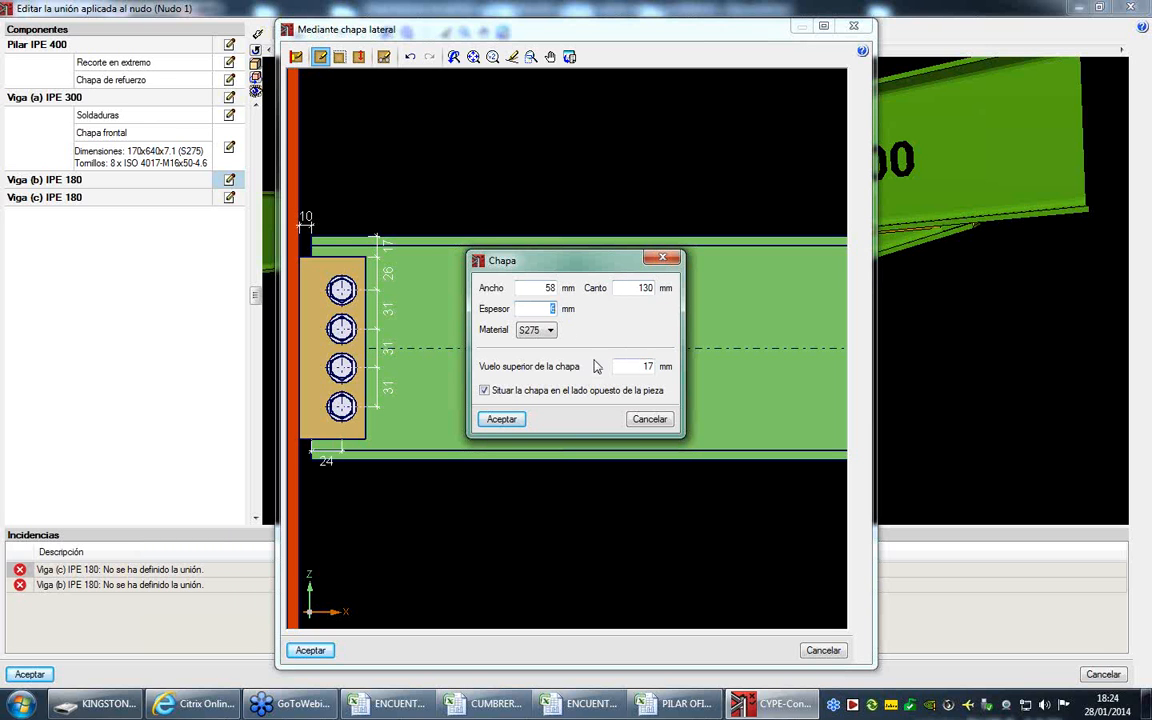
{"action": "left_click_drag", "start_coordinate": [638, 367], "coordinate": [665, 368]}
{"action": "type", "text": "25"}
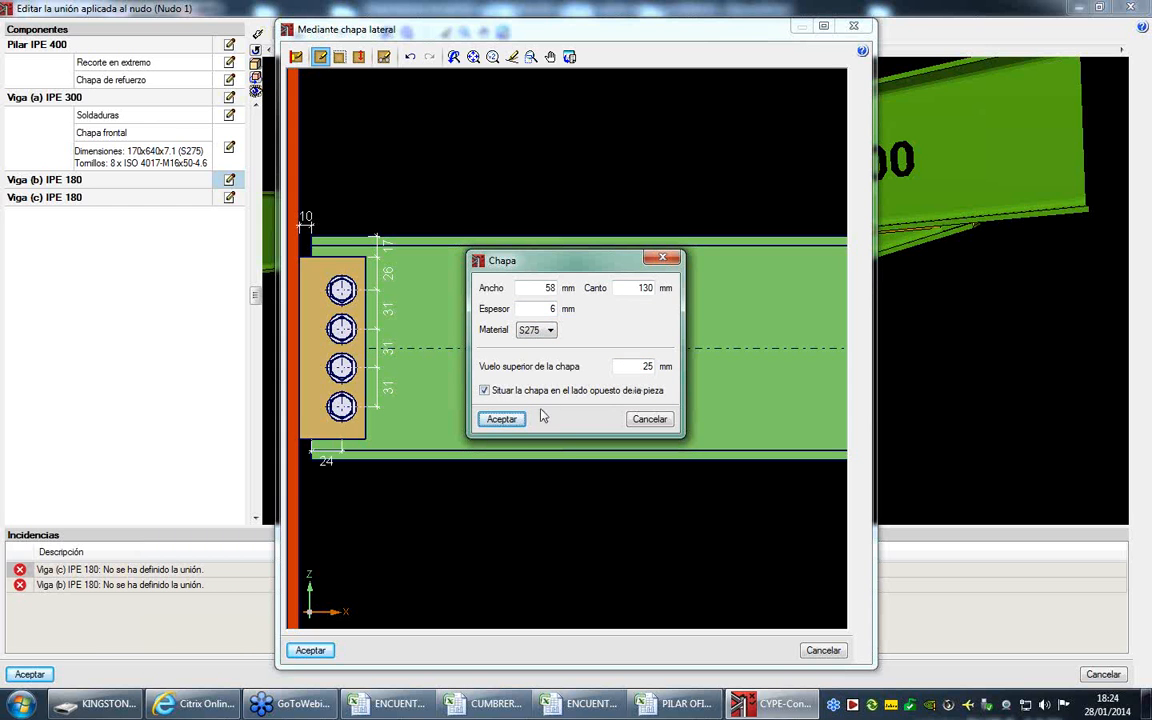
{"action": "left_click", "coordinate": [502, 419]}
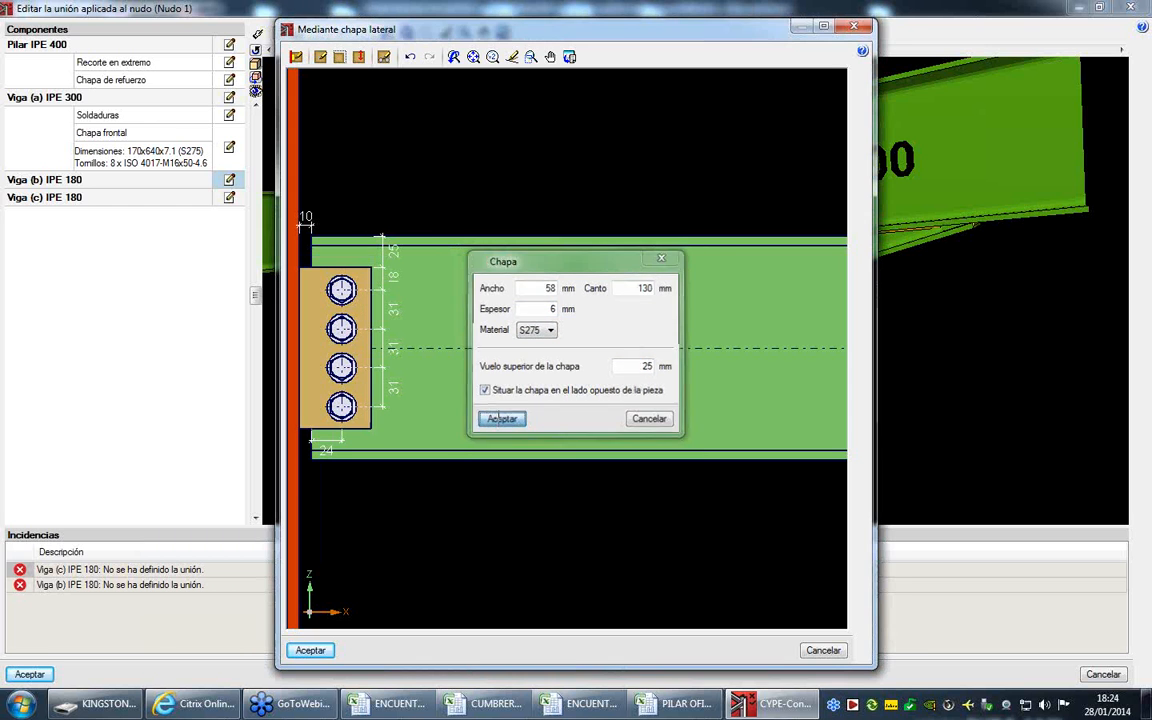
- Try switching the side plate's option Situar la chapa en el lado opuesto de la pieza
{"action": "left_click", "coordinate": [320, 56]}
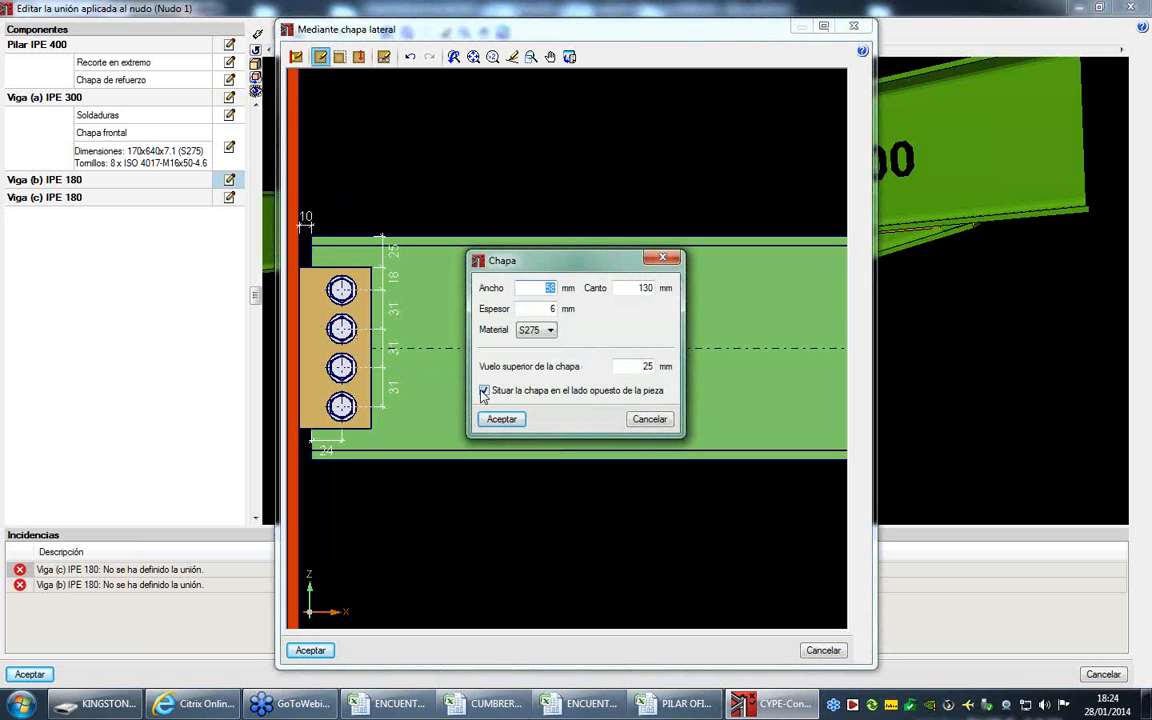
{"action": "left_click", "coordinate": [502, 419]}
{"action": "left_click", "coordinate": [320, 57]}
{"action": "left_click", "coordinate": [485, 390]}
{"action": "left_click", "coordinate": [501, 419]}
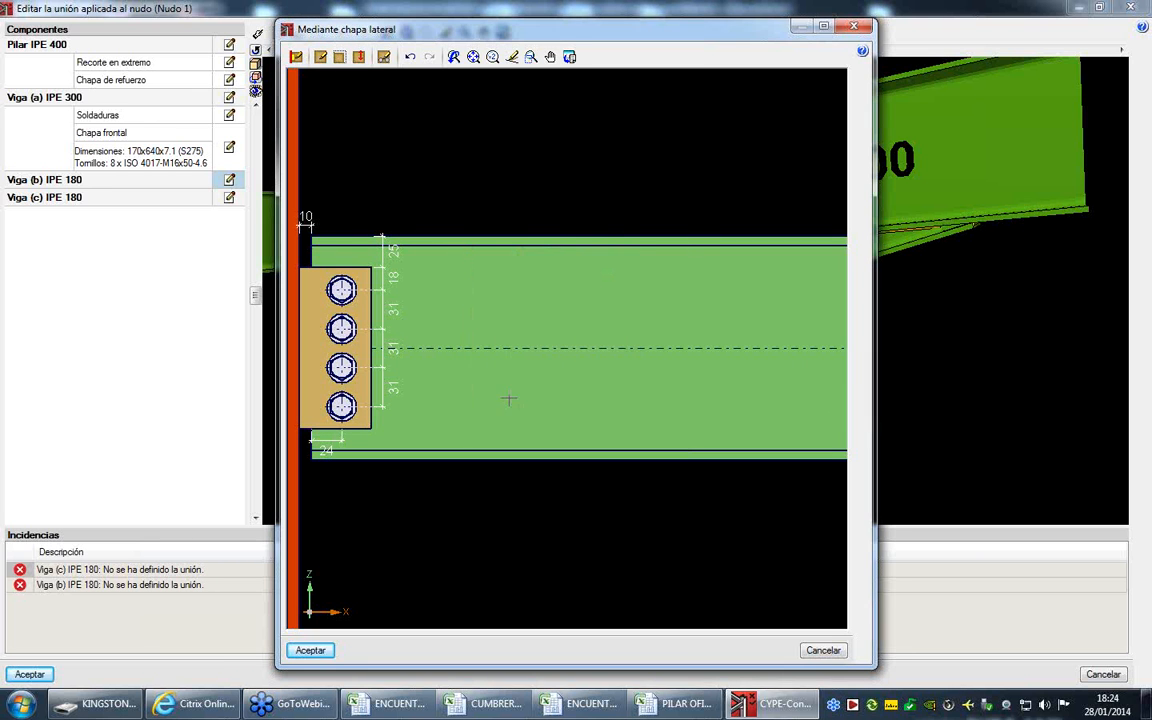
{"action": "left_click", "coordinate": [340, 58]}
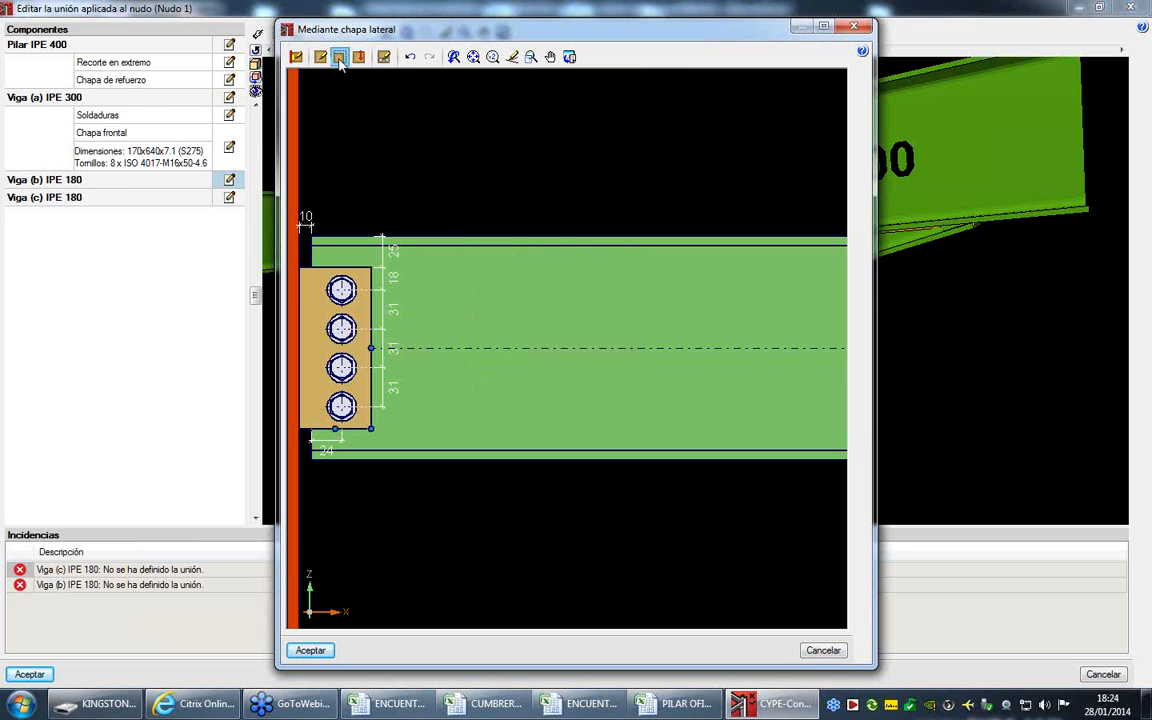
{"action": "left_click", "coordinate": [370, 348]}
{"action": "right_click", "coordinate": [392, 347]}
{"action": "left_click", "coordinate": [371, 430]}
{"action": "right_click", "coordinate": [391, 438]}
{"action": "left_click", "coordinate": [359, 57]}
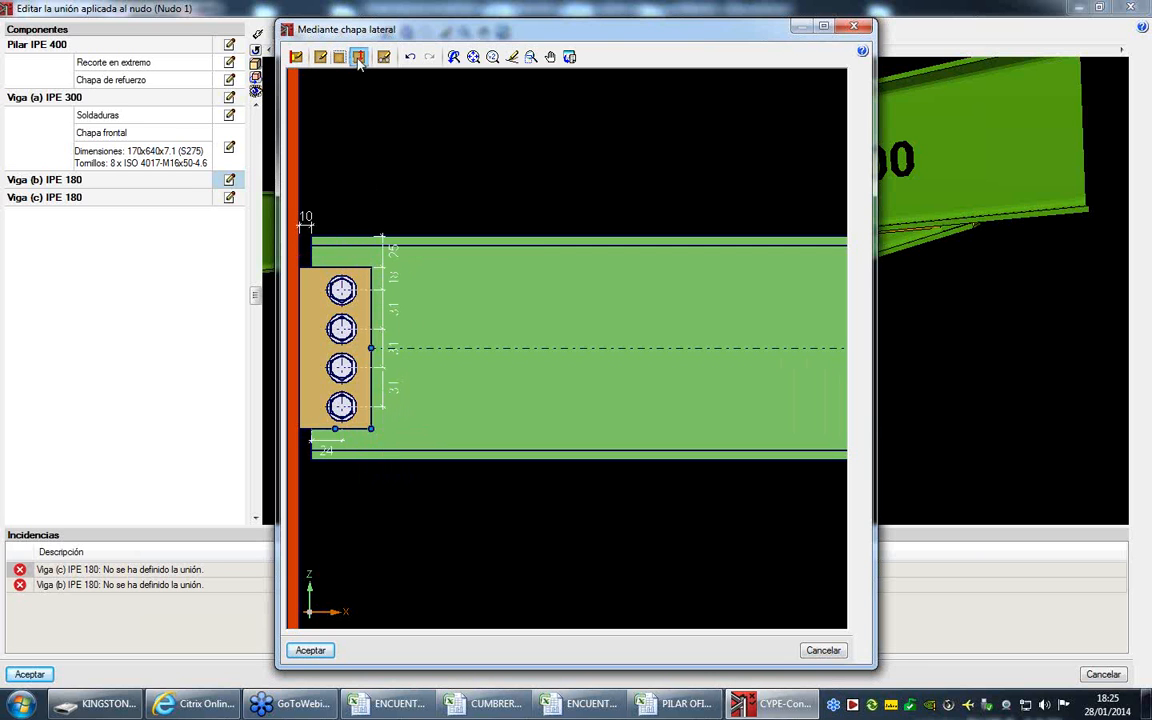
{"action": "left_click", "coordinate": [371, 266]}
- Set the side plate's bolts to 2 rows spaced 50 mm apart and accept Viga (b)'s connection
{"action": "left_click", "coordinate": [384, 57]}
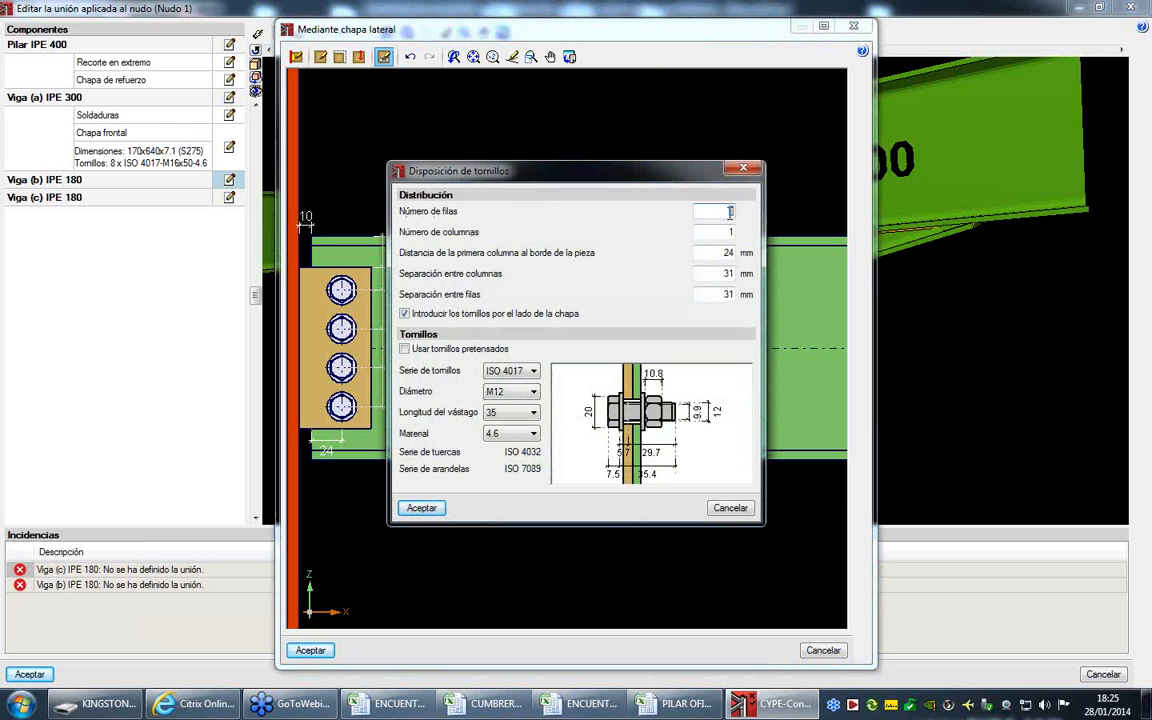
{"action": "type", "text": "2"}
{"action": "key", "text": "Tab"}
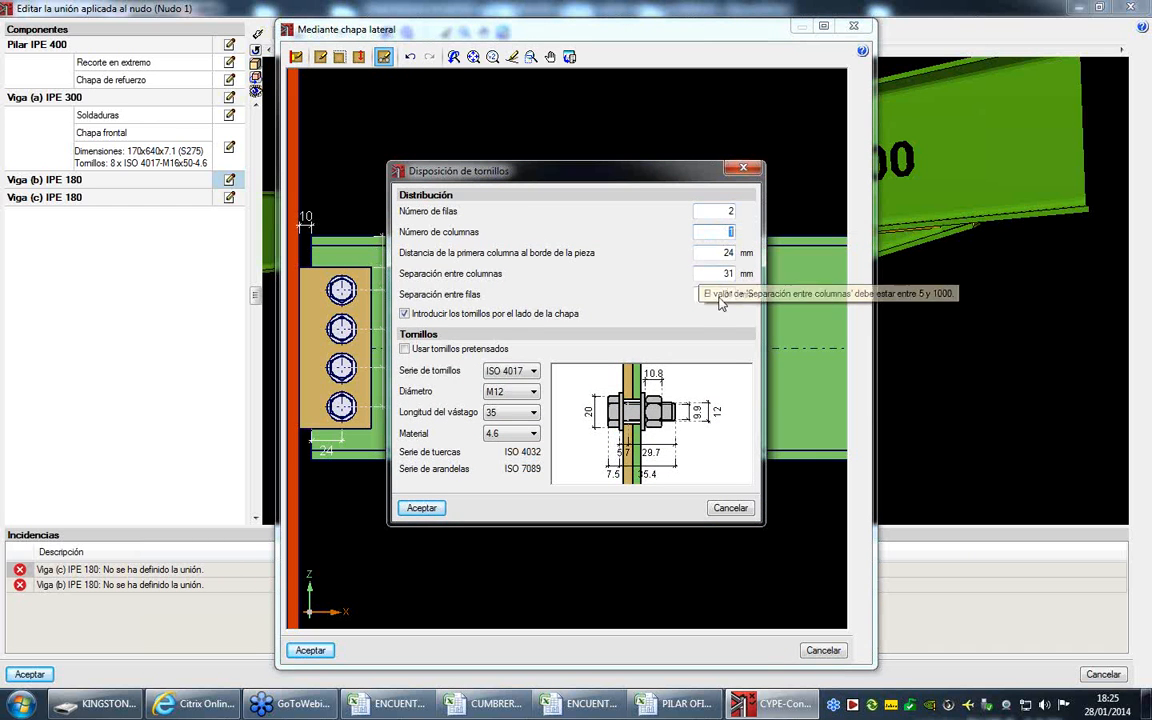
{"action": "left_click_drag", "start_coordinate": [722, 294], "coordinate": [760, 290]}
{"action": "type", "text": "50"}
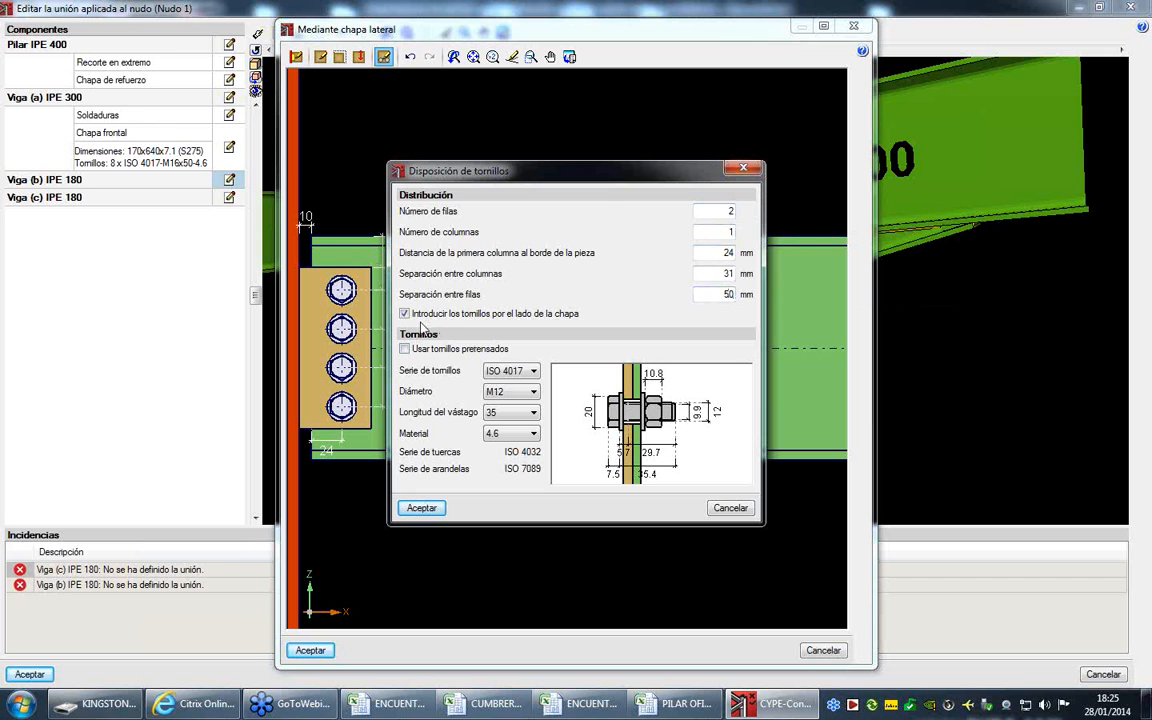
{"action": "left_click", "coordinate": [416, 508]}
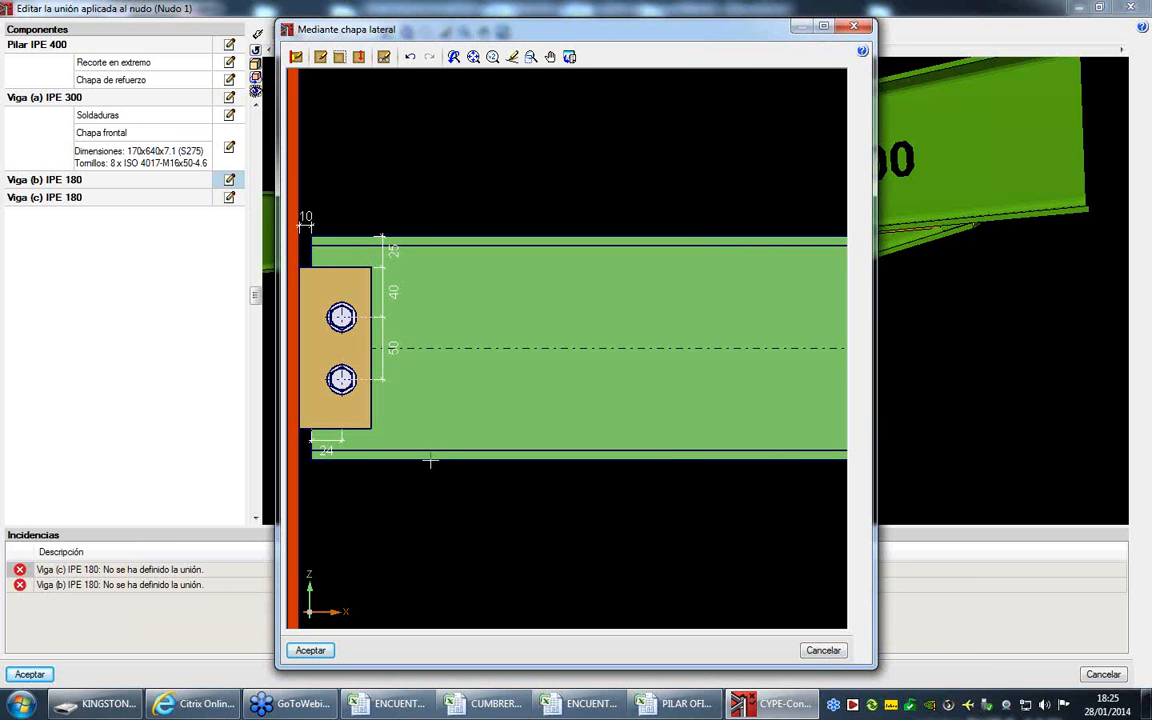
{"action": "left_click", "coordinate": [311, 651]}
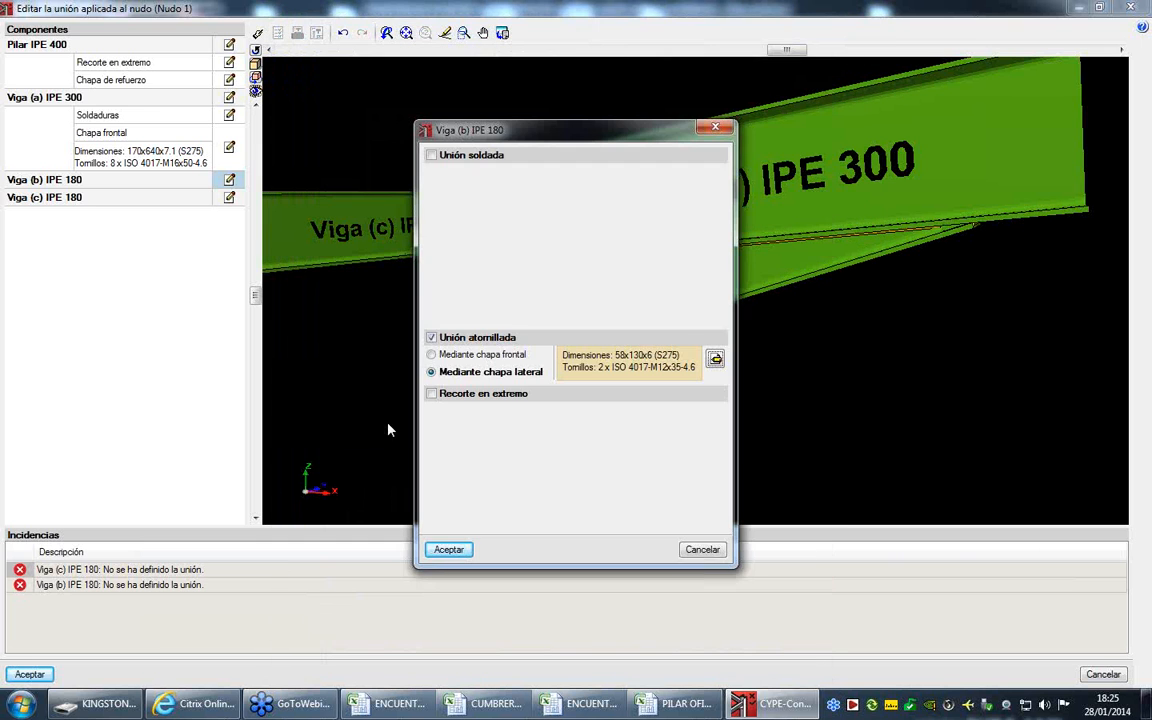
{"action": "left_click", "coordinate": [448, 549]}
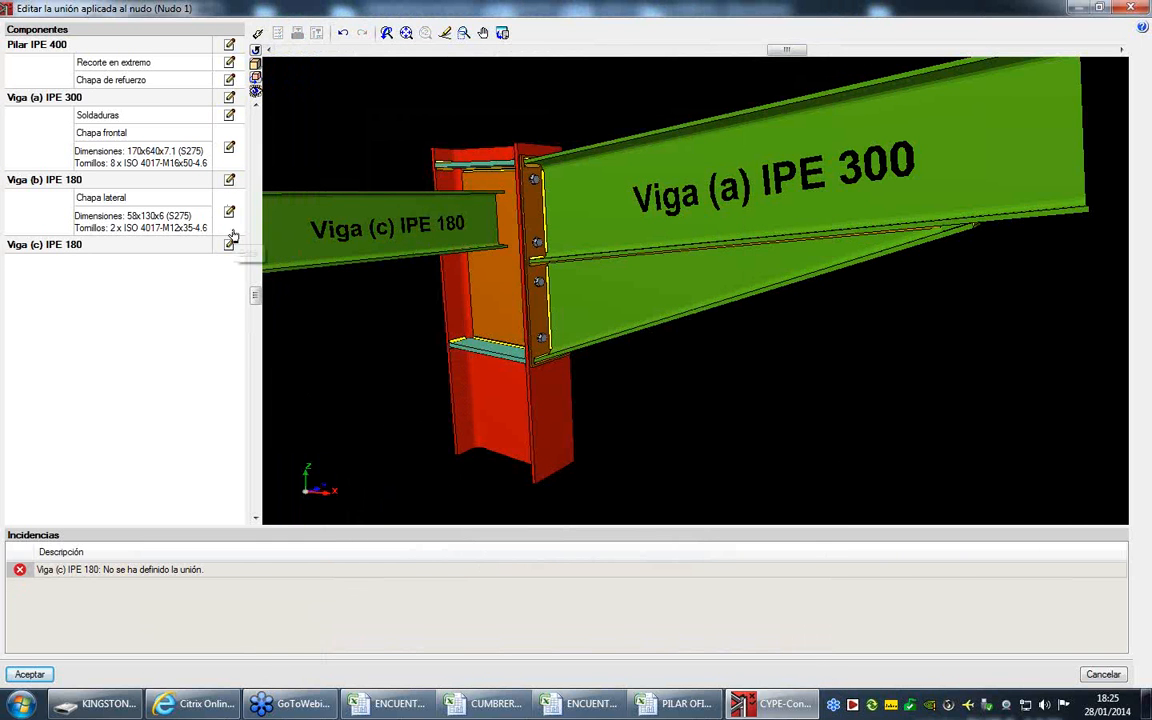
- Enable Unión soldada for Viga (c) IPE 180 with a web weld of 4 mm throat and 95 mm length, and accept it
{"action": "left_click_drag", "start_coordinate": [451, 203], "coordinate": [486, 260]}
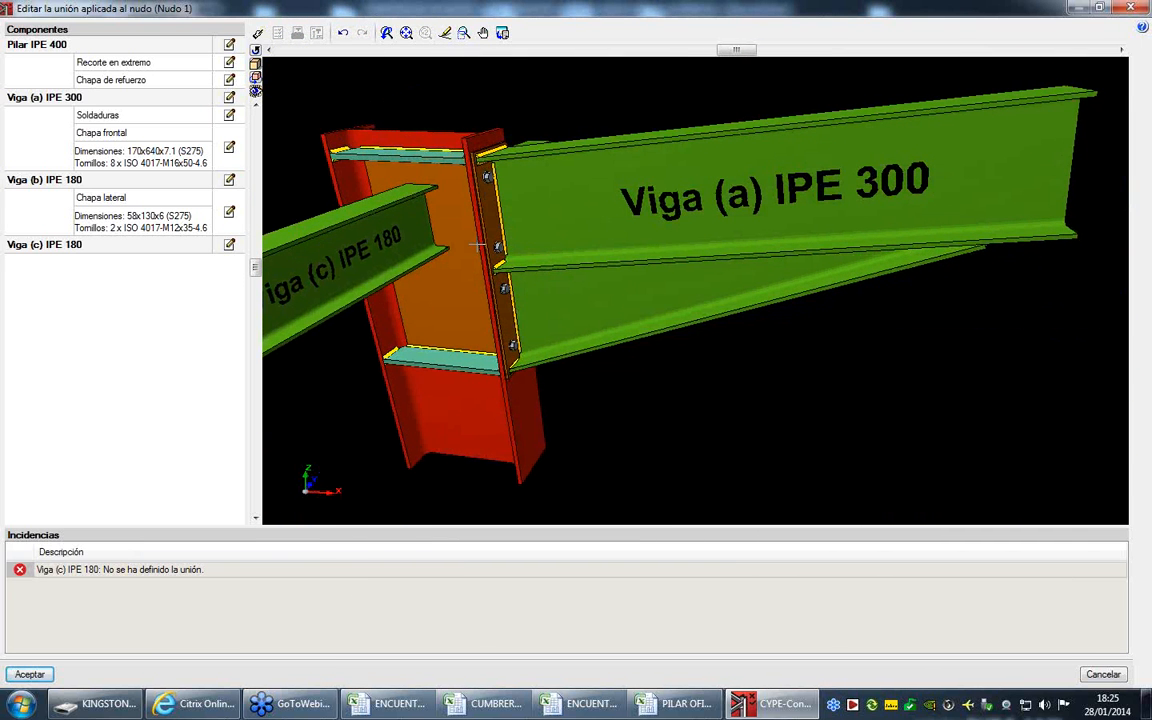
{"action": "left_click", "coordinate": [231, 246]}
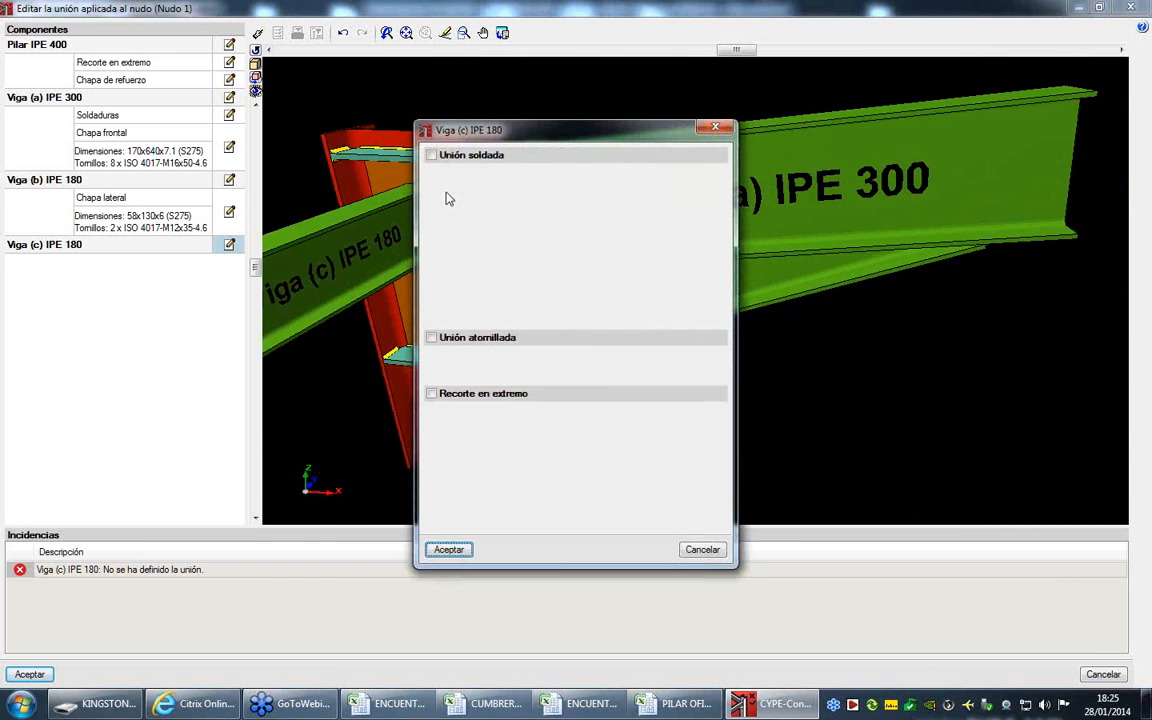
{"action": "left_click", "coordinate": [442, 157]}
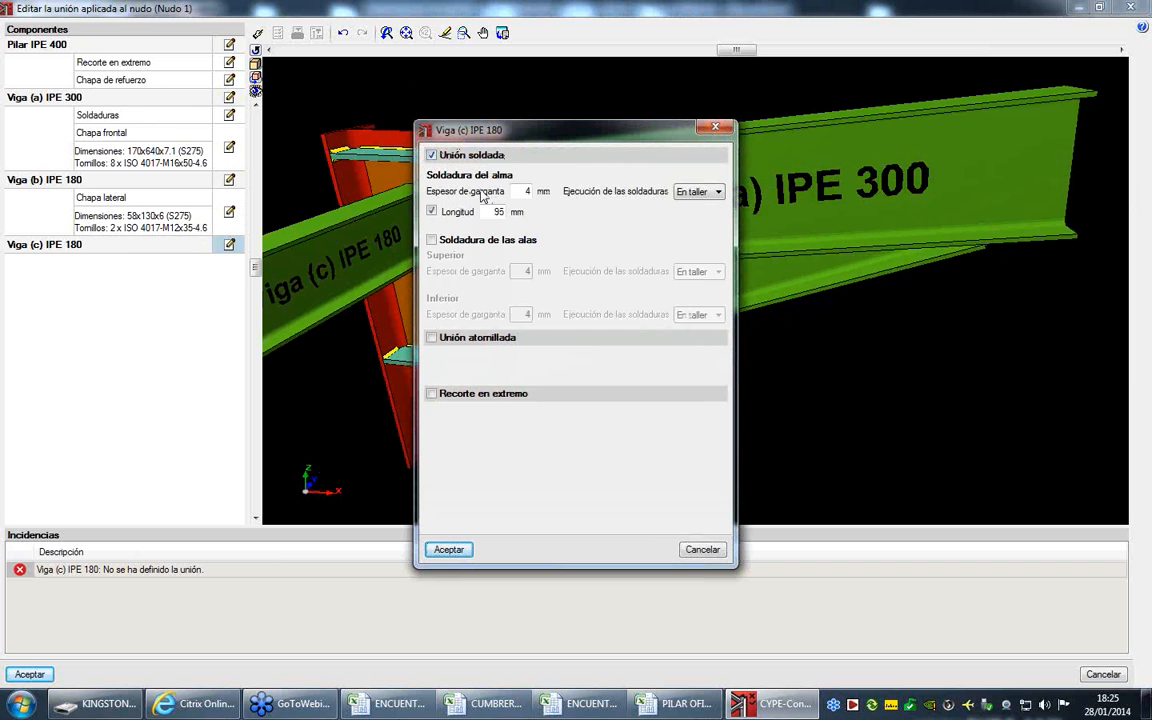
{"action": "left_click", "coordinate": [447, 549]}
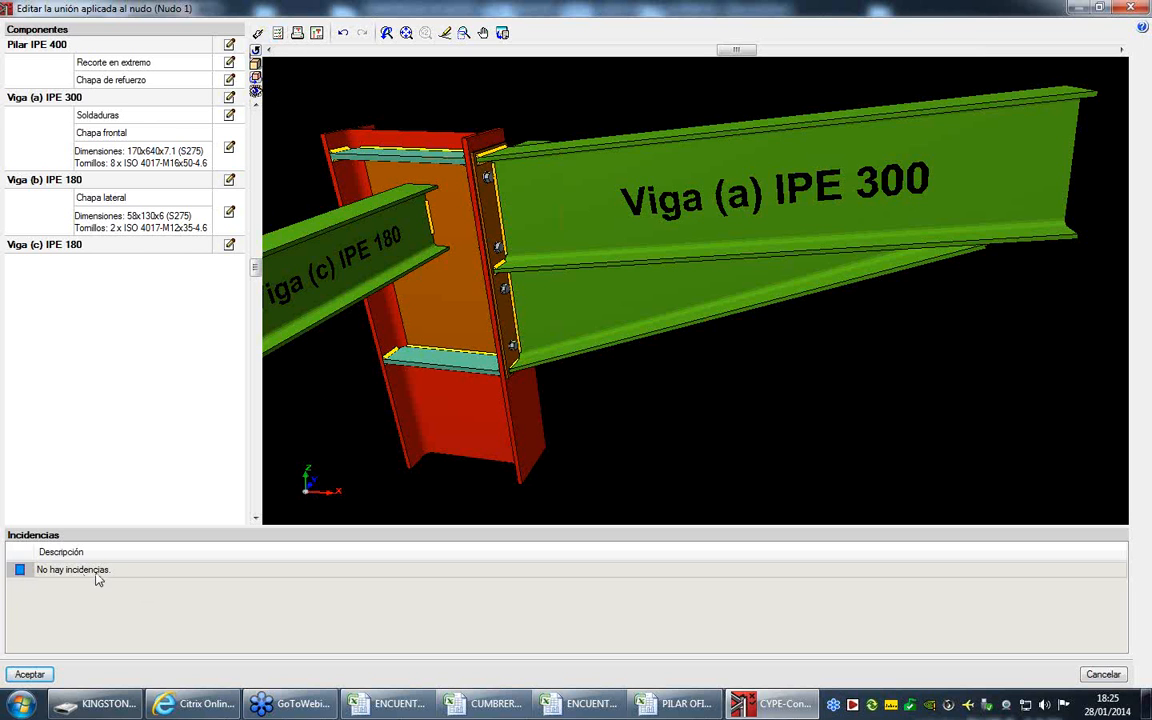
- Run the joint's Comprobación, show only the unmet checks, and examine those of Pilar IPE 400
{"action": "left_click", "coordinate": [278, 35]}
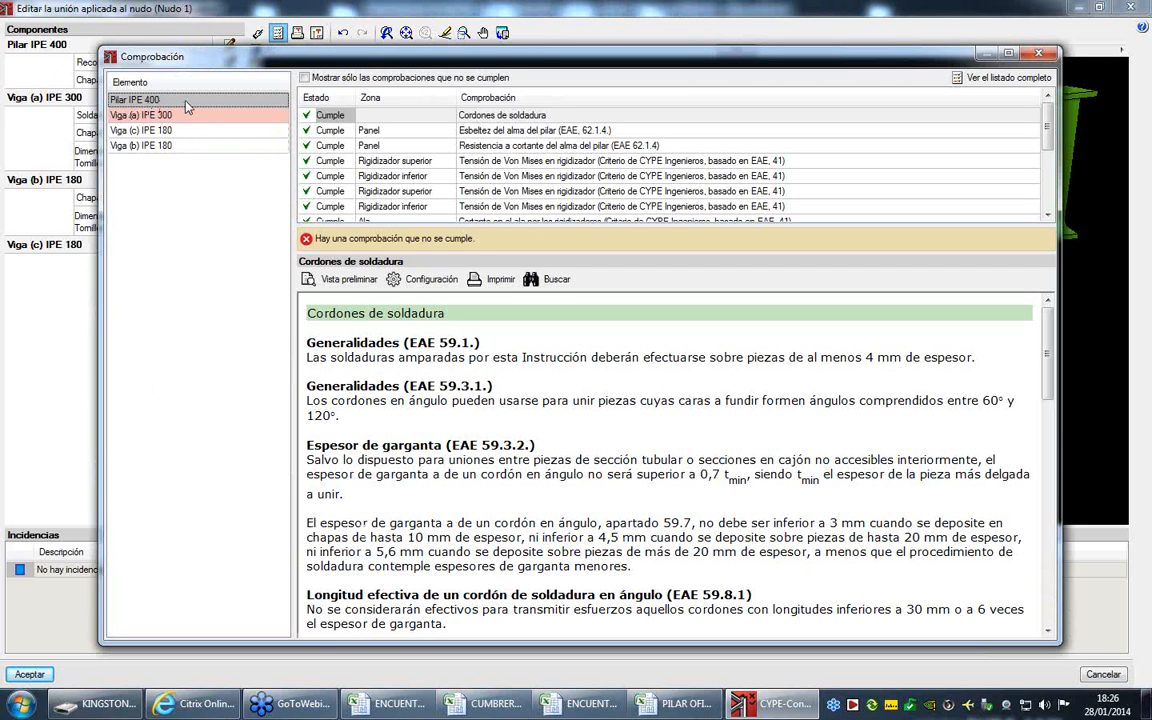
{"action": "left_click", "coordinate": [304, 78]}
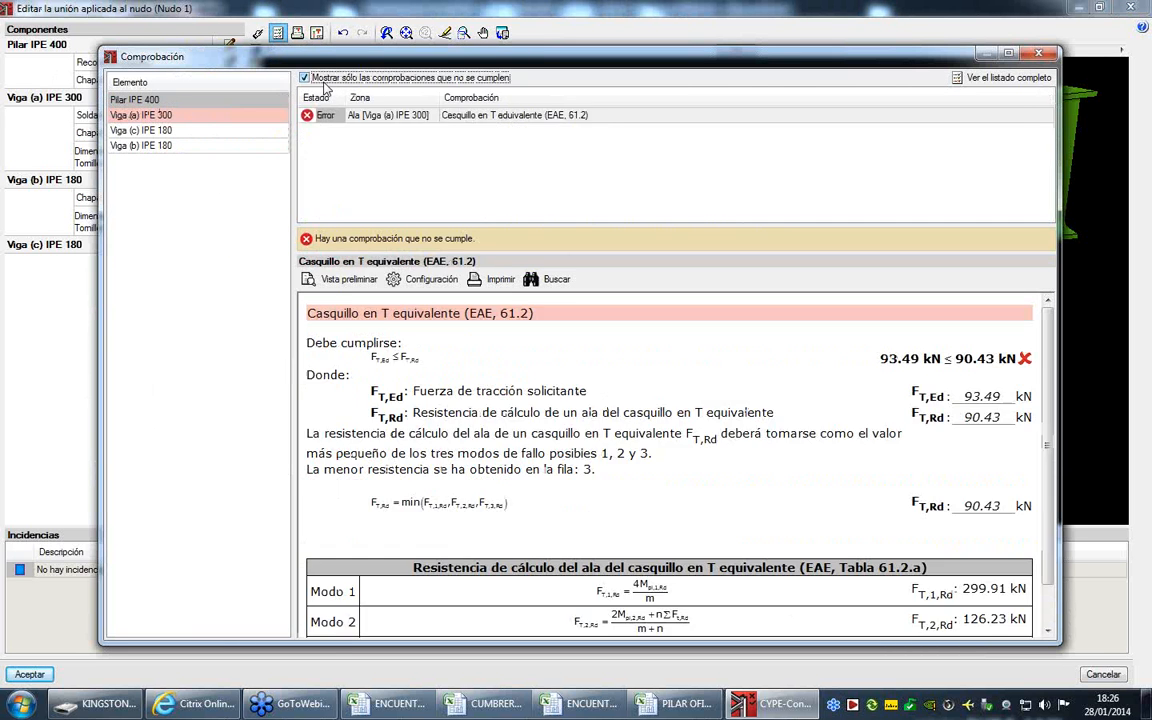
{"action": "left_click", "coordinate": [428, 115]}
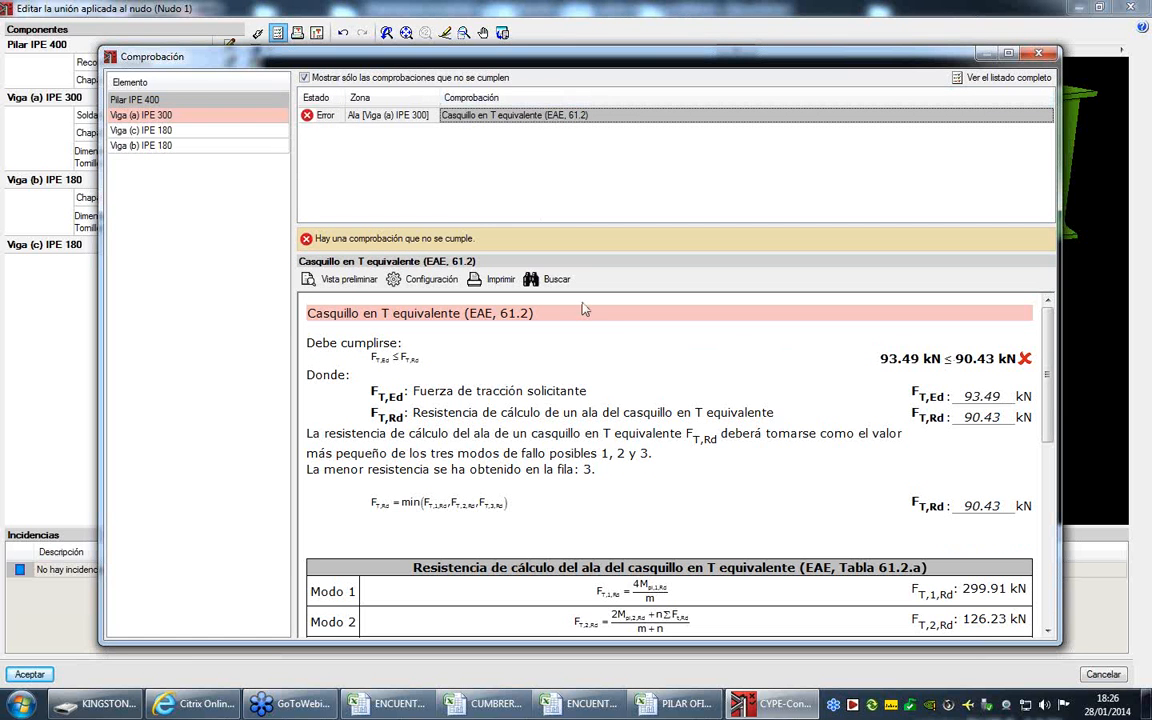
{"action": "left_click", "coordinate": [211, 115]}
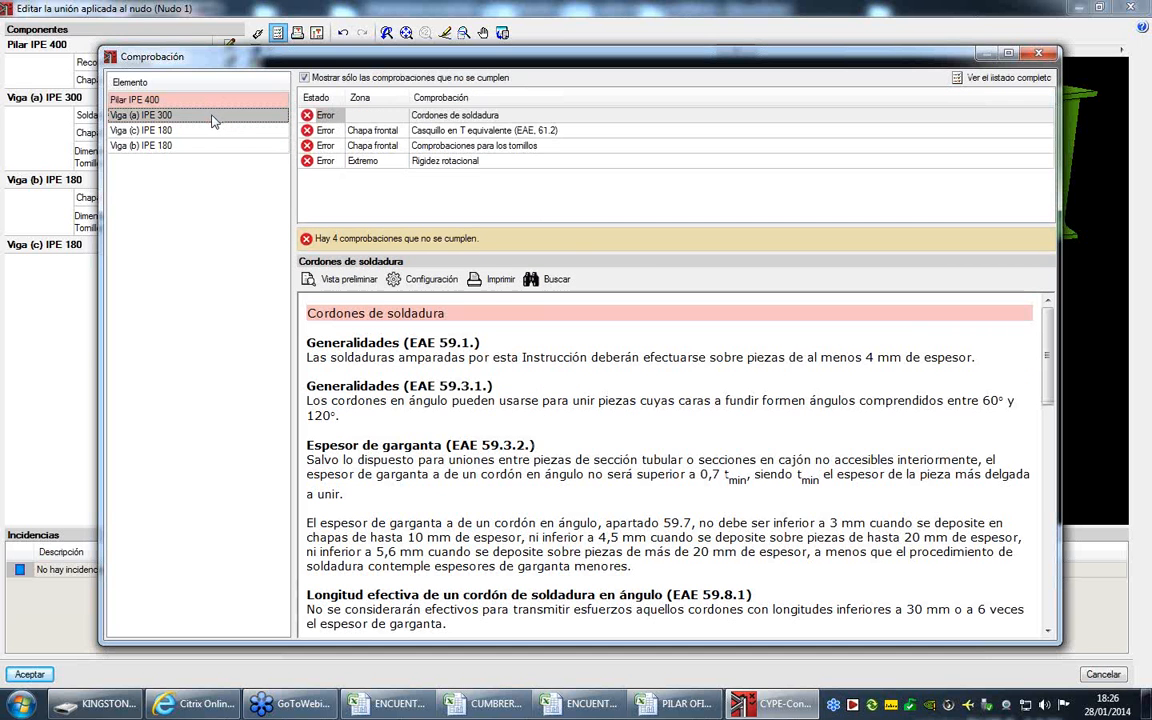
{"action": "left_click", "coordinate": [220, 110]}
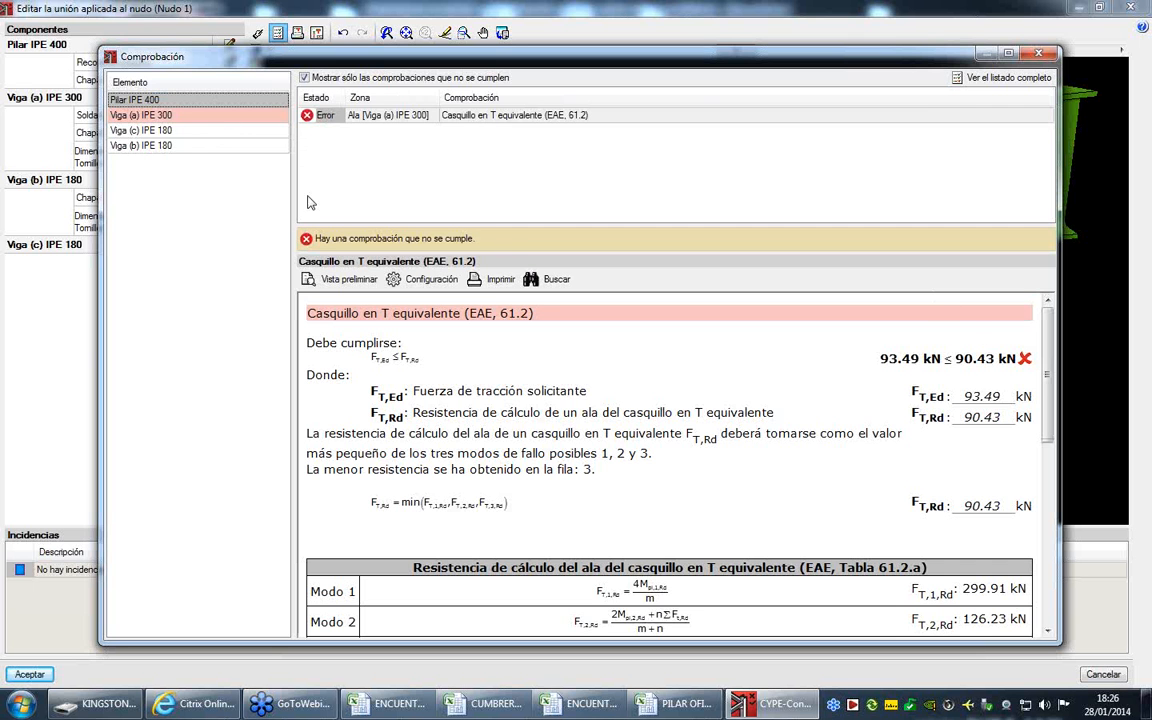
- Examine Viga (a) IPE 300's Cordones de soldadura check, comparing the throat thickness rules with the geometric checks table
{"action": "left_click", "coordinate": [197, 117]}
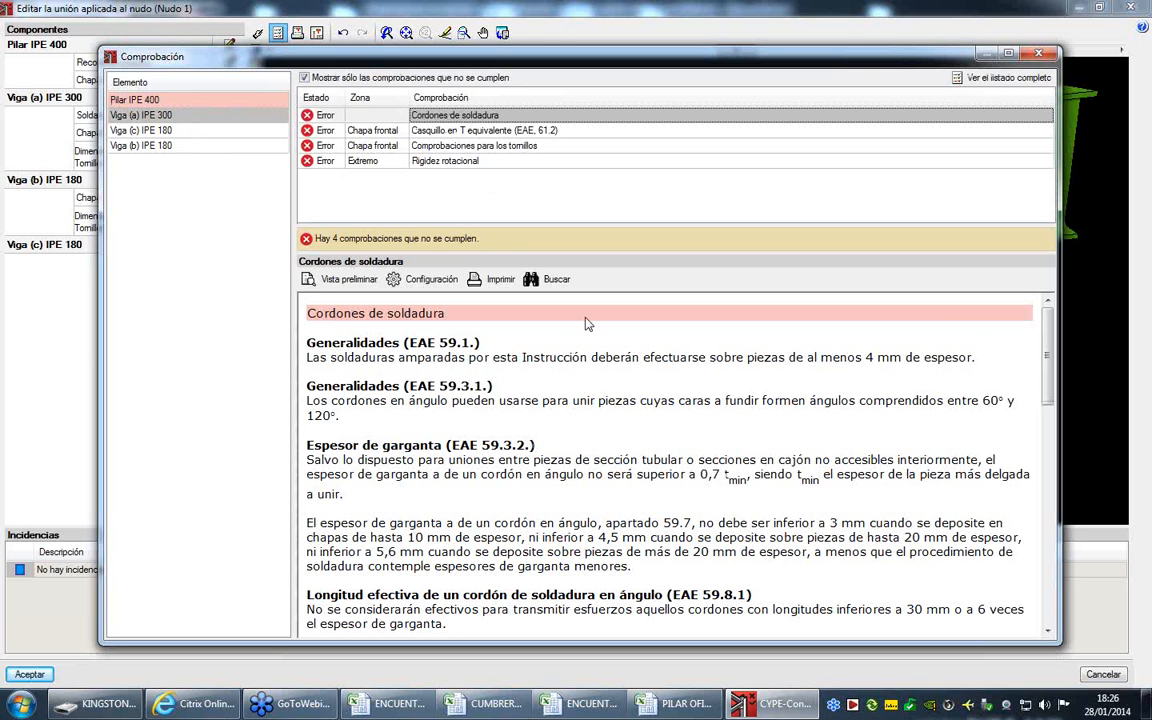
{"action": "scroll", "coordinate": [588, 326], "scroll_direction": "down", "scroll_amount": 3}
{"action": "scroll", "coordinate": [590, 326], "scroll_direction": "down", "scroll_amount": 4}
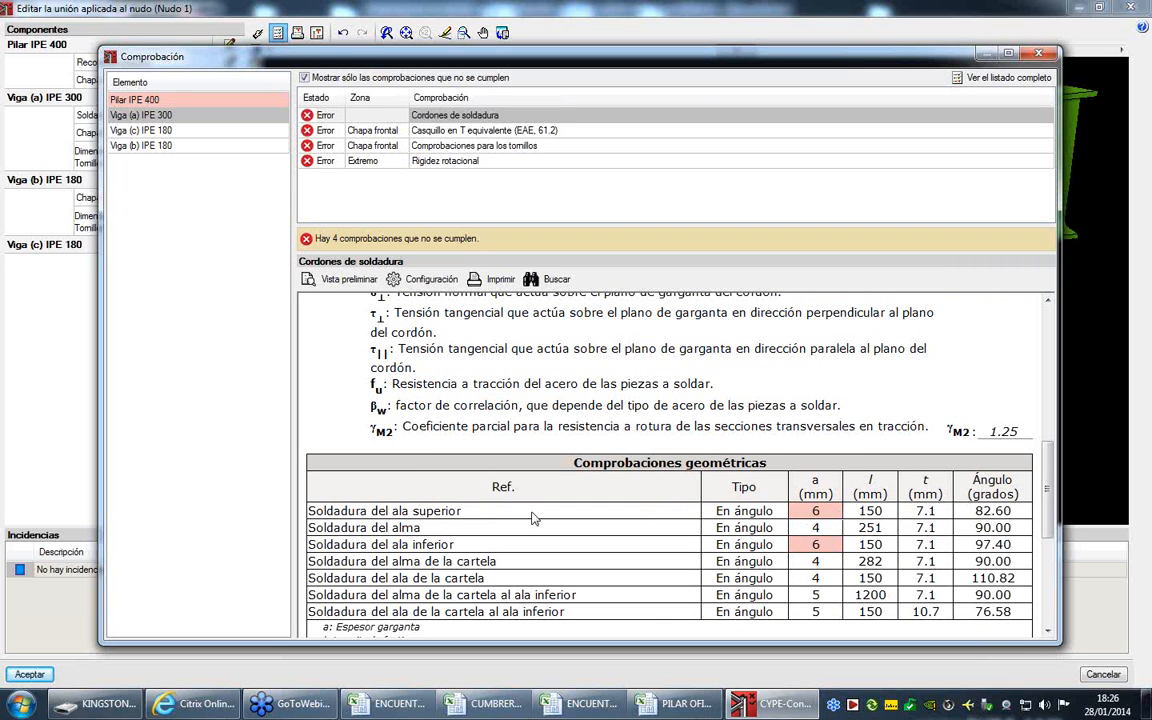
{"action": "scroll", "coordinate": [743, 399], "scroll_direction": "up", "scroll_amount": 5}
{"action": "scroll", "coordinate": [896, 443], "scroll_direction": "down", "scroll_amount": 1}
{"action": "scroll", "coordinate": [894, 443], "scroll_direction": "up", "scroll_amount": 1}
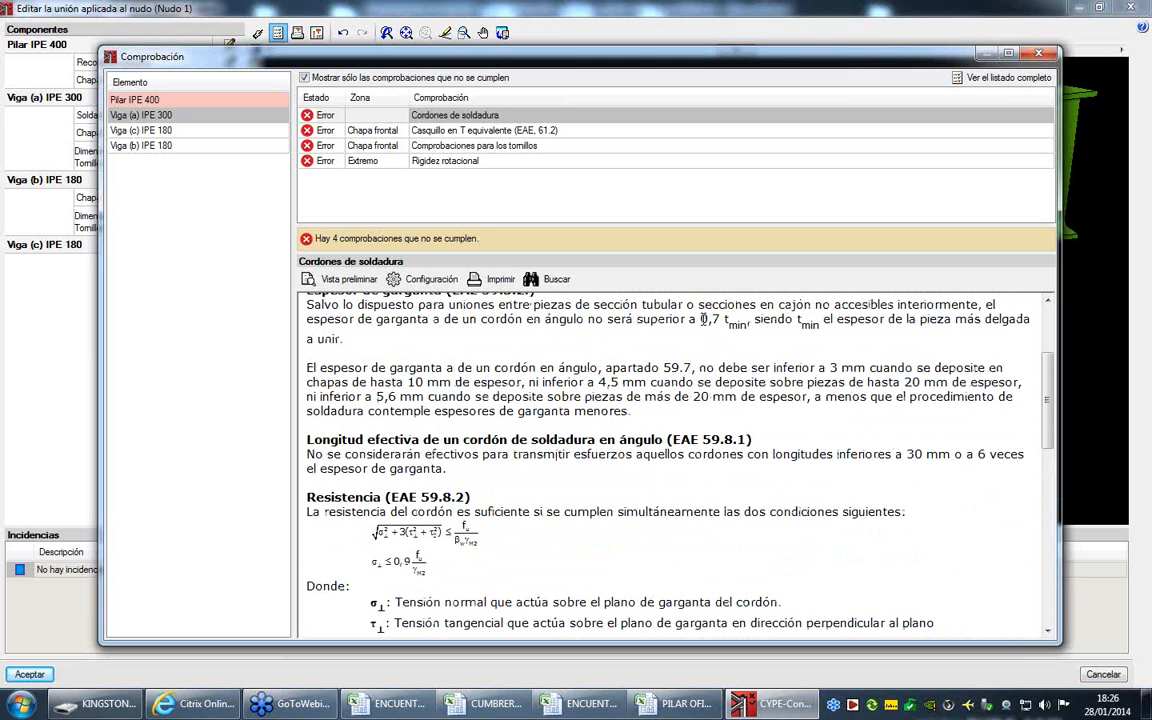
{"action": "scroll", "coordinate": [743, 357], "scroll_direction": "down", "scroll_amount": 5}
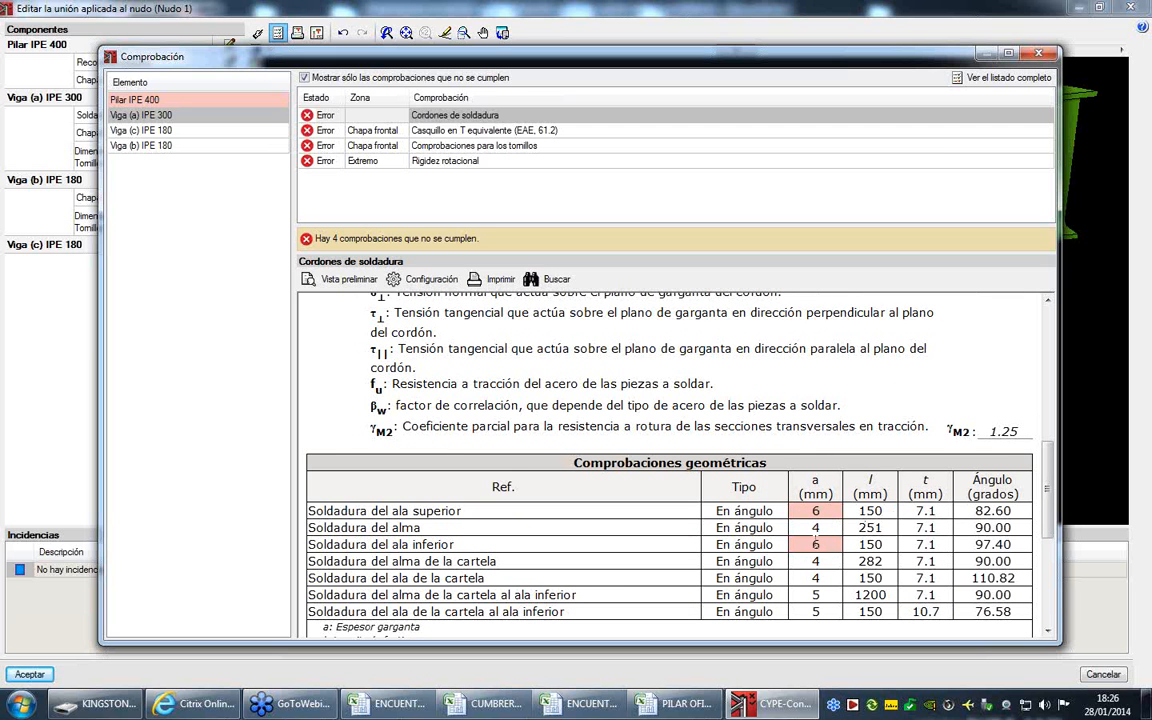
- Examine Viga (a) IPE 300's unmet front plate T-stub, bolt and Rigidez rotacional checks, including the bolt layout and resistance tables, and close the check
{"action": "left_click", "coordinate": [397, 129]}
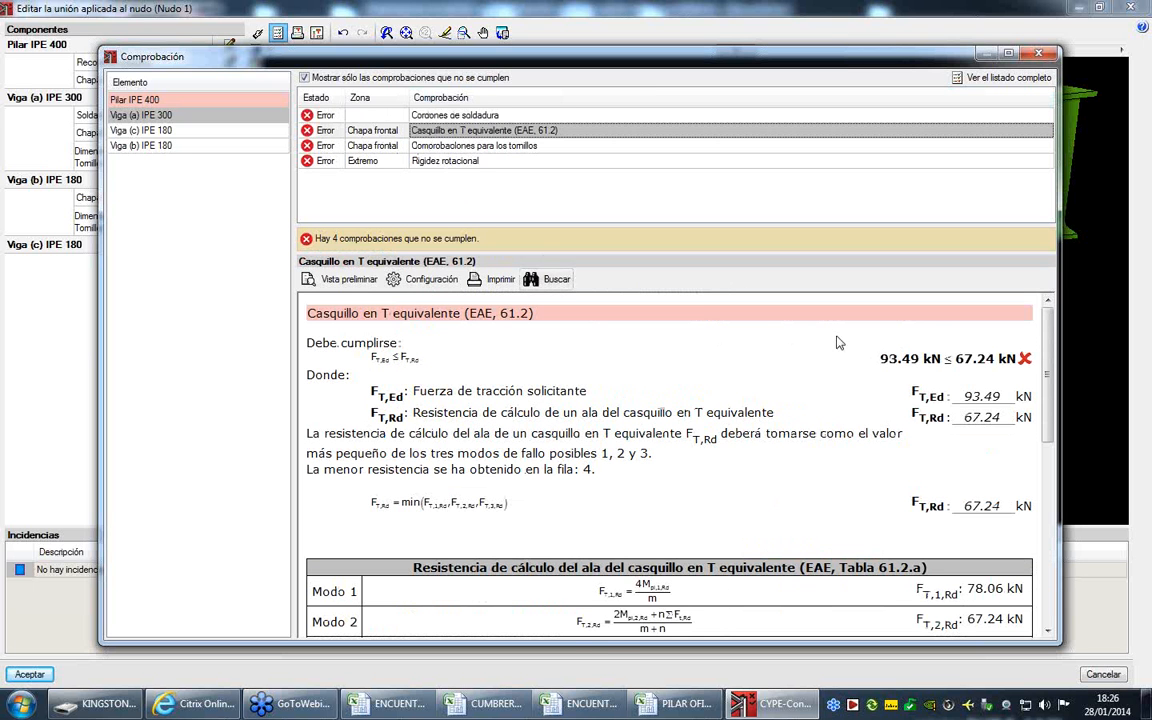
{"action": "left_click", "coordinate": [436, 147]}
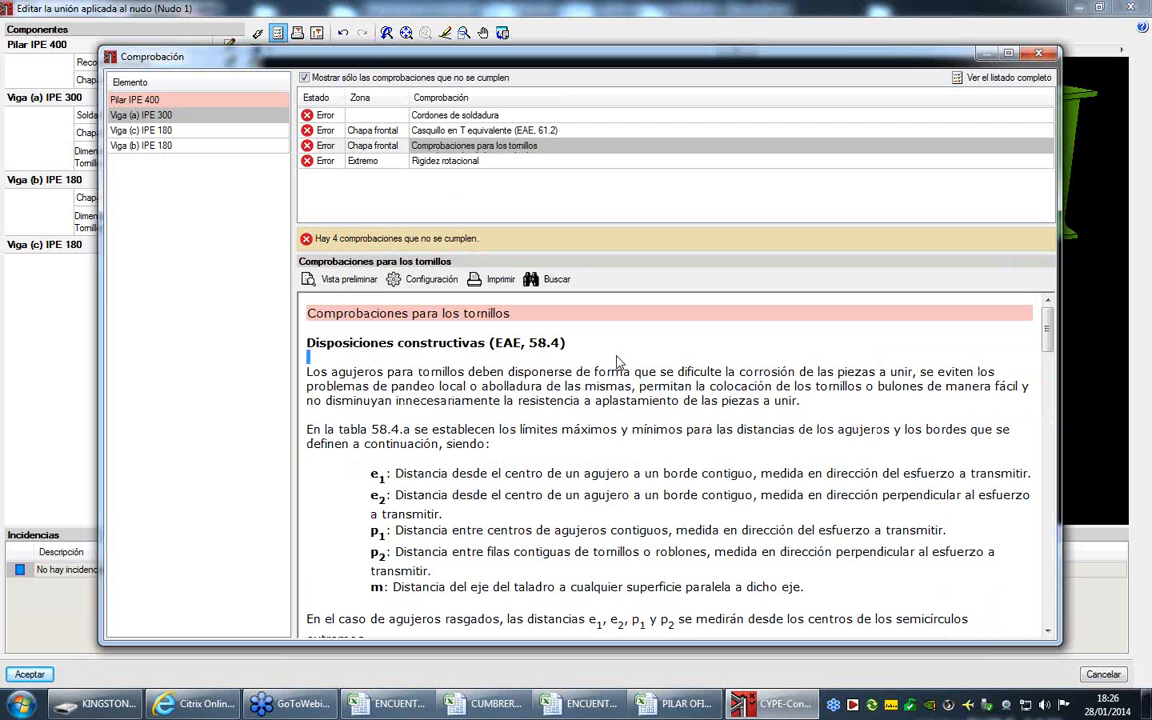
{"action": "scroll", "coordinate": [622, 362], "scroll_direction": "down", "scroll_amount": 4}
{"action": "scroll", "coordinate": [622, 362], "scroll_direction": "down", "scroll_amount": 15}
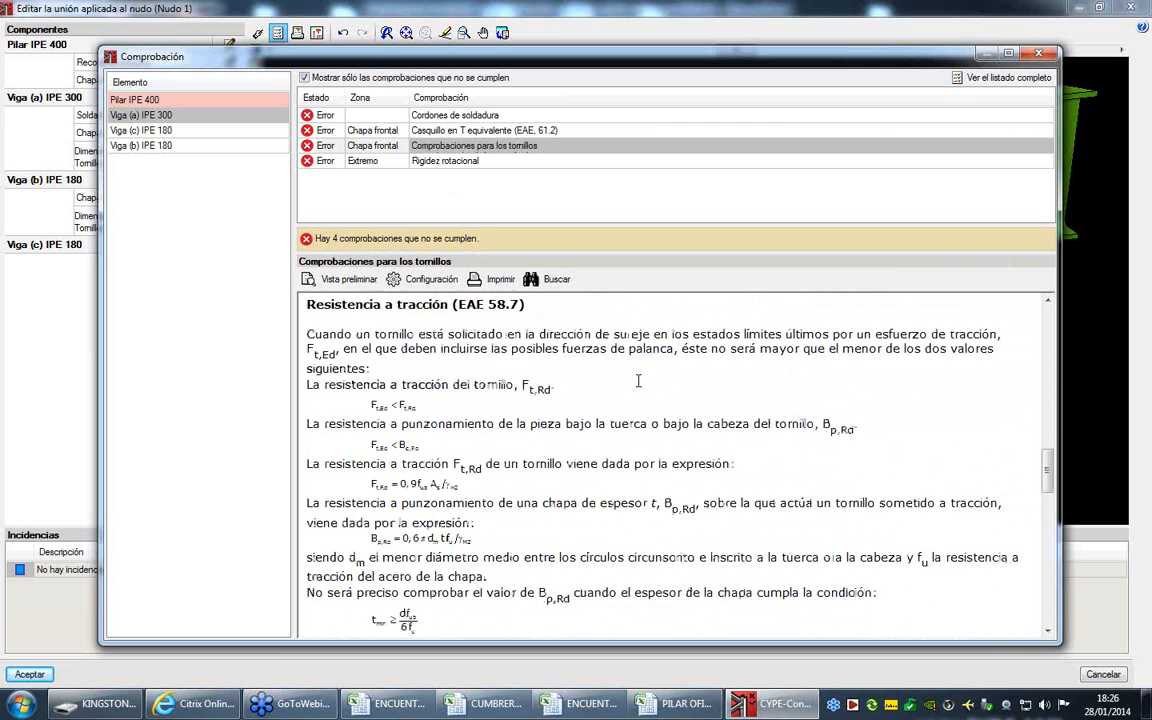
{"action": "scroll", "coordinate": [640, 388], "scroll_direction": "down", "scroll_amount": 6}
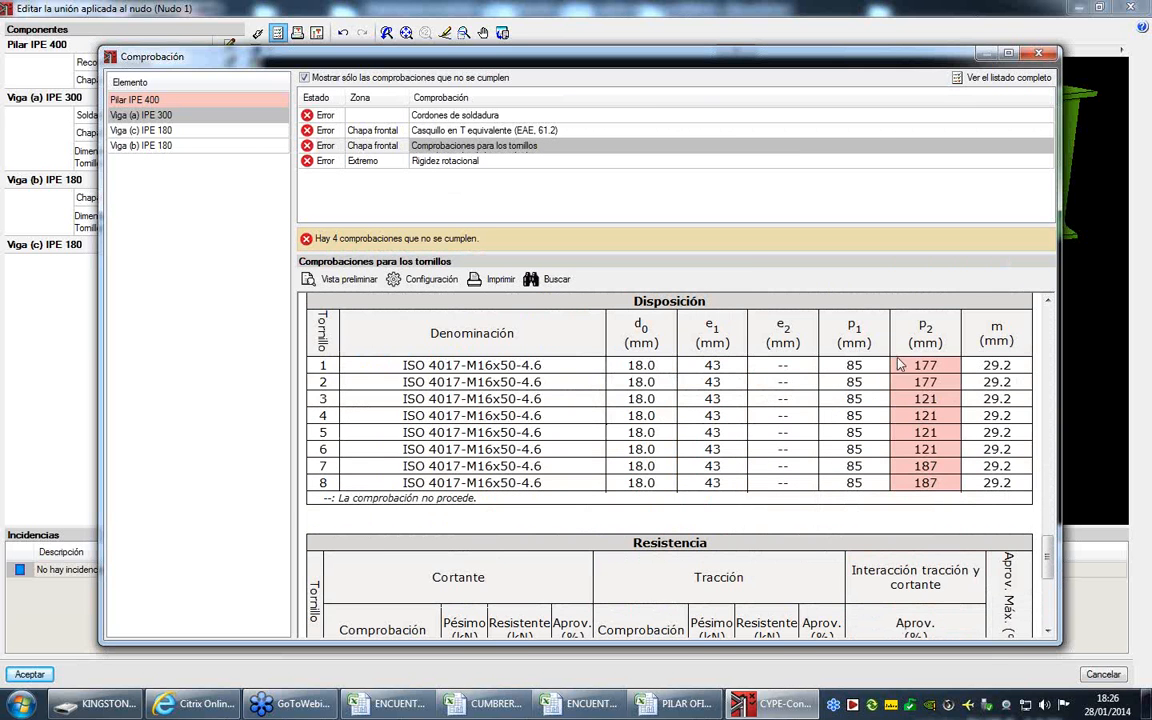
{"action": "scroll", "coordinate": [890, 400], "scroll_direction": "down", "scroll_amount": 5}
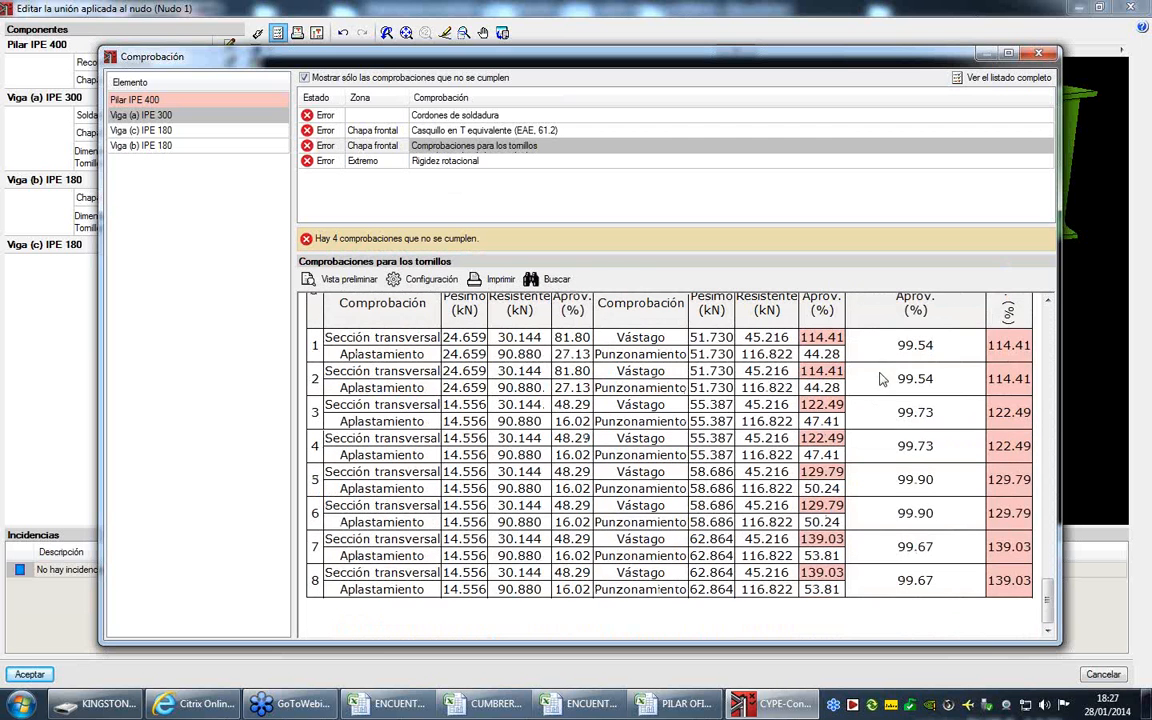
{"action": "left_click", "coordinate": [447, 162]}
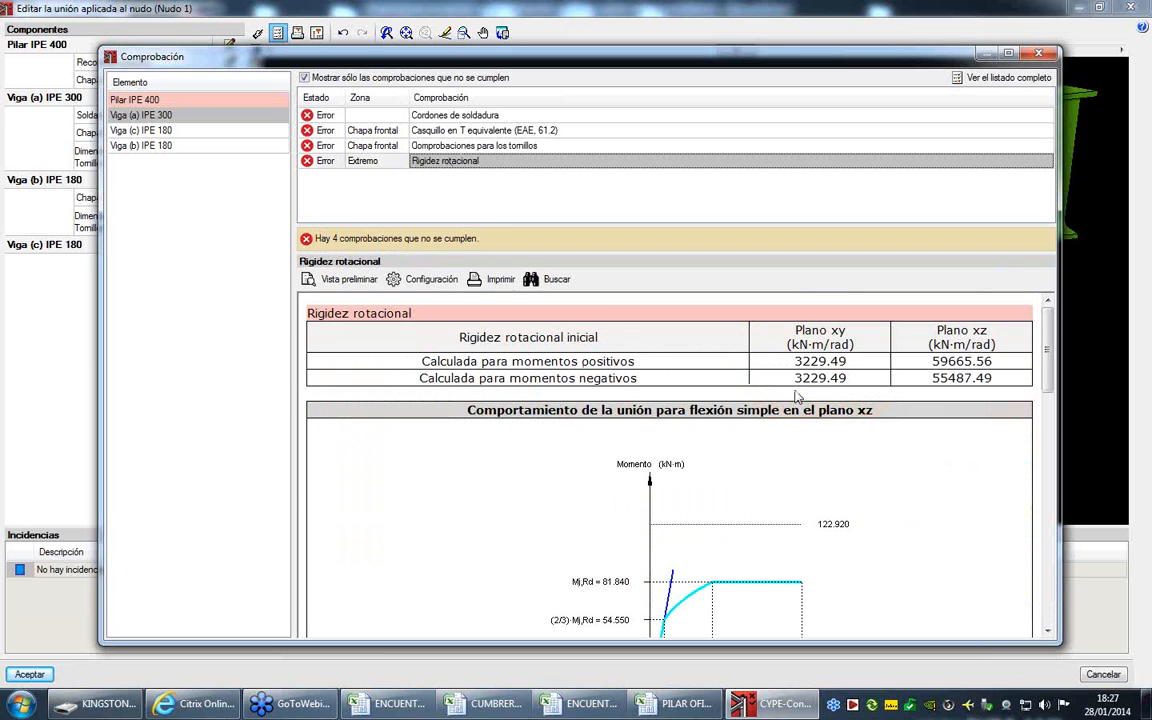
{"action": "left_click", "coordinate": [1039, 52]}
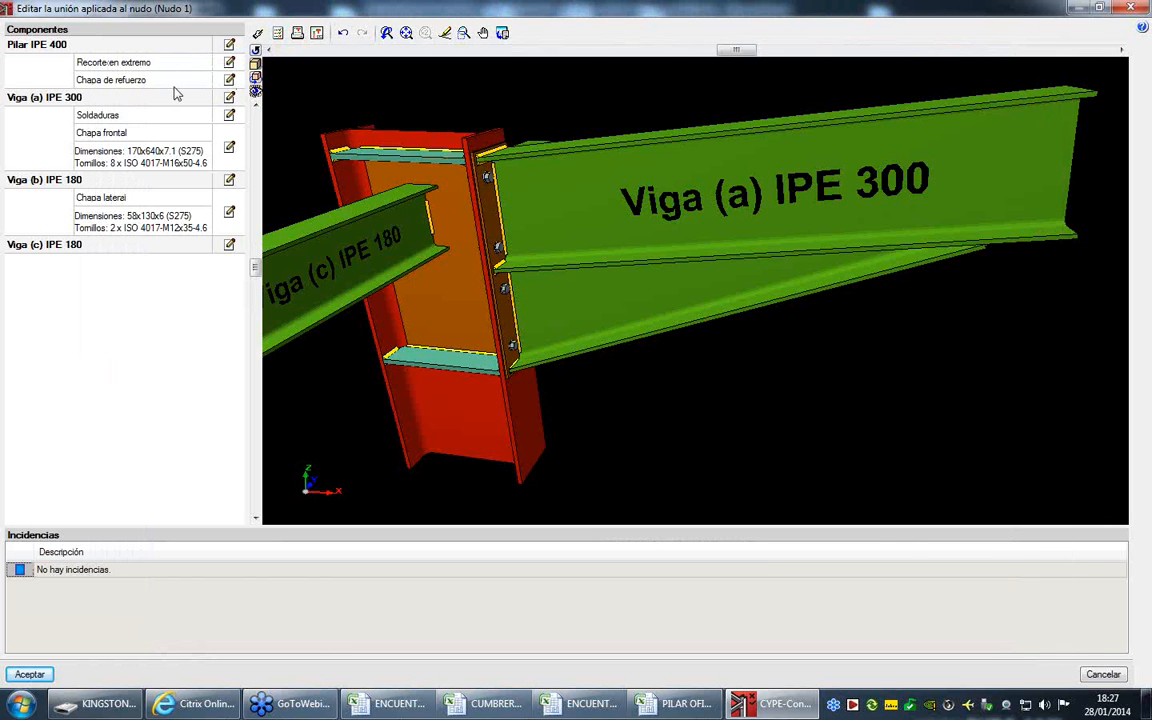
- Set the thickness of Viga (a) IPE 300's front plate to 14 mm
{"action": "left_click", "coordinate": [228, 97]}
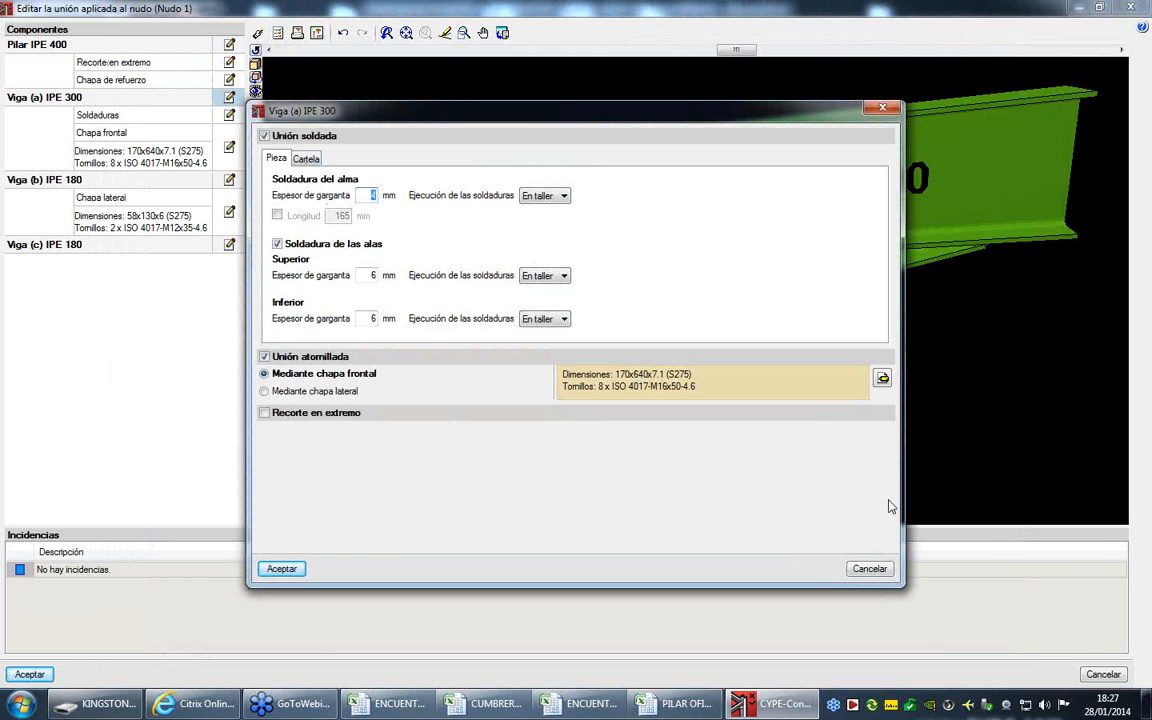
{"action": "left_click", "coordinate": [882, 377]}
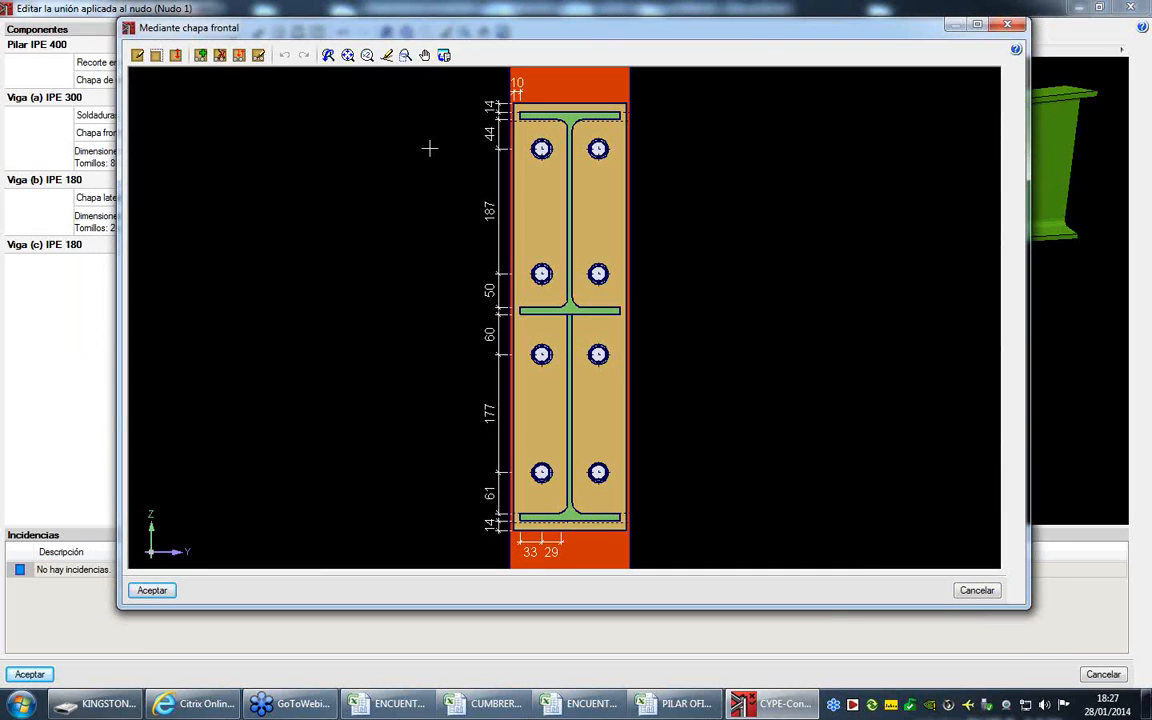
{"action": "left_click", "coordinate": [137, 55]}
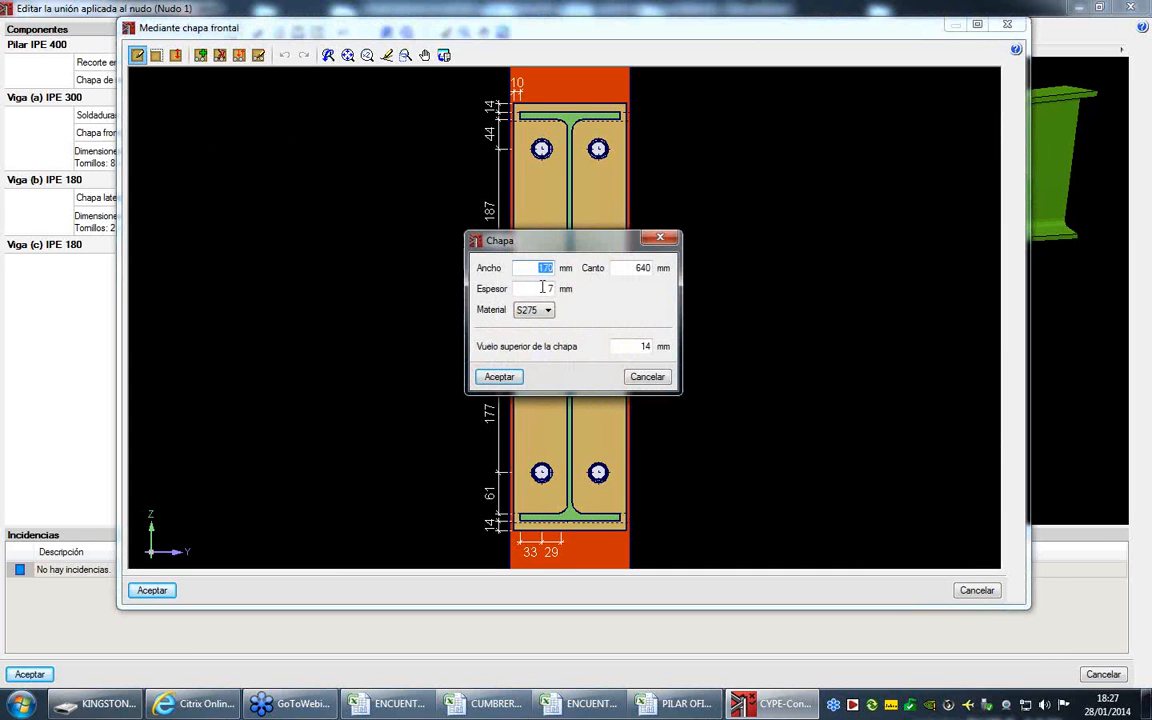
{"action": "key", "text": "Tab"}
{"action": "type", "text": "14"}
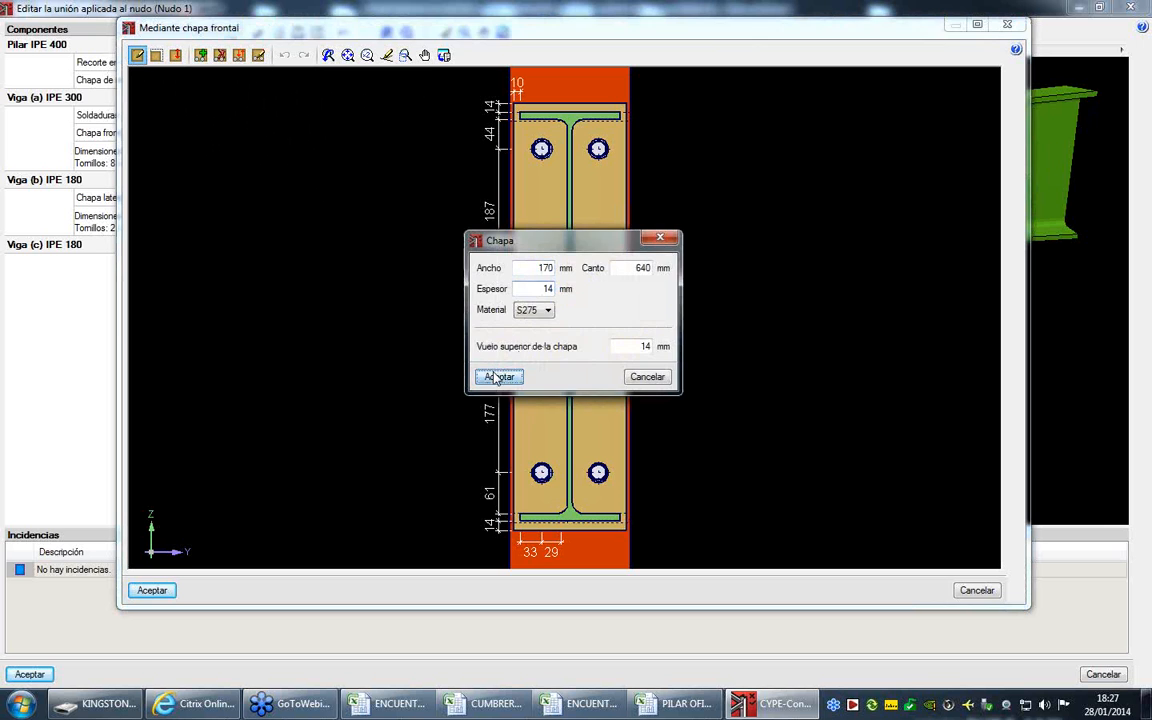
{"action": "left_click", "coordinate": [497, 376]}
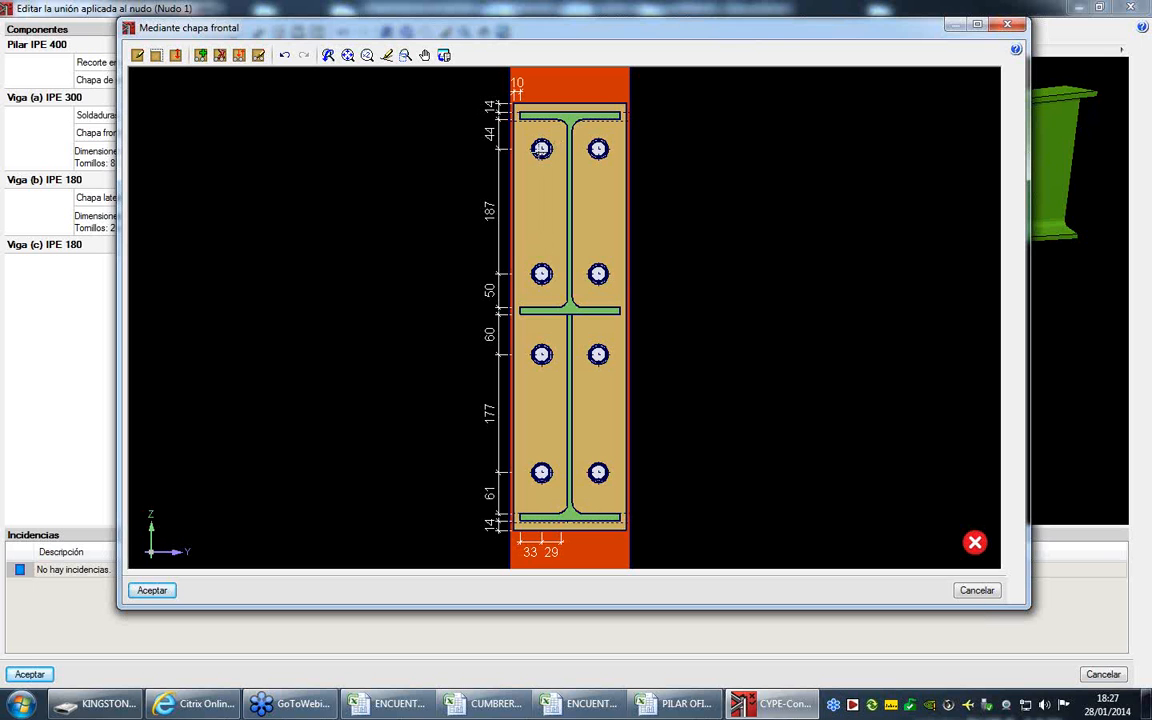
- Set the front plate bolts' shank length to 60 mm and accept Viga (a)'s connection
{"action": "left_click", "coordinate": [259, 55]}
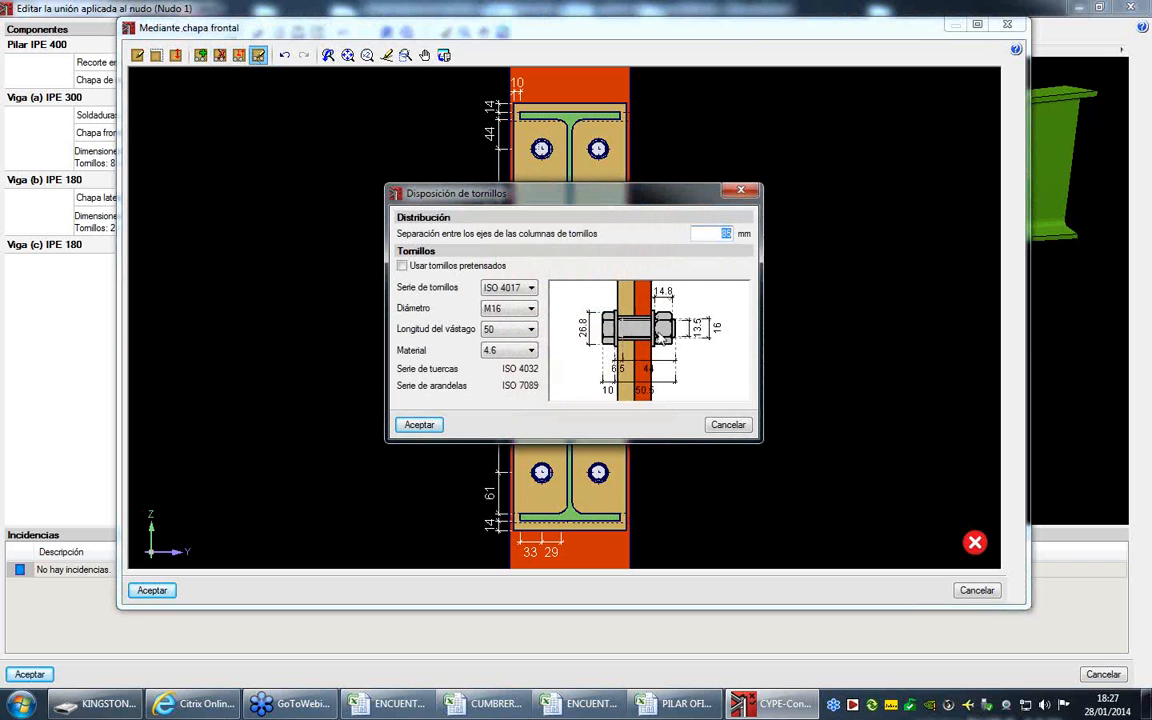
{"action": "left_click", "coordinate": [506, 329]}
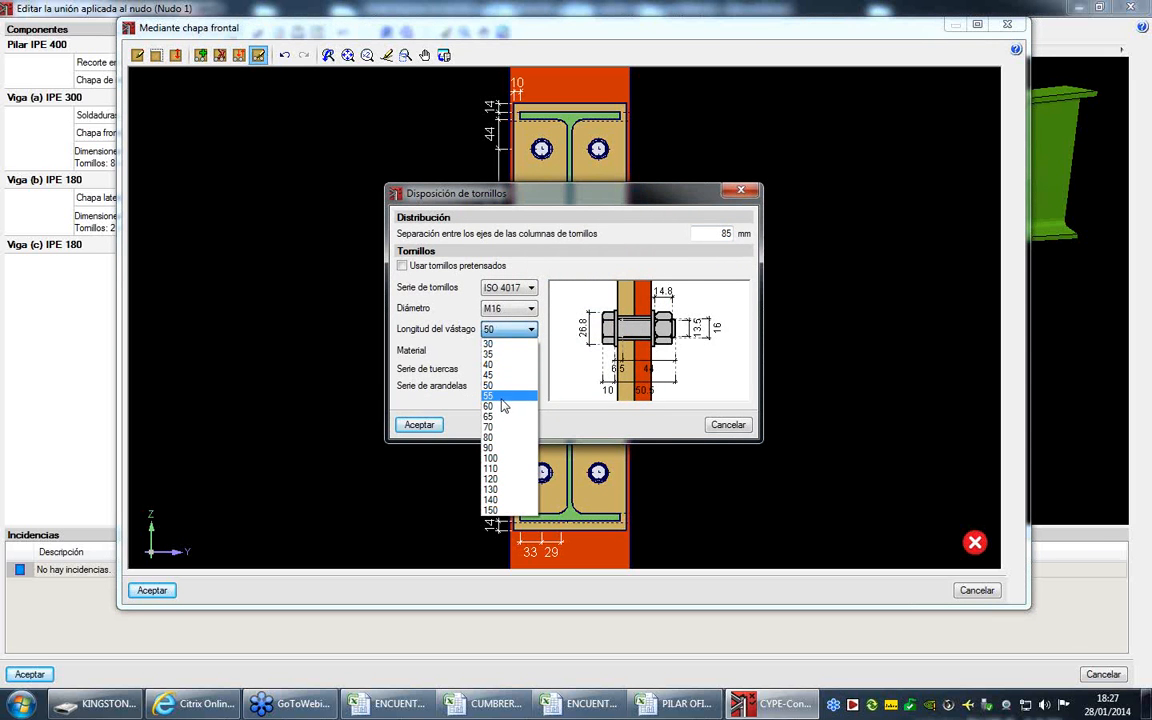
{"action": "left_click", "coordinate": [504, 405]}
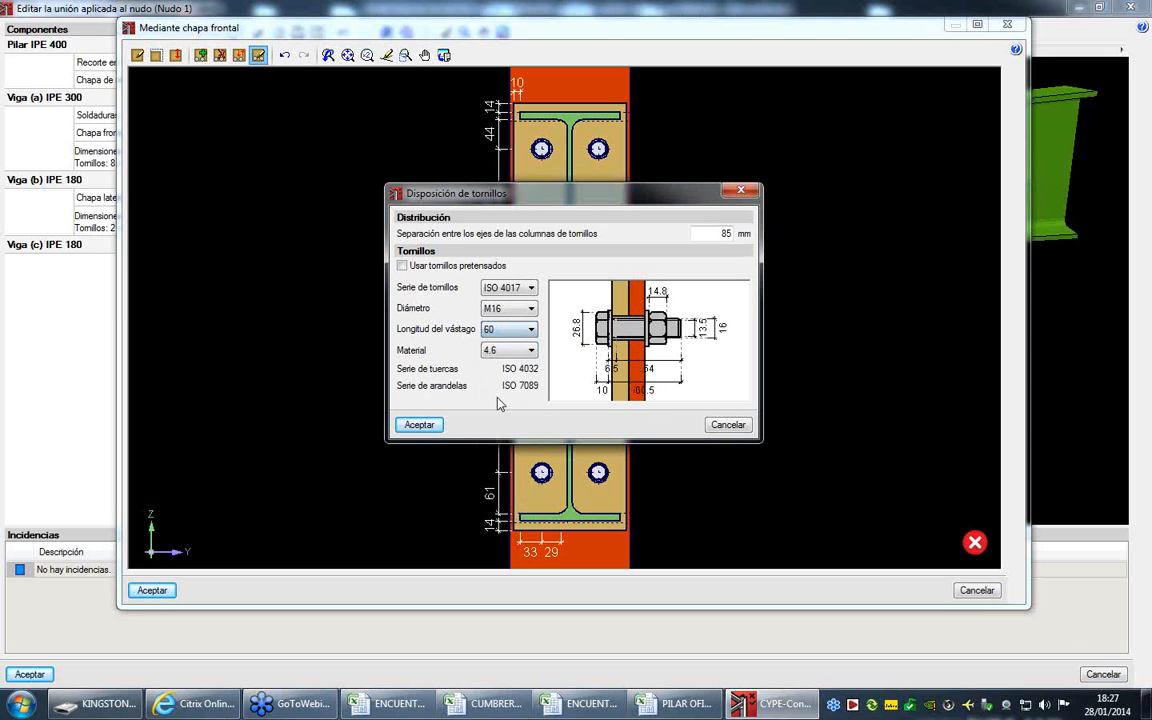
{"action": "left_click", "coordinate": [439, 427]}
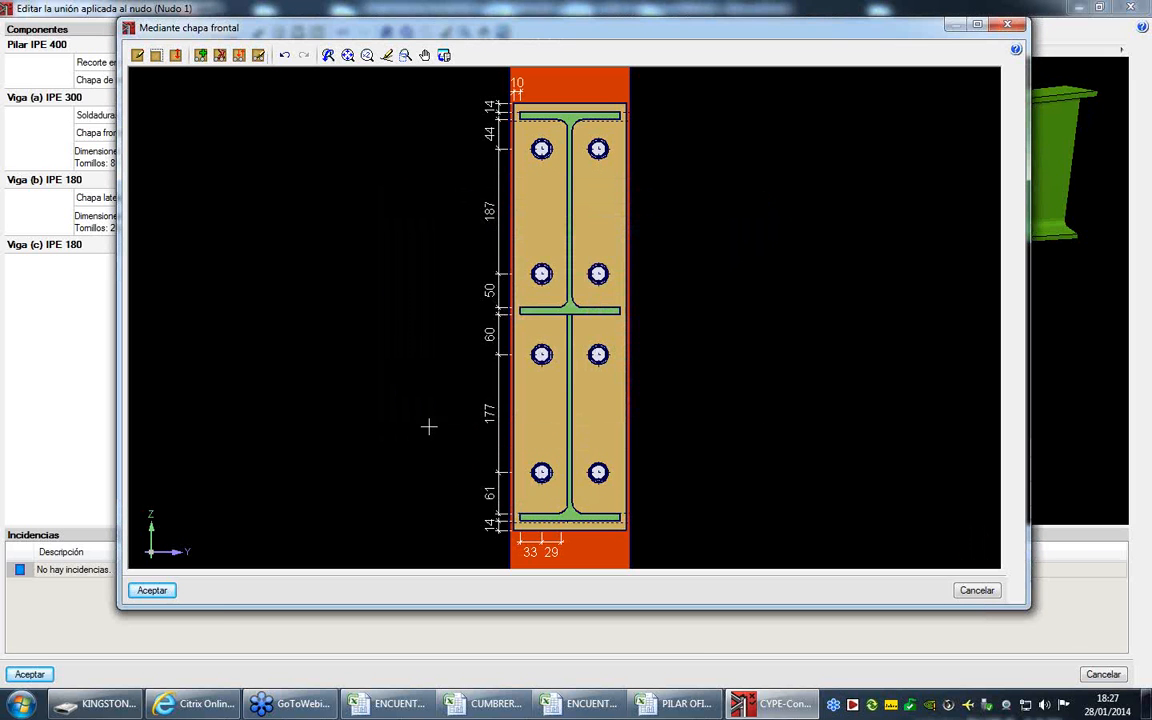
{"action": "left_click", "coordinate": [147, 591]}
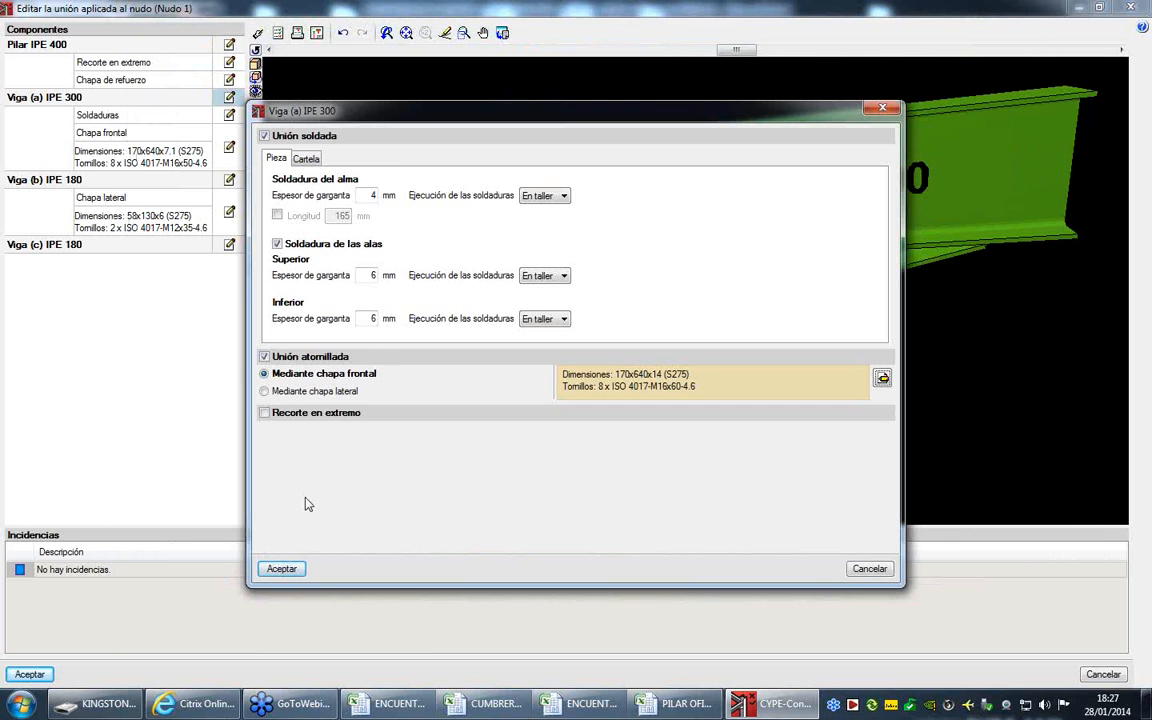
{"action": "left_click", "coordinate": [282, 569]}
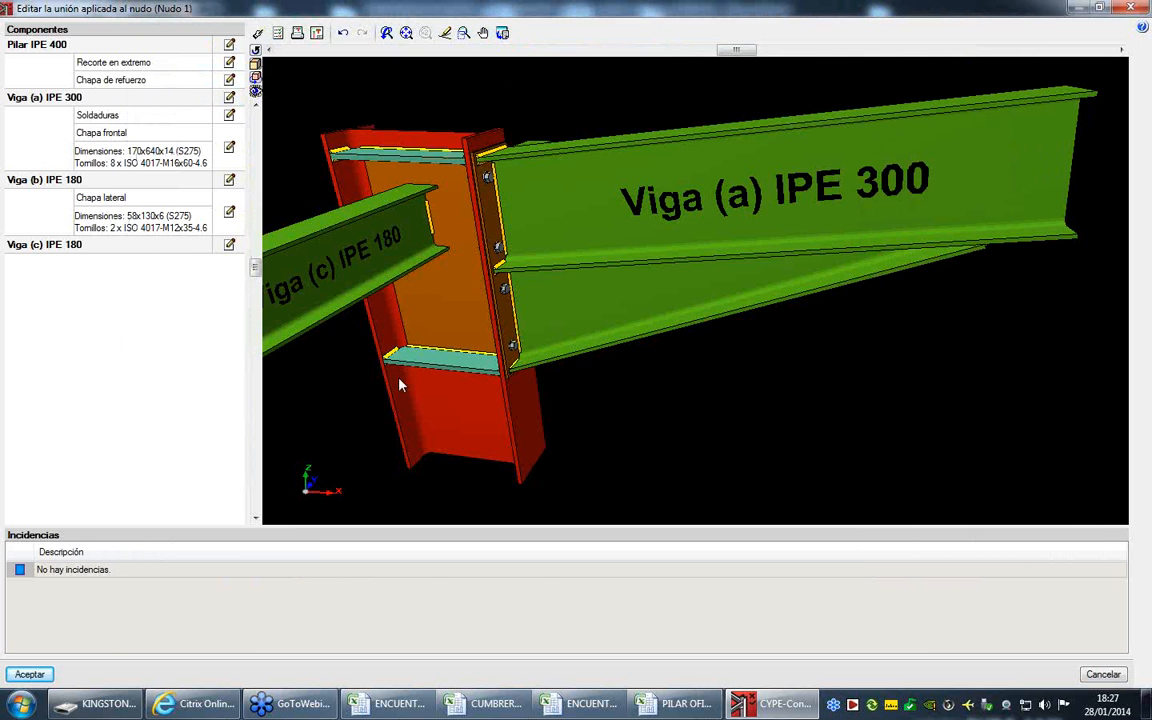
- Rerun the joint's Comprobación and examine the unmet T-stub checks of Pilar IPE 400 and Viga (a), plus Viga (a)'s weld geometry table
{"action": "left_click", "coordinate": [278, 32]}
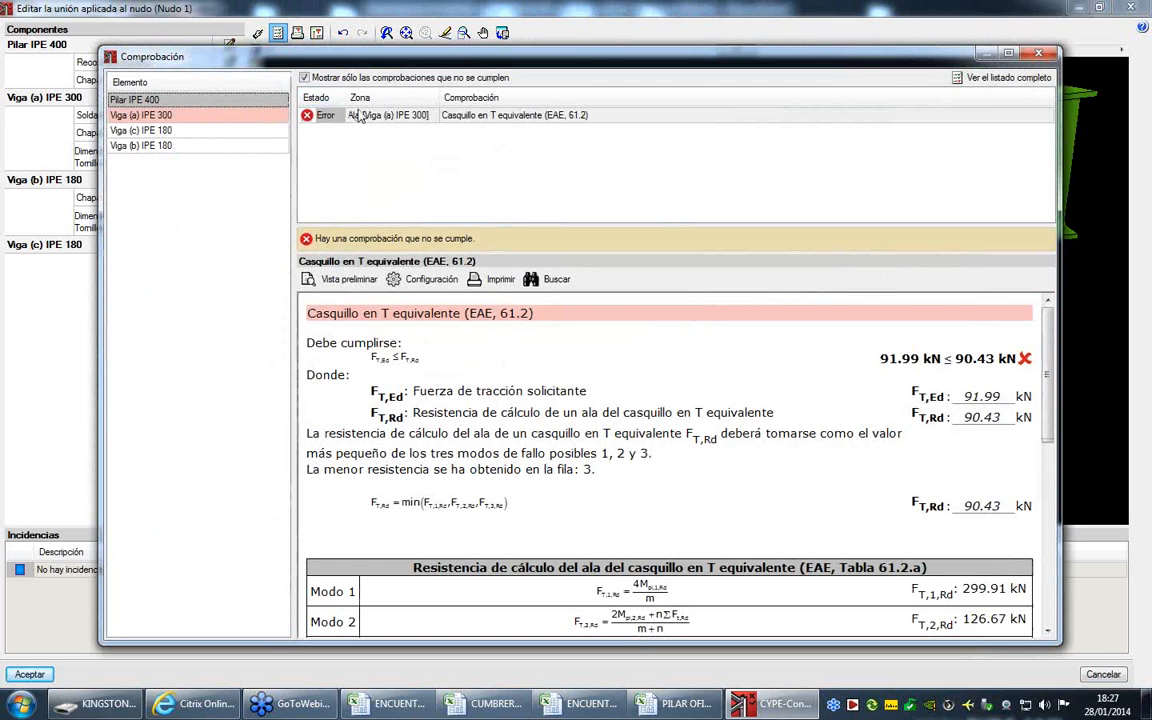
{"action": "left_click", "coordinate": [449, 112]}
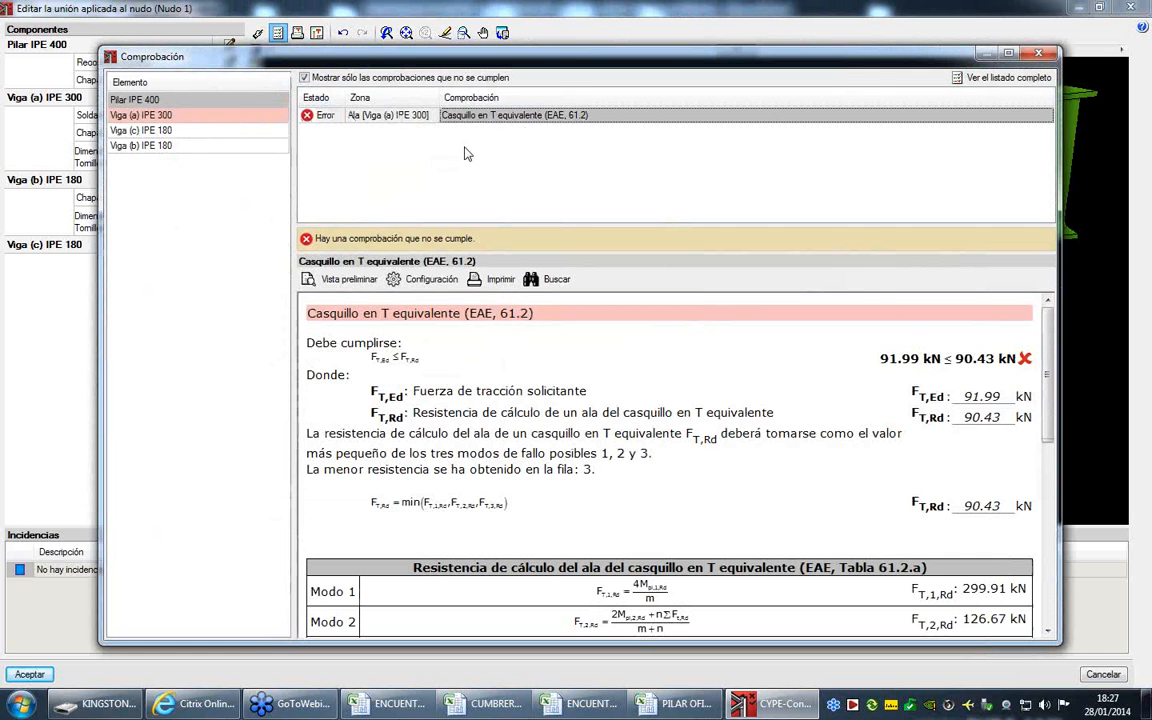
{"action": "left_click", "coordinate": [229, 103]}
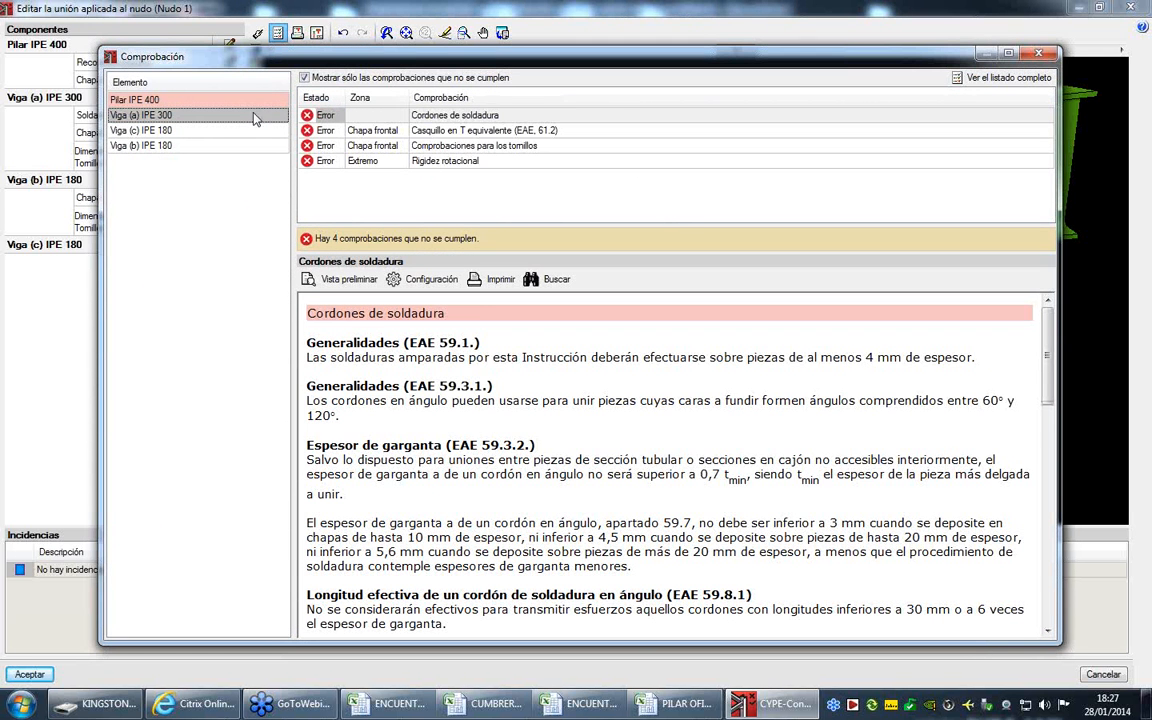
{"action": "left_click", "coordinate": [462, 130]}
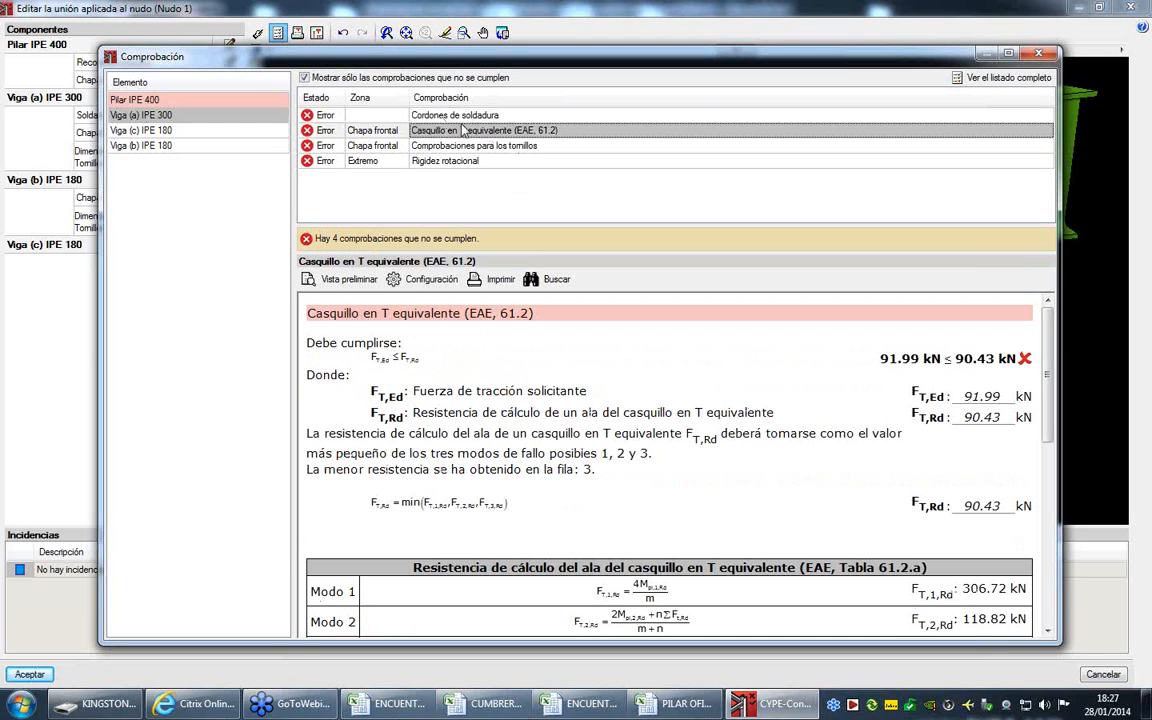
{"action": "left_click", "coordinate": [422, 112]}
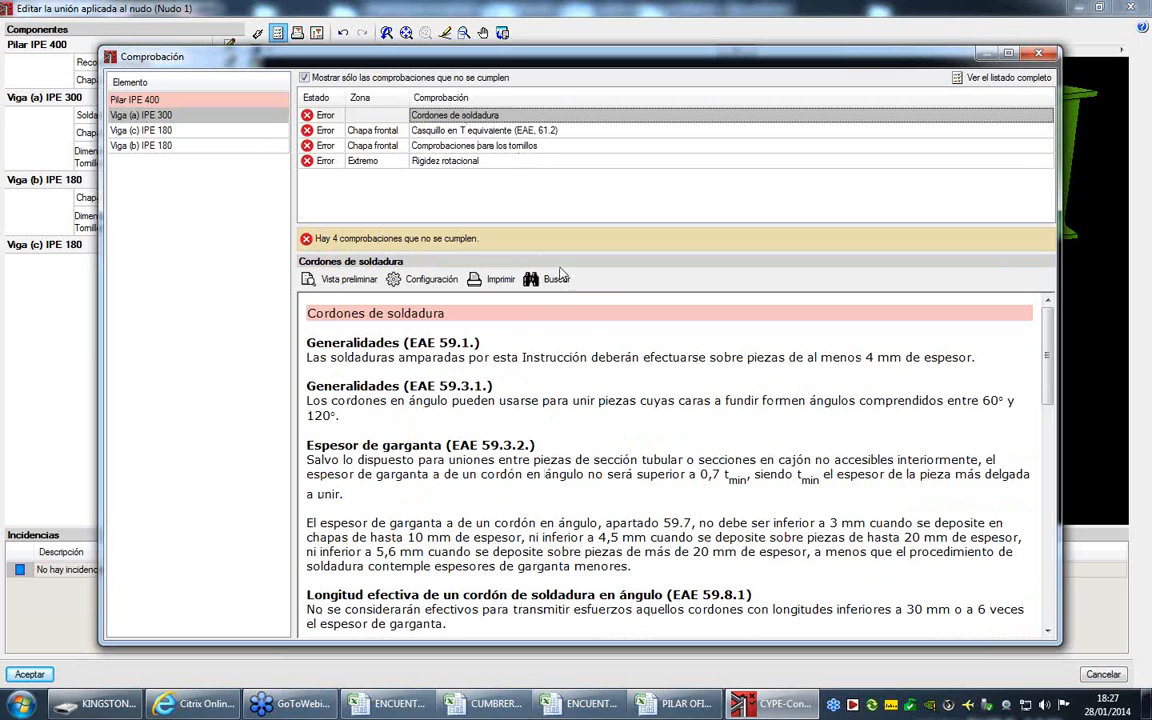
{"action": "scroll", "coordinate": [598, 362], "scroll_direction": "down", "scroll_amount": 10}
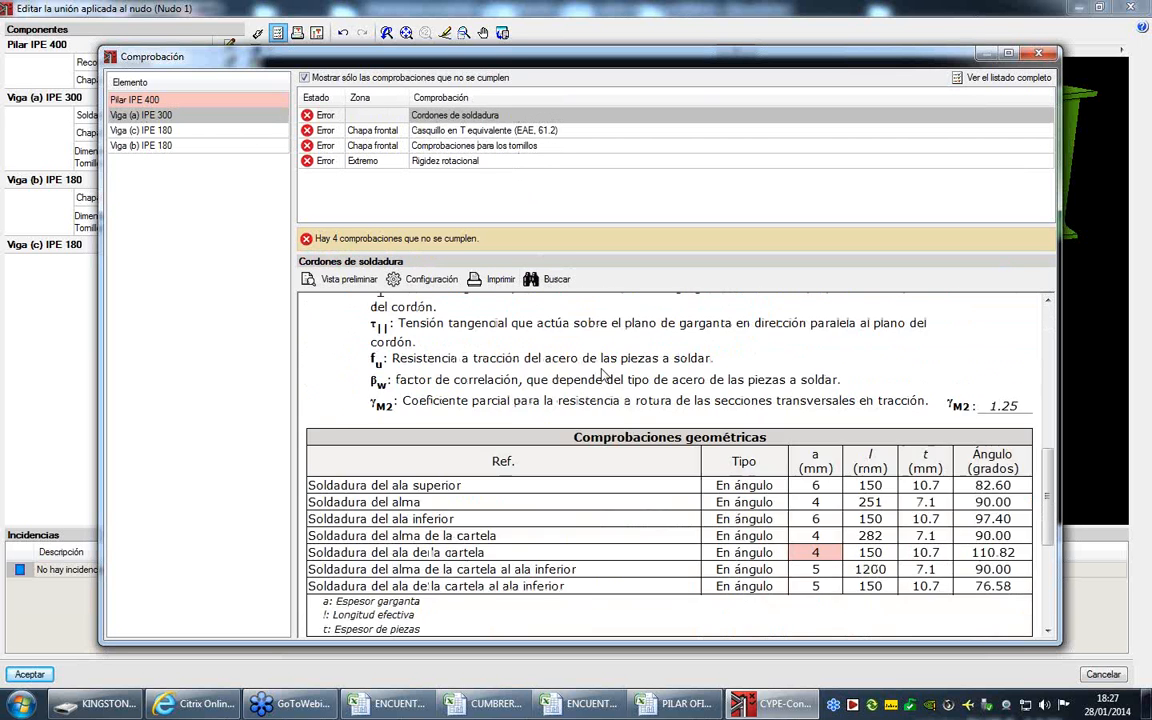
{"action": "scroll", "coordinate": [603, 372], "scroll_direction": "down", "scroll_amount": 3}
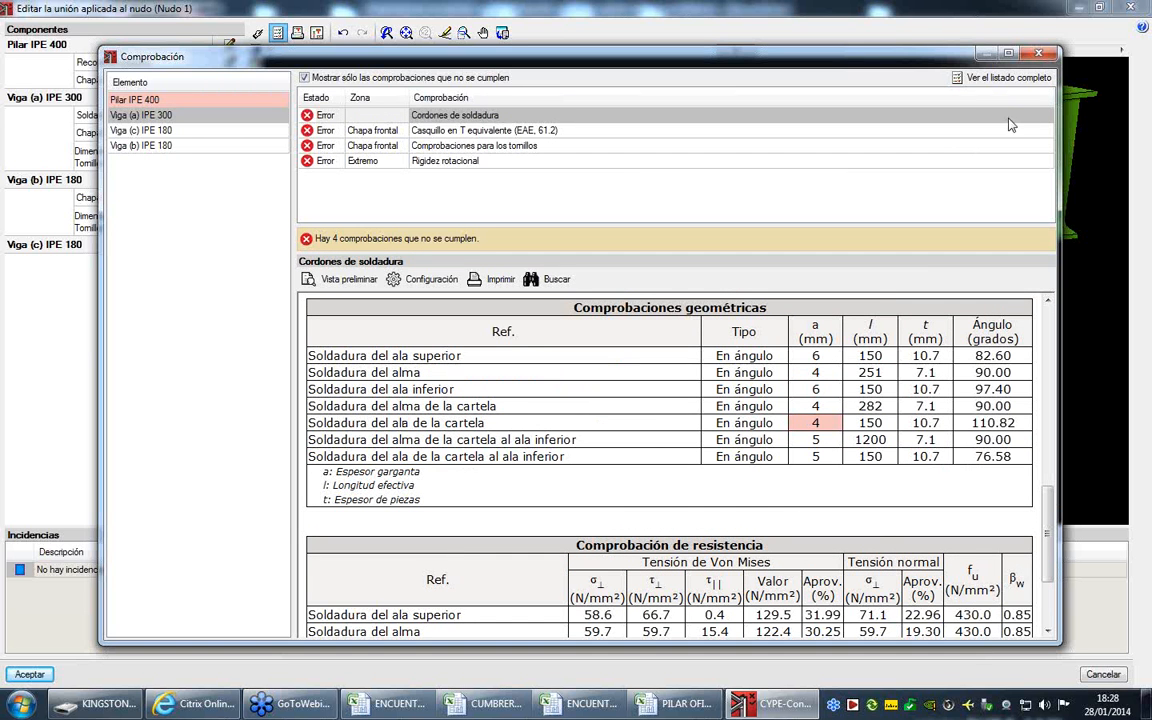
{"action": "left_click", "coordinate": [1039, 53]}
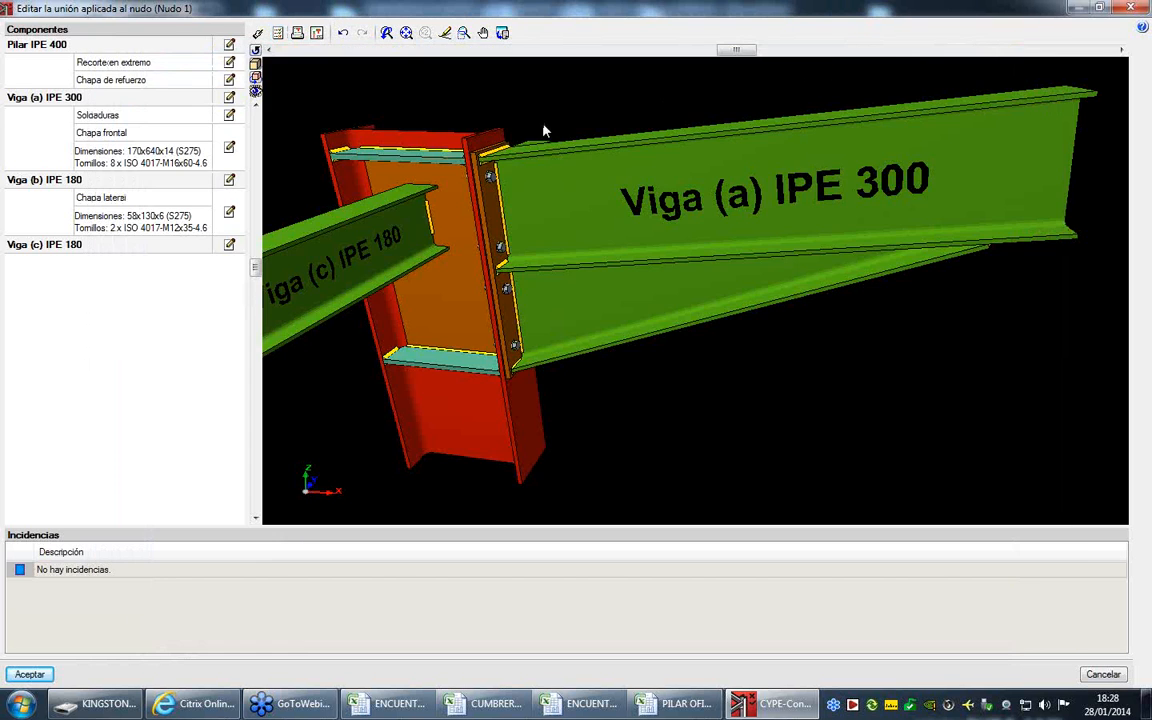
- Change the throat thickness of Viga (a)'s haunch flange weld to the Chapa frontal and accept the welds
{"action": "left_click", "coordinate": [229, 117]}
{"action": "left_click", "coordinate": [307, 251]}
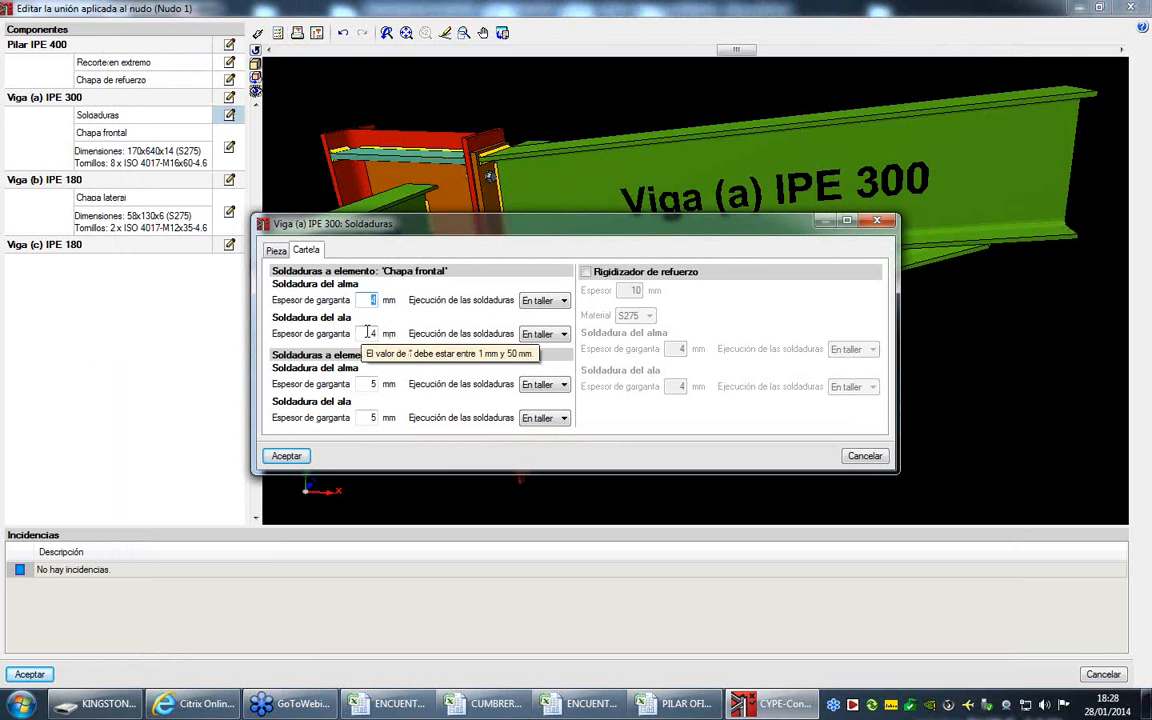
{"action": "left_click", "coordinate": [373, 334]}
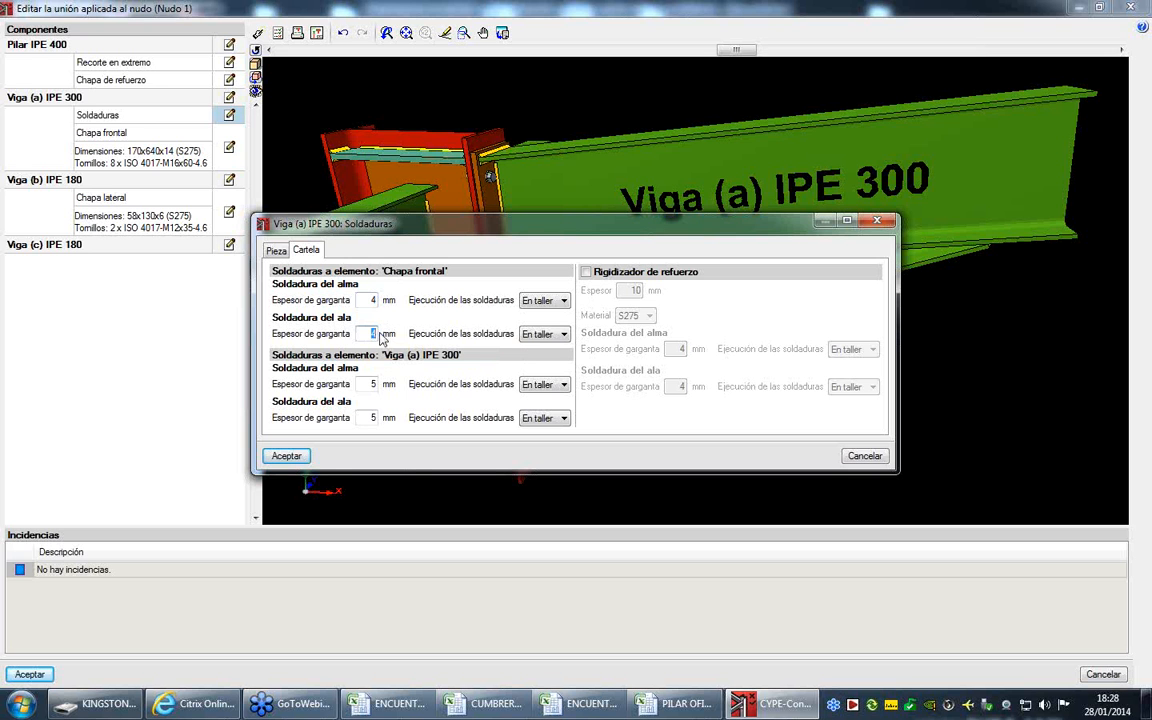
{"action": "left_click", "coordinate": [287, 456]}
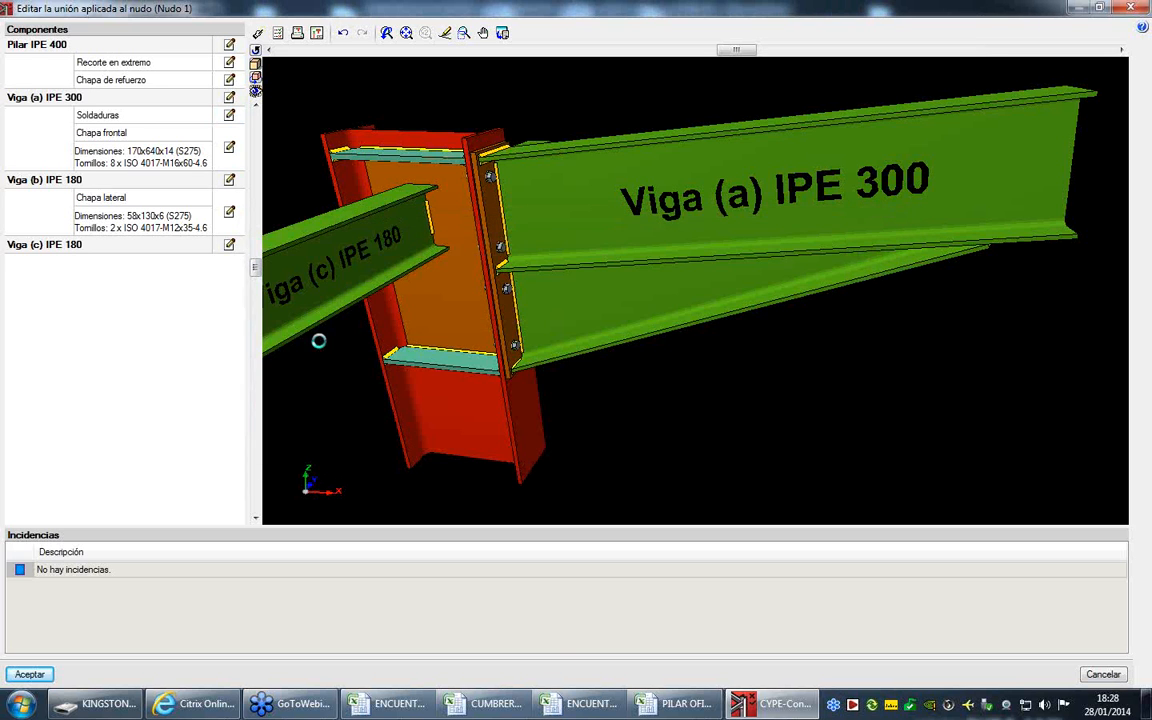
- Set the material of Viga (a)'s front plate bolts to 8.8 and accept the plate
{"action": "left_click", "coordinate": [229, 147]}
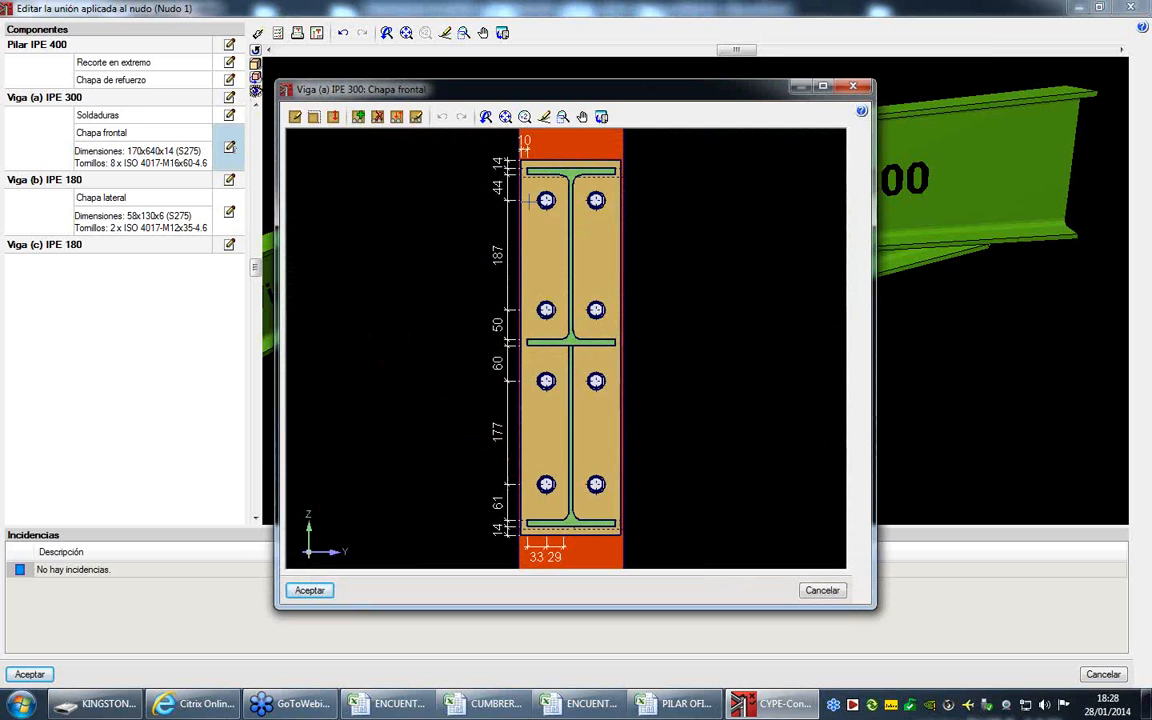
{"action": "left_click", "coordinate": [416, 116]}
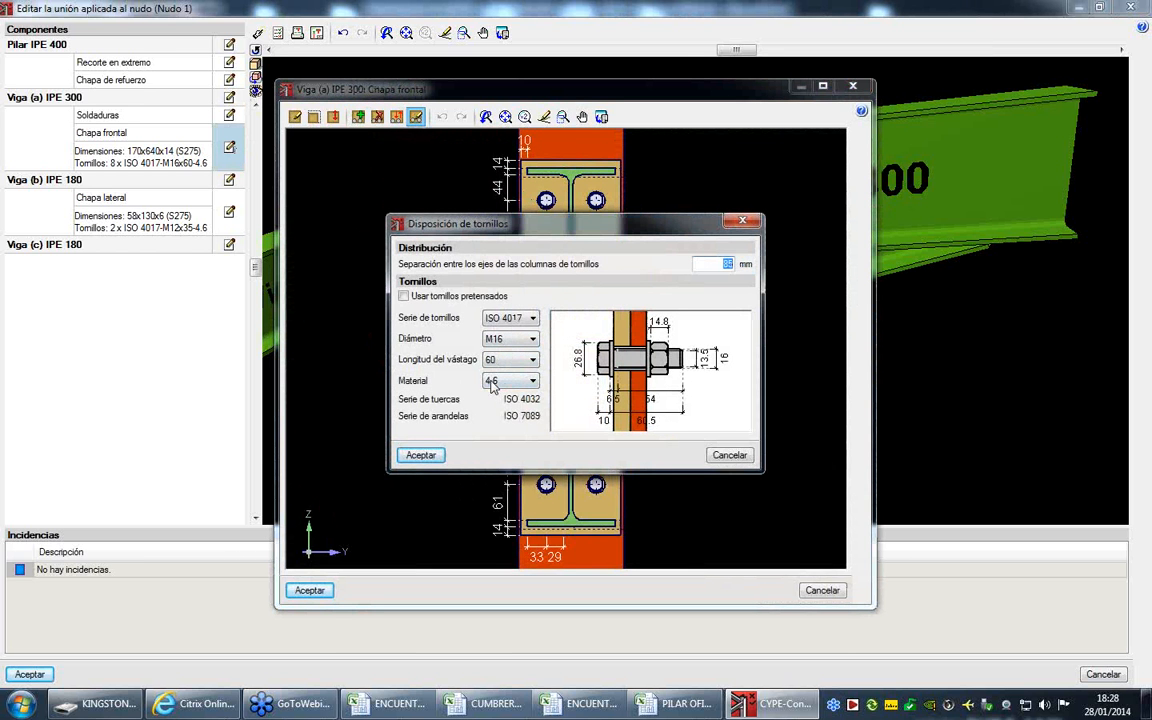
{"action": "left_click", "coordinate": [499, 385]}
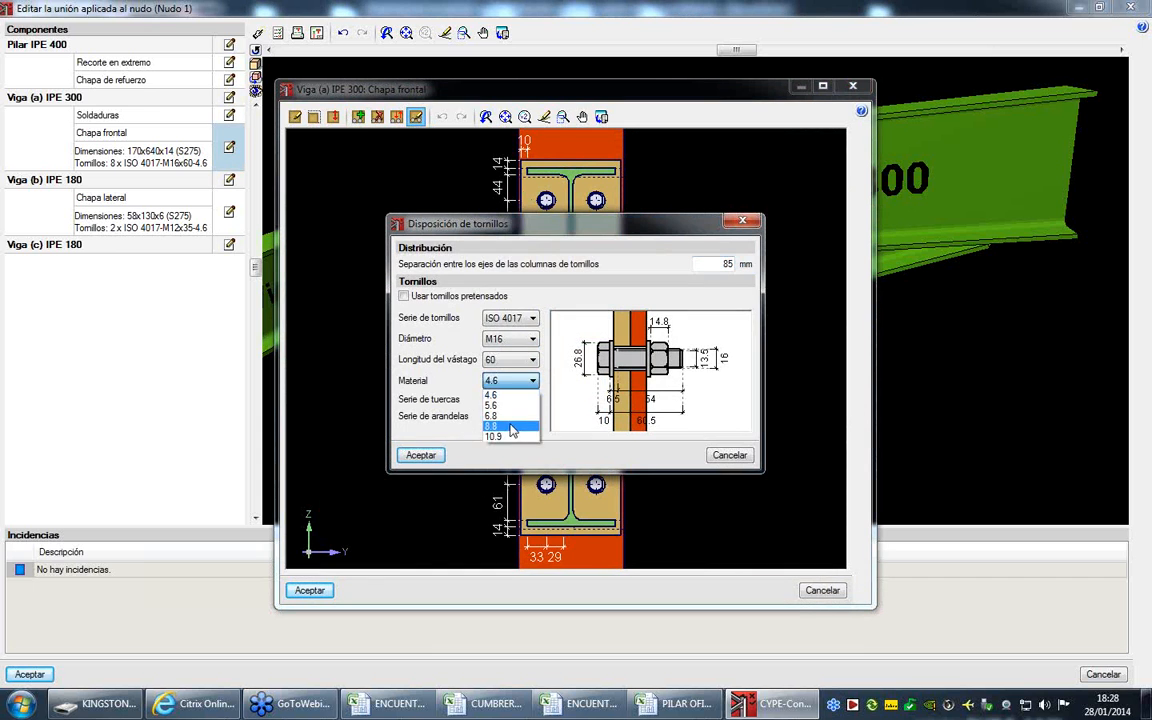
{"action": "left_click", "coordinate": [511, 428]}
{"action": "left_click", "coordinate": [421, 455]}
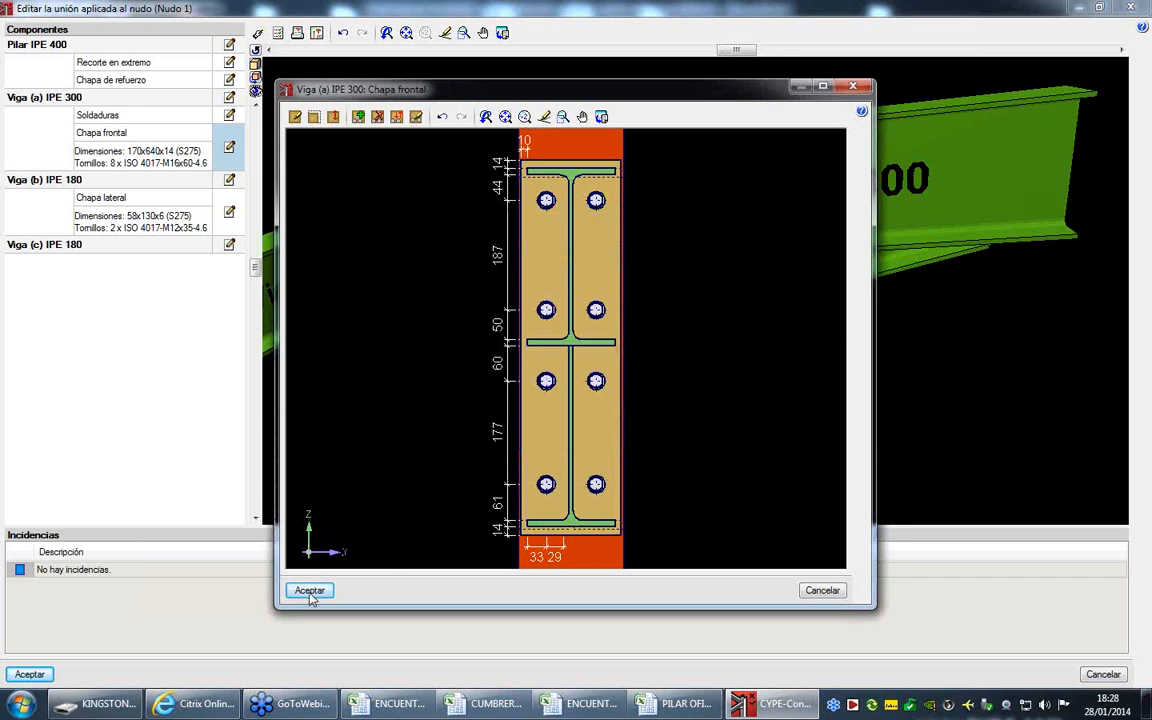
{"action": "left_click", "coordinate": [310, 591]}
- Run the joint's Comprobación again and review the results for Viga (a) IPE 300 and Viga (c) IPE 180
{"action": "left_click", "coordinate": [281, 33]}
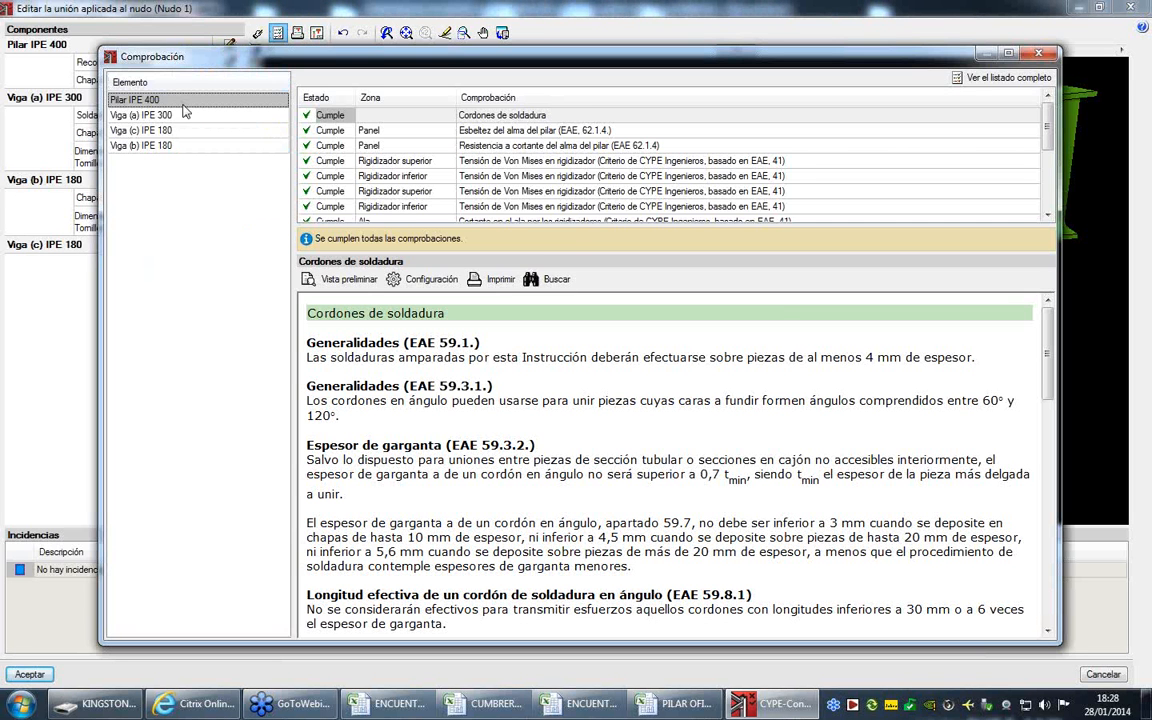
{"action": "left_click", "coordinate": [180, 115]}
{"action": "left_click", "coordinate": [194, 131]}
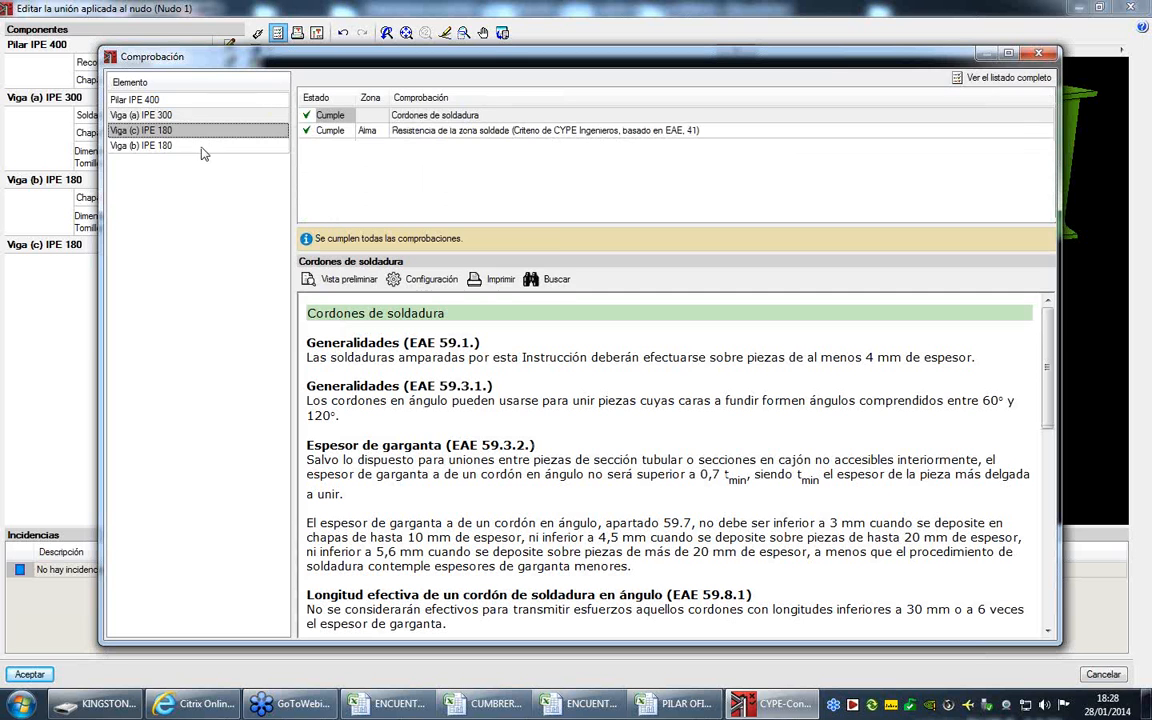
- Review the check results for Viga (b) IPE 180 and Pilar IPE 400, including stiffener Von Mises stress, equivalent T-stub, separator tension and punching
{"action": "left_click", "coordinate": [201, 150]}
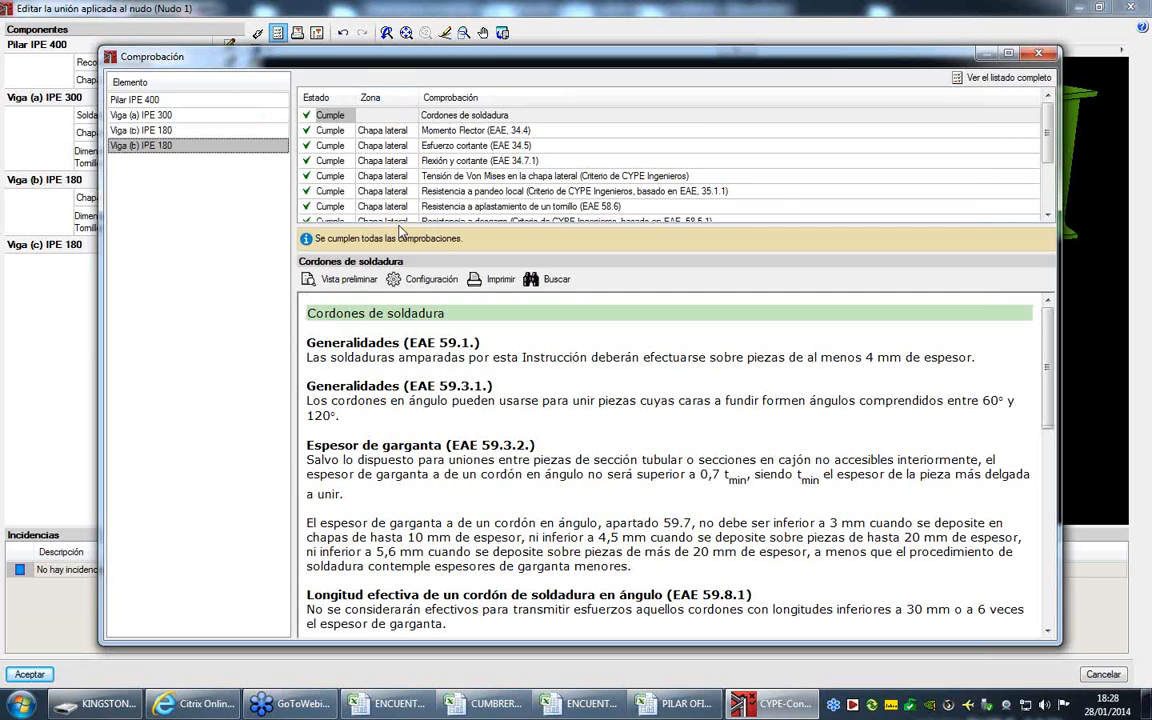
{"action": "left_click", "coordinate": [170, 99]}
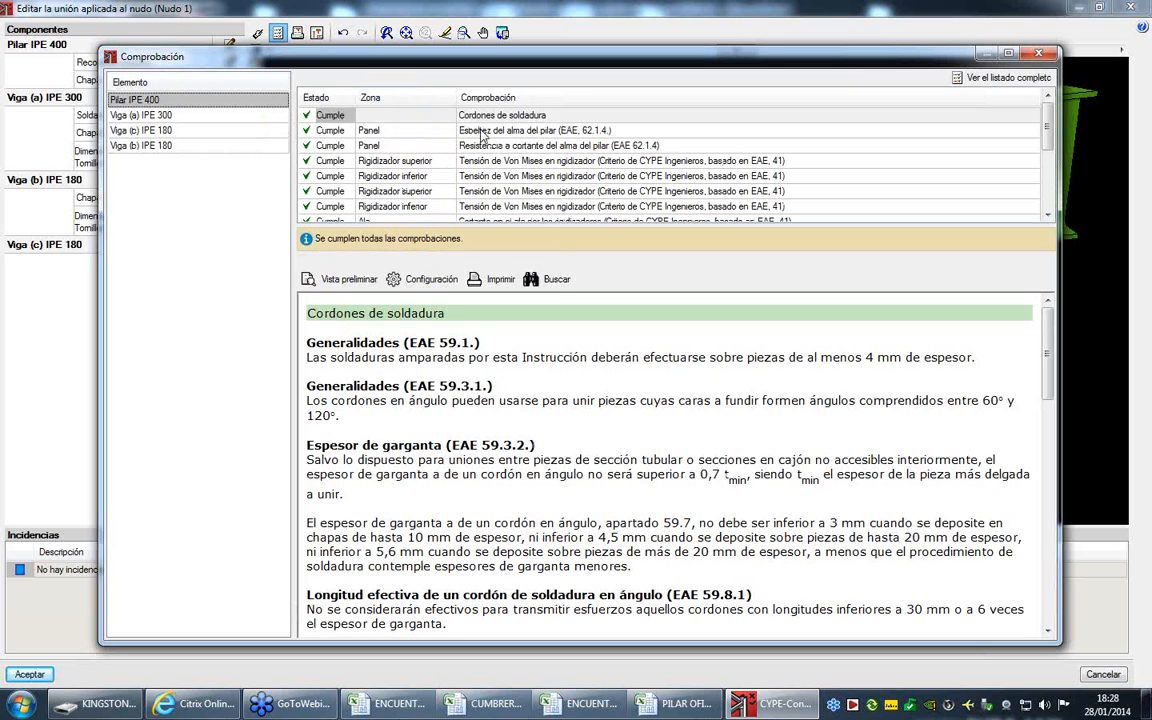
{"action": "left_click", "coordinate": [435, 130]}
{"action": "left_click", "coordinate": [512, 147]}
{"action": "left_click", "coordinate": [516, 161]}
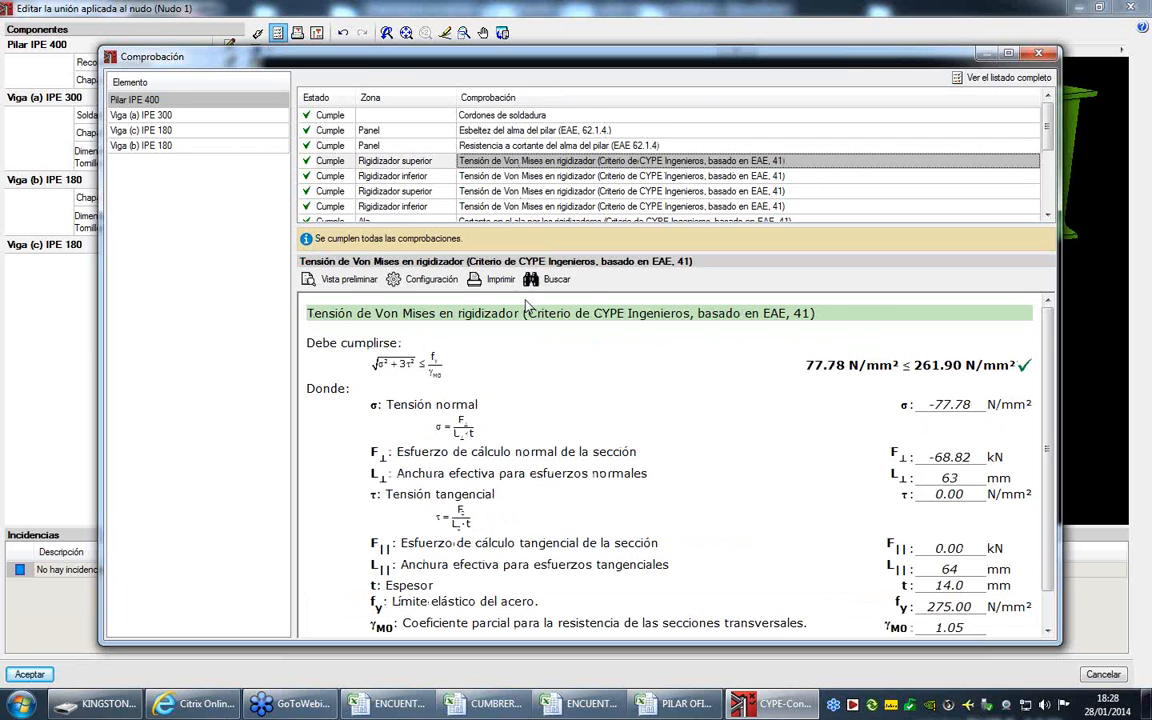
{"action": "scroll", "coordinate": [522, 345], "scroll_direction": "down", "scroll_amount": 1}
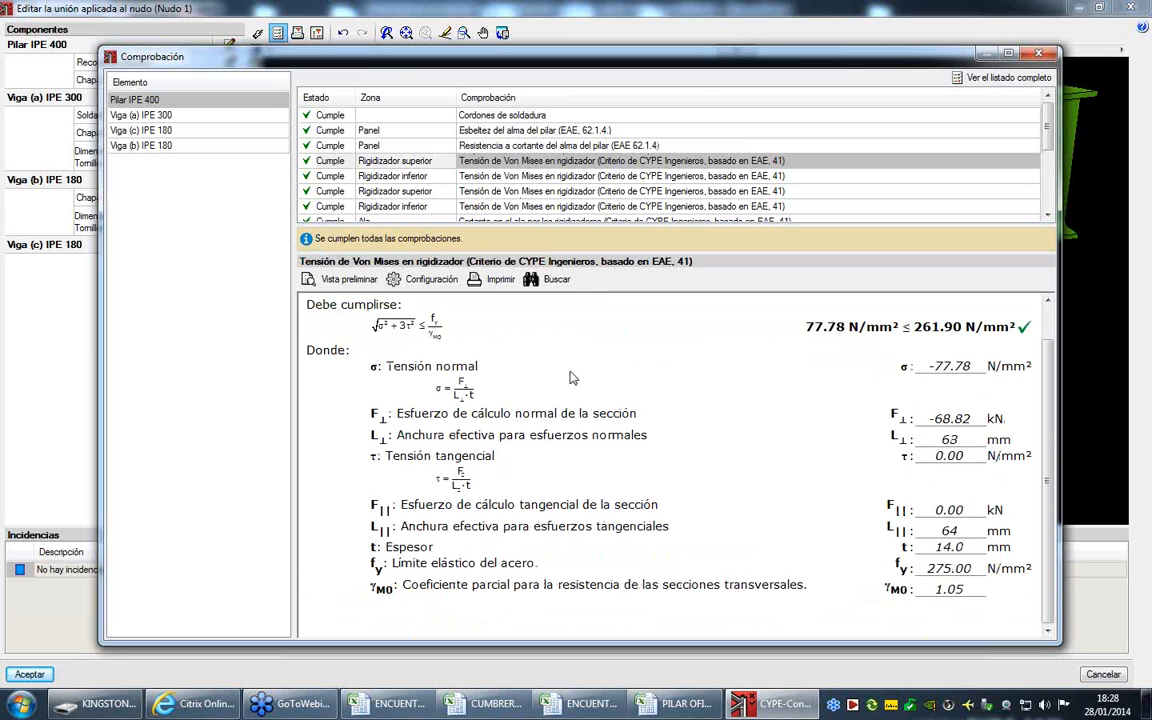
{"action": "left_click", "coordinate": [484, 177]}
{"action": "left_click", "coordinate": [493, 192]}
{"action": "left_click", "coordinate": [498, 207]}
{"action": "scroll", "coordinate": [497, 207], "scroll_direction": "down", "scroll_amount": 1}
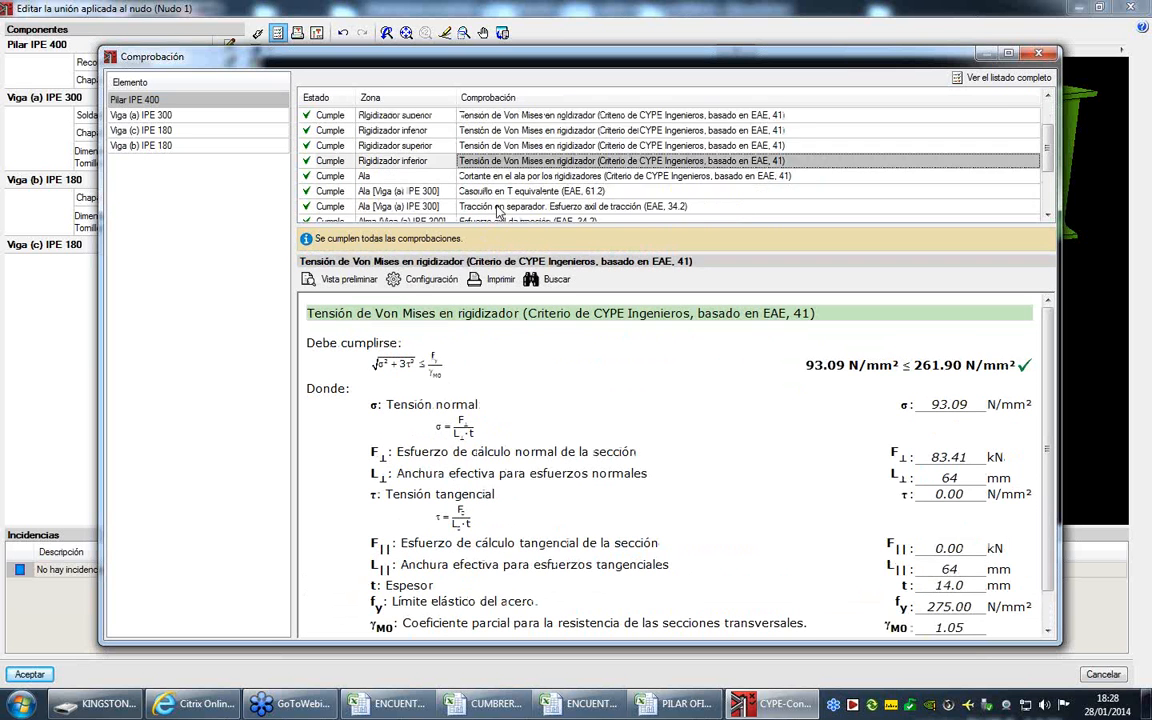
{"action": "scroll", "coordinate": [497, 207], "scroll_direction": "down", "scroll_amount": 2}
{"action": "left_click", "coordinate": [432, 115]}
{"action": "left_click", "coordinate": [486, 131]}
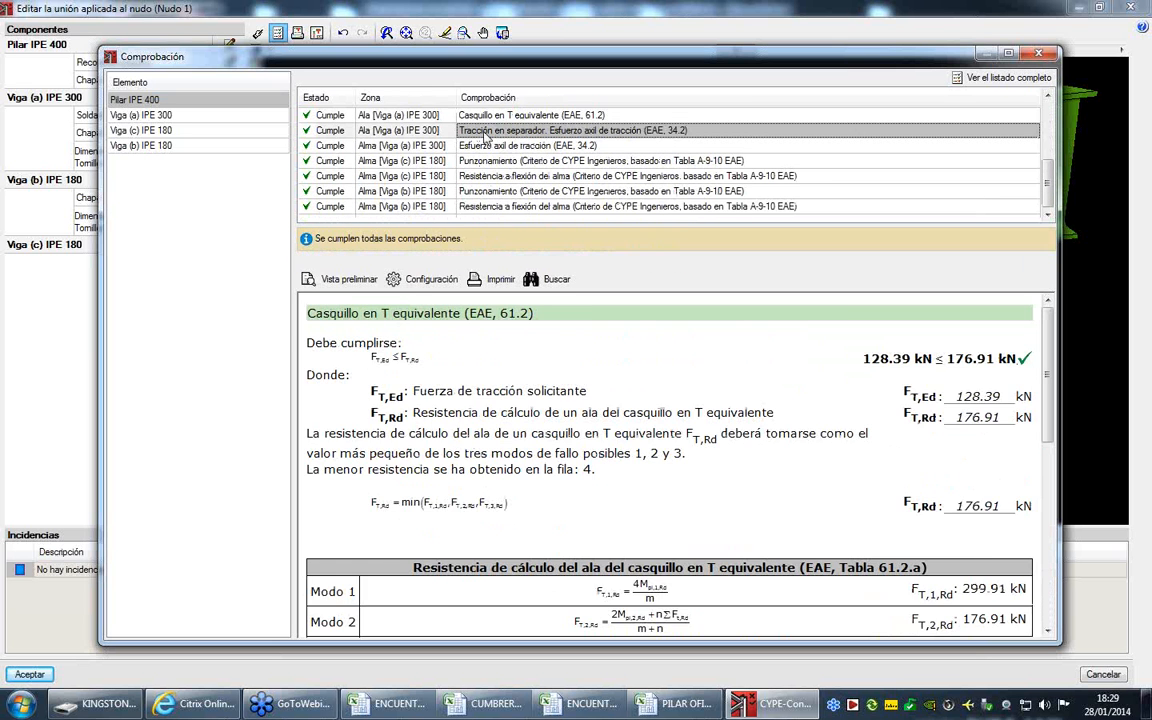
{"action": "left_click", "coordinate": [455, 160]}
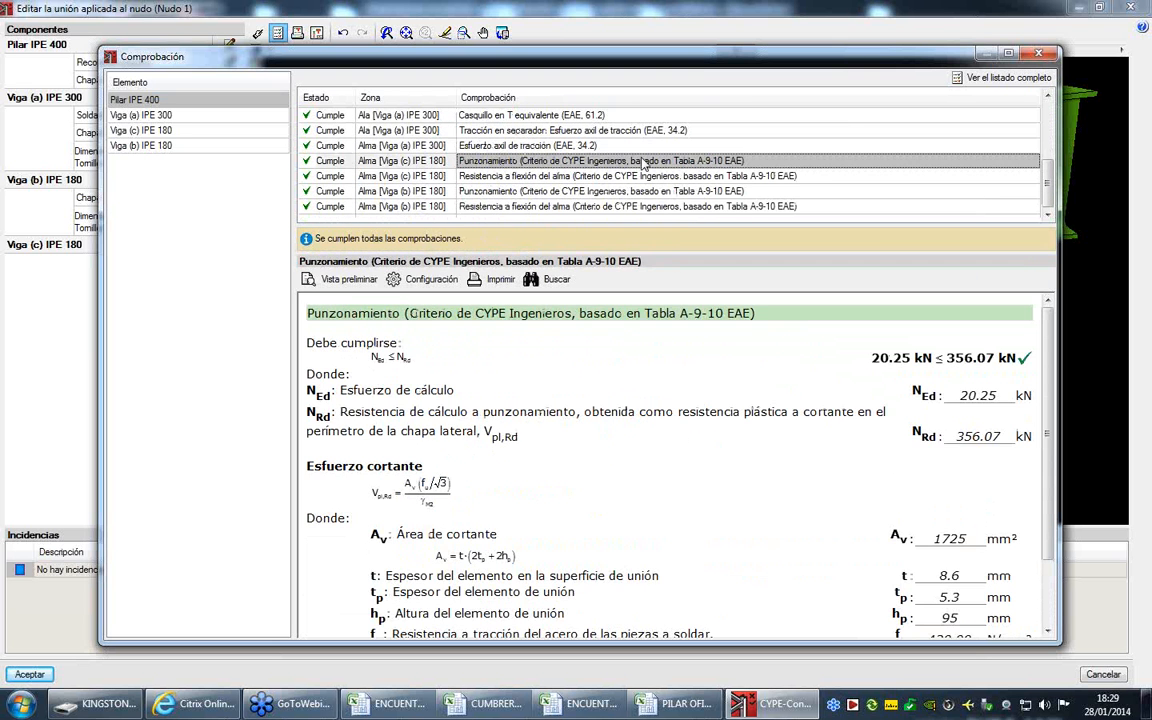
- Close the check results and accept the edited joint of Nudo 1 to generate its detail drawings
{"action": "left_click", "coordinate": [1041, 56]}
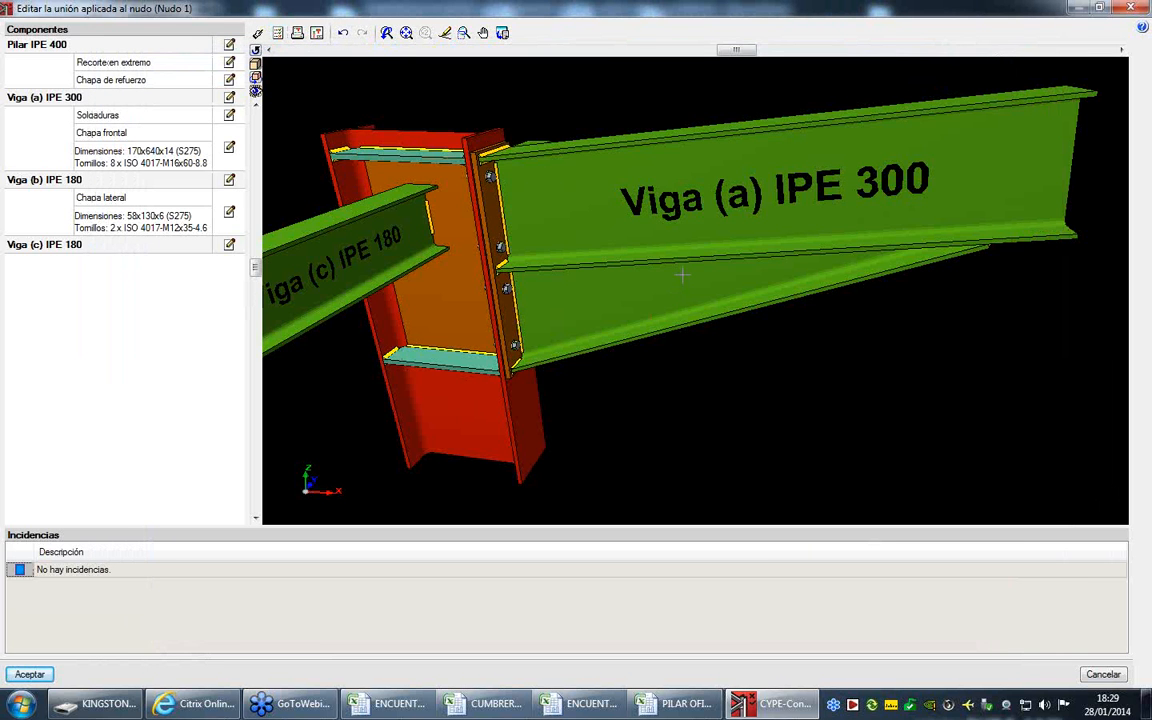
{"action": "left_click", "coordinate": [42, 676]}
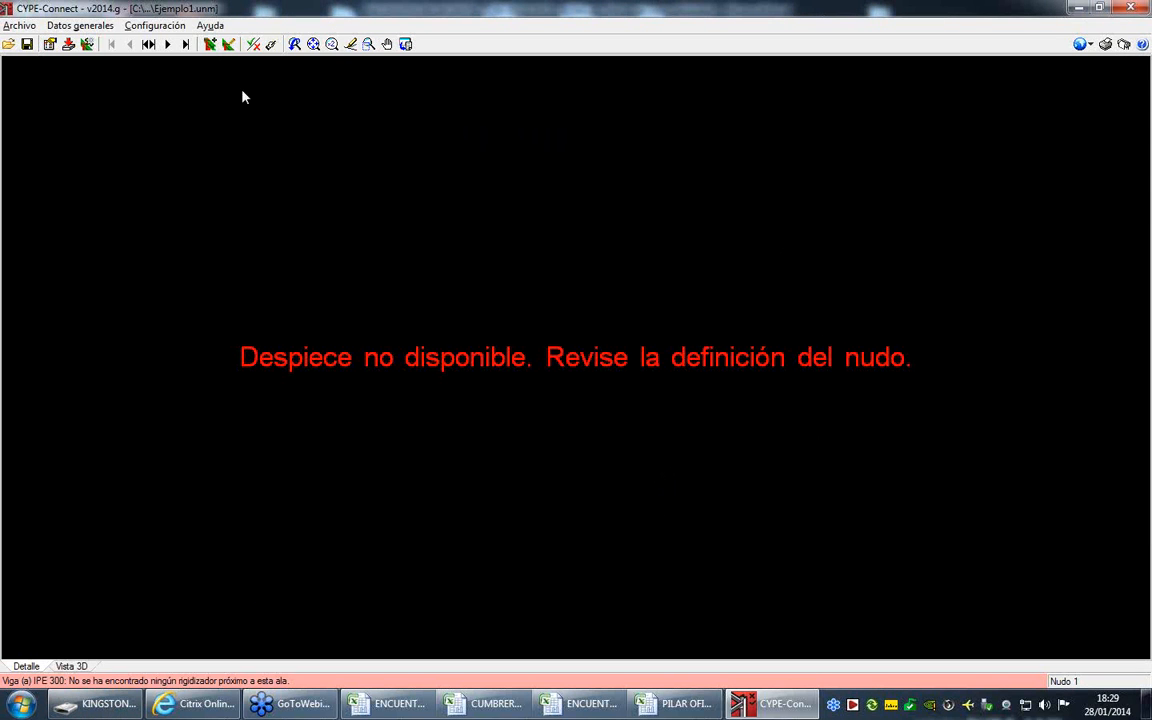
{"action": "left_click", "coordinate": [228, 45]}
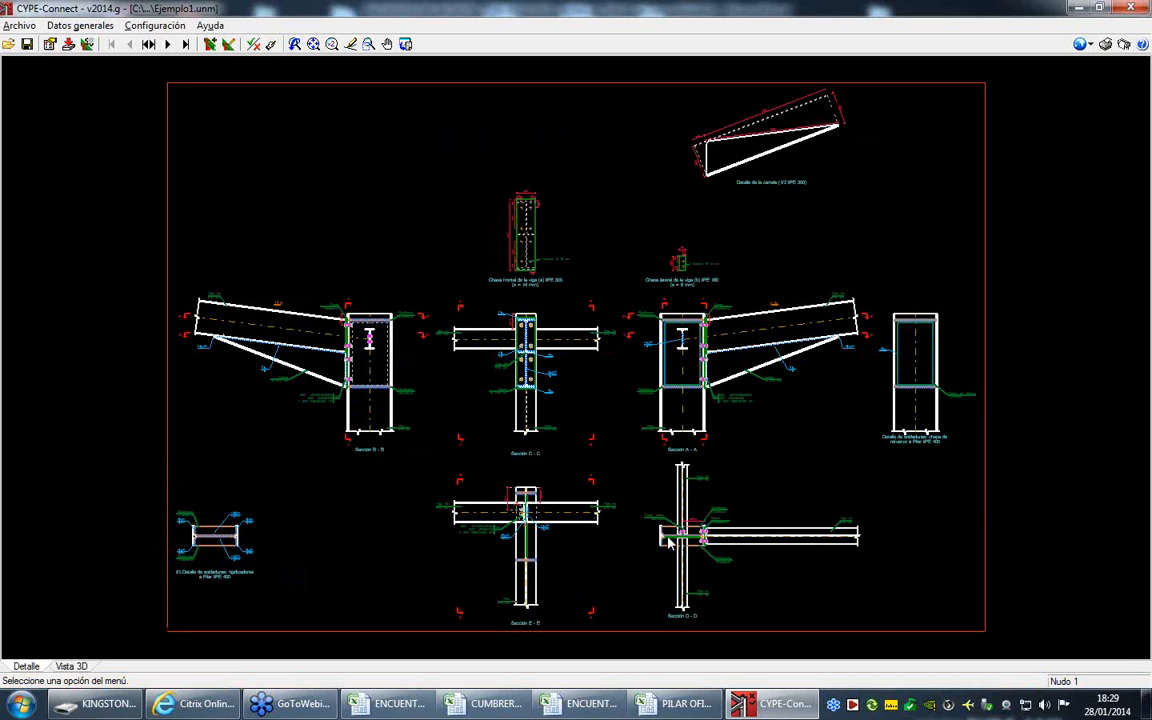
- Examine Nudo 1's detail drawings around Sección C-C, E-E and D-D, plus the joint's 3D view
{"action": "scroll", "coordinate": [530, 570], "scroll_direction": "up", "scroll_amount": 5}
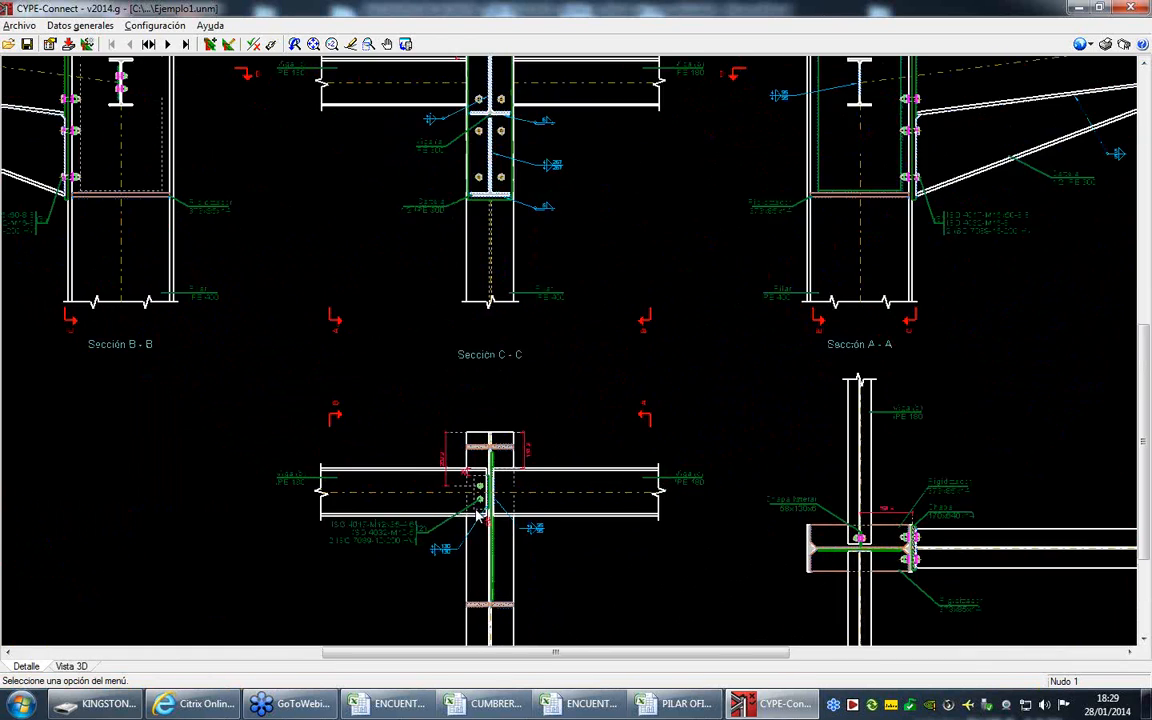
{"action": "scroll", "coordinate": [522, 568], "scroll_direction": "up", "scroll_amount": 1}
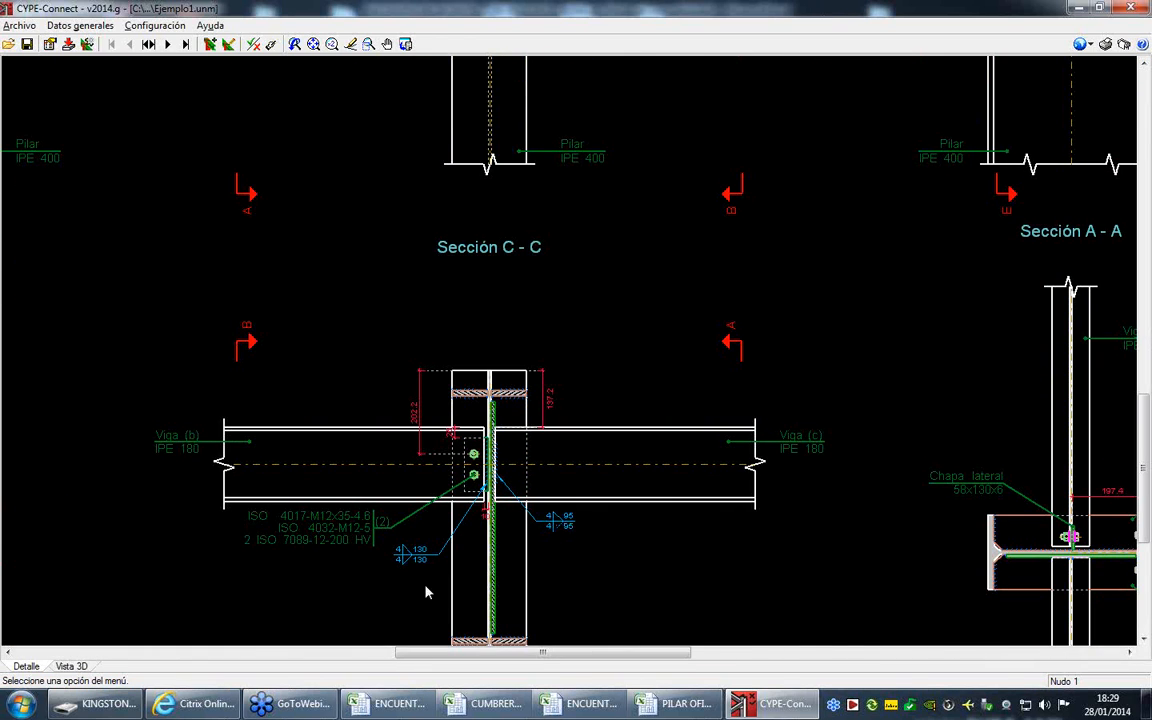
{"action": "scroll", "coordinate": [520, 540], "scroll_direction": "down", "scroll_amount": 3}
{"action": "scroll", "coordinate": [921, 525], "scroll_direction": "up", "scroll_amount": 3}
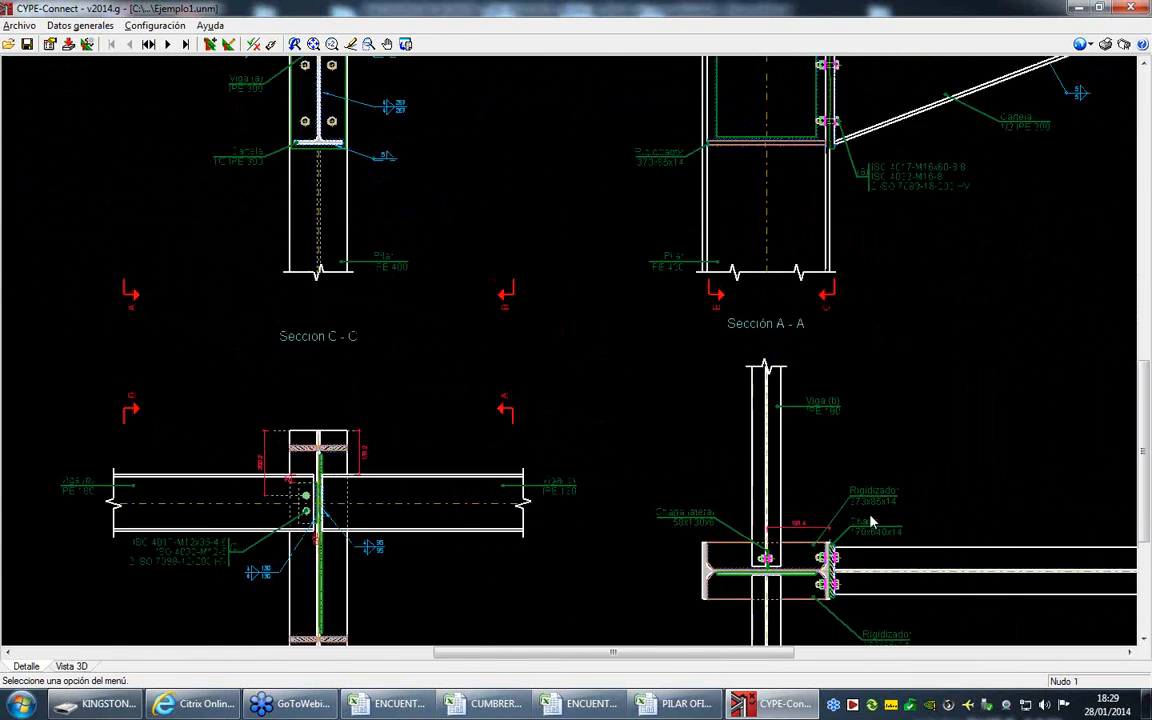
{"action": "scroll", "coordinate": [870, 522], "scroll_direction": "up", "scroll_amount": 2}
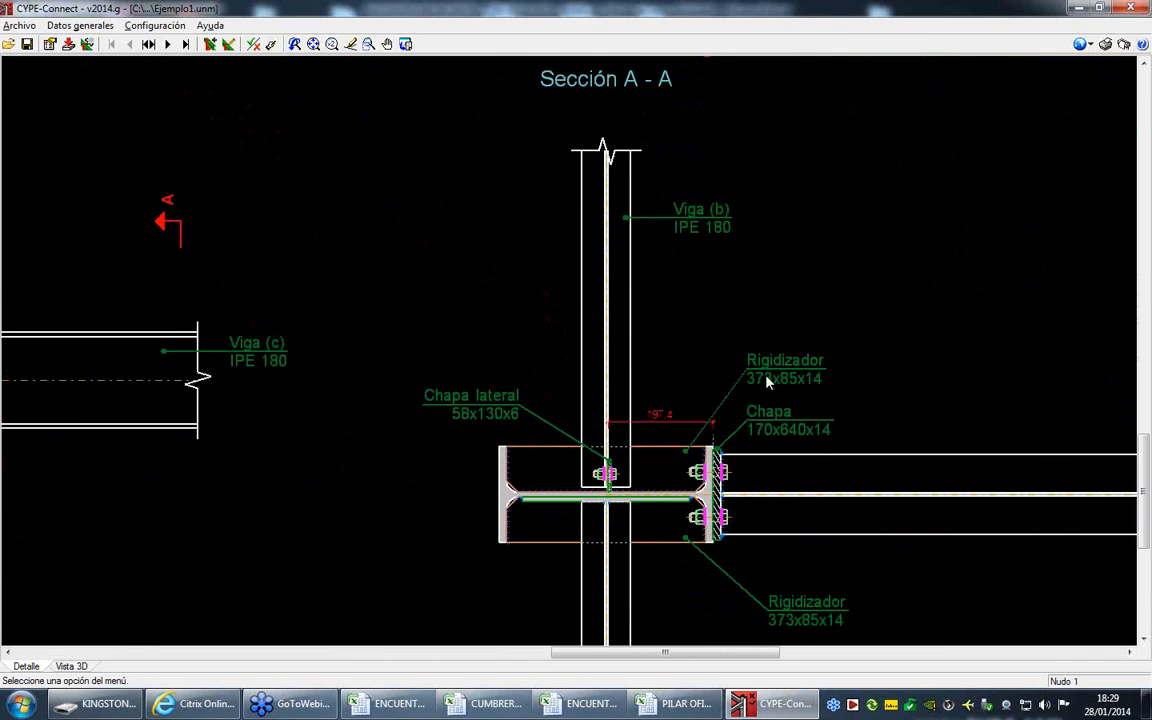
{"action": "scroll", "coordinate": [608, 413], "scroll_direction": "down", "scroll_amount": 4}
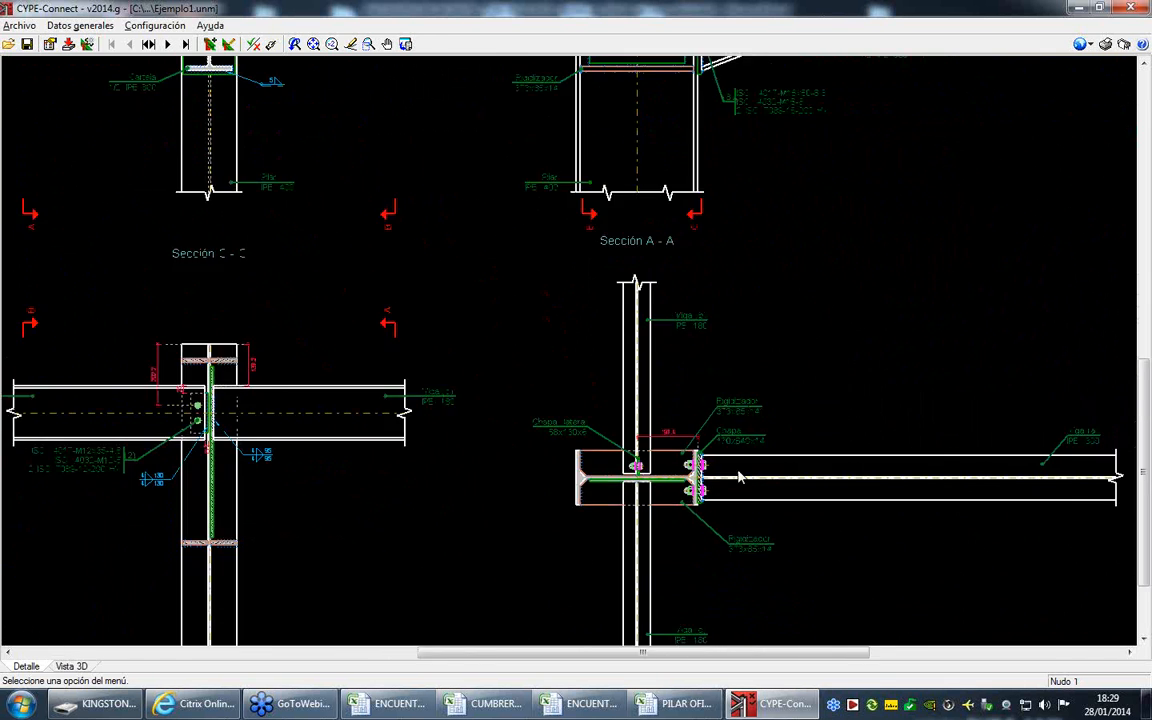
{"action": "left_click", "coordinate": [71, 666]}
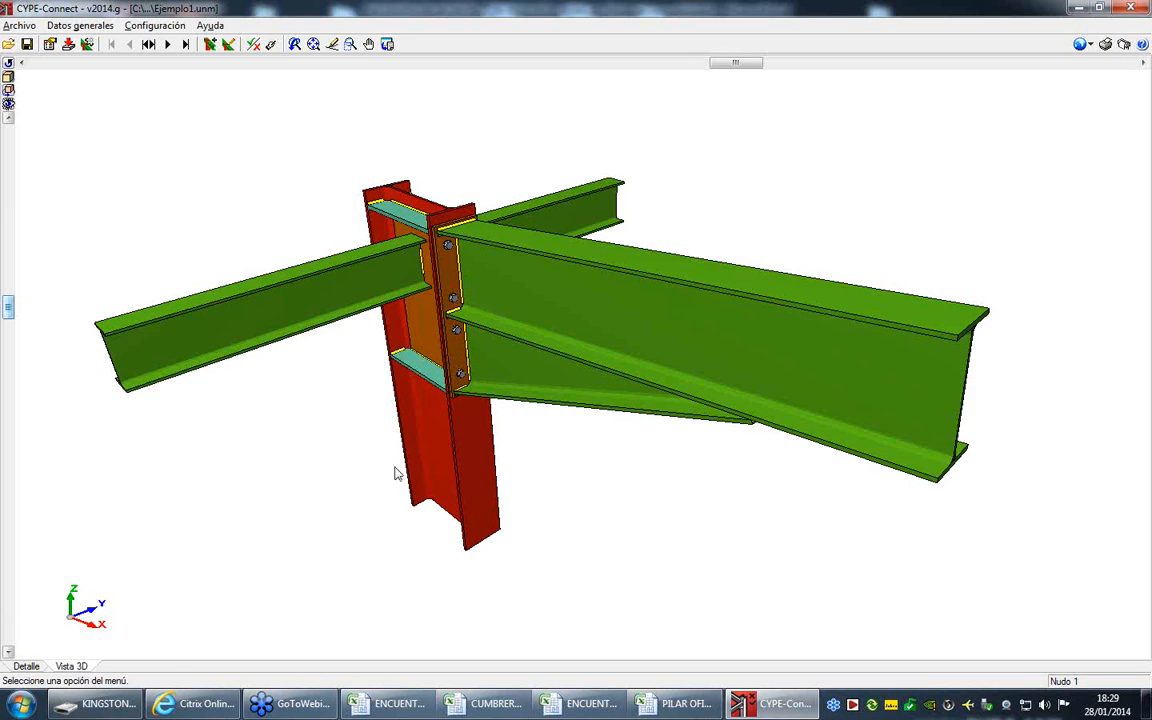
{"action": "left_click_drag", "start_coordinate": [397, 470], "coordinate": [275, 470]}
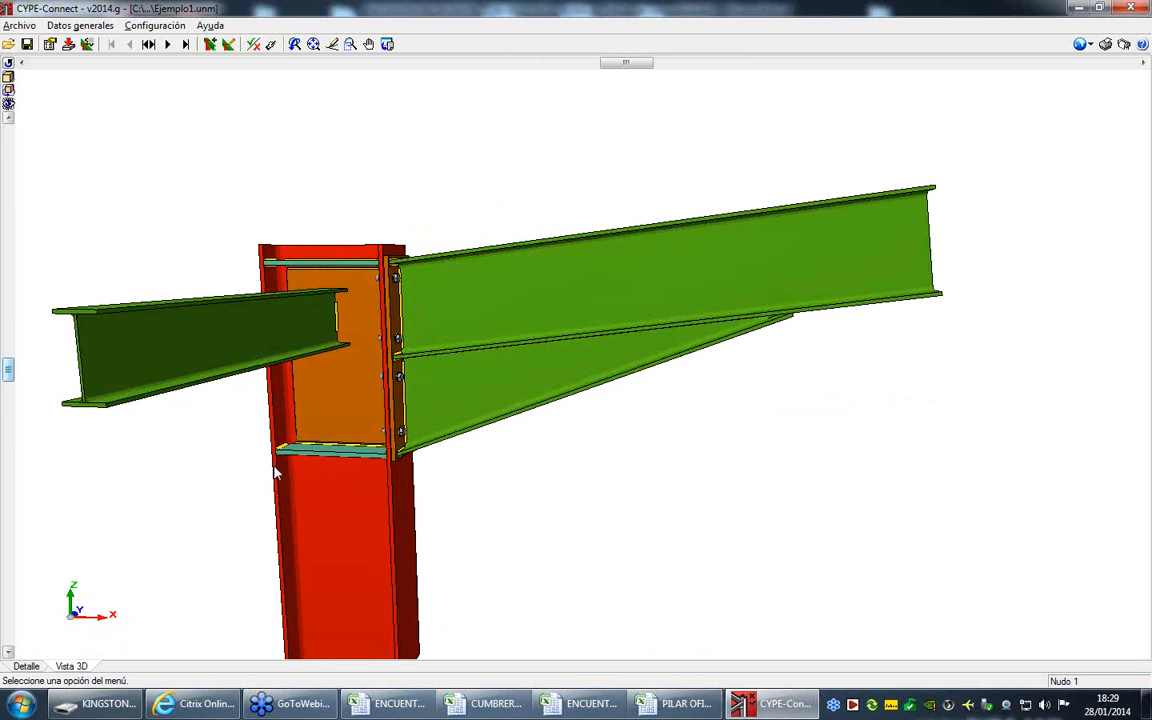
{"action": "left_click", "coordinate": [26, 664]}
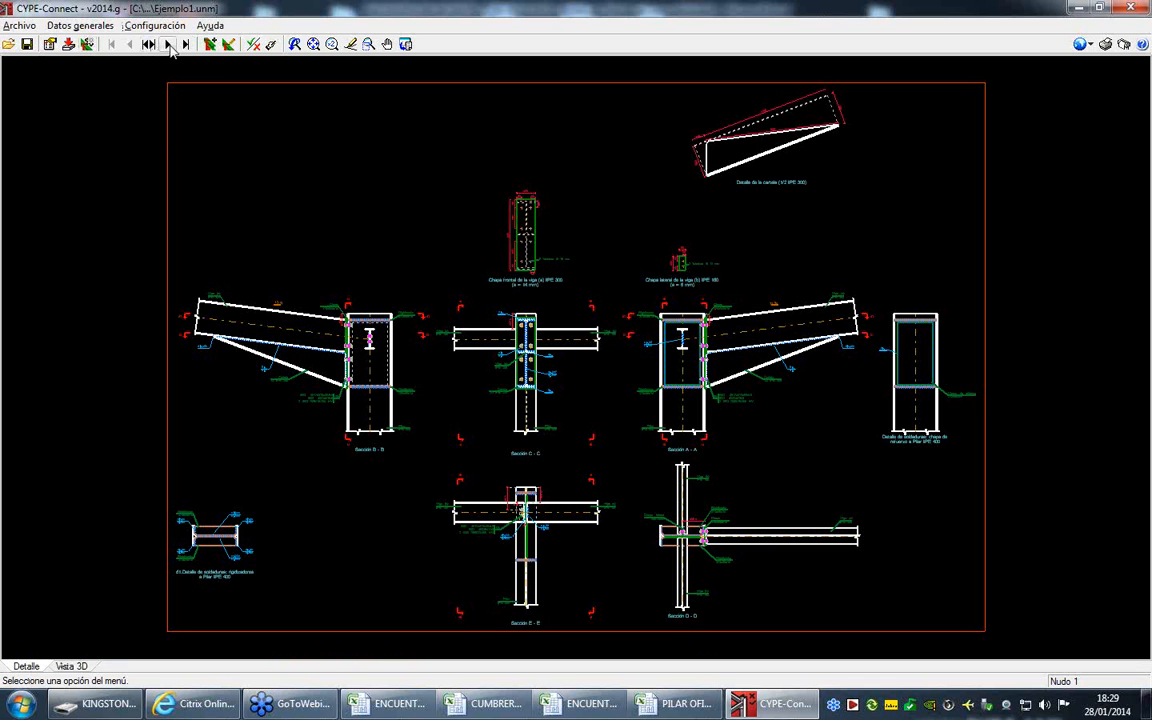
- Go to Nudo 2 and open its geometry for editing
{"action": "left_click", "coordinate": [169, 45]}
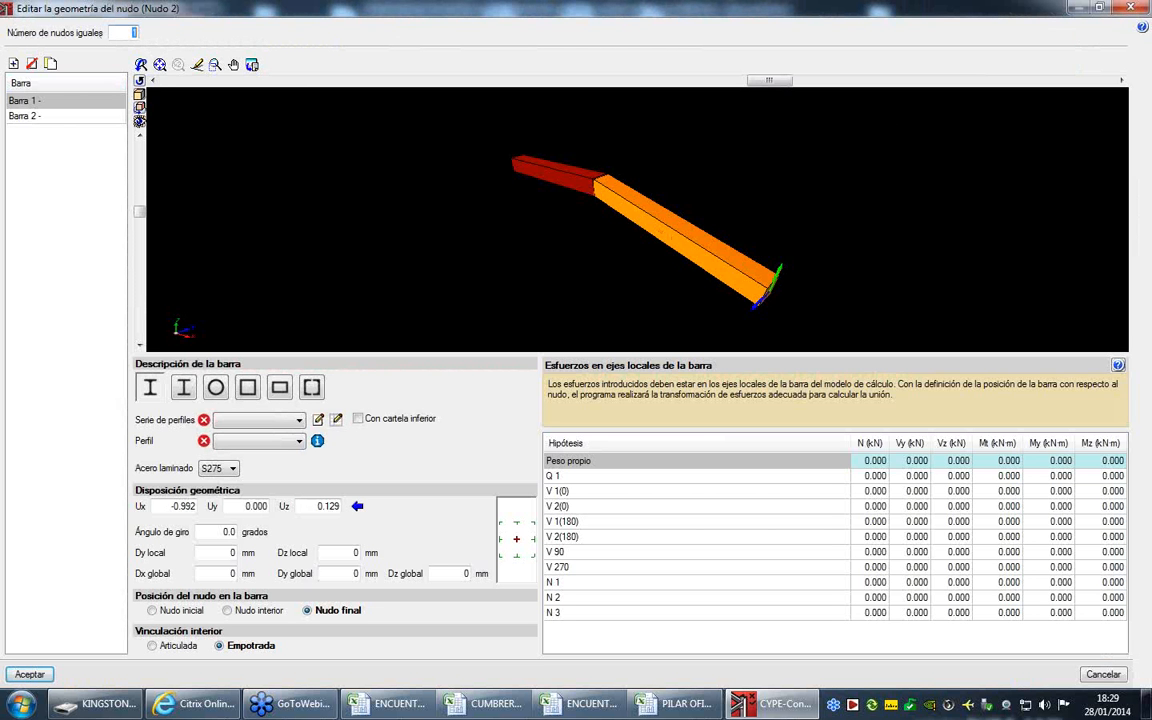
{"action": "left_click", "coordinate": [1131, 8]}
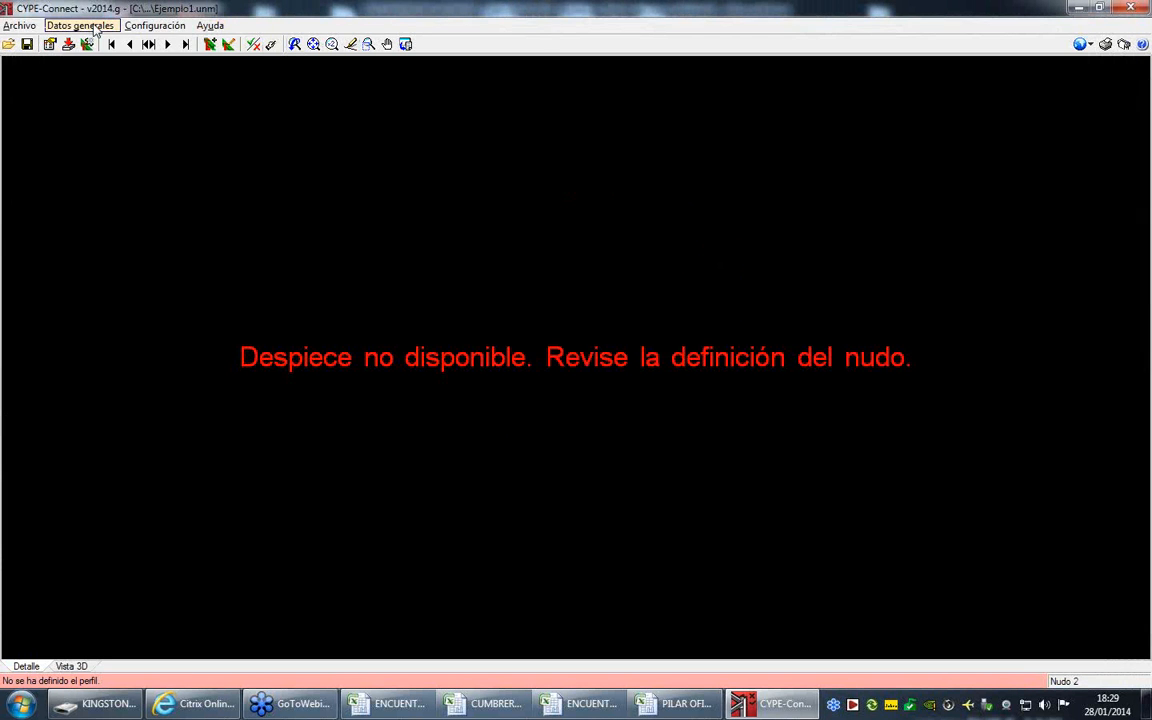
{"action": "left_click", "coordinate": [95, 26]}
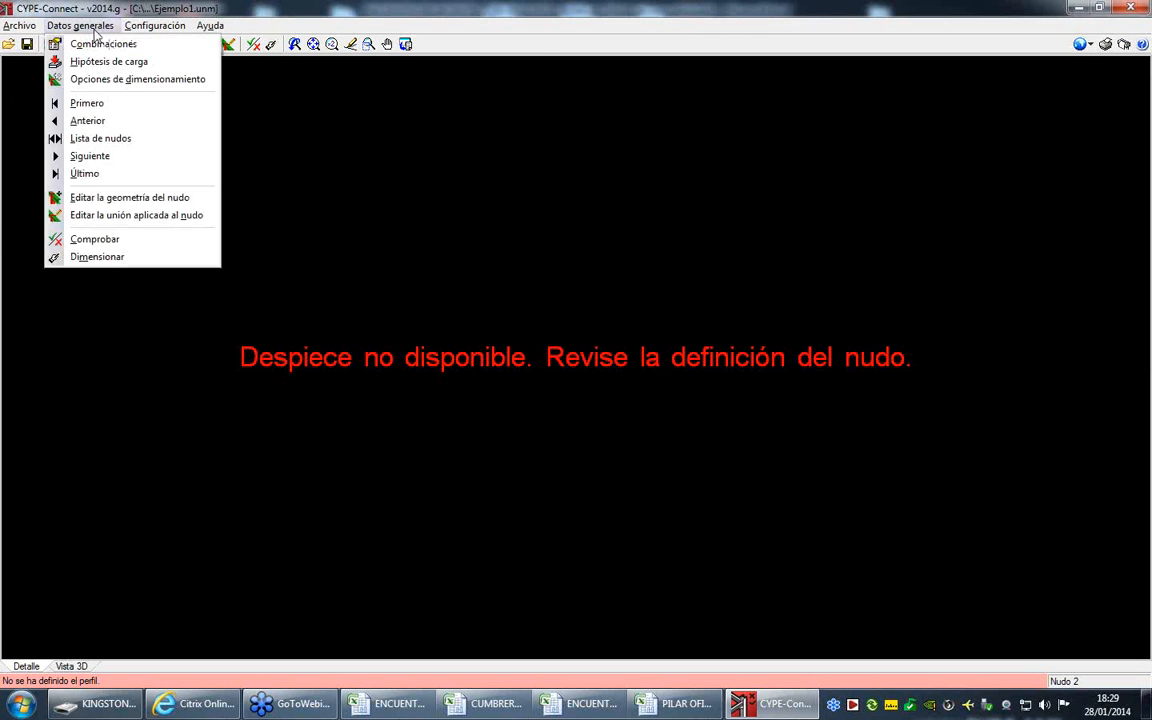
{"action": "left_click", "coordinate": [101, 199]}
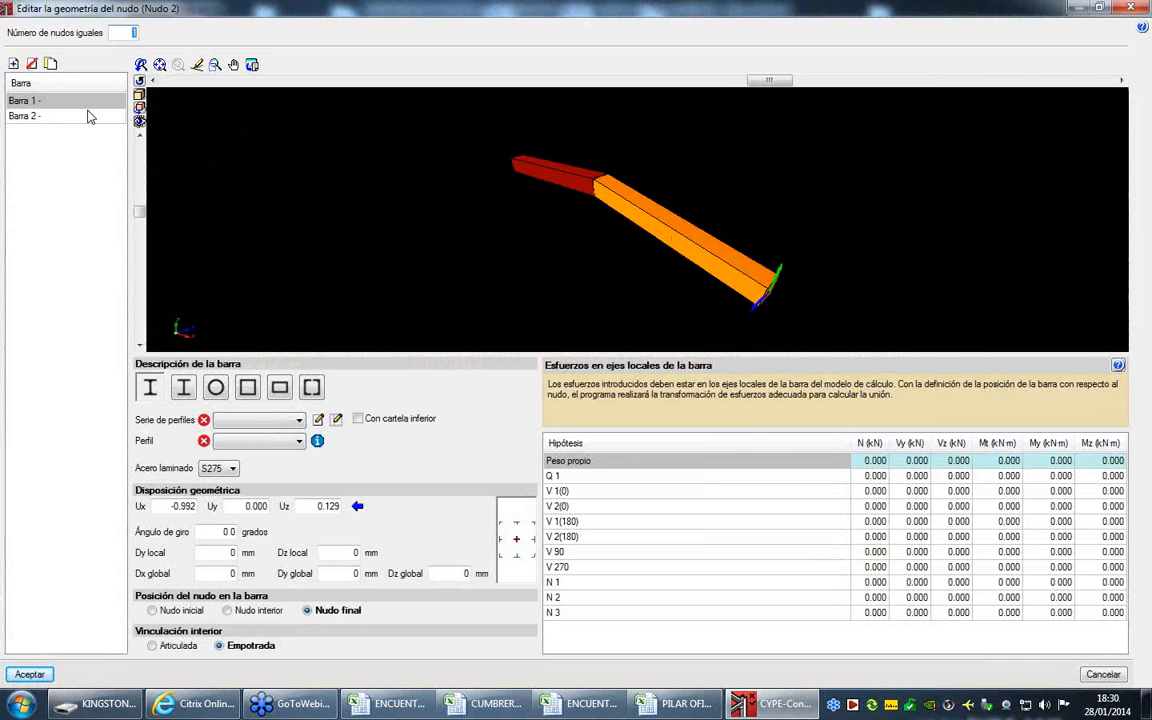
- Assign profile IPE 300 from the IPE series to Barra 1 and give it a lower haunch
{"action": "left_click", "coordinate": [288, 425]}
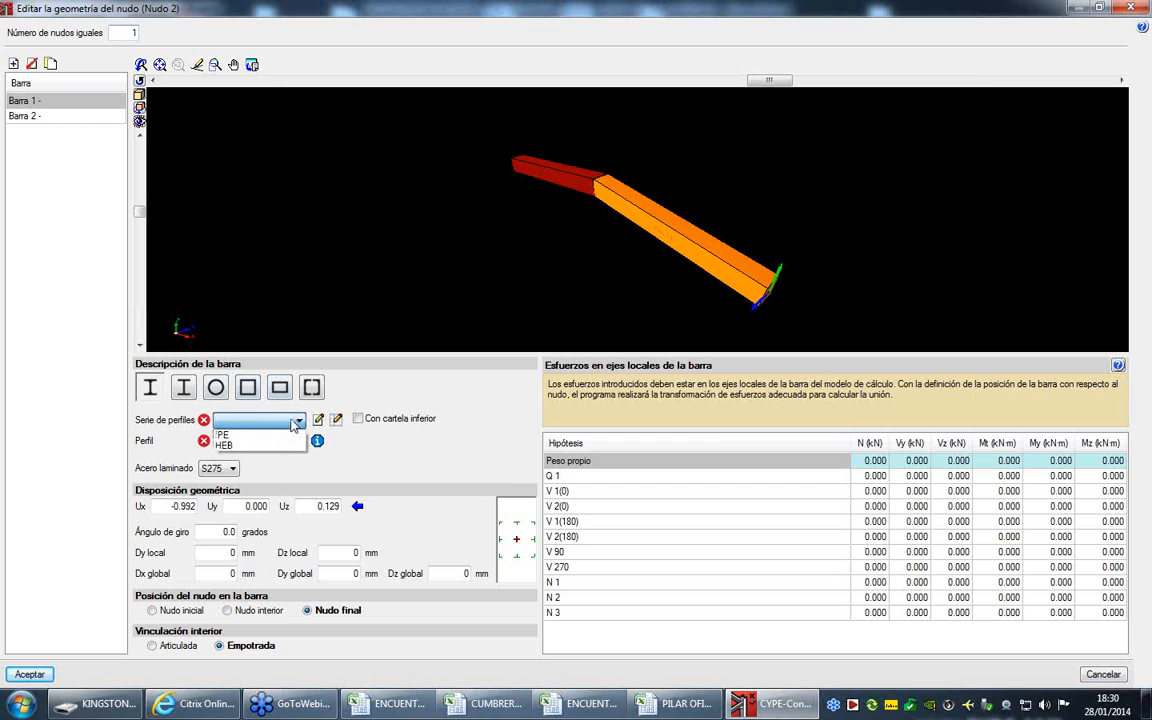
{"action": "left_click", "coordinate": [255, 434]}
{"action": "left_click", "coordinate": [260, 442]}
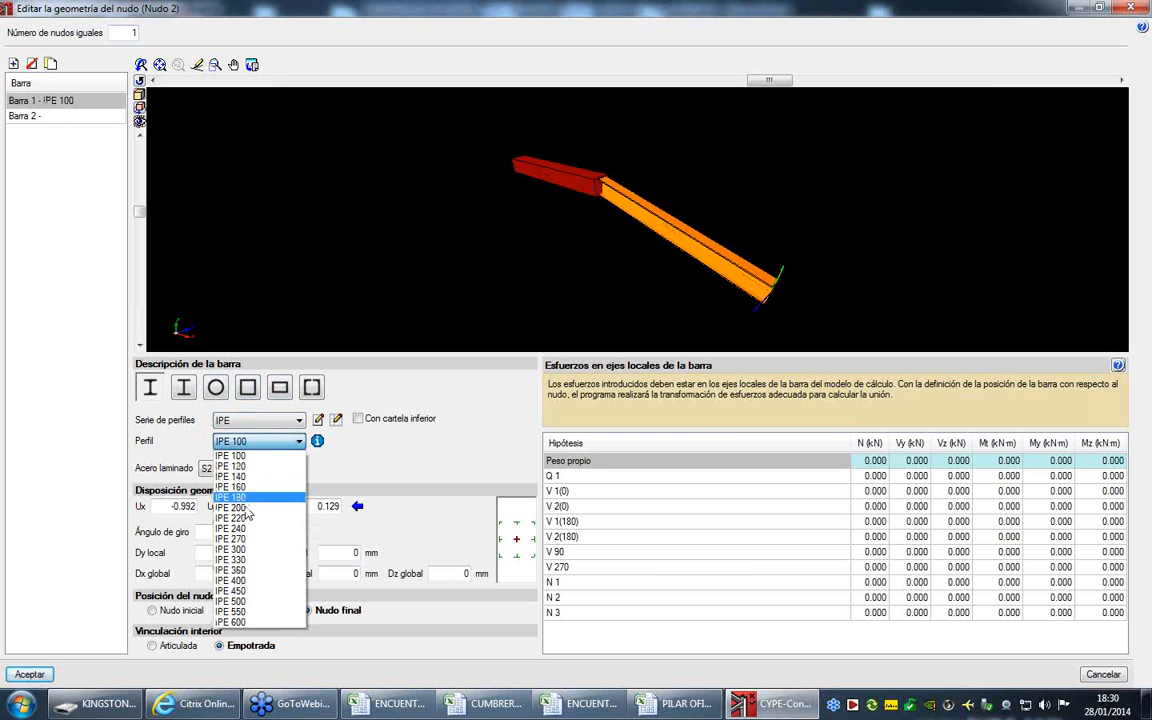
{"action": "left_click", "coordinate": [240, 550]}
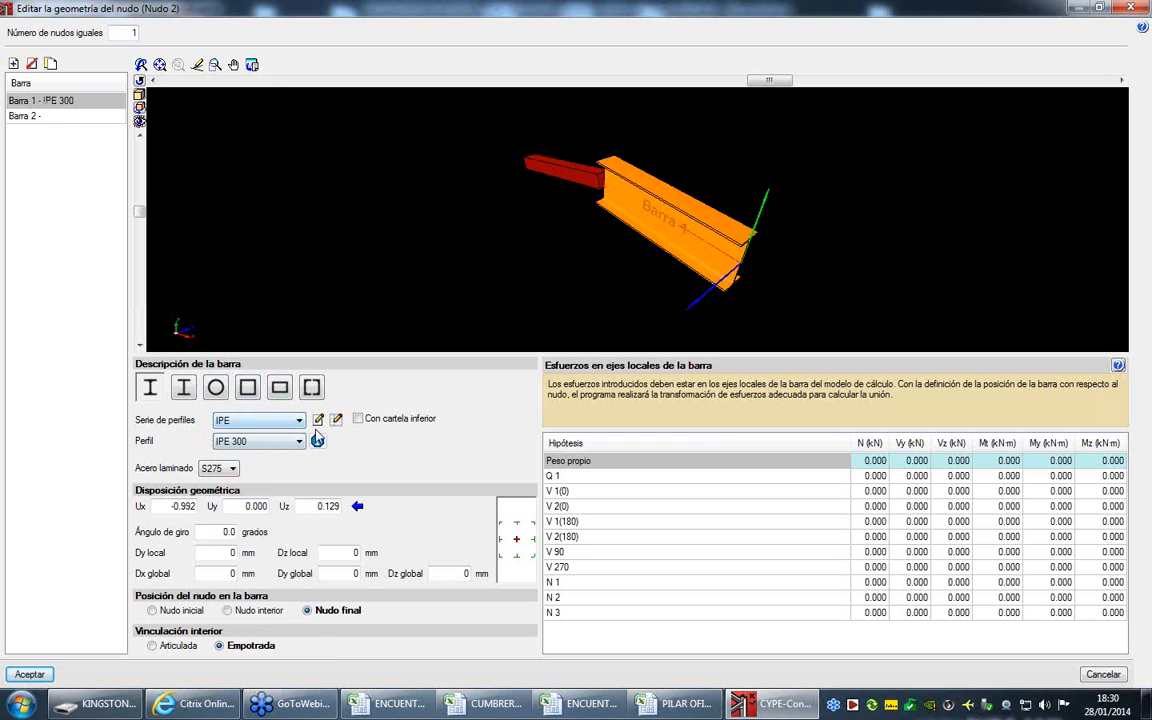
{"action": "left_click", "coordinate": [401, 420]}
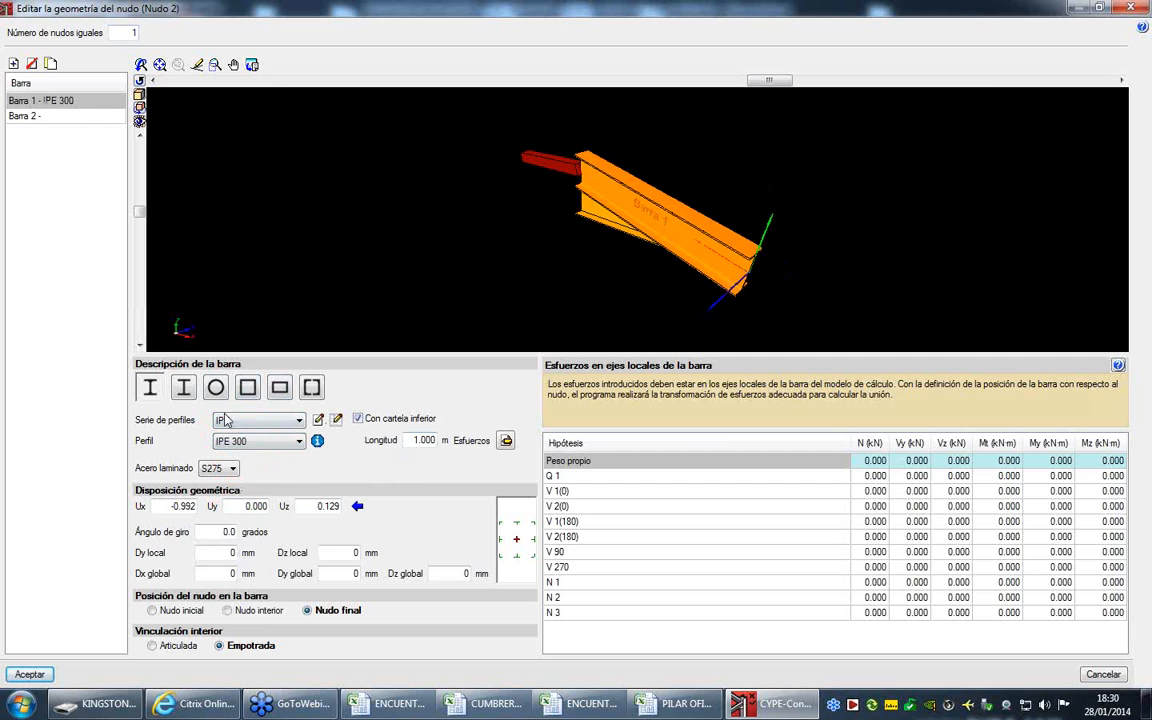
- Assign profile IPE 300 from the IPE series to Barra 2 and give it a lower haunch
{"action": "left_click", "coordinate": [62, 116]}
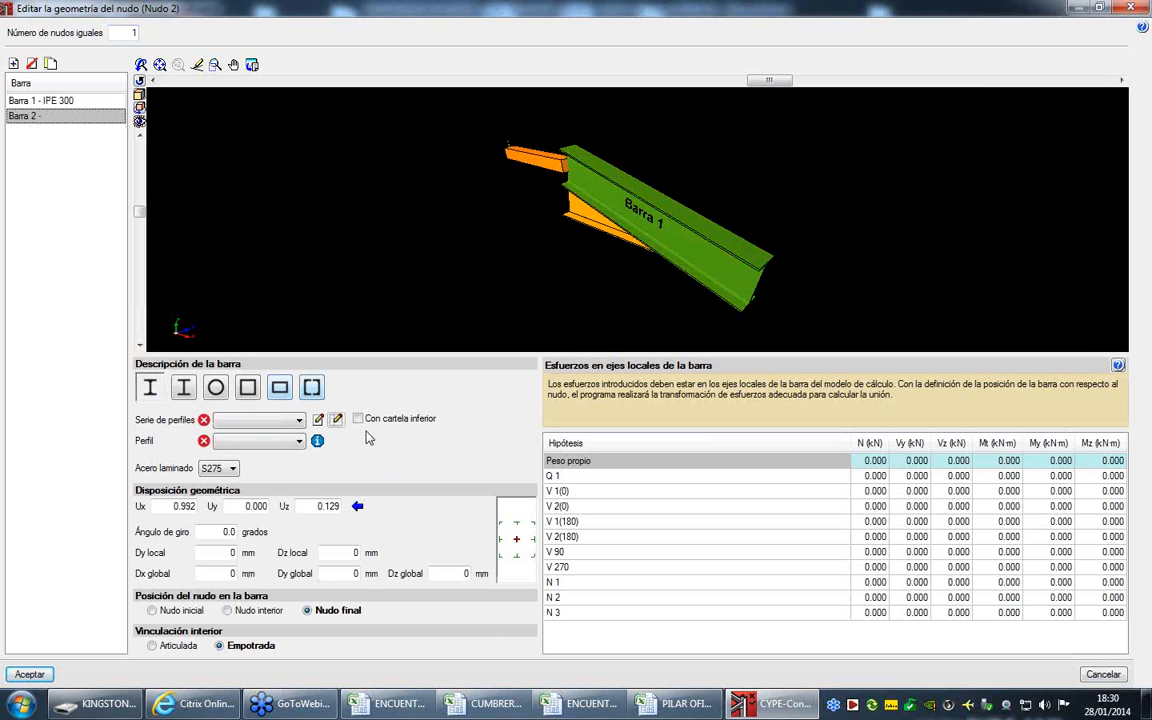
{"action": "left_click", "coordinate": [258, 420]}
{"action": "left_click", "coordinate": [250, 446]}
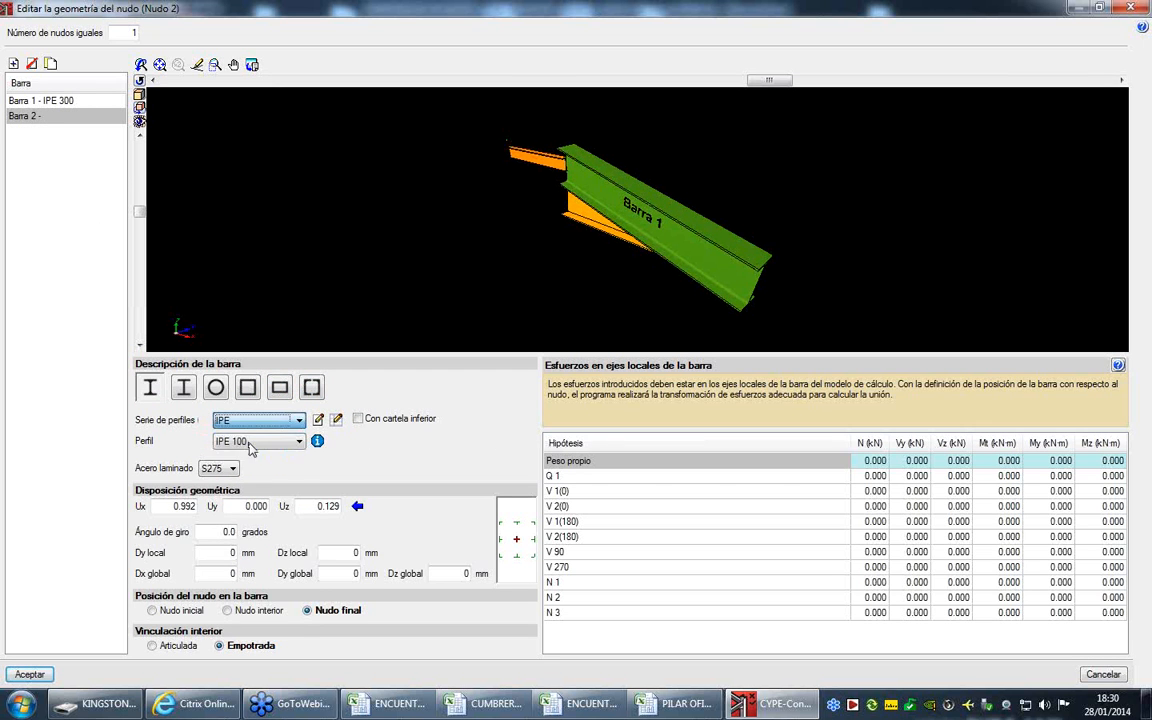
{"action": "left_click", "coordinate": [250, 446]}
{"action": "left_click", "coordinate": [245, 550]}
{"action": "left_click", "coordinate": [358, 419]}
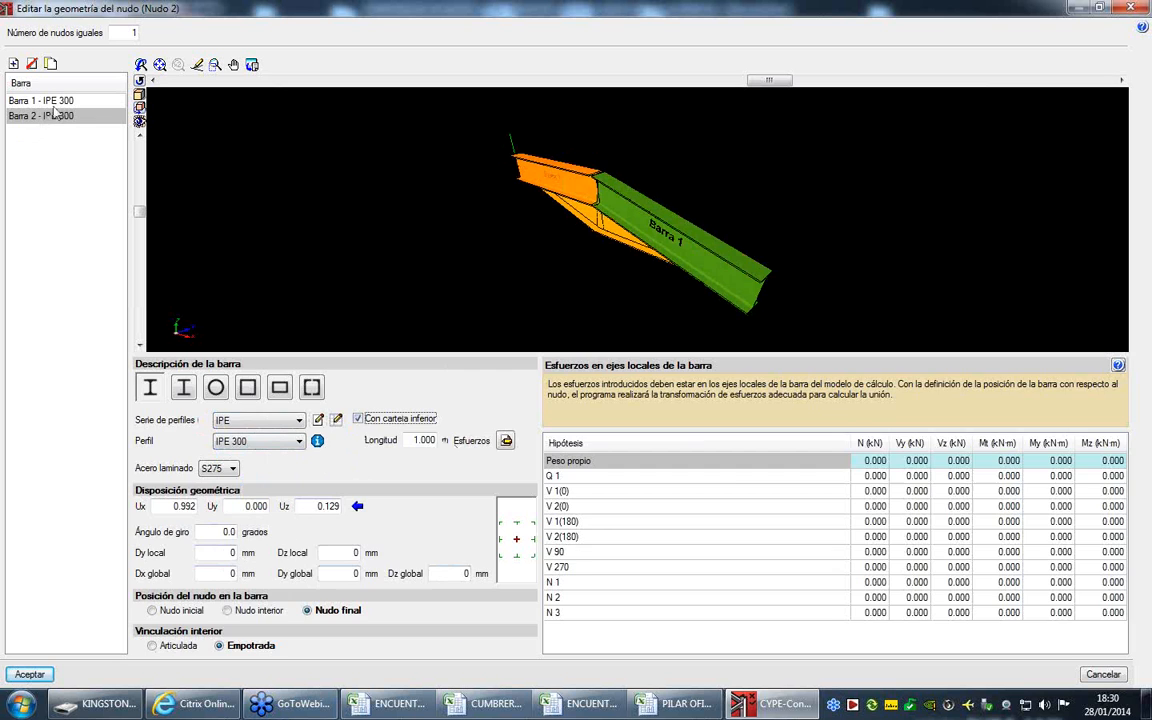
- With Barra 1 selected, switch to CUMBRERA.xls in Excel and copy the bar forces B4:G14 from sheet IPE300_D
{"action": "left_click", "coordinate": [52, 100]}
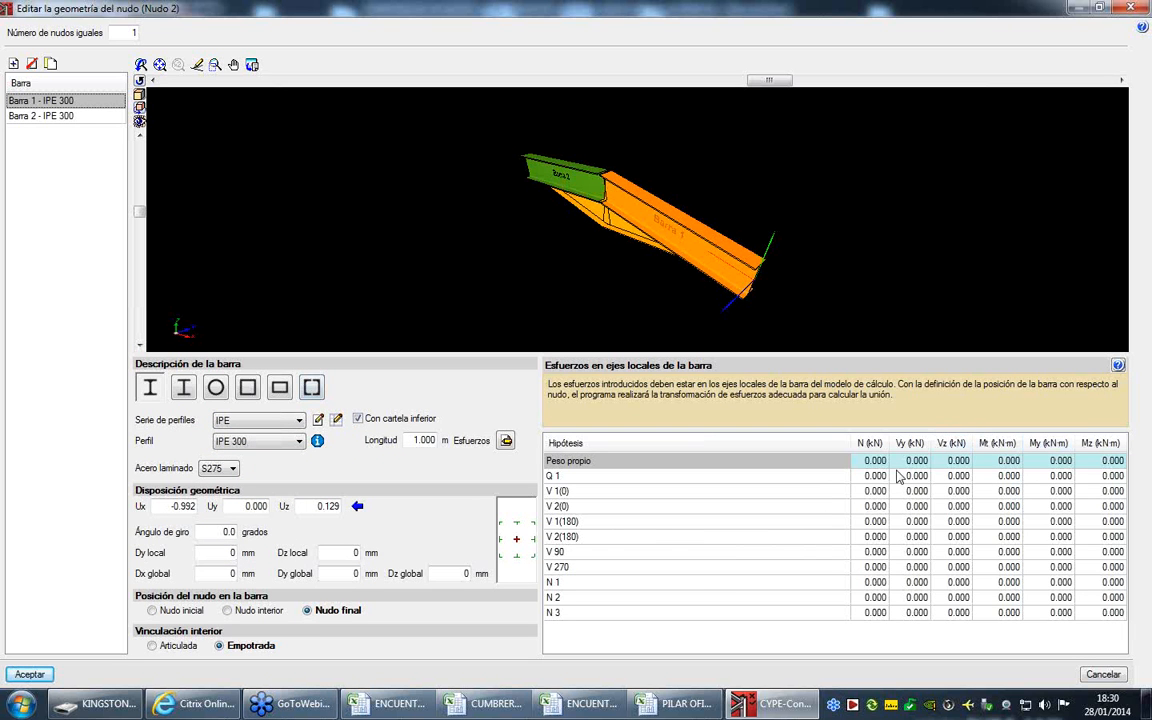
{"action": "left_click", "coordinate": [493, 707]}
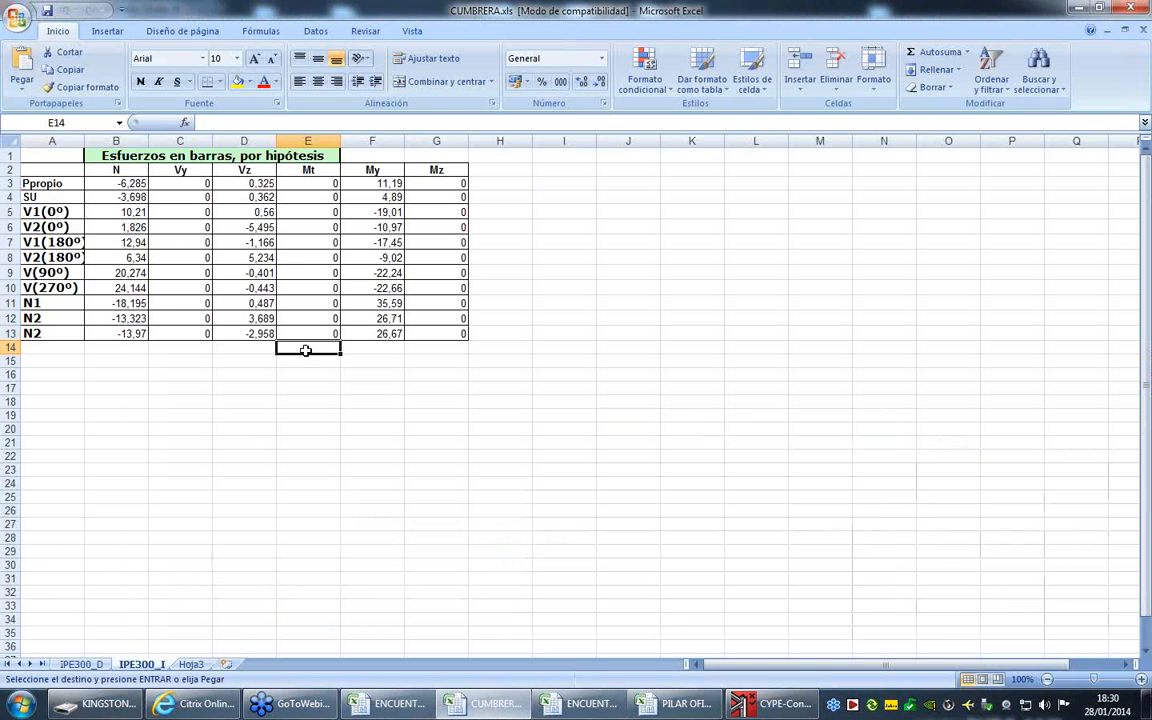
{"action": "left_click", "coordinate": [82, 664]}
{"action": "left_click_drag", "start_coordinate": [113, 184], "coordinate": [452, 335]}
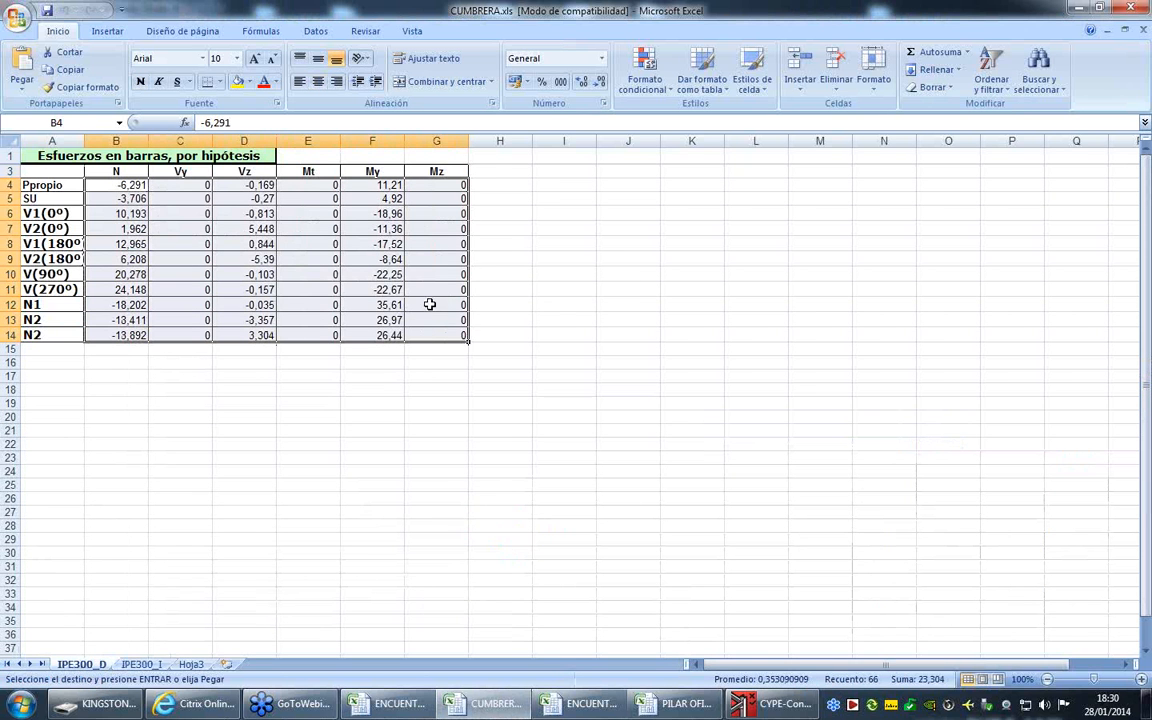
{"action": "right_click", "coordinate": [432, 308]}
{"action": "left_click", "coordinate": [490, 333]}
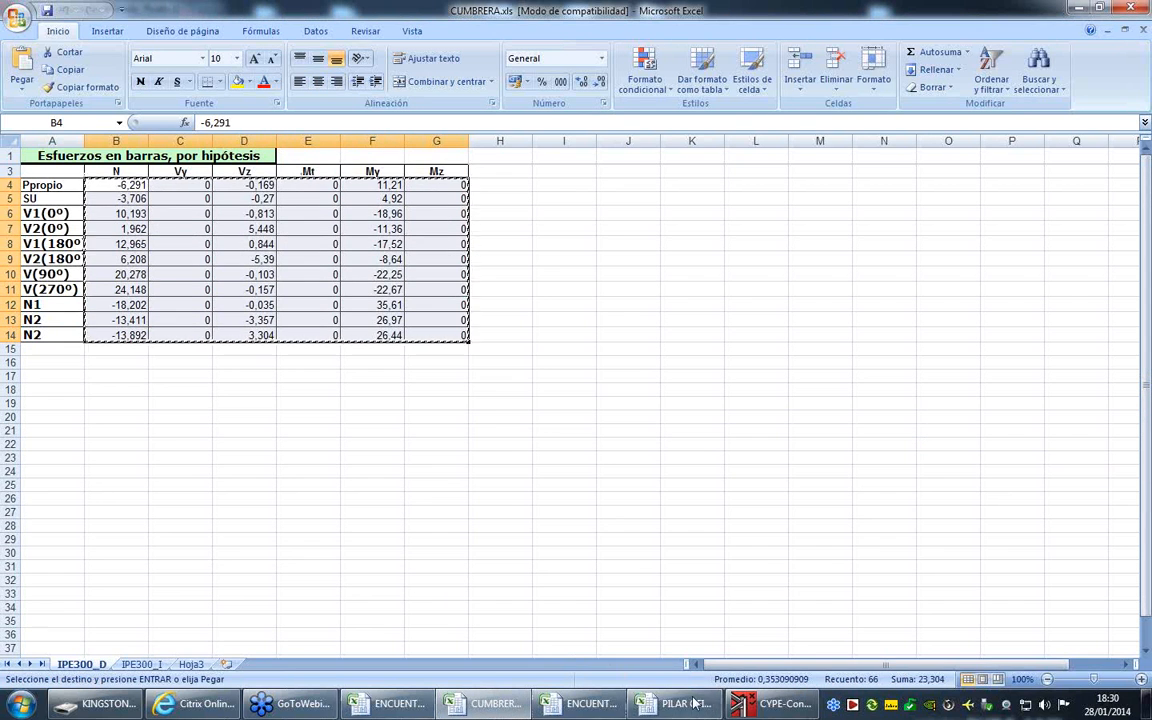
- Return to CYPE-Connect and paste the copied forces into Barra 1's load case table, starting at N of Peso propio
{"action": "left_click", "coordinate": [762, 706]}
{"action": "left_click", "coordinate": [873, 461]}
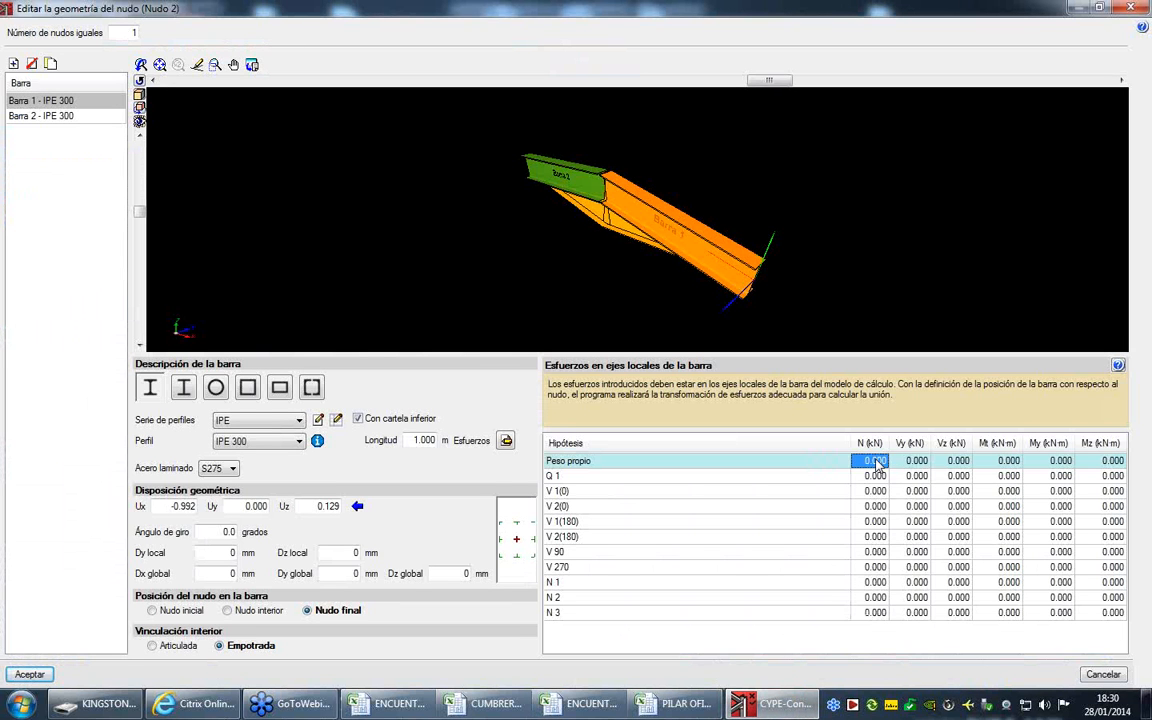
{"action": "right_click", "coordinate": [876, 462]}
{"action": "left_click", "coordinate": [912, 479]}
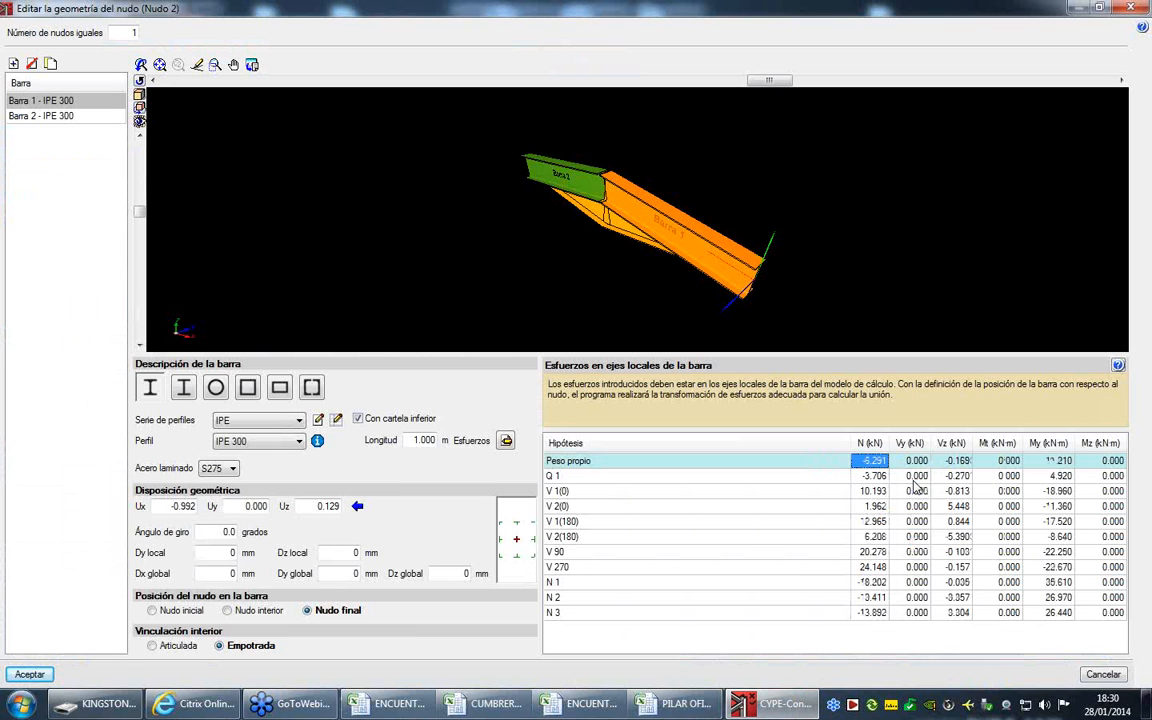
- With Barra 2 selected, switch to CUMBRERA.xls in Excel and copy the bar forces B3:G13 from sheet IPE300_I
{"action": "left_click", "coordinate": [60, 116]}
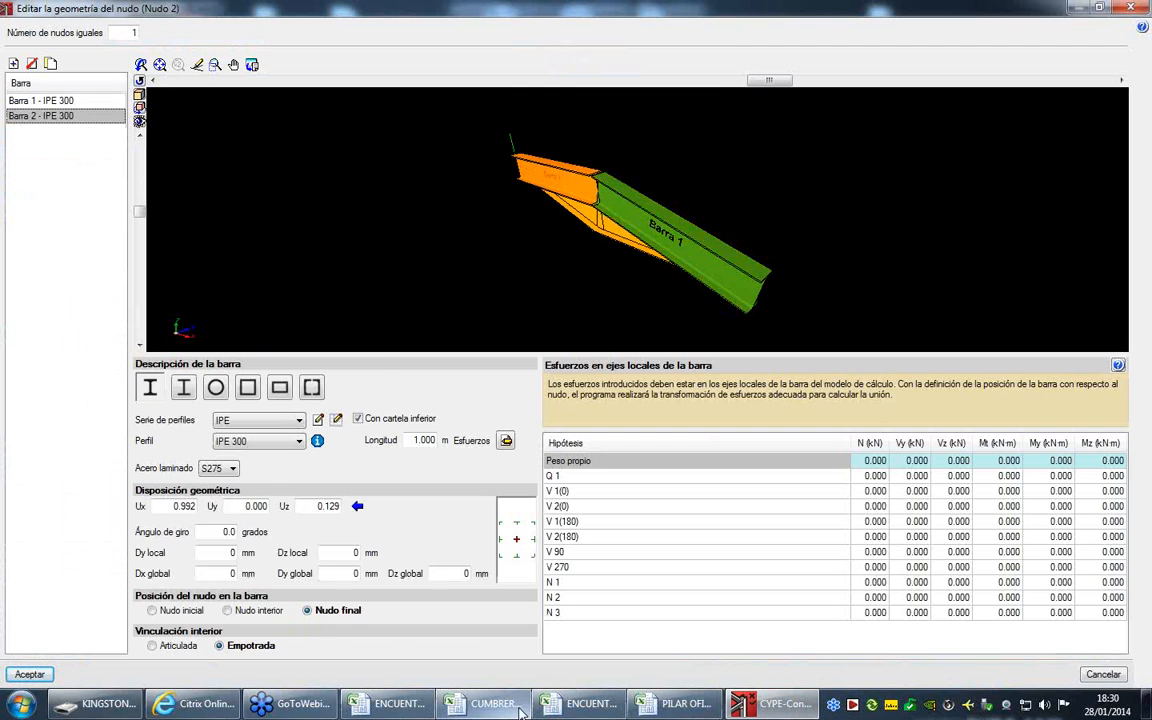
{"action": "left_click", "coordinate": [512, 708]}
{"action": "left_click", "coordinate": [147, 666]}
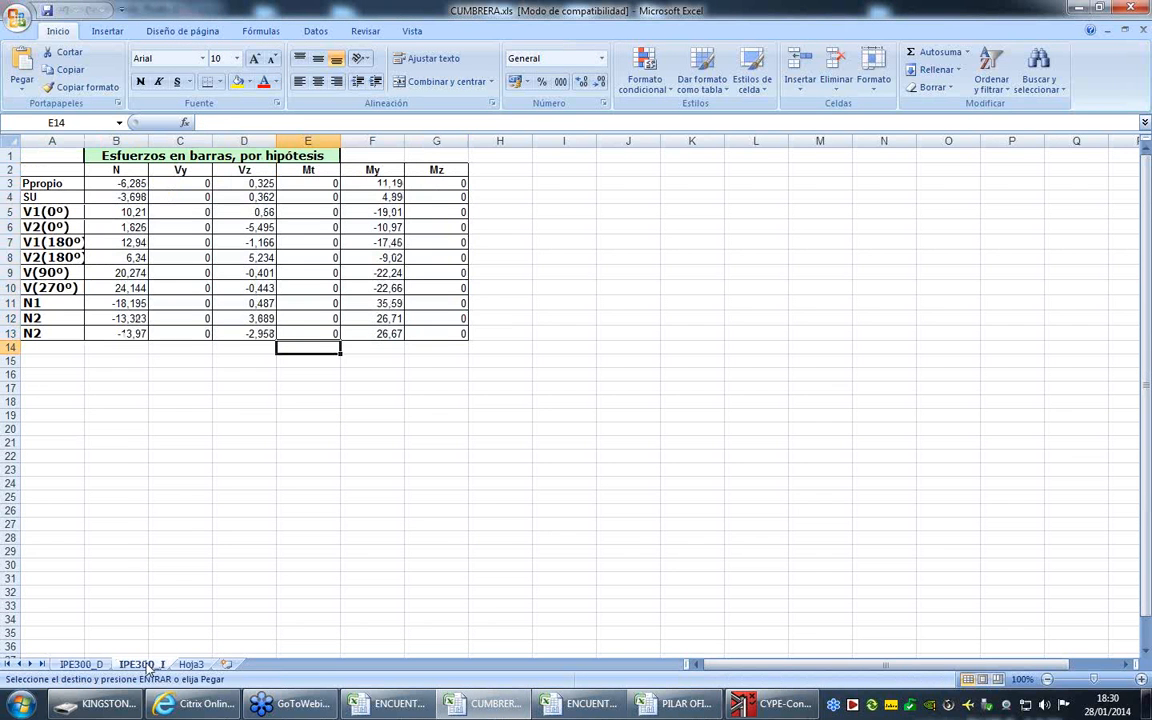
{"action": "left_click_drag", "start_coordinate": [110, 183], "coordinate": [447, 334]}
{"action": "right_click", "coordinate": [424, 275]}
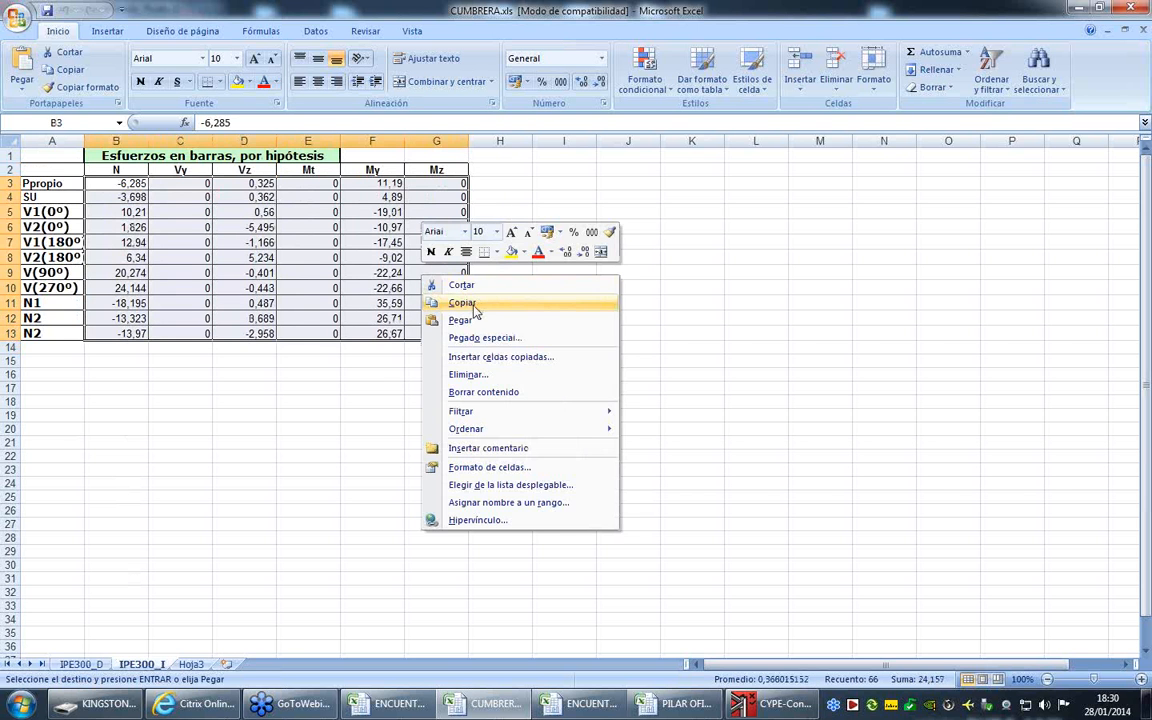
{"action": "left_click", "coordinate": [479, 305]}
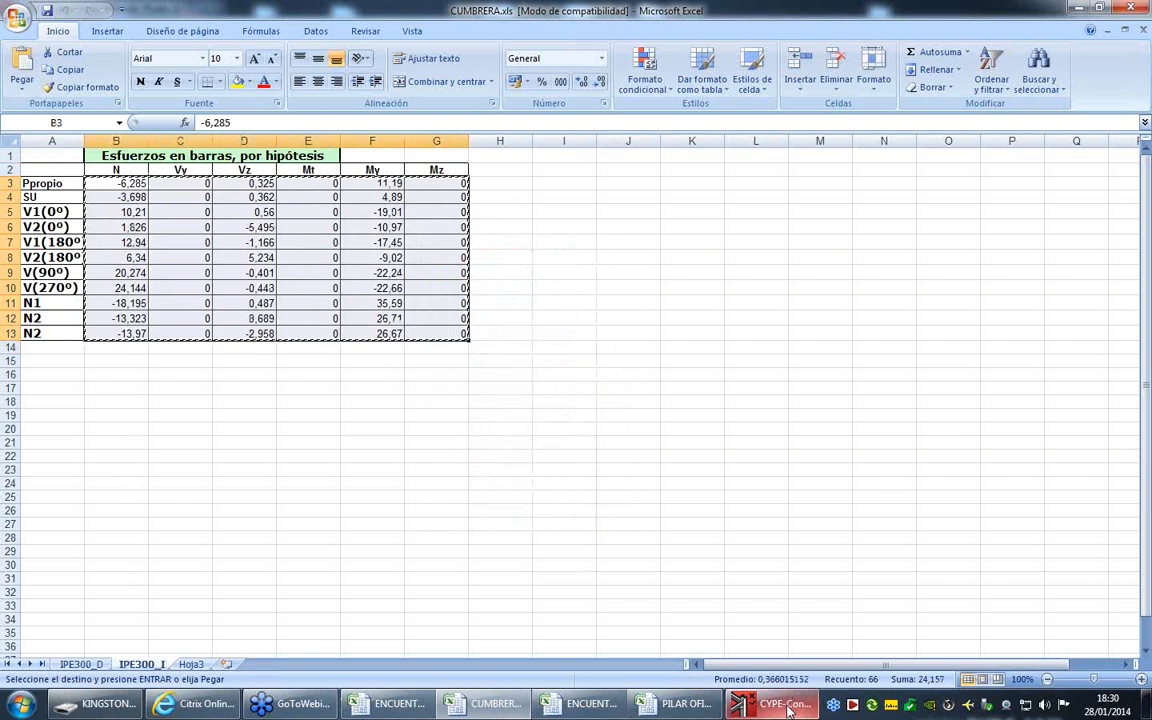
- Return to CYPE-Connect, paste the copied forces into Barra 2's load case table from N of Peso propio, and accept Nudo 2's geometry
{"action": "left_click", "coordinate": [760, 704]}
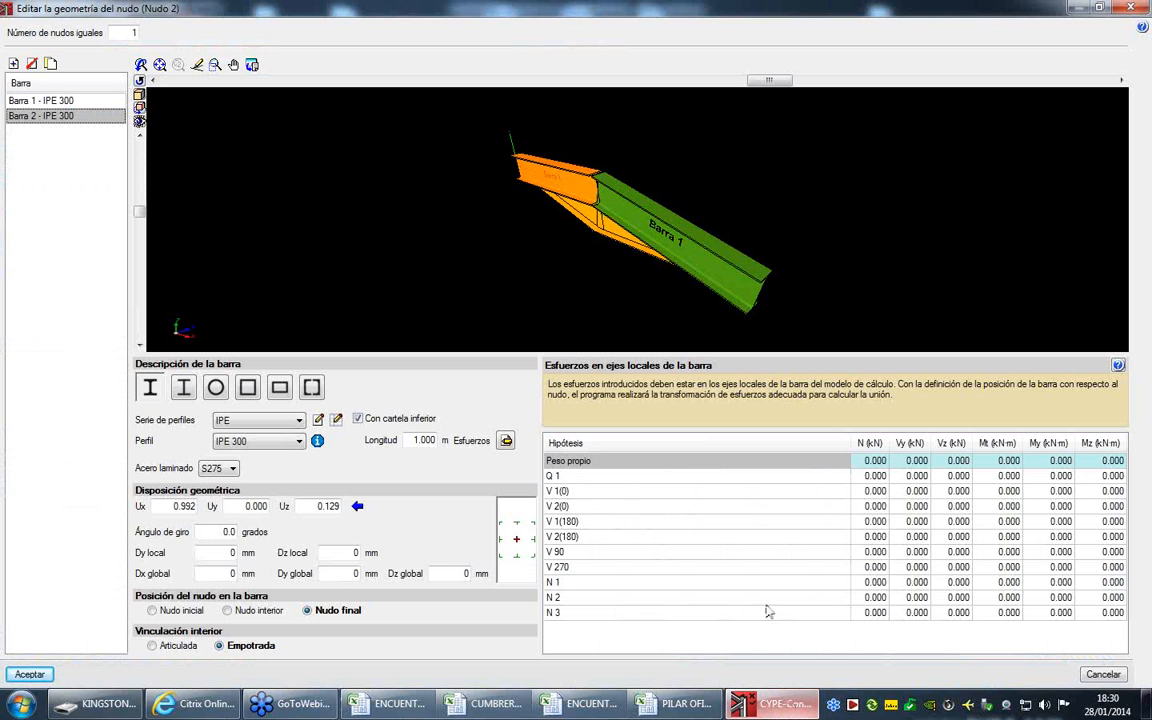
{"action": "right_click", "coordinate": [873, 463]}
{"action": "left_click", "coordinate": [892, 486]}
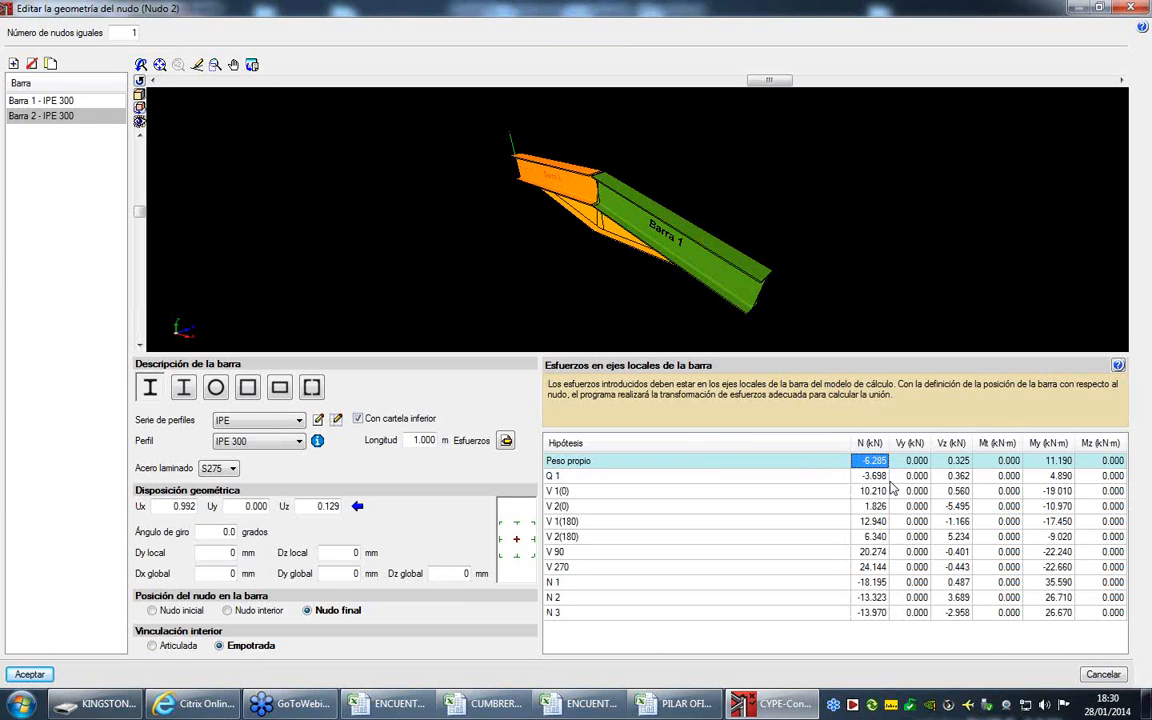
{"action": "left_click", "coordinate": [26, 674]}
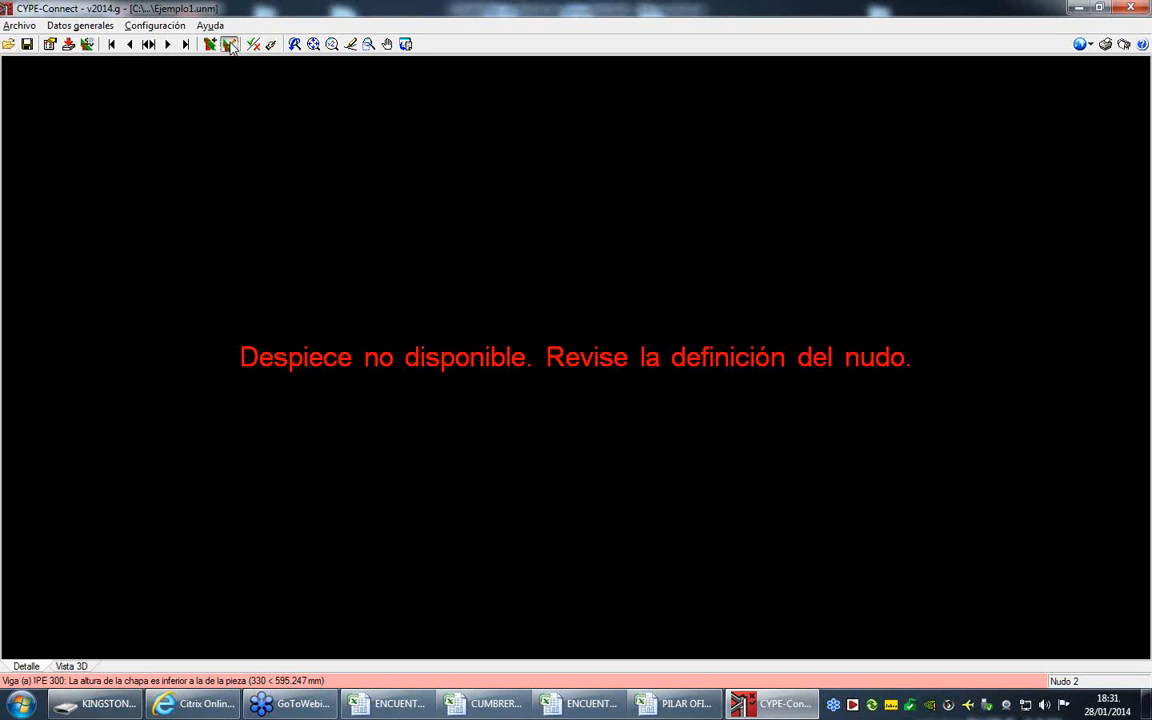
- Open the joint applied to Nudo 2 for editing and run its automatic dimensioning
{"action": "left_click", "coordinate": [228, 44]}
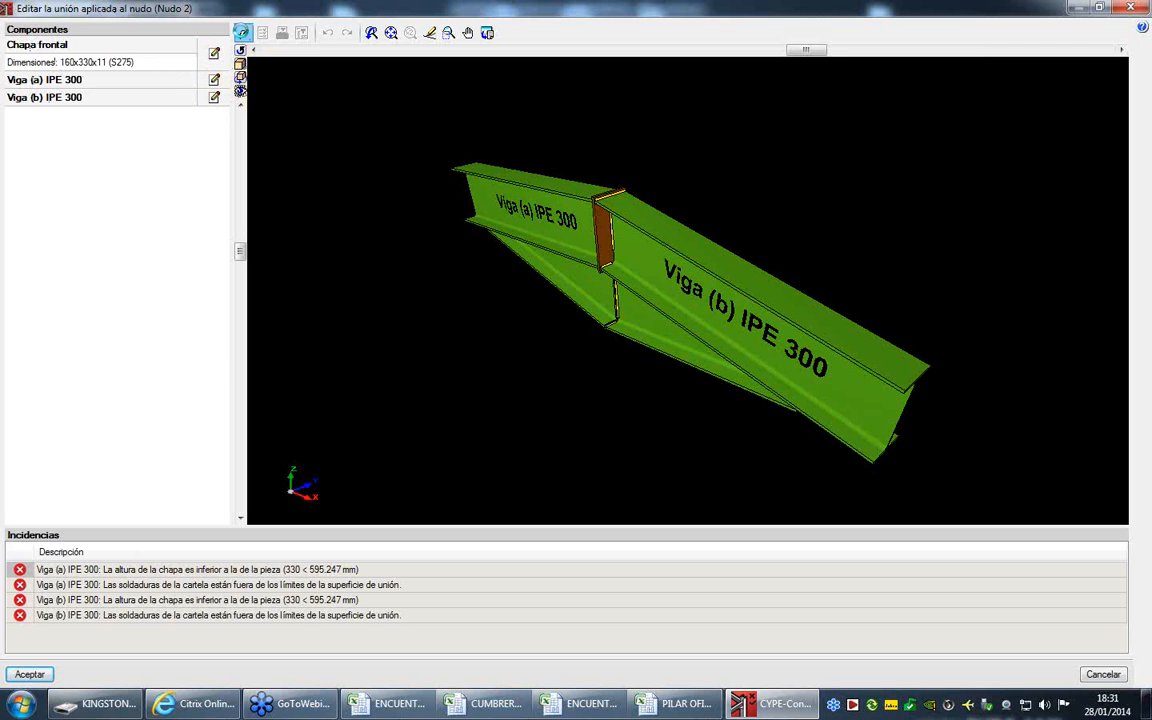
{"action": "left_click", "coordinate": [243, 33]}
{"action": "left_click", "coordinate": [444, 251]}
{"action": "left_click", "coordinate": [431, 483]}
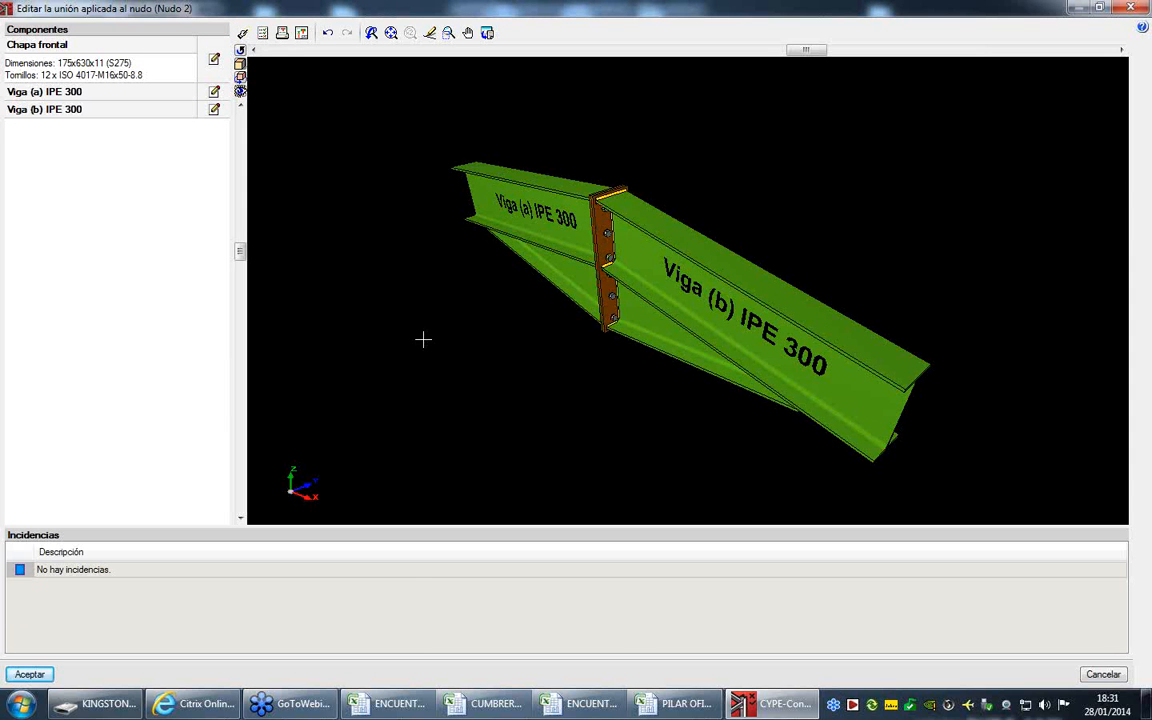
- Review the weld settings of Viga (a) IPE 300 for both the piece and its lower haunch, without changing them
{"action": "left_click", "coordinate": [214, 92]}
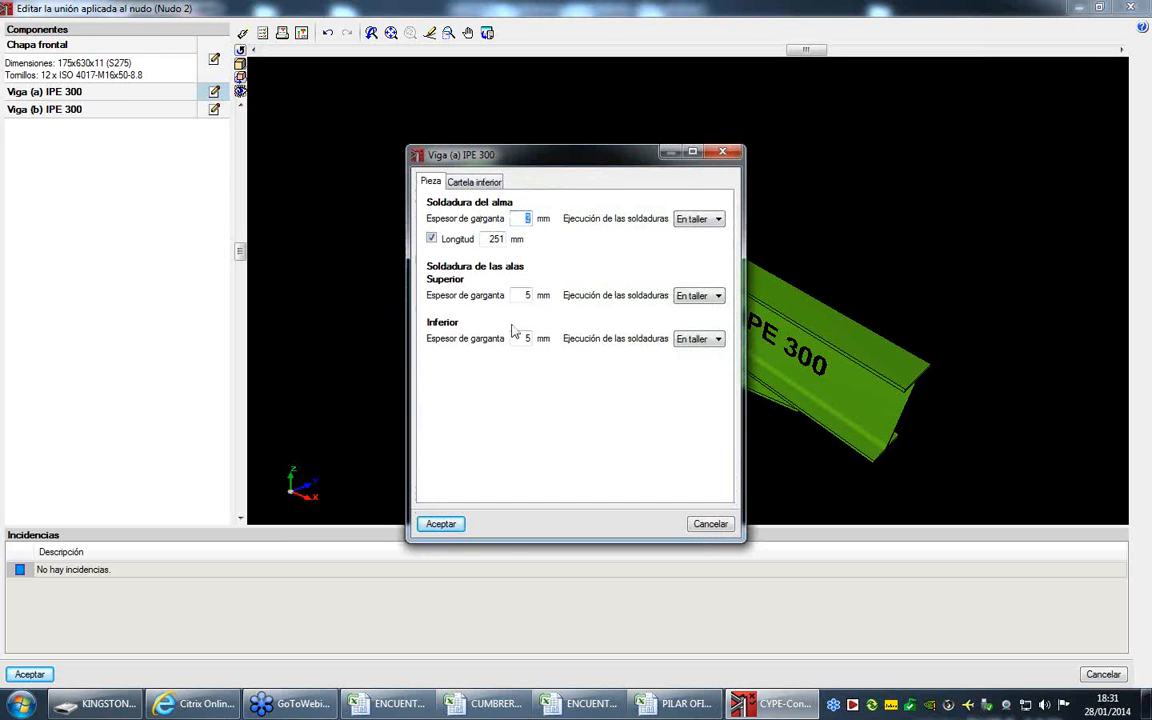
{"action": "left_click", "coordinate": [480, 183]}
{"action": "left_click", "coordinate": [430, 182]}
{"action": "left_click", "coordinate": [710, 524]}
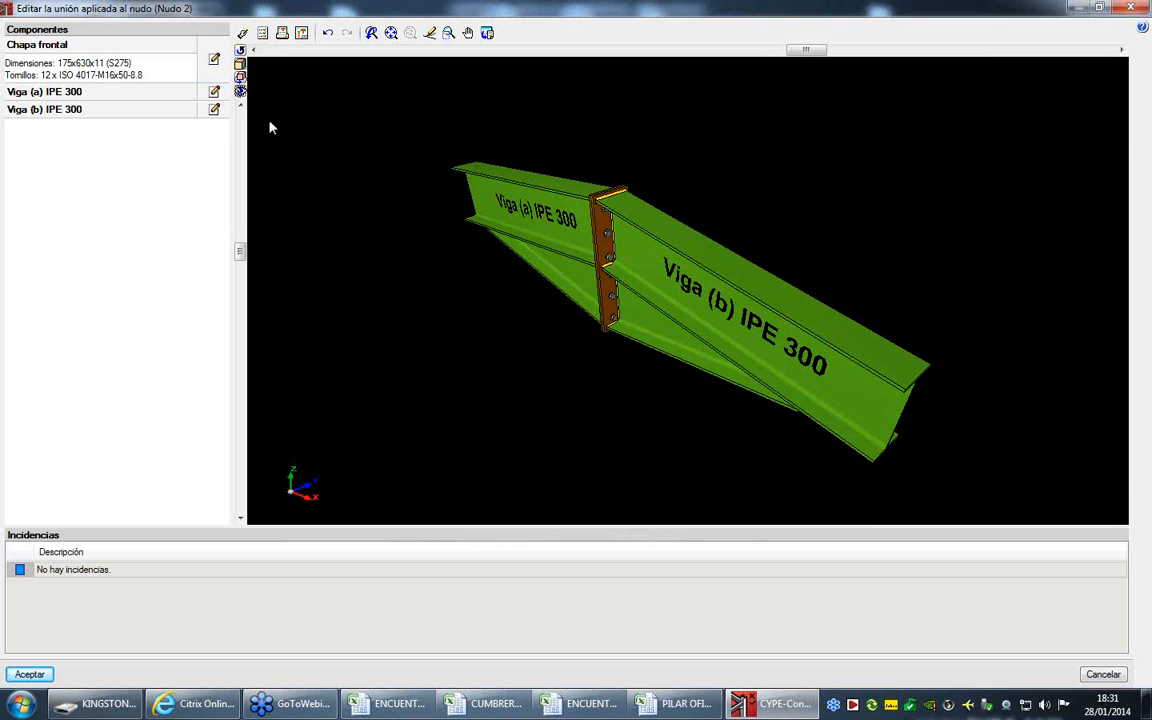
- Set the thickness of the joint's front plate to 10 mm and accept the plate edit
{"action": "left_click", "coordinate": [214, 61]}
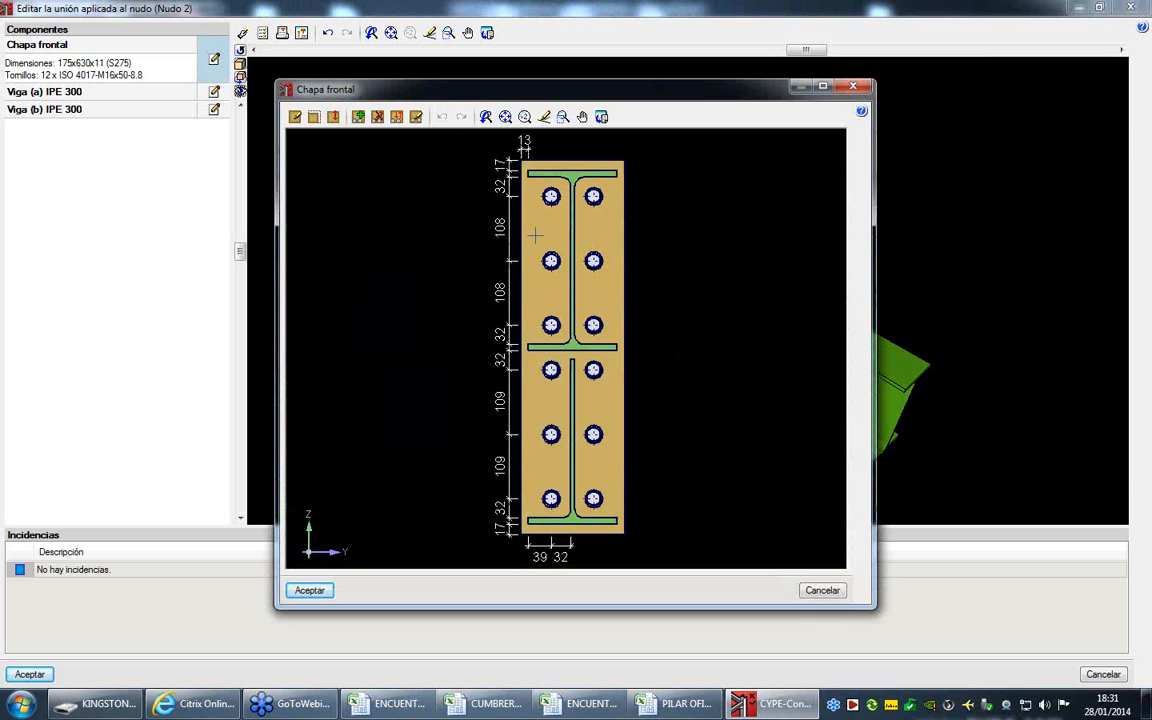
{"action": "left_click", "coordinate": [295, 117]}
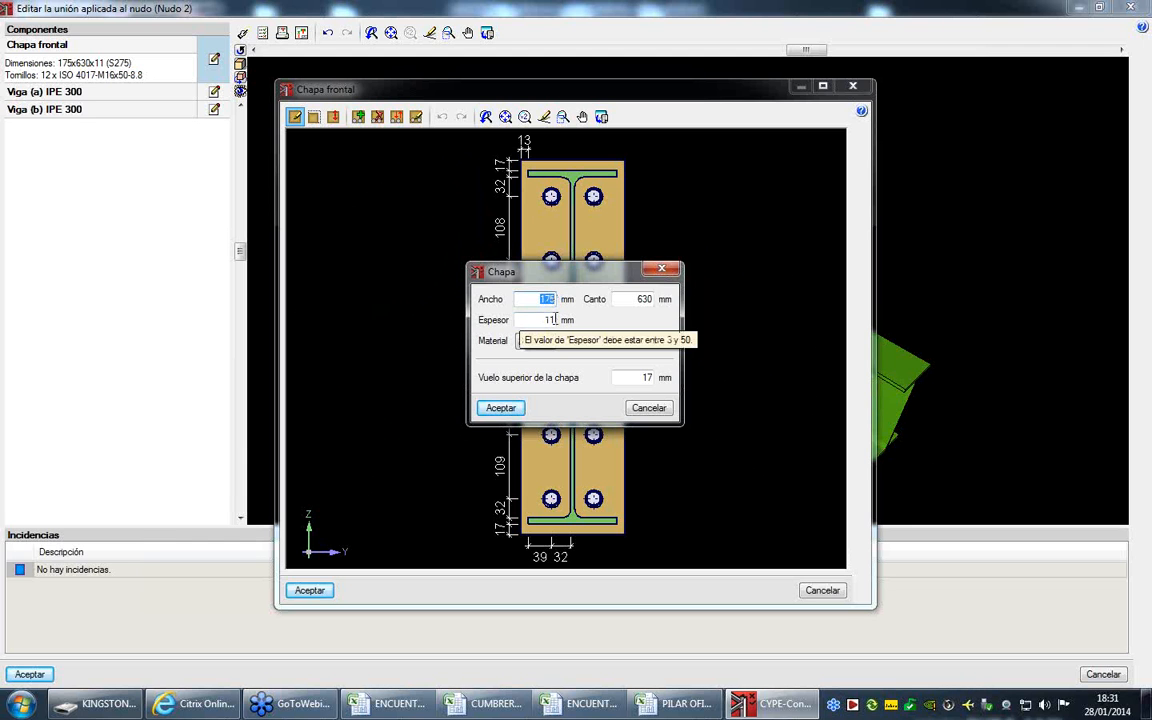
{"action": "left_click_drag", "start_coordinate": [544, 319], "coordinate": [566, 320]}
{"action": "type", "text": "10"}
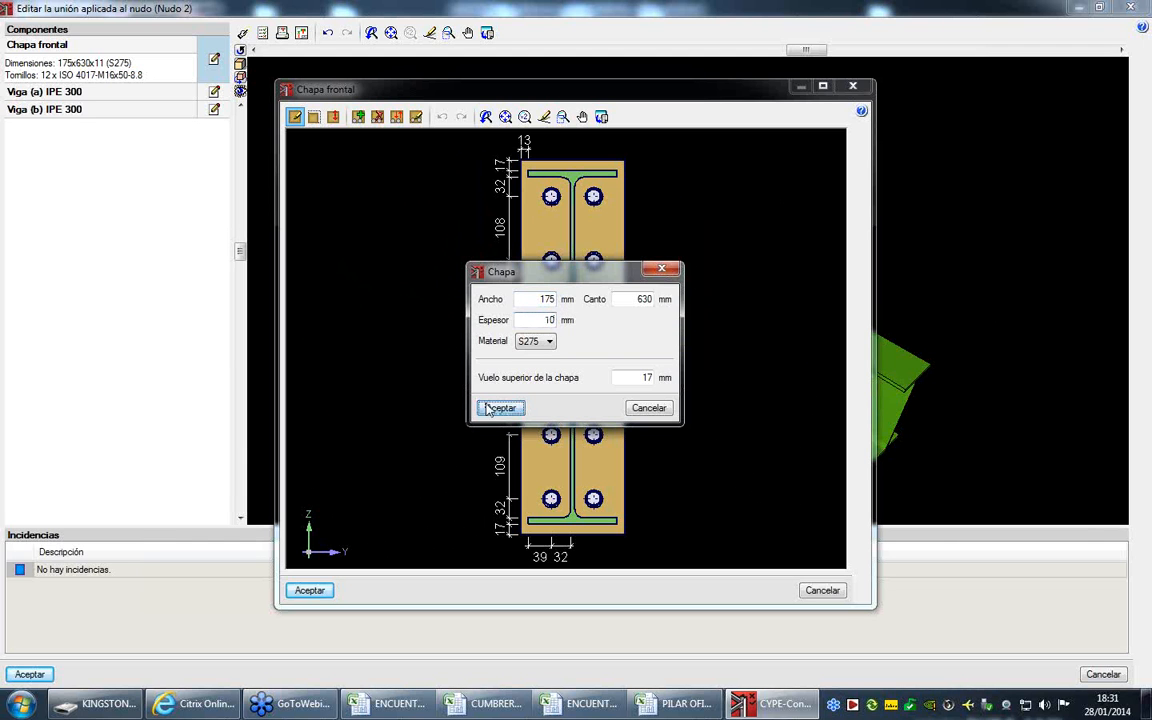
{"action": "left_click", "coordinate": [492, 408]}
{"action": "left_click", "coordinate": [310, 591]}
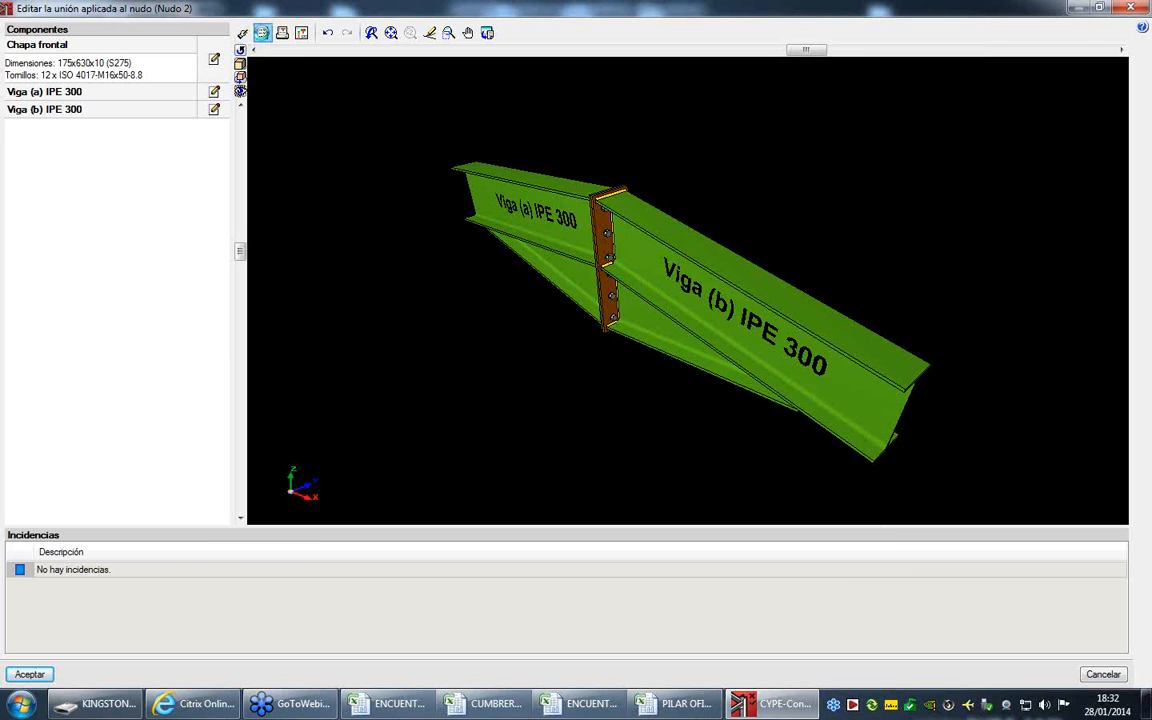
- Run the checks on Nudo 2's joint, close the check report and accept the joint
{"action": "left_click", "coordinate": [262, 33]}
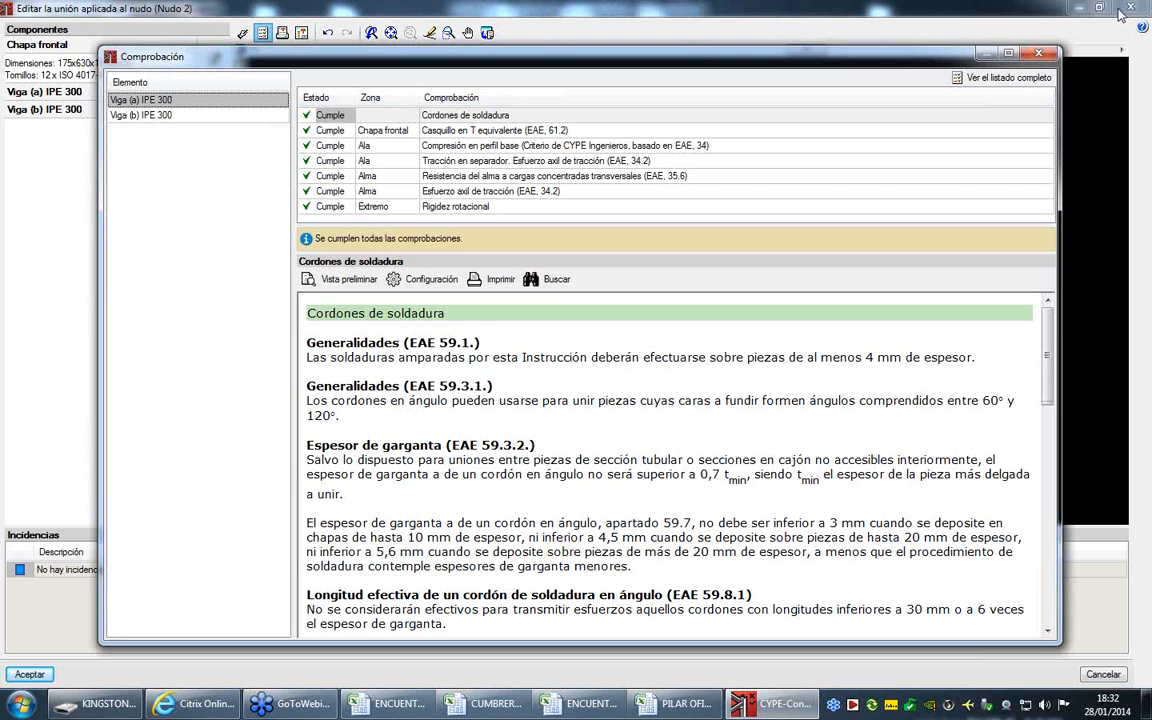
{"action": "left_click", "coordinate": [1038, 52]}
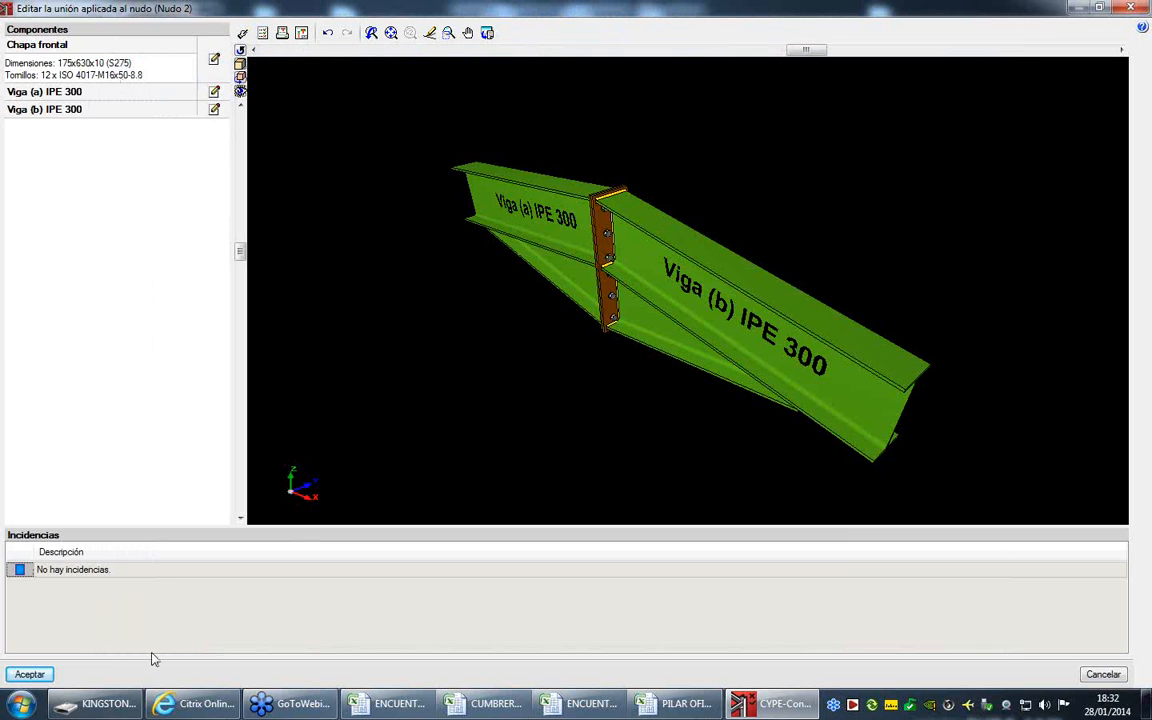
{"action": "left_click", "coordinate": [30, 675]}
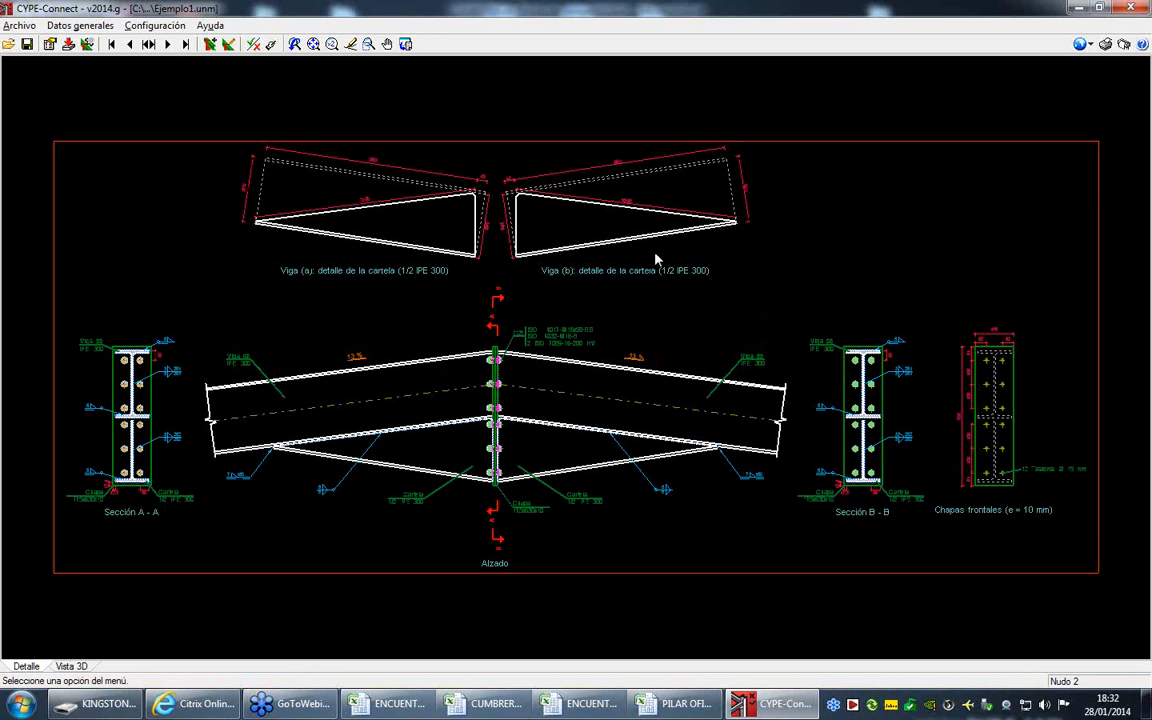
- Choose Nudo 3 from the node list and open its geometry for editing
{"action": "left_click", "coordinate": [150, 45]}
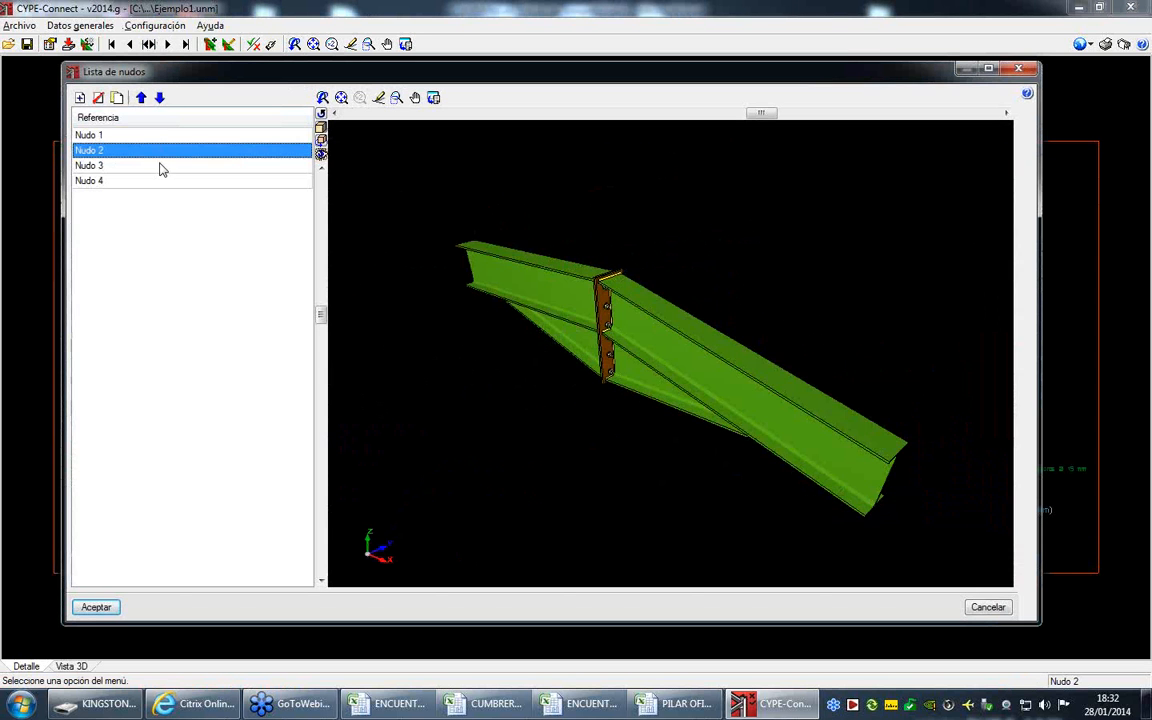
{"action": "left_click", "coordinate": [160, 166]}
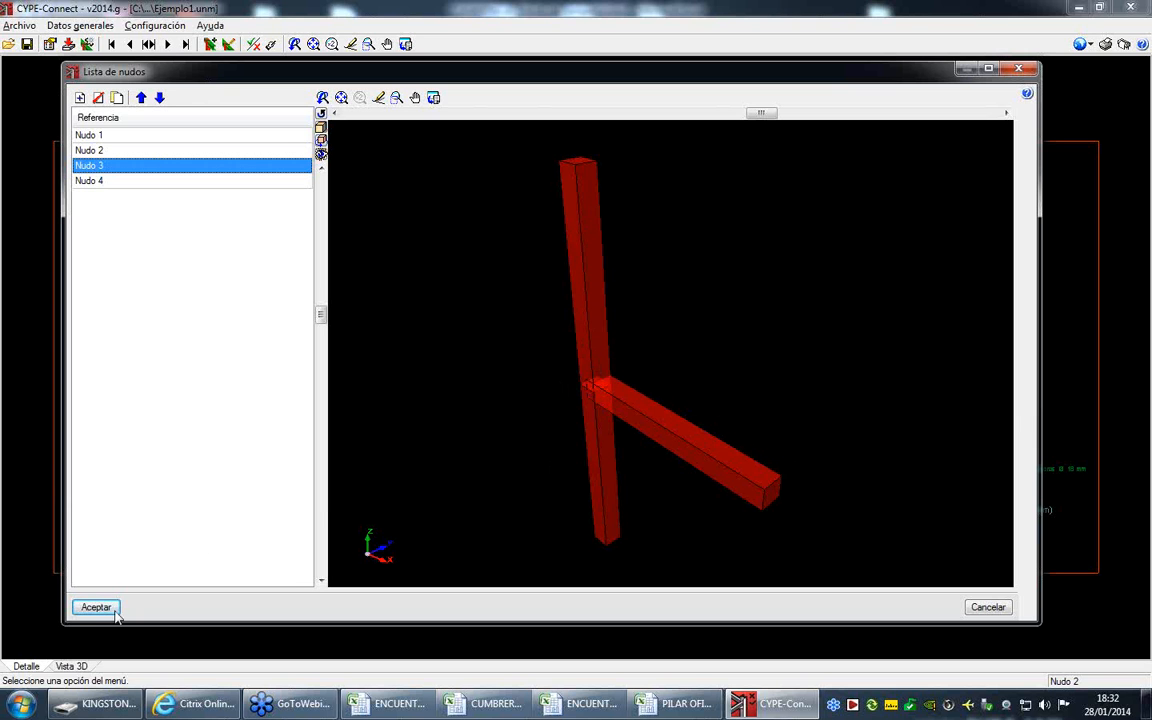
{"action": "left_click", "coordinate": [98, 608]}
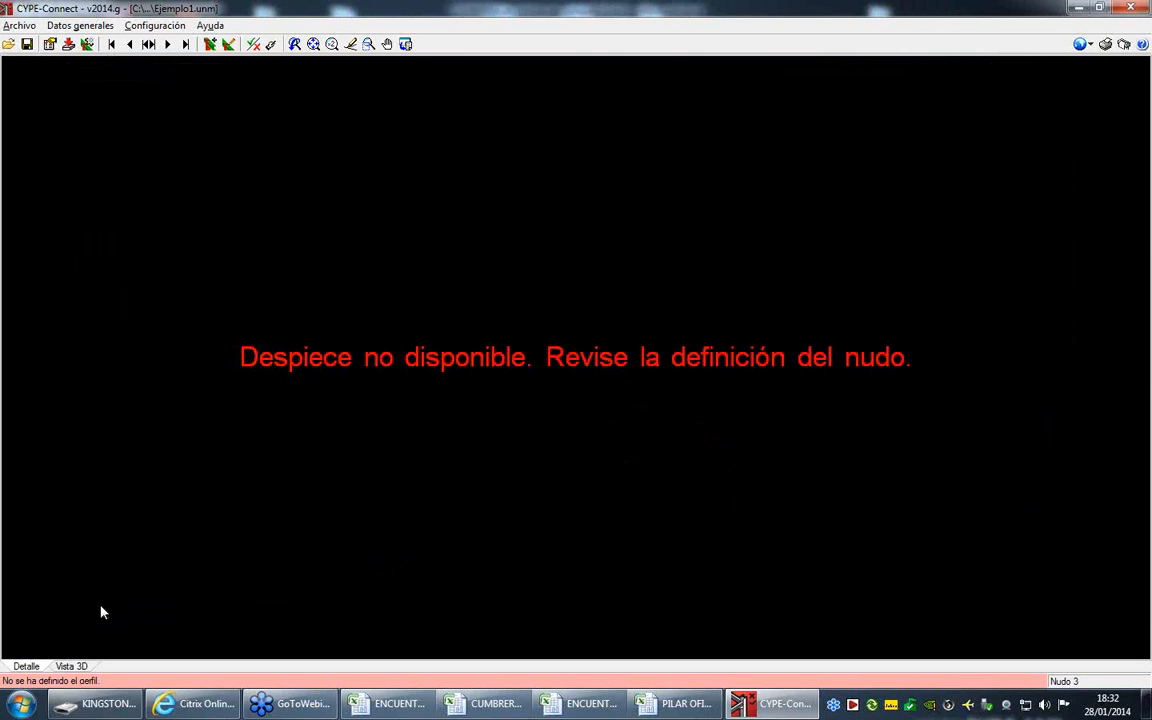
{"action": "left_click", "coordinate": [211, 45]}
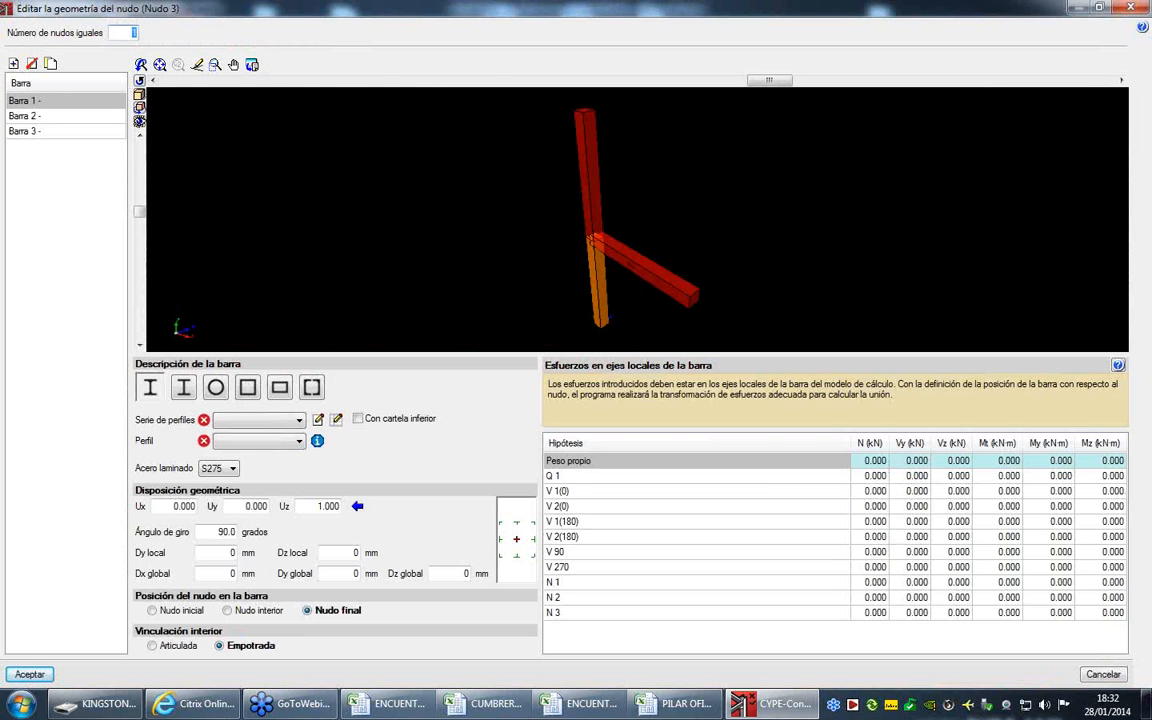
{"action": "left_click", "coordinate": [1129, 8]}
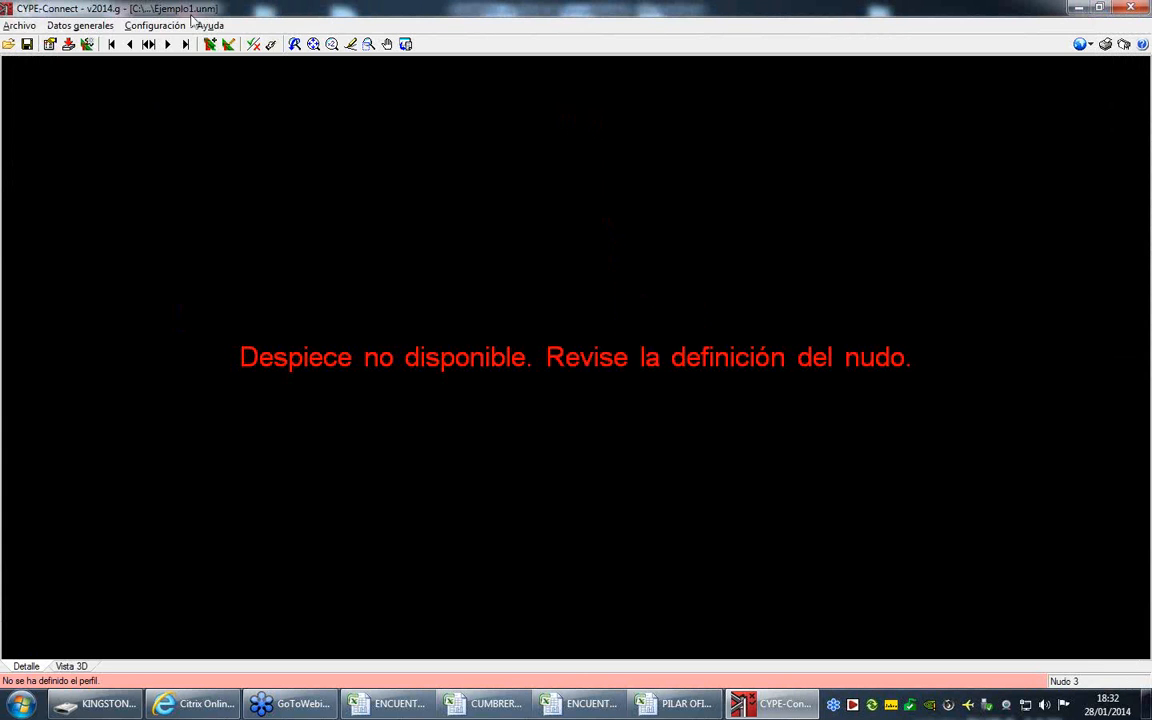
{"action": "left_click", "coordinate": [86, 27]}
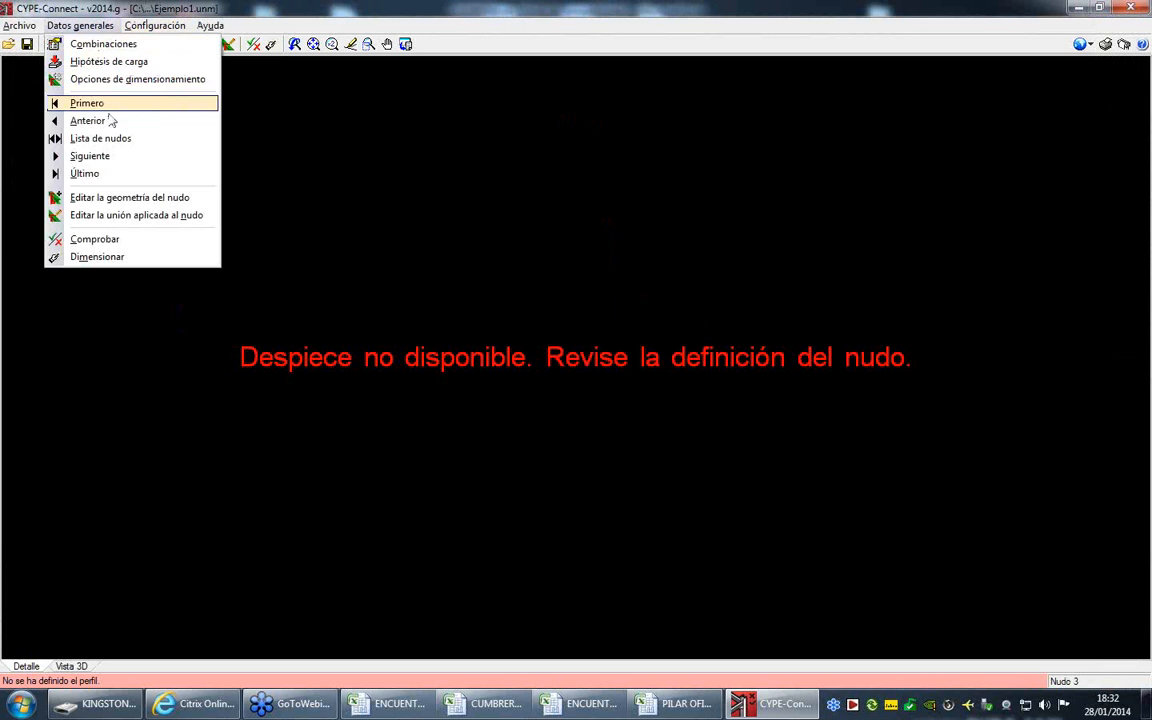
{"action": "left_click", "coordinate": [122, 198]}
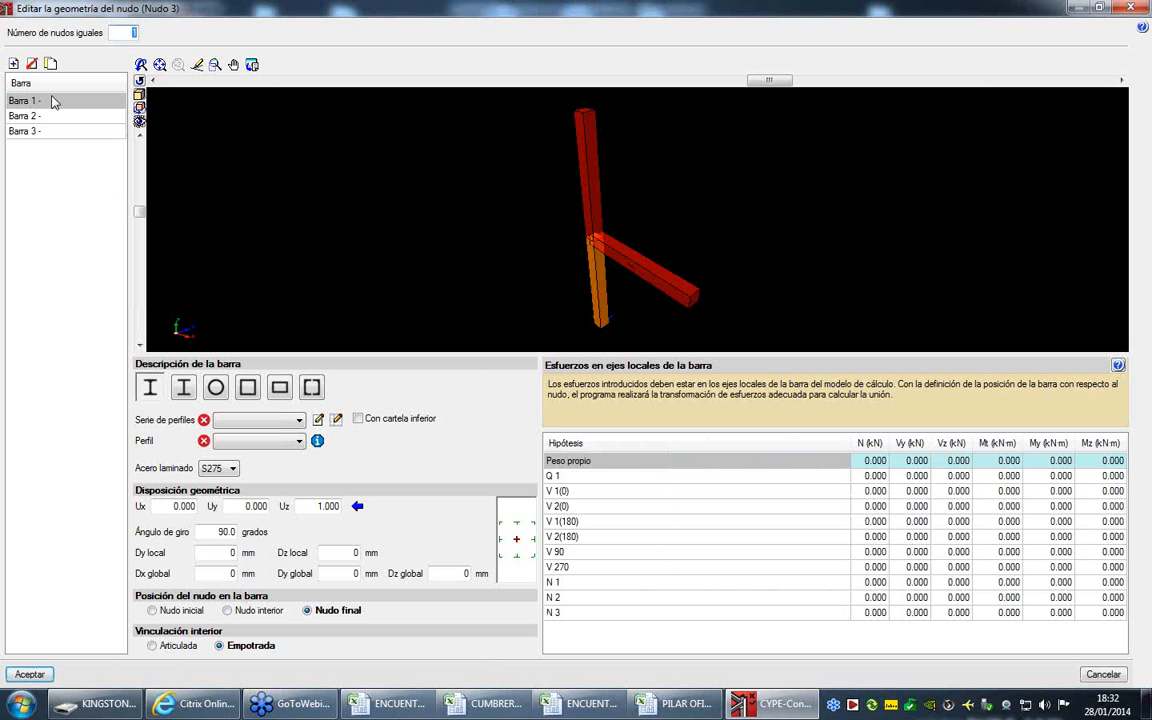
- Assign profile IPE 400 from the IPE series to Barra 1 of Nudo 3
{"action": "left_click", "coordinate": [250, 420]}
{"action": "left_click", "coordinate": [244, 441]}
{"action": "left_click", "coordinate": [244, 441]}
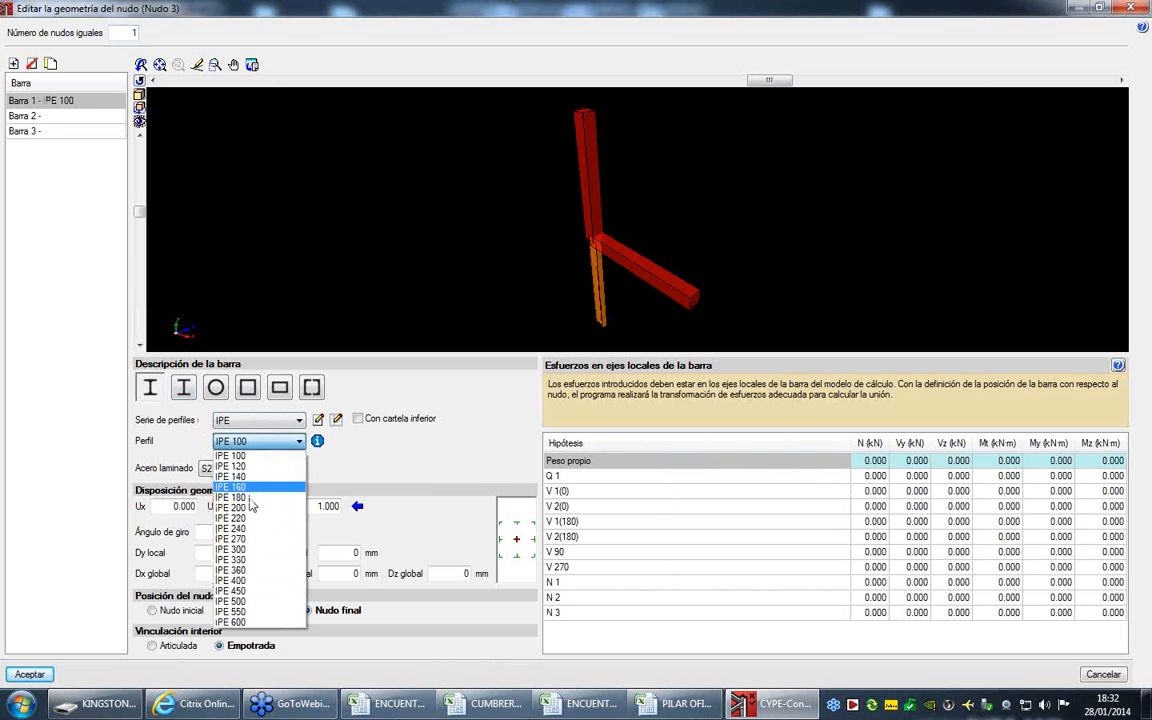
{"action": "left_click", "coordinate": [249, 580]}
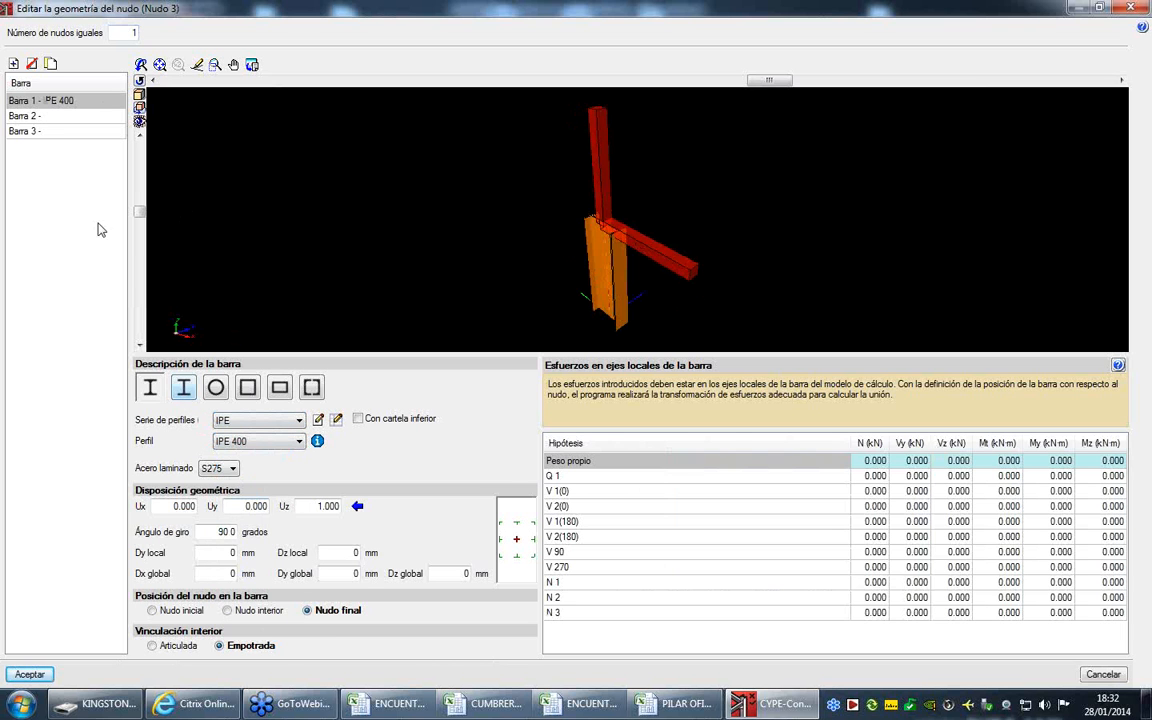
- Assign profile IPE 400 from the IPE series to Barra 2 of Nudo 3
{"action": "left_click", "coordinate": [38, 114]}
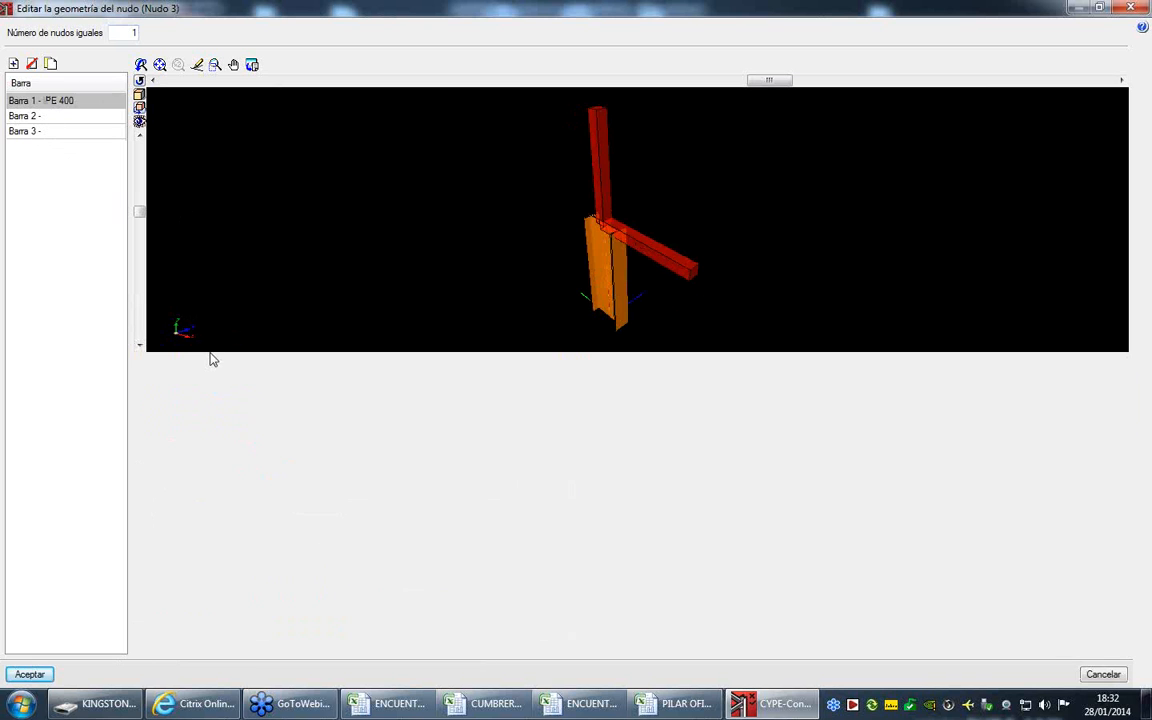
{"action": "left_click", "coordinate": [245, 420]}
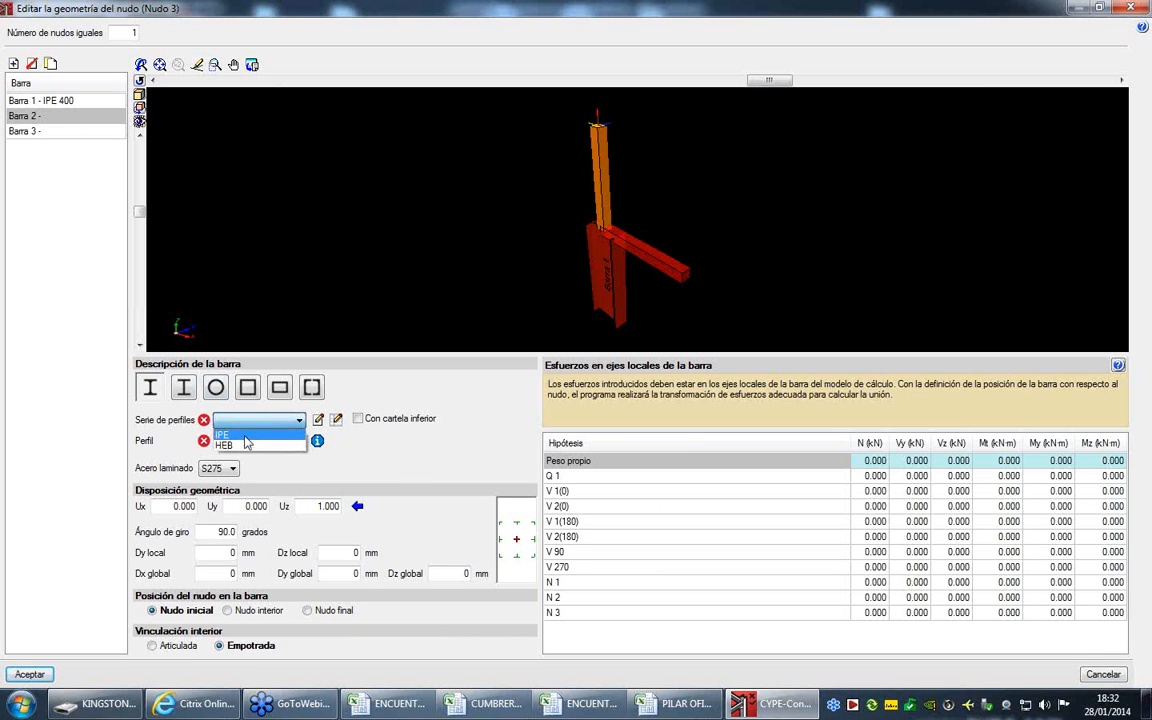
{"action": "left_click", "coordinate": [240, 434]}
{"action": "left_click", "coordinate": [258, 441]}
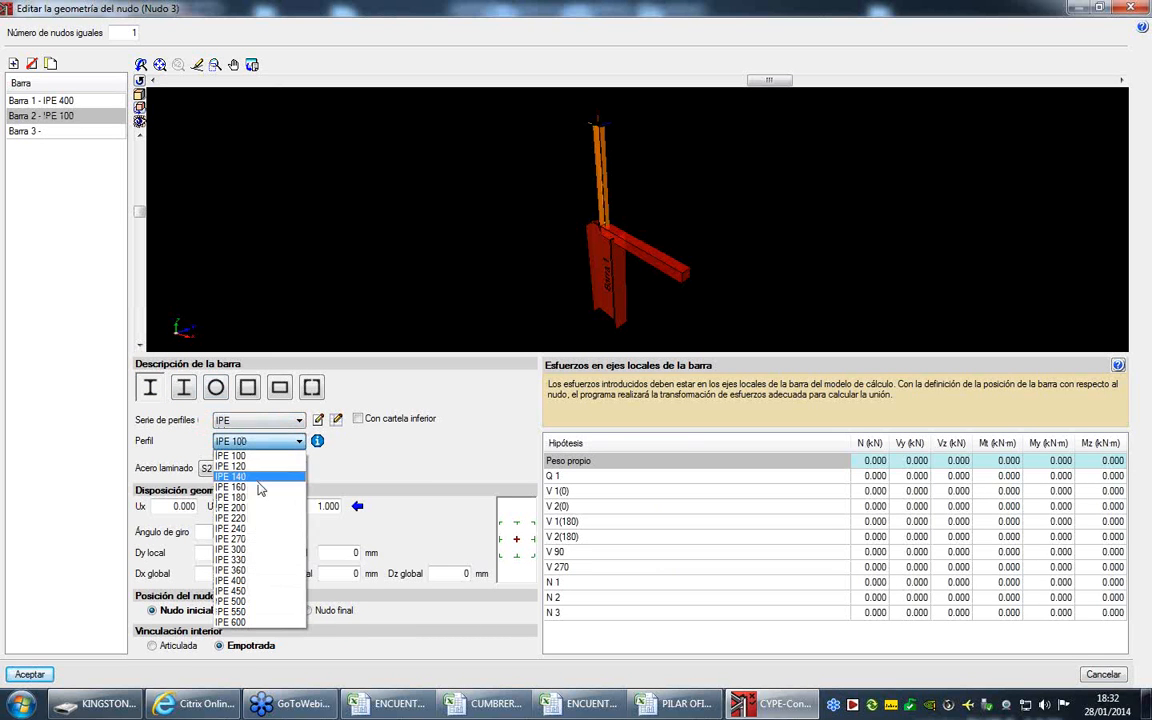
{"action": "left_click", "coordinate": [240, 580]}
- Assign profile IPE 270 from the IPE series to Barra 3 of Nudo 3
{"action": "left_click", "coordinate": [69, 131]}
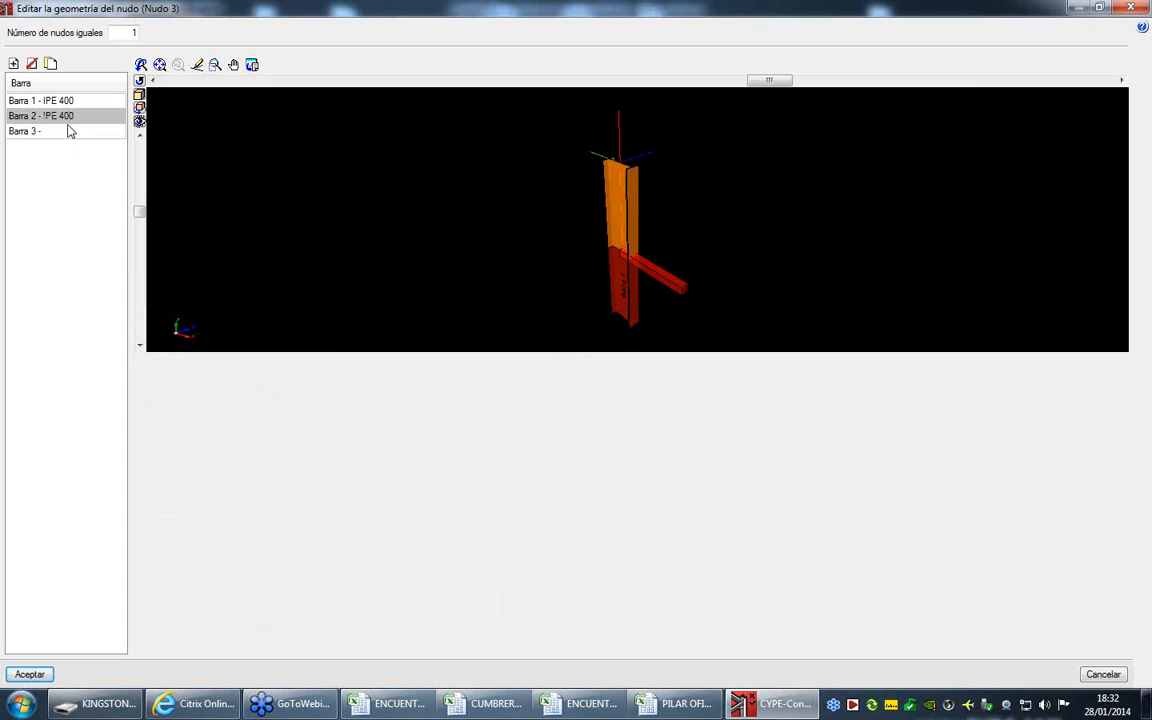
{"action": "left_click", "coordinate": [268, 428]}
{"action": "left_click", "coordinate": [248, 434]}
{"action": "left_click", "coordinate": [255, 442]}
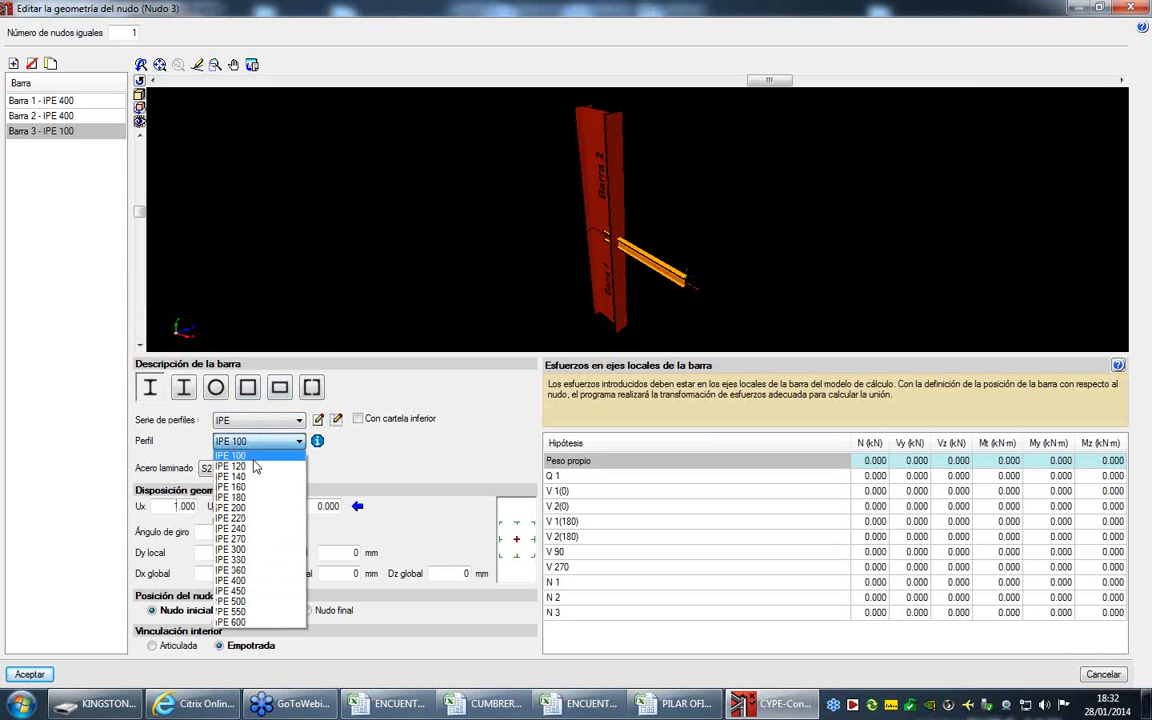
{"action": "left_click", "coordinate": [252, 538]}
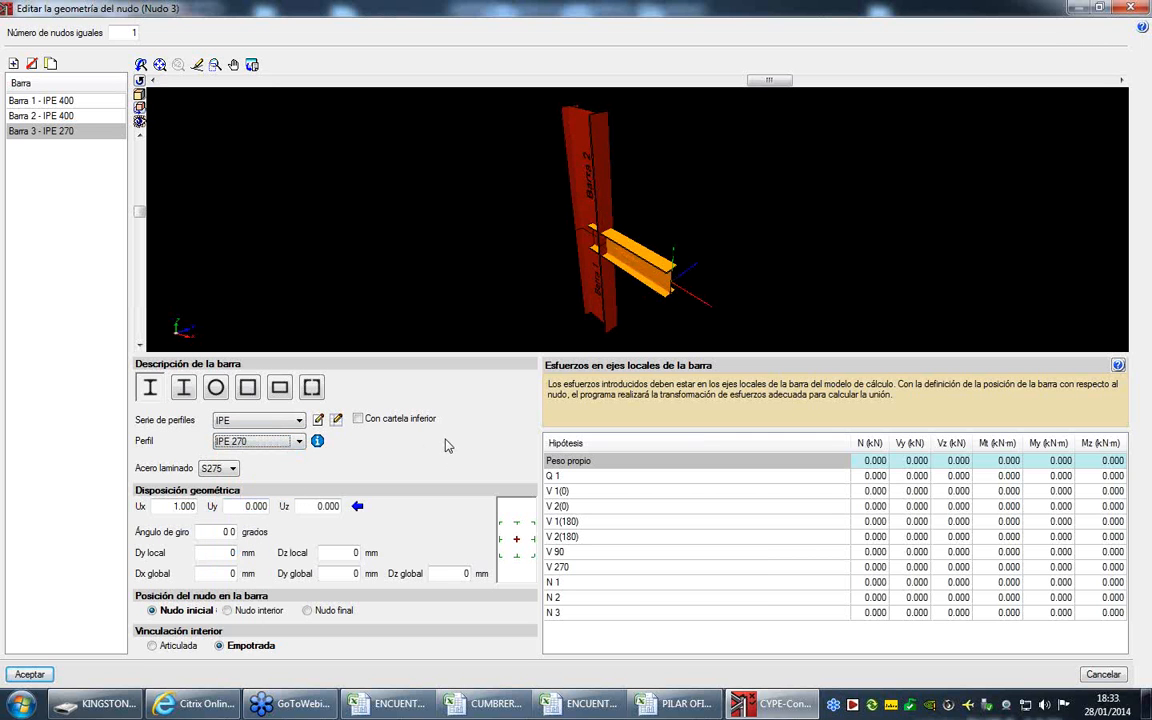
- With Barra 2 selected, switch to Excel and copy the force values C4:H14 from sheet IPE400-N64-N24 of ENCUENTRO PILAR-VIGA OFICINAS.xls
{"action": "left_click", "coordinate": [80, 116]}
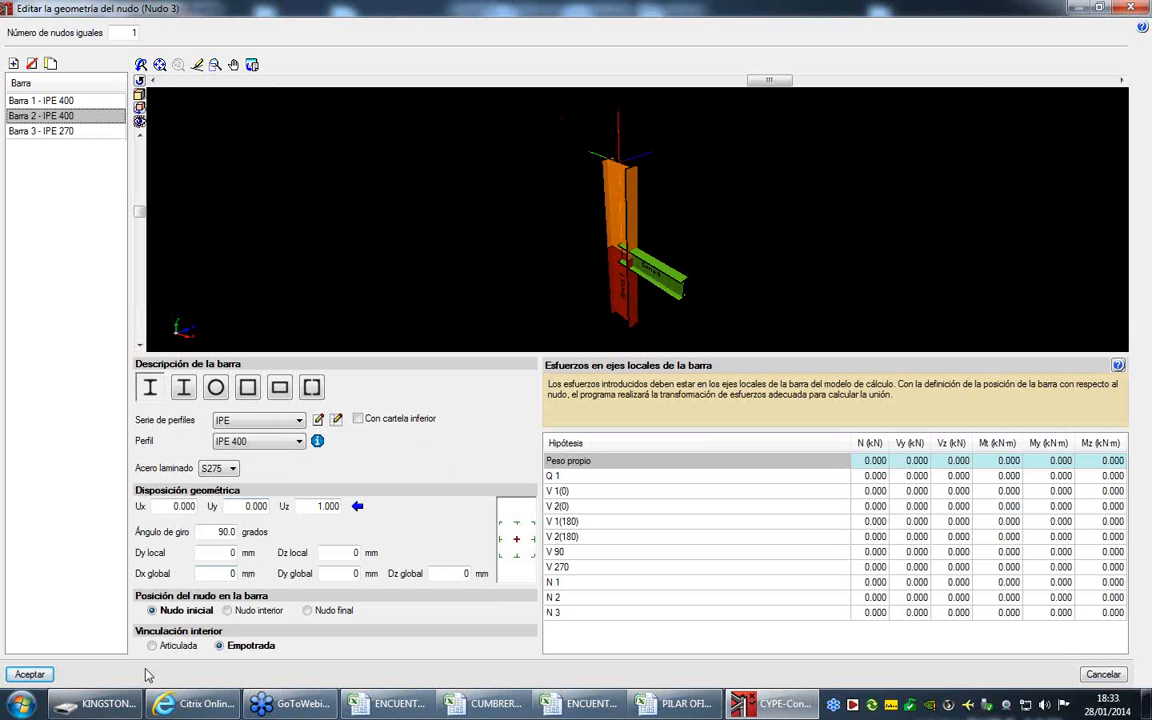
{"action": "left_click", "coordinate": [640, 703]}
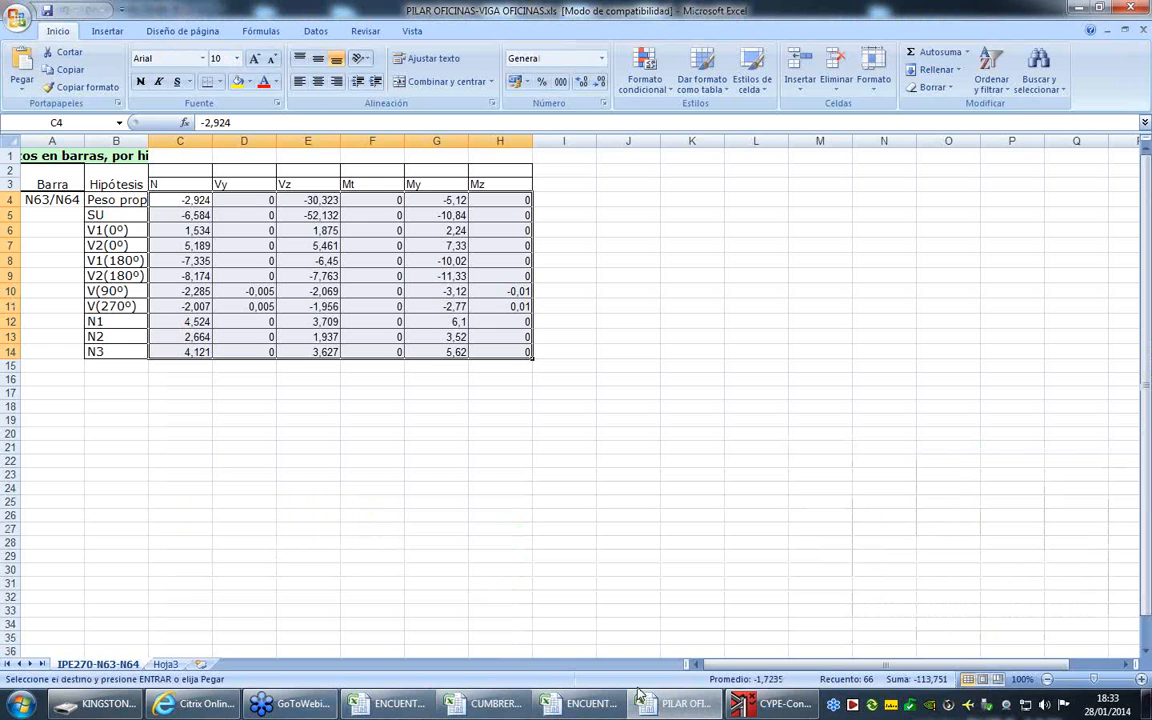
{"action": "mouse_move", "coordinate": [584, 712]}
{"action": "left_click", "coordinate": [617, 620]}
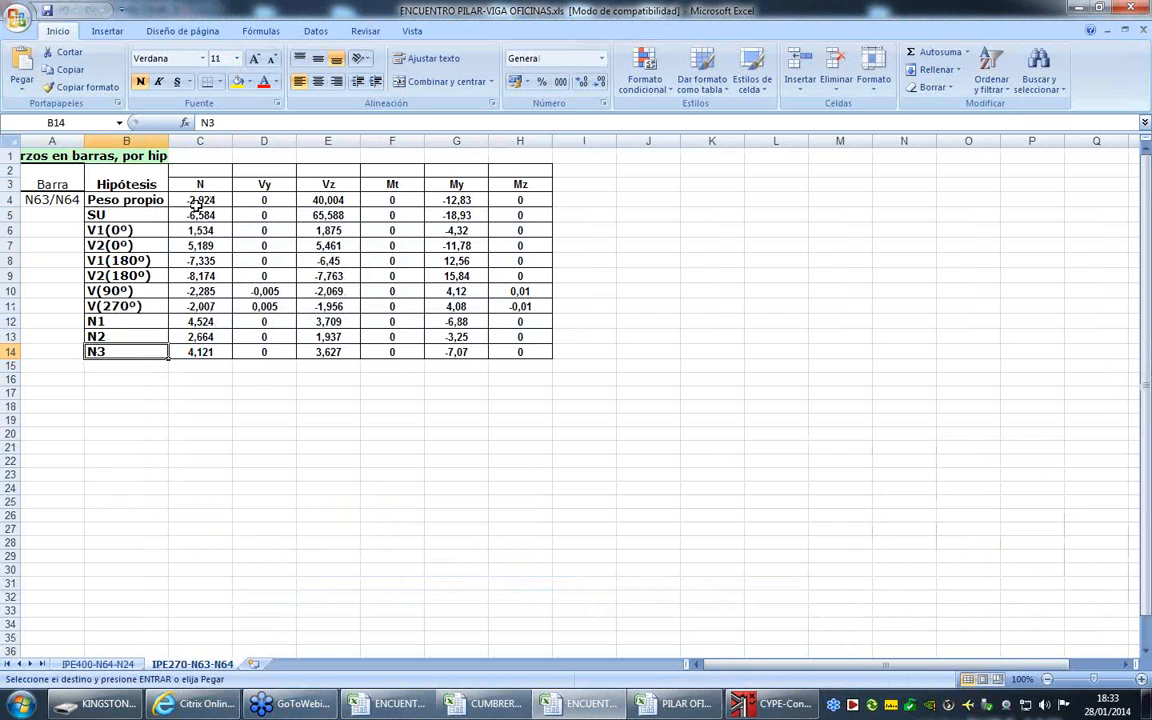
{"action": "left_click", "coordinate": [197, 201]}
{"action": "left_click_drag", "start_coordinate": [197, 201], "coordinate": [204, 228]}
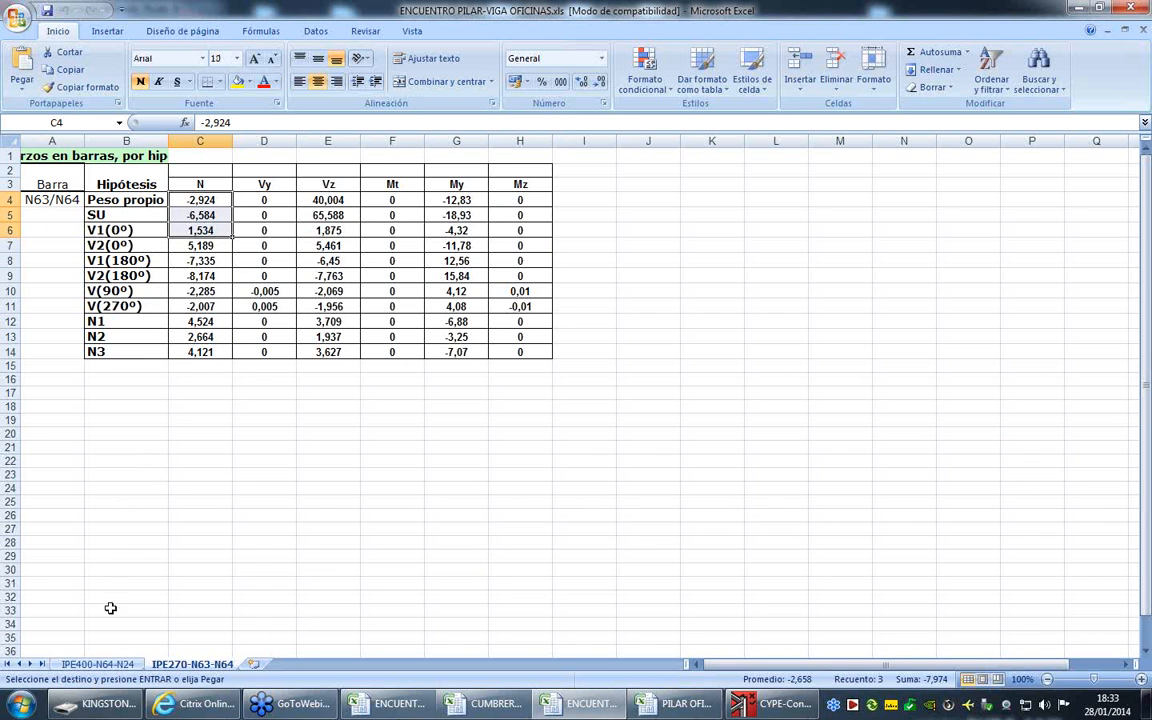
{"action": "left_click", "coordinate": [100, 665]}
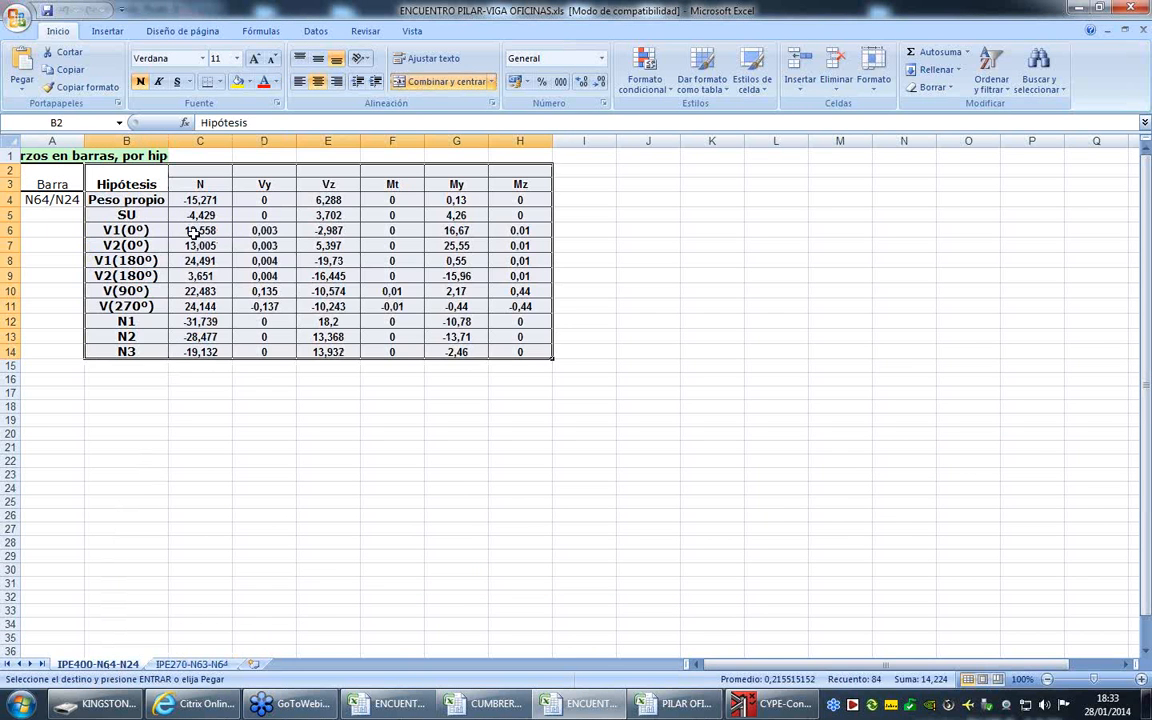
{"action": "left_click", "coordinate": [190, 201]}
{"action": "left_click_drag", "start_coordinate": [190, 201], "coordinate": [535, 351]}
{"action": "right_click", "coordinate": [459, 260]}
{"action": "left_click", "coordinate": [530, 306]}
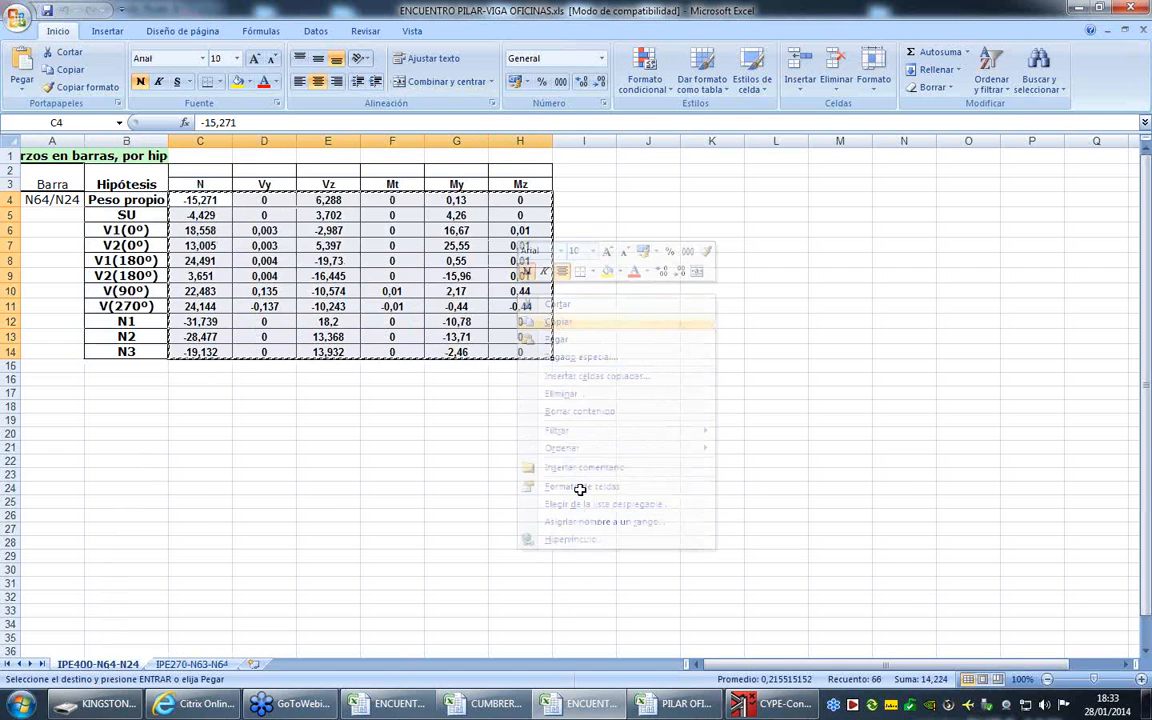
- Switch back to CYPE-Connect and paste the copied forces into Barra 2's load case table, starting at Peso propio
{"action": "left_click", "coordinate": [738, 704]}
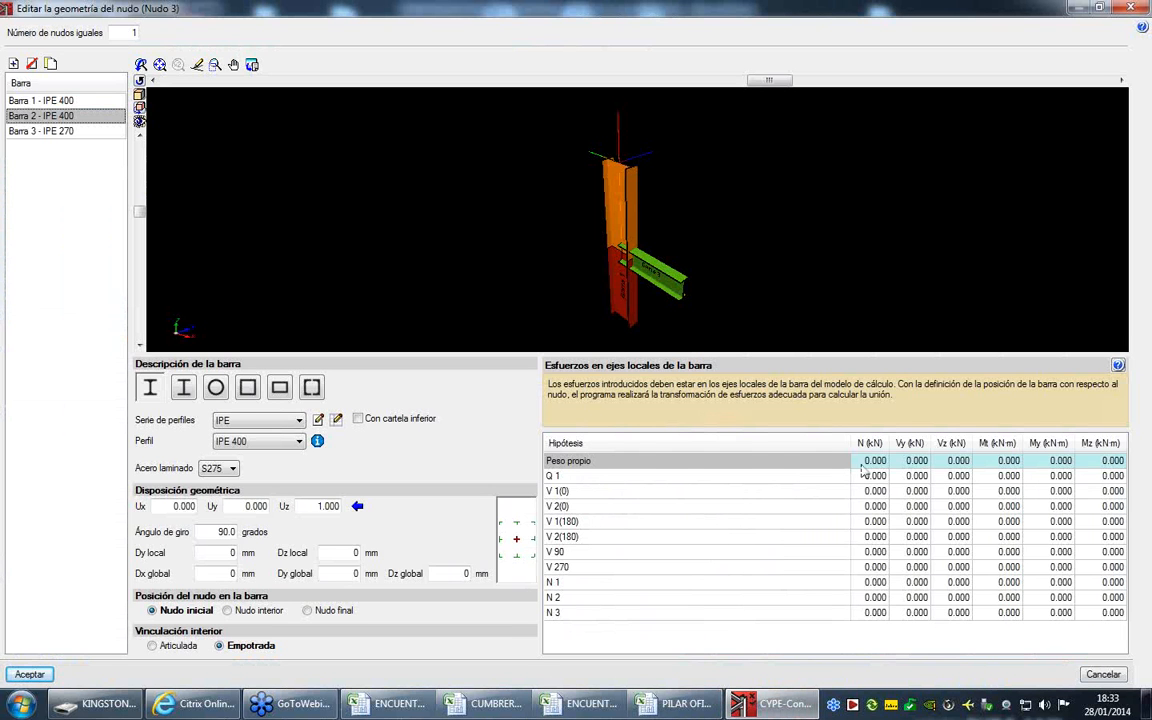
{"action": "right_click", "coordinate": [865, 470]}
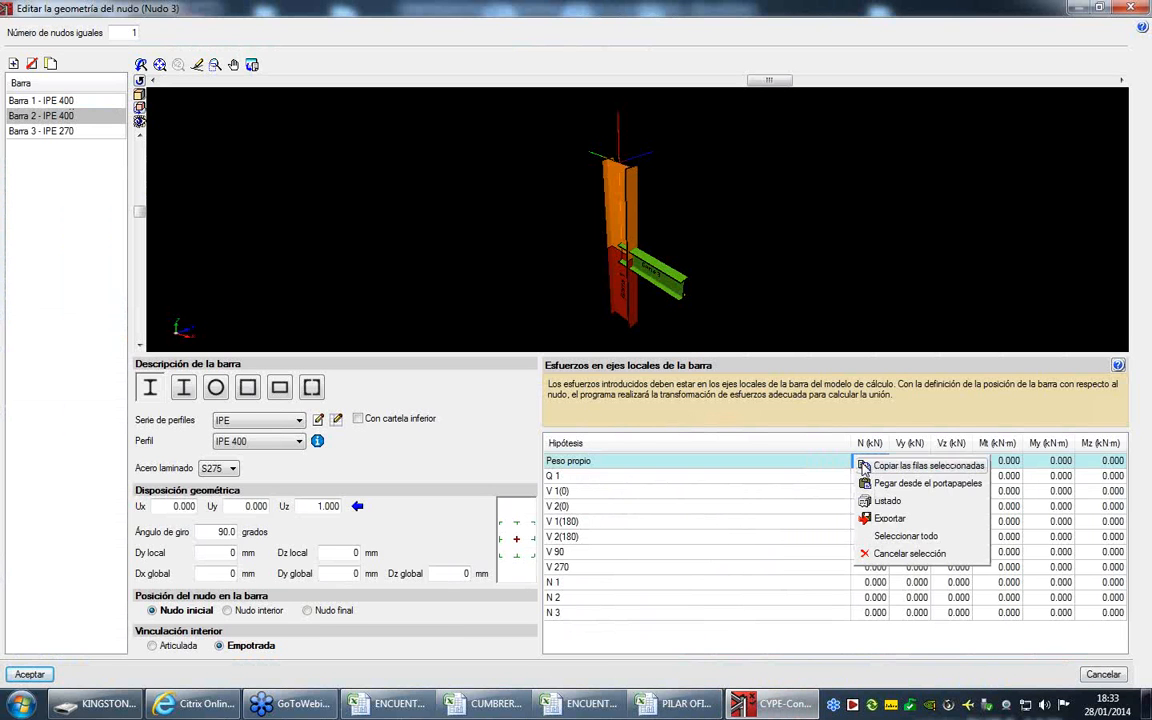
{"action": "left_click", "coordinate": [890, 475]}
- Select Barra 3, then in Excel copy force values C4:H14 from sheet IPE270-N63-N64 of ENCUENTRO PILAR-VIGA OFICINAS.xls
{"action": "left_click", "coordinate": [57, 134]}
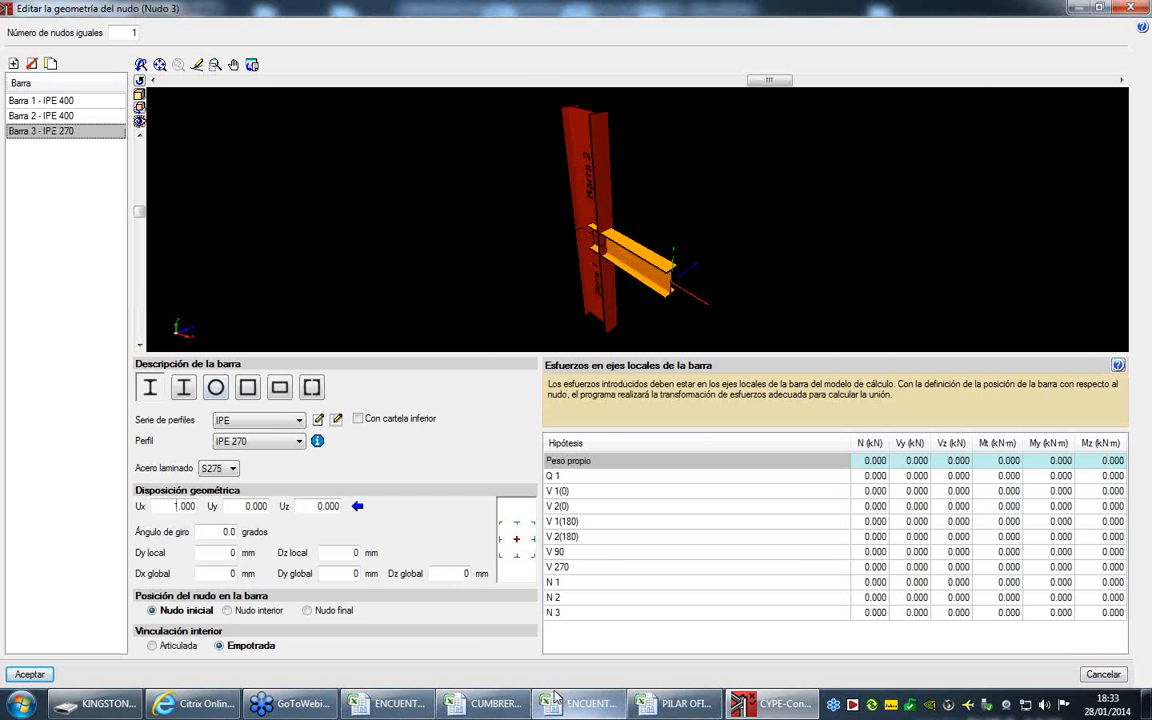
{"action": "left_click", "coordinate": [392, 703]}
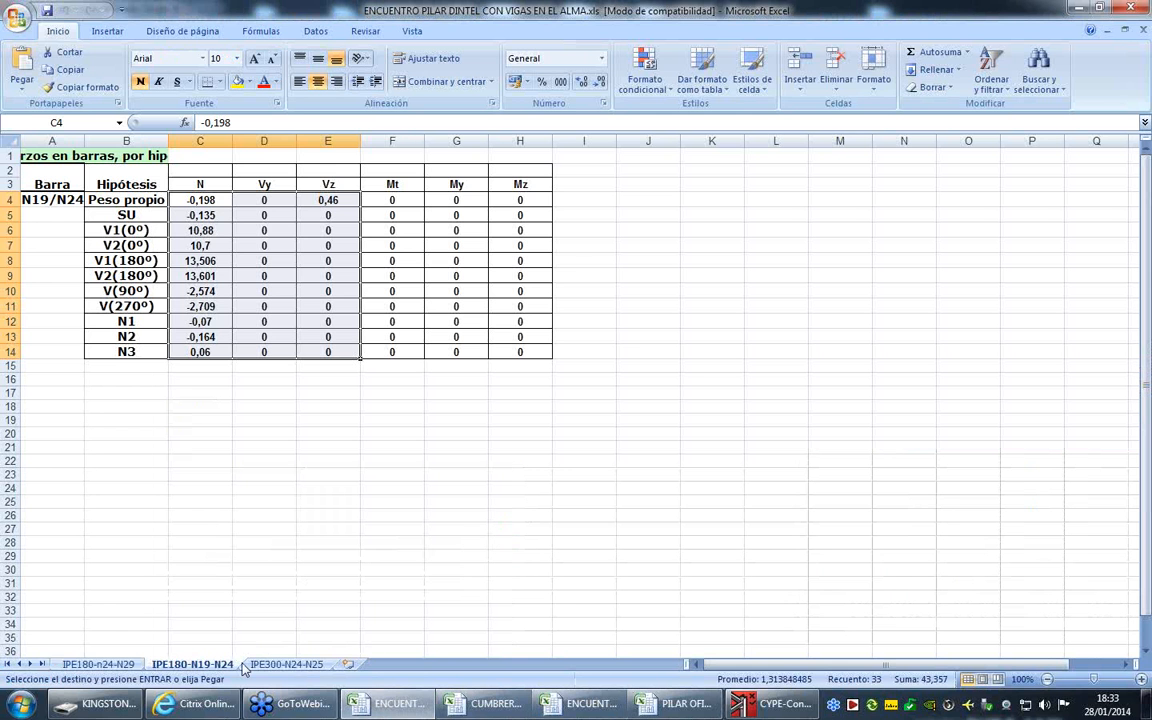
{"action": "left_click", "coordinate": [585, 703]}
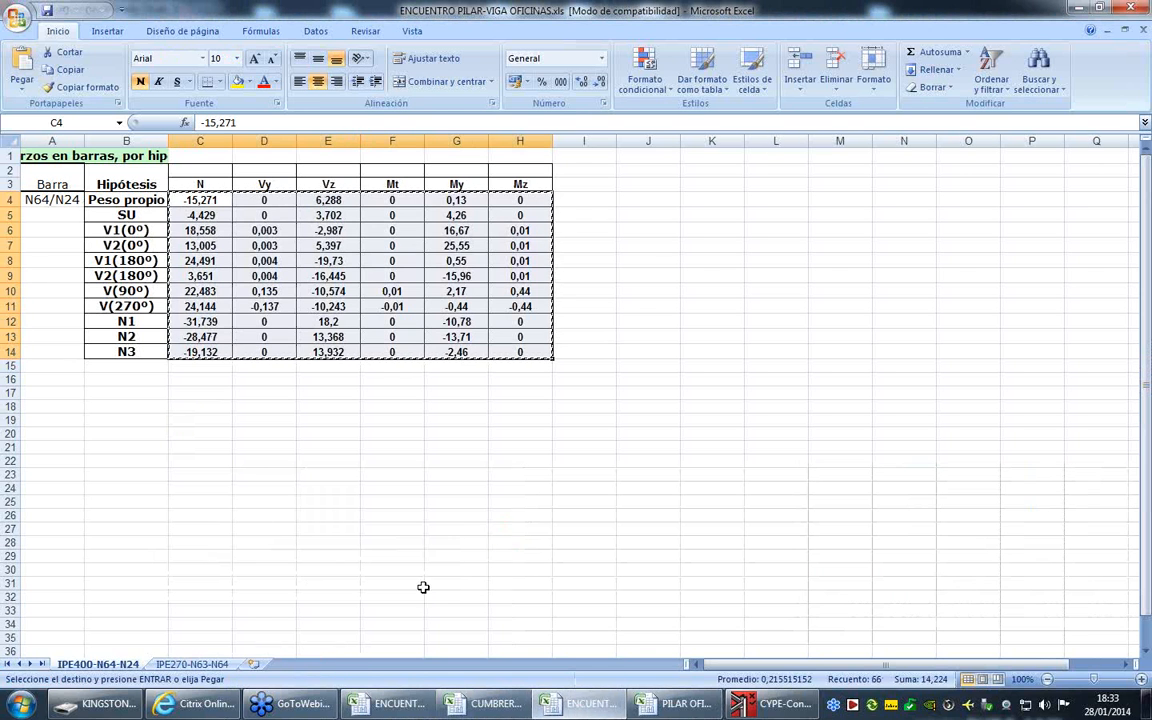
{"action": "left_click", "coordinate": [192, 664]}
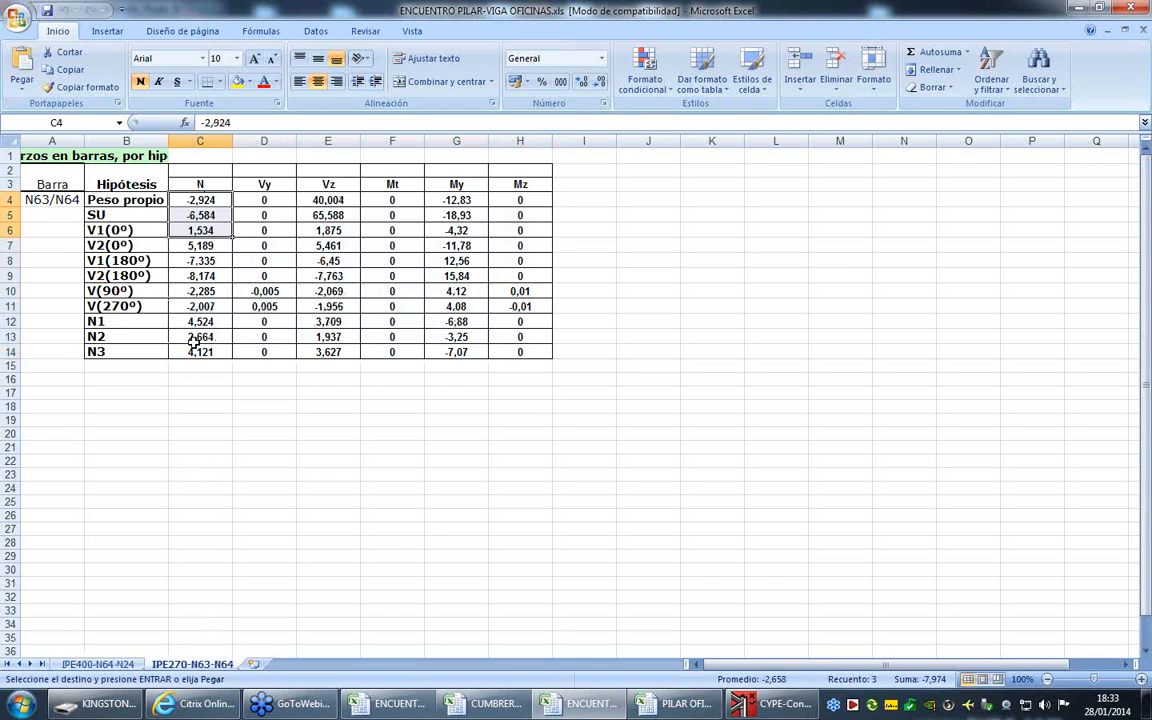
{"action": "left_click", "coordinate": [188, 201]}
{"action": "left_click_drag", "start_coordinate": [188, 201], "coordinate": [530, 345]}
{"action": "right_click", "coordinate": [530, 322]}
{"action": "left_click", "coordinate": [572, 348]}
- Return to CYPE-Connect, paste the copied forces into Barra 3's load case table, and accept Nudo 3's geometry
{"action": "left_click", "coordinate": [775, 703]}
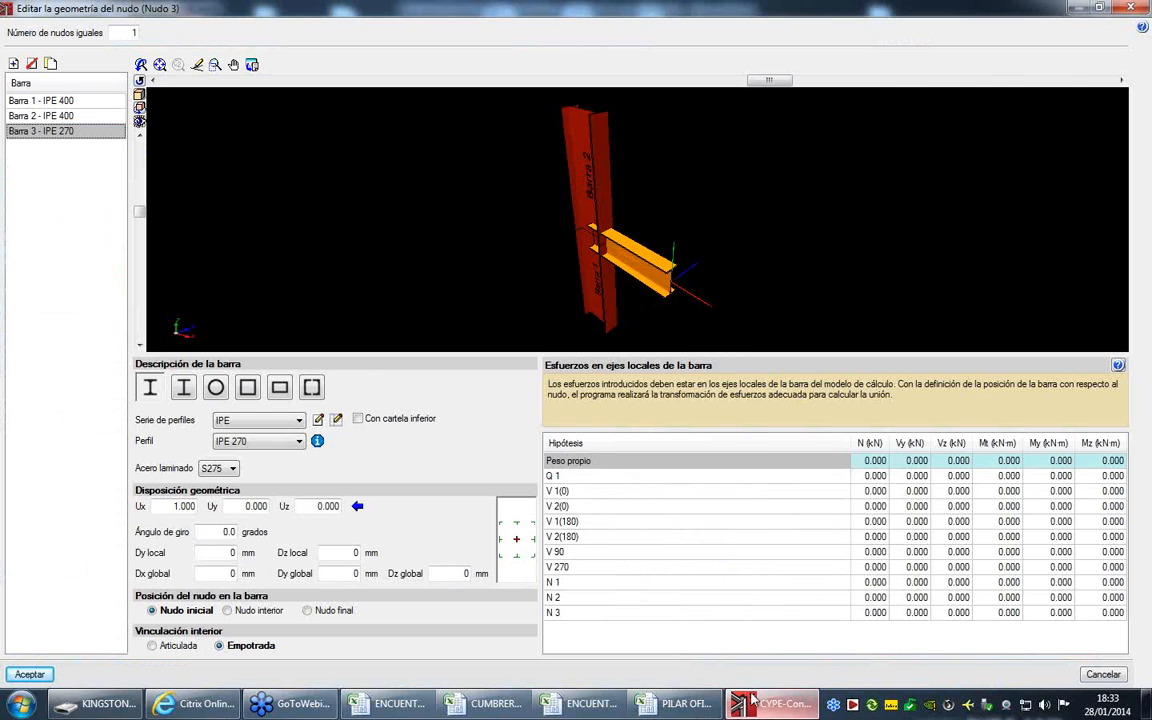
{"action": "right_click", "coordinate": [866, 458]}
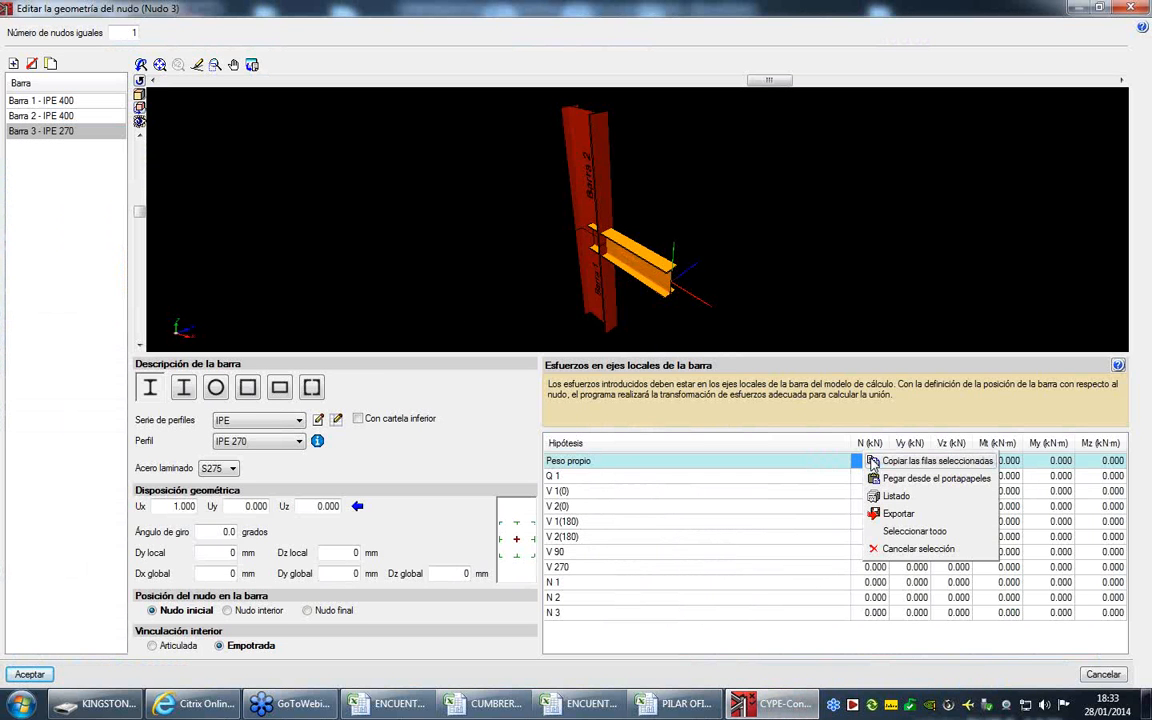
{"action": "left_click", "coordinate": [890, 478]}
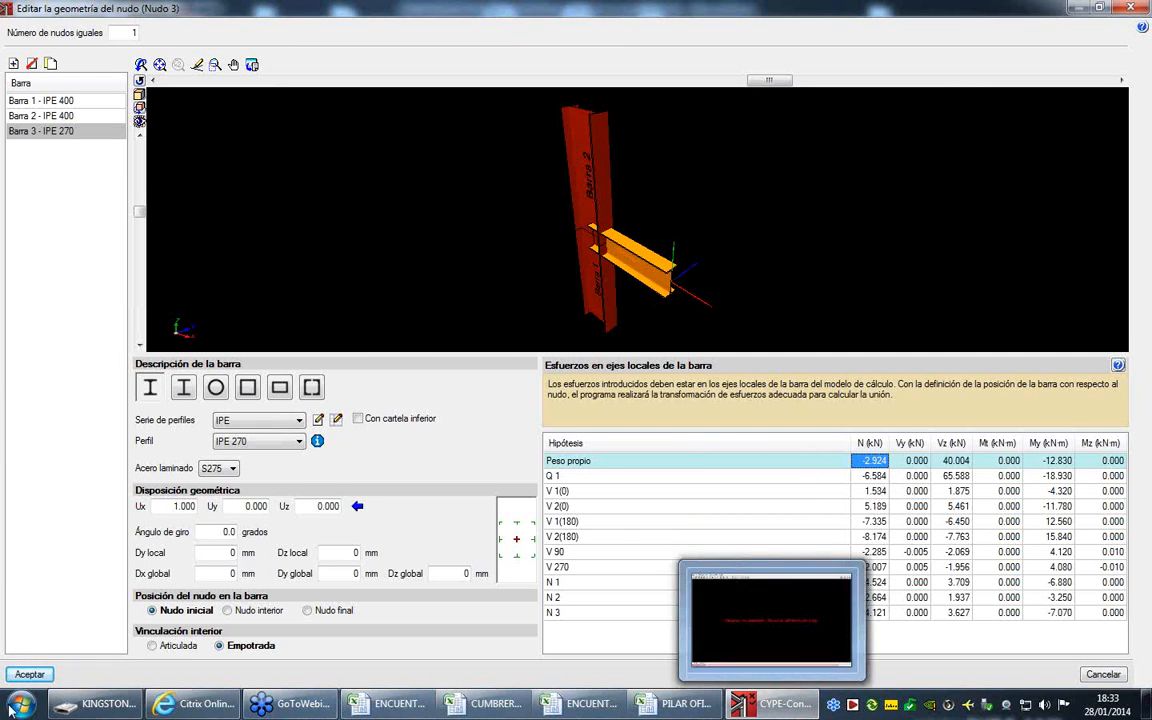
{"action": "left_click", "coordinate": [24, 673]}
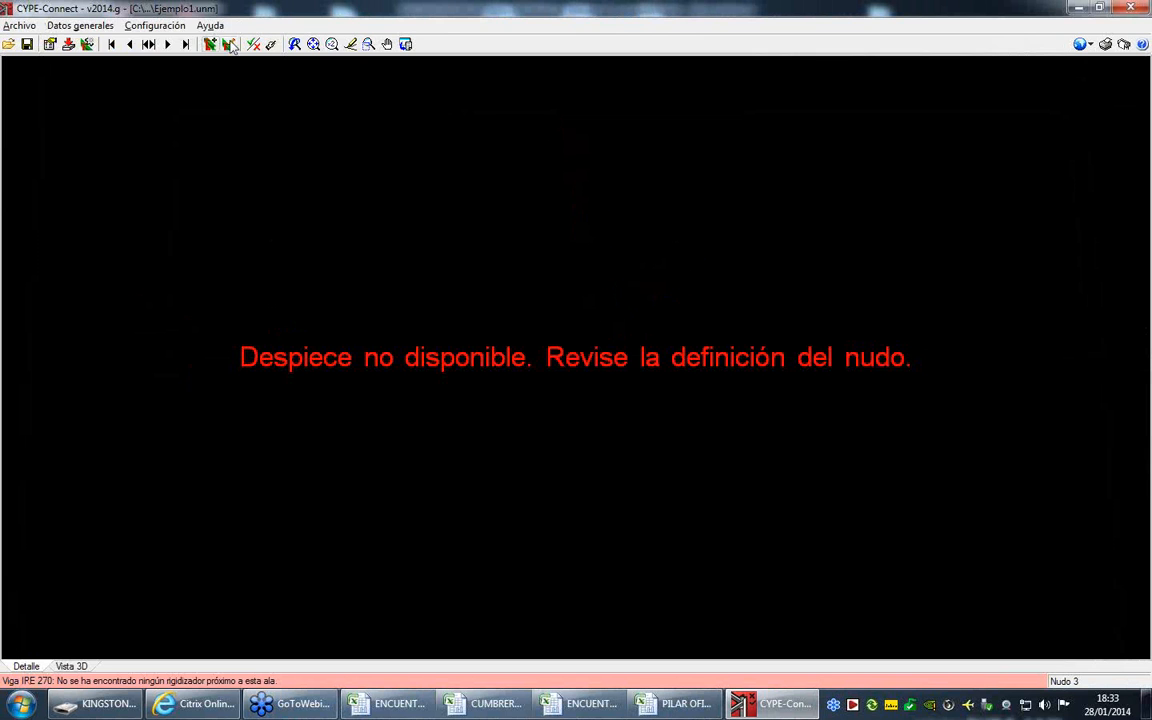
- Edit Nudo 3's joint and set the transition plate's web and both flange welds on the upper IPE 400 column to En obra
{"action": "left_click", "coordinate": [80, 25]}
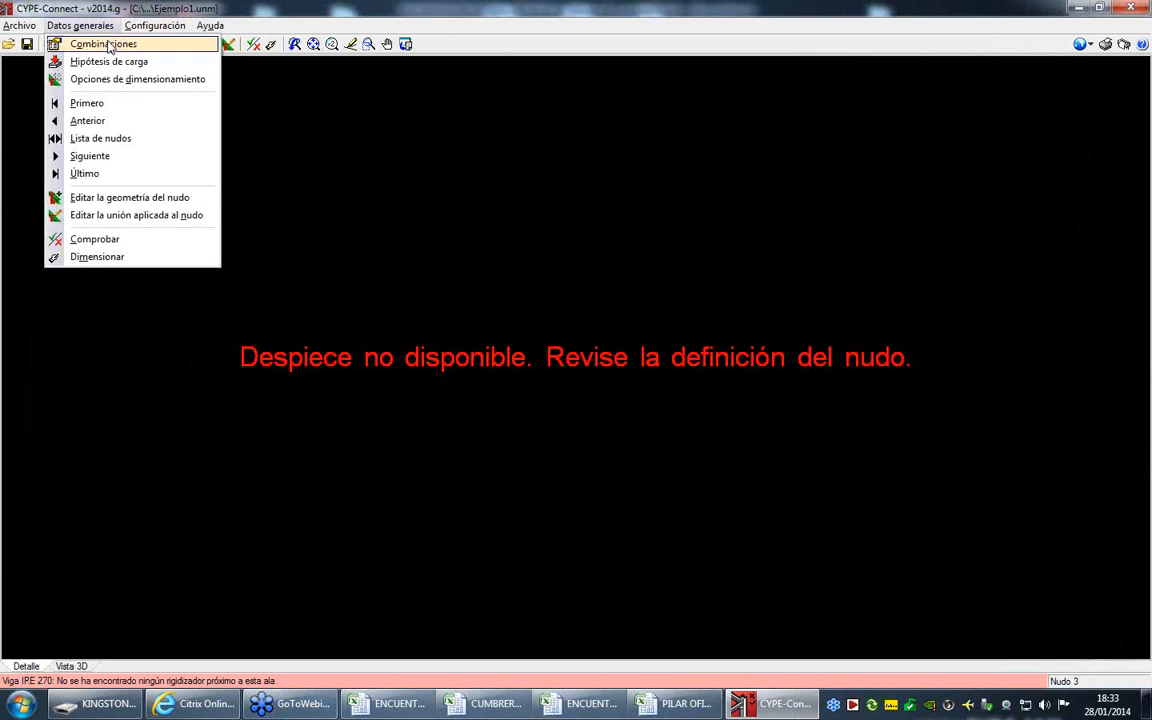
{"action": "left_click", "coordinate": [131, 216]}
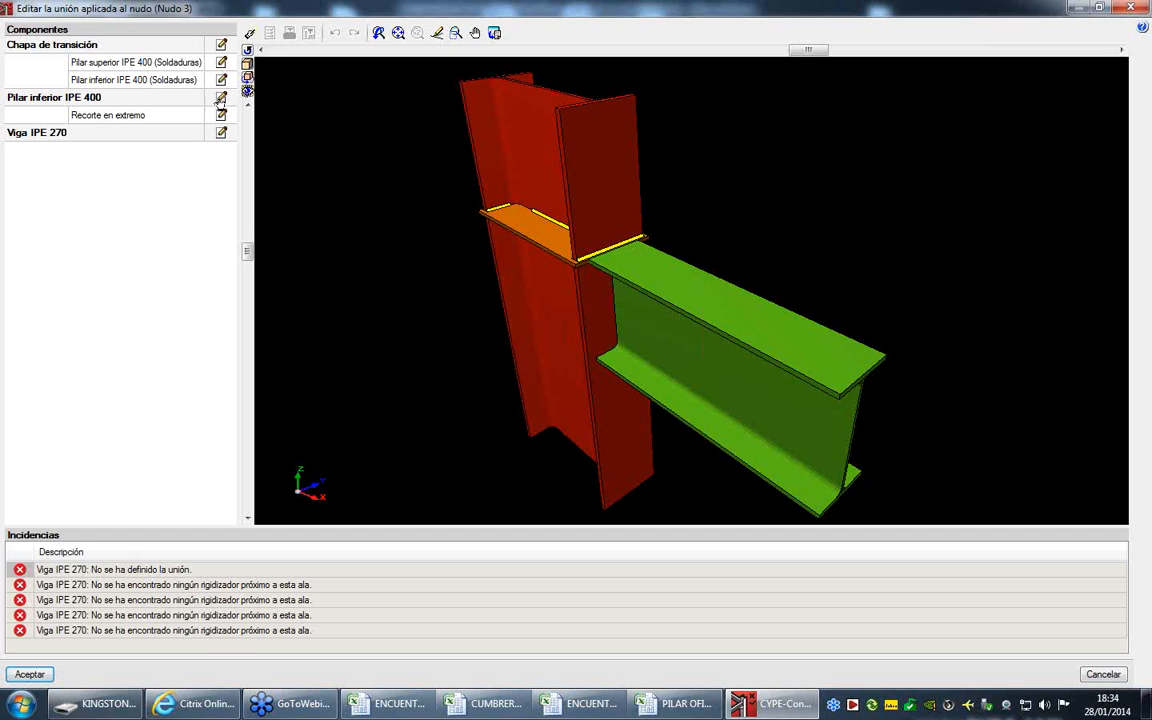
{"action": "left_click", "coordinate": [222, 45]}
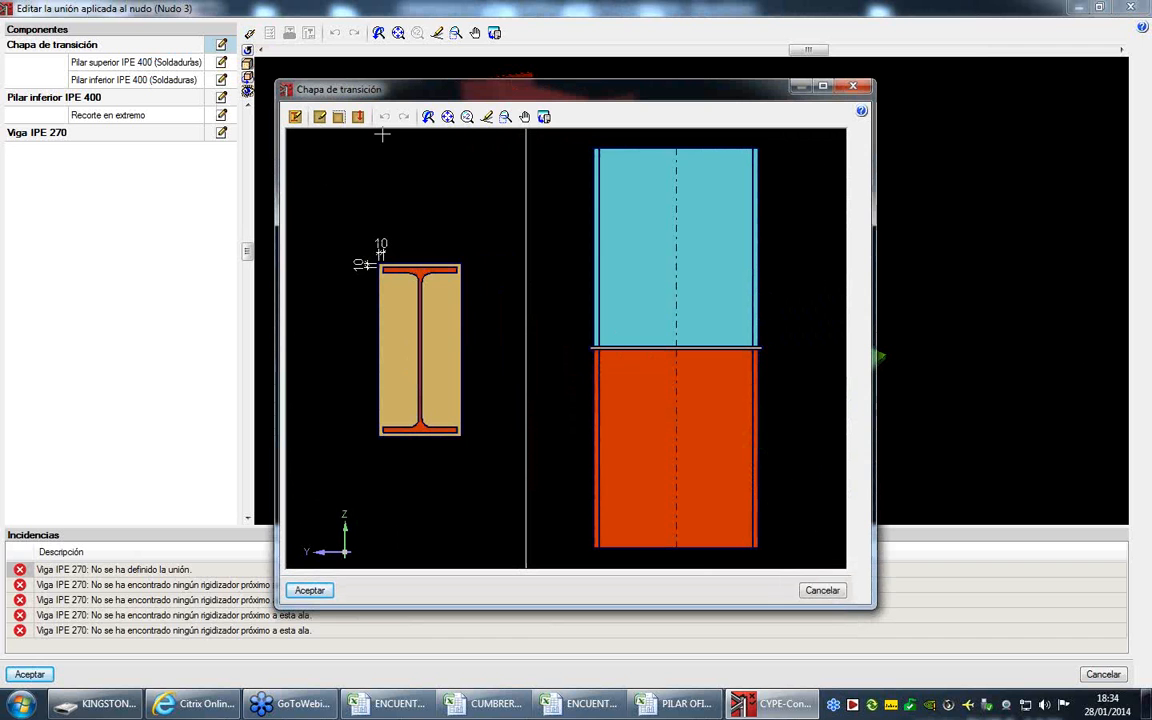
{"action": "left_click", "coordinate": [295, 116]}
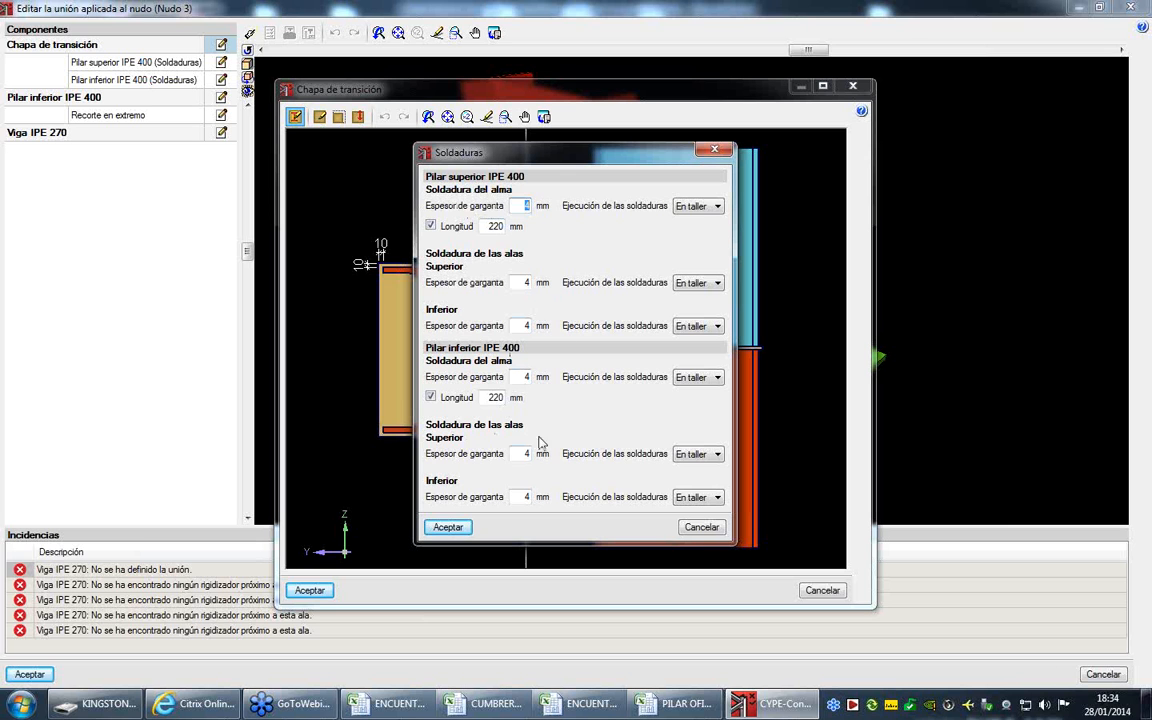
{"action": "left_click", "coordinate": [700, 206]}
{"action": "left_click", "coordinate": [709, 235]}
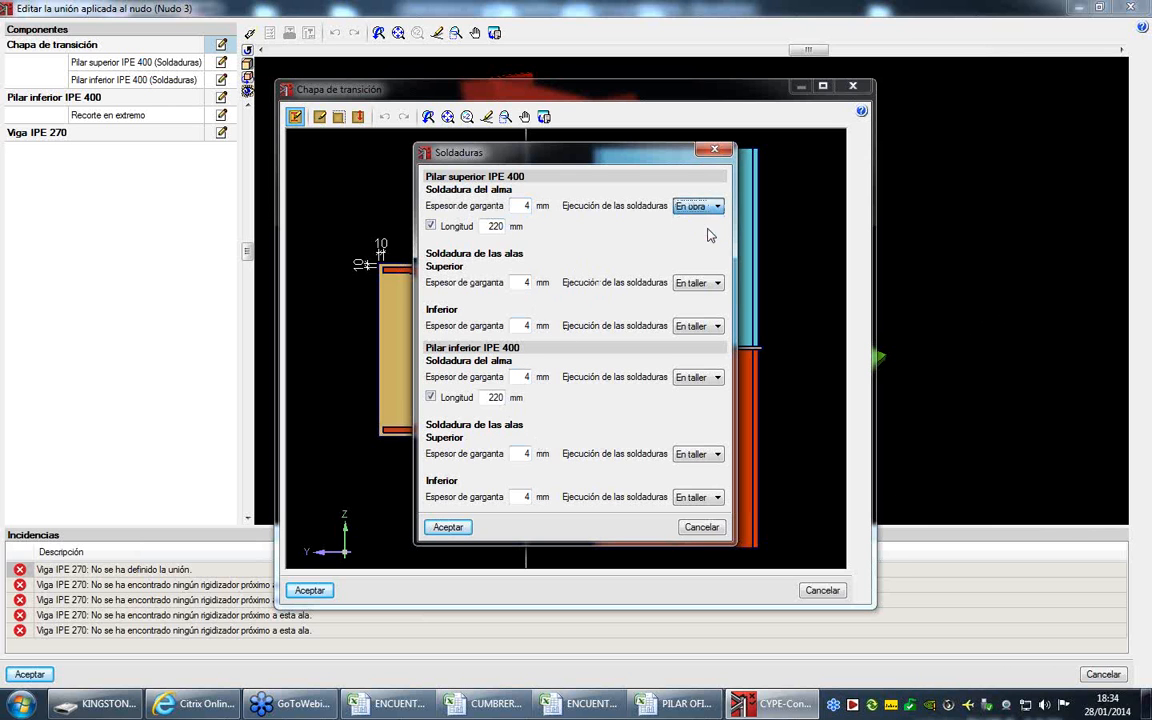
{"action": "left_click", "coordinate": [712, 283]}
{"action": "left_click", "coordinate": [700, 306]}
{"action": "left_click", "coordinate": [705, 327]}
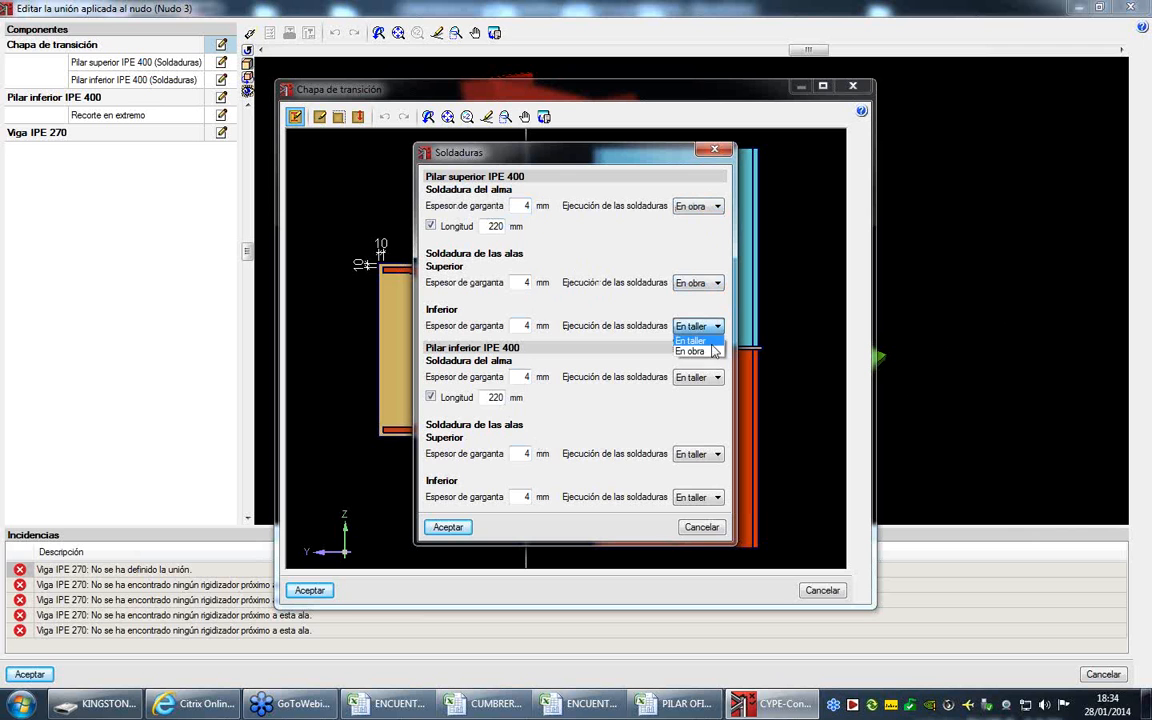
{"action": "left_click", "coordinate": [692, 342]}
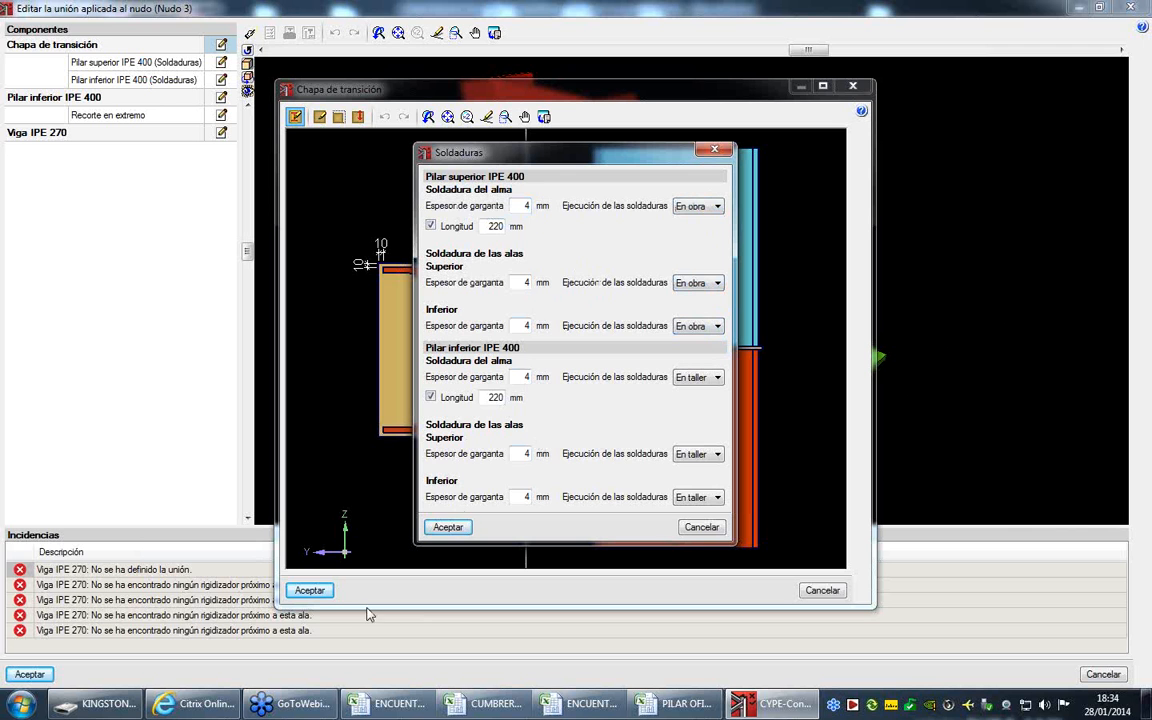
{"action": "left_click", "coordinate": [445, 527]}
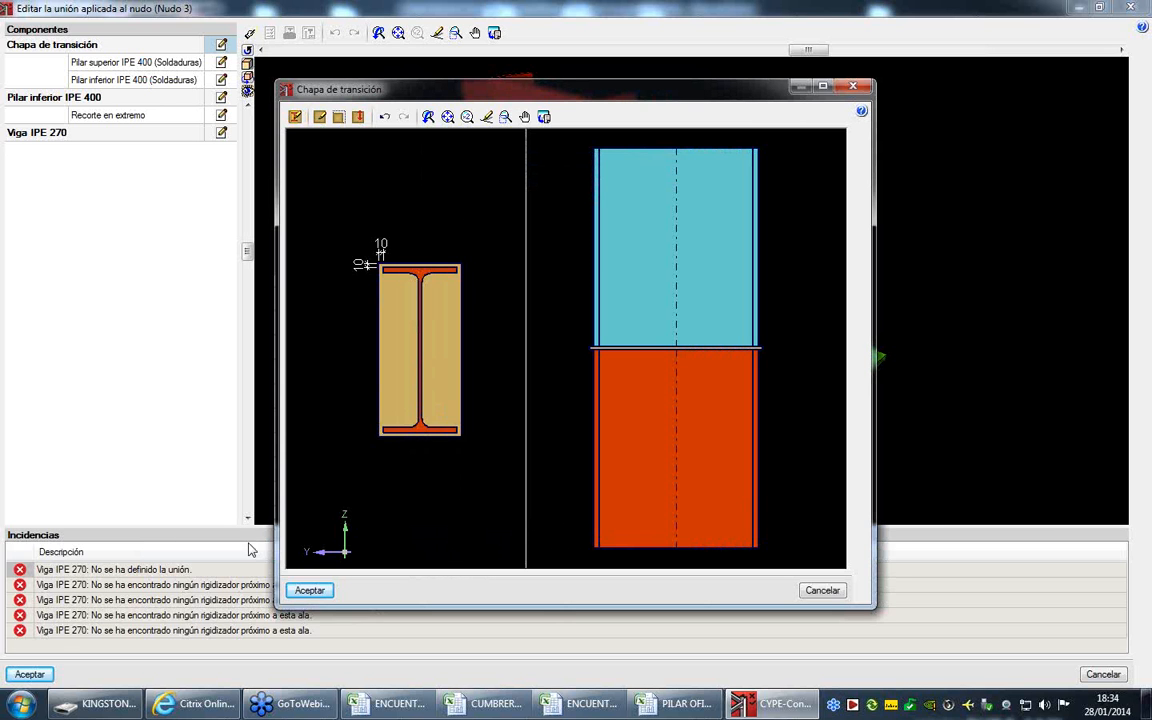
{"action": "left_click", "coordinate": [310, 592]}
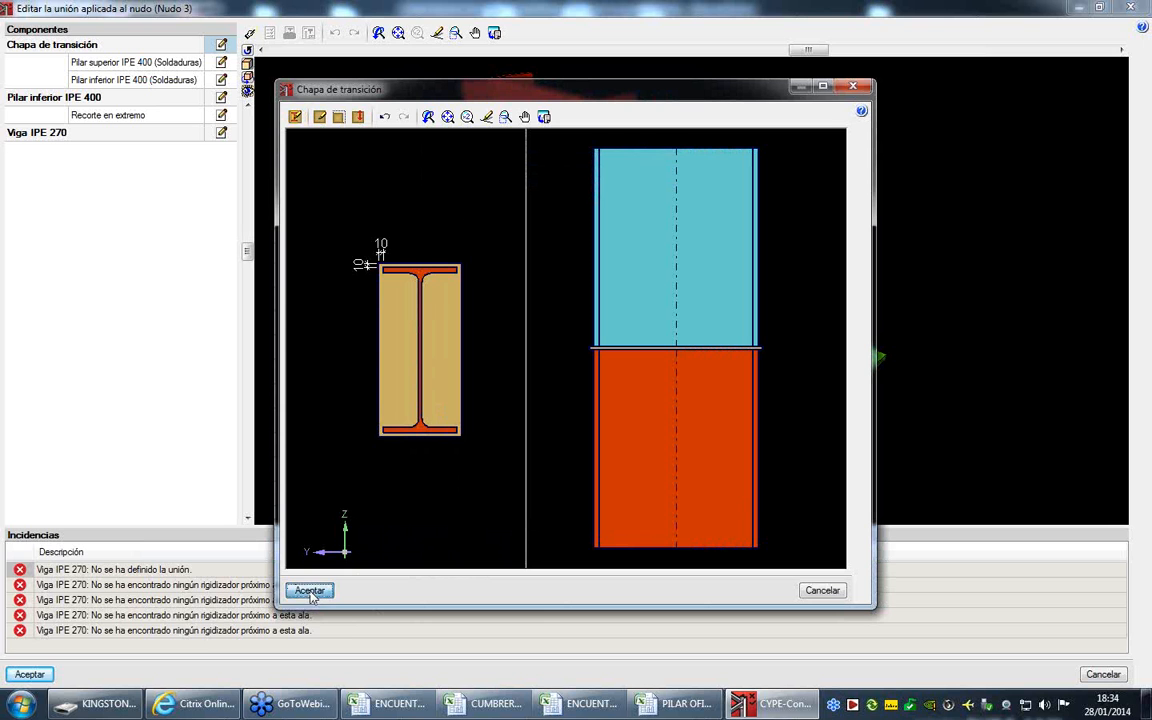
- Set the transition plate's thickness to 10 mm and accept the plate's changes
{"action": "left_click", "coordinate": [319, 116]}
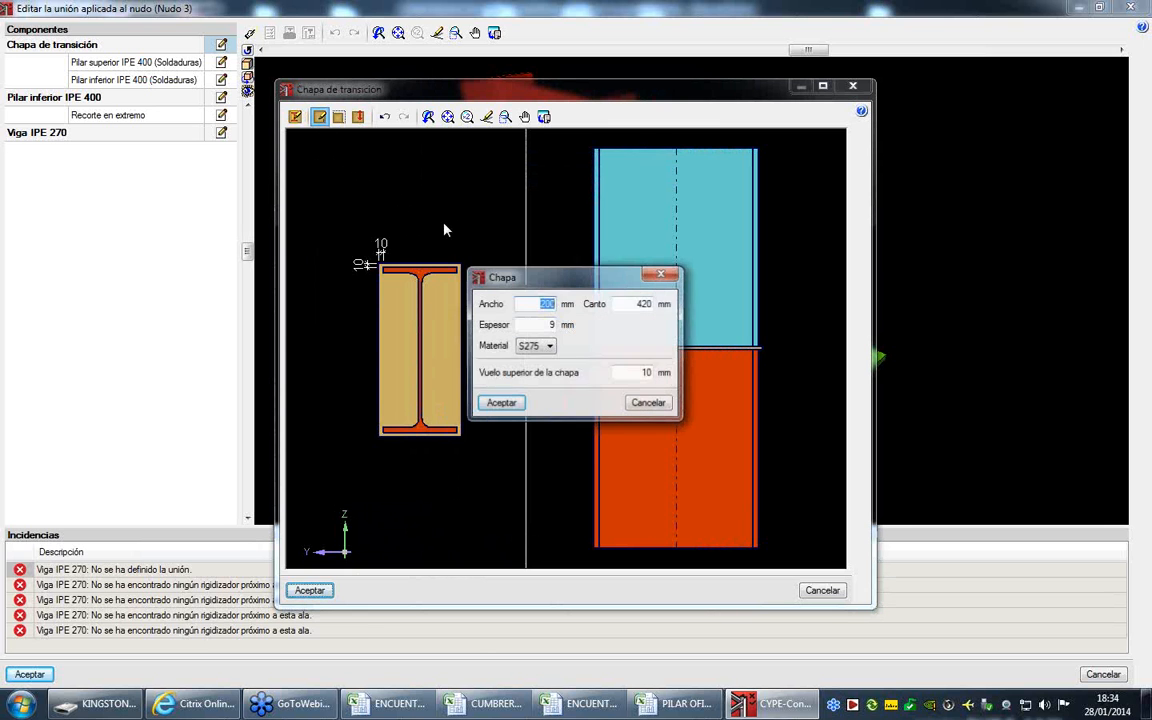
{"action": "left_click", "coordinate": [549, 325]}
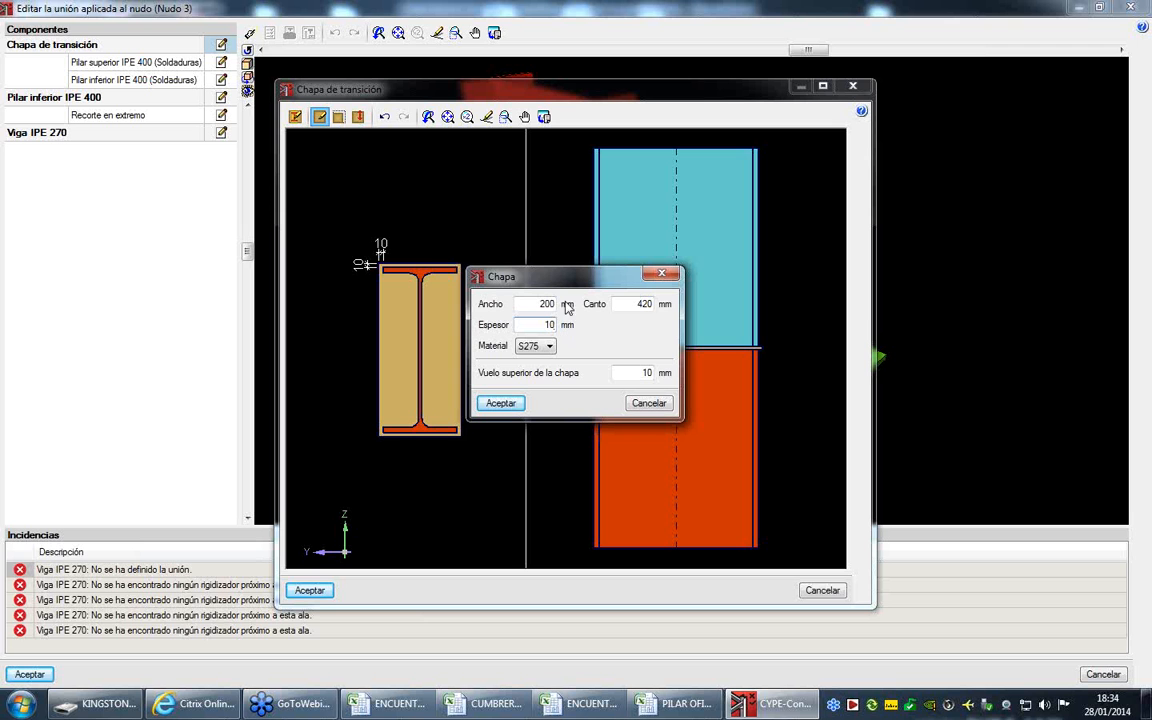
{"action": "left_click", "coordinate": [495, 403]}
{"action": "left_click", "coordinate": [309, 590]}
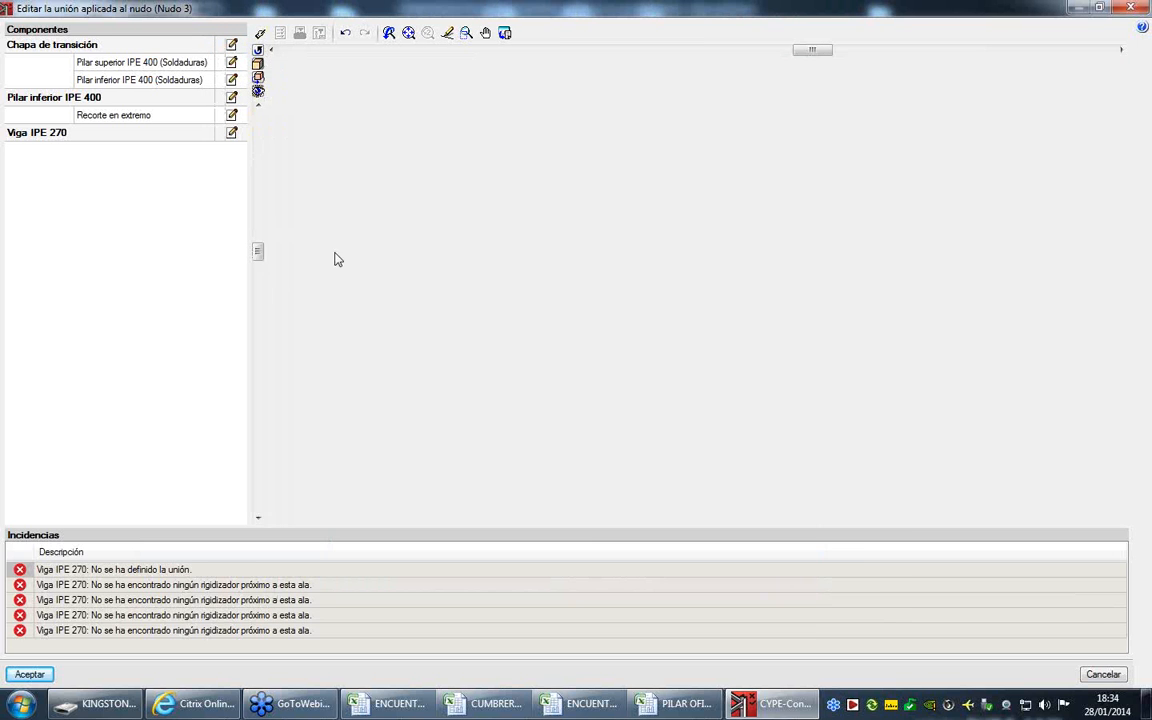
- Edit the lower IPE 400 column and set its end trim's extension length to 50 mm
{"action": "middle_click_drag", "start_coordinate": [463, 181], "coordinate": [576, 157]}
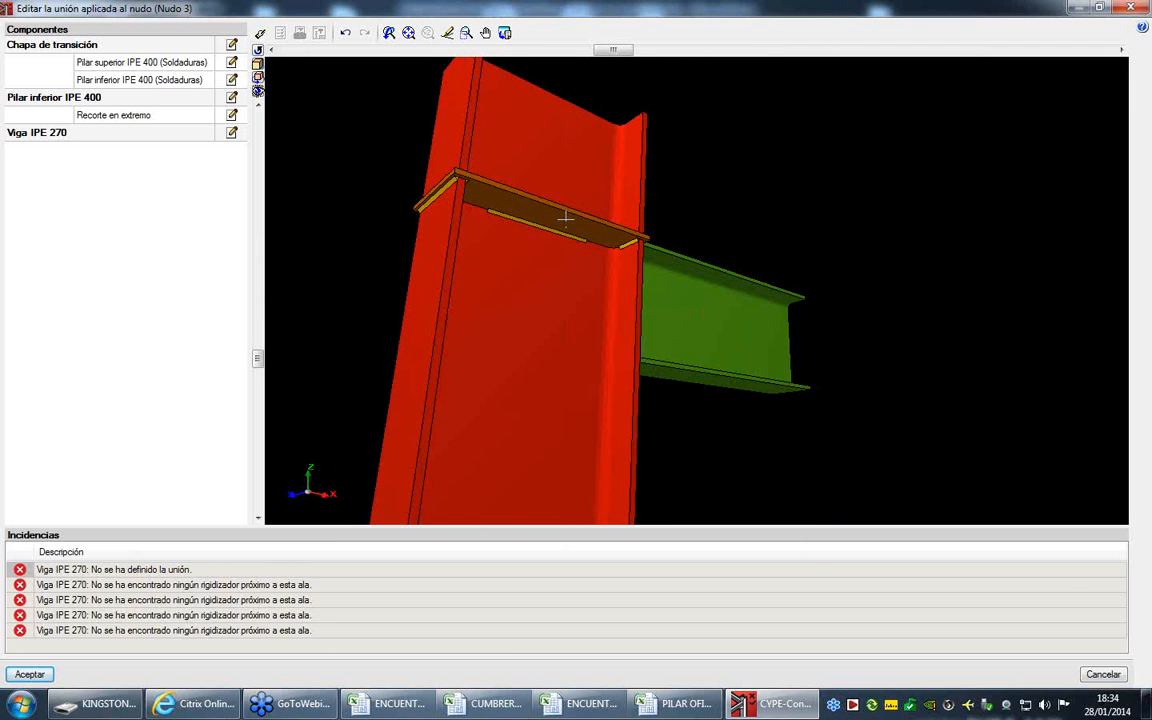
{"action": "middle_click_drag", "start_coordinate": [555, 221], "coordinate": [541, 303]}
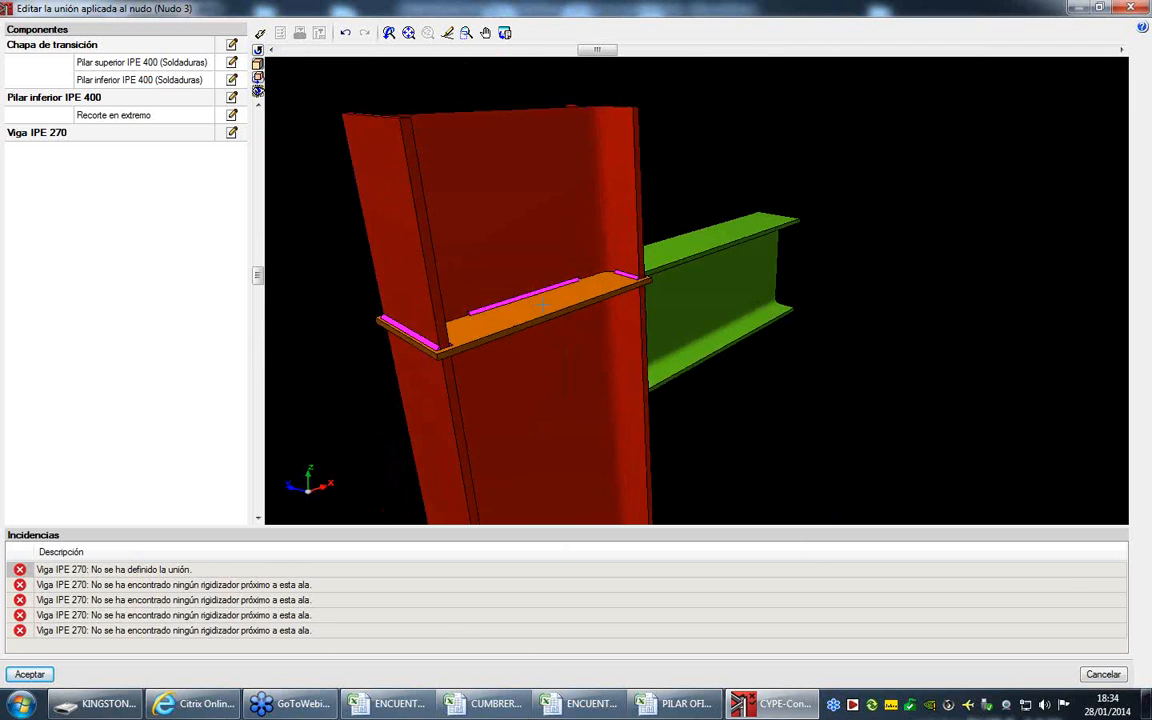
{"action": "left_click", "coordinate": [231, 98]}
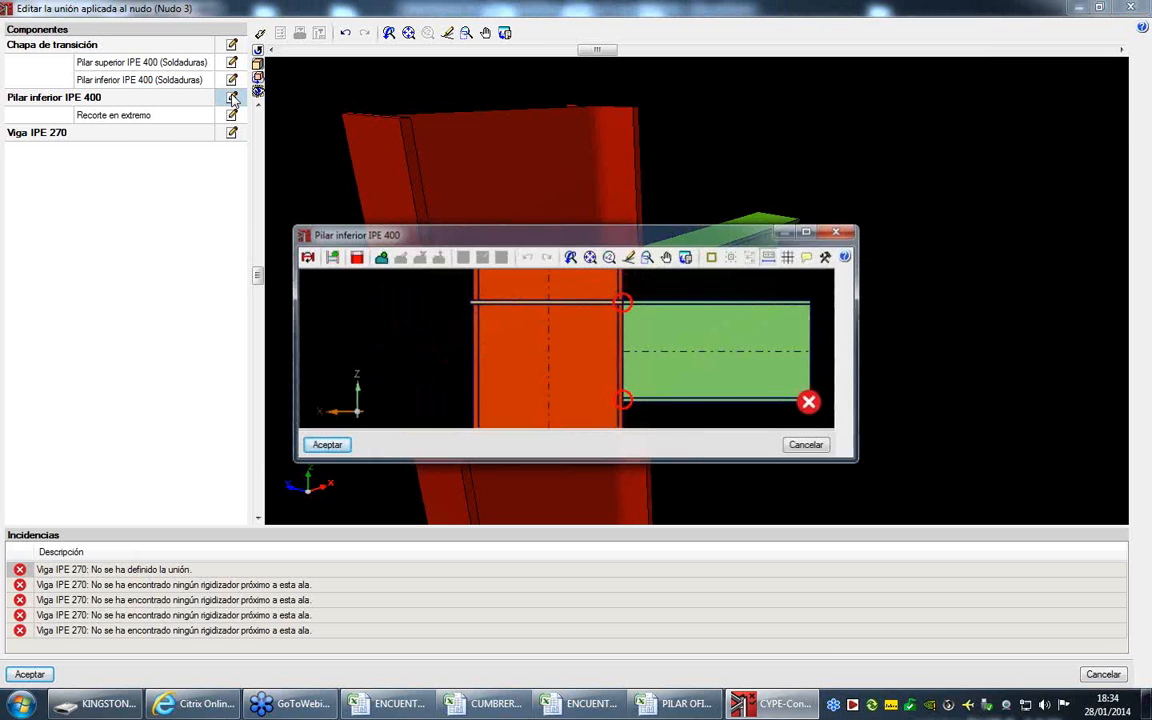
{"action": "mouse_move", "coordinate": [558, 237]}
{"action": "left_mouse_down"}
{"action": "mouse_move", "coordinate": [398, 231]}
{"action": "mouse_move", "coordinate": [283, 206]}
{"action": "mouse_move", "coordinate": [95, 56]}
{"action": "mouse_move", "coordinate": [80, 17]}
{"action": "left_mouse_up"}
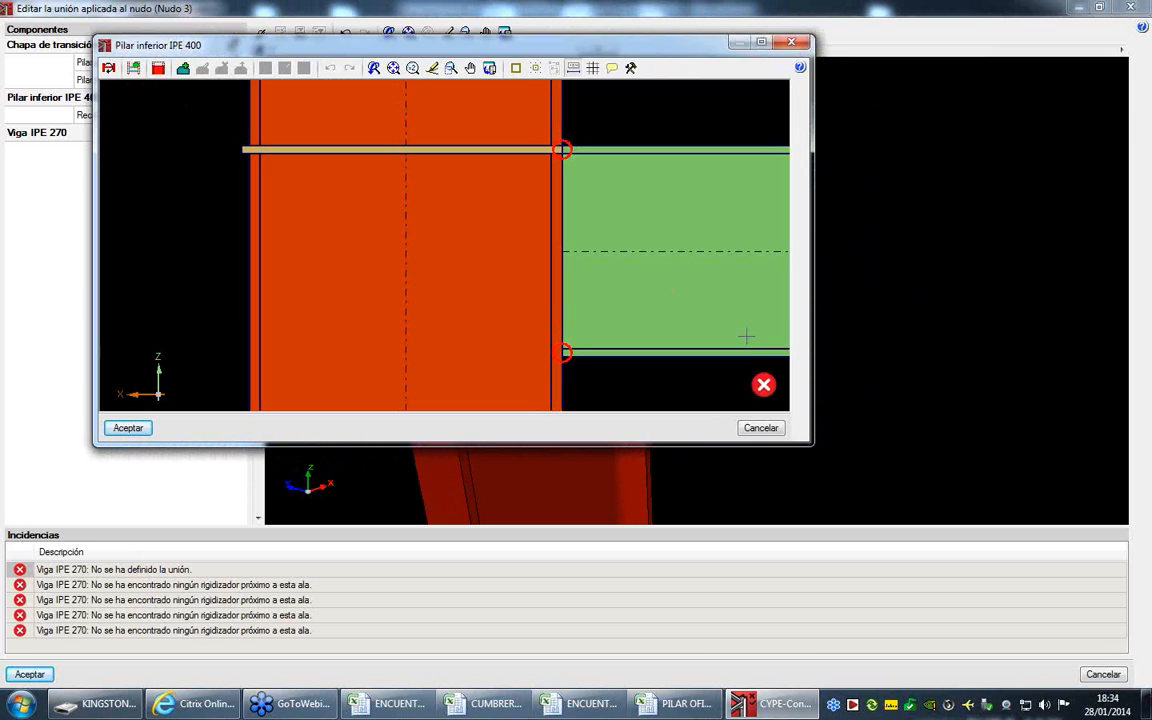
{"action": "left_click_drag", "start_coordinate": [815, 448], "coordinate": [986, 513]}
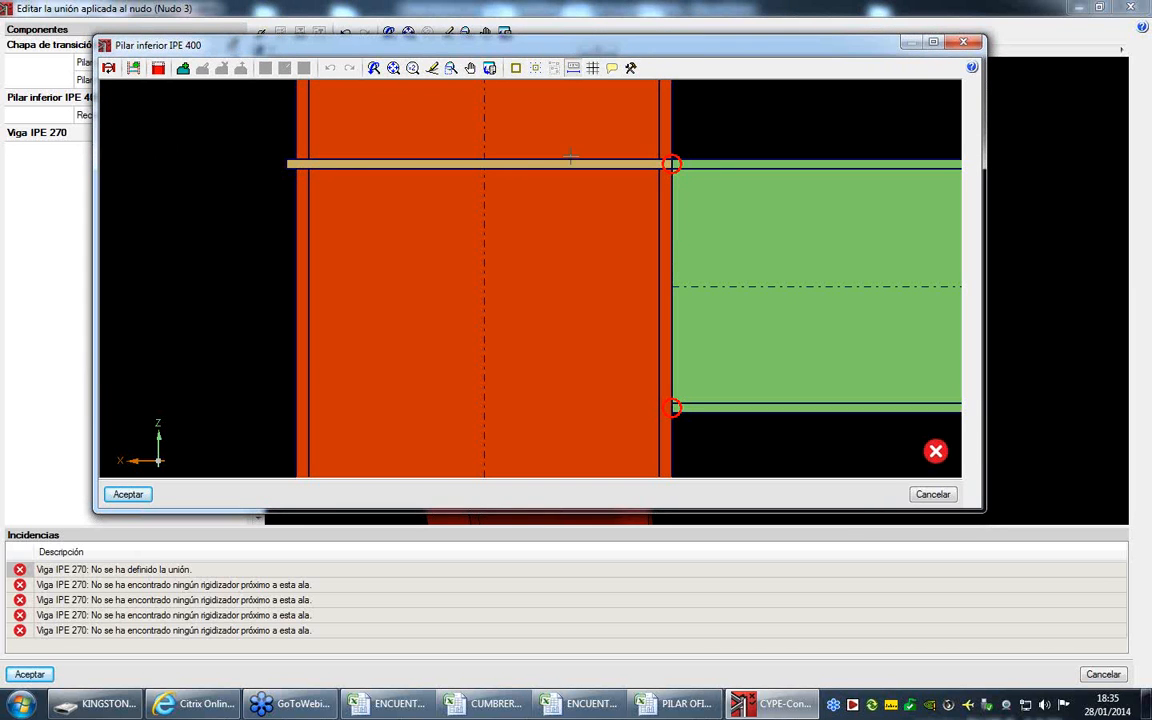
{"action": "mouse_move", "coordinate": [670, 163]}
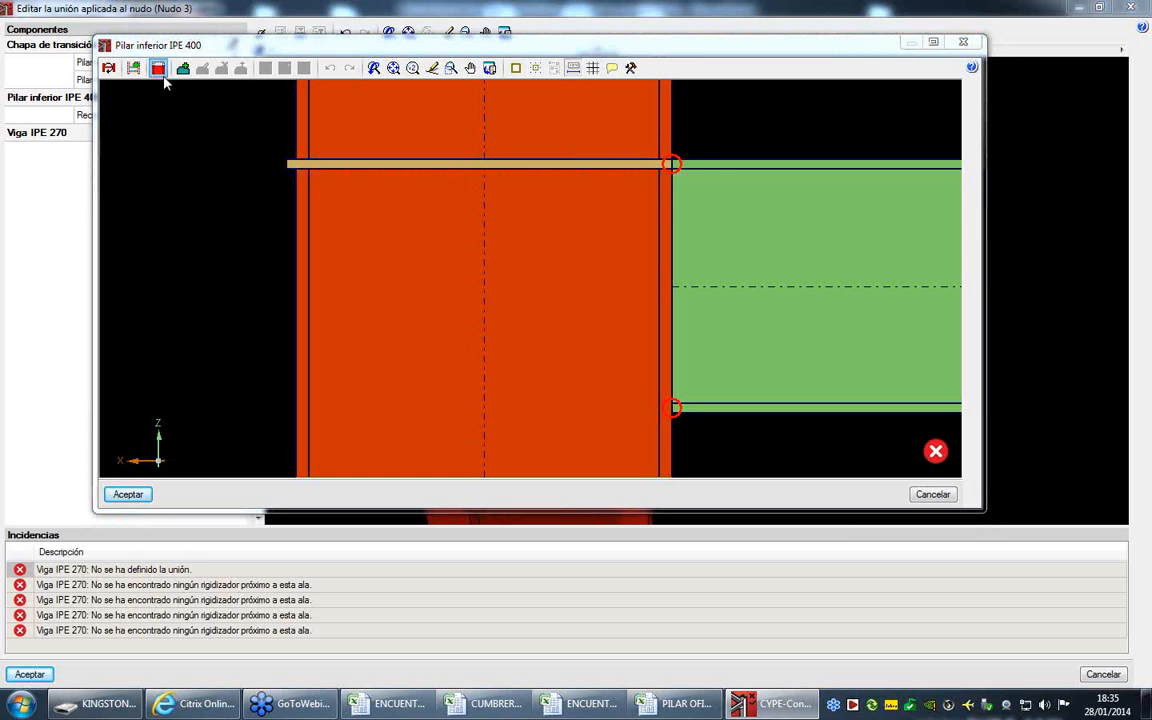
{"action": "left_click", "coordinate": [159, 69]}
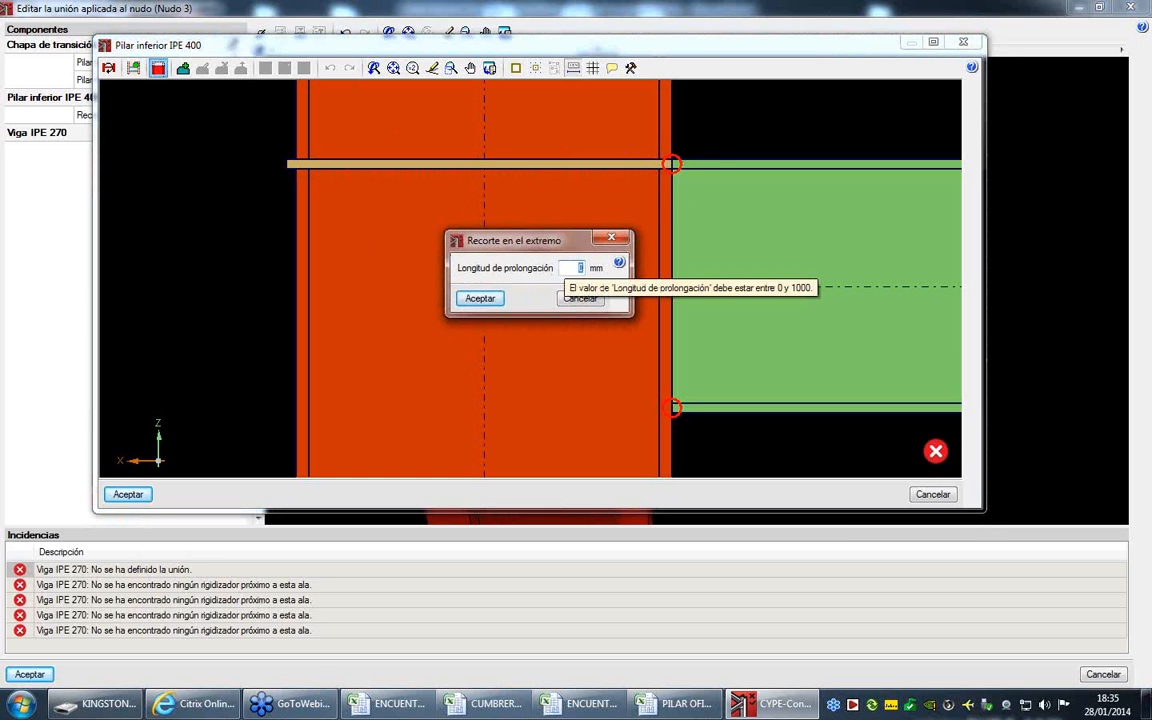
{"action": "left_click", "coordinate": [478, 298]}
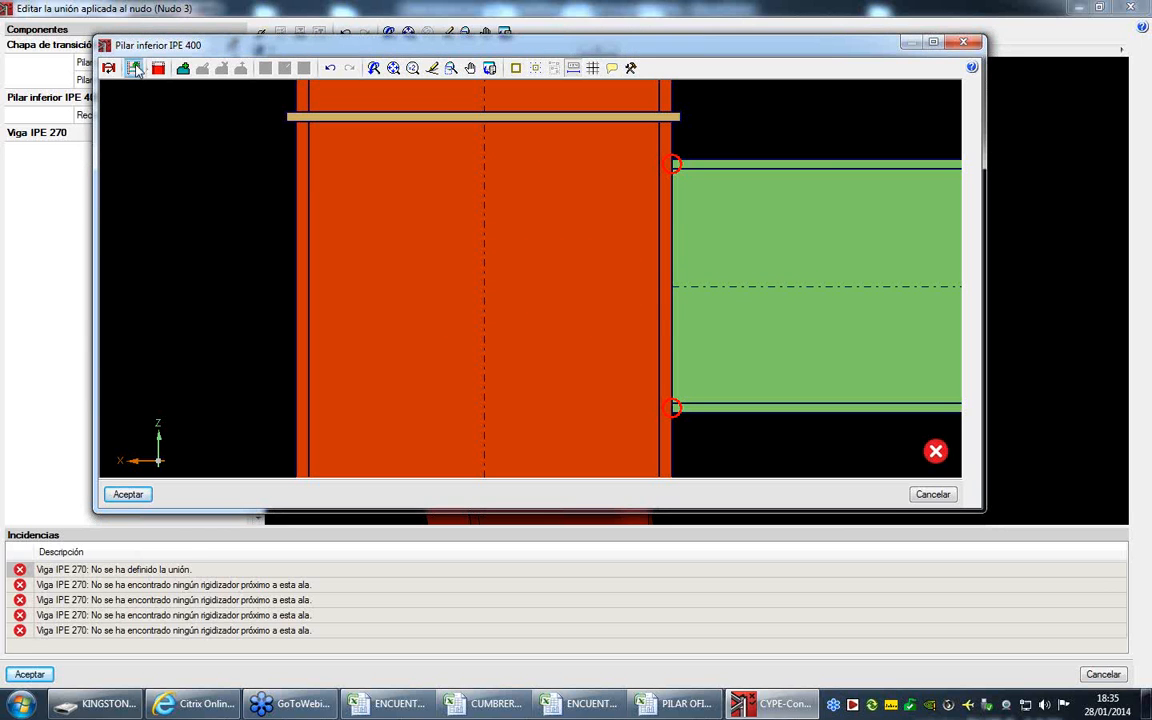
- Generate 14 mm S275 stiffeners in the lower column and set its end extension length to 50 mm again
{"action": "left_click", "coordinate": [133, 67]}
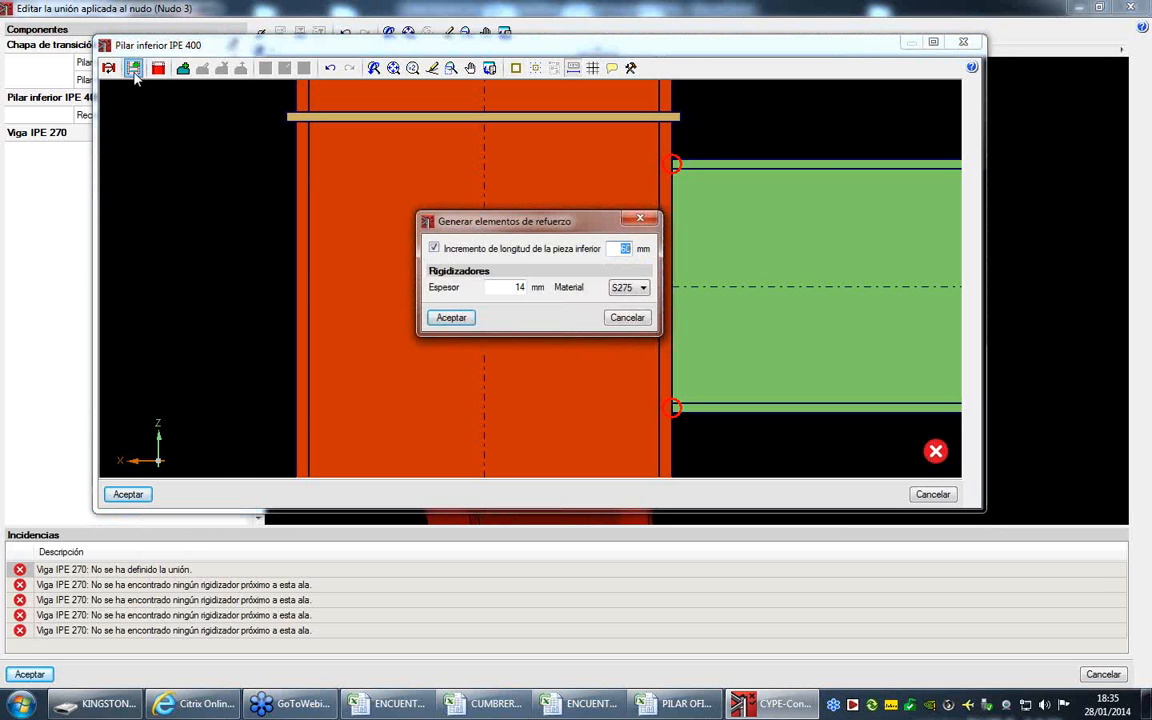
{"action": "left_click", "coordinate": [450, 317]}
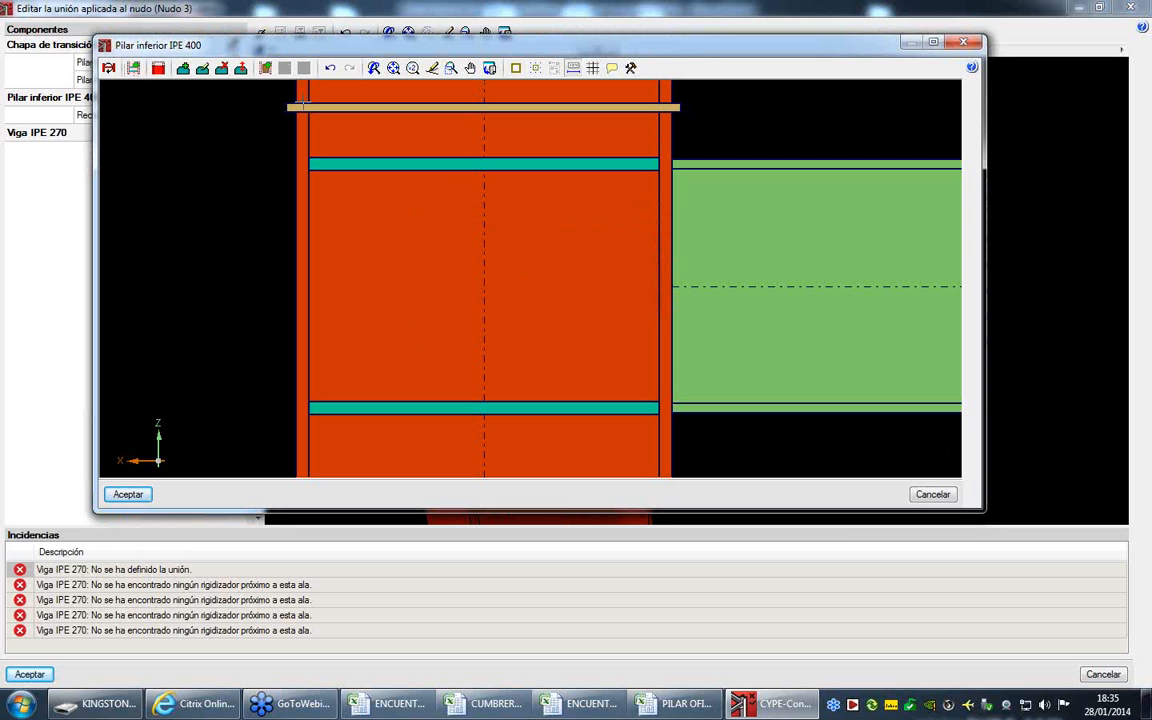
{"action": "left_click", "coordinate": [158, 67]}
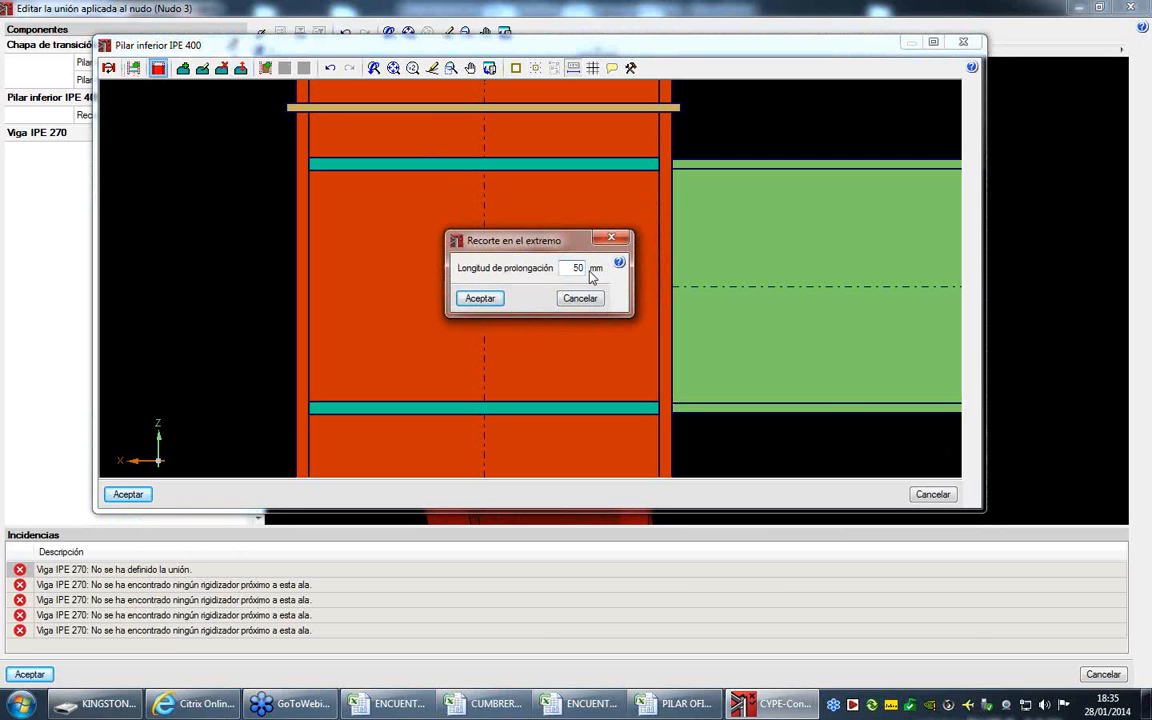
{"action": "left_click", "coordinate": [480, 298]}
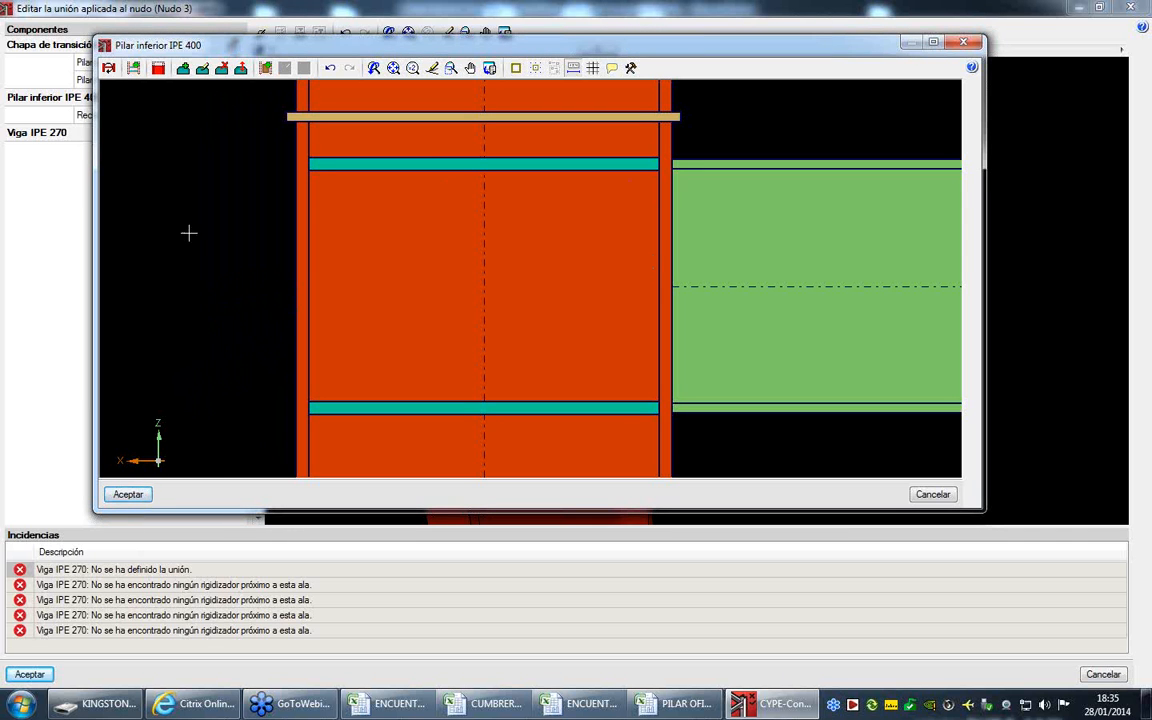
- Accept the lower column's changes, then give the IPE 270 beam a bolted front-plate and welded connection without a limited web weld length
{"action": "left_click", "coordinate": [127, 492]}
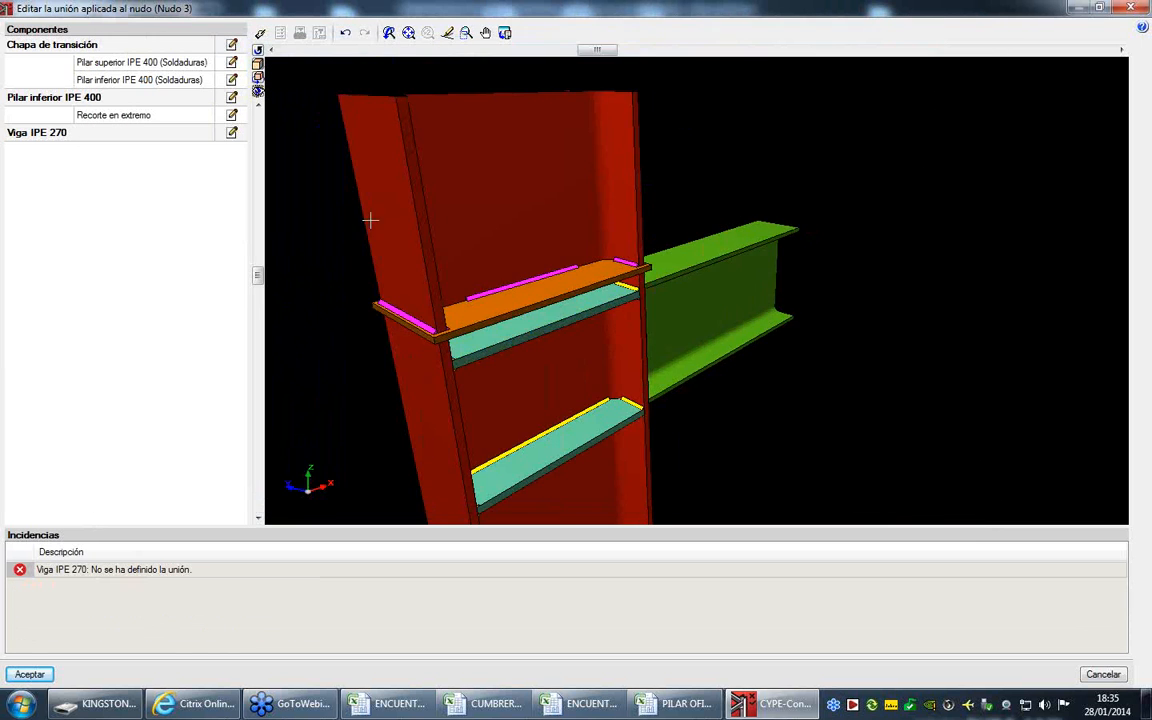
{"action": "left_click_drag", "start_coordinate": [471, 284], "coordinate": [246, 284]}
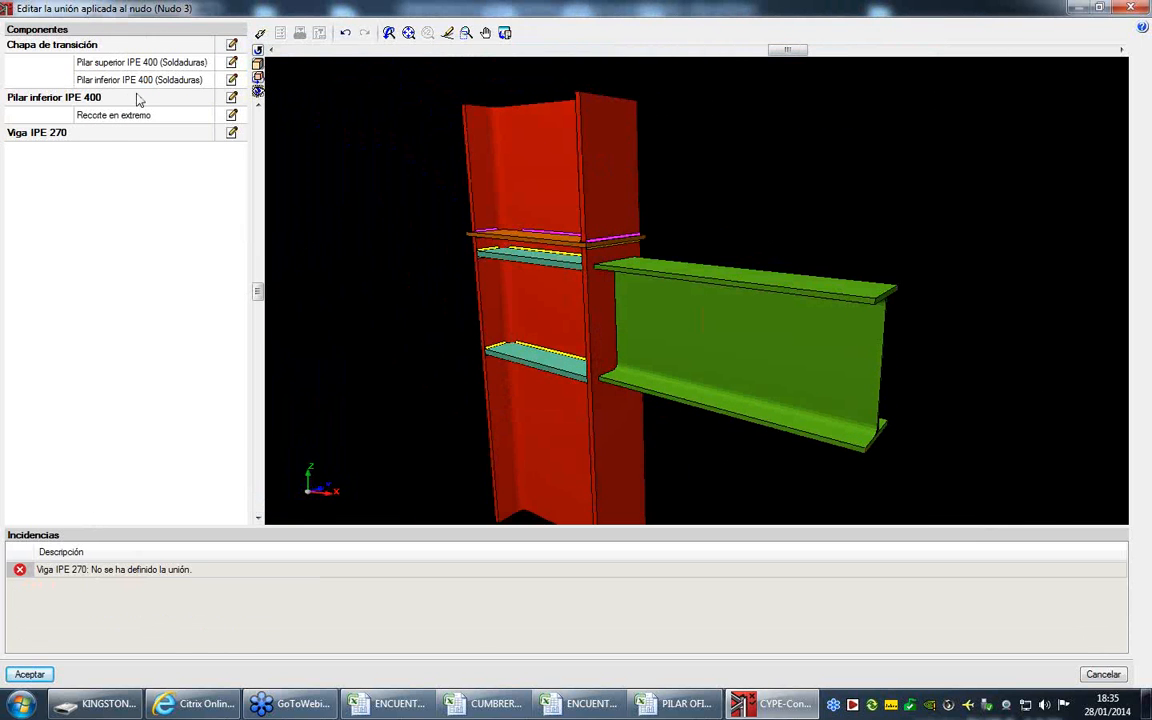
{"action": "left_click", "coordinate": [230, 131]}
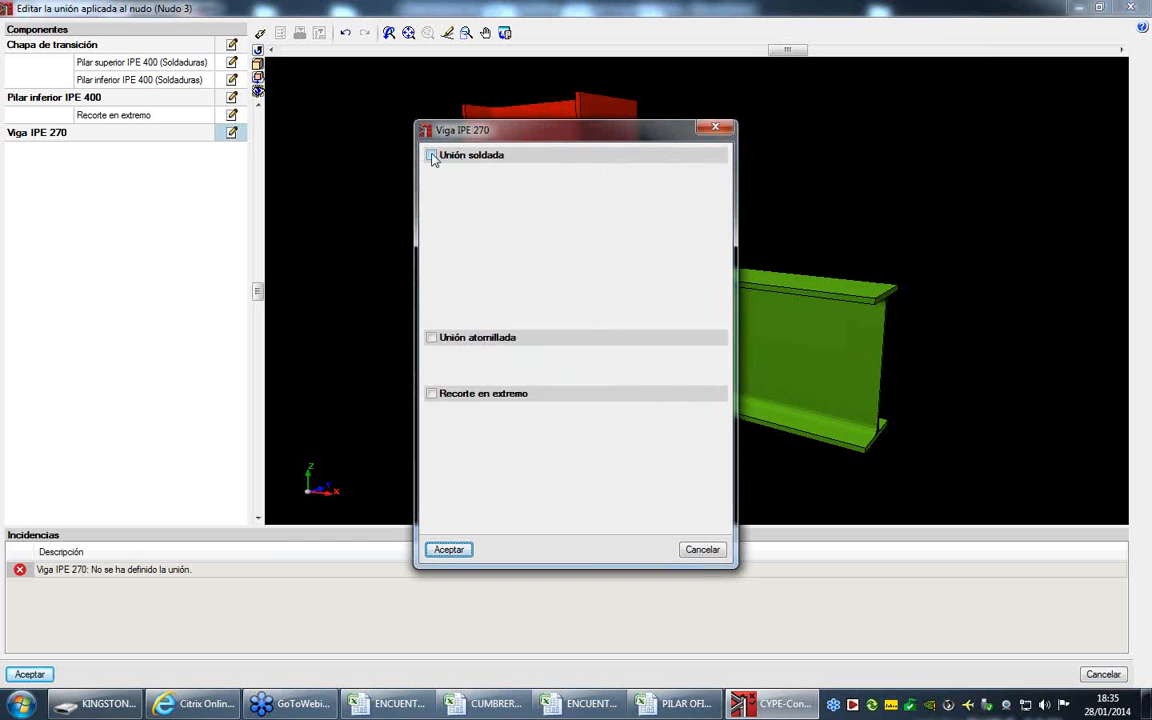
{"action": "left_click", "coordinate": [430, 338]}
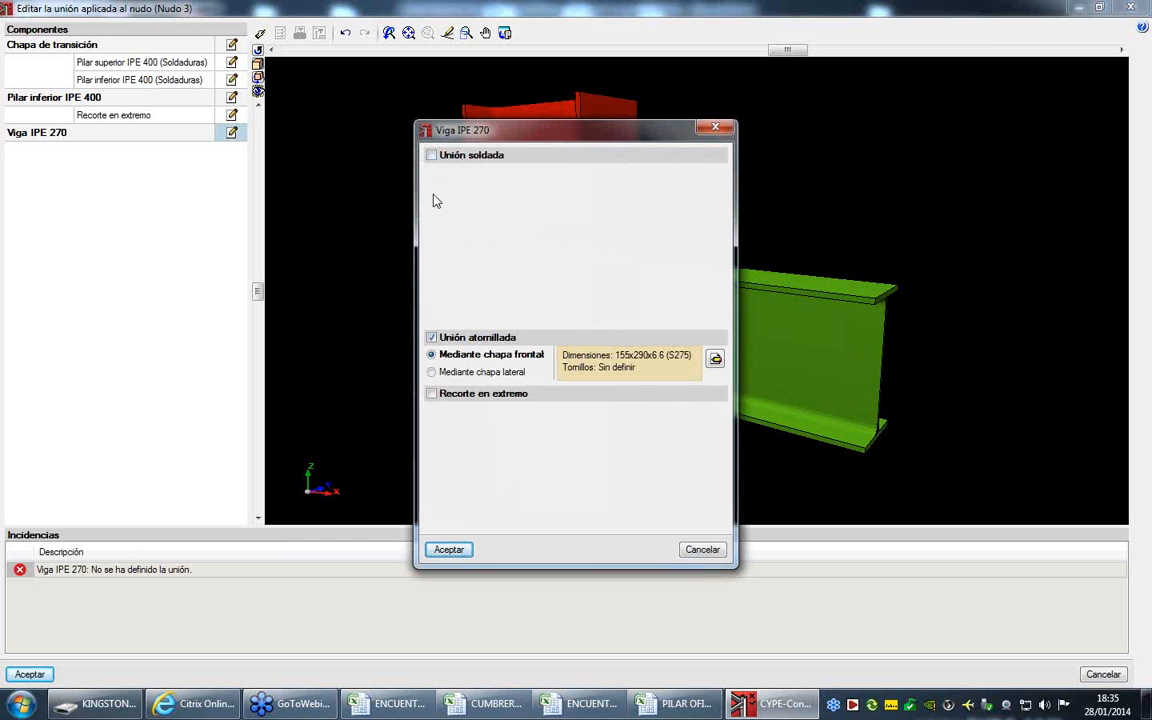
{"action": "left_click", "coordinate": [432, 155]}
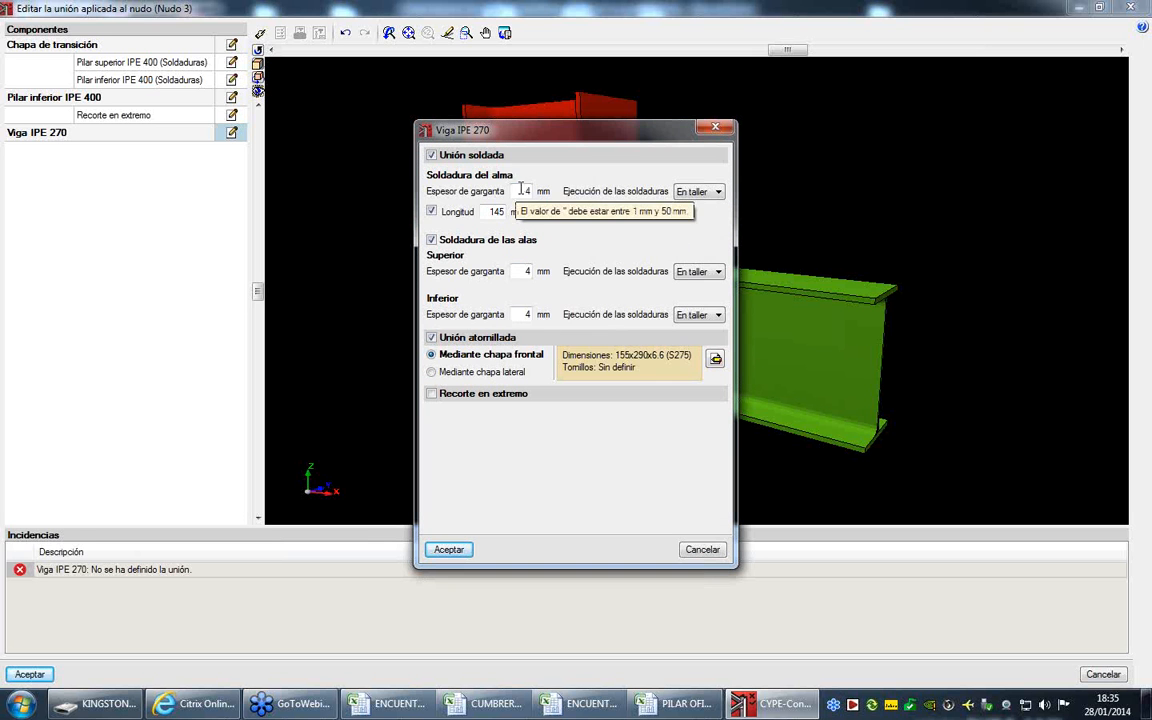
{"action": "left_click", "coordinate": [430, 212]}
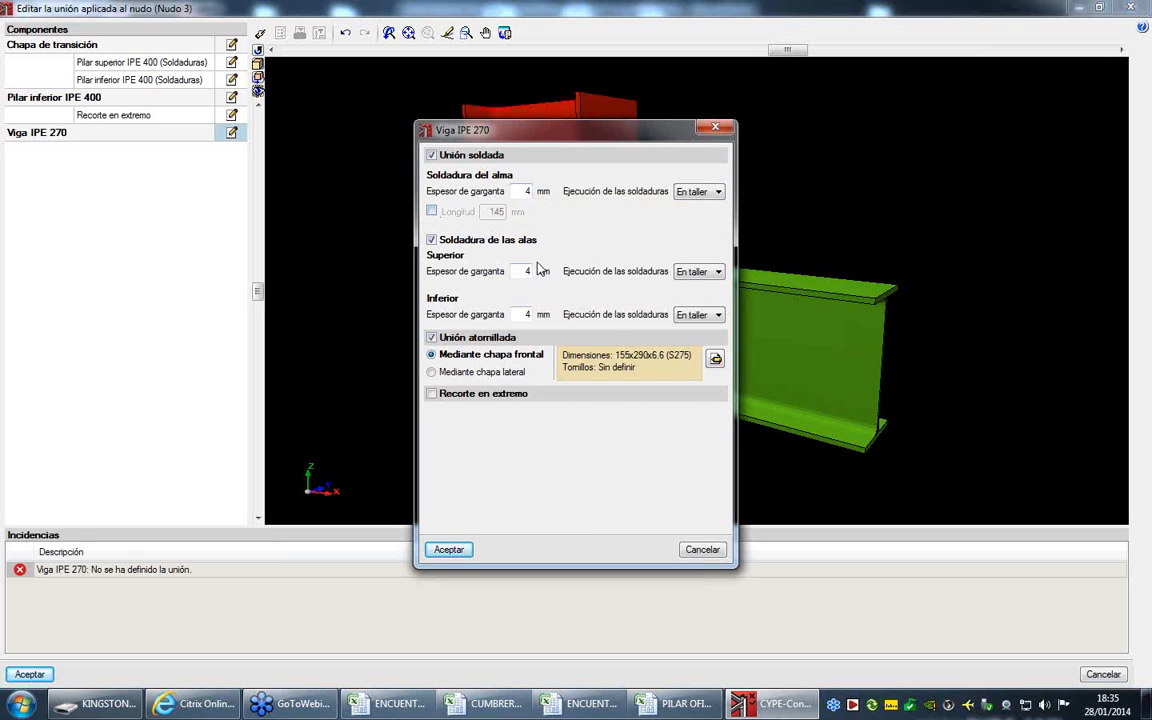
- Set the throat thickness of the beam's upper and lower flange welds to 6 mm and open the front plate for editing
{"action": "type", "text": "6"}
{"action": "key", "text": "Tab"}
{"action": "key", "text": "Tab"}
{"action": "type", "text": "6"}
{"action": "left_click", "coordinate": [715, 358]}
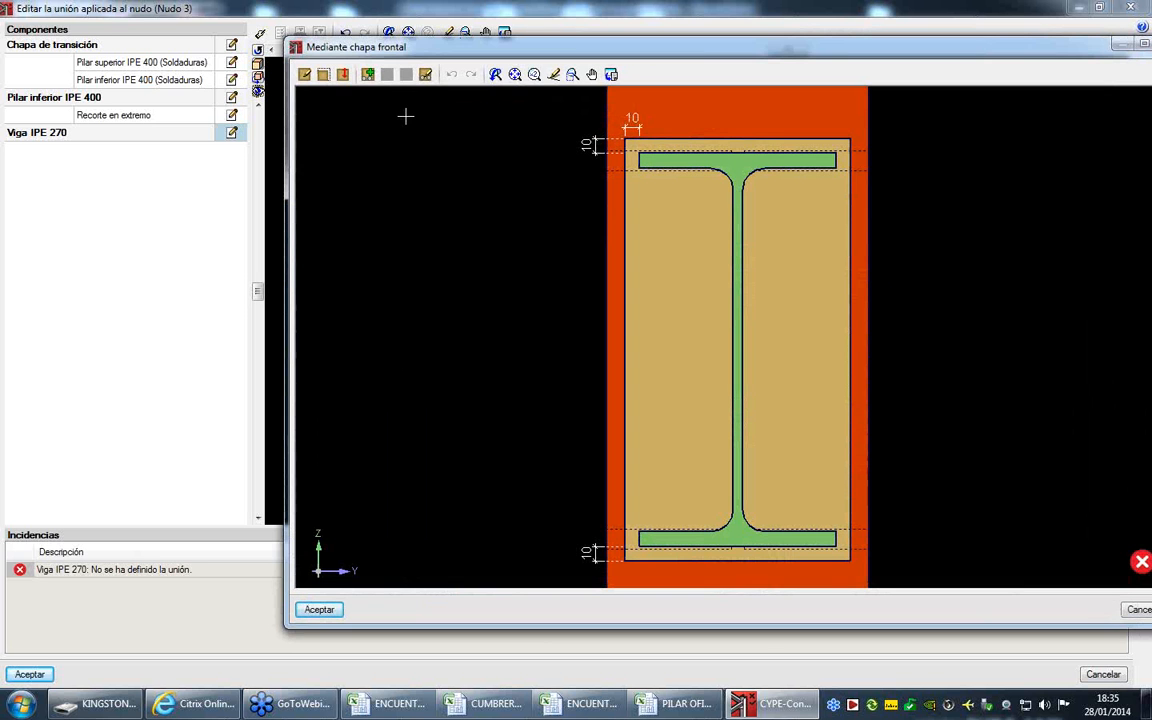
- Increase the front plate's depth so that it extends 40 mm below the beam's lower flange
{"action": "left_click", "coordinate": [305, 75]}
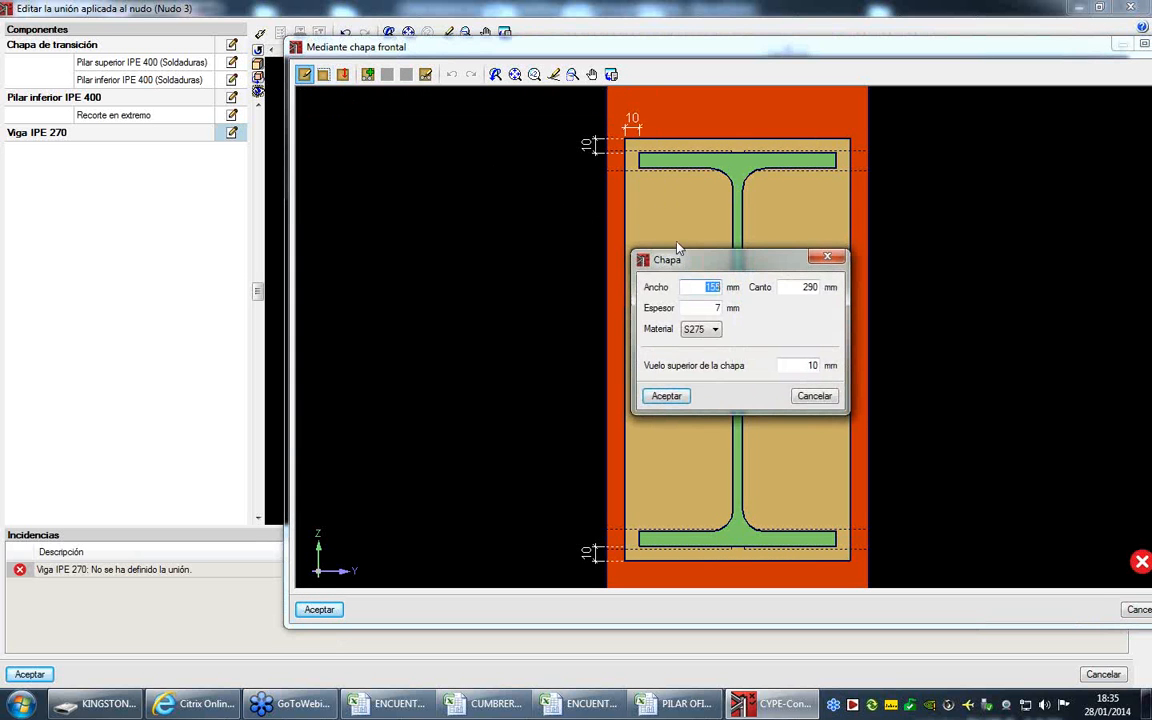
{"action": "left_click_drag", "start_coordinate": [790, 290], "coordinate": [838, 288]}
{"action": "left_click", "coordinate": [664, 396]}
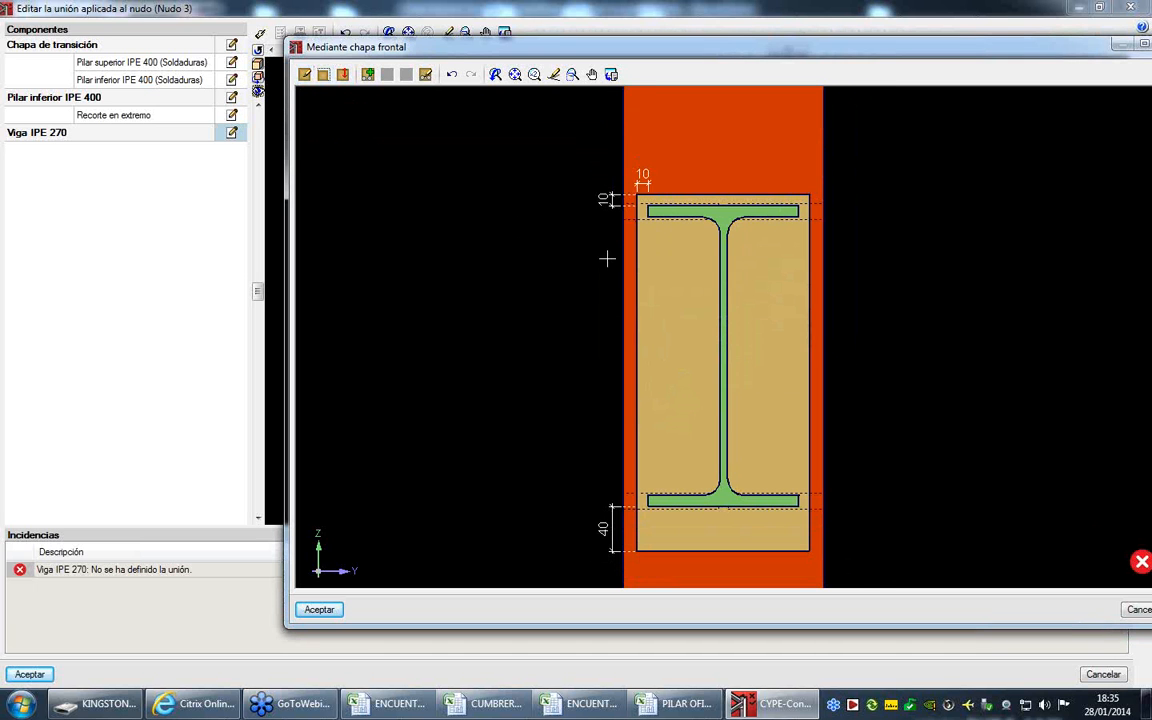
- Shift the front plate upward so that its upper overhang is 27 mm
{"action": "left_click", "coordinate": [343, 75]}
{"action": "left_click", "coordinate": [716, 192]}
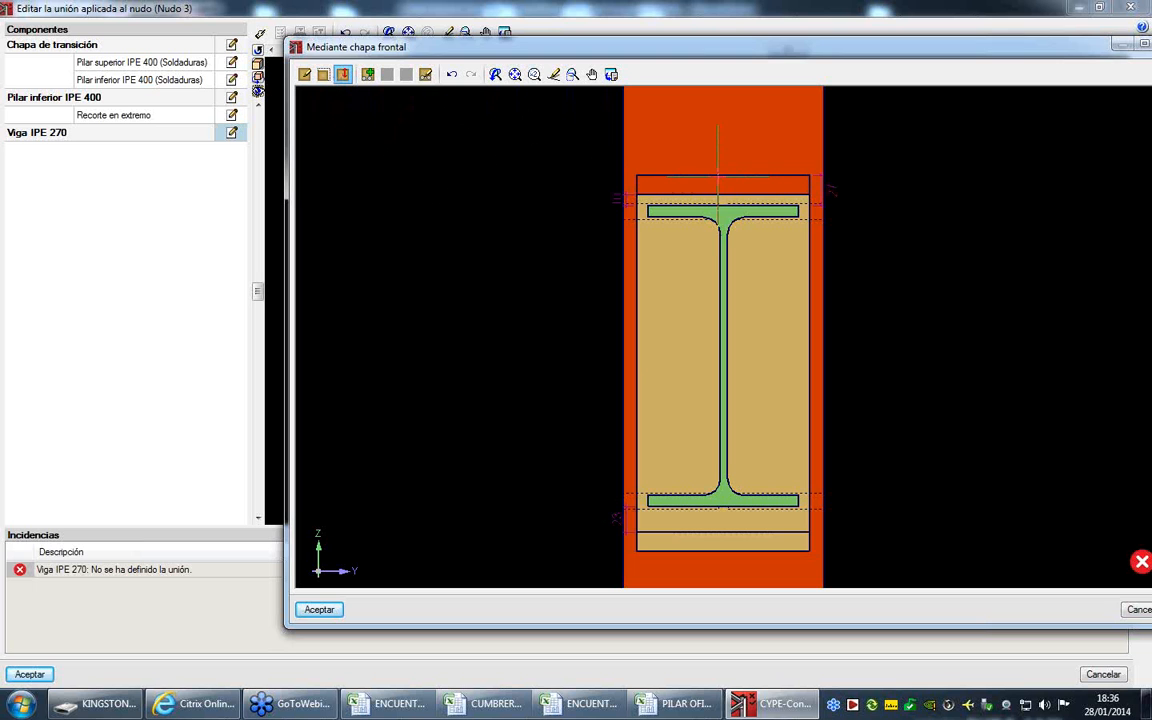
{"action": "left_click", "coordinate": [718, 180]}
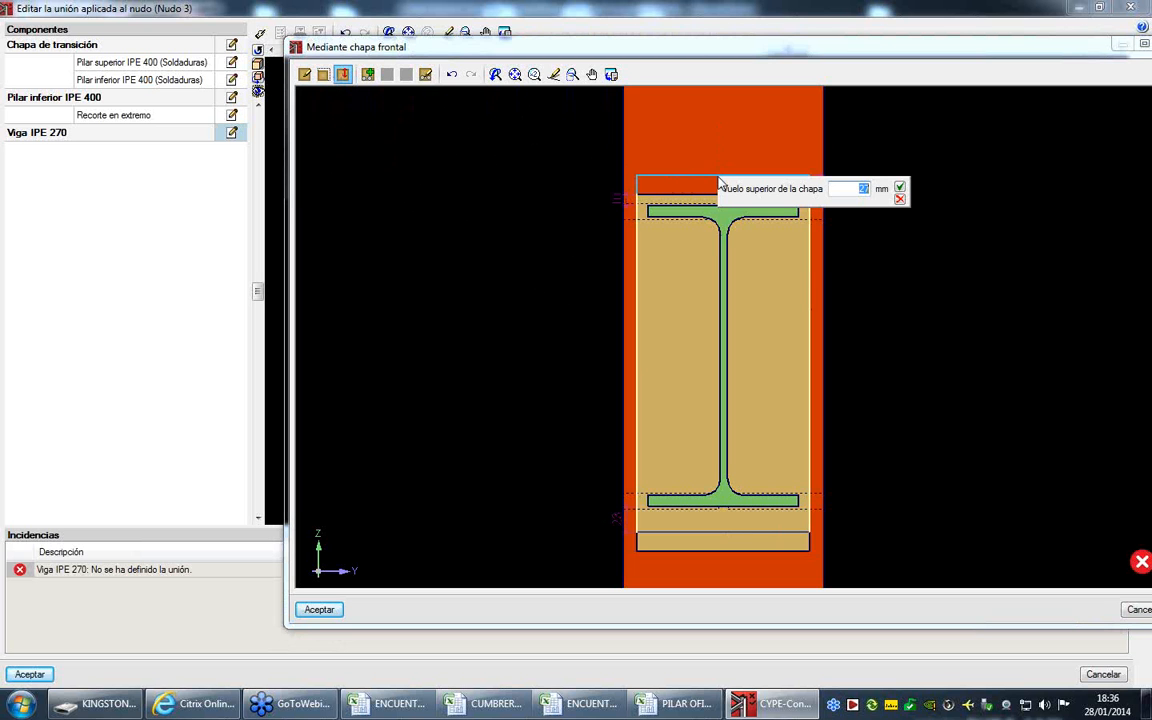
{"action": "left_click", "coordinate": [900, 187]}
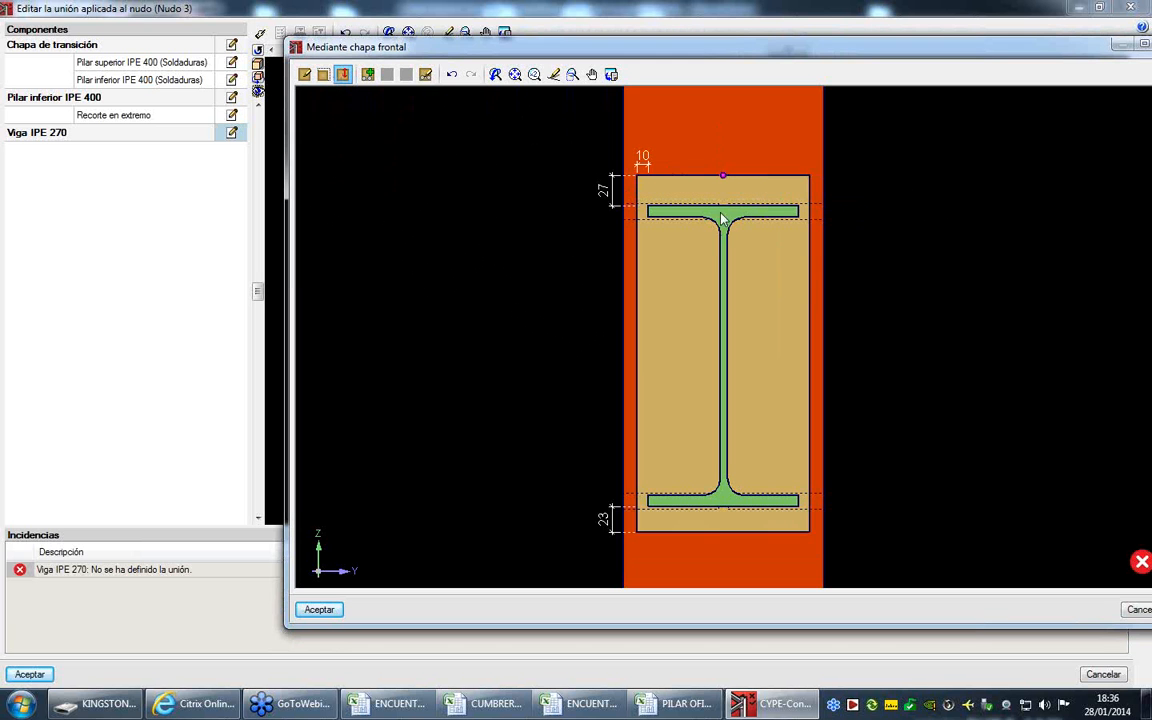
- Stretch the front plate downward and set its depth to 350 mm
{"action": "left_click", "coordinate": [323, 74]}
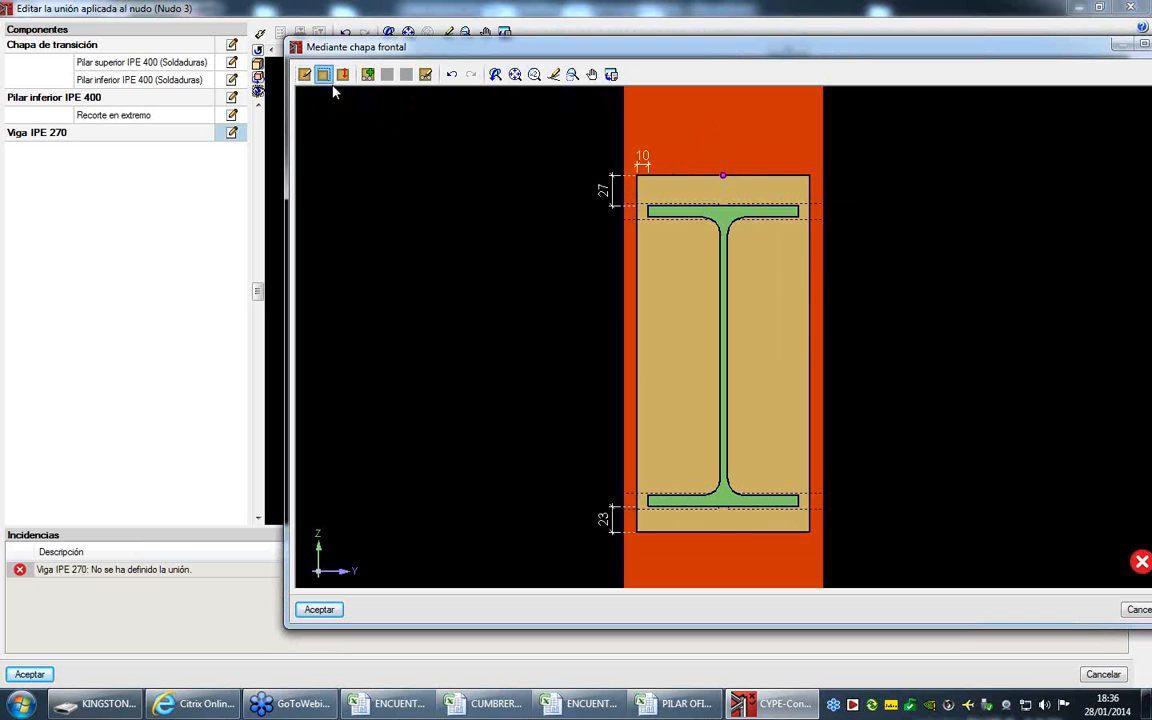
{"action": "left_click", "coordinate": [725, 532]}
{"action": "left_click", "coordinate": [727, 563]}
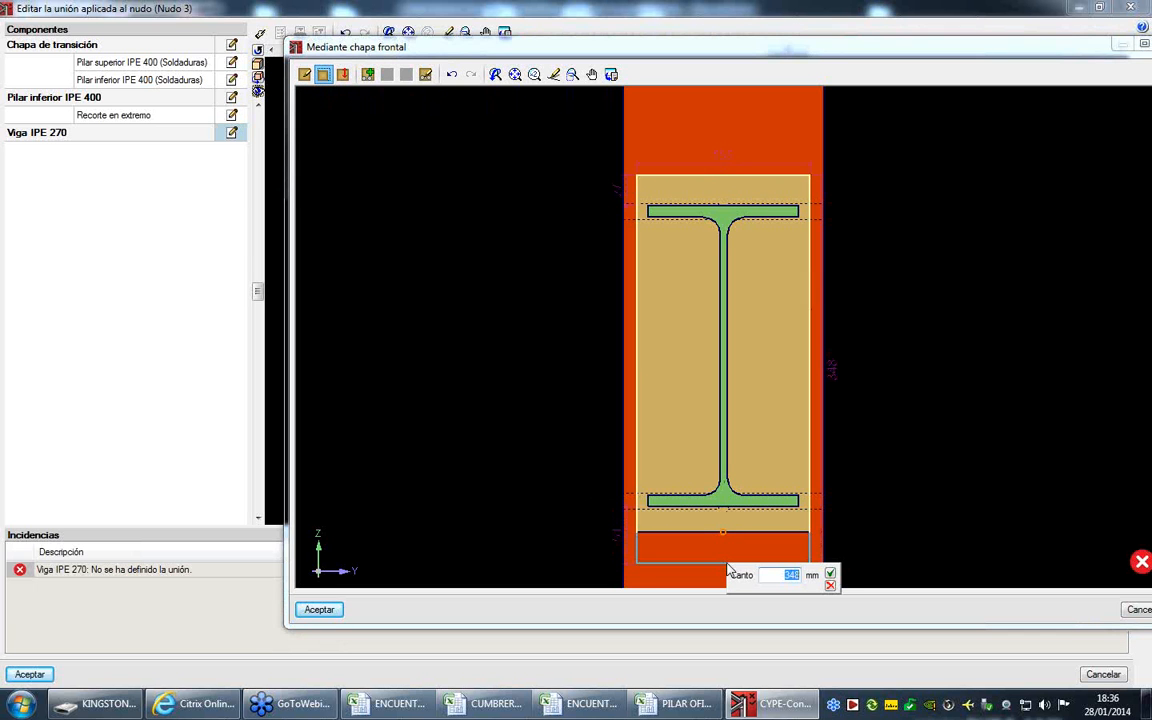
{"action": "type", "text": "350"}
{"action": "key", "text": "Return"}
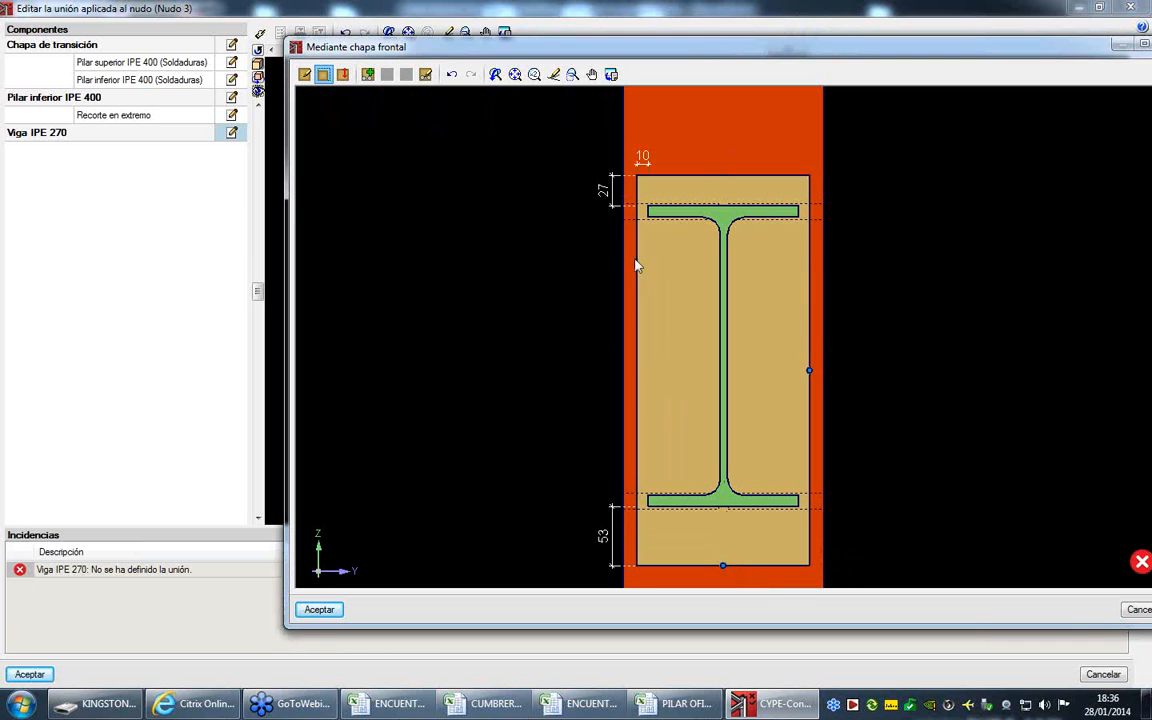
- Move the front plate vertically and set its upper overhang to 30 mm
{"action": "left_click", "coordinate": [343, 74]}
{"action": "left_click", "coordinate": [723, 175]}
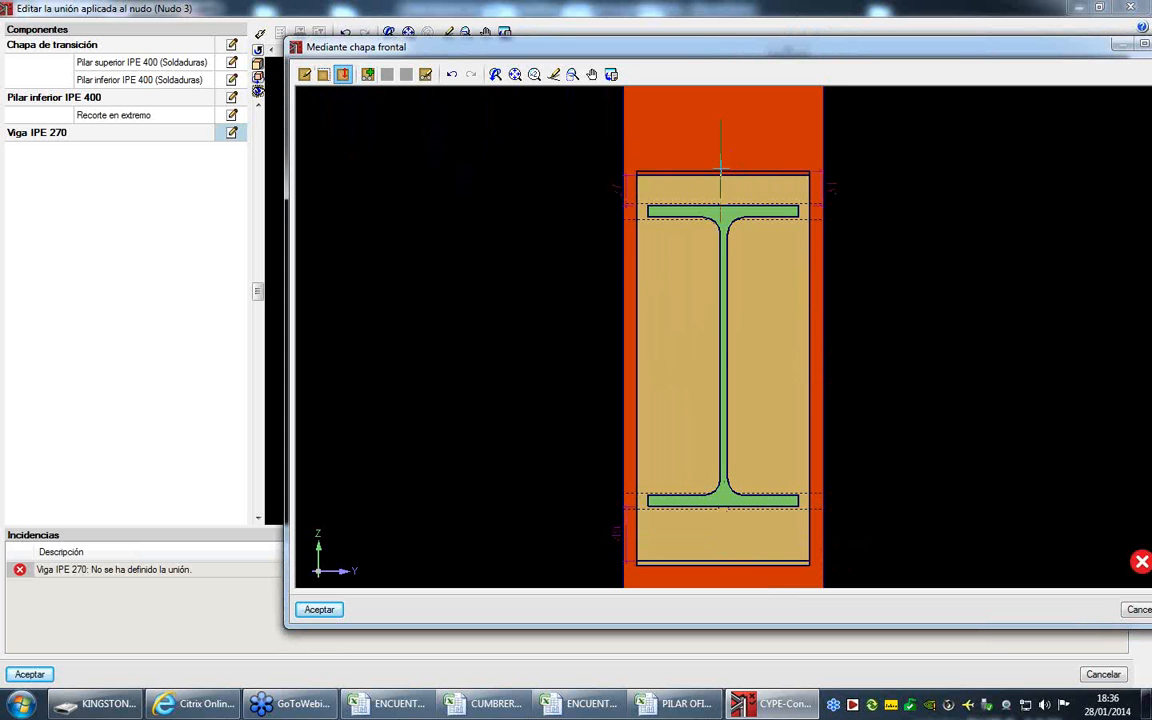
{"action": "left_click", "coordinate": [722, 164]}
{"action": "type", "text": "30"}
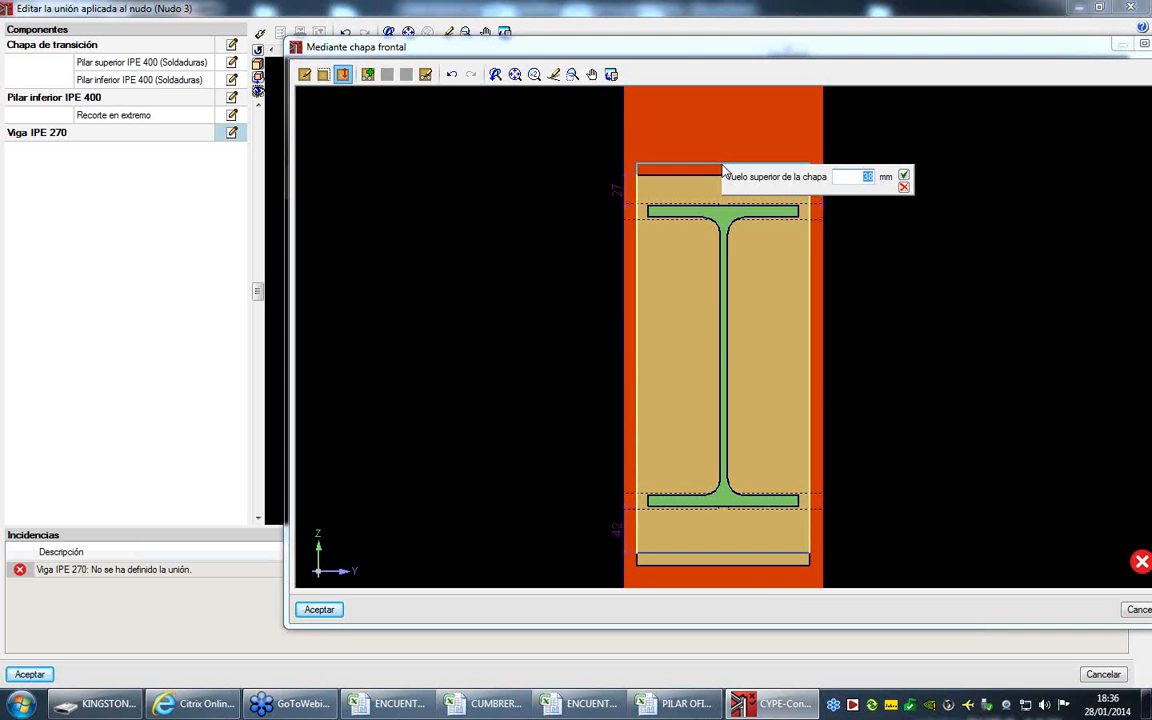
{"action": "key", "text": "Return"}
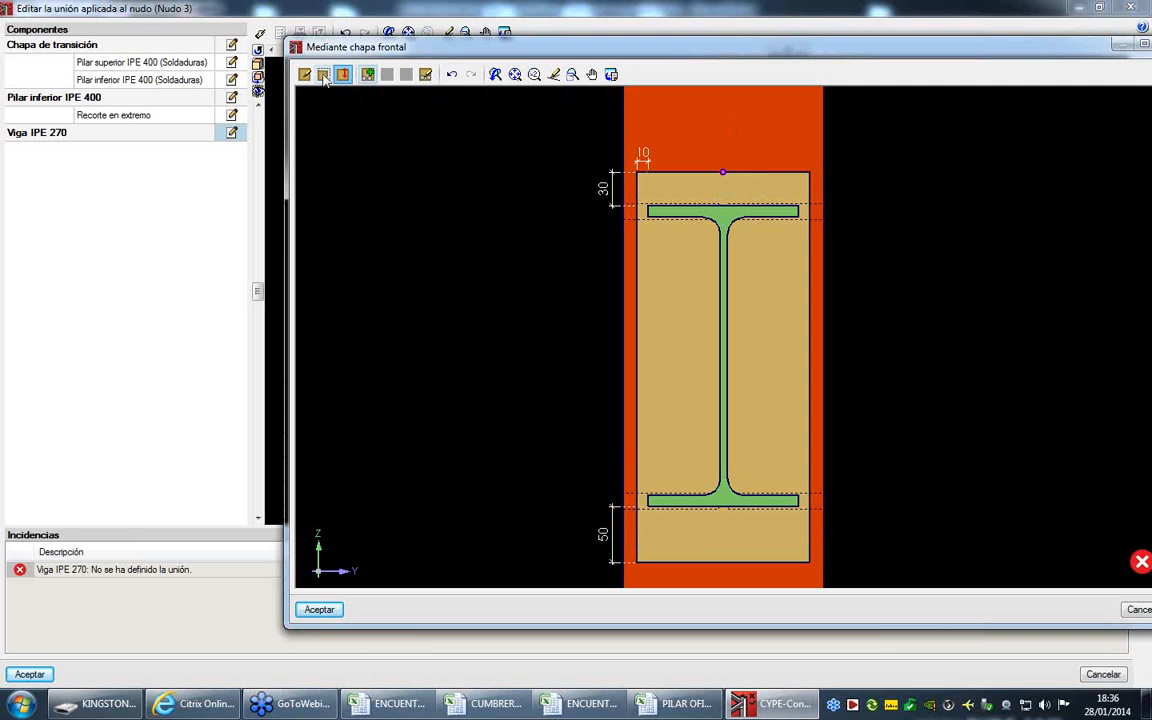
- Configure the front plate's bolts as ISO 4017, M16, 65 mm shank, grade 8.8, with 85 mm between the bolt columns
{"action": "left_click", "coordinate": [425, 74]}
{"action": "type", "text": "85"}
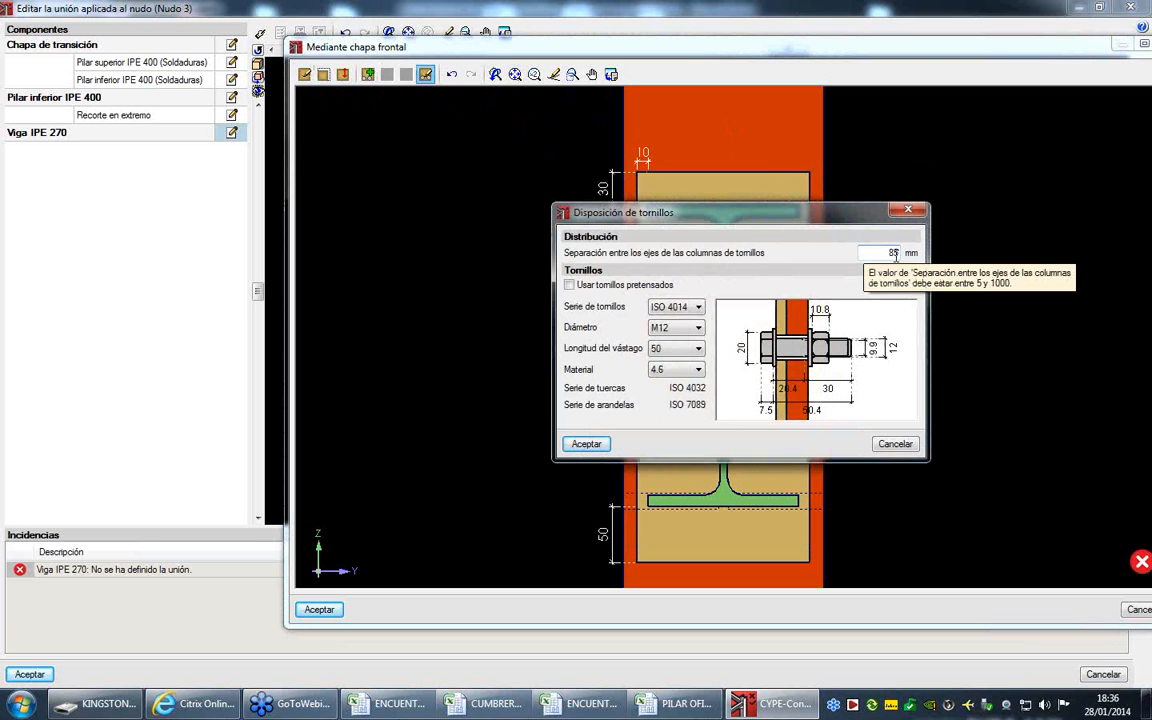
{"action": "left_click", "coordinate": [677, 328]}
{"action": "left_click", "coordinate": [674, 363]}
{"action": "left_click", "coordinate": [676, 307]}
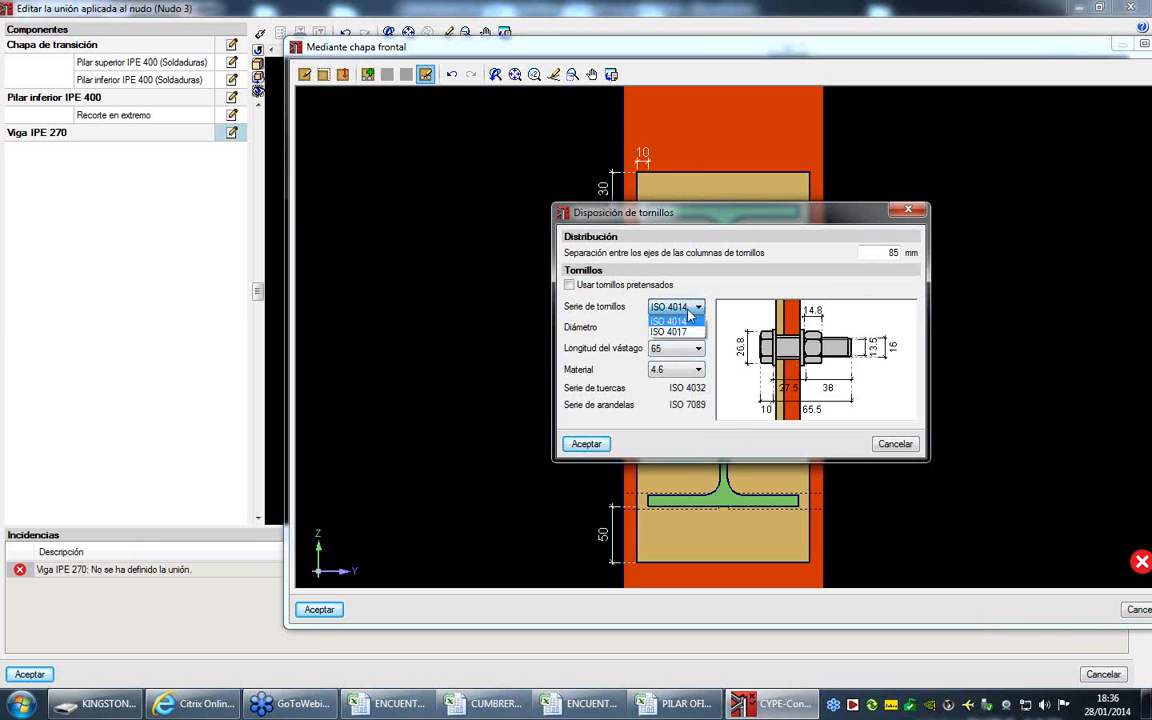
{"action": "left_click", "coordinate": [668, 327]}
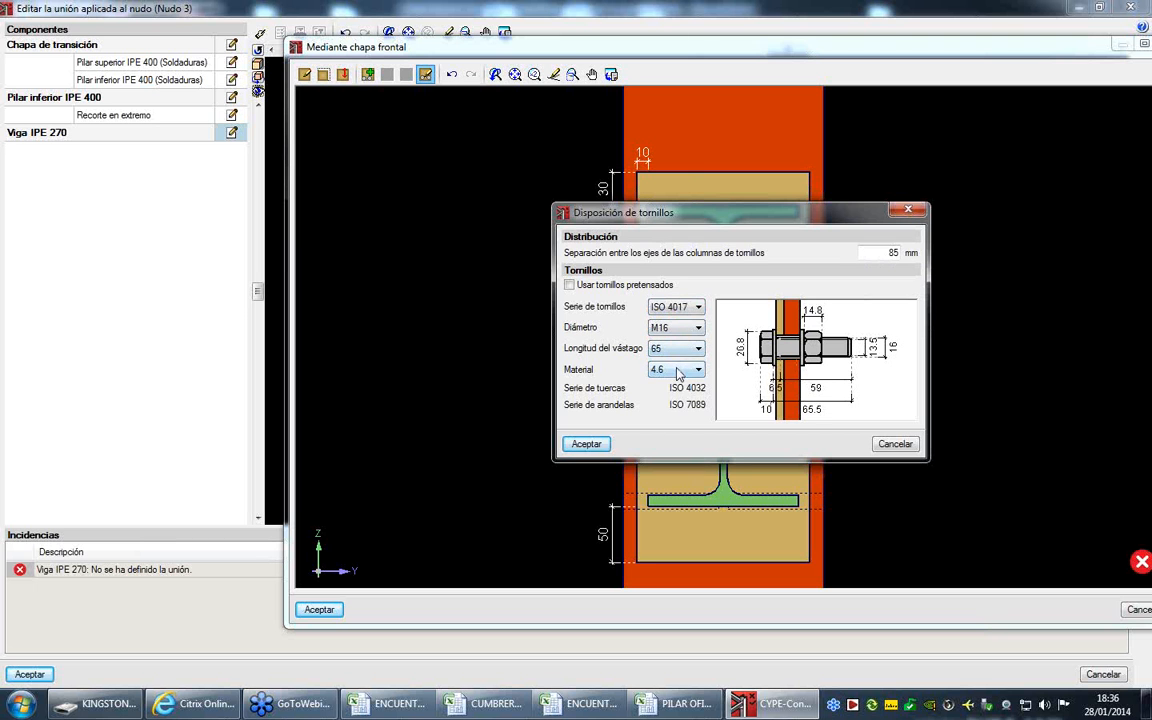
{"action": "left_click", "coordinate": [678, 370]}
{"action": "left_click", "coordinate": [662, 415]}
{"action": "left_click", "coordinate": [584, 445]}
- Place the first row of bolts on the front plate, 32 mm below the beam's upper flange
{"action": "left_click", "coordinate": [370, 77]}
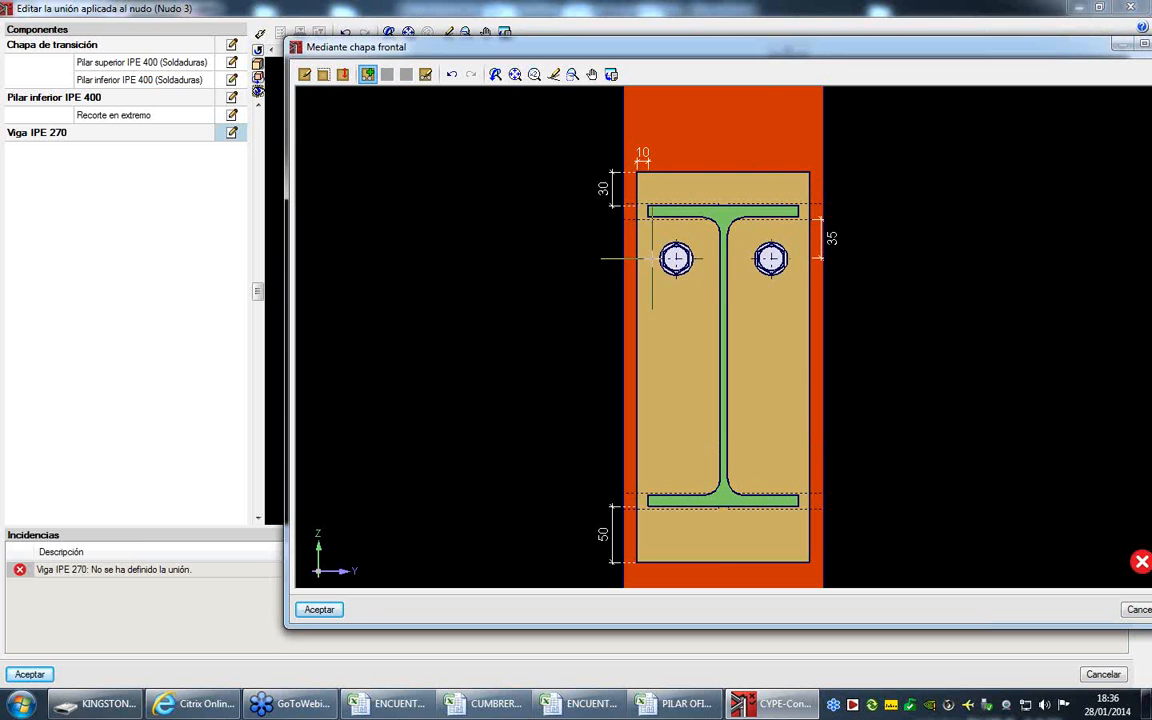
{"action": "left_click", "coordinate": [652, 259]}
{"action": "key", "text": "Return"}
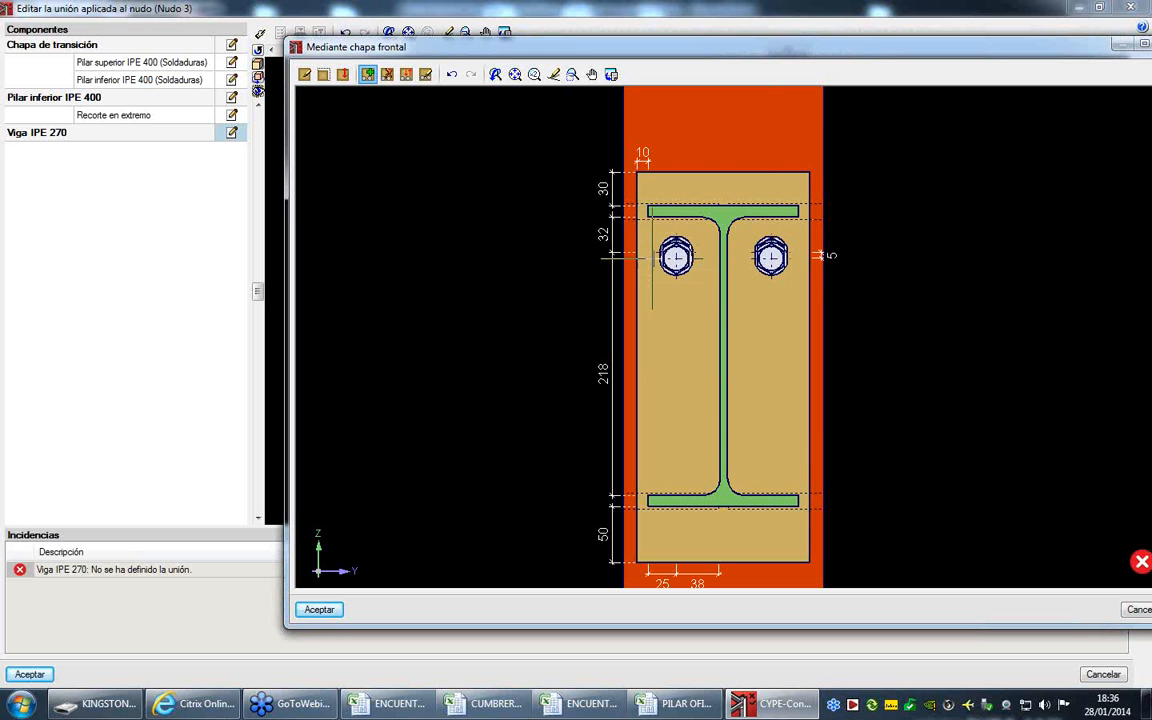
- Add a second row of bolts 50 mm below the first row
{"action": "left_click", "coordinate": [743, 327]}
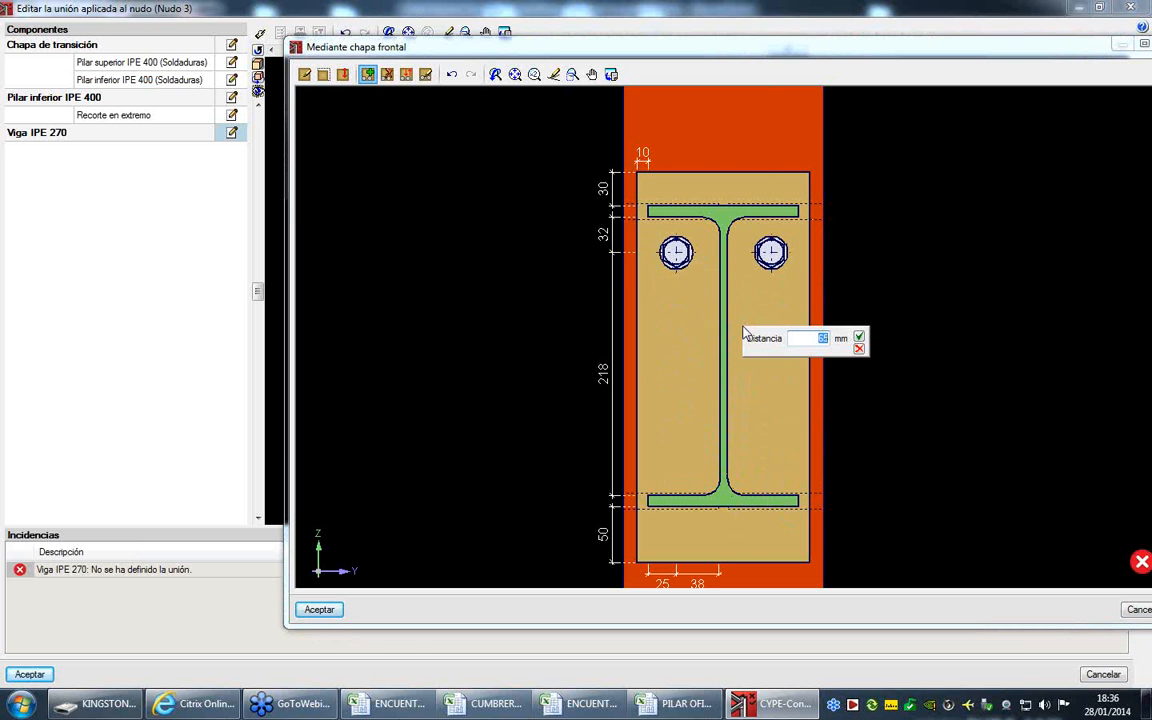
{"action": "type", "text": "30"}
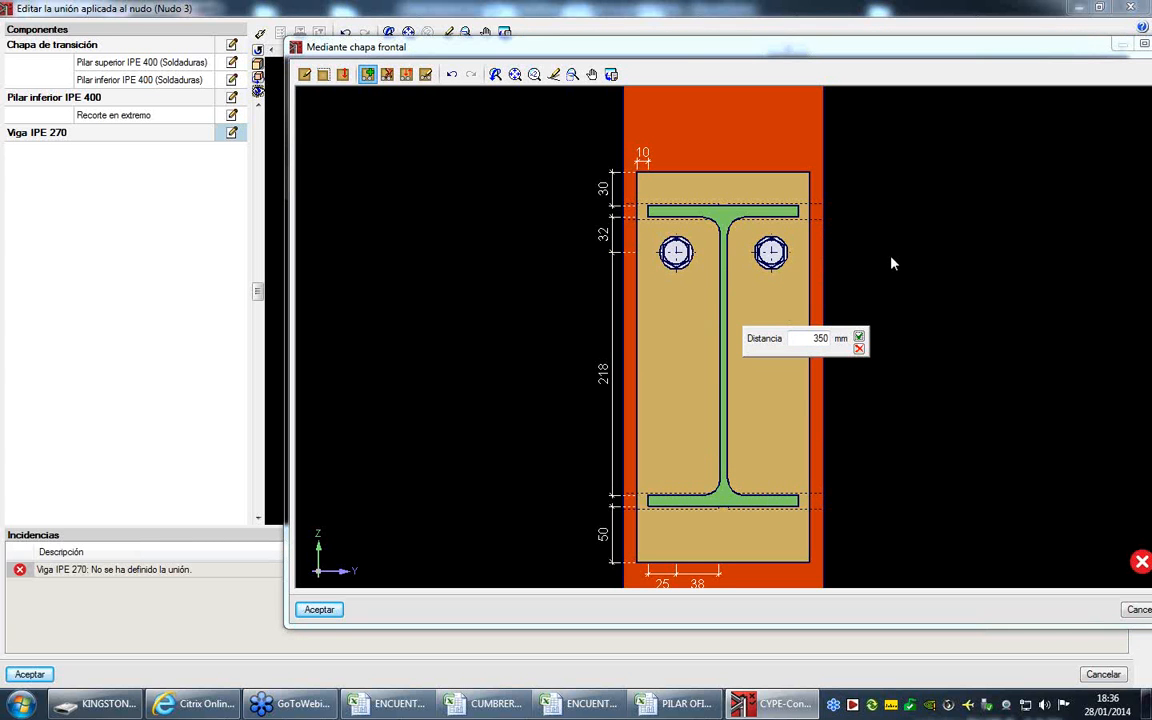
{"action": "double_click", "coordinate": [811, 338]}
{"action": "type", "text": "50"}
{"action": "key", "text": "Return"}
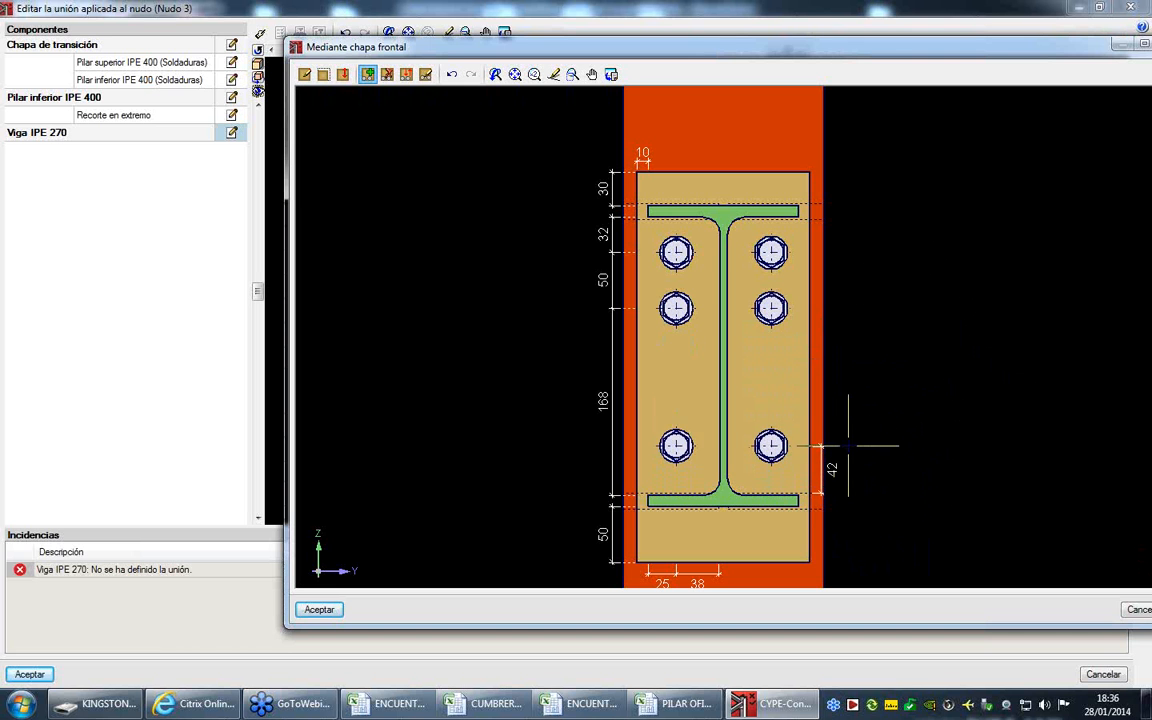
- Add a third row of bolts 42 mm above the beam's lower flange and accept the front plate and beam connection
{"action": "left_click", "coordinate": [848, 456]}
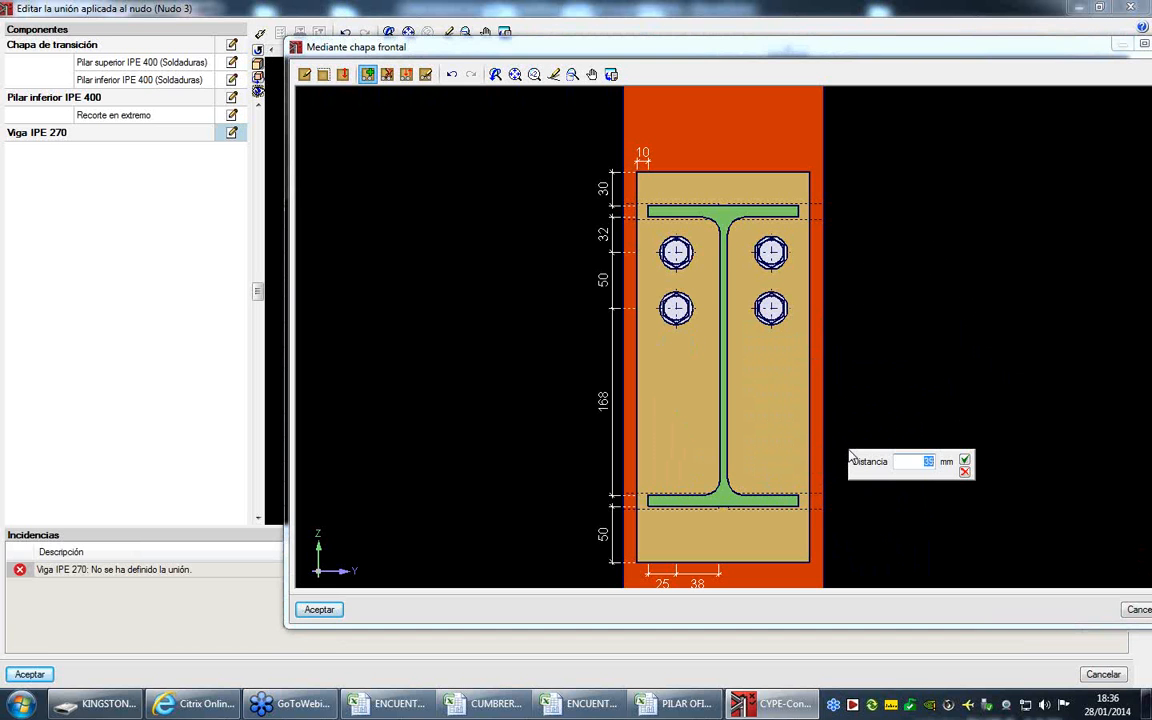
{"action": "key", "text": "Return"}
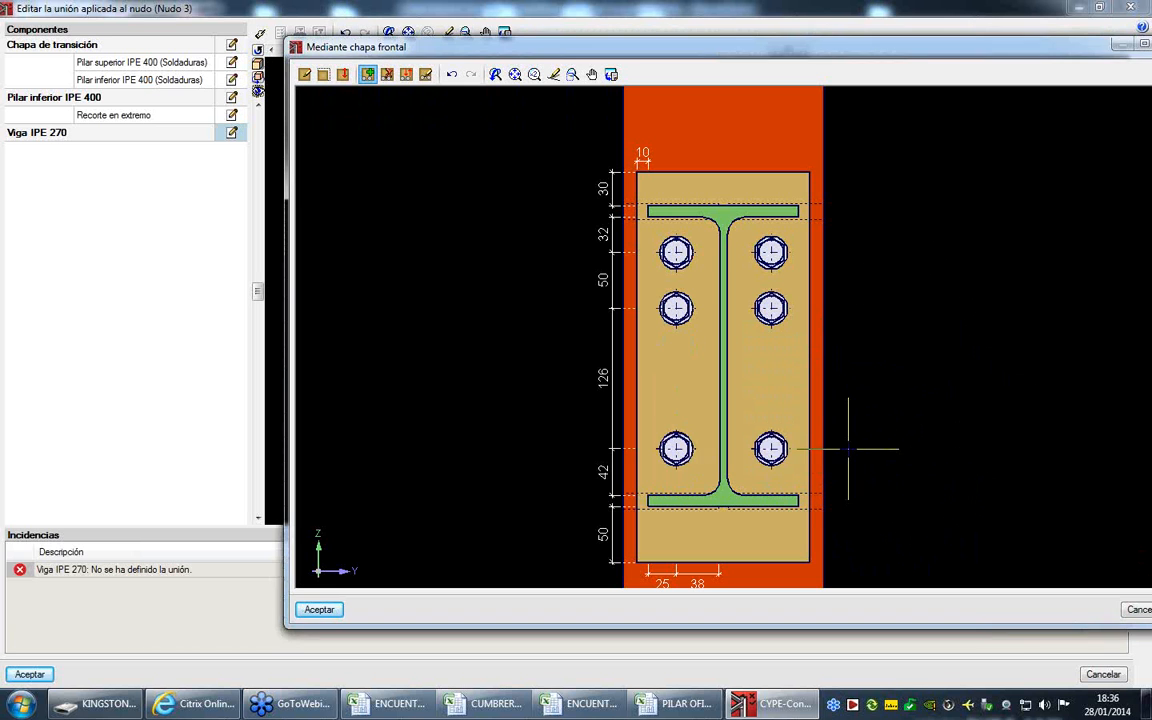
{"action": "left_click", "coordinate": [320, 611]}
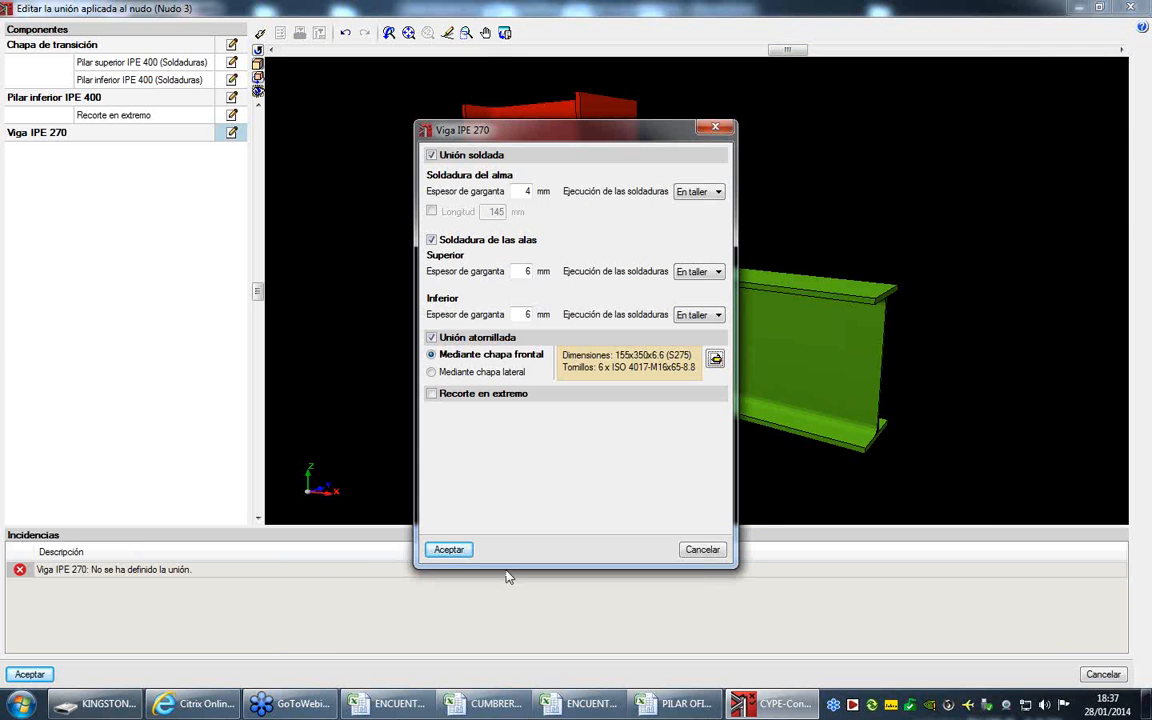
{"action": "left_click", "coordinate": [449, 550]}
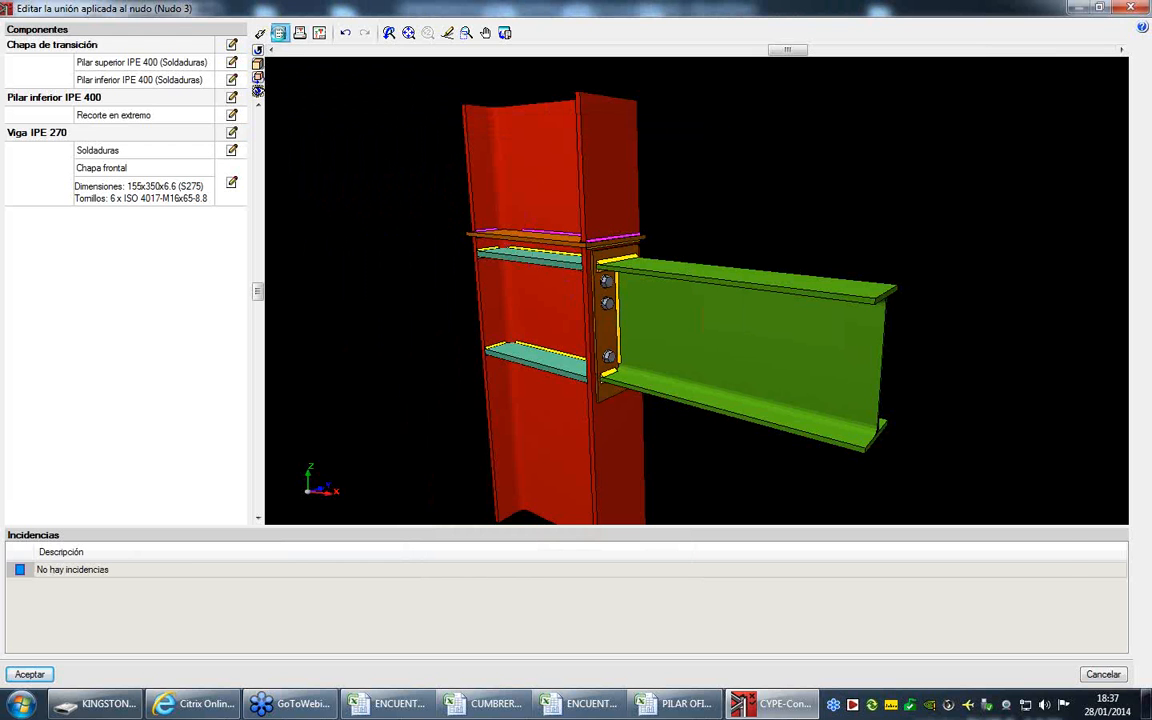
- Check the joint and examine the upper IPE 400 column's weld bead results, including the strength table
{"action": "left_click", "coordinate": [279, 33]}
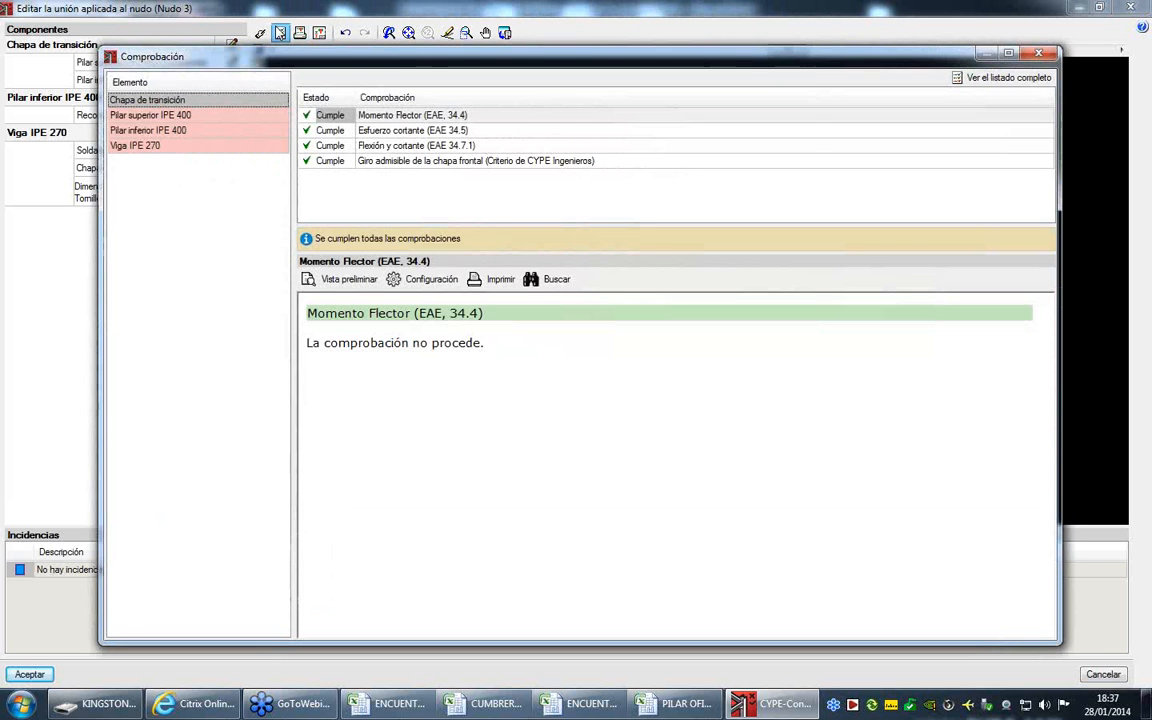
{"action": "left_click", "coordinate": [249, 116]}
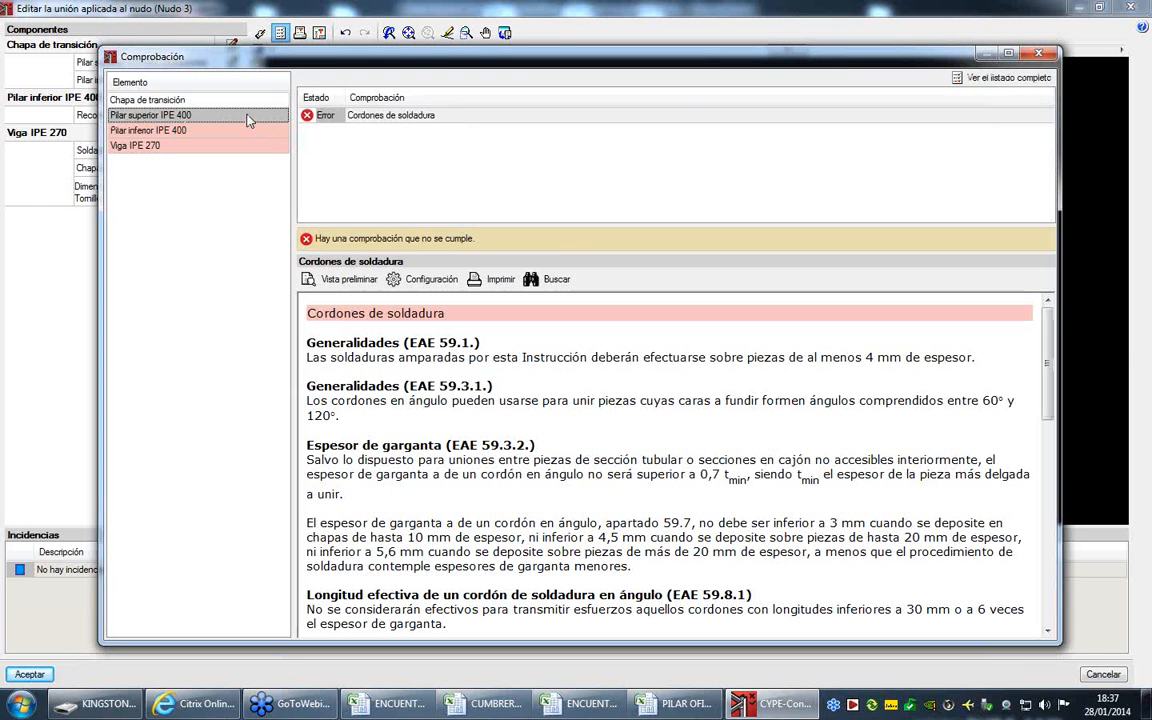
{"action": "left_click", "coordinate": [391, 116]}
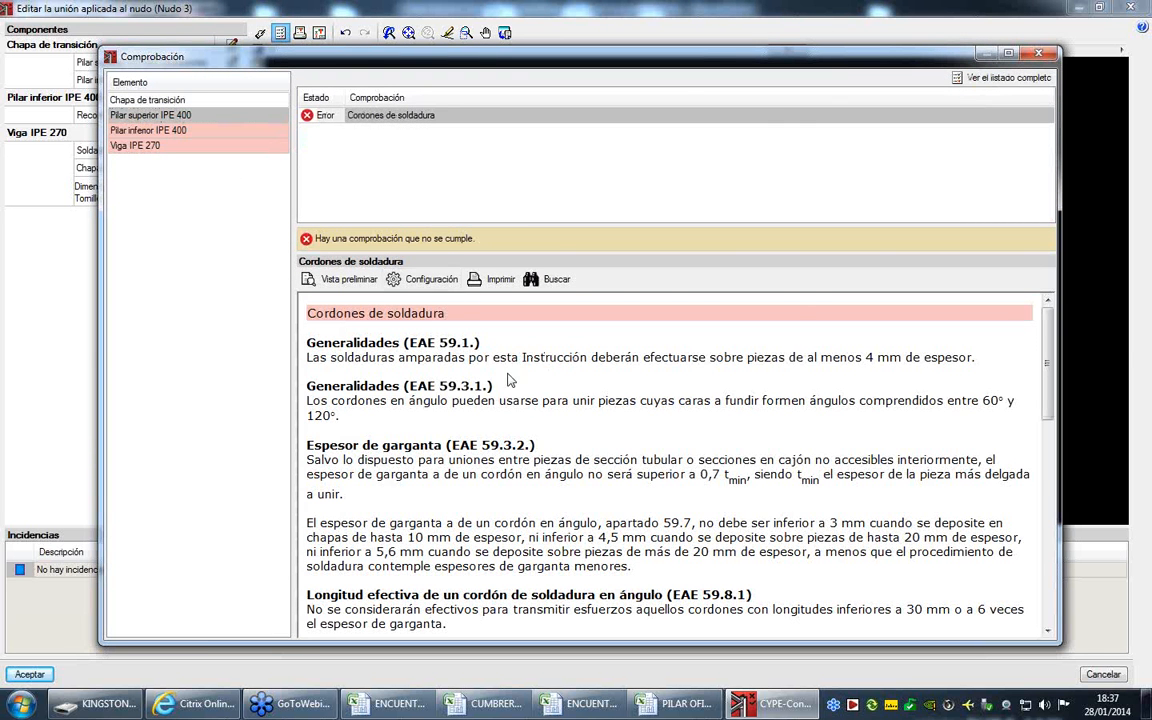
{"action": "scroll", "coordinate": [521, 398], "scroll_direction": "down", "scroll_amount": 5}
{"action": "scroll", "coordinate": [521, 398], "scroll_direction": "down", "scroll_amount": 9}
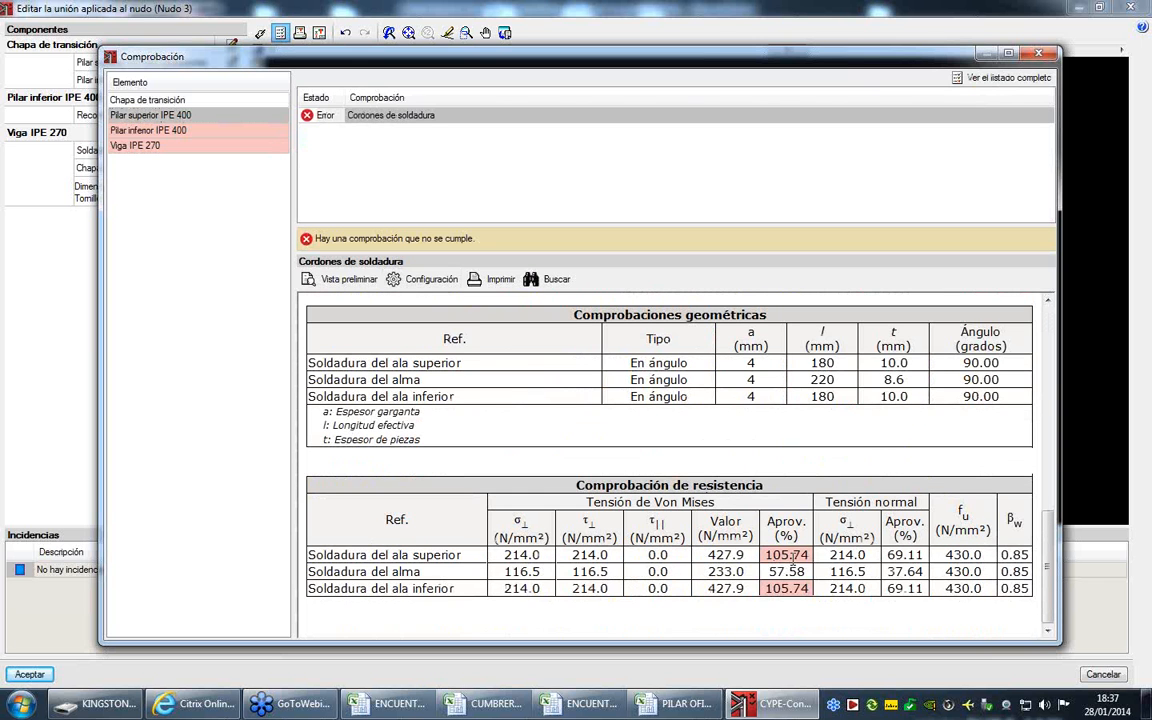
{"action": "left_click", "coordinate": [1043, 54]}
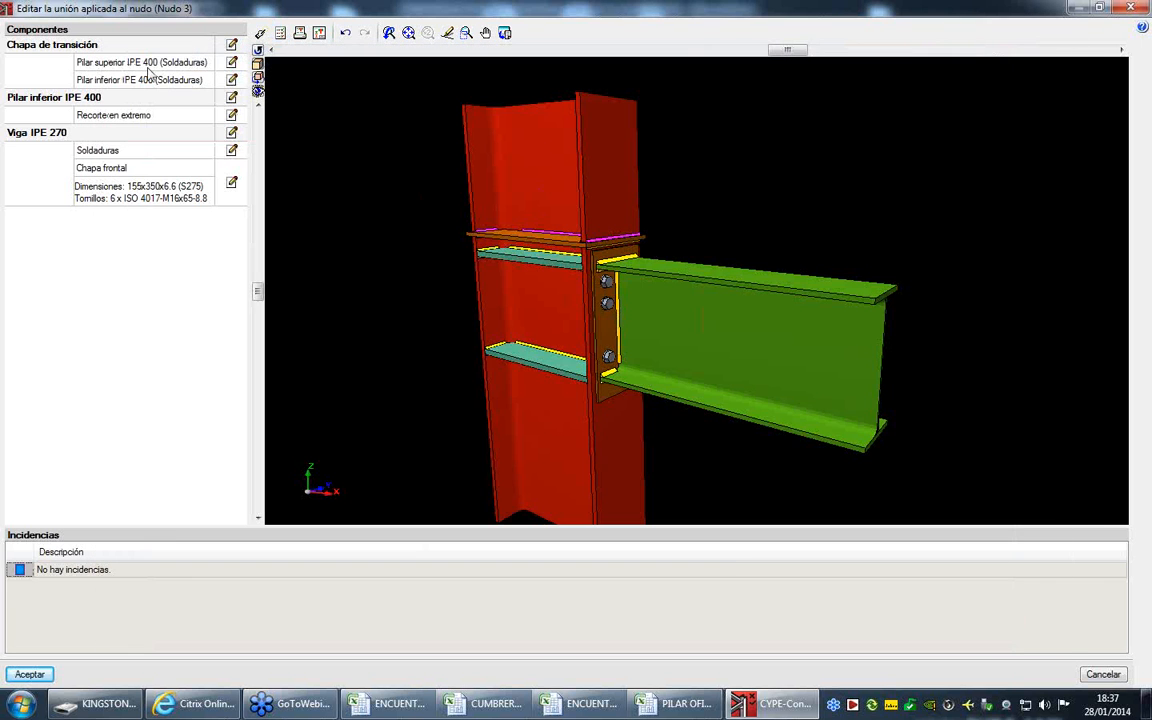
- Remove the web weld length limit for the upper IPE 400 column and change both flange weld throat thicknesses
{"action": "left_click", "coordinate": [231, 62]}
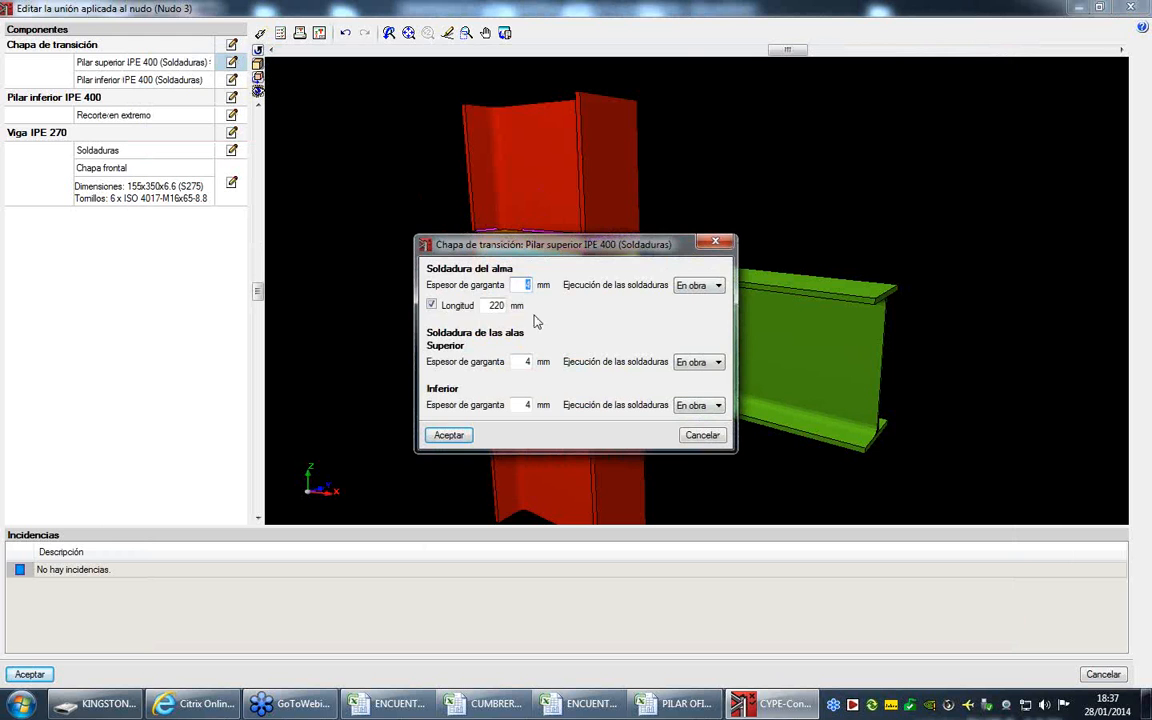
{"action": "left_click", "coordinate": [431, 305]}
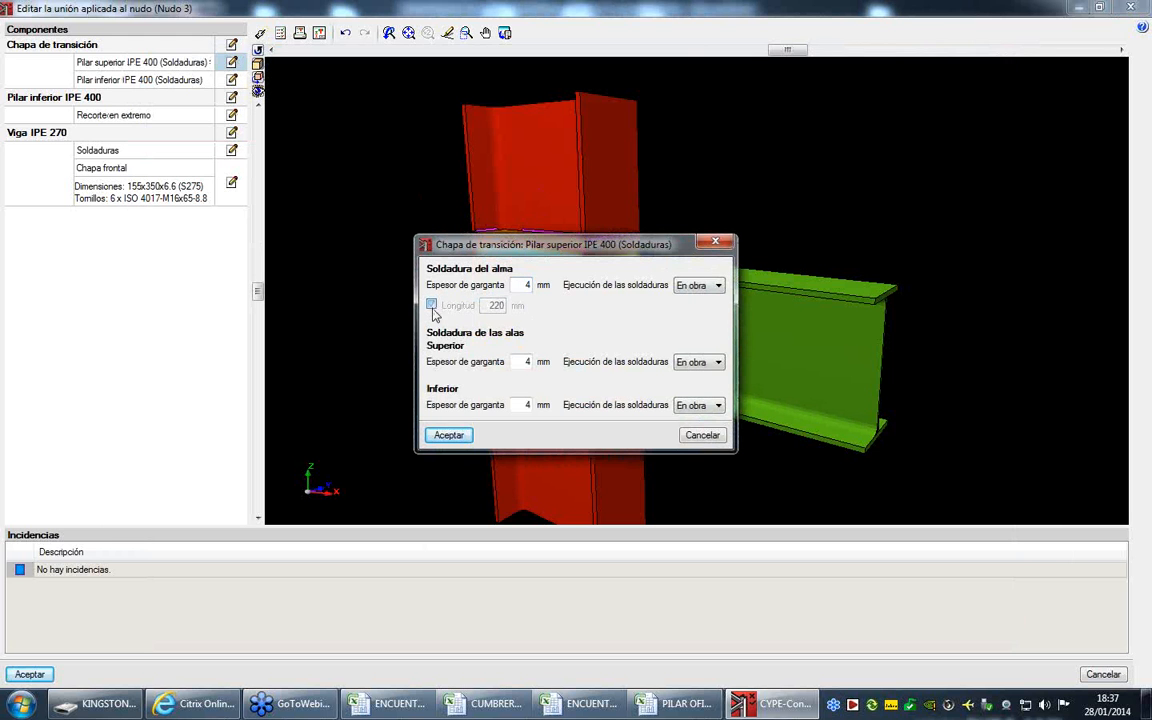
{"action": "left_click", "coordinate": [527, 361]}
{"action": "left_click", "coordinate": [528, 405]}
{"action": "key", "text": "Return"}
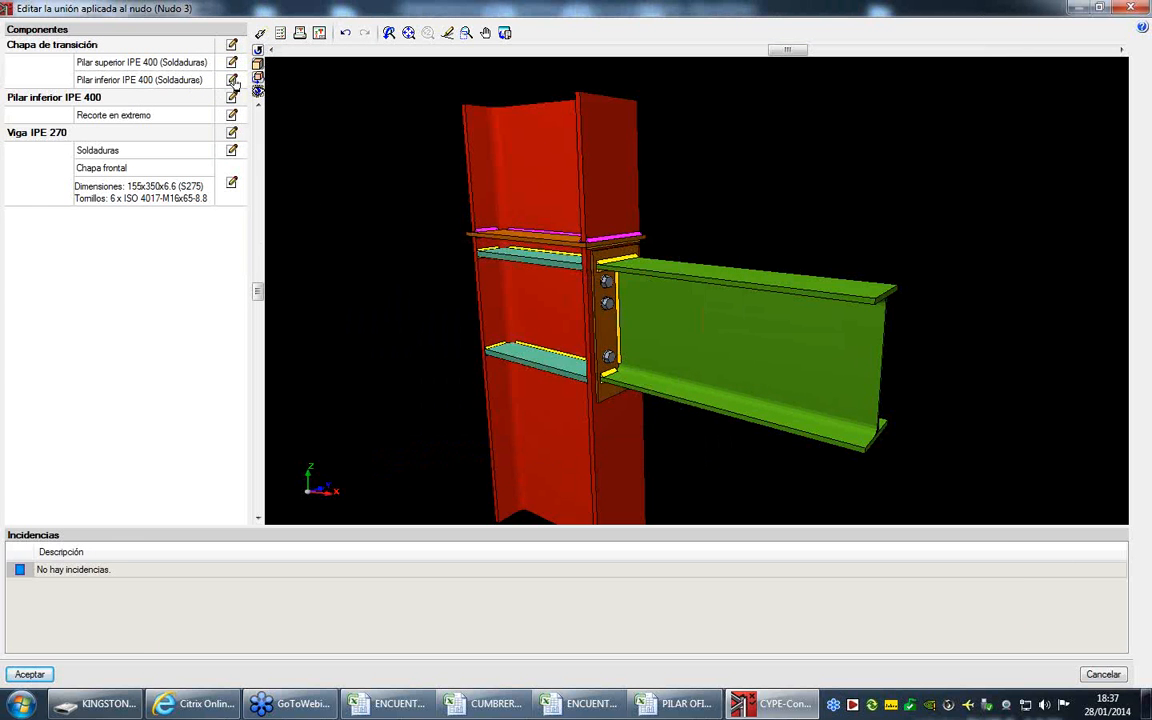
- Set the lower IPE 400 column's two flange weld throats to 6 mm and remove its web weld length limit
{"action": "left_click", "coordinate": [231, 79]}
{"action": "left_click", "coordinate": [530, 362]}
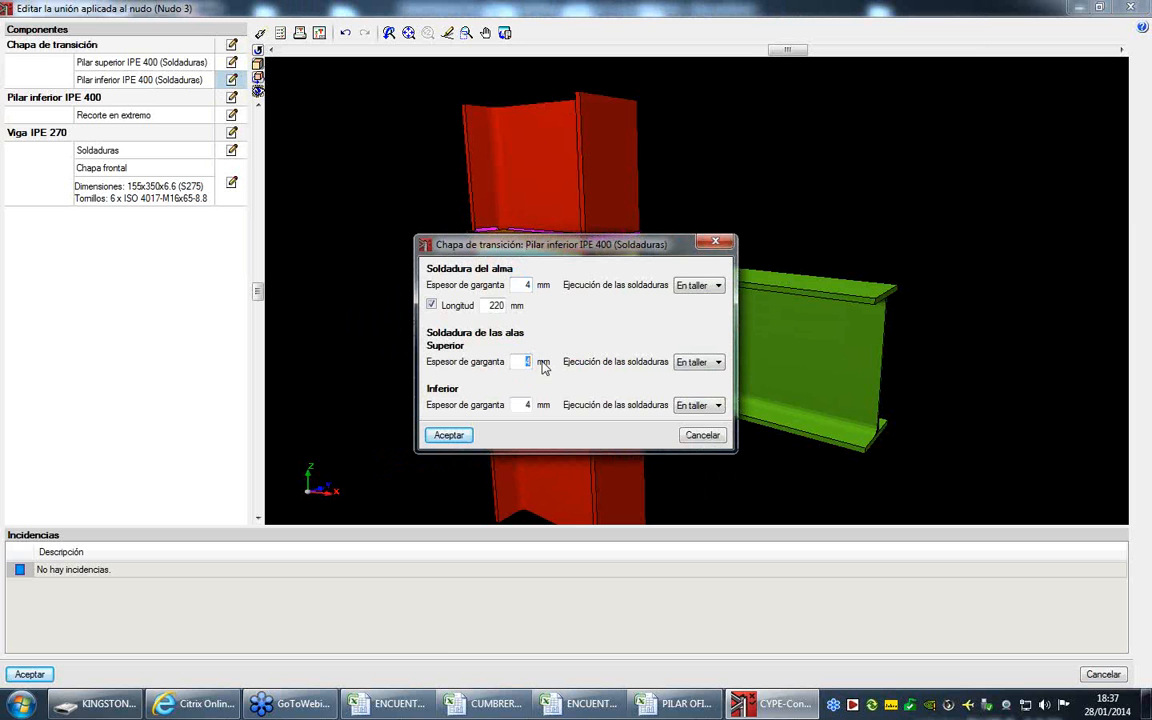
{"action": "type", "text": "8"}
{"action": "left_click", "coordinate": [526, 405]}
{"action": "type", "text": "6"}
{"action": "left_click", "coordinate": [431, 305]}
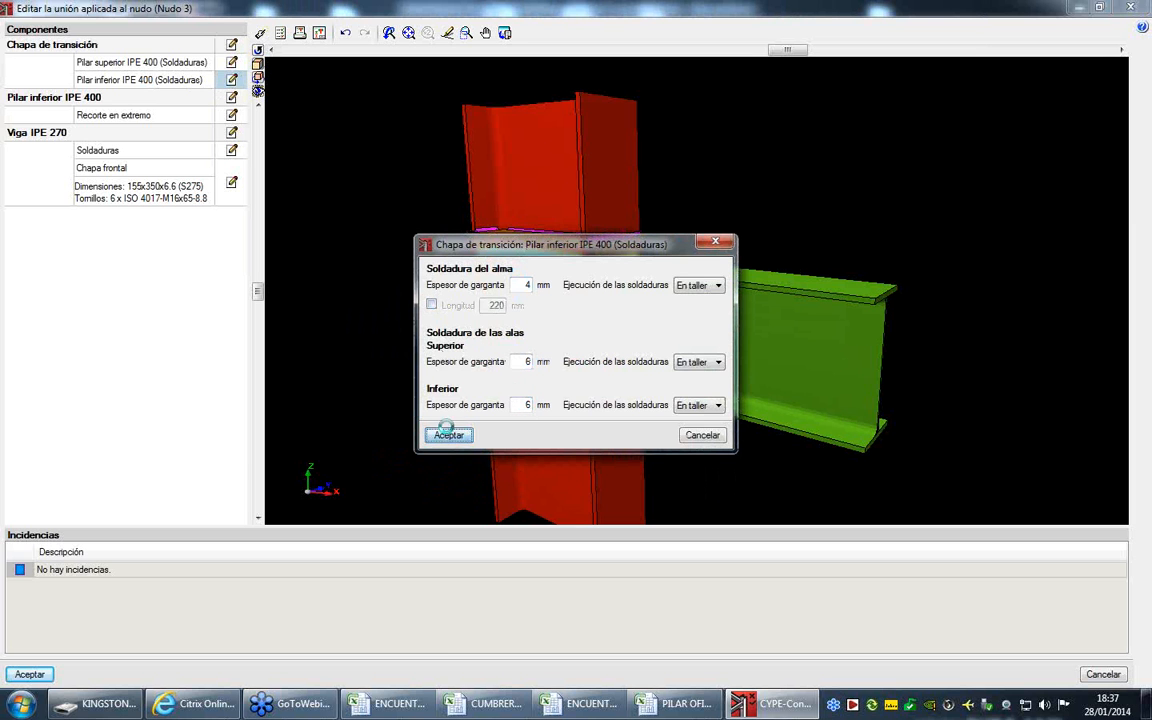
{"action": "left_click", "coordinate": [449, 435]}
- Check the joint and examine the geometric weld bead checks of the lower IPE 400 column
{"action": "left_click", "coordinate": [280, 34]}
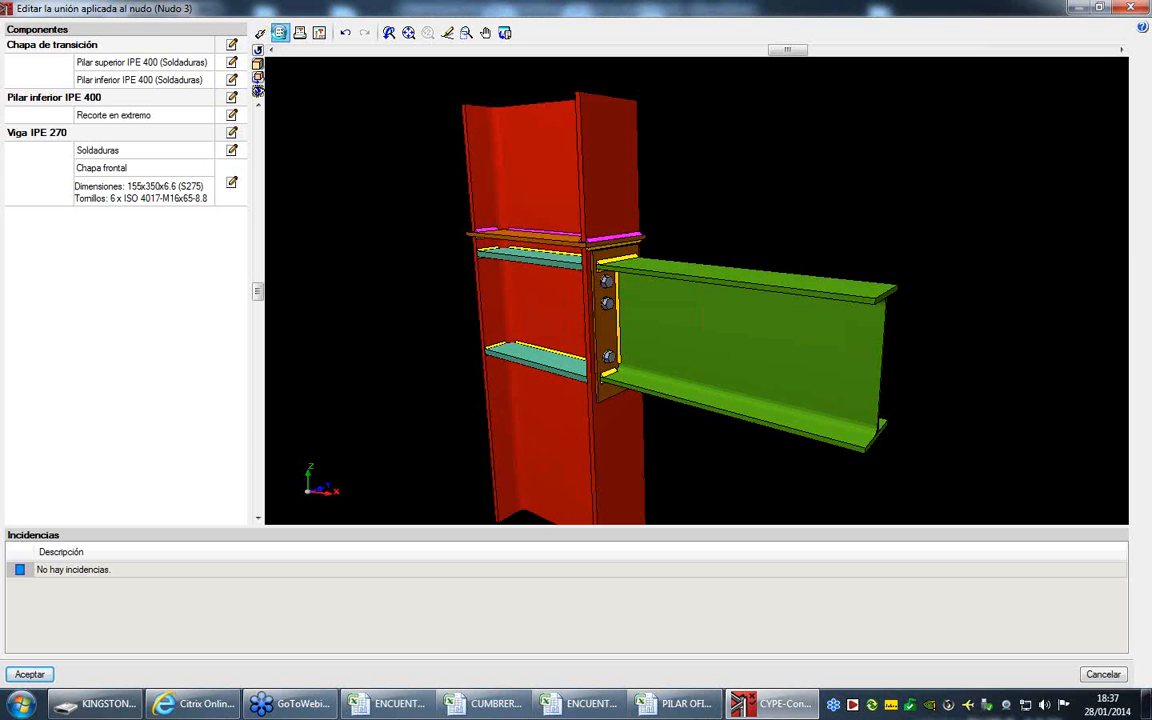
{"action": "left_click", "coordinate": [260, 33]}
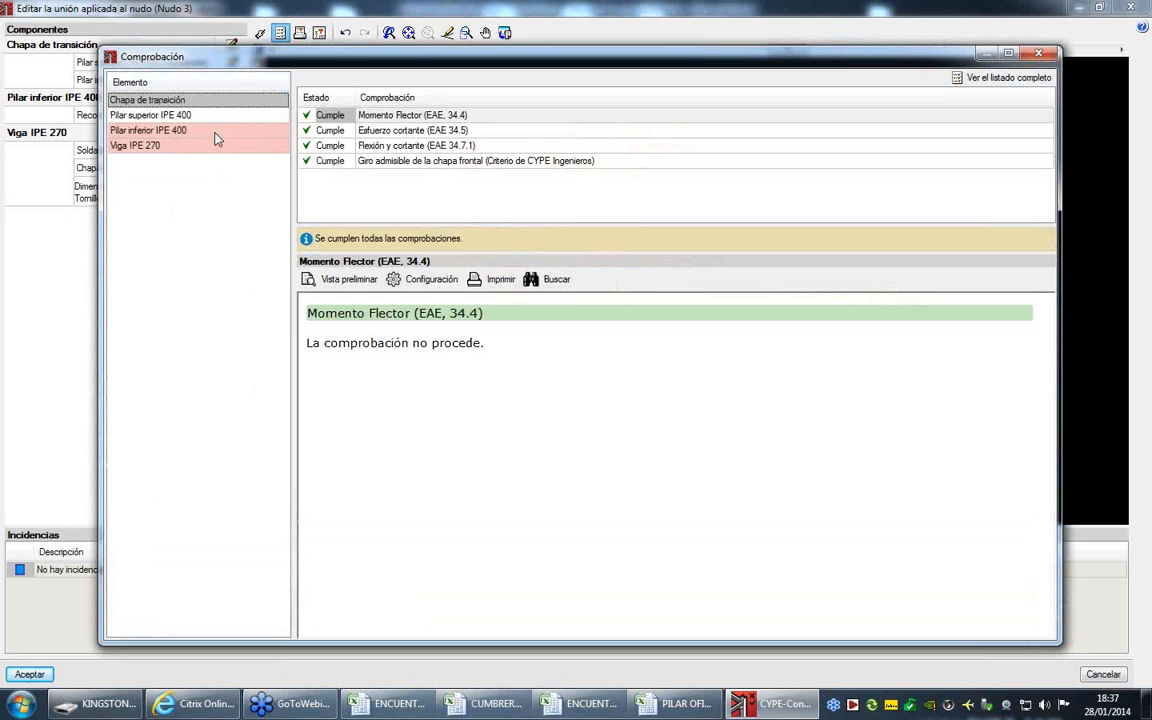
{"action": "left_click", "coordinate": [214, 133]}
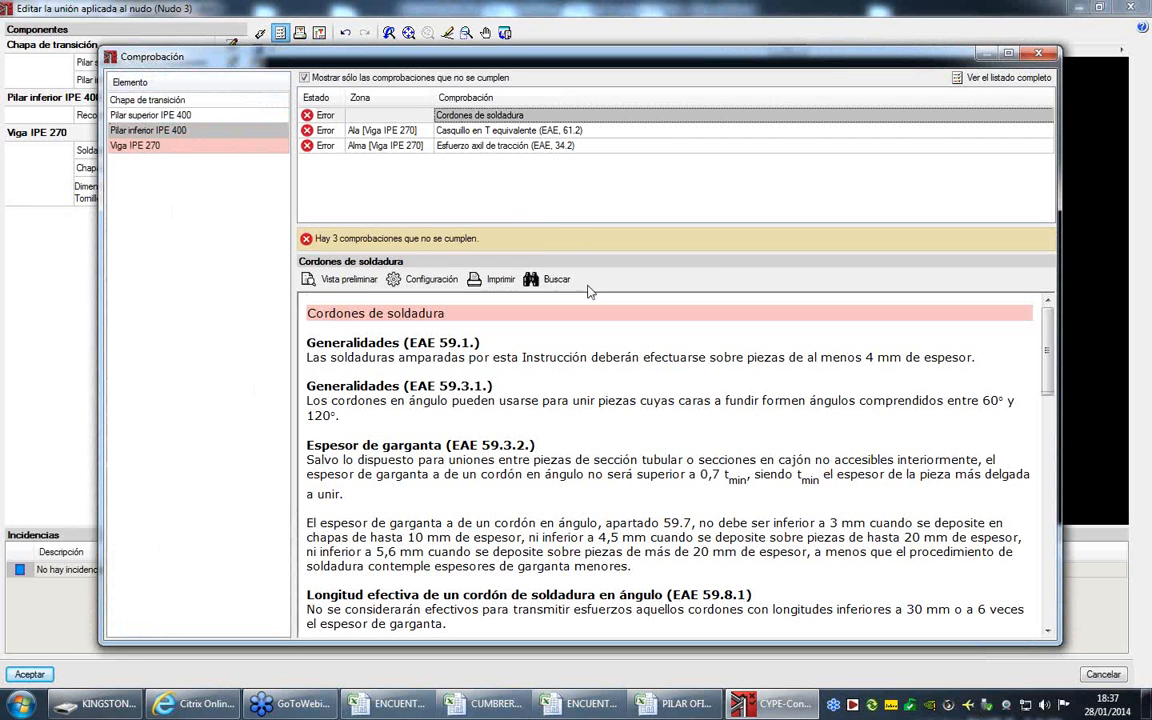
{"action": "scroll", "coordinate": [605, 332], "scroll_direction": "down", "scroll_amount": 10}
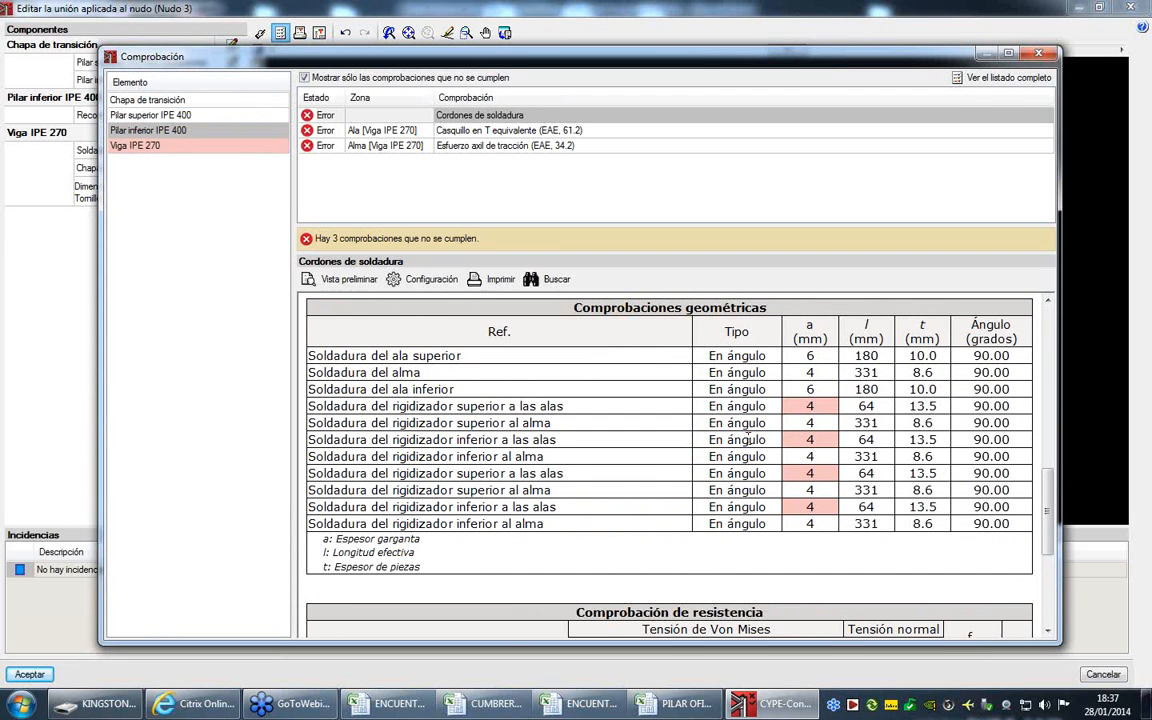
{"action": "left_click", "coordinate": [1038, 55]}
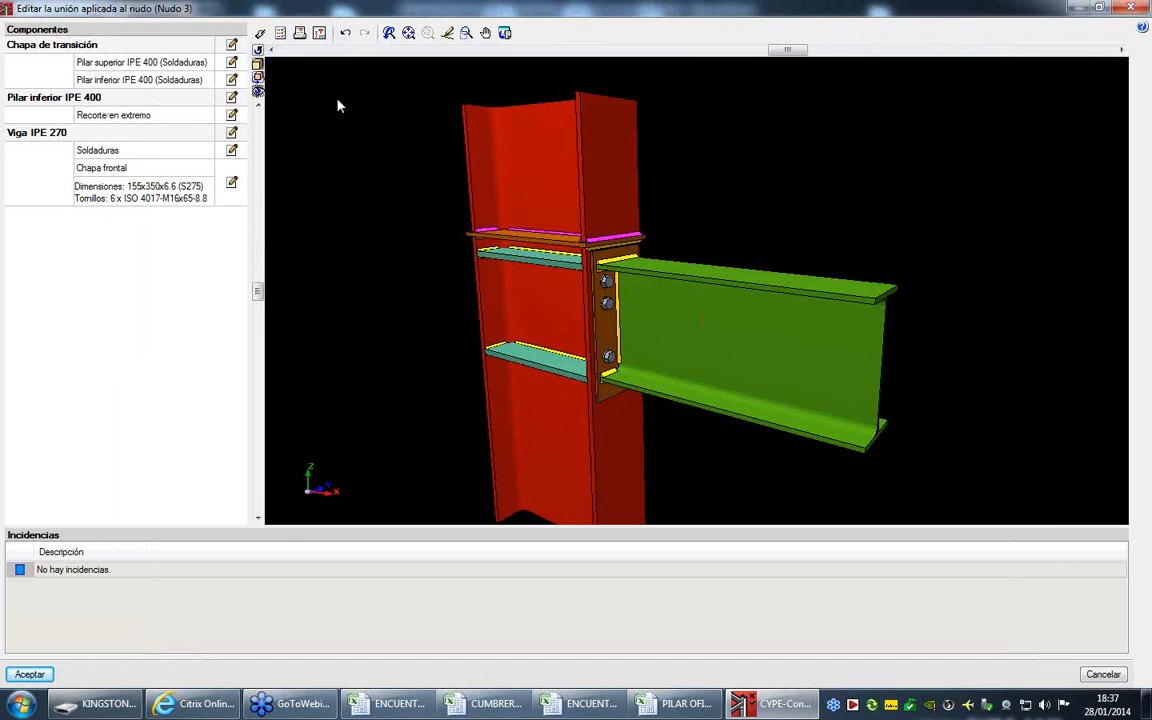
- Increase the throat thickness of the welds joining the stiffeners to the lower IPE 400 column's flanges
{"action": "left_click", "coordinate": [231, 97]}
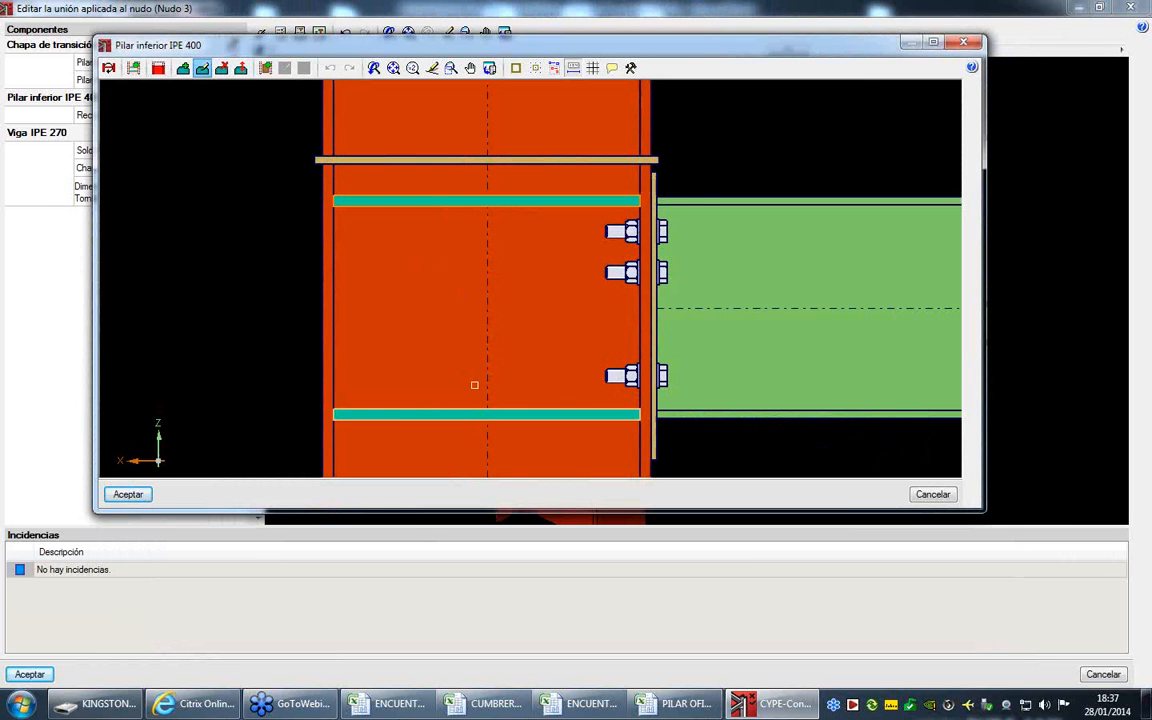
{"action": "left_click", "coordinate": [518, 201]}
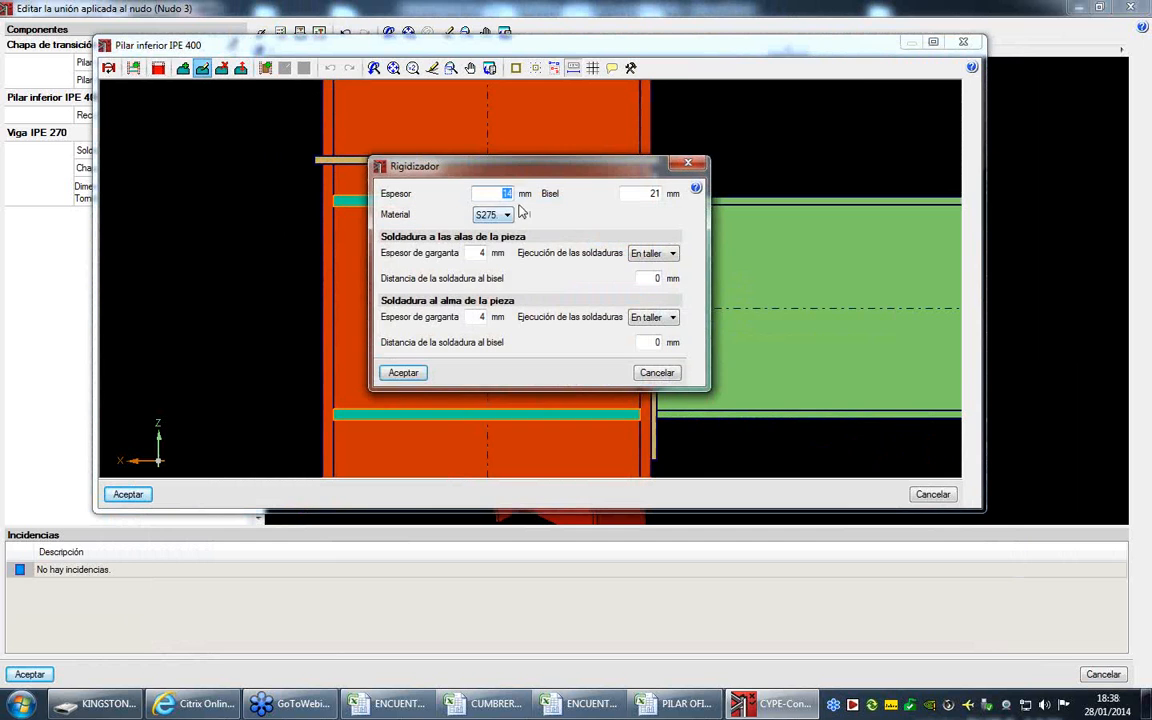
{"action": "left_click", "coordinate": [477, 252]}
{"action": "left_click", "coordinate": [403, 372]}
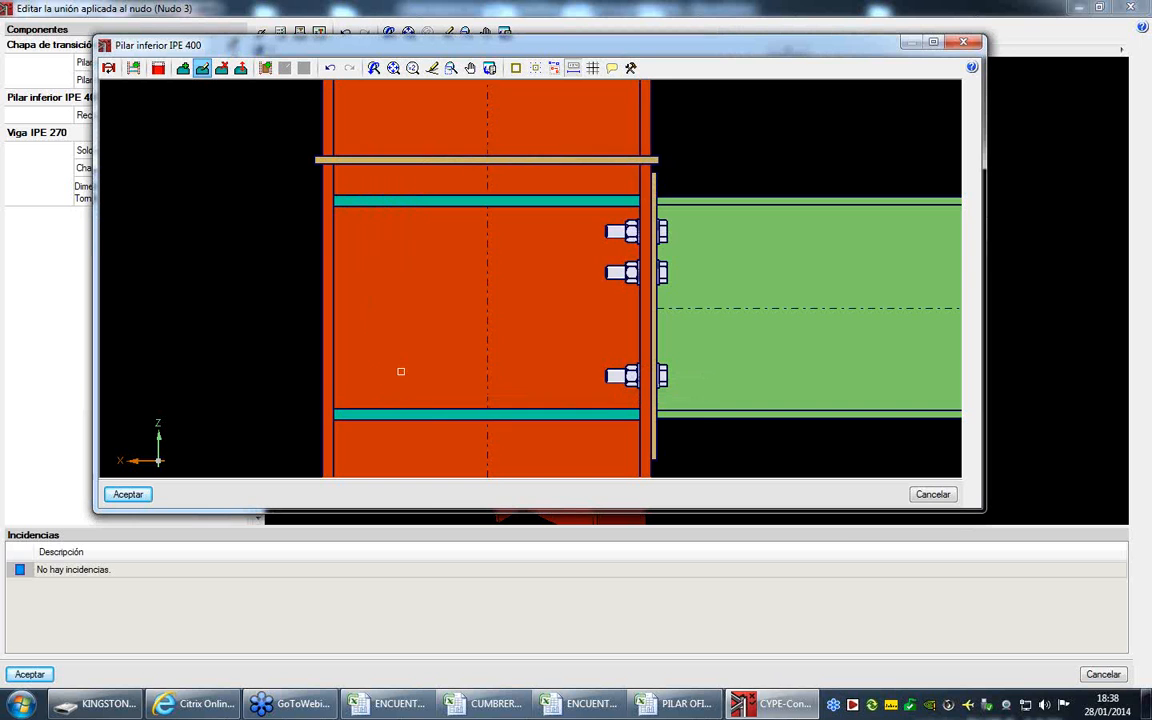
{"action": "left_click", "coordinate": [146, 494]}
- Recheck the joint and review the lower column's equivalent T-stub and axial tension checks
{"action": "left_click", "coordinate": [281, 33]}
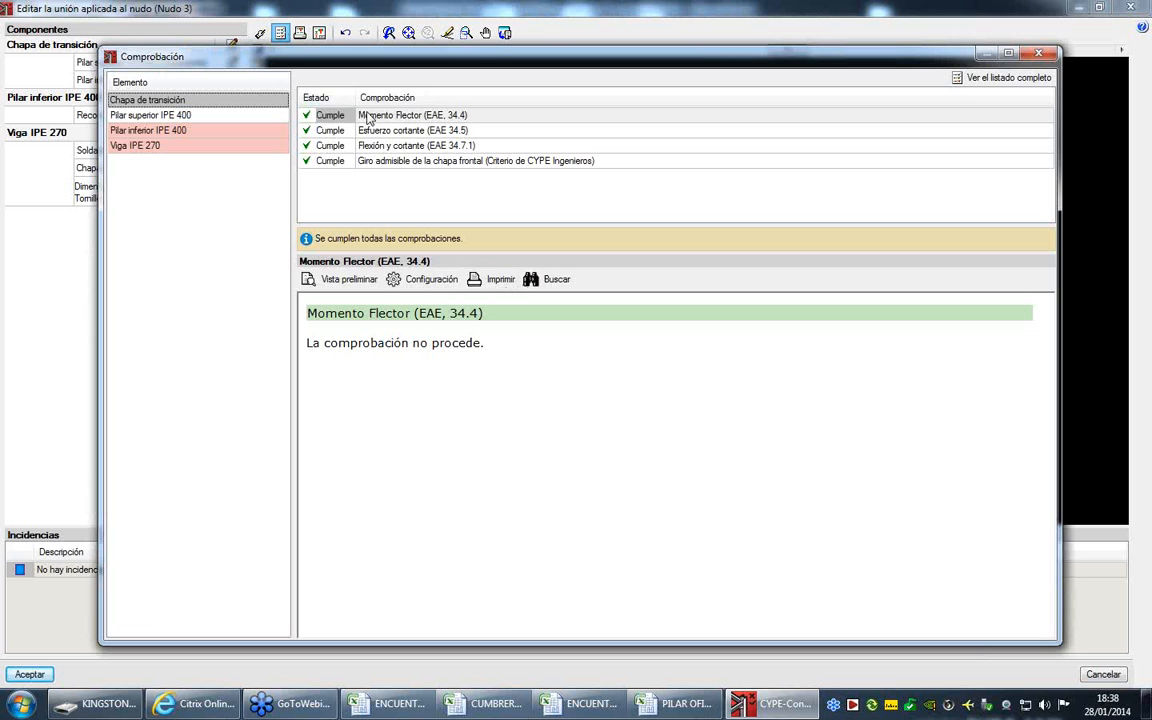
{"action": "left_click", "coordinate": [215, 130]}
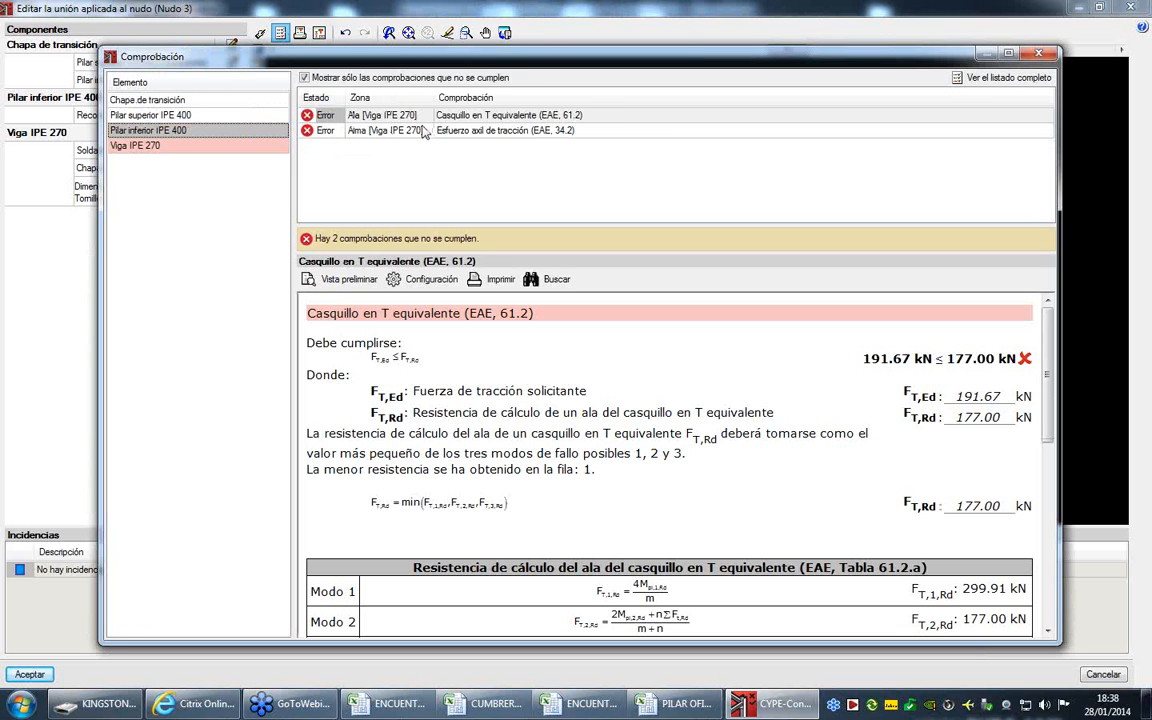
{"action": "left_click", "coordinate": [466, 134]}
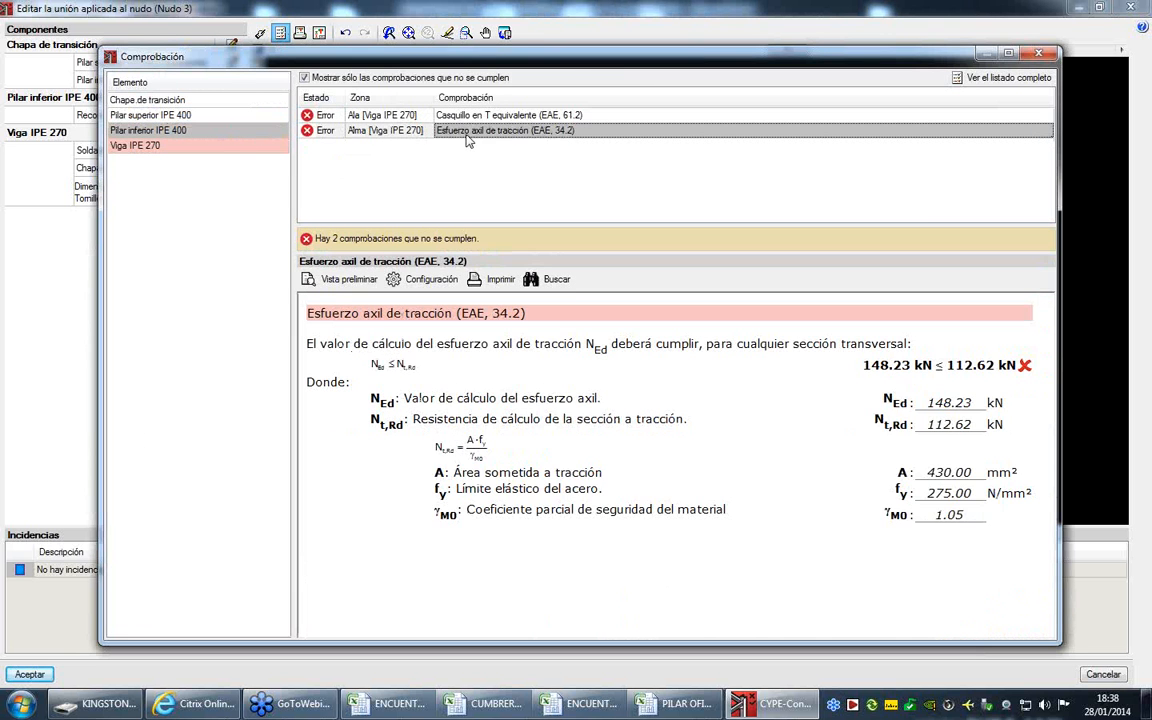
{"action": "left_click", "coordinate": [463, 116]}
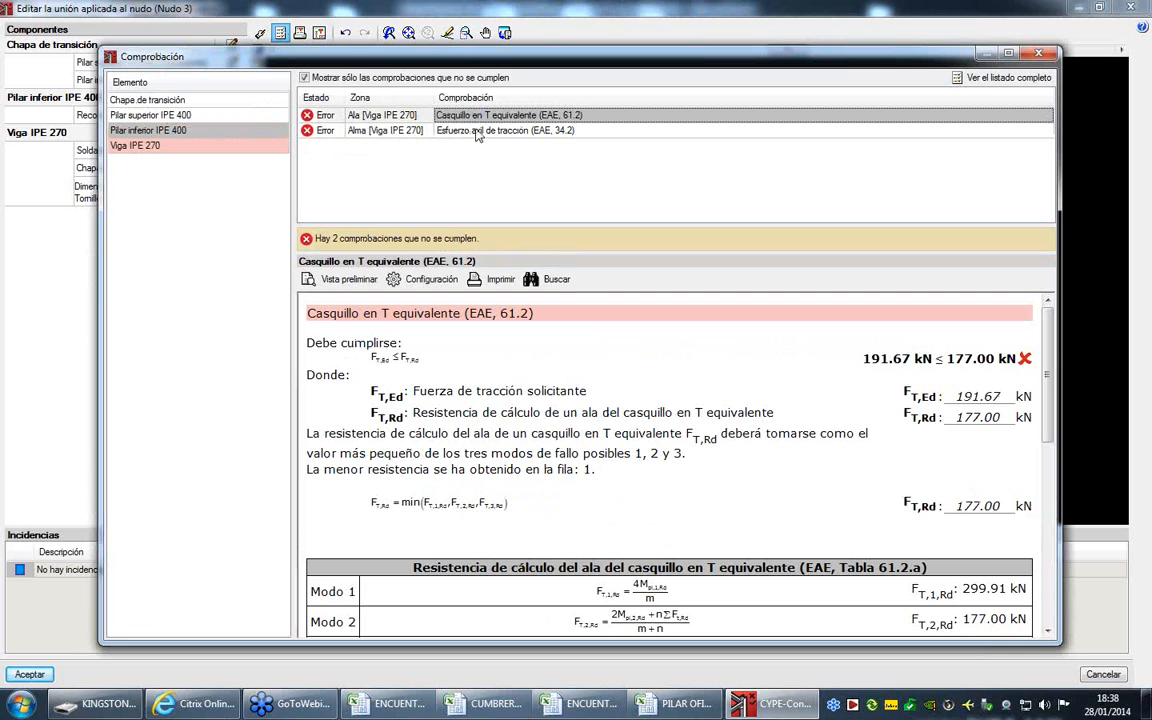
{"action": "left_click", "coordinate": [1036, 54]}
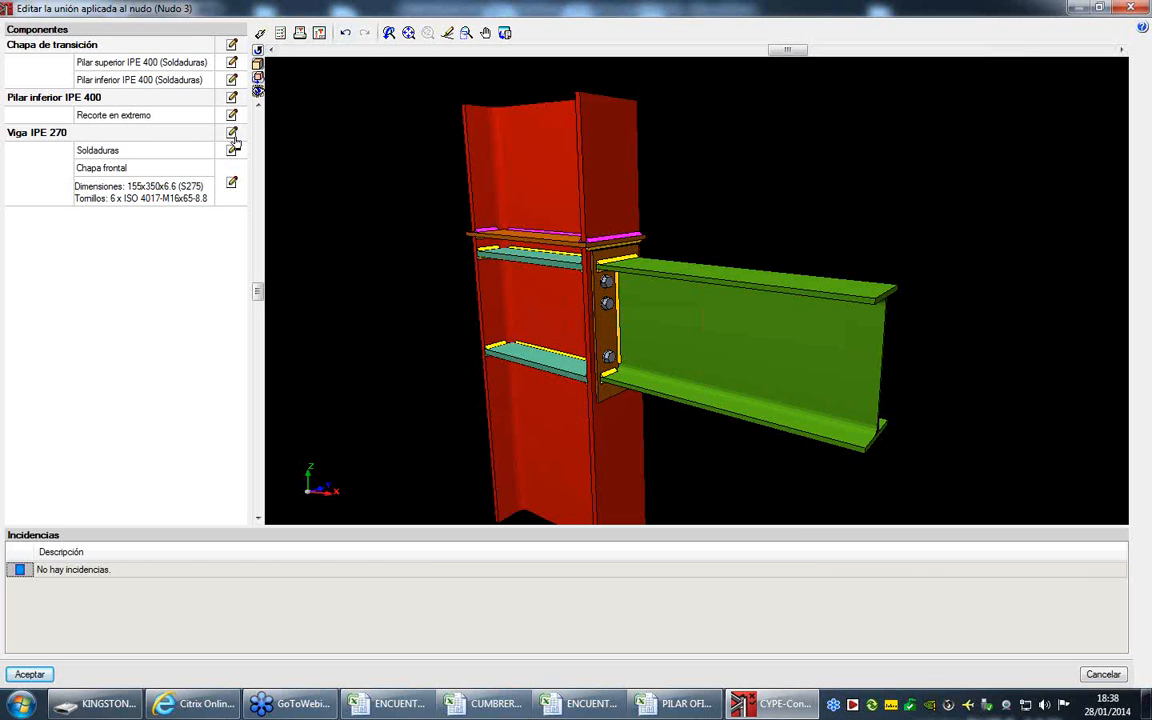
- Set the IPE 270 beam's front plate thickness to 14 mm and accept the beam connection
{"action": "left_click", "coordinate": [233, 133]}
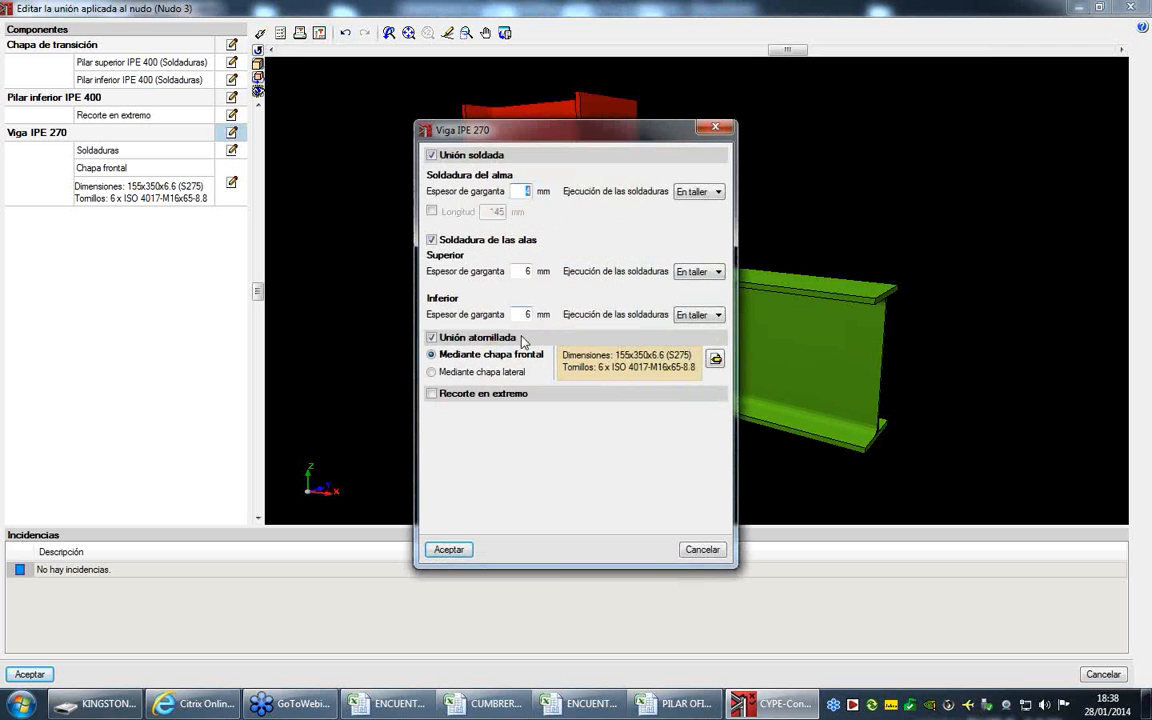
{"action": "left_click", "coordinate": [716, 359]}
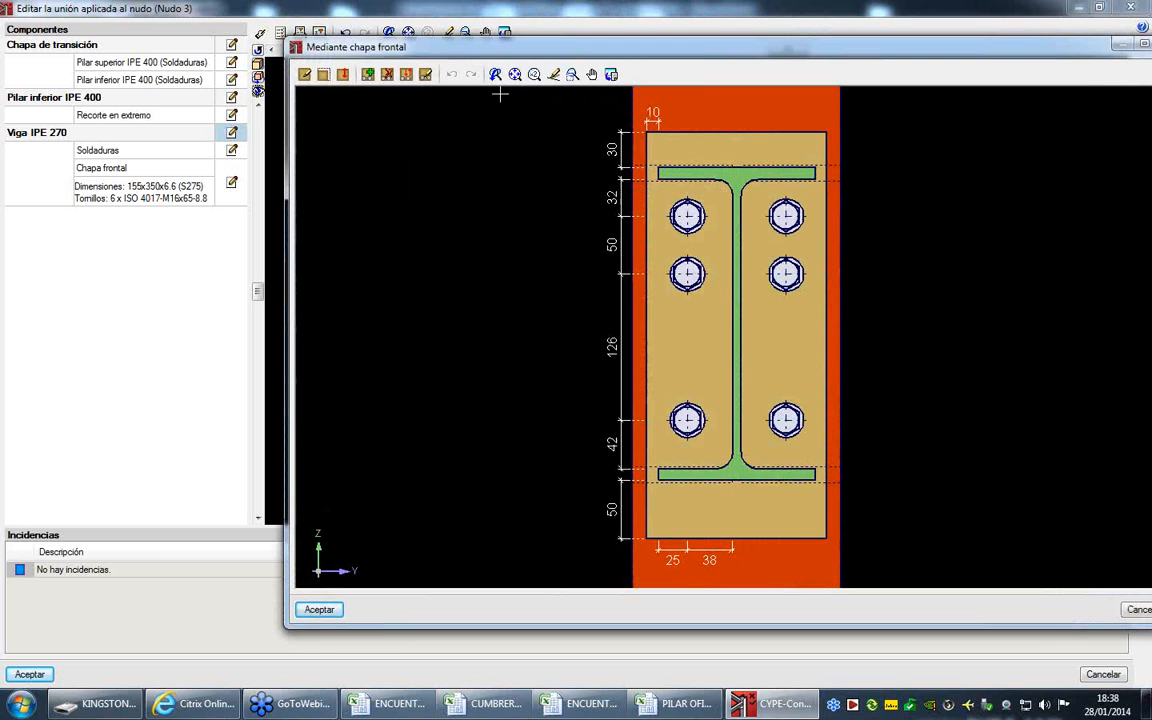
{"action": "left_click", "coordinate": [304, 75]}
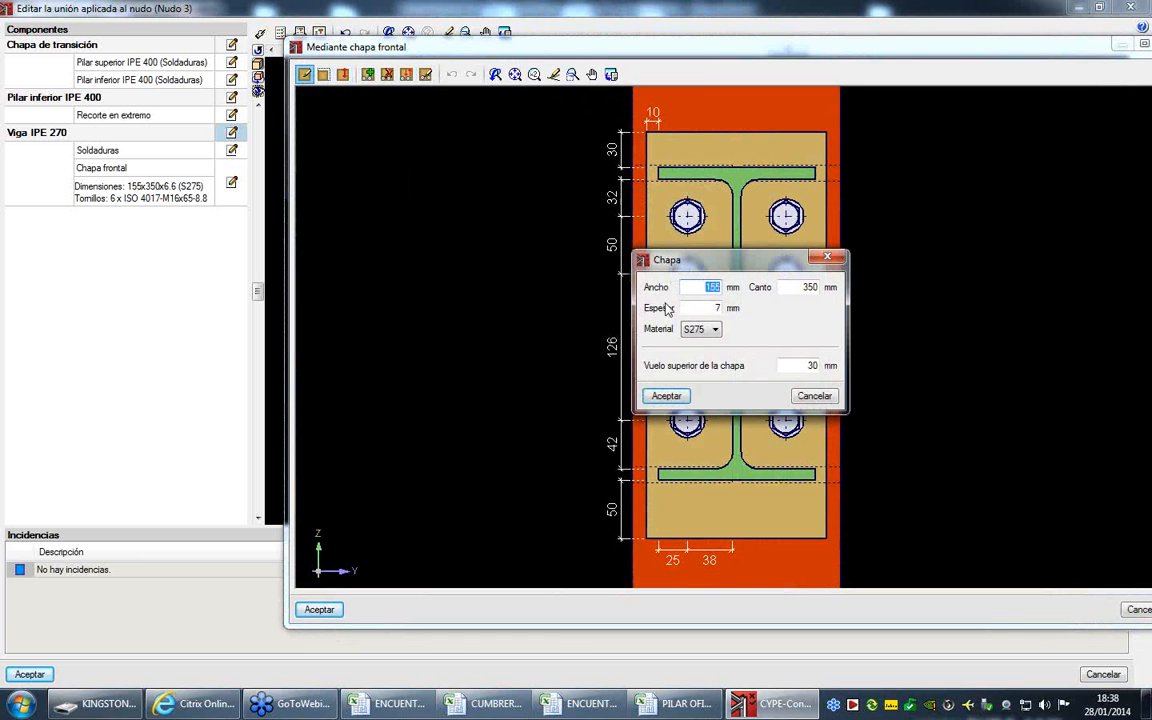
{"action": "left_click_drag", "start_coordinate": [714, 308], "coordinate": [732, 311]}
{"action": "type", "text": "14"}
{"action": "left_click", "coordinate": [666, 396]}
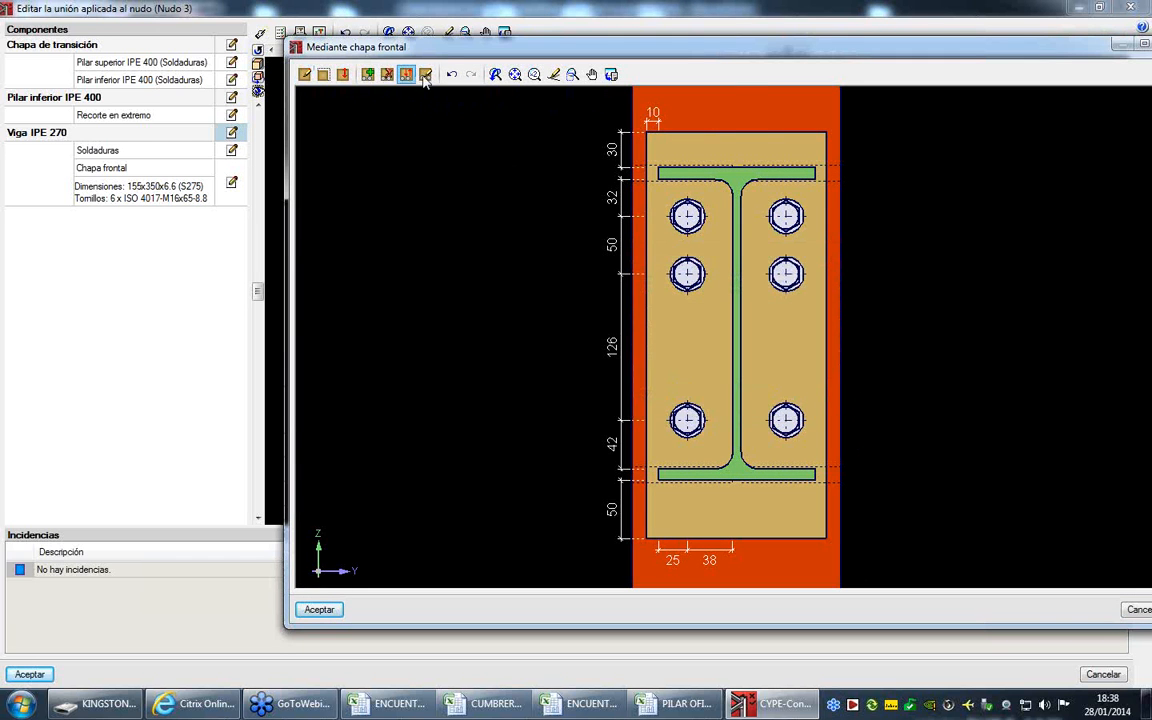
{"action": "left_click", "coordinate": [321, 610]}
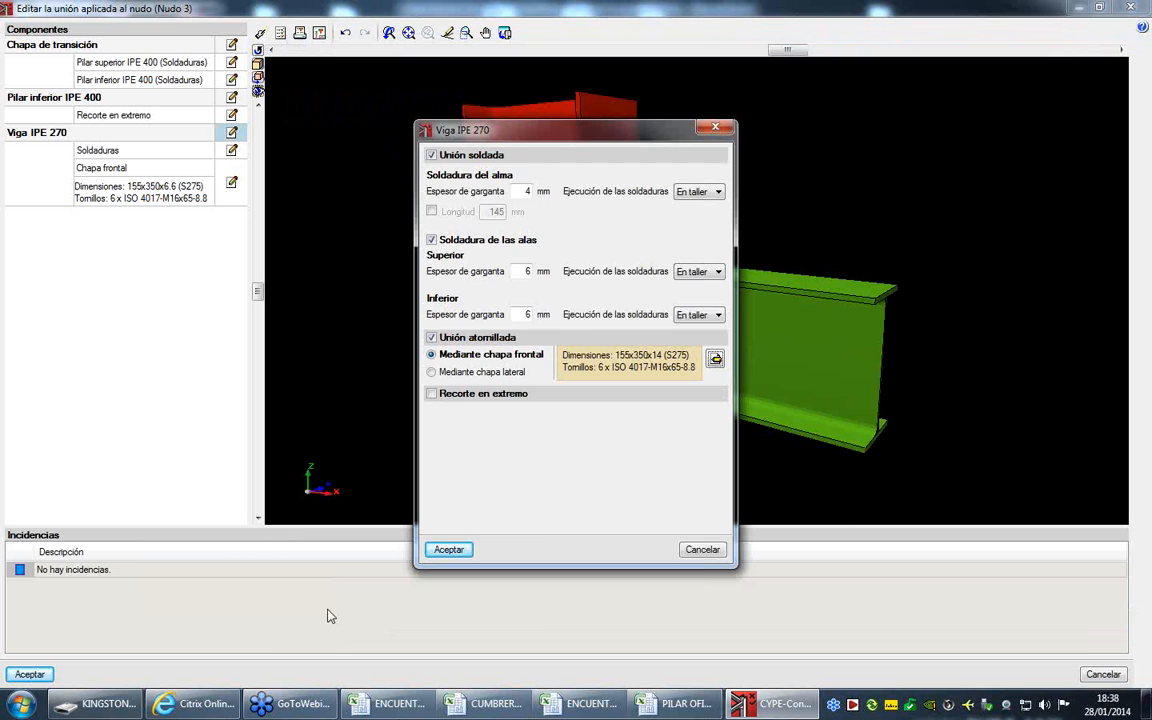
{"action": "left_click", "coordinate": [449, 549]}
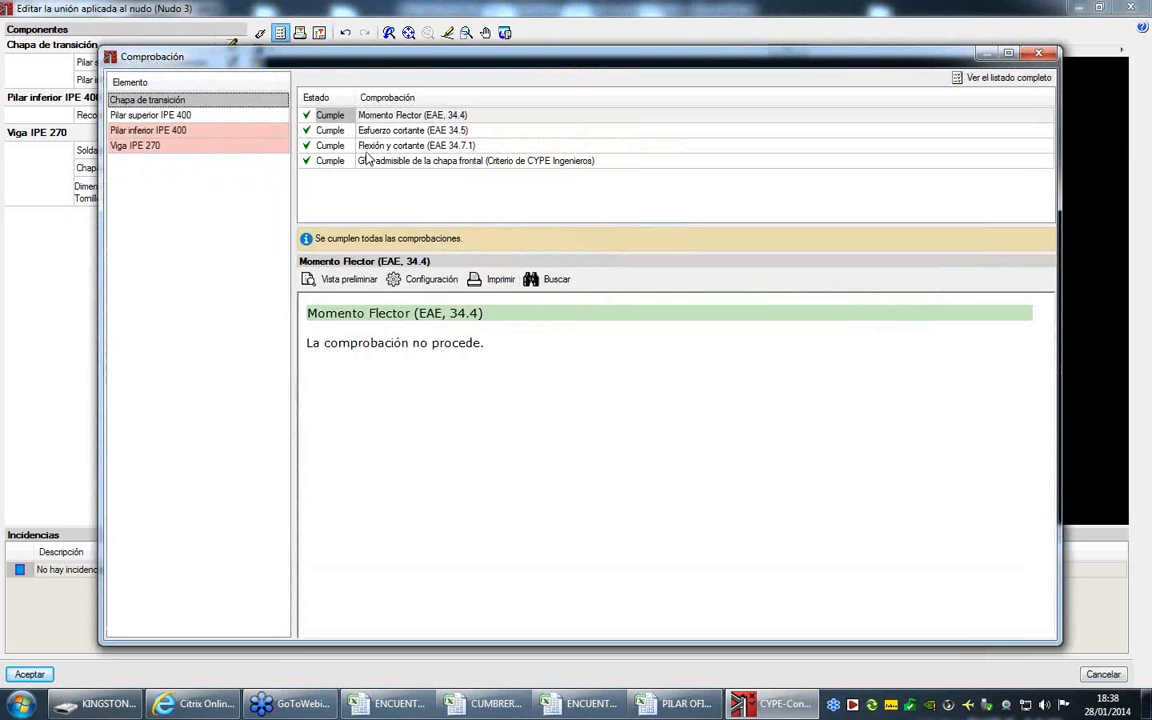
- Compare the lower column's T-stub and axial tension checks after thickening the front plate
{"action": "left_click", "coordinate": [266, 132]}
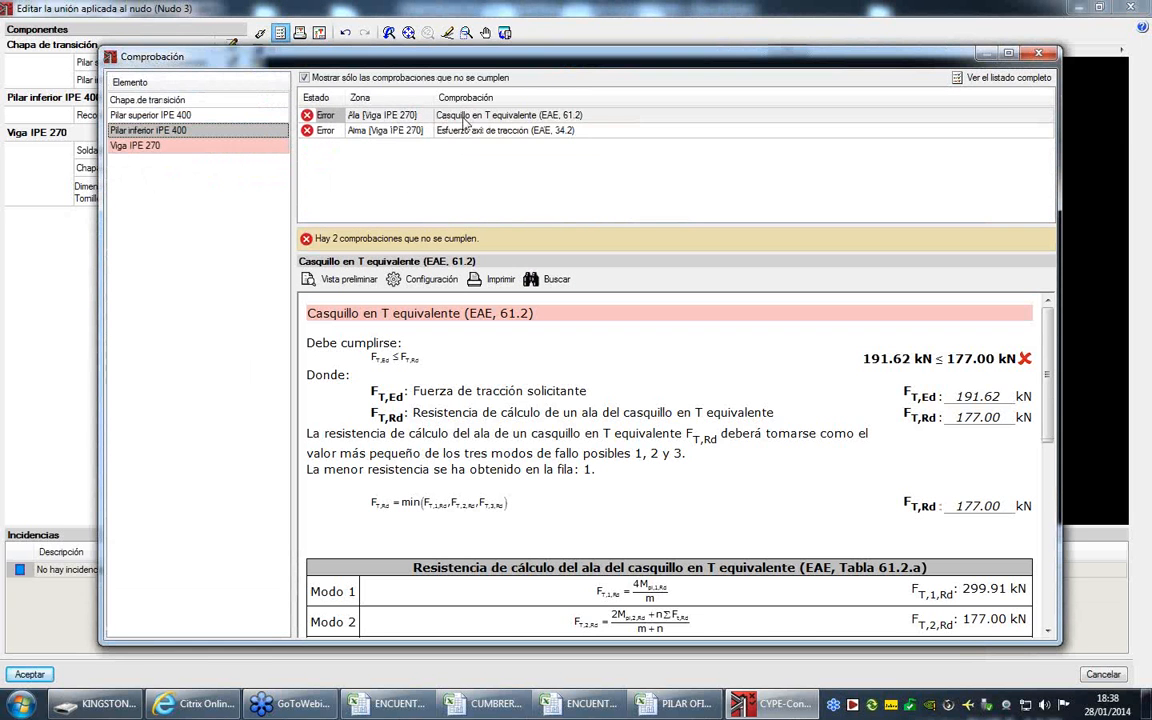
{"action": "left_click", "coordinate": [465, 118]}
{"action": "left_click", "coordinate": [496, 132]}
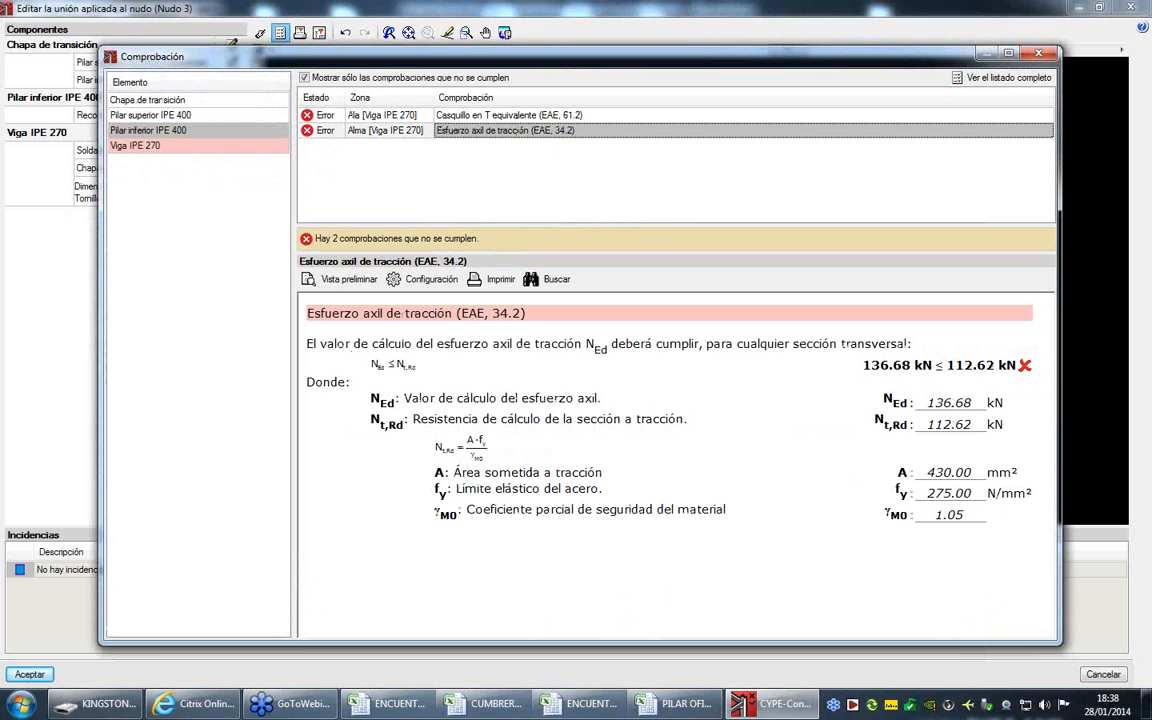
{"action": "left_click", "coordinate": [1043, 54]}
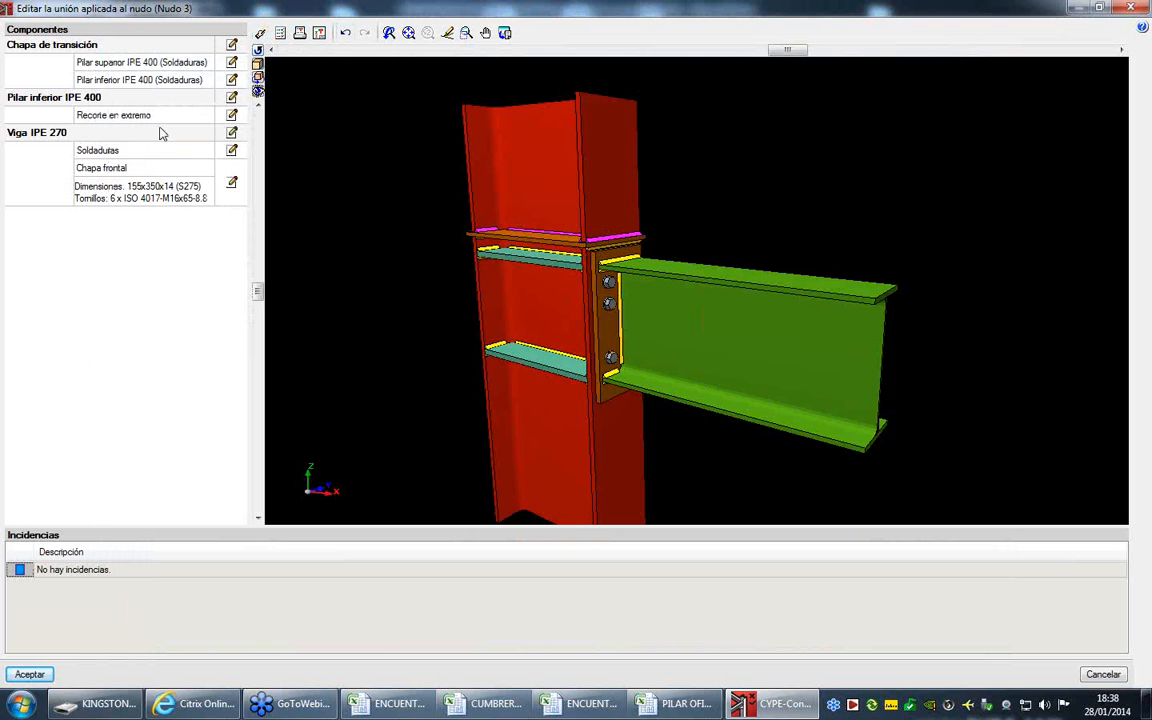
- Set the depth of the IPE 270 front plate to 370 mm
{"action": "left_click", "coordinate": [231, 182]}
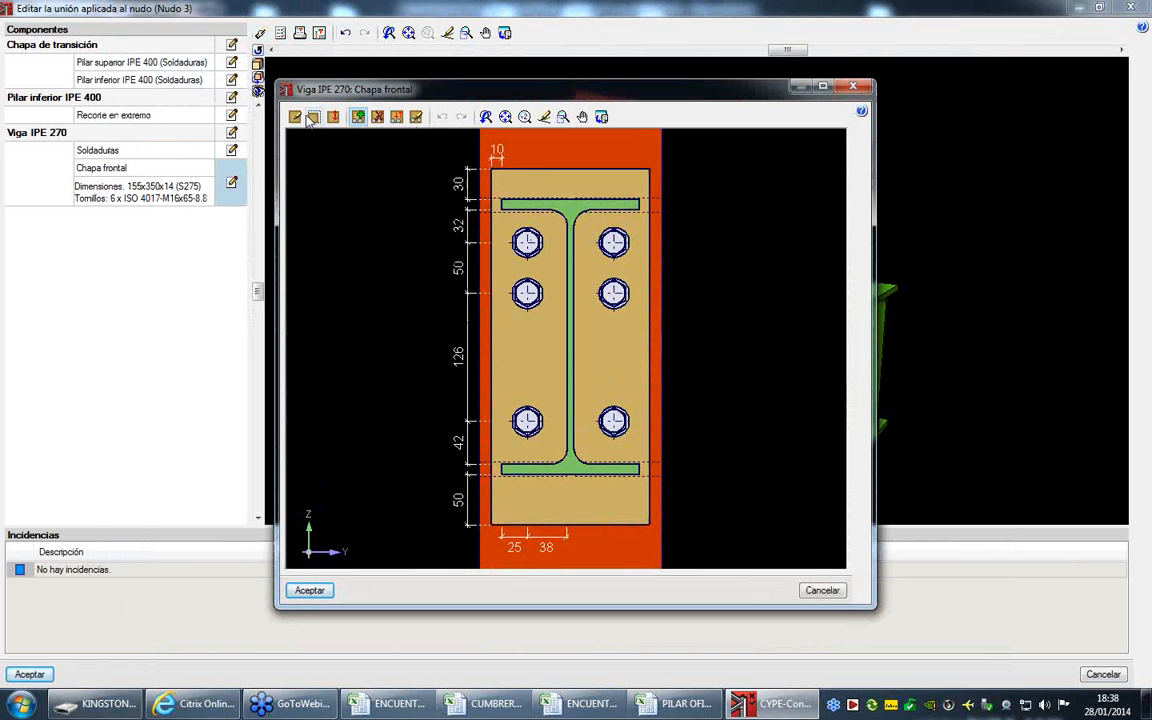
{"action": "left_click", "coordinate": [295, 118]}
{"action": "double_click", "coordinate": [652, 299]}
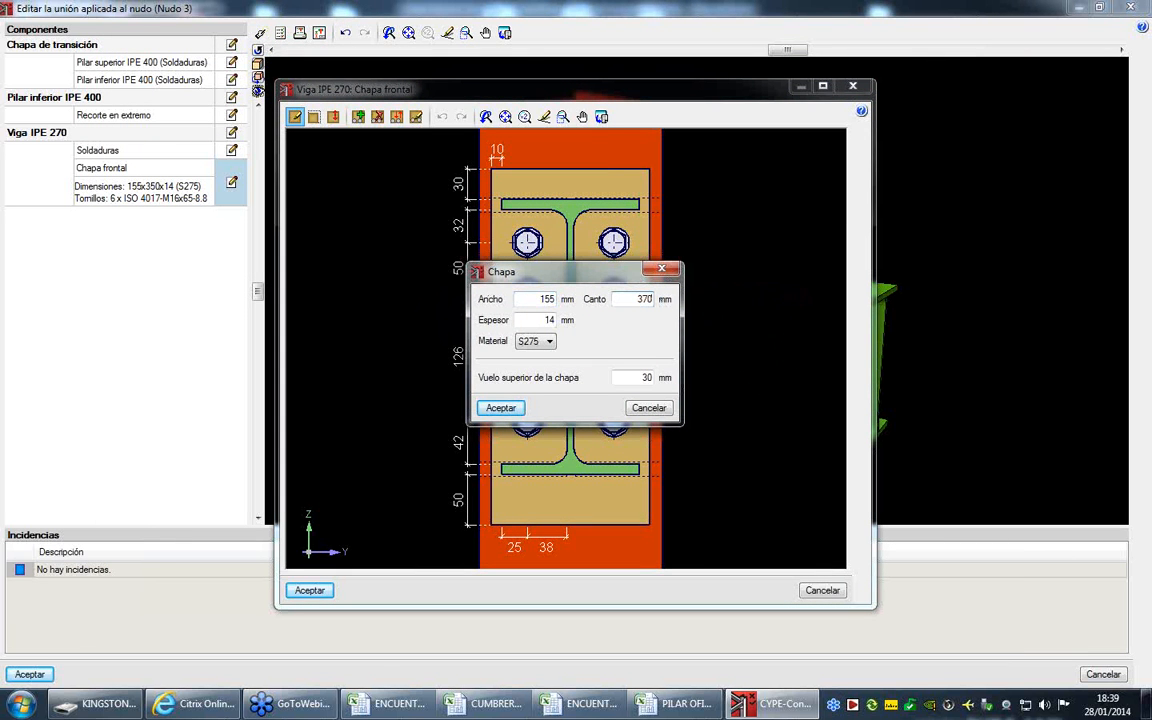
{"action": "left_click", "coordinate": [502, 408]}
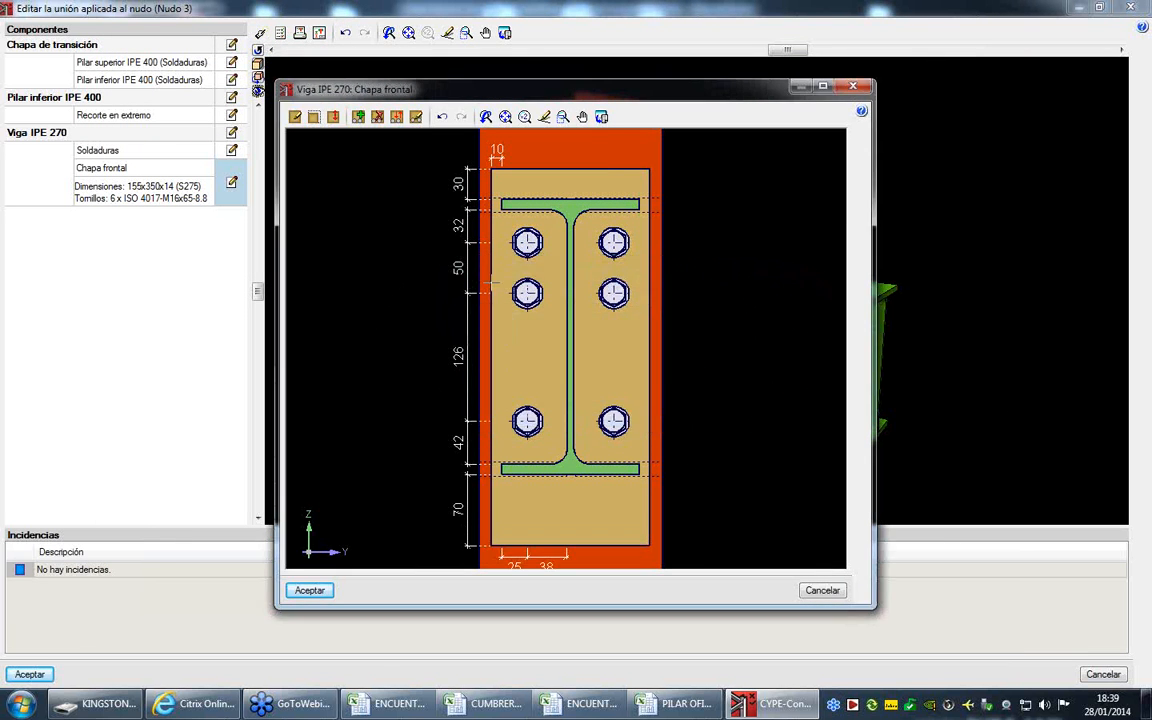
- Shift the front plate upward so it overhangs the beam's upper flange by 50 mm
{"action": "left_click", "coordinate": [333, 116]}
{"action": "left_click", "coordinate": [575, 172]}
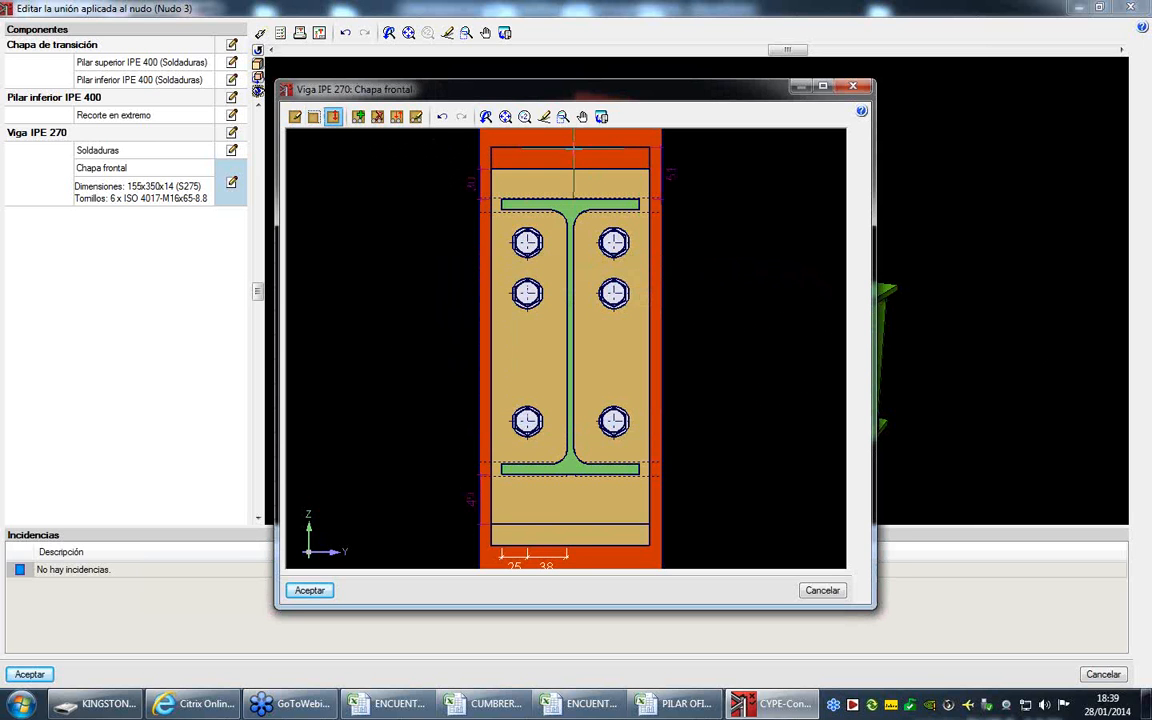
{"action": "left_click", "coordinate": [574, 150]}
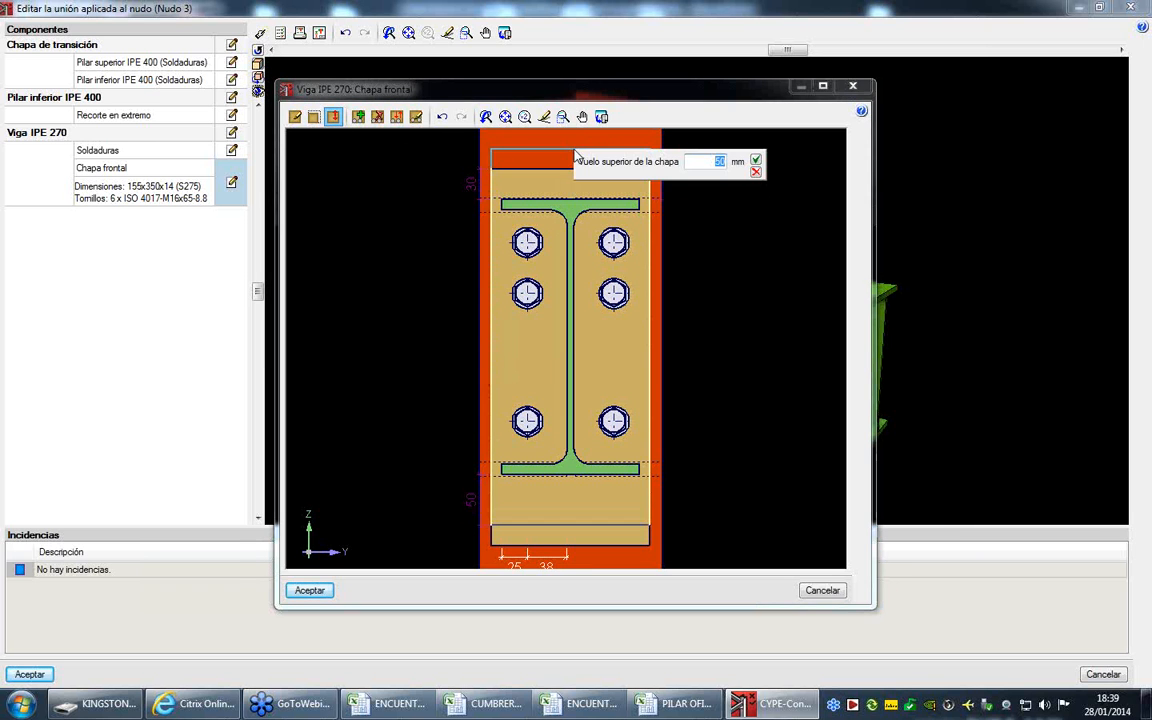
{"action": "type", "text": "10"}
{"action": "key", "text": "Return"}
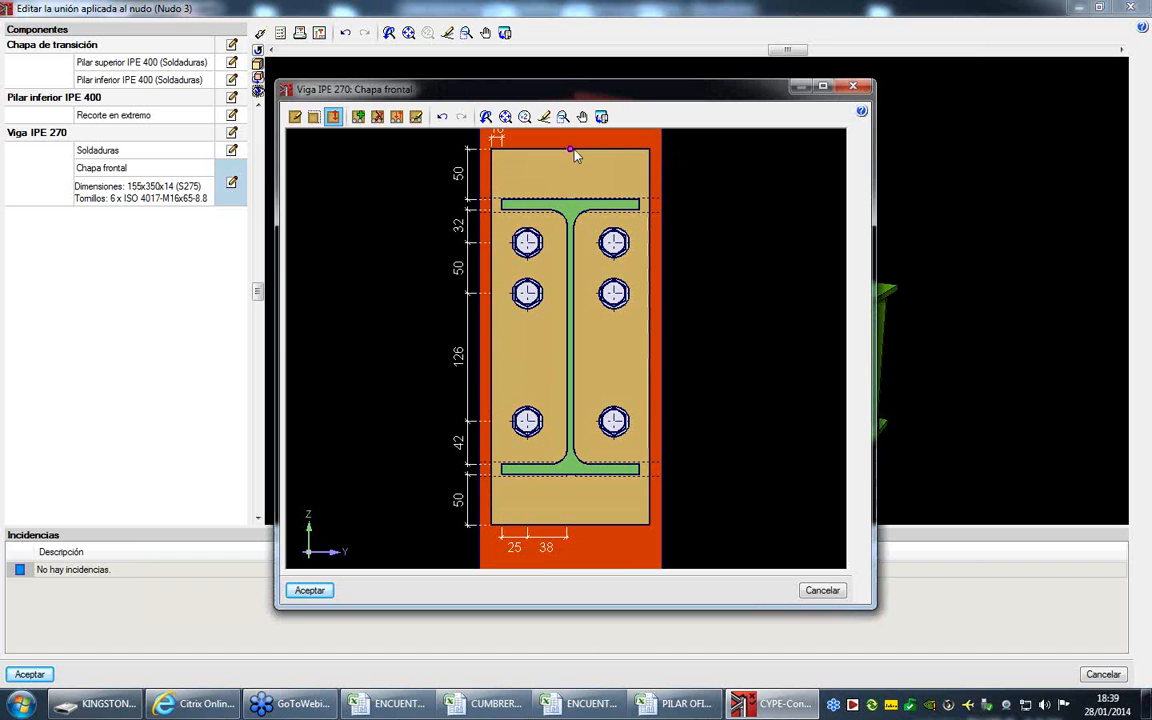
- Add a row of bolts on the front plate 26 mm above the beam's upper flange
{"action": "left_click", "coordinate": [358, 117]}
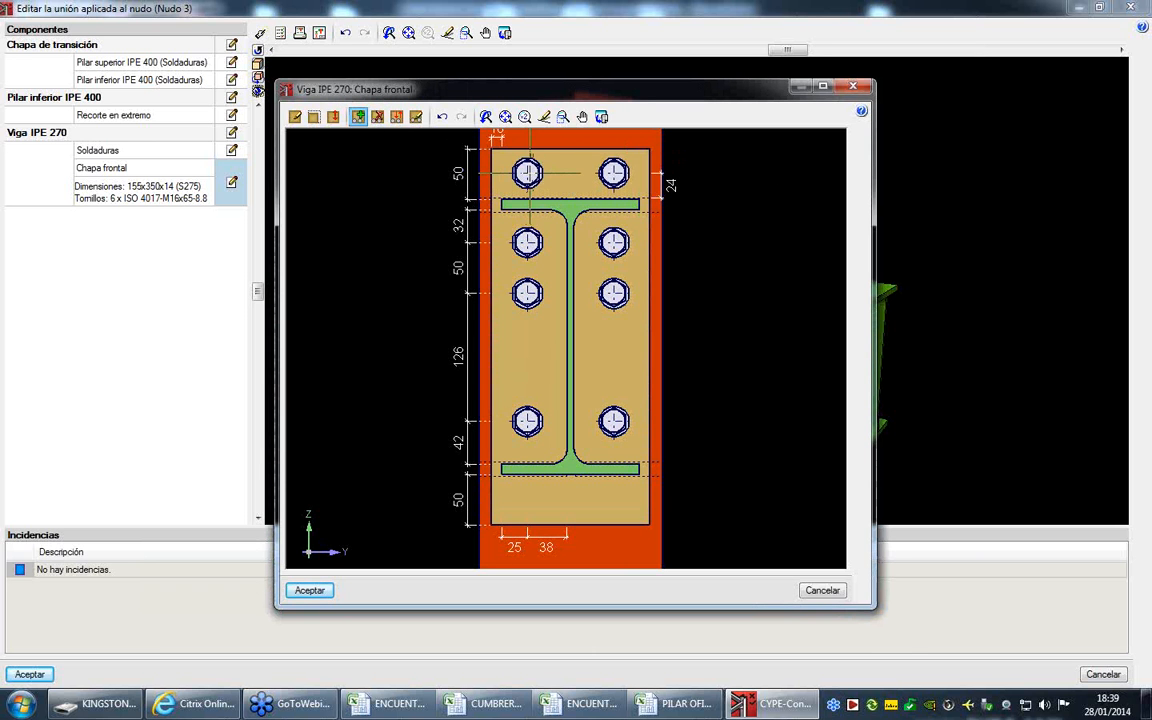
{"action": "left_click", "coordinate": [529, 173]}
{"action": "left_click", "coordinate": [647, 184]}
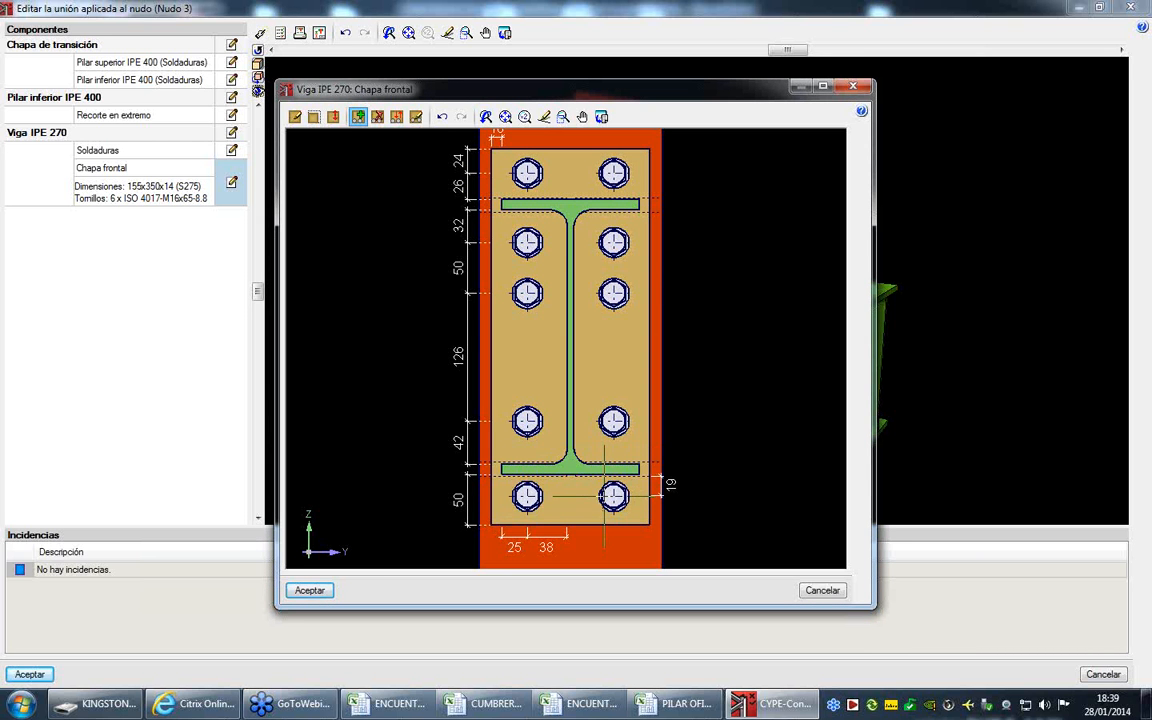
- Add a row of bolts to the front plate 27 mm below the beam's lower flange and accept the plate
{"action": "left_click", "coordinate": [607, 498]}
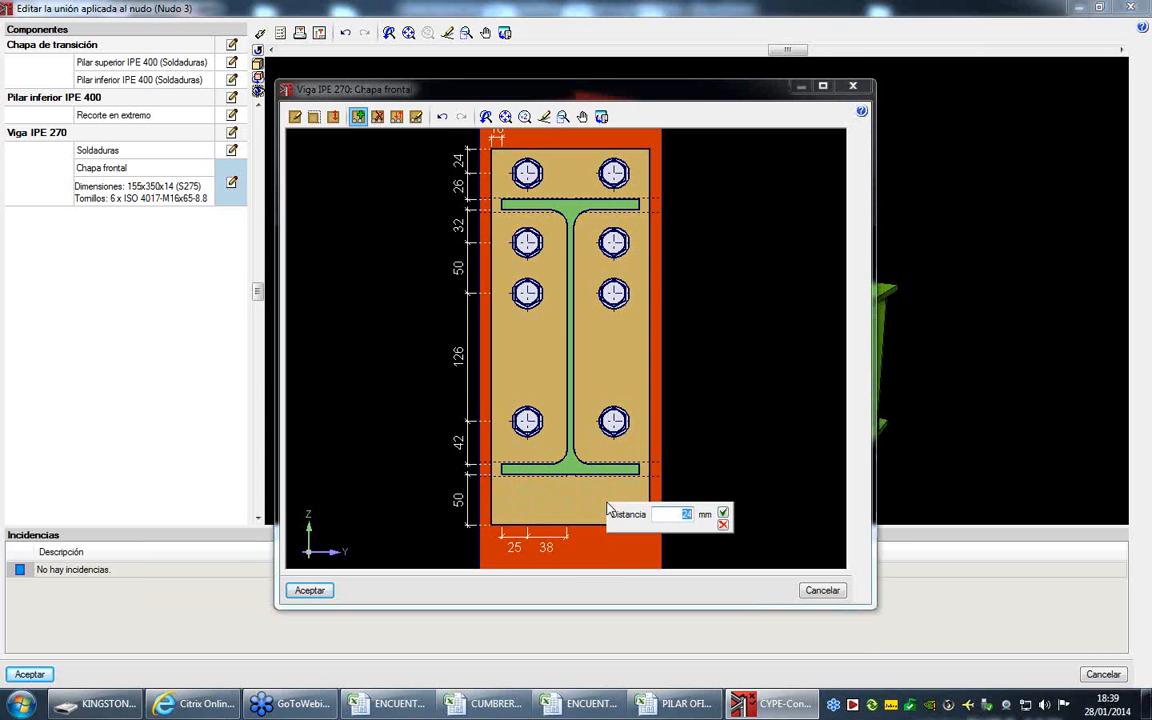
{"action": "key", "text": "Return"}
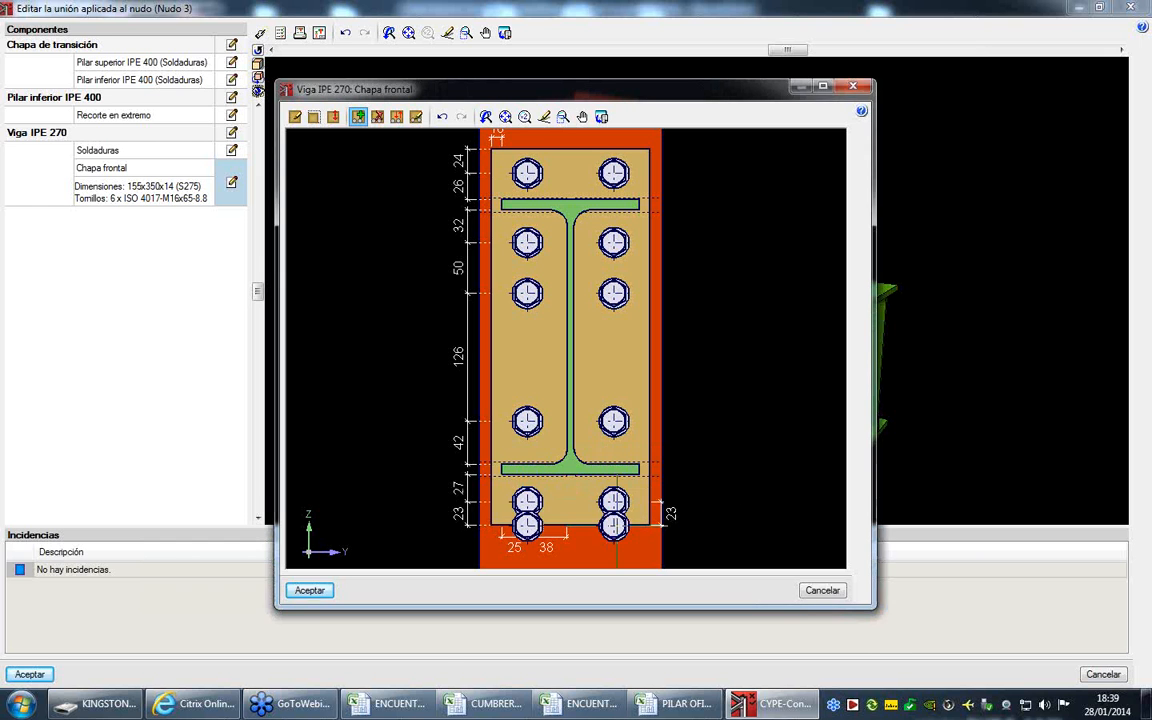
{"action": "left_click", "coordinate": [309, 592]}
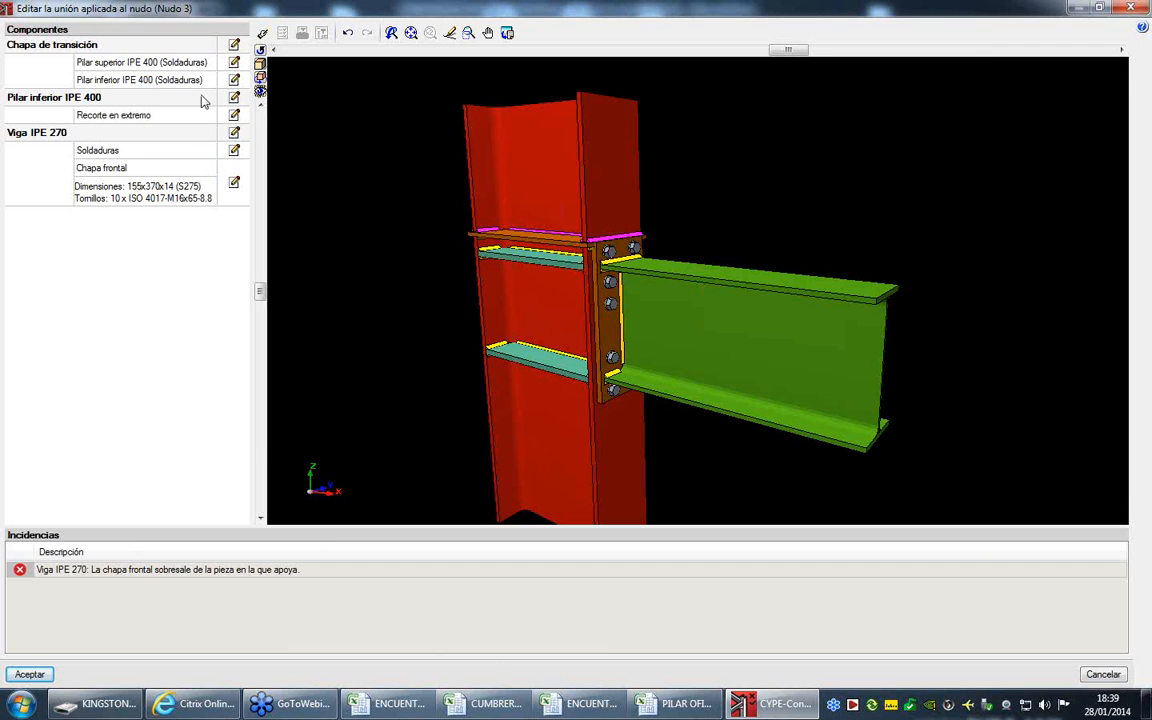
- Extend the end of the lower IPE 400 column by 75 mm above the beam joint
{"action": "left_click", "coordinate": [233, 97]}
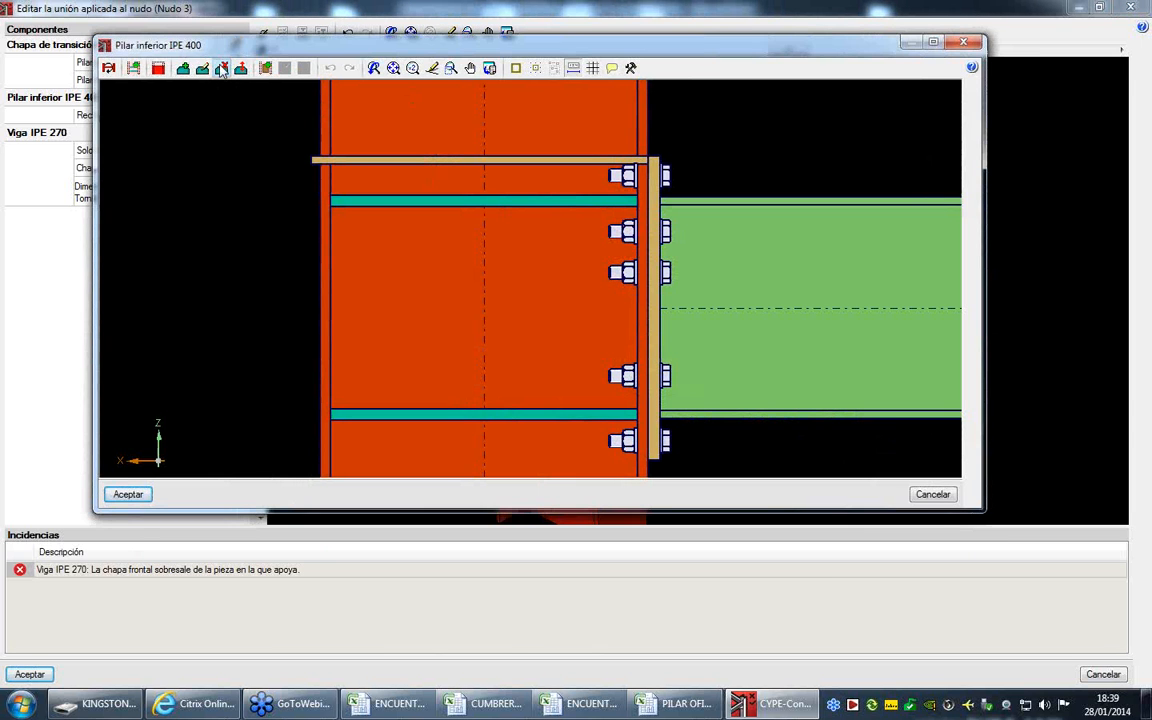
{"action": "left_click", "coordinate": [158, 67]}
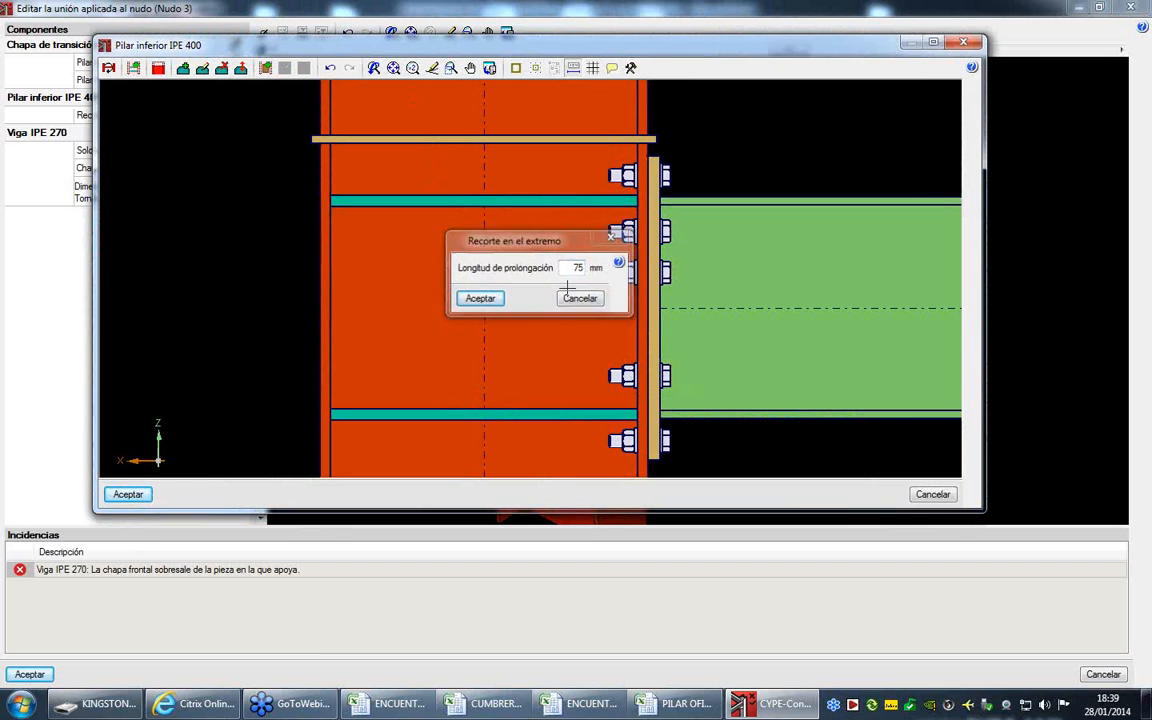
{"action": "key", "text": "Return"}
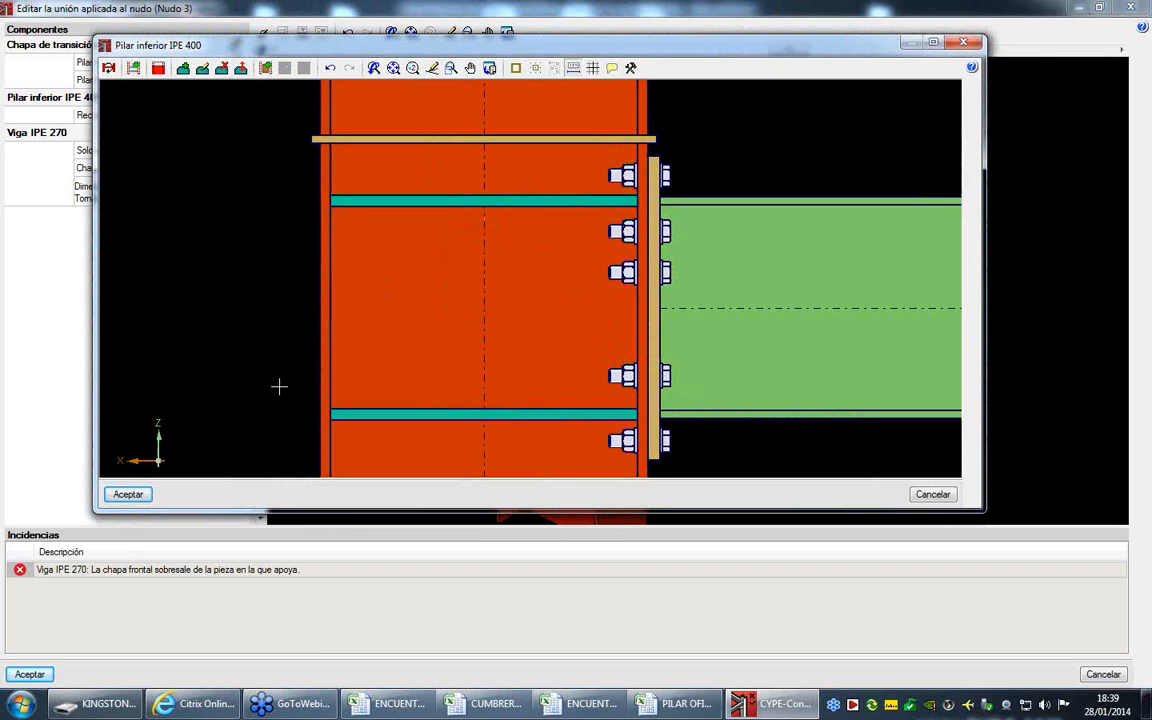
{"action": "left_click", "coordinate": [128, 492]}
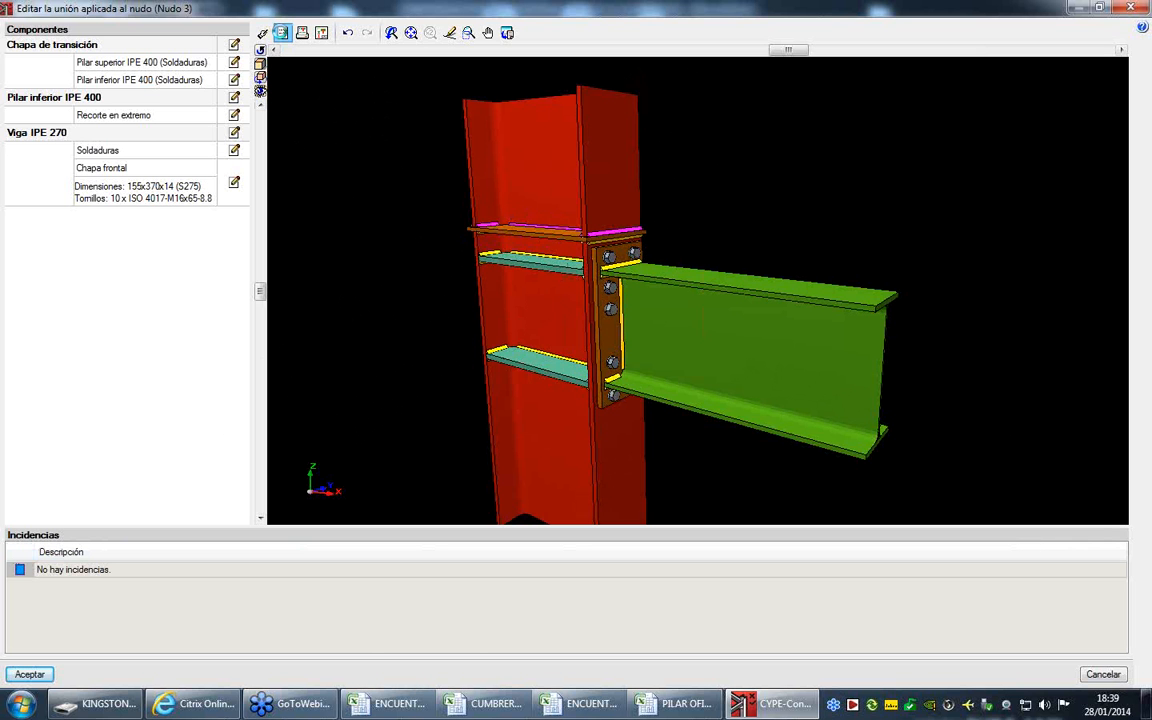
- Run the joint checks and examine the IPE 270 beam's front plate bolt check, down to the per-bolt shear and tension table
{"action": "left_click", "coordinate": [282, 32]}
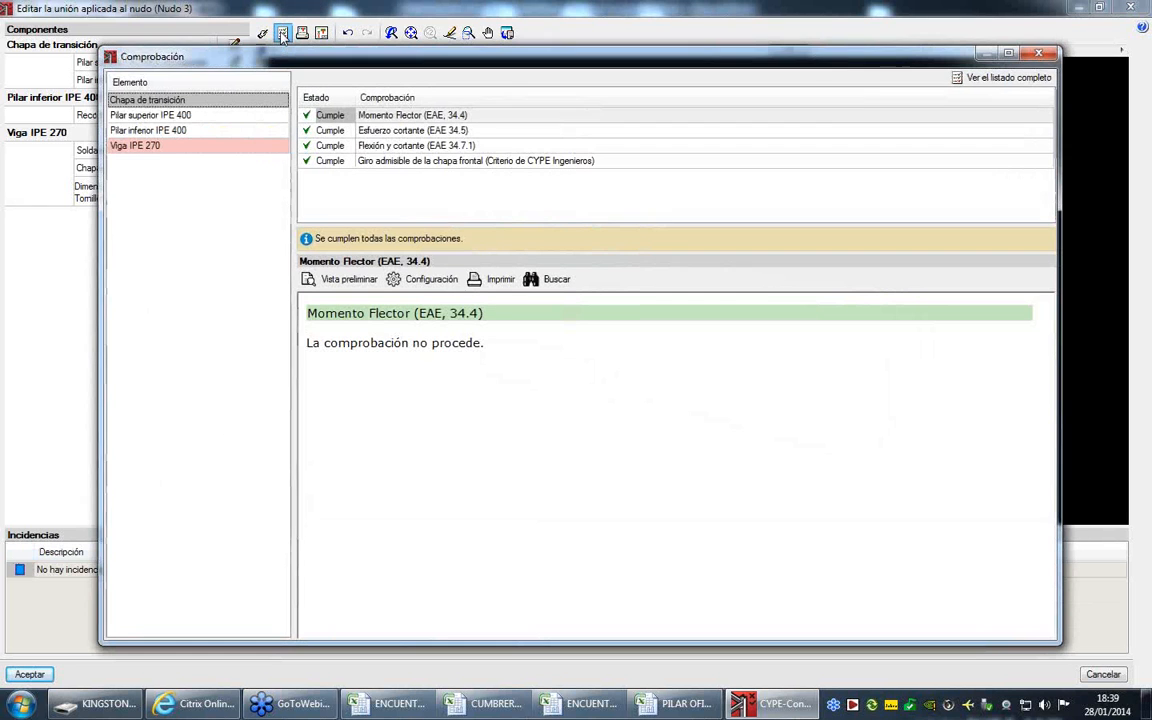
{"action": "left_click", "coordinate": [268, 152]}
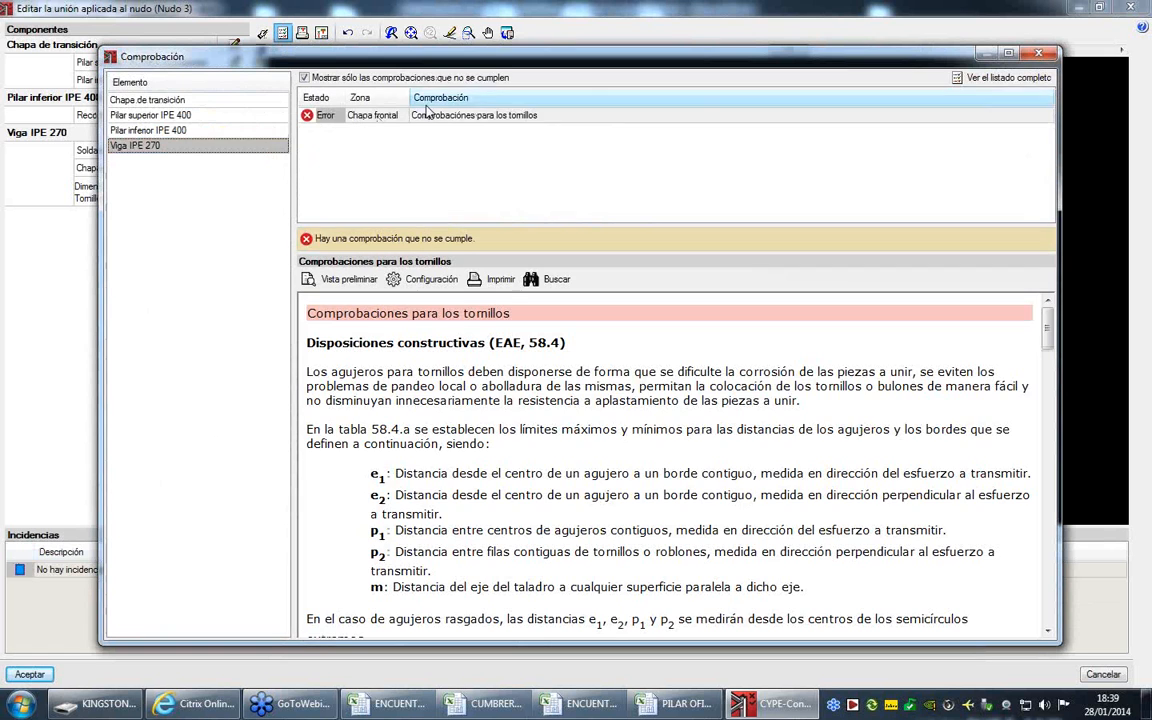
{"action": "left_click", "coordinate": [455, 117]}
{"action": "scroll", "coordinate": [597, 378], "scroll_direction": "down", "scroll_amount": 10}
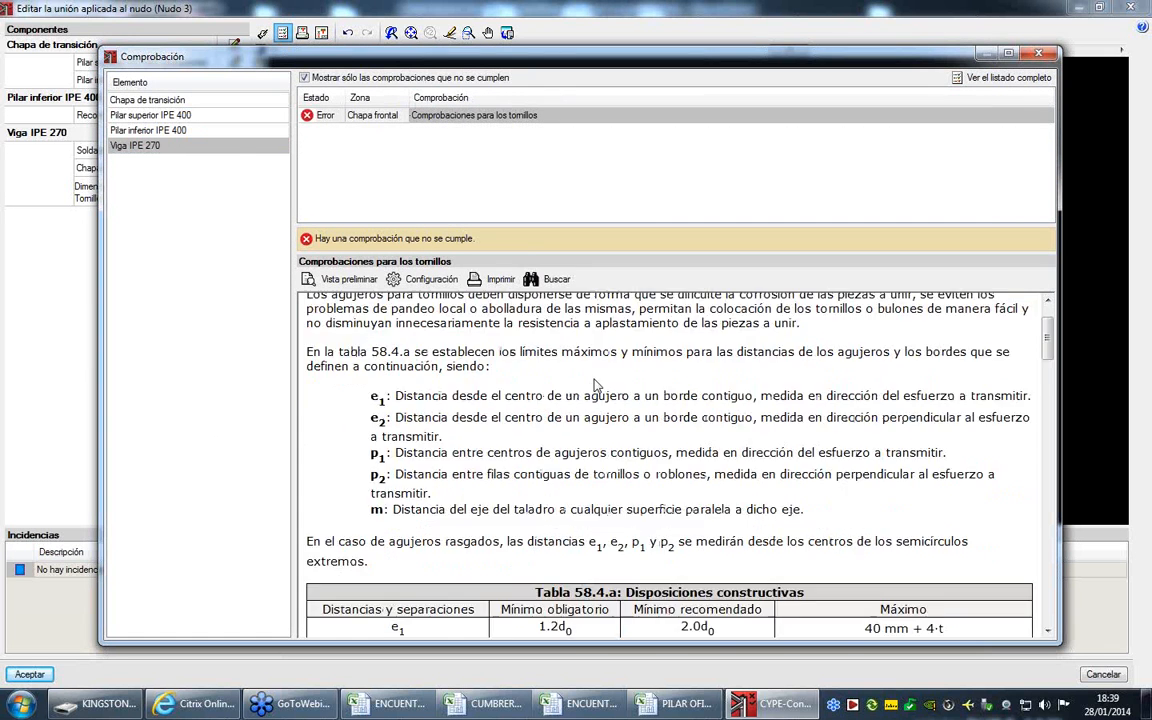
{"action": "scroll", "coordinate": [618, 426], "scroll_direction": "down", "scroll_amount": 10}
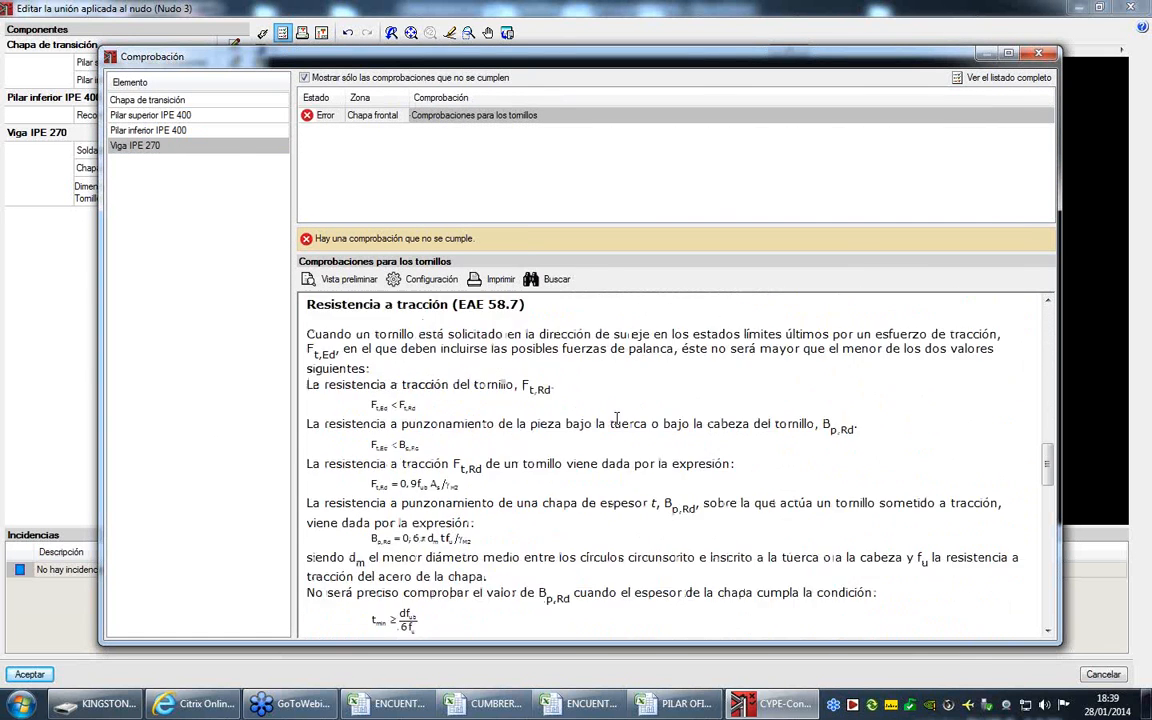
{"action": "scroll", "coordinate": [618, 426], "scroll_direction": "down", "scroll_amount": 8}
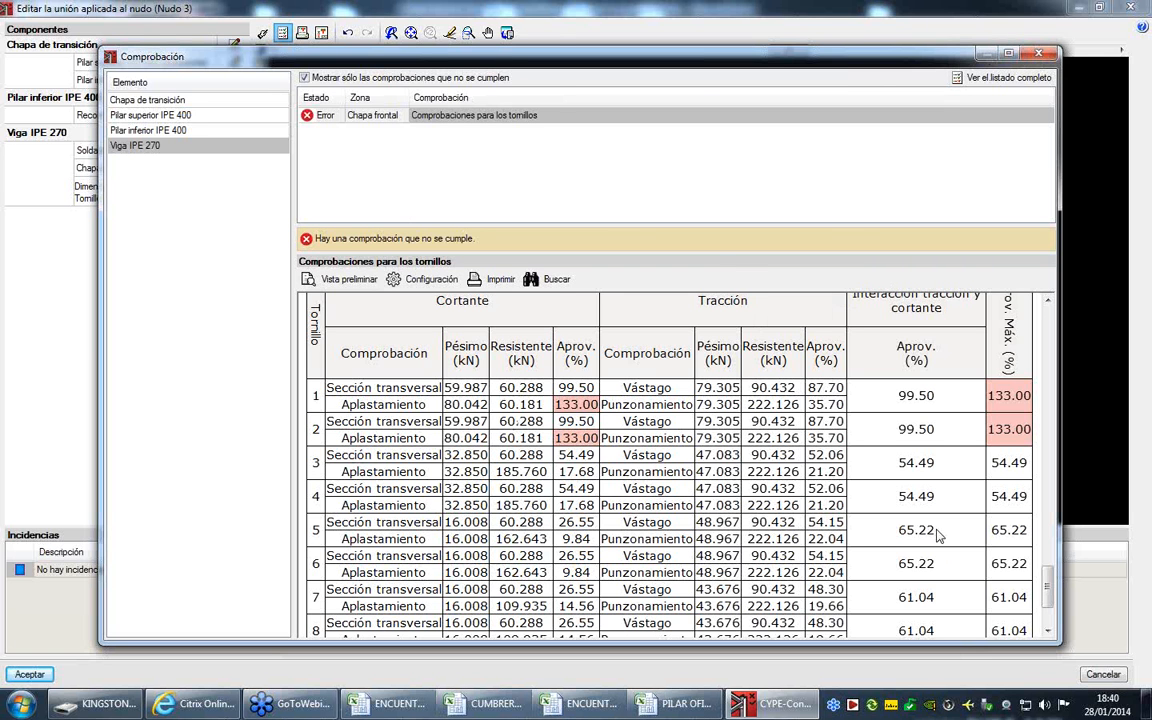
{"action": "left_click", "coordinate": [1038, 55]}
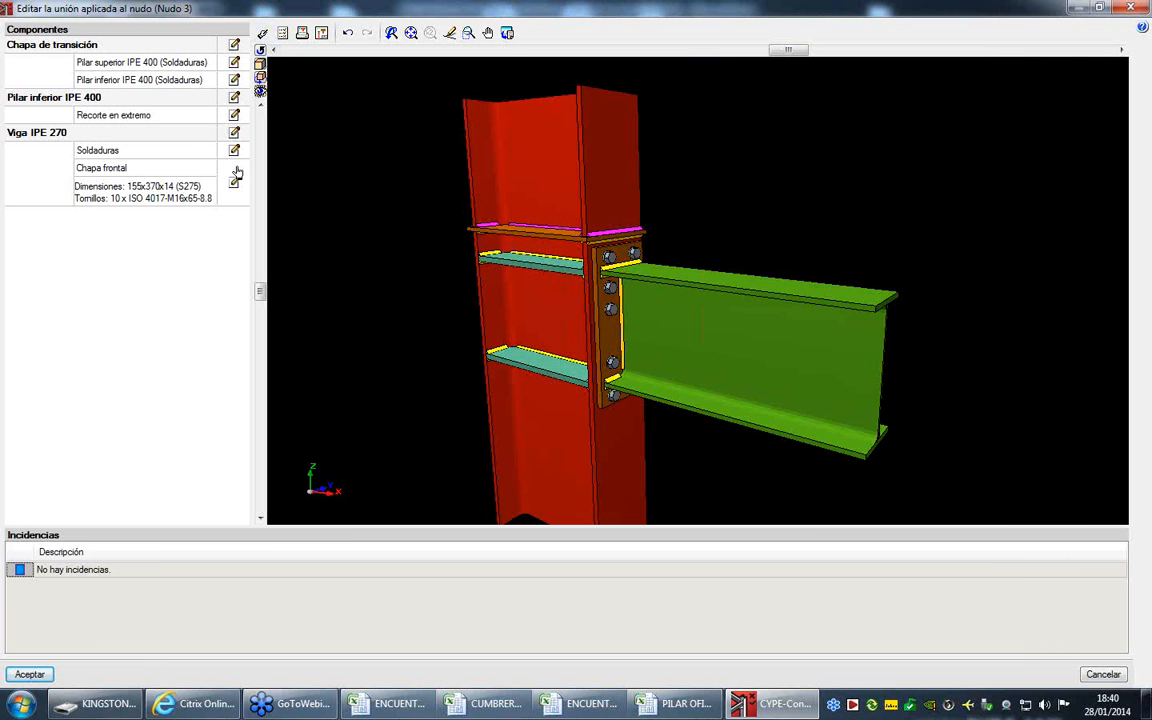
- Set the diameter of the front plate's ISO 4017 bolts to M18 and accept the plate
{"action": "left_click", "coordinate": [234, 185]}
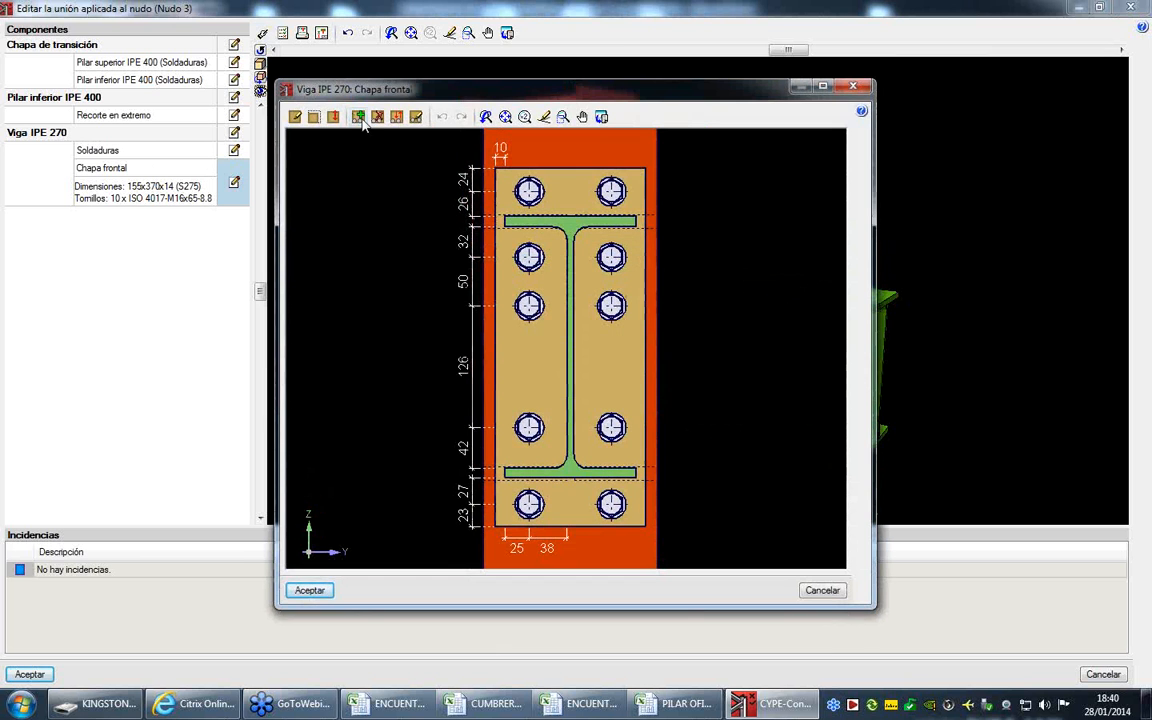
{"action": "left_click", "coordinate": [416, 117]}
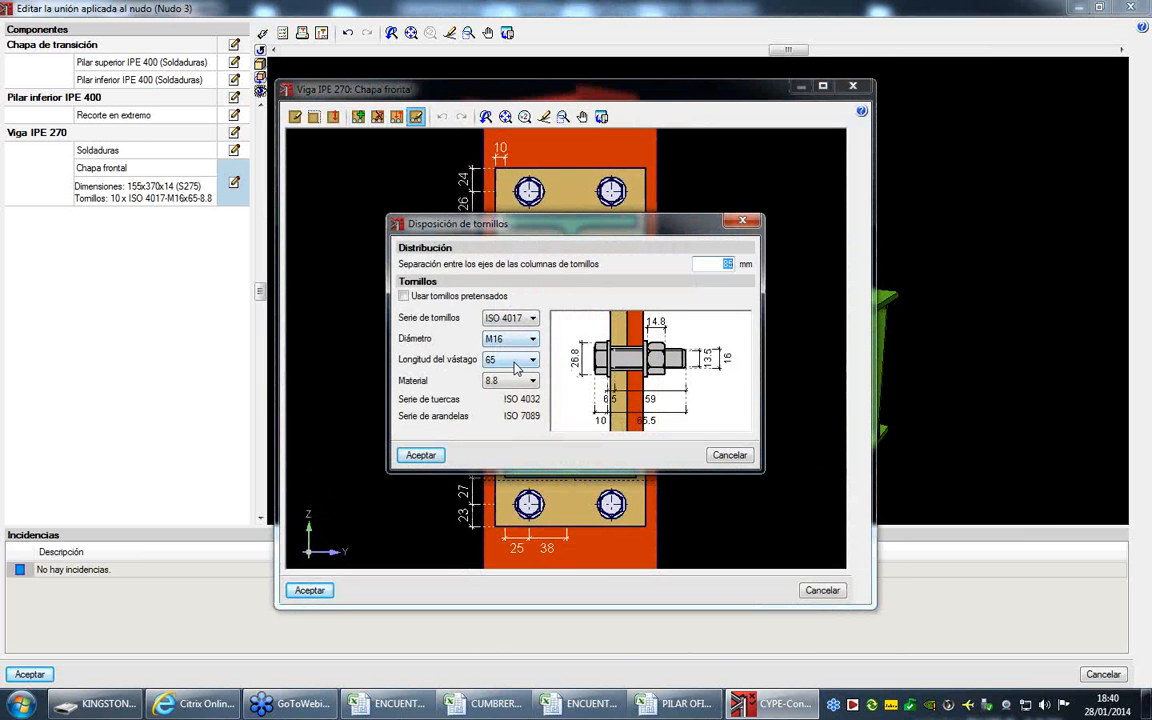
{"action": "left_click", "coordinate": [530, 318]}
{"action": "left_click", "coordinate": [520, 343]}
{"action": "left_click", "coordinate": [512, 381]}
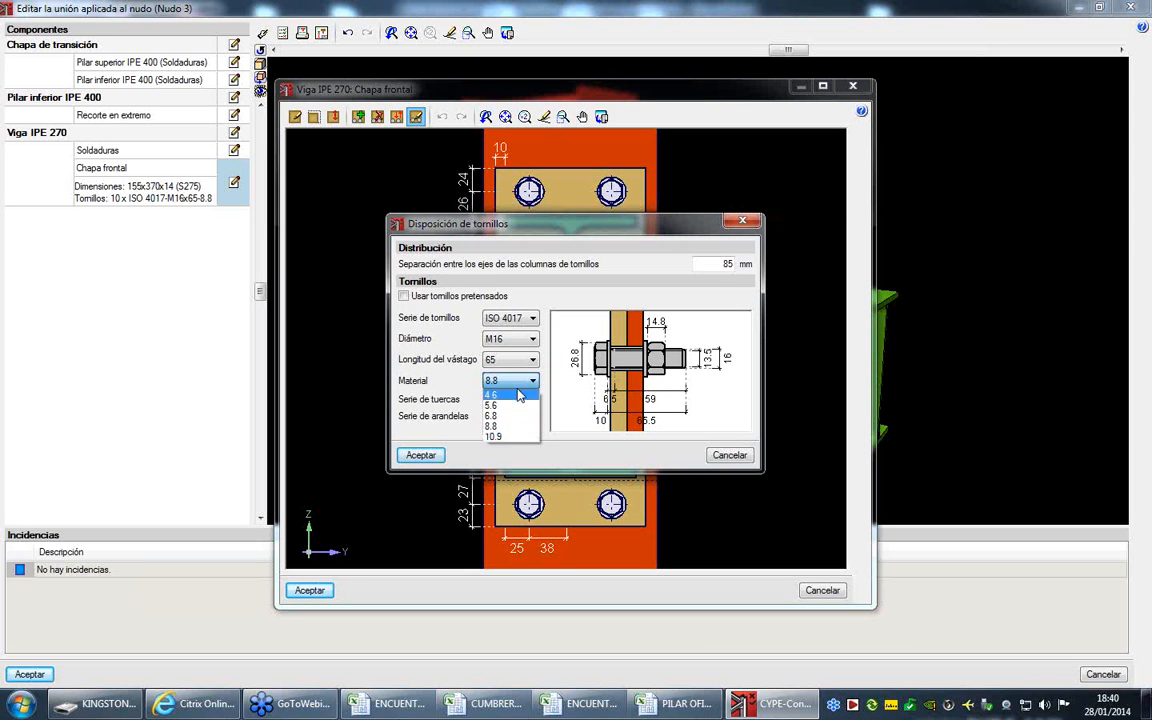
{"action": "left_click", "coordinate": [512, 339]}
{"action": "left_click", "coordinate": [512, 339]}
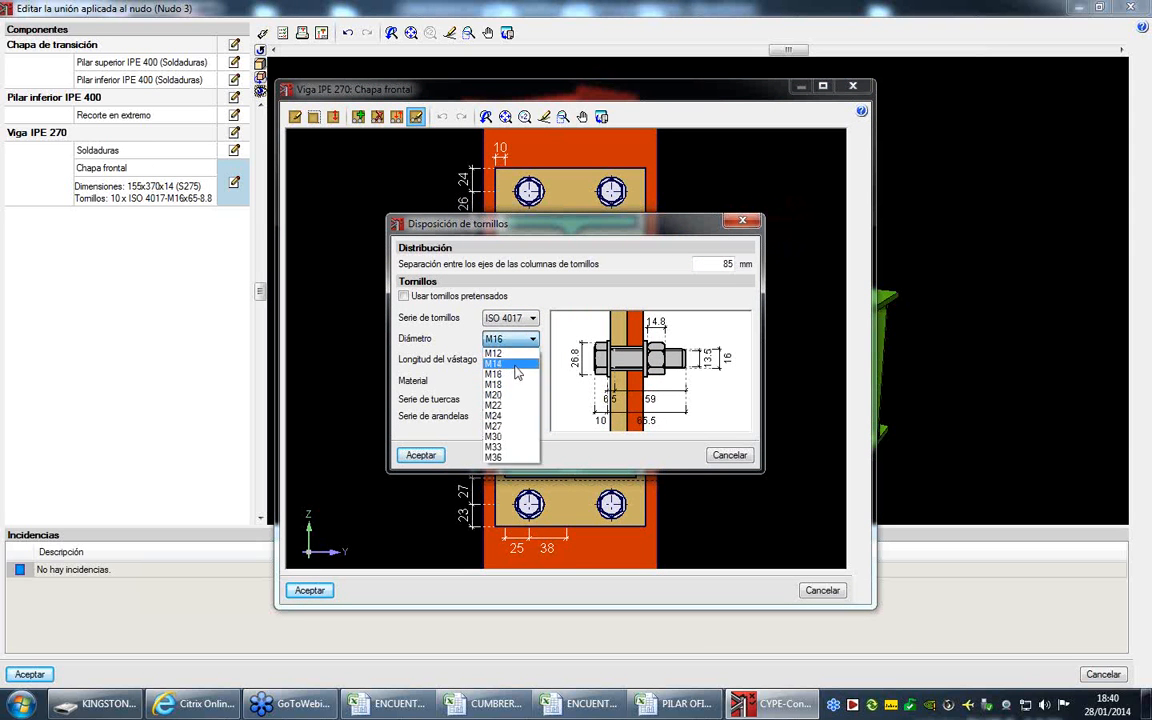
{"action": "left_click", "coordinate": [505, 384]}
{"action": "left_click", "coordinate": [423, 455]}
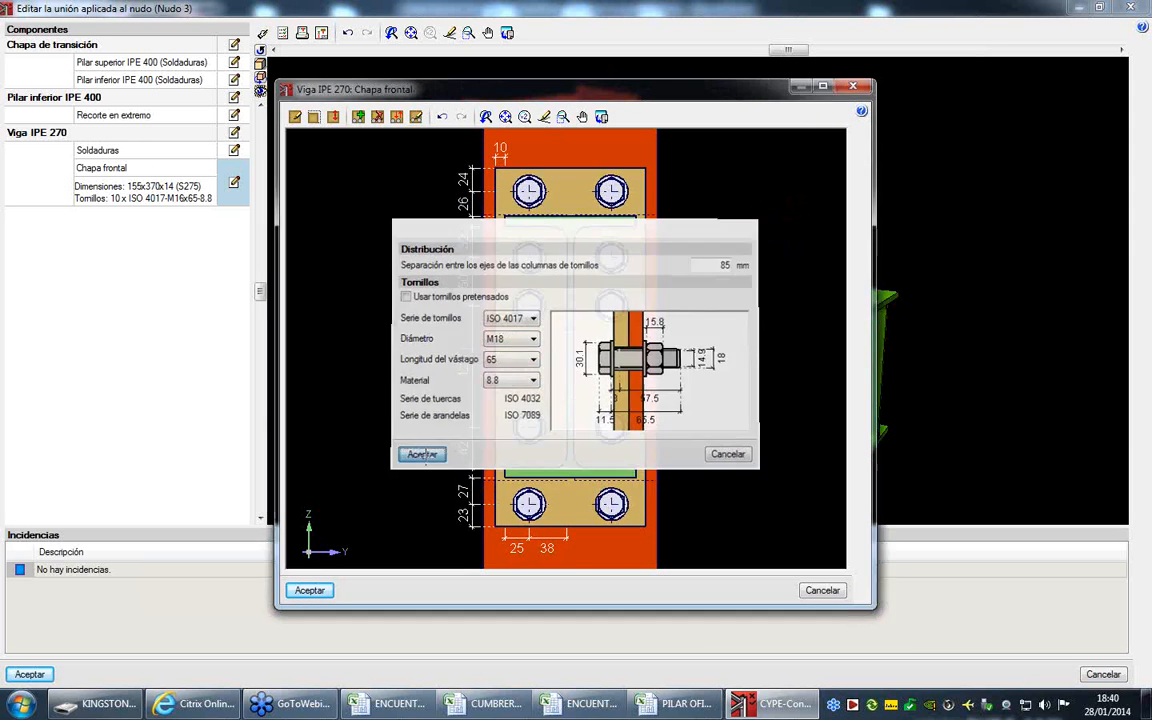
{"action": "left_click", "coordinate": [305, 590]}
- Recheck the IPE 270 beam's verifications and accept the edited joint of Nudo 3
{"action": "left_click", "coordinate": [282, 32]}
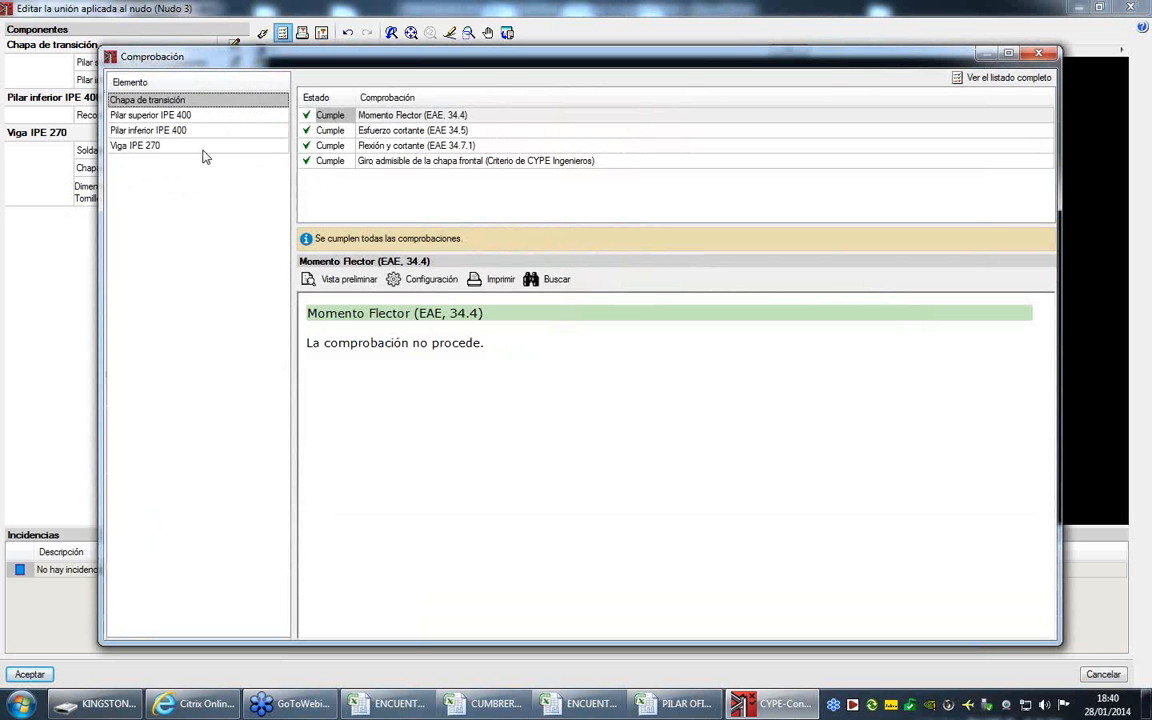
{"action": "left_click", "coordinate": [203, 148]}
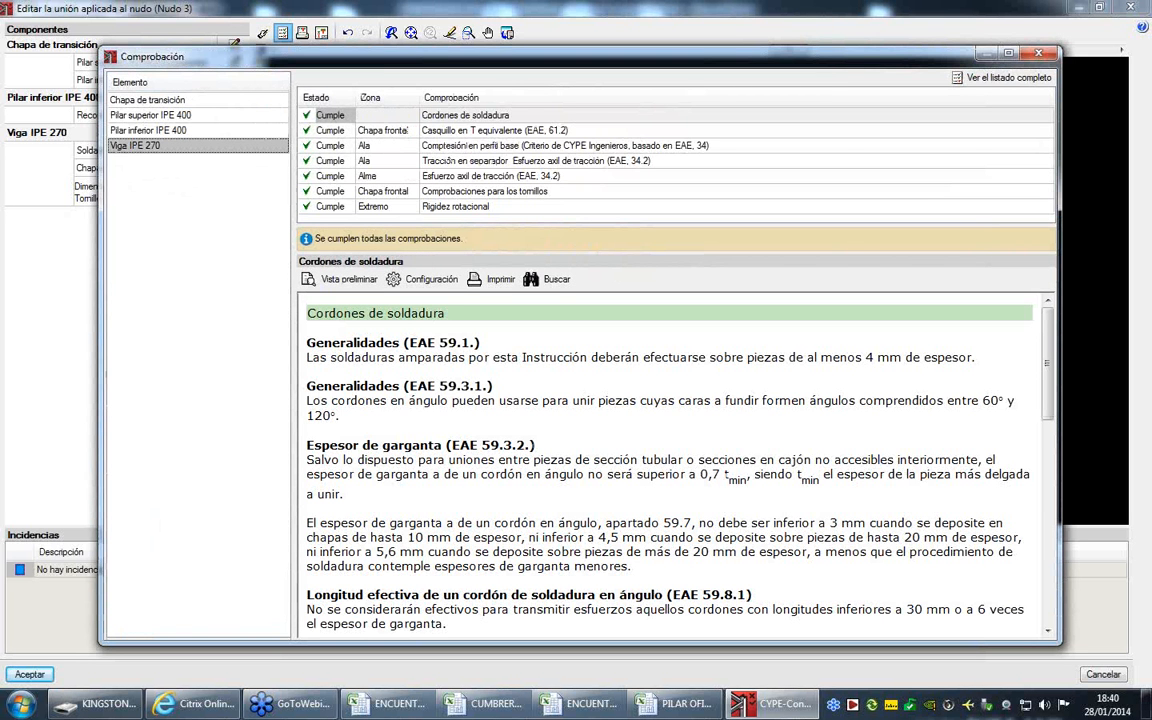
{"action": "left_click", "coordinate": [1038, 54]}
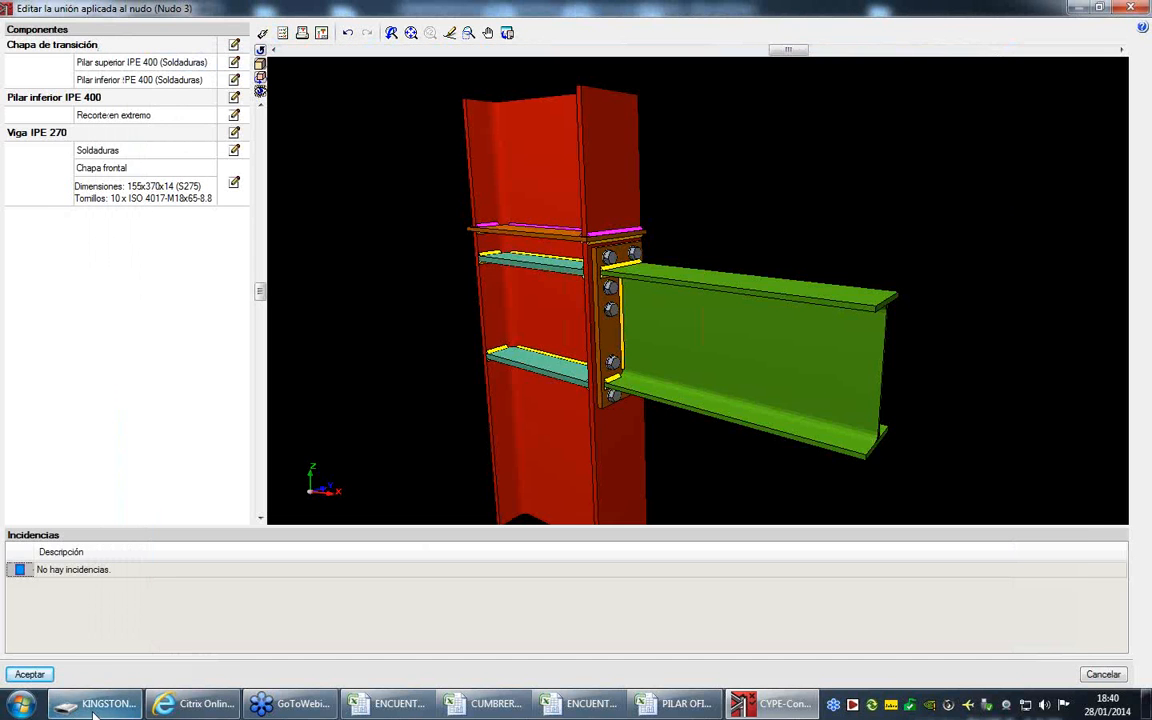
{"action": "left_click", "coordinate": [30, 675]}
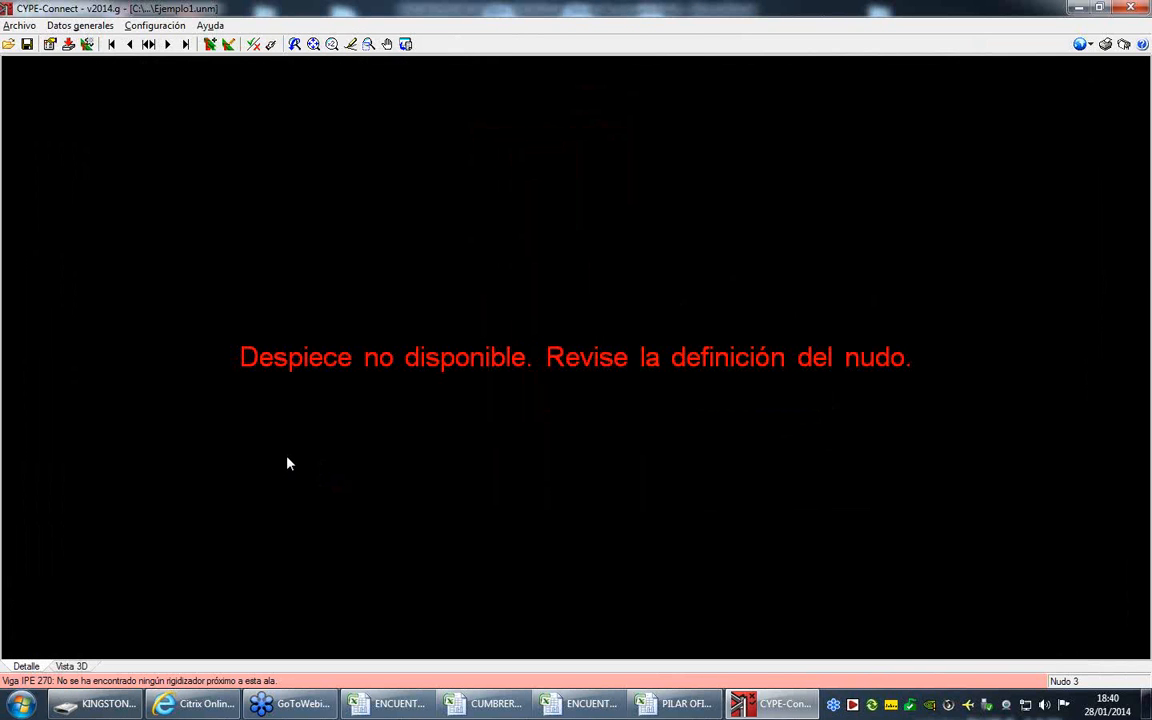
- Move on to Nudo 4, edit its geometry, and assign the HE 200 B profile from the HEB series to Barra 1
{"action": "left_click", "coordinate": [168, 45]}
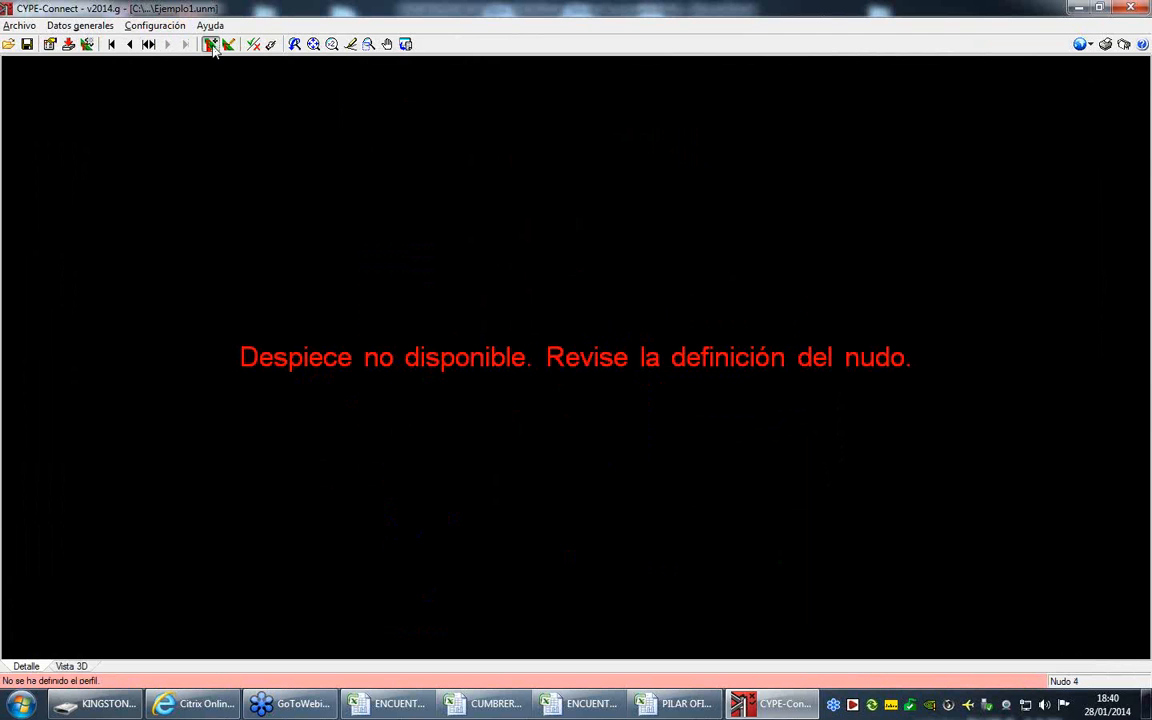
{"action": "left_click", "coordinate": [211, 45]}
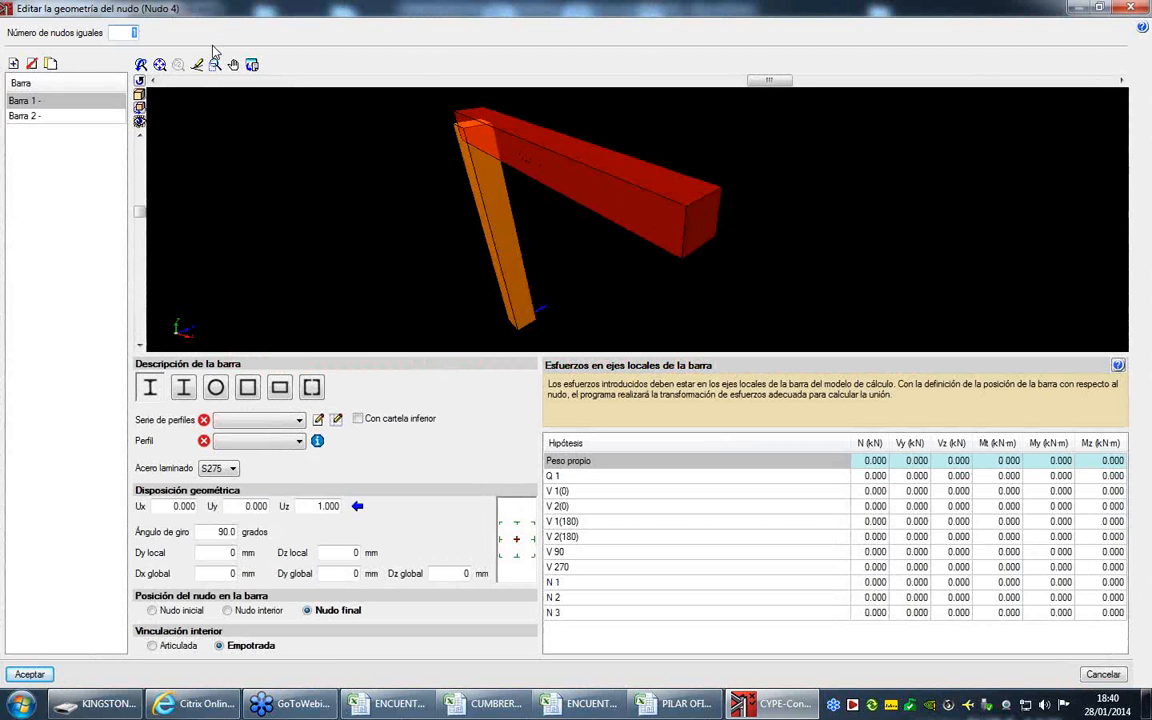
{"action": "left_click", "coordinate": [49, 100]}
{"action": "left_click", "coordinate": [258, 420]}
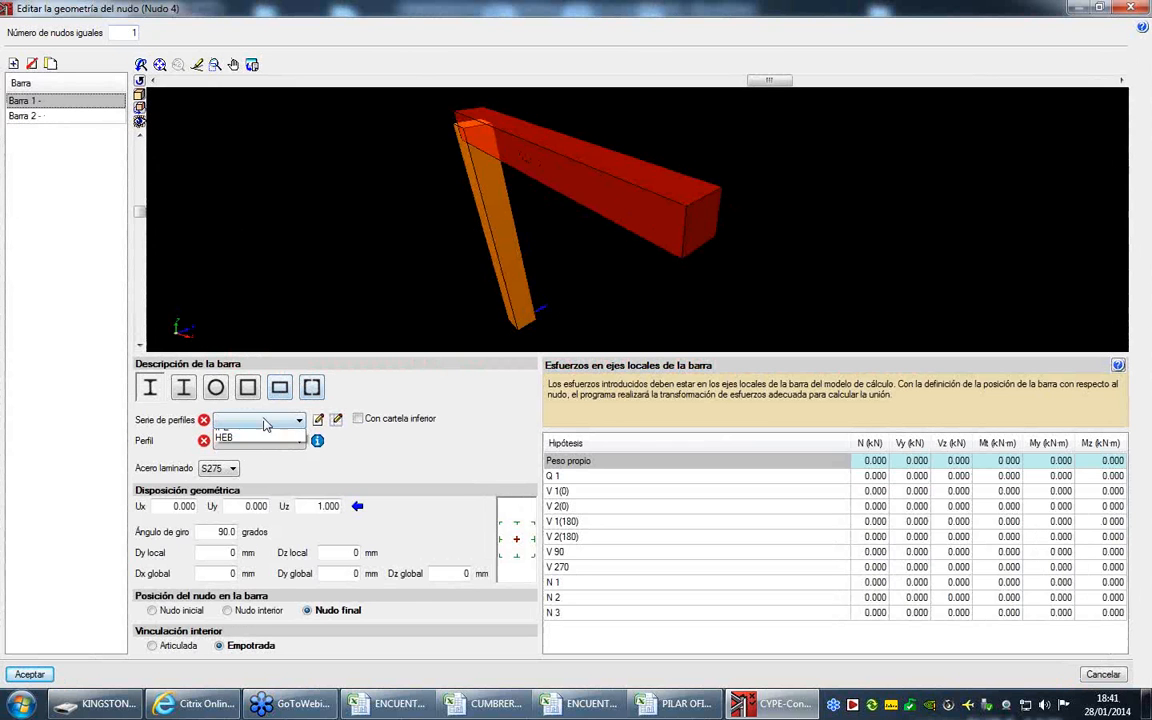
{"action": "left_click", "coordinate": [243, 436]}
{"action": "left_click", "coordinate": [246, 441]}
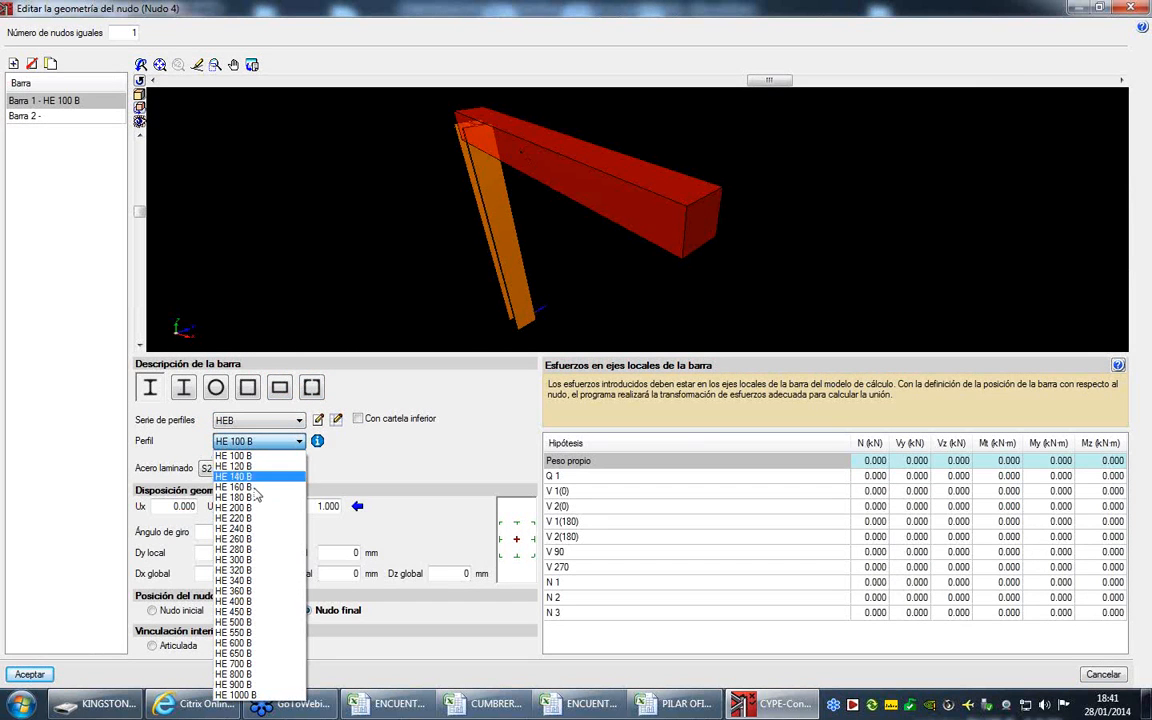
{"action": "left_click", "coordinate": [250, 509]}
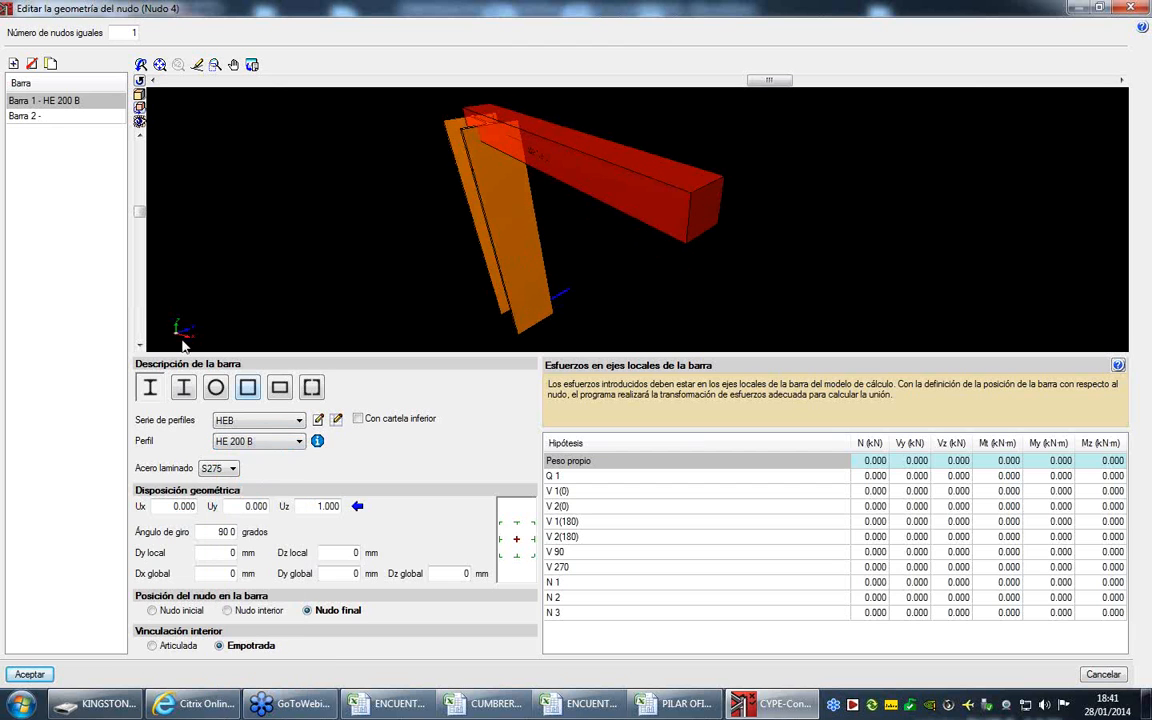
- Assign the IPE 270 profile from the IPE series to Barra 2
{"action": "left_click", "coordinate": [70, 118]}
{"action": "left_click", "coordinate": [240, 420]}
{"action": "left_click", "coordinate": [228, 438]}
{"action": "left_click", "coordinate": [250, 441]}
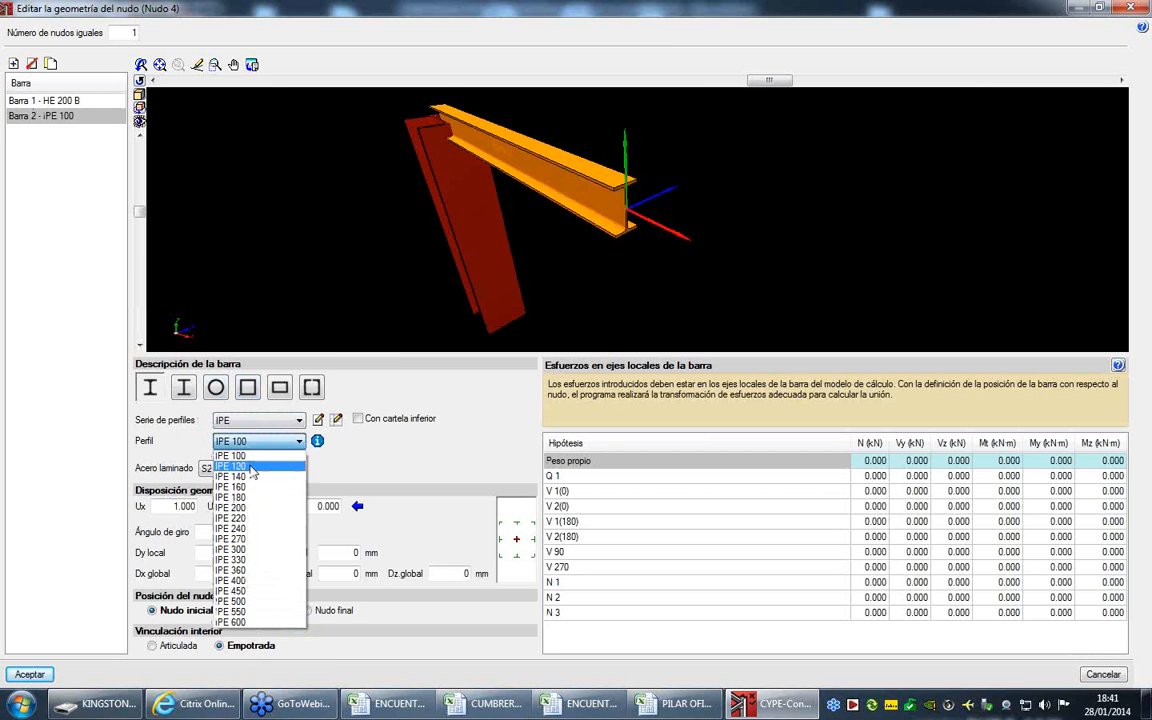
{"action": "left_click", "coordinate": [254, 539]}
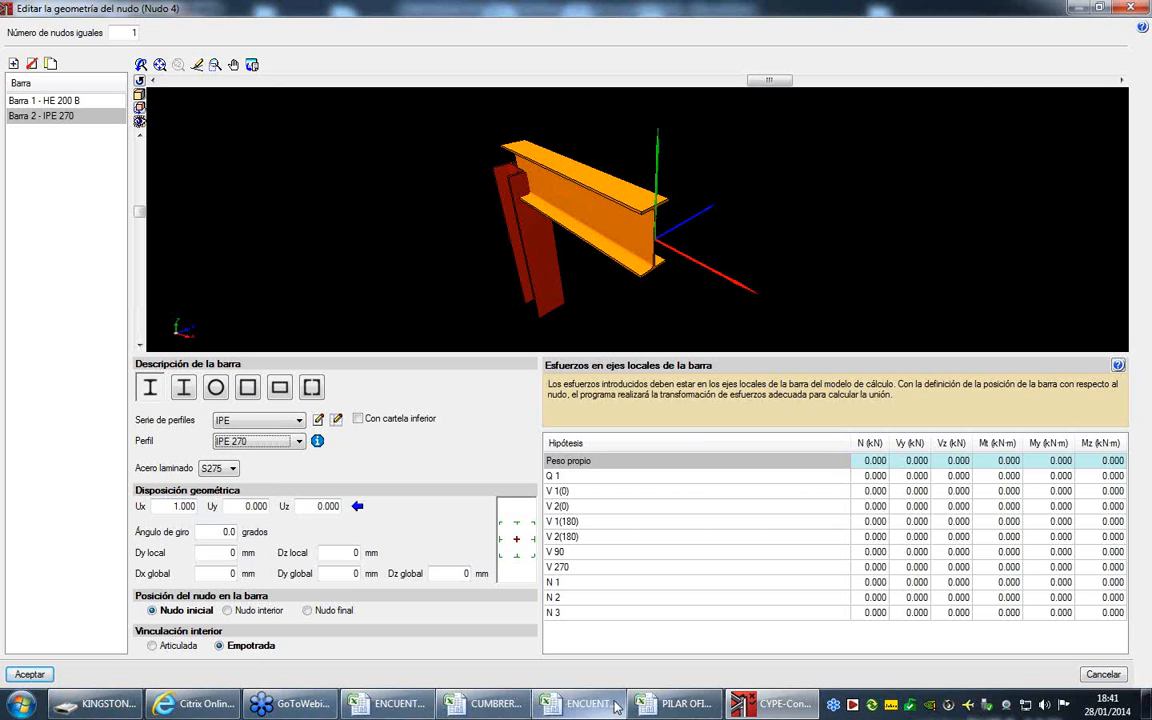
- Switch to PILAR OFICINAS-VIGA OFICINAS.xls in Excel and copy the N63/N64 bar forces in C4:H14
{"action": "left_click", "coordinate": [675, 705]}
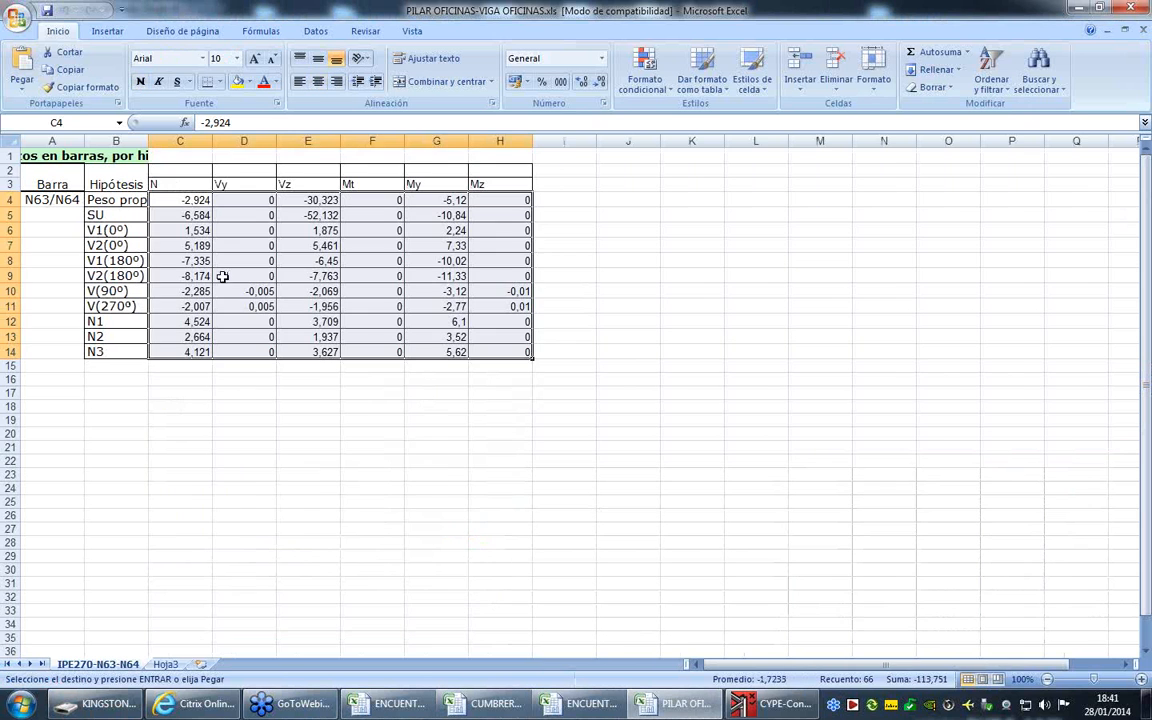
{"action": "left_click_drag", "start_coordinate": [170, 199], "coordinate": [496, 350]}
{"action": "right_click", "coordinate": [496, 340]}
{"action": "left_click", "coordinate": [537, 359]}
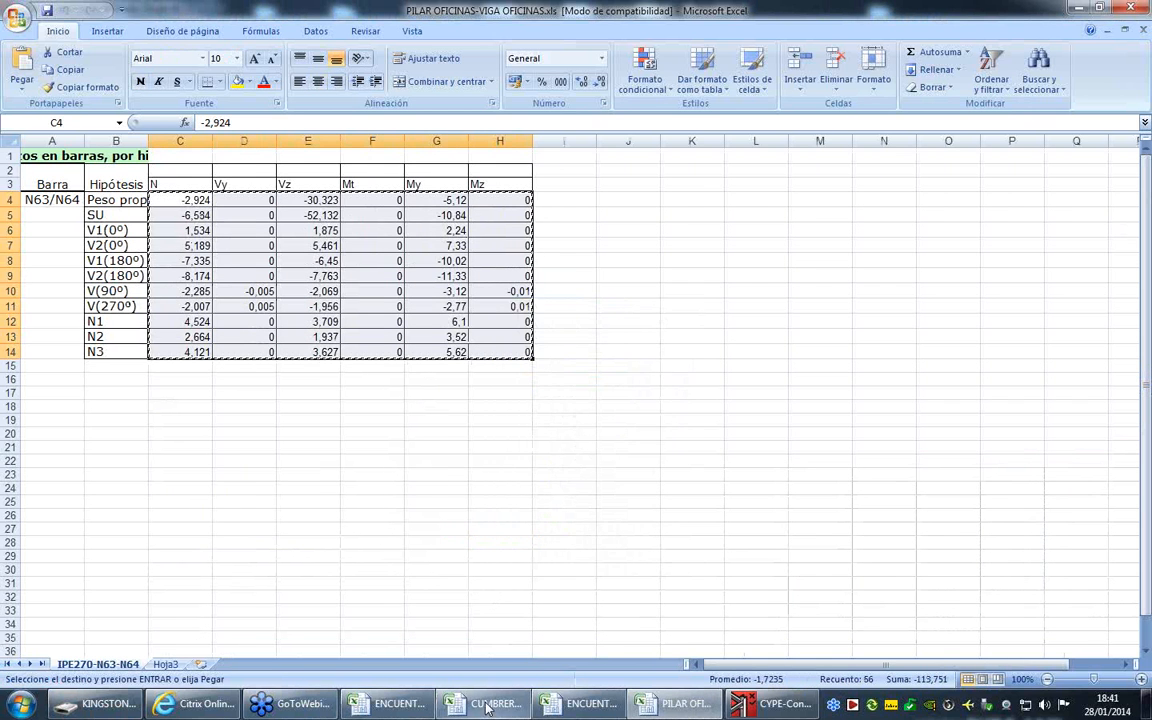
- Return to CYPE-Connect, paste the copied forces into Barra 2's load table from Peso propio onward, and accept the node geometry
{"action": "left_click", "coordinate": [597, 705]}
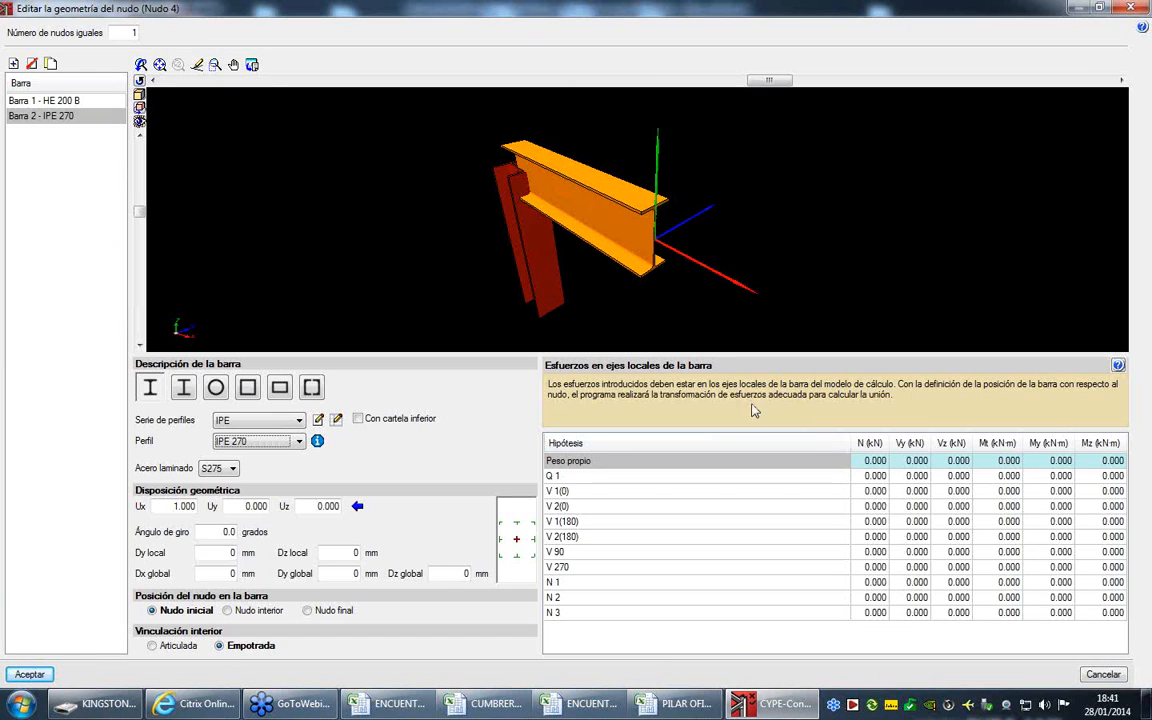
{"action": "left_click", "coordinate": [877, 462]}
{"action": "right_click", "coordinate": [877, 462]}
{"action": "left_click", "coordinate": [905, 477]}
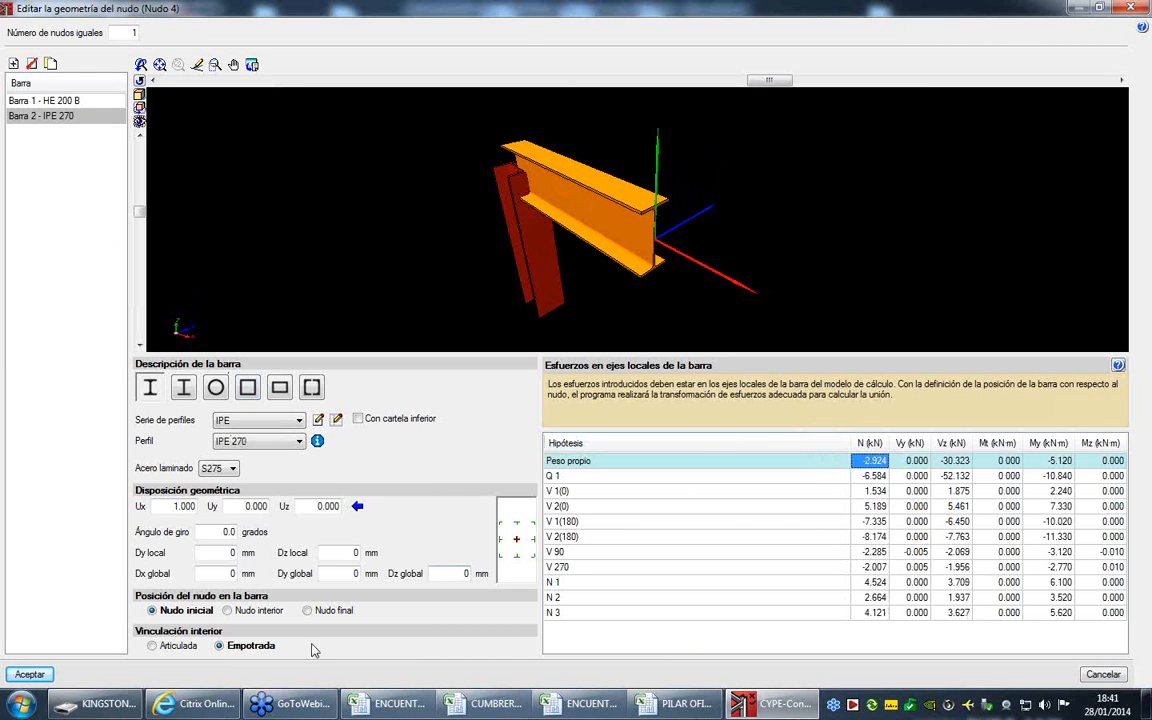
{"action": "left_click", "coordinate": [29, 674]}
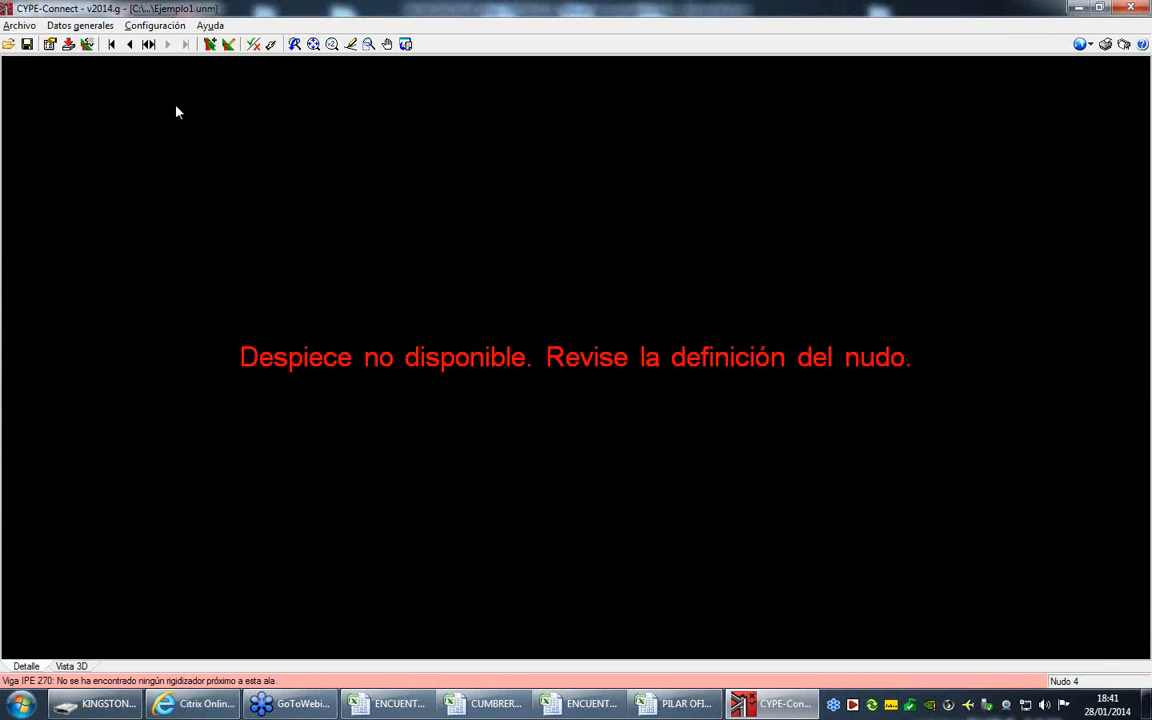
- Edit the joint applied to Nudo 4, dimension it with all connections bolted using the project configuration, and accept the joint
{"action": "left_click", "coordinate": [104, 26]}
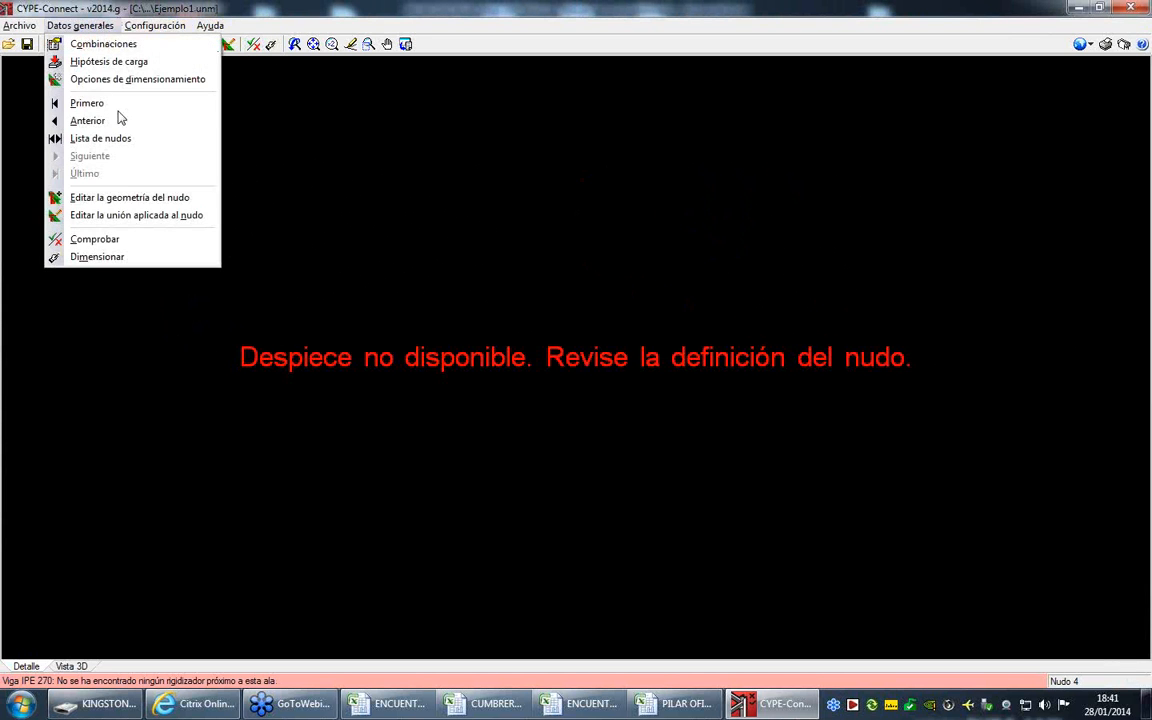
{"action": "left_click", "coordinate": [150, 215]}
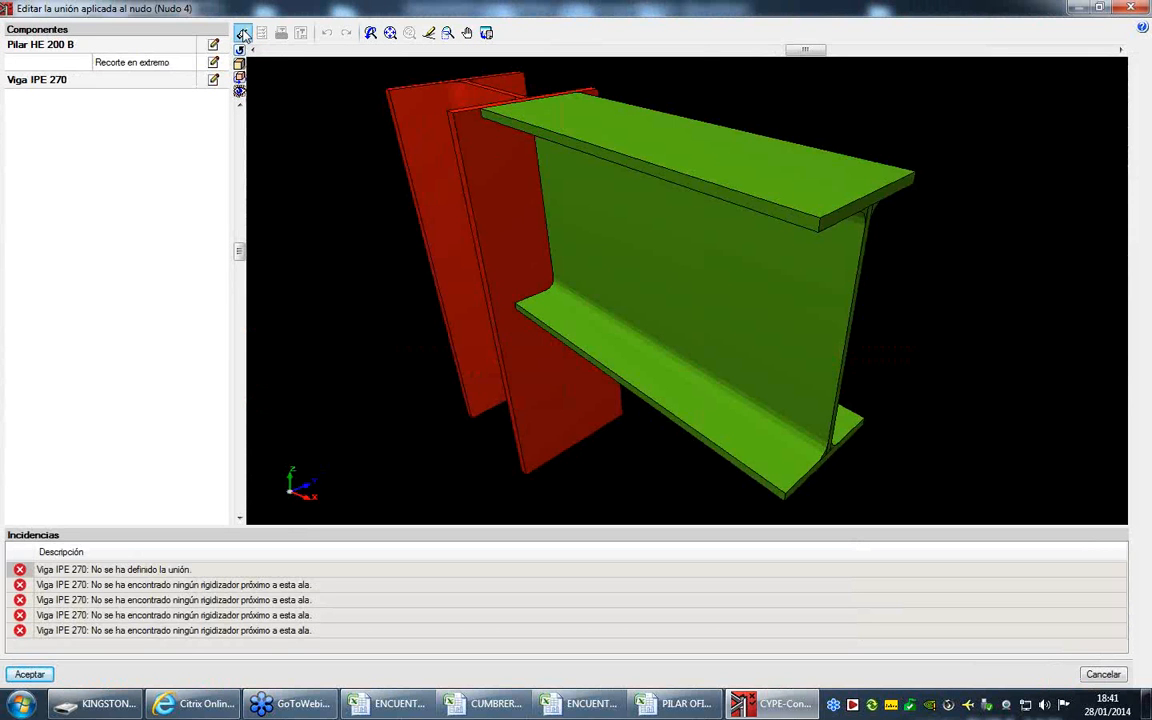
{"action": "left_click", "coordinate": [241, 34]}
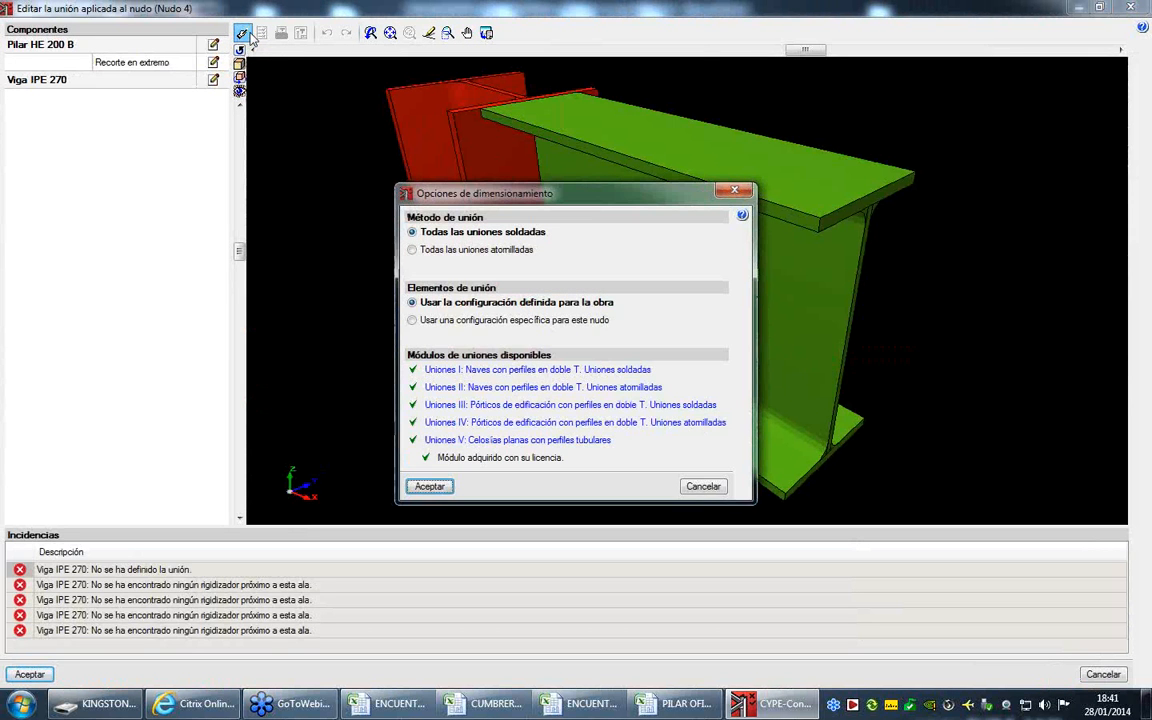
{"action": "left_click", "coordinate": [468, 250]}
{"action": "left_click", "coordinate": [431, 485]}
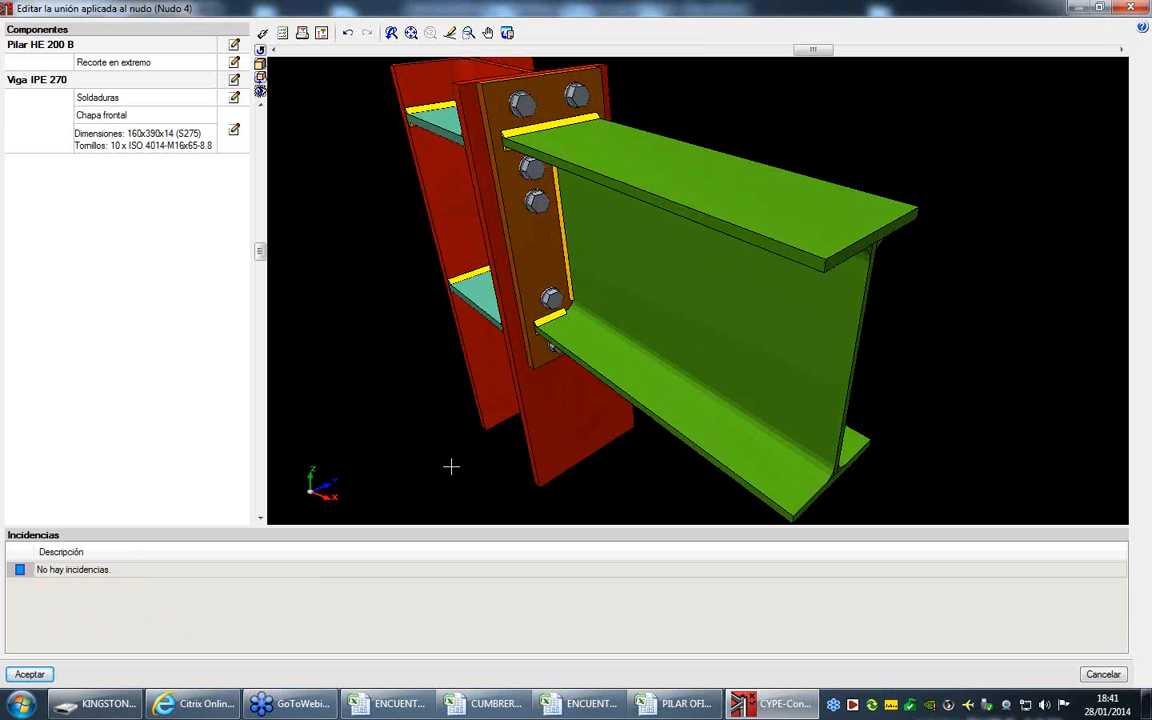
{"action": "left_click_drag", "start_coordinate": [546, 238], "coordinate": [659, 172]}
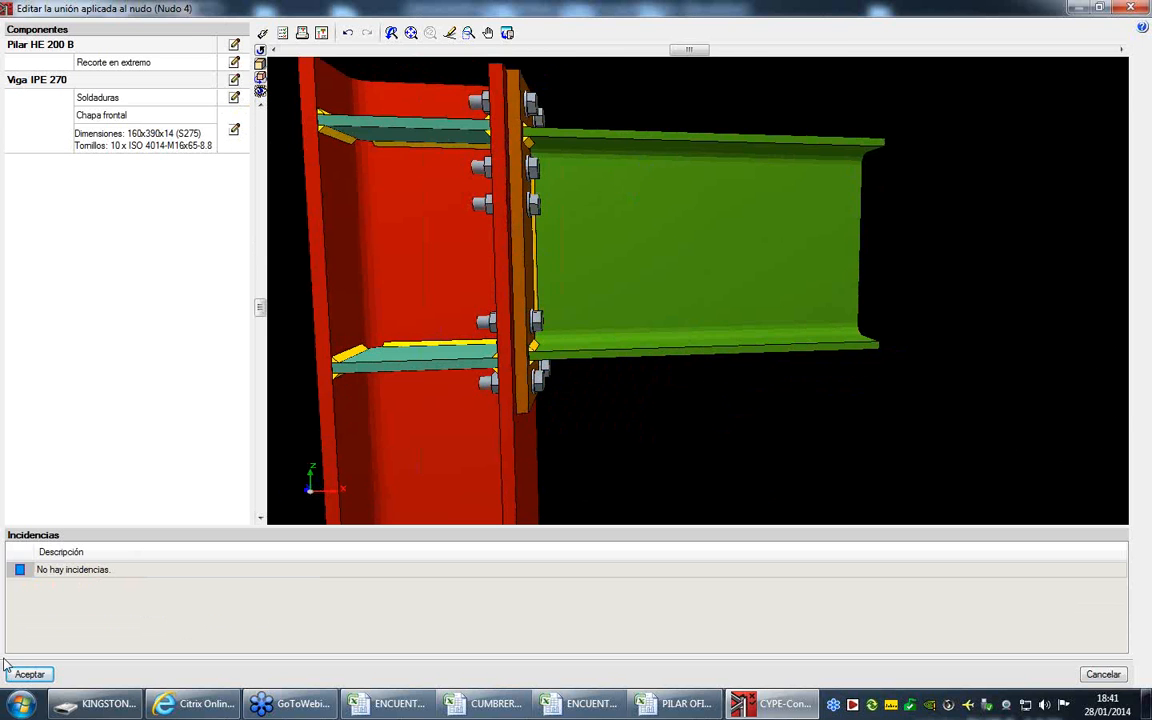
{"action": "left_click", "coordinate": [30, 674]}
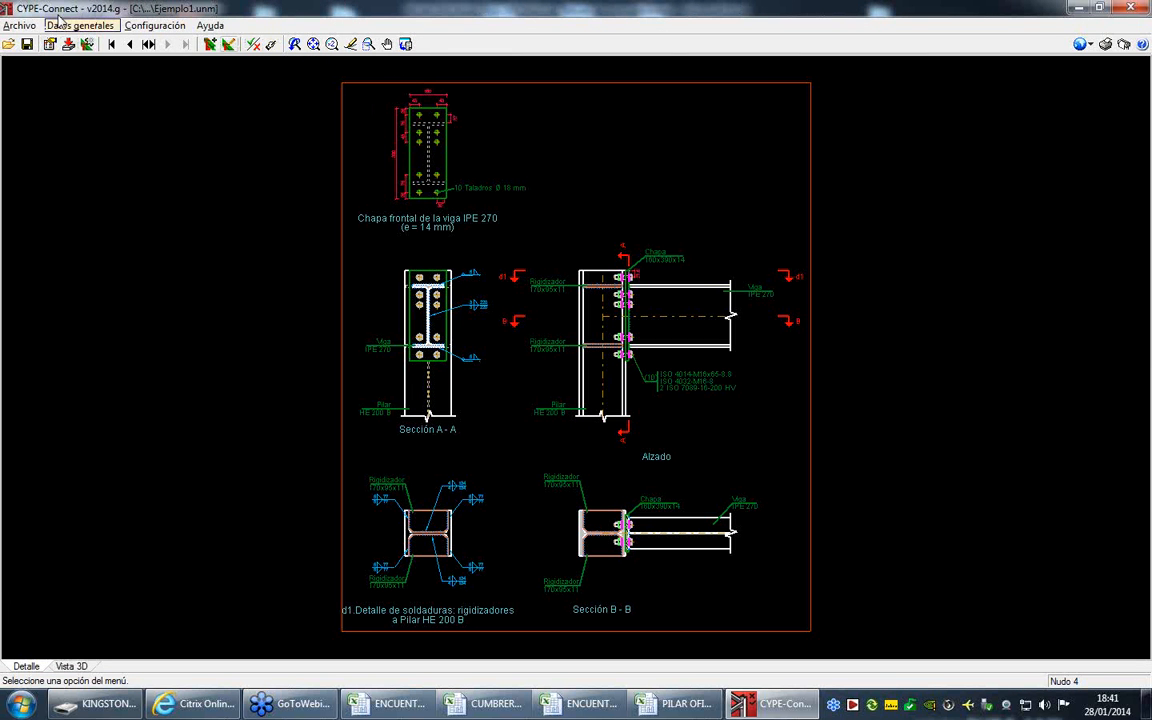
- Generate the project report with the Índice, Datos de obra, Nudos and Uniones chapters, leaving Combinaciones out
{"action": "left_click", "coordinate": [19, 25]}
{"action": "mouse_move", "coordinate": [60, 138]}
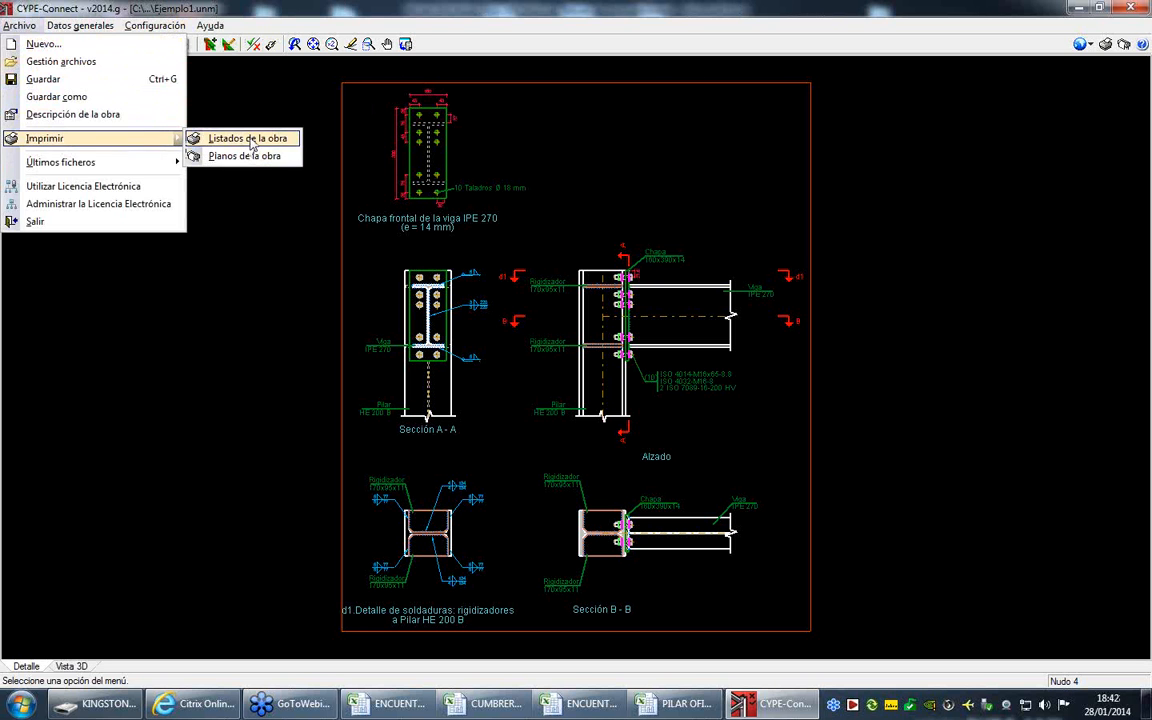
{"action": "left_click", "coordinate": [251, 141]}
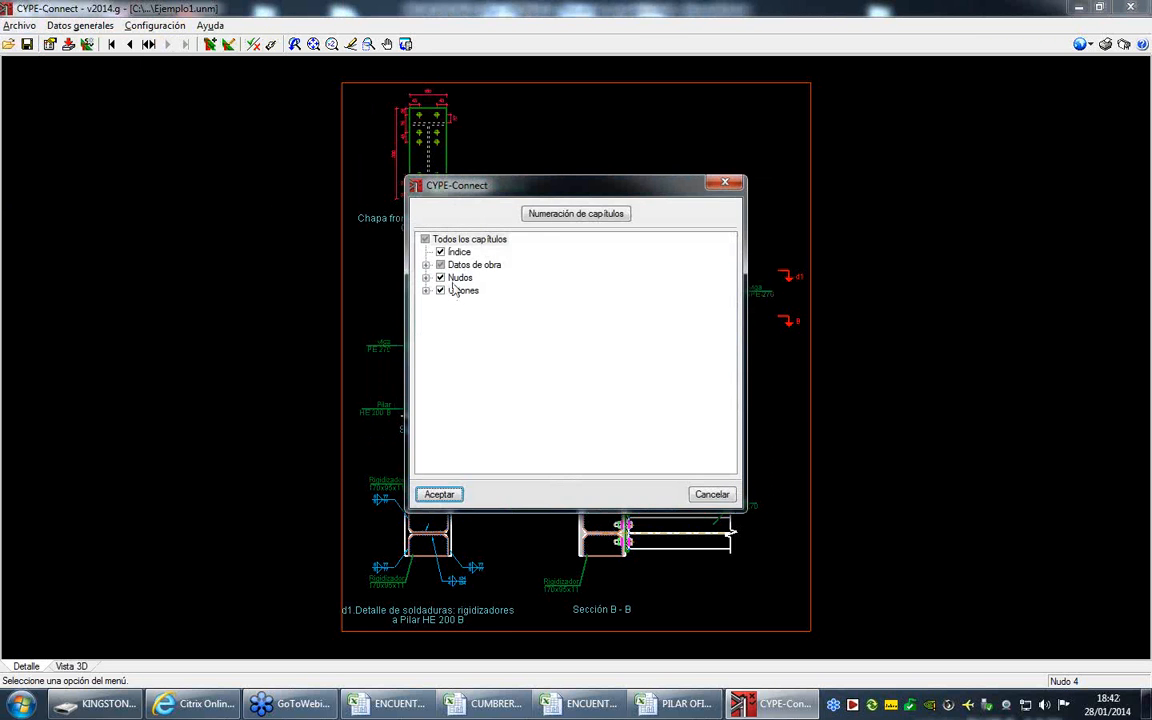
{"action": "left_click", "coordinate": [446, 240]}
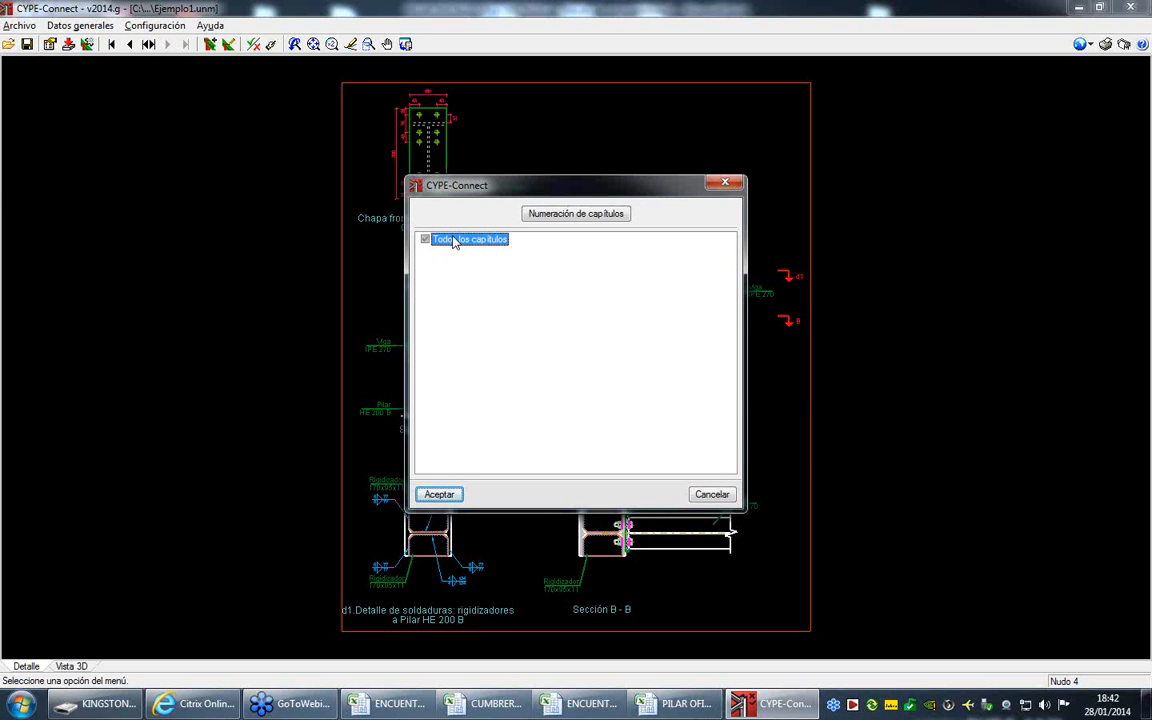
{"action": "left_click", "coordinate": [426, 265]}
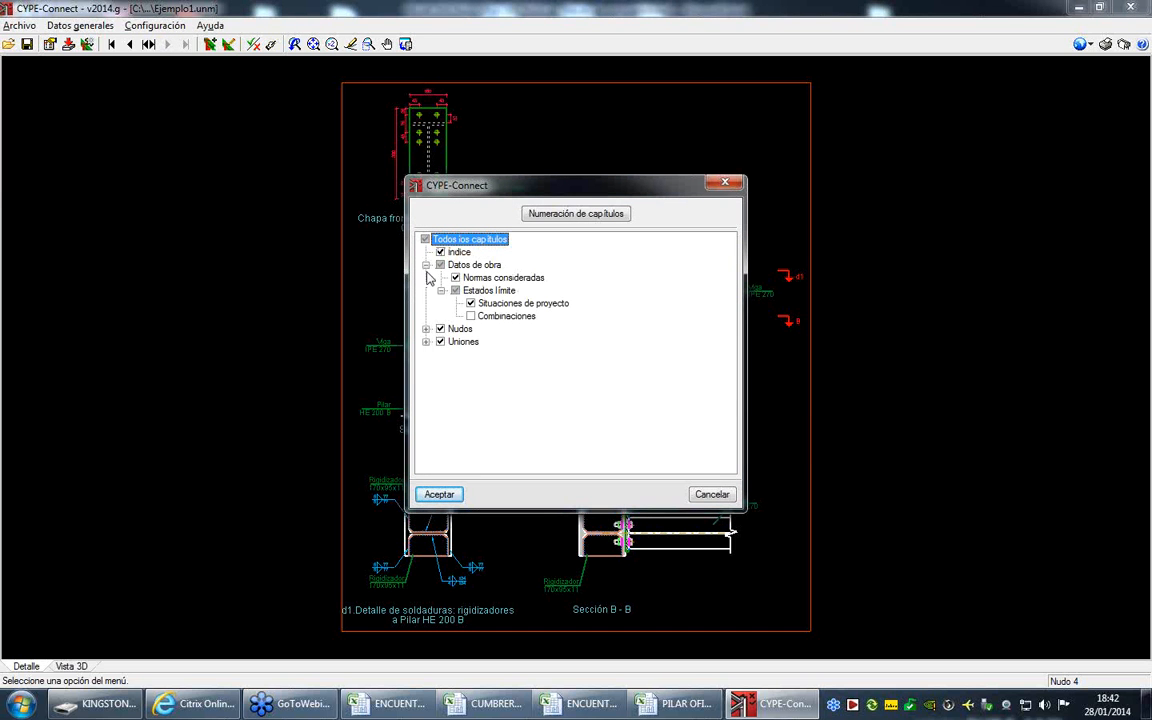
{"action": "left_click", "coordinate": [426, 329]}
{"action": "left_click", "coordinate": [426, 392]}
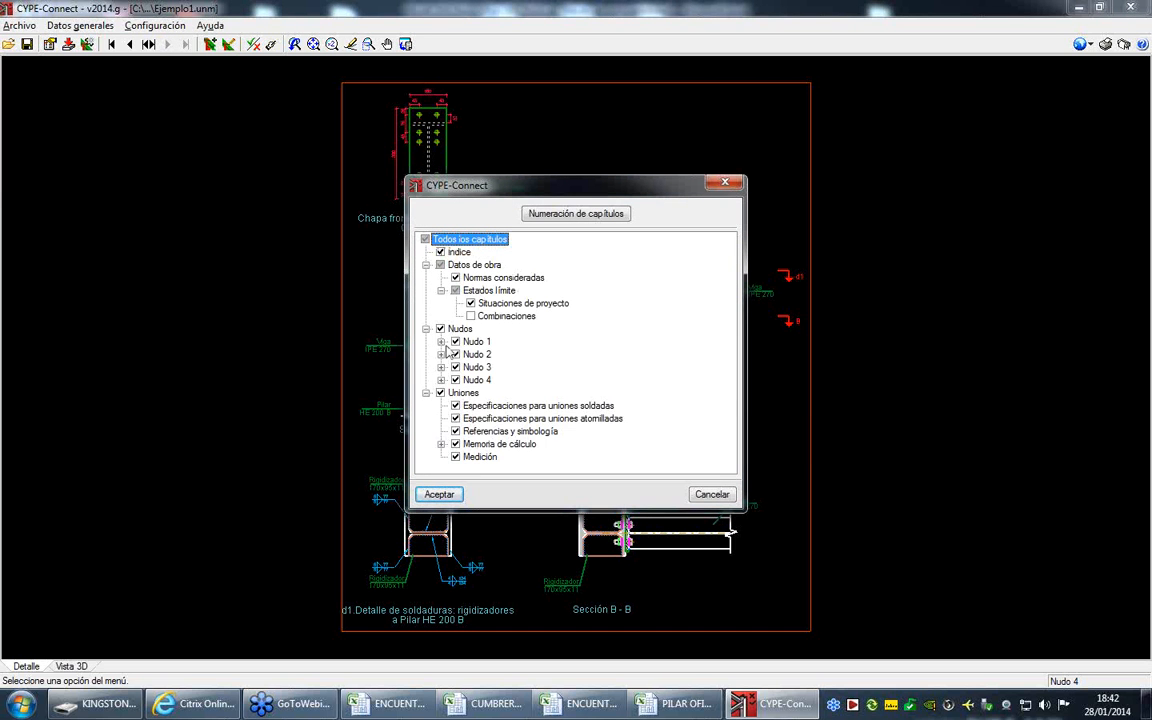
{"action": "left_click", "coordinate": [441, 341]}
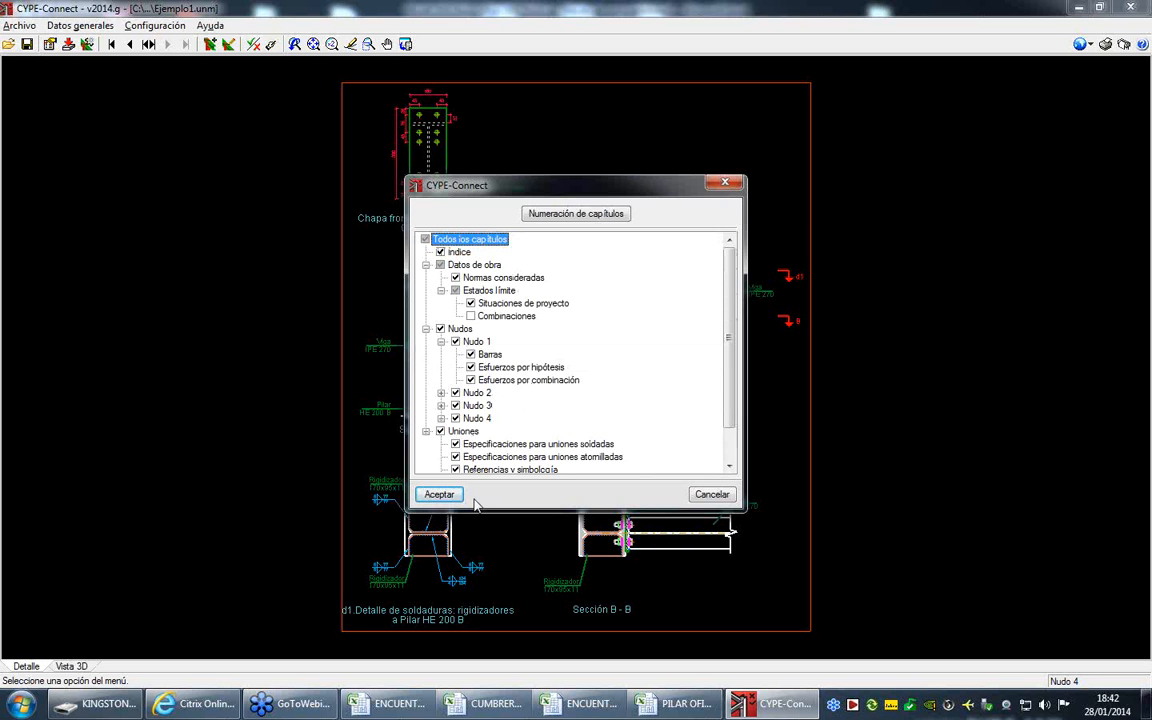
{"action": "left_click", "coordinate": [439, 494]}
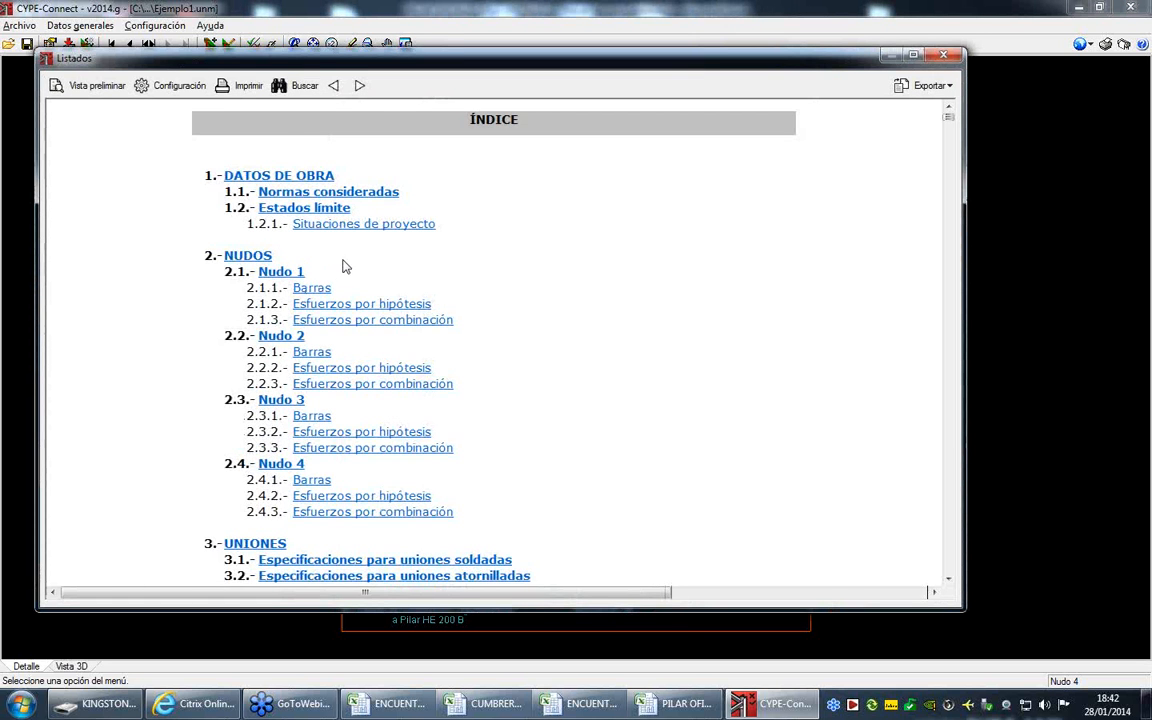
- Review the project report's load coefficients, bar forces, joint checks and material quantities, and close it
{"action": "scroll", "coordinate": [370, 290], "scroll_direction": "down", "scroll_amount": 5}
{"action": "scroll", "coordinate": [370, 290], "scroll_direction": "down", "scroll_amount": 20}
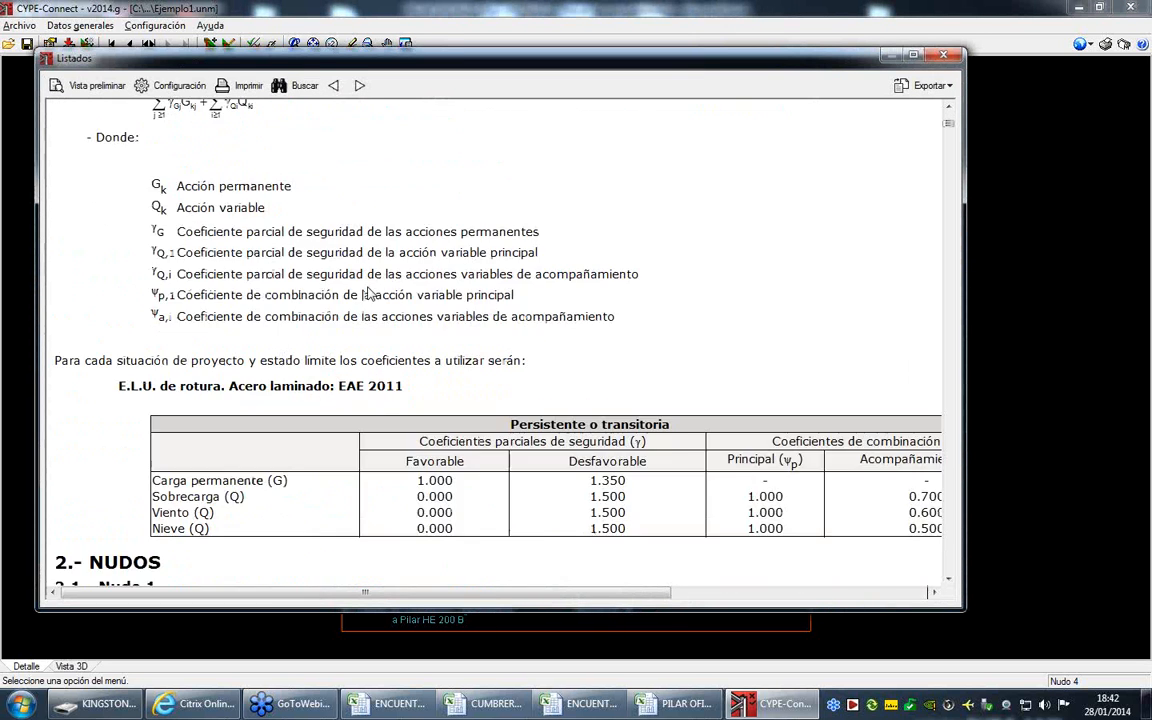
{"action": "scroll", "coordinate": [390, 300], "scroll_direction": "down", "scroll_amount": 20}
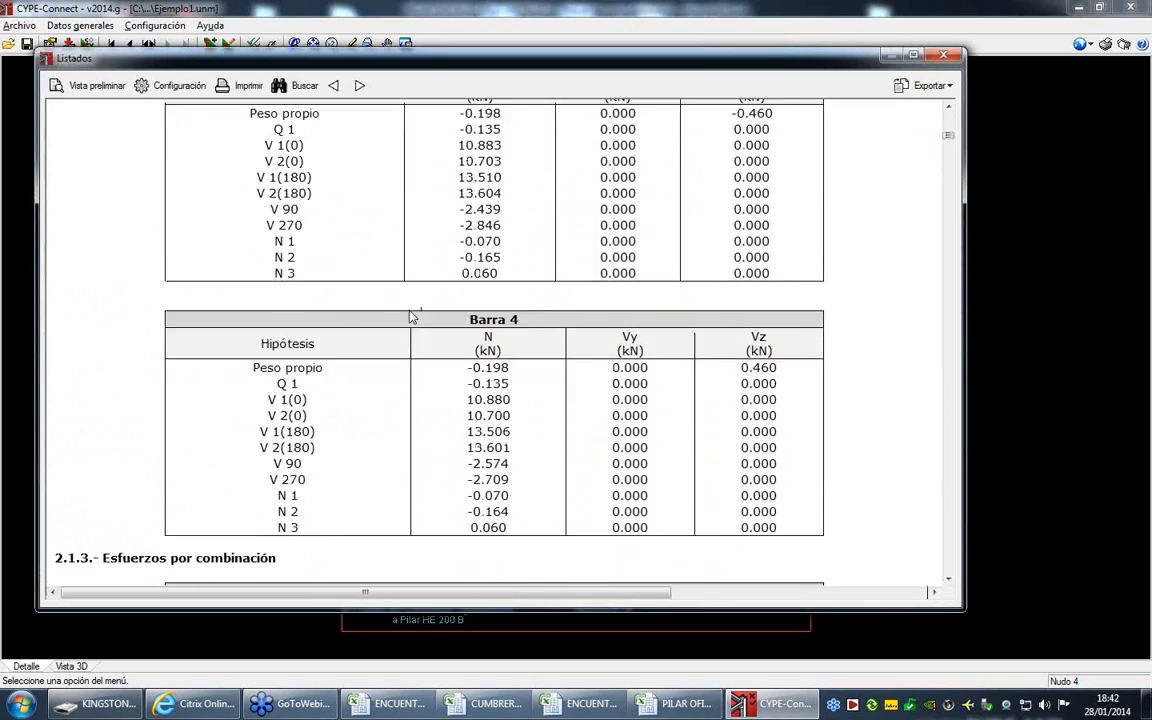
{"action": "left_click_drag", "start_coordinate": [950, 145], "coordinate": [822, 156]}
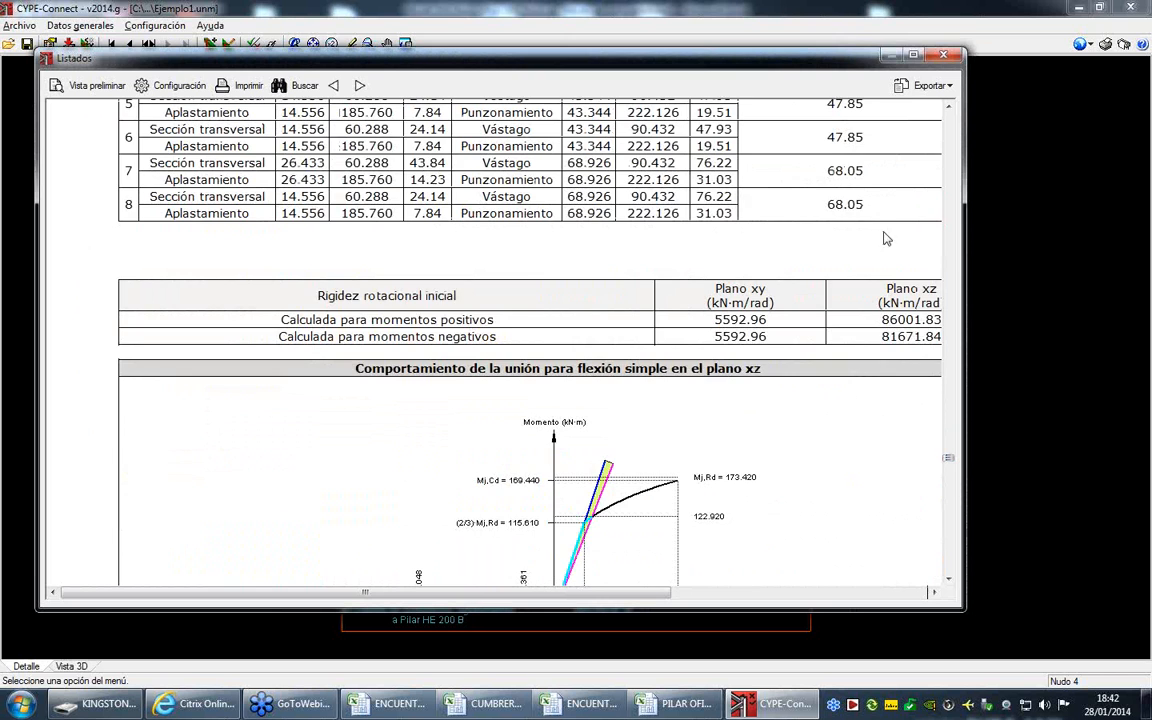
{"action": "left_click", "coordinate": [913, 54]}
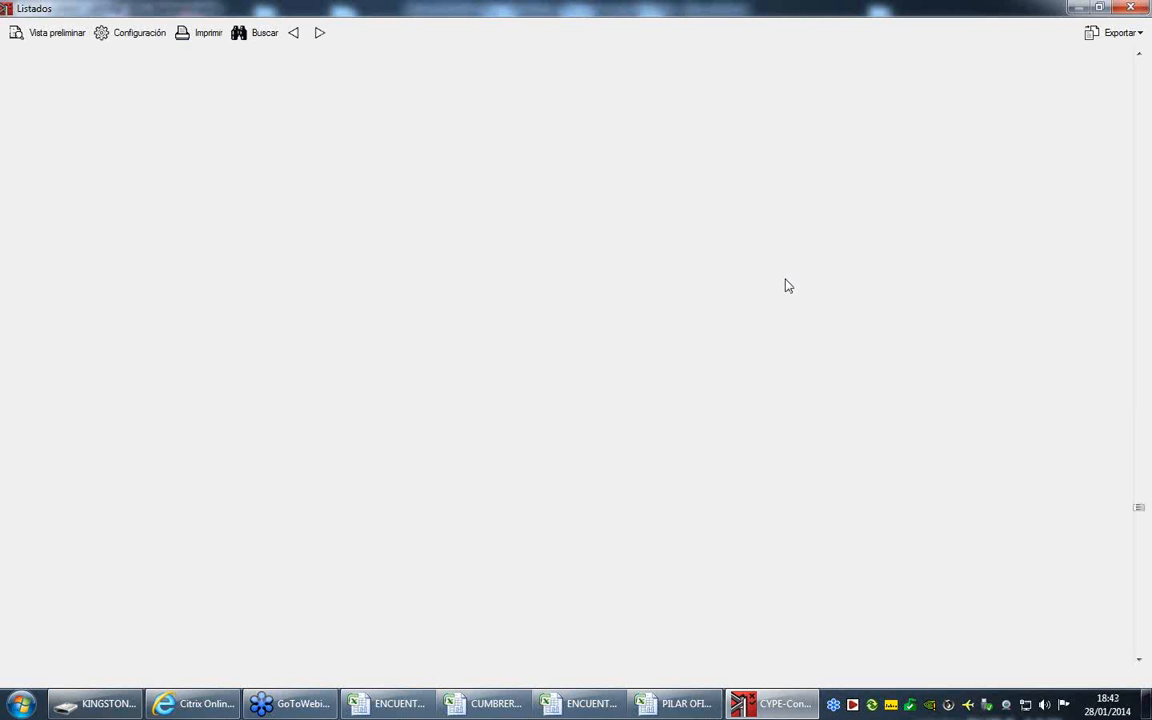
{"action": "scroll", "coordinate": [792, 315], "scroll_direction": "down", "scroll_amount": 7}
{"action": "scroll", "coordinate": [792, 315], "scroll_direction": "up", "scroll_amount": 5}
{"action": "scroll", "coordinate": [792, 320], "scroll_direction": "up", "scroll_amount": 3}
{"action": "scroll", "coordinate": [792, 320], "scroll_direction": "down", "scroll_amount": 15}
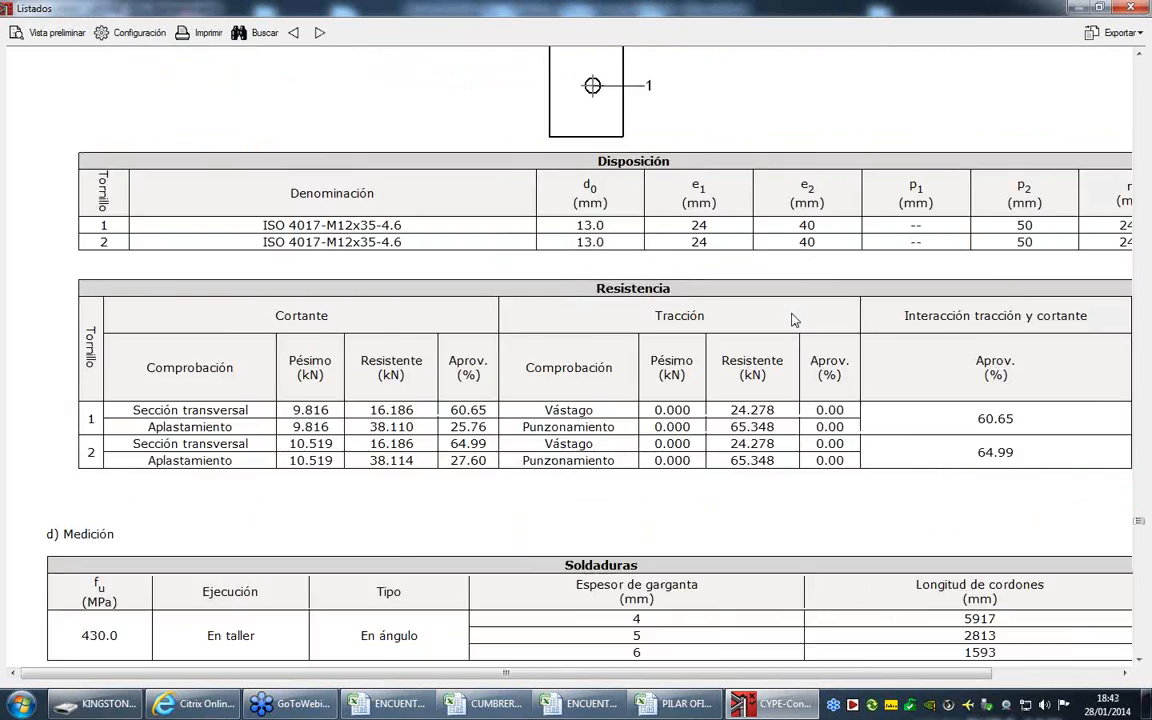
{"action": "scroll", "coordinate": [792, 318], "scroll_direction": "down", "scroll_amount": 15}
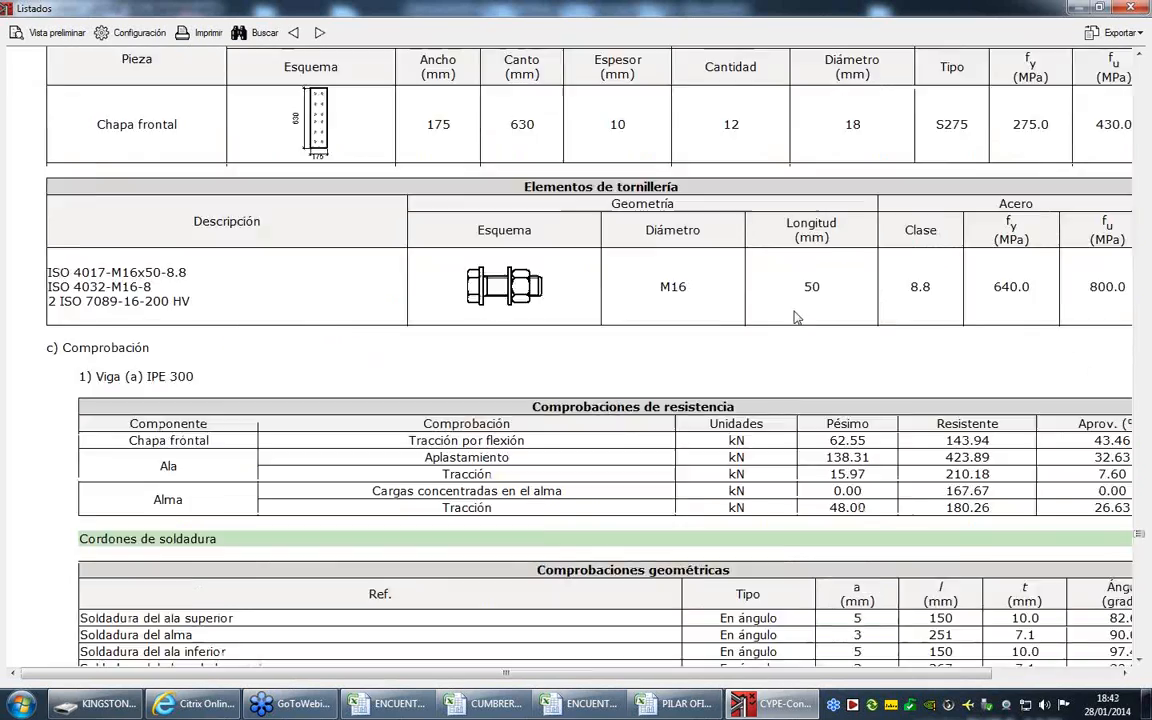
{"action": "scroll", "coordinate": [795, 311], "scroll_direction": "down", "scroll_amount": 3}
{"action": "left_click", "coordinate": [1129, 7]}
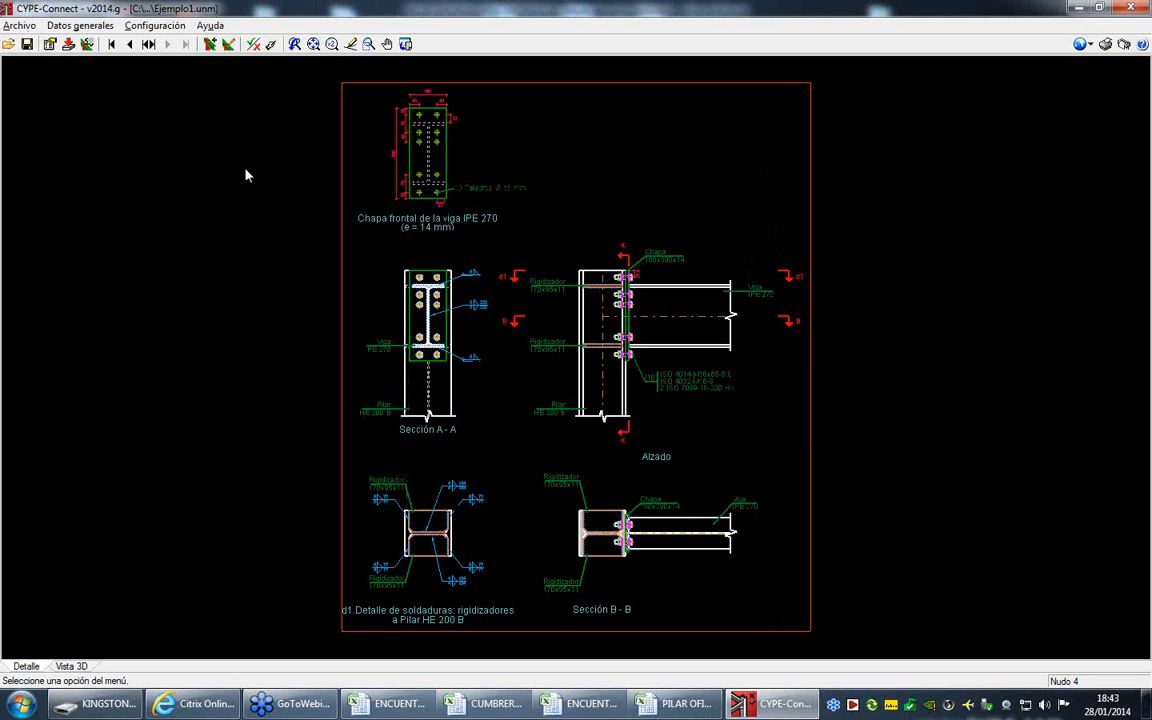
- Add a joint drawing with the default scale divisors and DXF output, compose its sheets, and show all drawings in detail
{"action": "left_click", "coordinate": [19, 26]}
{"action": "mouse_move", "coordinate": [66, 140]}
{"action": "left_click", "coordinate": [214, 156]}
{"action": "left_click", "coordinate": [445, 384]}
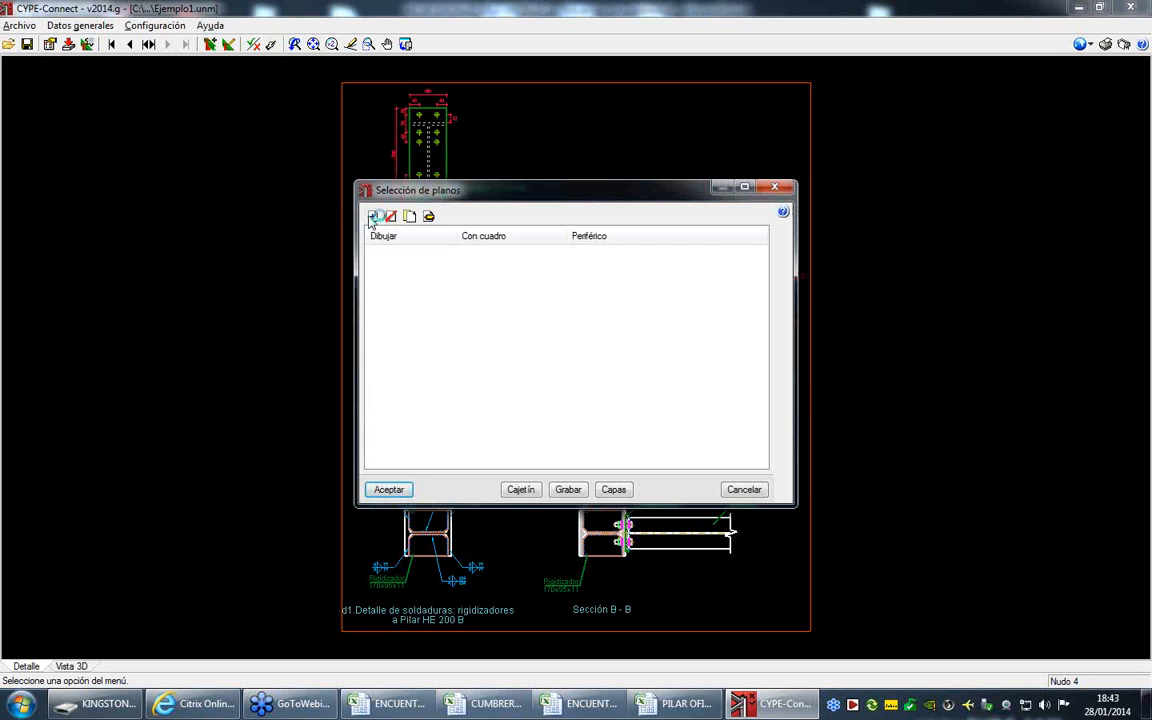
{"action": "left_click", "coordinate": [372, 217]}
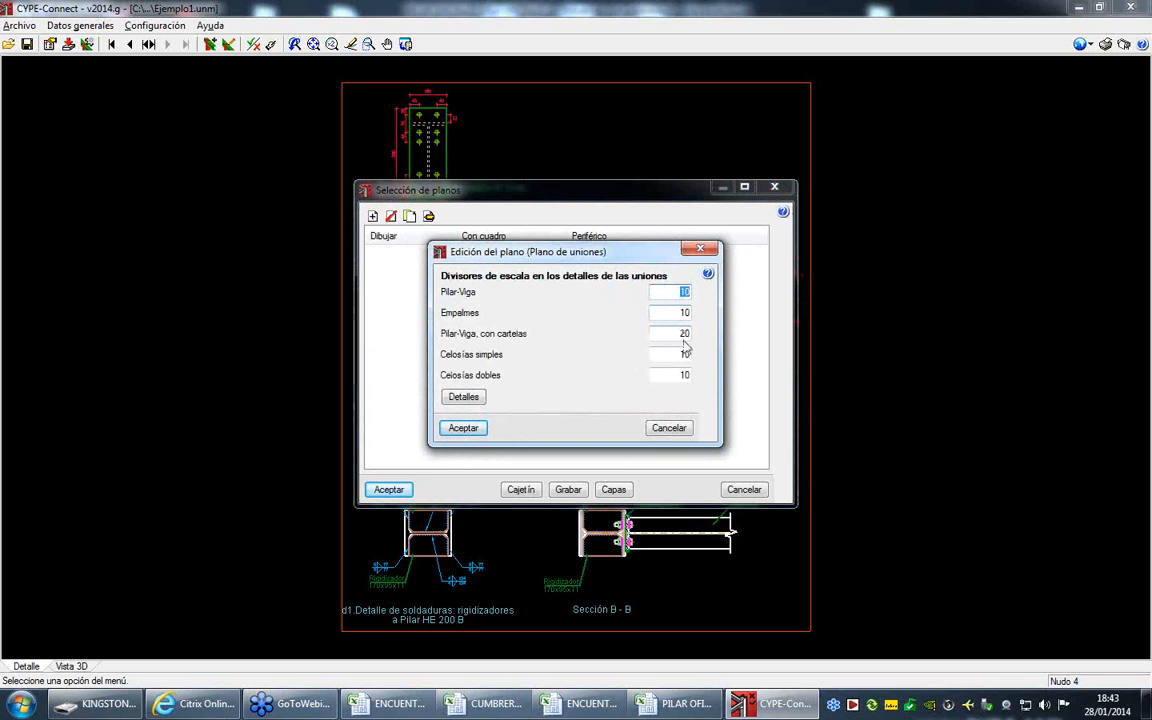
{"action": "left_click", "coordinate": [463, 428]}
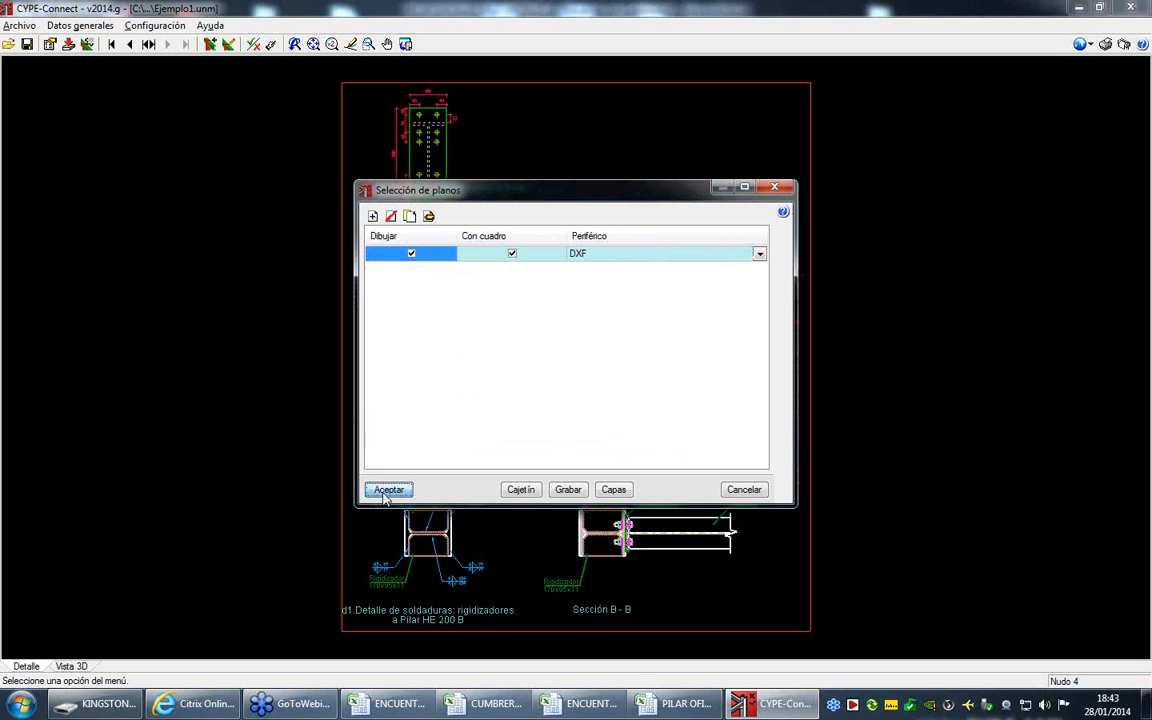
{"action": "left_click", "coordinate": [389, 489]}
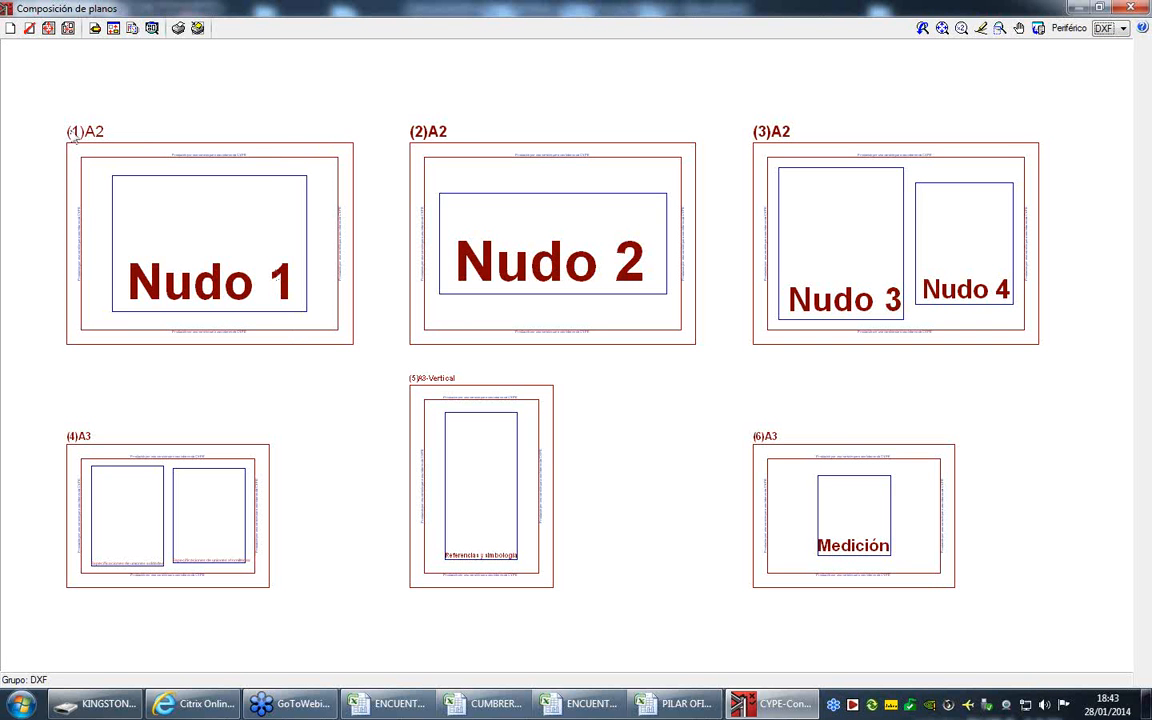
{"action": "left_click", "coordinate": [153, 30]}
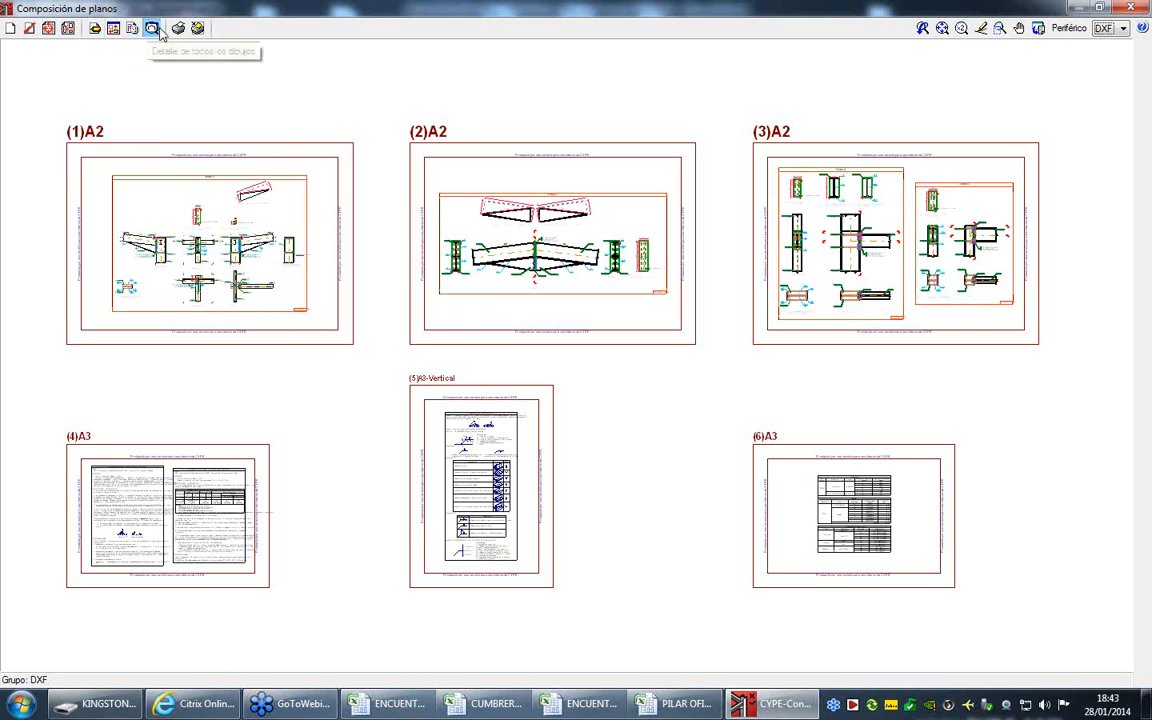
- Examine the joint details of Nudo 1 to Nudo 4 on the three A2 sheets
{"action": "scroll", "coordinate": [212, 100], "scroll_direction": "up", "scroll_amount": 4}
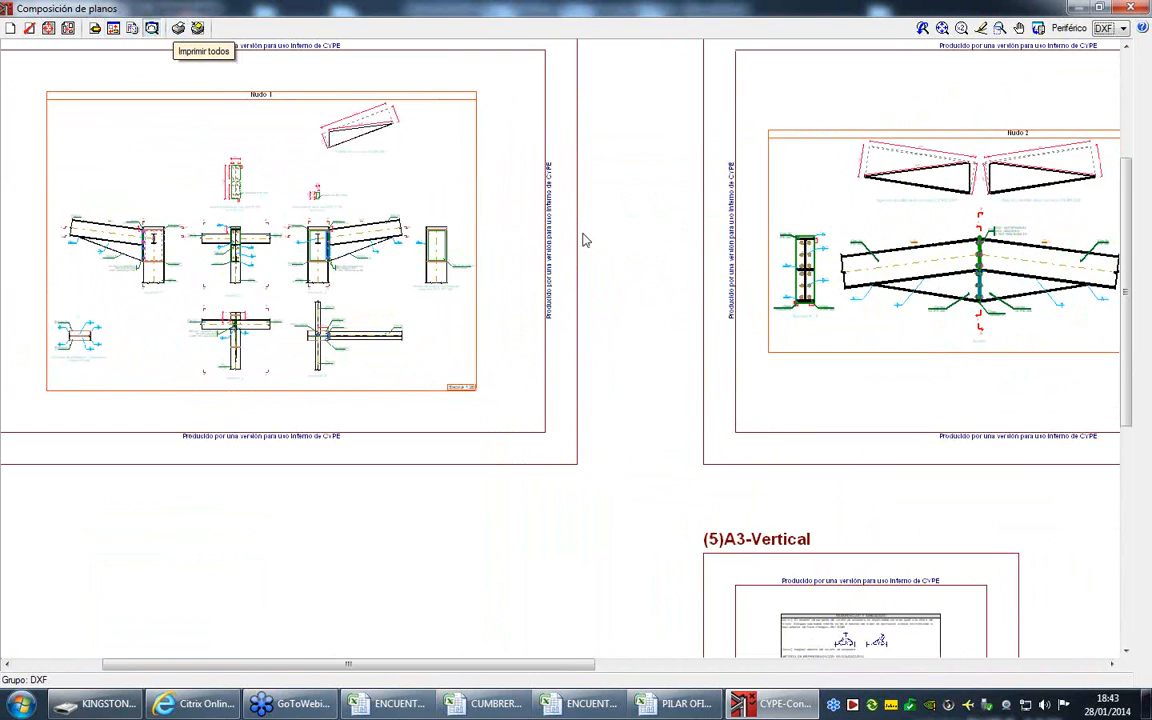
{"action": "scroll", "coordinate": [804, 237], "scroll_direction": "up", "scroll_amount": 1}
{"action": "middle_click_drag", "start_coordinate": [804, 237], "coordinate": [380, 290]}
{"action": "middle_click_drag", "start_coordinate": [887, 288], "coordinate": [557, 290]}
{"action": "scroll", "coordinate": [676, 225], "scroll_direction": "down", "scroll_amount": 4}
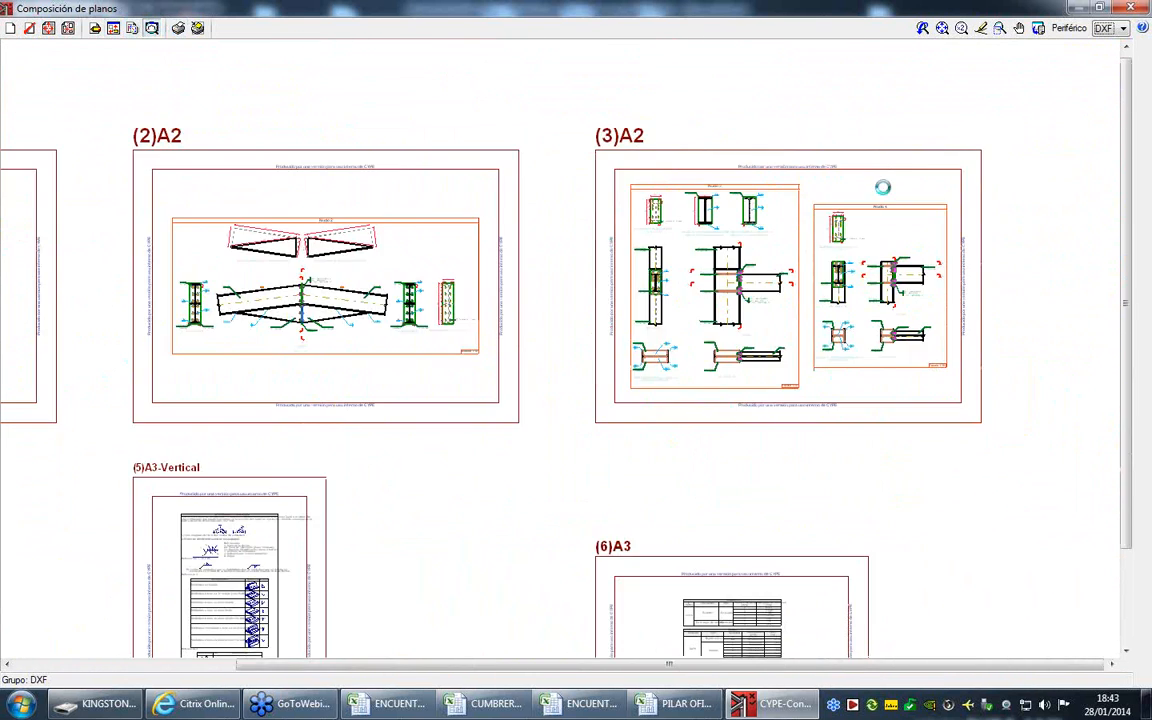
- Examine the welded and bolted joint specifications on sheet 4 and the weld references and symbols on sheet 5
{"action": "scroll", "coordinate": [208, 470], "scroll_direction": "up", "scroll_amount": 4}
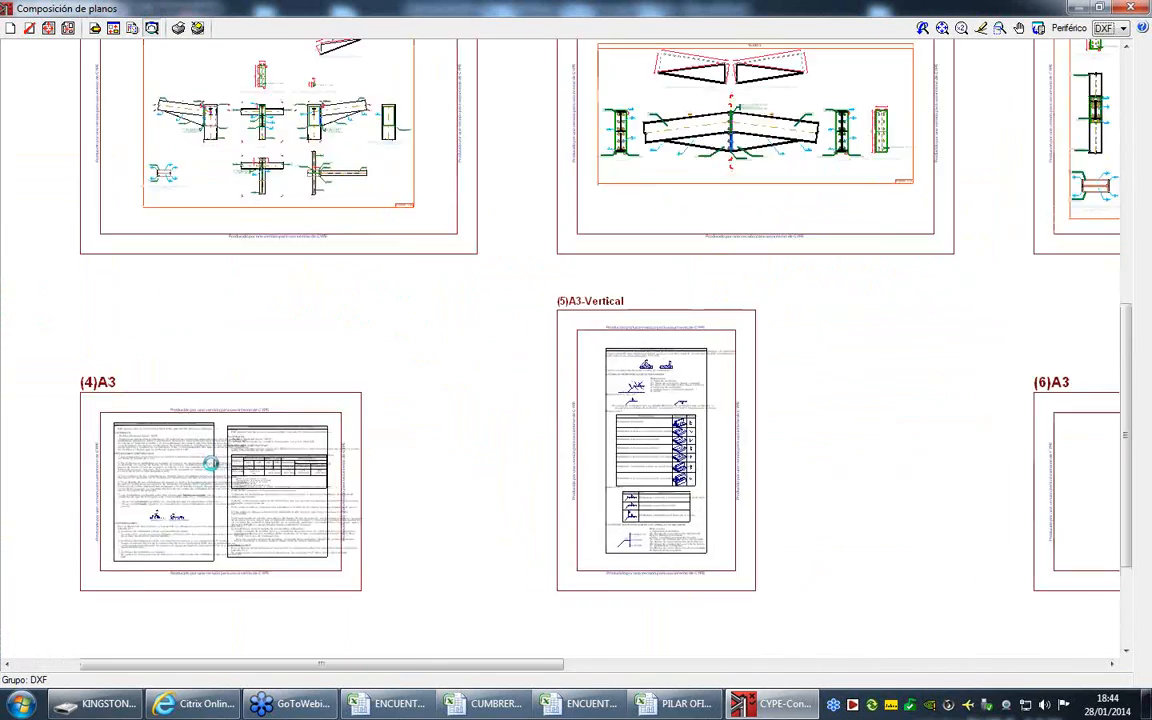
{"action": "scroll", "coordinate": [270, 406], "scroll_direction": "up", "scroll_amount": 4}
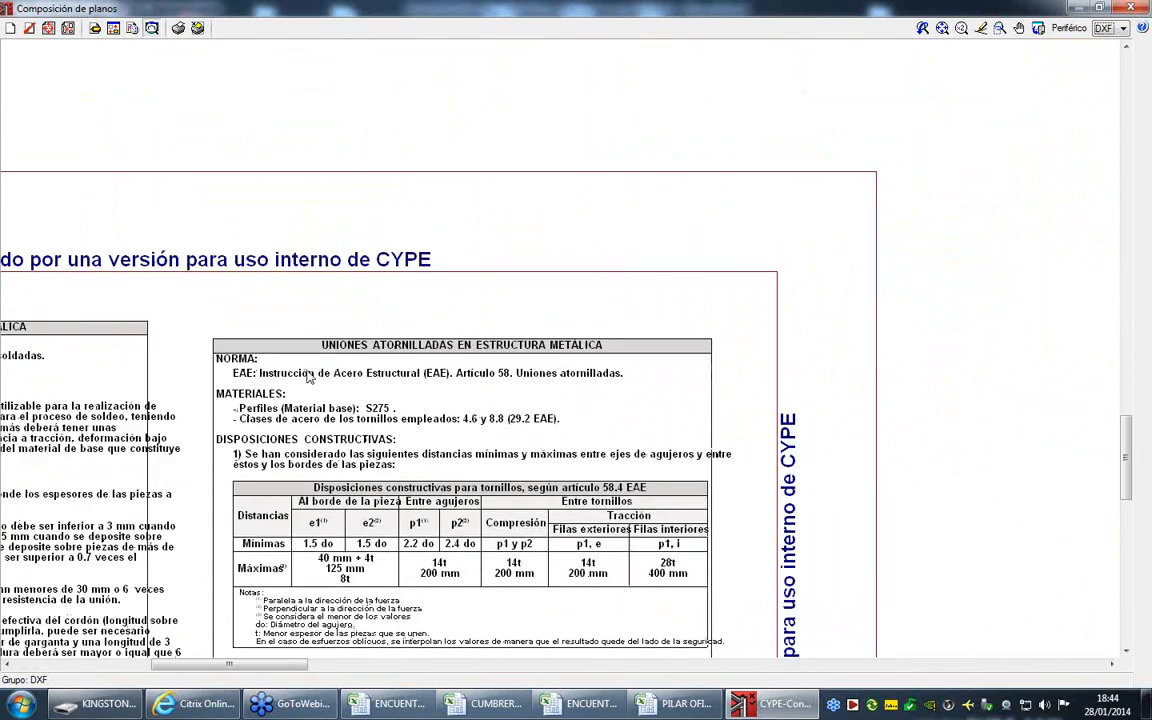
{"action": "scroll", "coordinate": [270, 406], "scroll_direction": "down", "scroll_amount": 3}
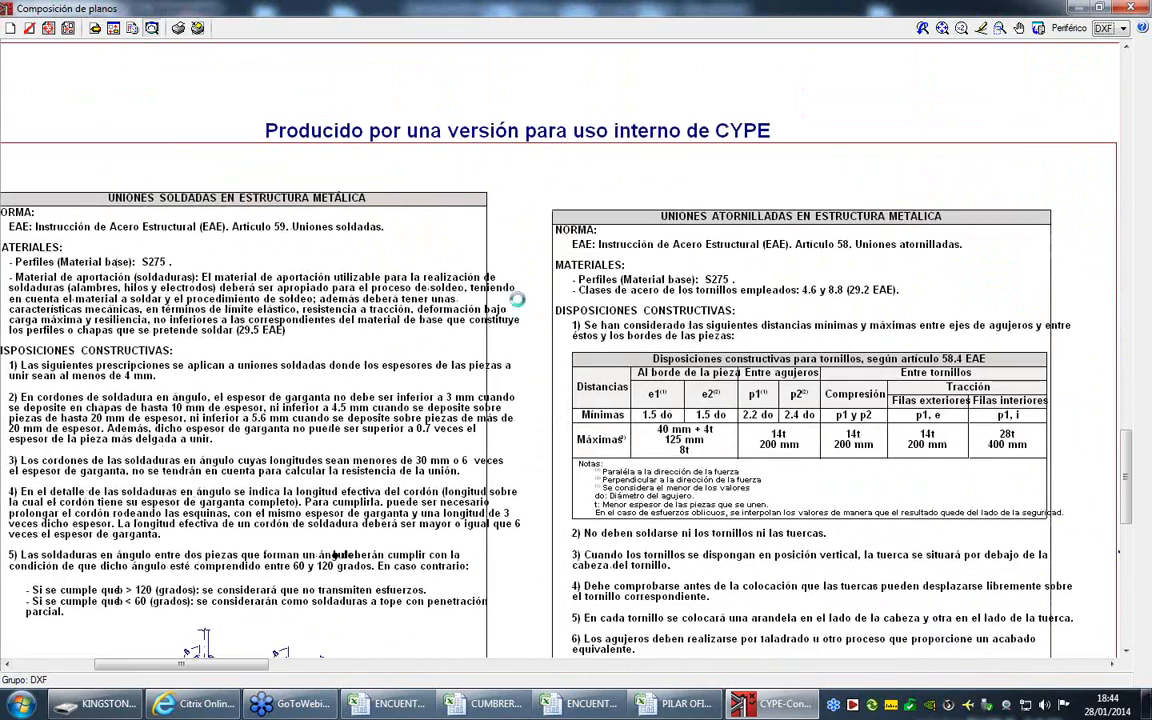
{"action": "scroll", "coordinate": [690, 348], "scroll_direction": "down", "scroll_amount": 1}
{"action": "middle_click_drag", "start_coordinate": [766, 375], "coordinate": [410, 267]}
{"action": "scroll", "coordinate": [481, 432], "scroll_direction": "up", "scroll_amount": 2}
{"action": "scroll", "coordinate": [481, 432], "scroll_direction": "up", "scroll_amount": 3}
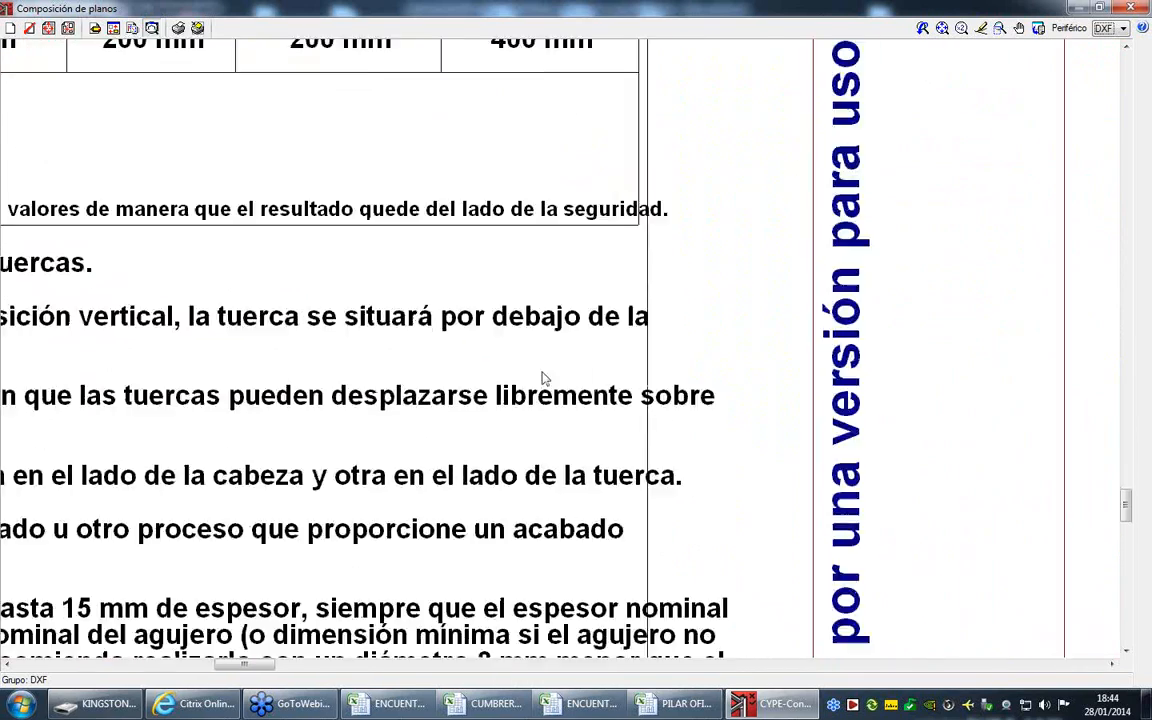
{"action": "scroll", "coordinate": [540, 381], "scroll_direction": "down", "scroll_amount": 3}
{"action": "scroll", "coordinate": [398, 352], "scroll_direction": "down", "scroll_amount": 4}
{"action": "middle_click_drag", "start_coordinate": [745, 291], "coordinate": [162, 400]}
{"action": "scroll", "coordinate": [579, 205], "scroll_direction": "up", "scroll_amount": 1}
{"action": "scroll", "coordinate": [640, 85], "scroll_direction": "up", "scroll_amount": 2}
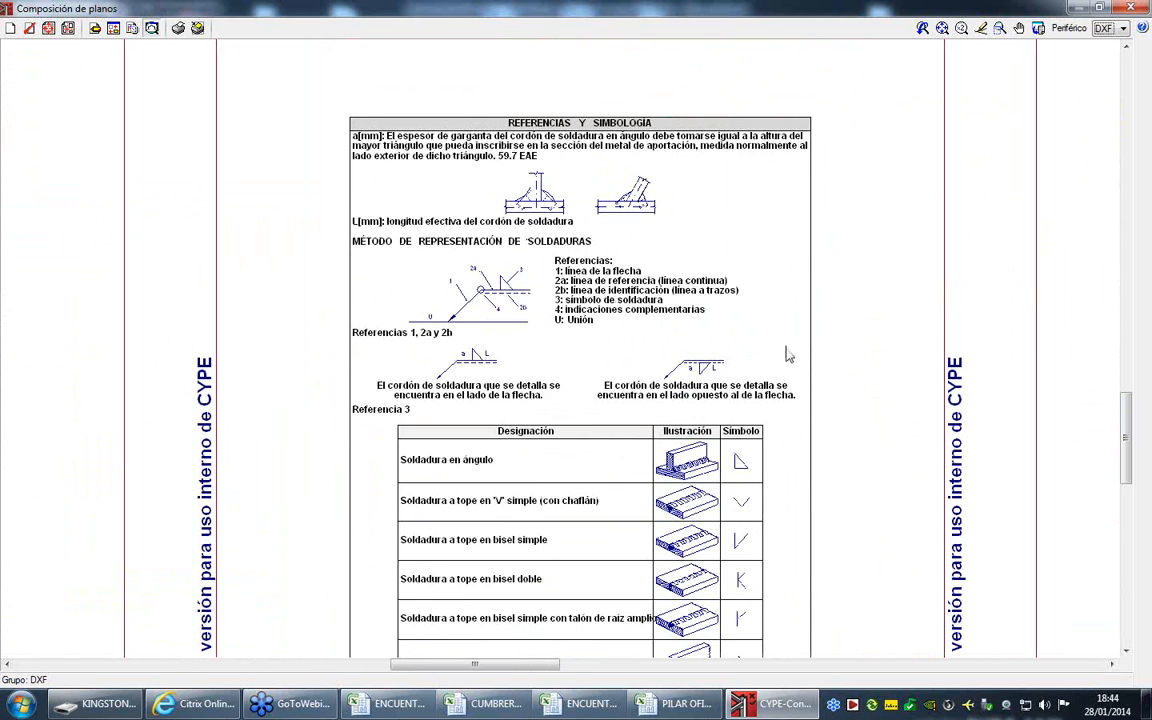
{"action": "scroll", "coordinate": [373, 321], "scroll_direction": "down", "scroll_amount": 3}
- Examine the weld, plate and bolt quantity tables on A3 sheet 6
{"action": "middle_click_drag", "start_coordinate": [990, 319], "coordinate": [473, 293]}
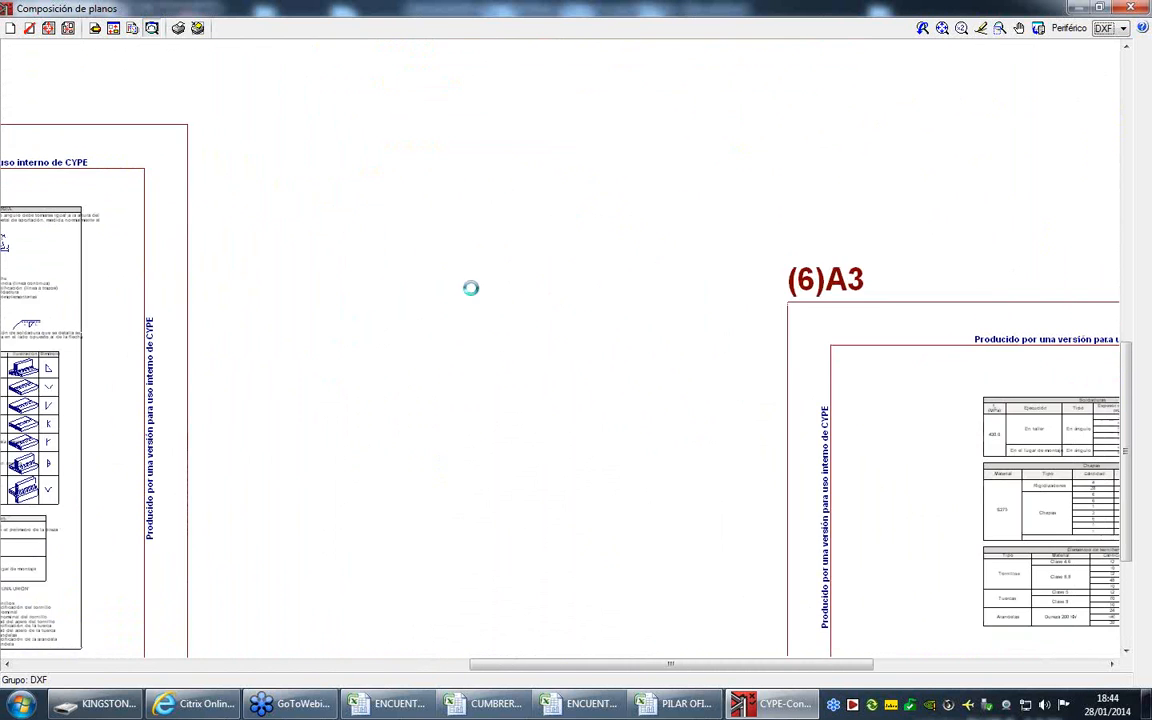
{"action": "scroll", "coordinate": [473, 293], "scroll_direction": "down", "scroll_amount": 1}
{"action": "scroll", "coordinate": [797, 371], "scroll_direction": "up", "scroll_amount": 5}
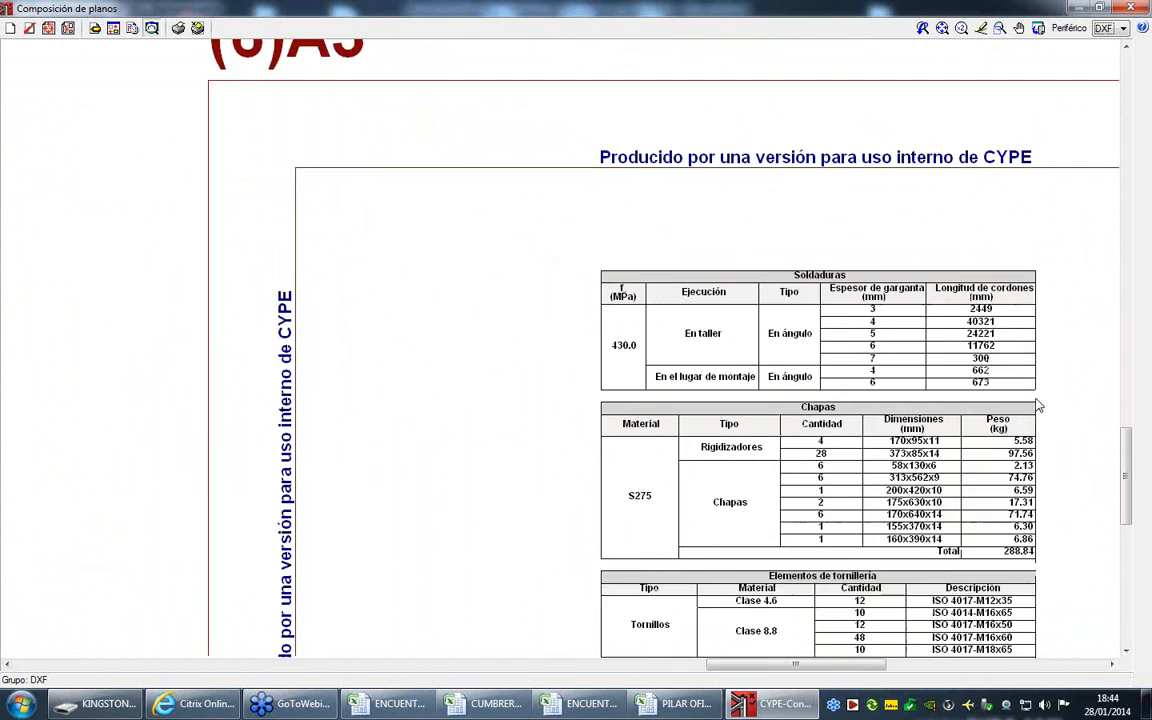
{"action": "scroll", "coordinate": [806, 346], "scroll_direction": "up", "scroll_amount": 1}
{"action": "middle_click_drag", "start_coordinate": [806, 346], "coordinate": [716, 306]}
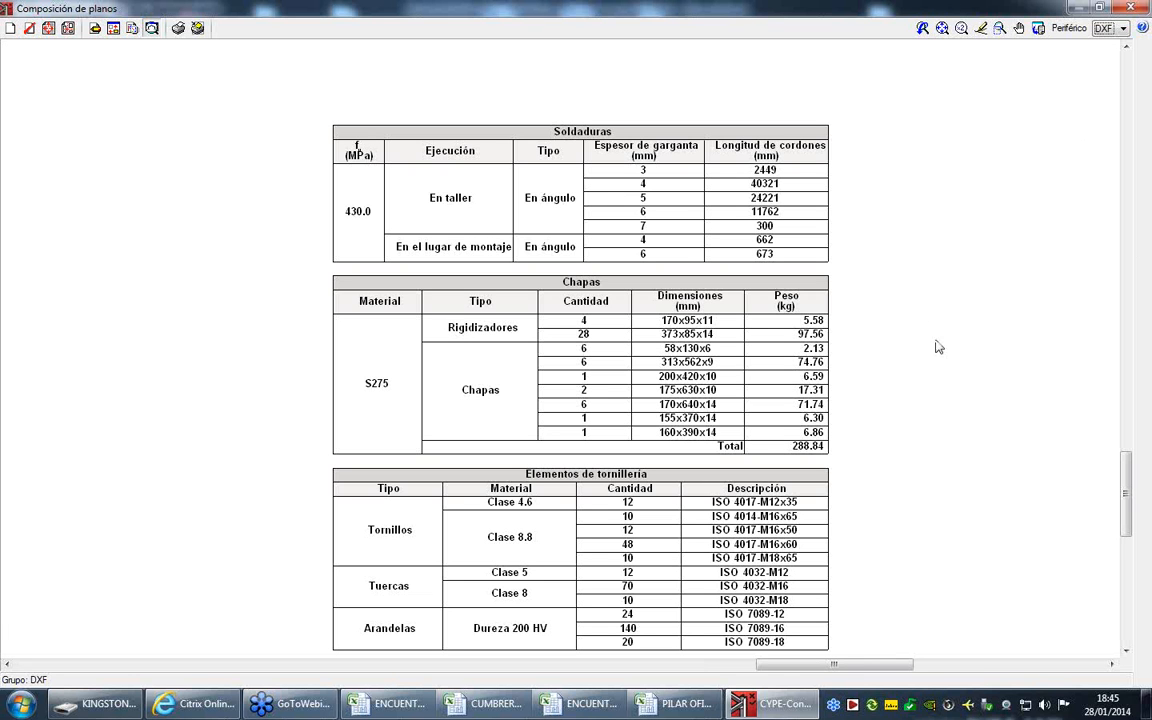
- Close the composed sheets and cancel the drawing selection, and launch Nuevo Metal 3D from the CYPE 2014 launcher
{"action": "left_click", "coordinate": [1134, 8]}
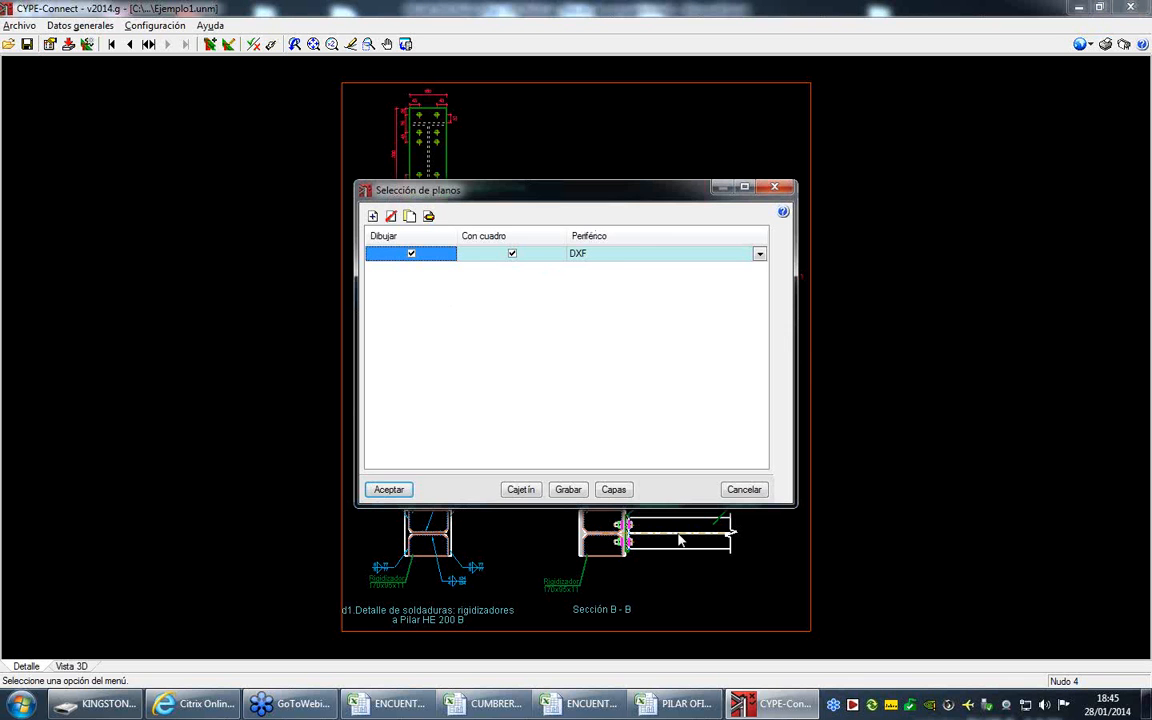
{"action": "left_click", "coordinate": [745, 490]}
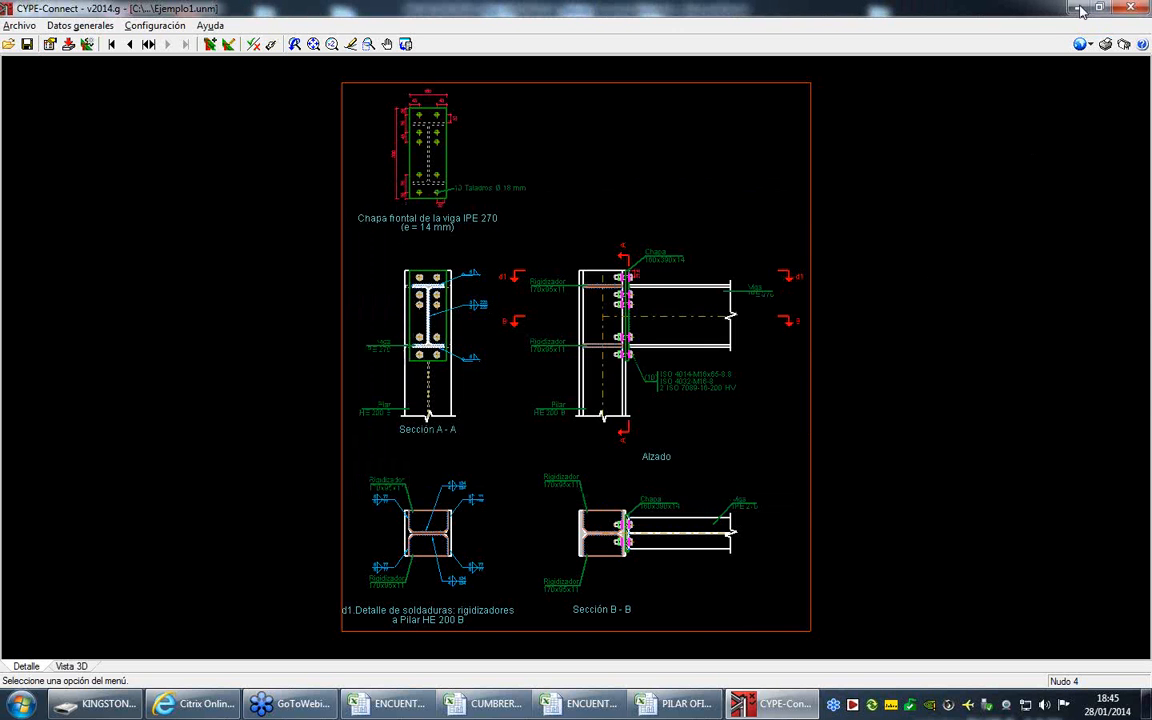
{"action": "key", "text": "alt+Tab"}
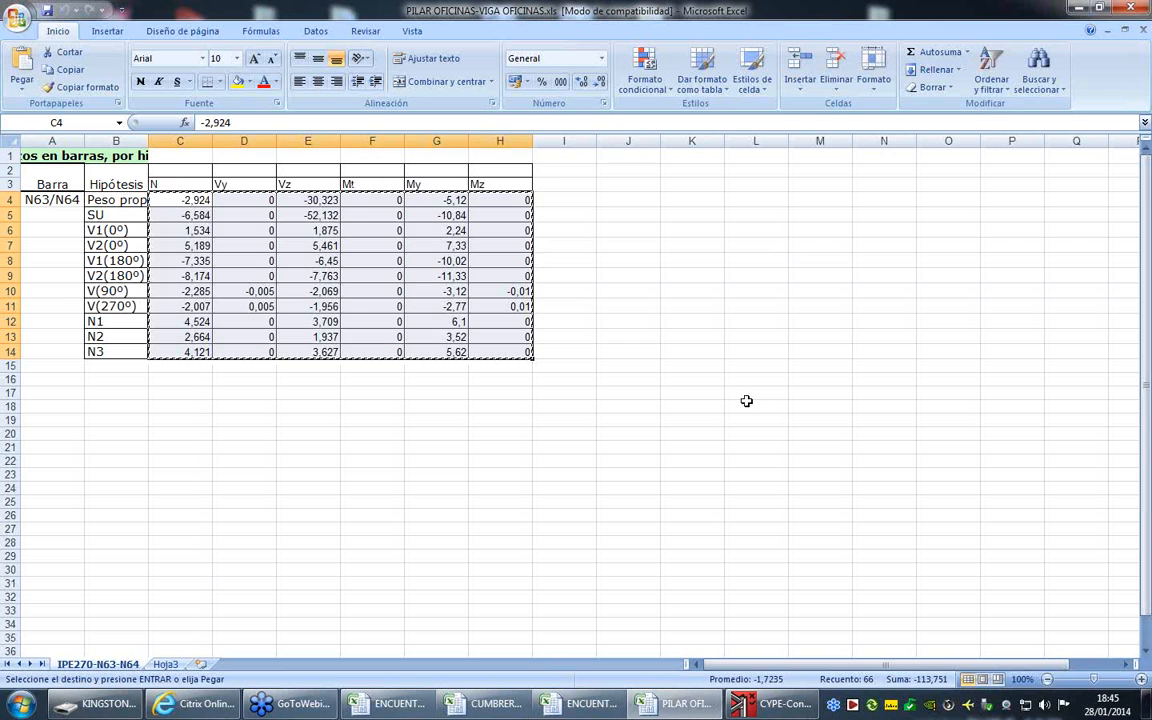
{"action": "left_click", "coordinate": [851, 706]}
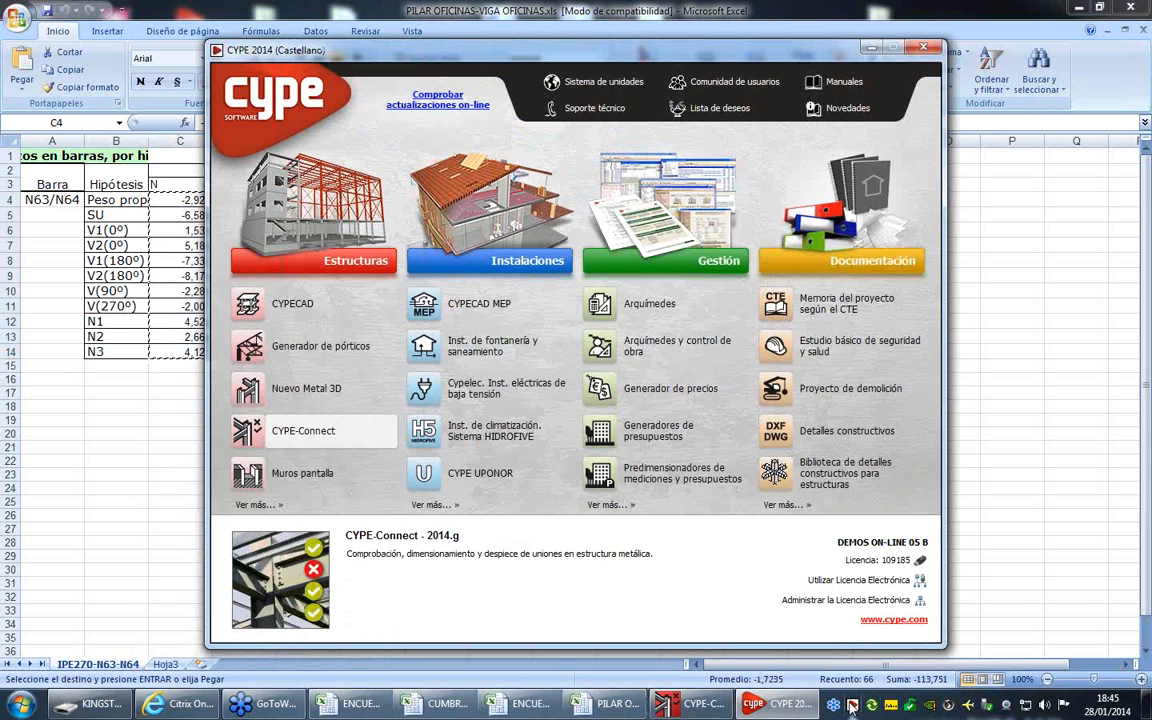
{"action": "left_click", "coordinate": [293, 392]}
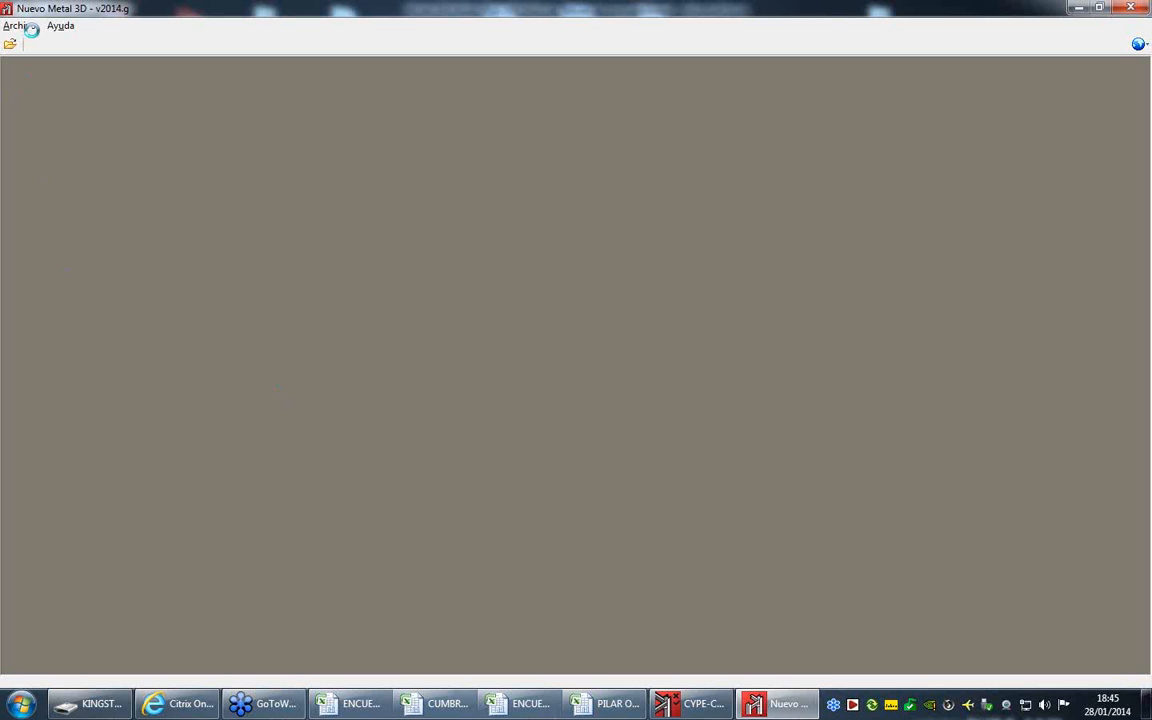
- Switch to Excel and review bar N24/N25's forces by load case and position on the IPE300-N24-N25 sheet of ENCUENTRO PILAR DINTEL CON VIGAS EN EL ALMA.xls
{"action": "mouse_move", "coordinate": [343, 711]}
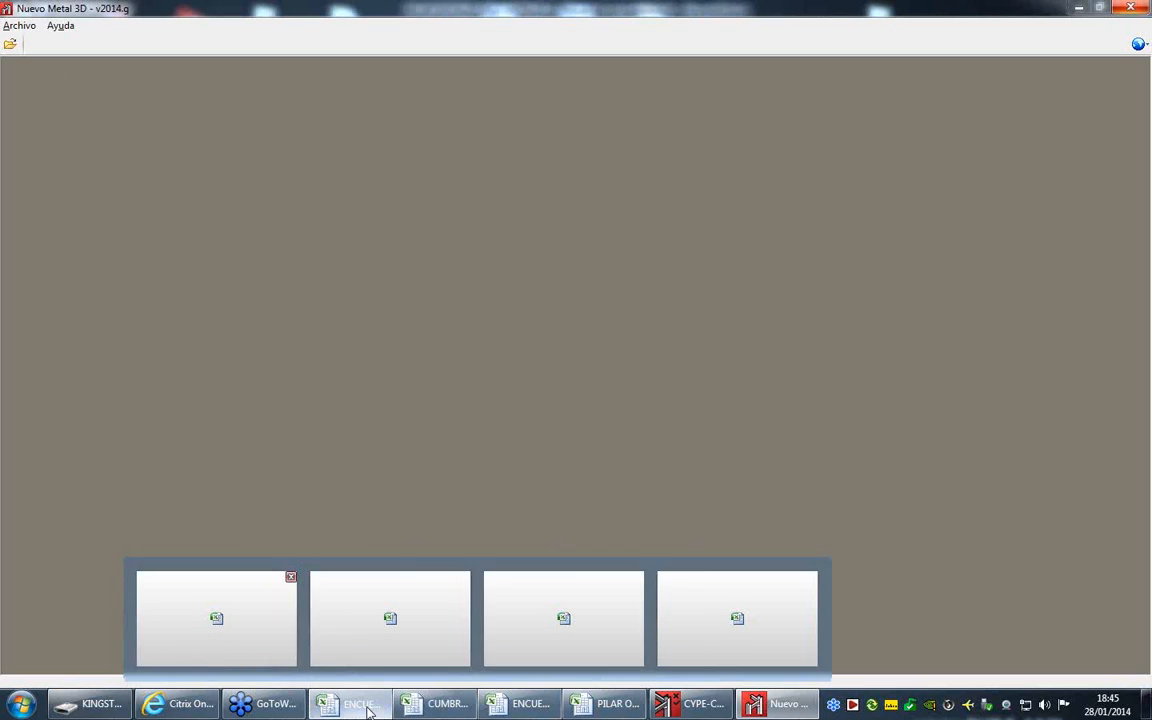
{"action": "left_click", "coordinate": [362, 648]}
{"action": "left_click", "coordinate": [313, 665]}
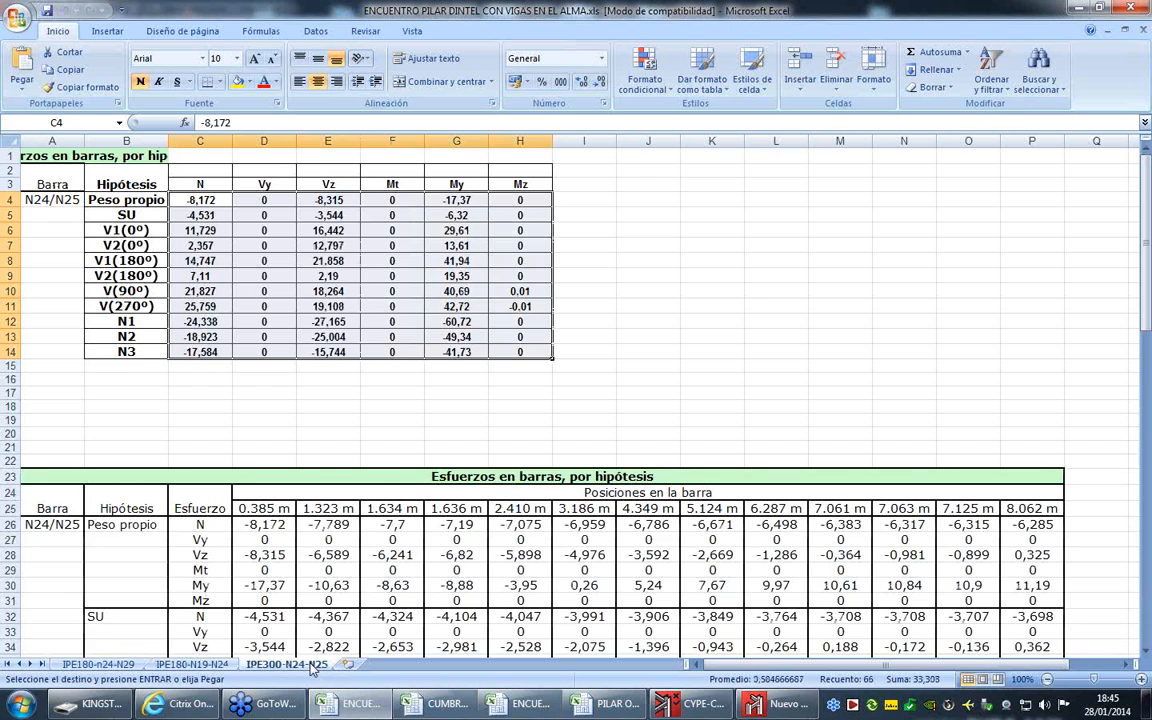
{"action": "scroll", "coordinate": [284, 595], "scroll_direction": "down", "scroll_amount": 7}
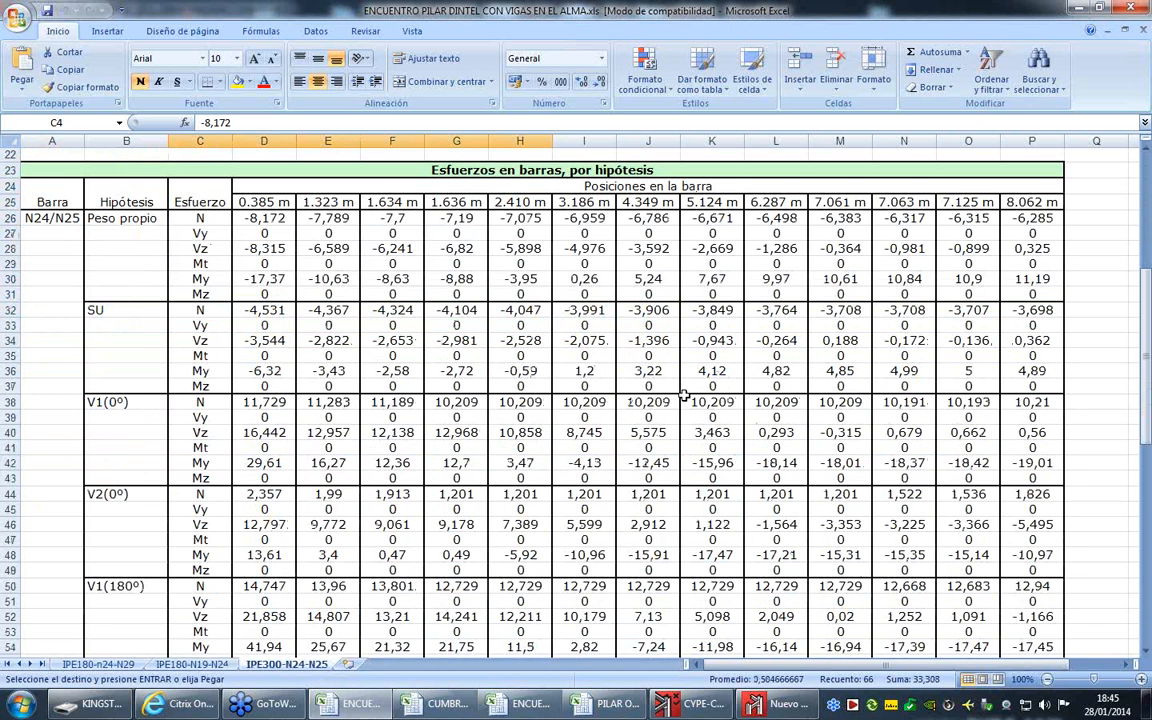
- Switch to Nuevo Metal 3D and show the structure of Nave industrial 1 tirantes in a closer isometric 3D view
{"action": "left_click", "coordinate": [777, 706]}
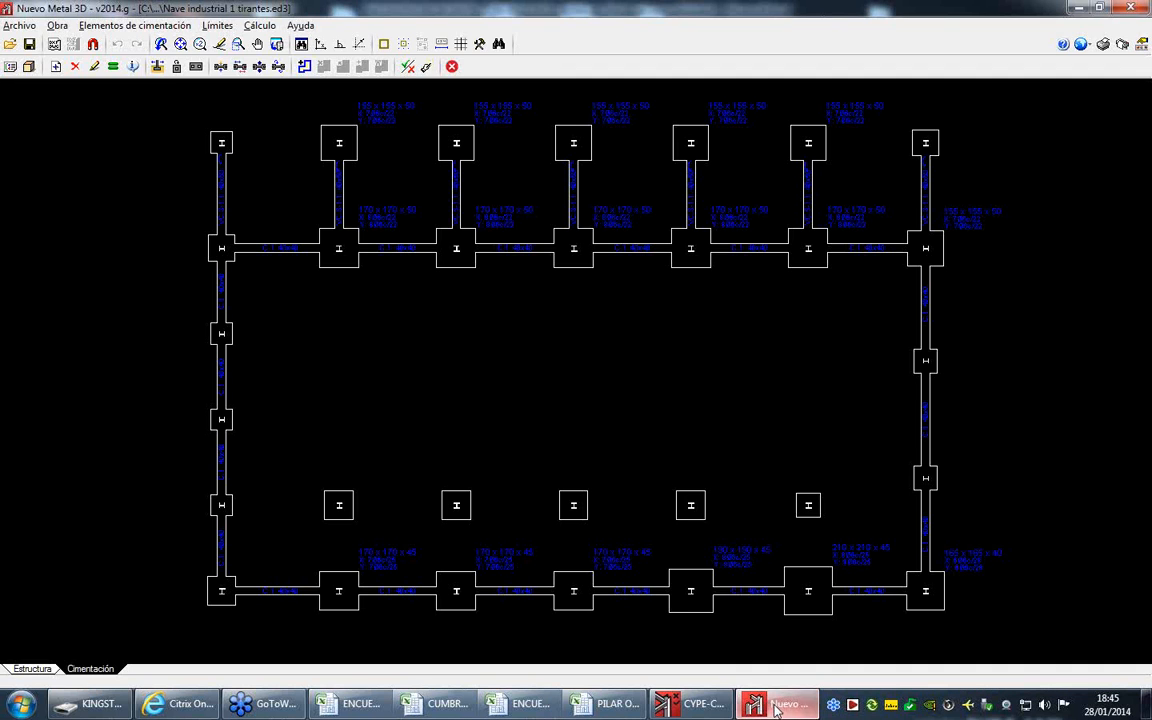
{"action": "left_click", "coordinate": [32, 668]}
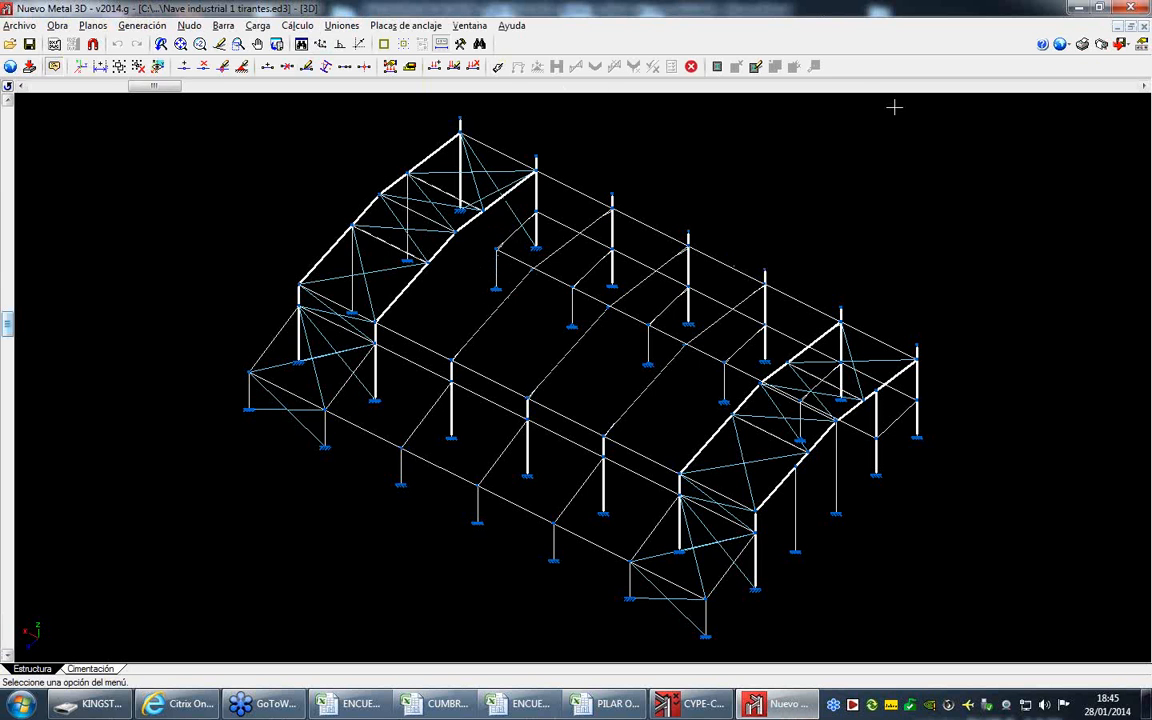
{"action": "left_click_drag", "start_coordinate": [155, 90], "coordinate": [31, 99]}
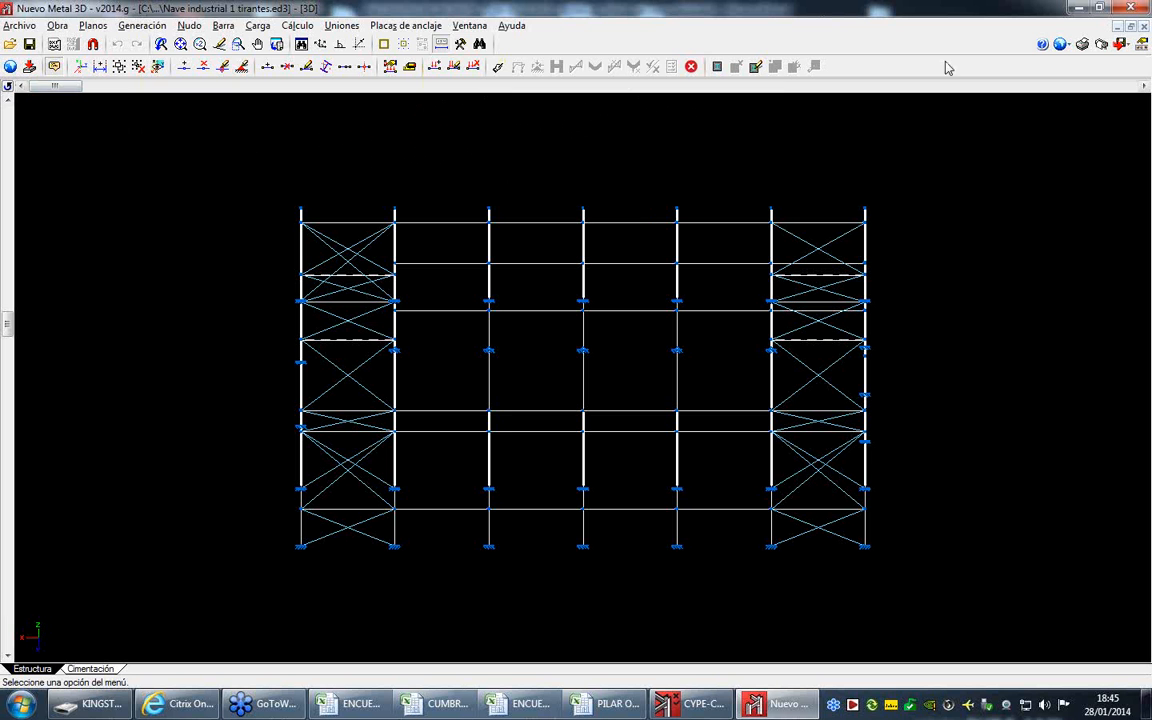
{"action": "left_click", "coordinate": [9, 87]}
{"action": "left_click", "coordinate": [66, 165]}
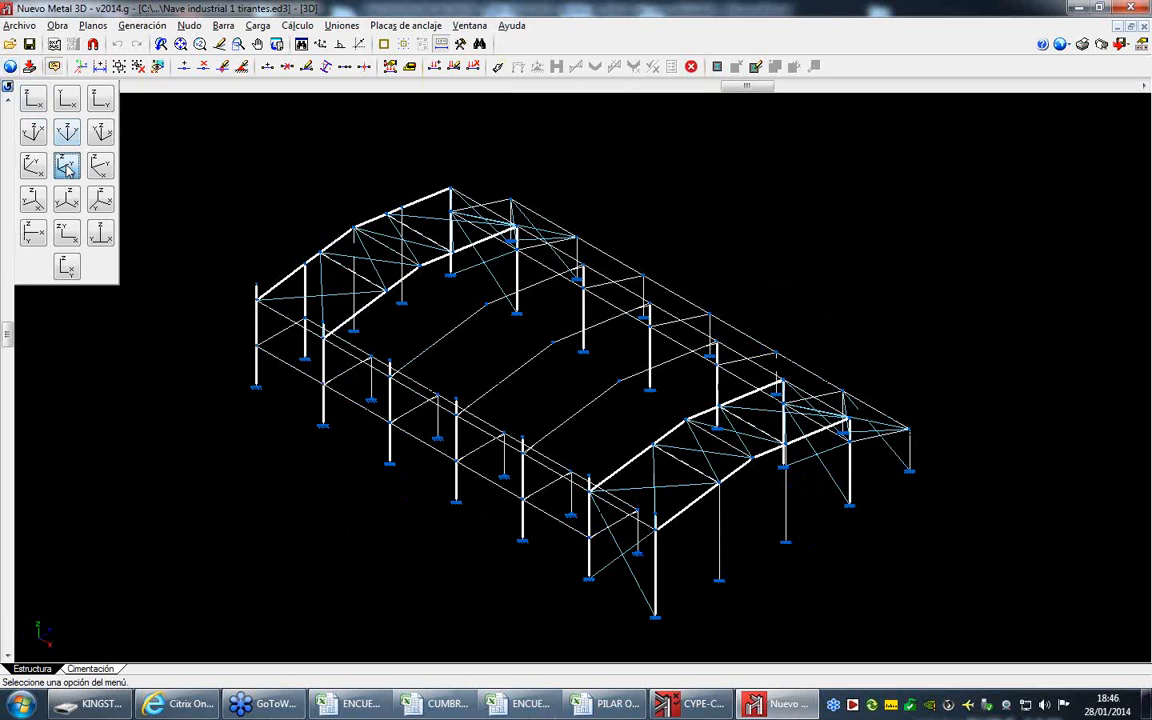
{"action": "scroll", "coordinate": [384, 412], "scroll_direction": "up", "scroll_amount": 2}
{"action": "scroll", "coordinate": [384, 412], "scroll_direction": "up", "scroll_amount": 3}
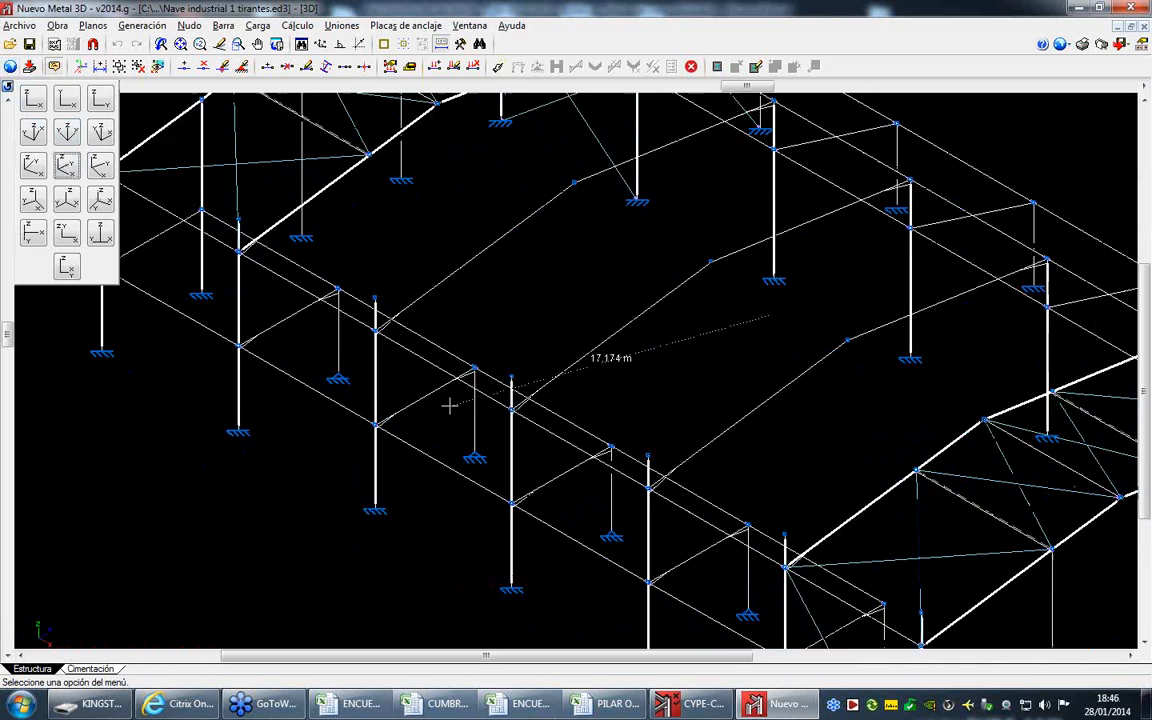
{"action": "scroll", "coordinate": [380, 336], "scroll_direction": "down", "scroll_amount": 2}
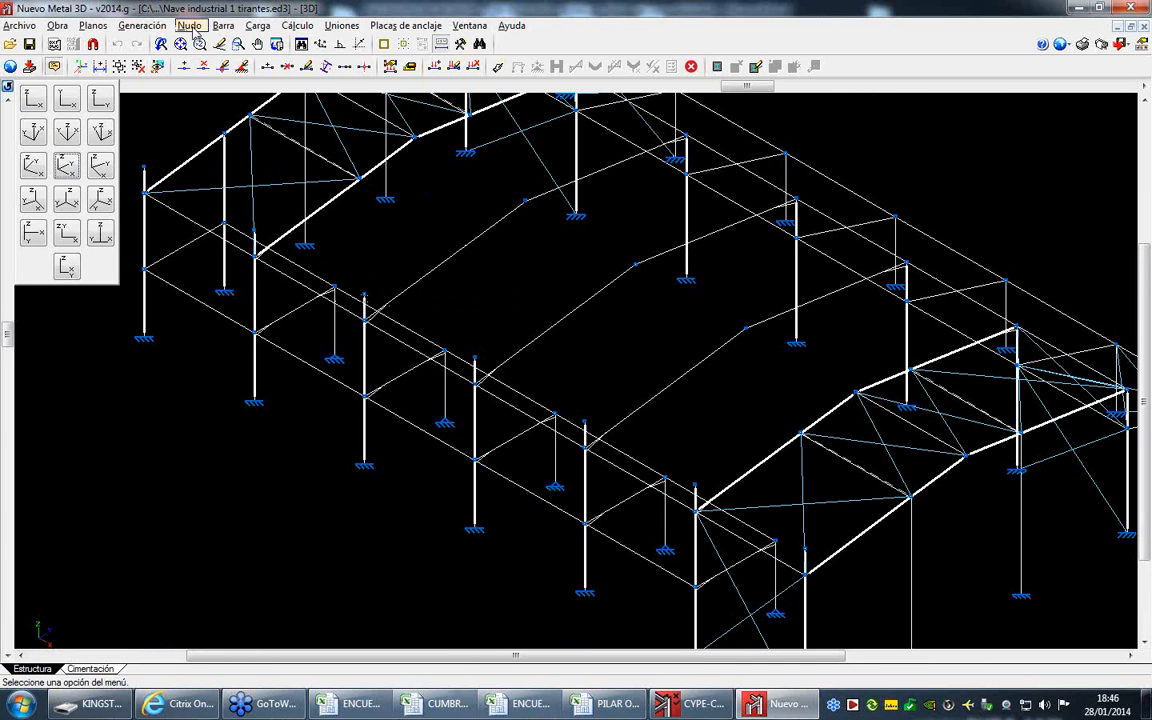
- Request the listings for a single selected element, the short beam linking a portal column to an outer post
{"action": "left_click", "coordinate": [22, 26]}
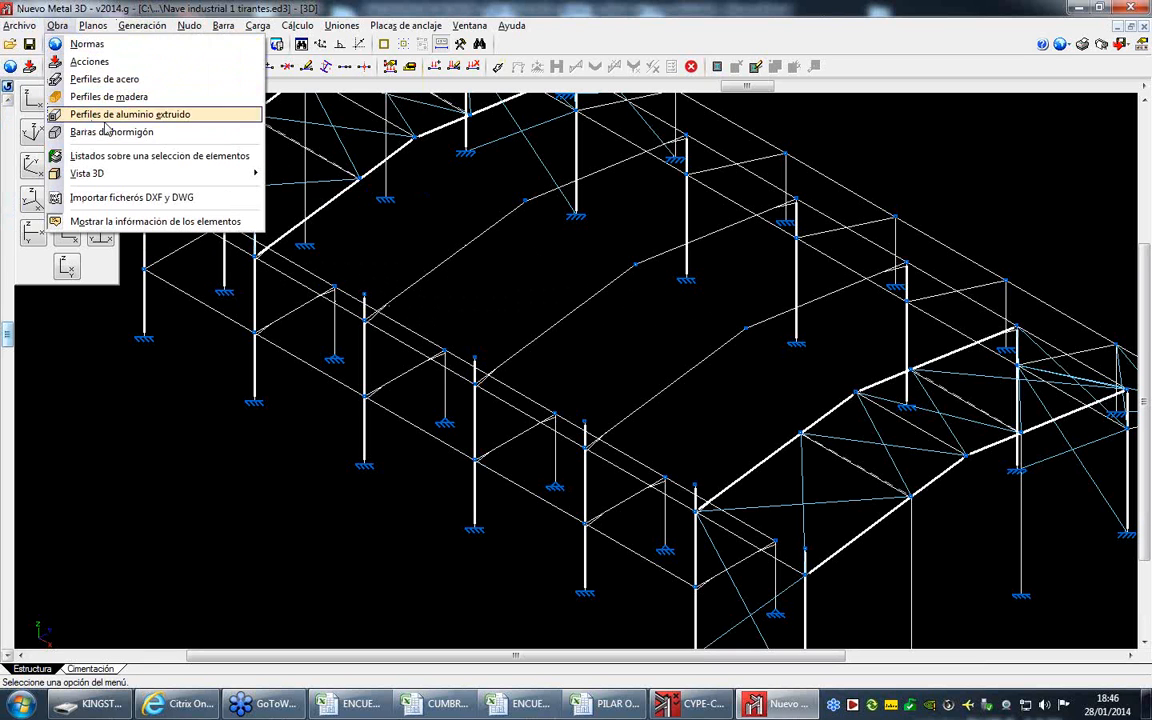
{"action": "left_click", "coordinate": [207, 160]}
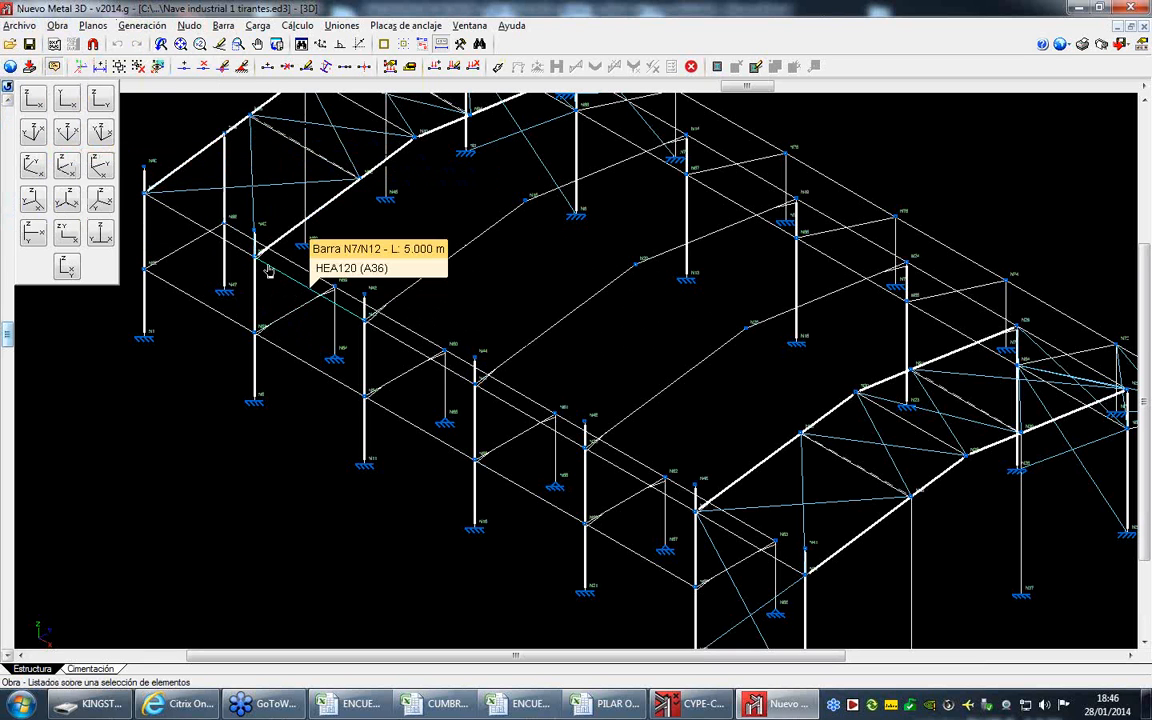
{"action": "left_click", "coordinate": [285, 320]}
{"action": "right_click", "coordinate": [288, 321]}
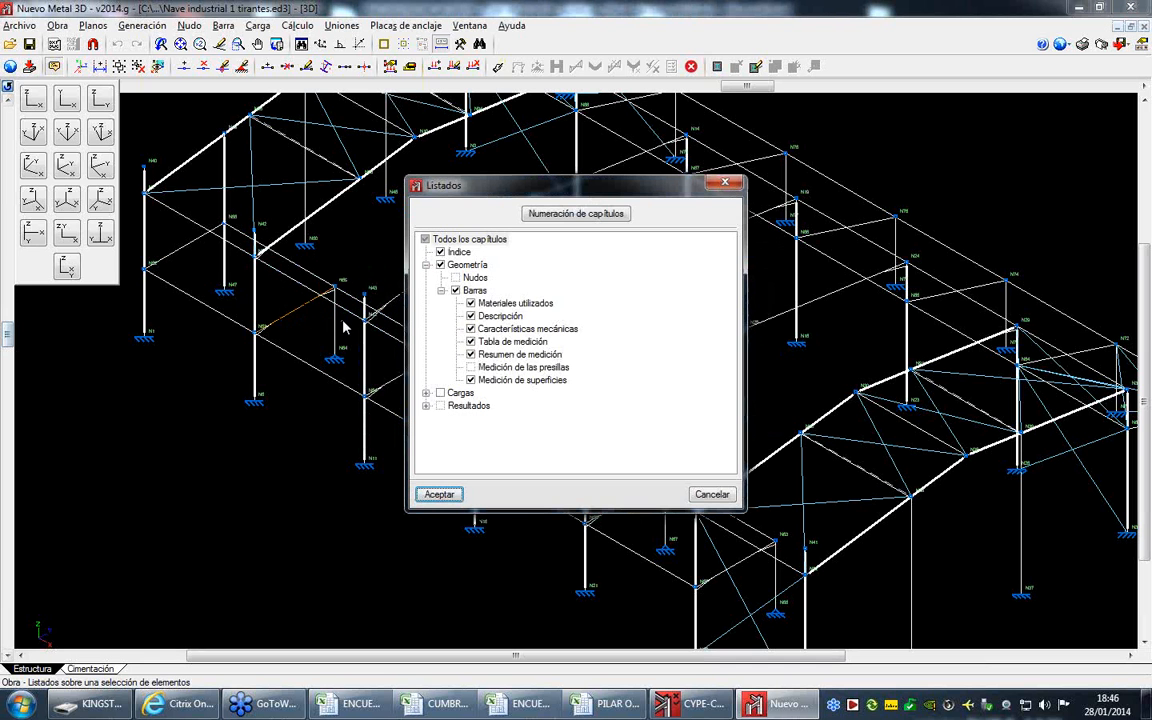
- Clear all listing chapters, locate Hipótesis under the bar force results (Resultados, Barras, Esfuerzos), and cancel the listing
{"action": "left_click", "coordinate": [425, 240]}
{"action": "left_click", "coordinate": [425, 240]}
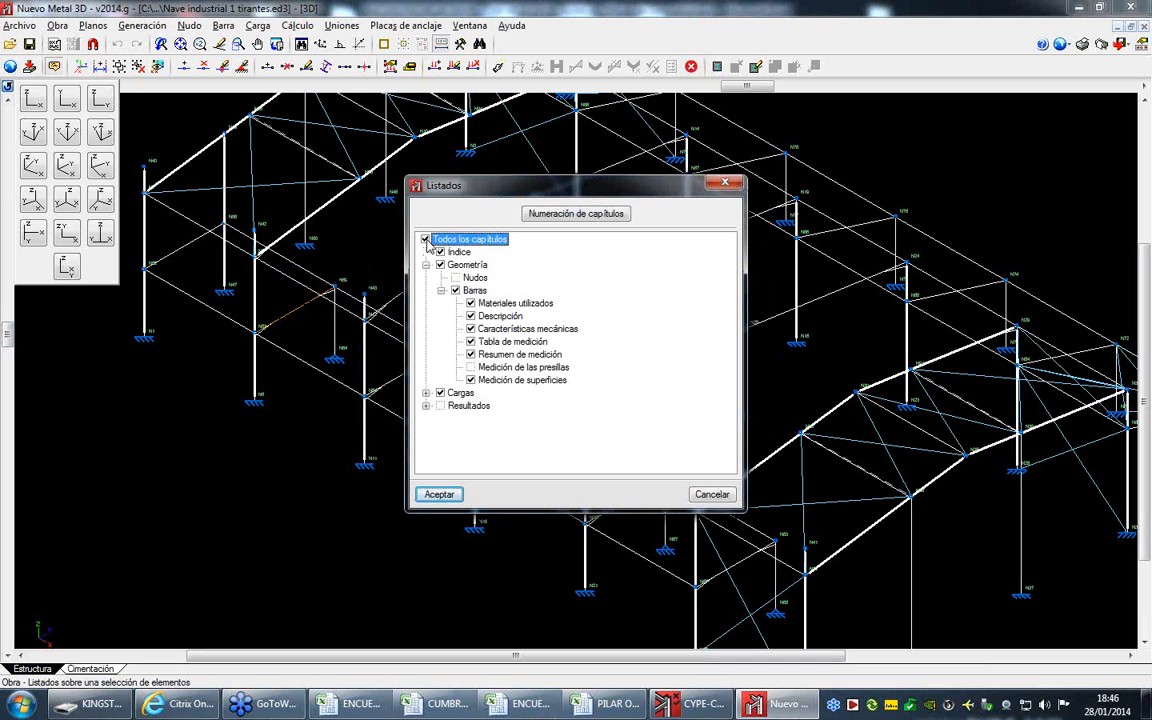
{"action": "left_click", "coordinate": [425, 241]}
{"action": "left_click", "coordinate": [426, 406]}
{"action": "left_click", "coordinate": [441, 418]}
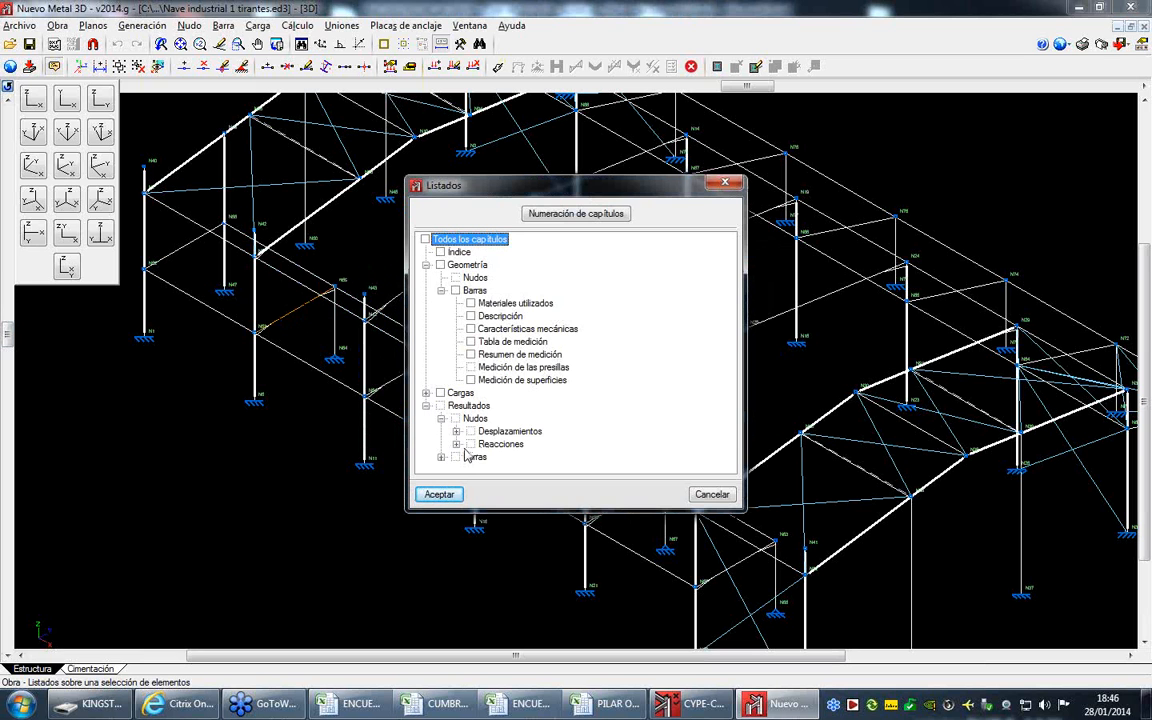
{"action": "left_click", "coordinate": [441, 457]}
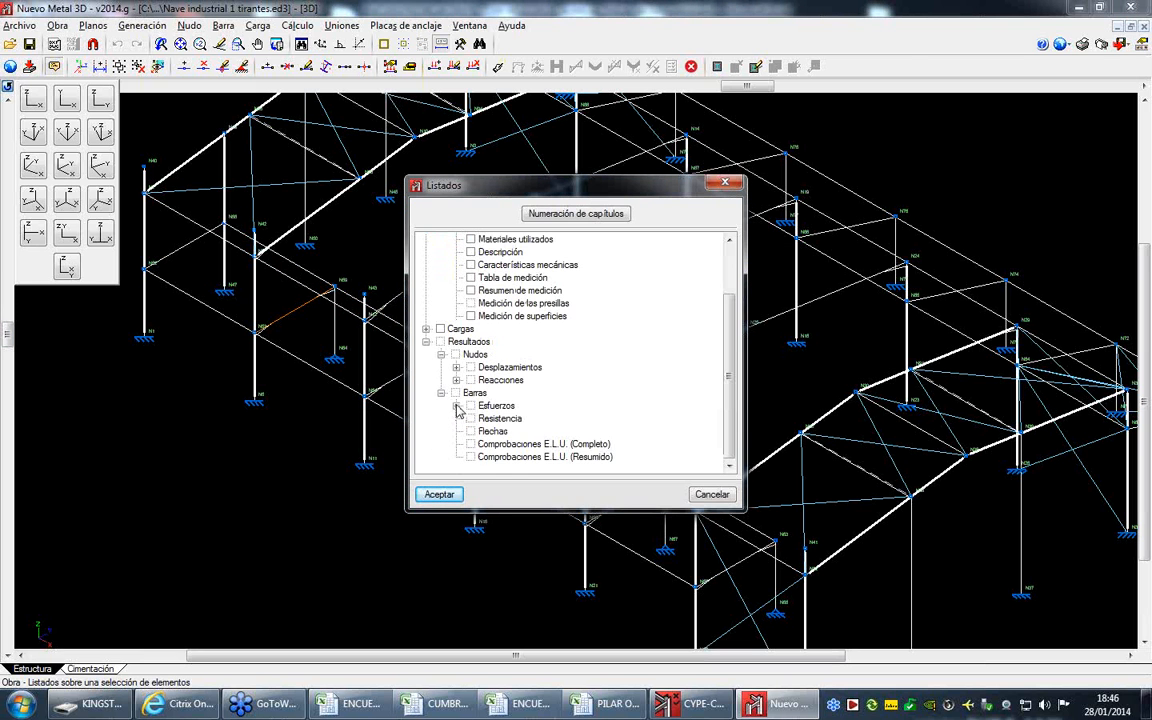
{"action": "left_click", "coordinate": [456, 405]}
{"action": "left_click", "coordinate": [486, 420]}
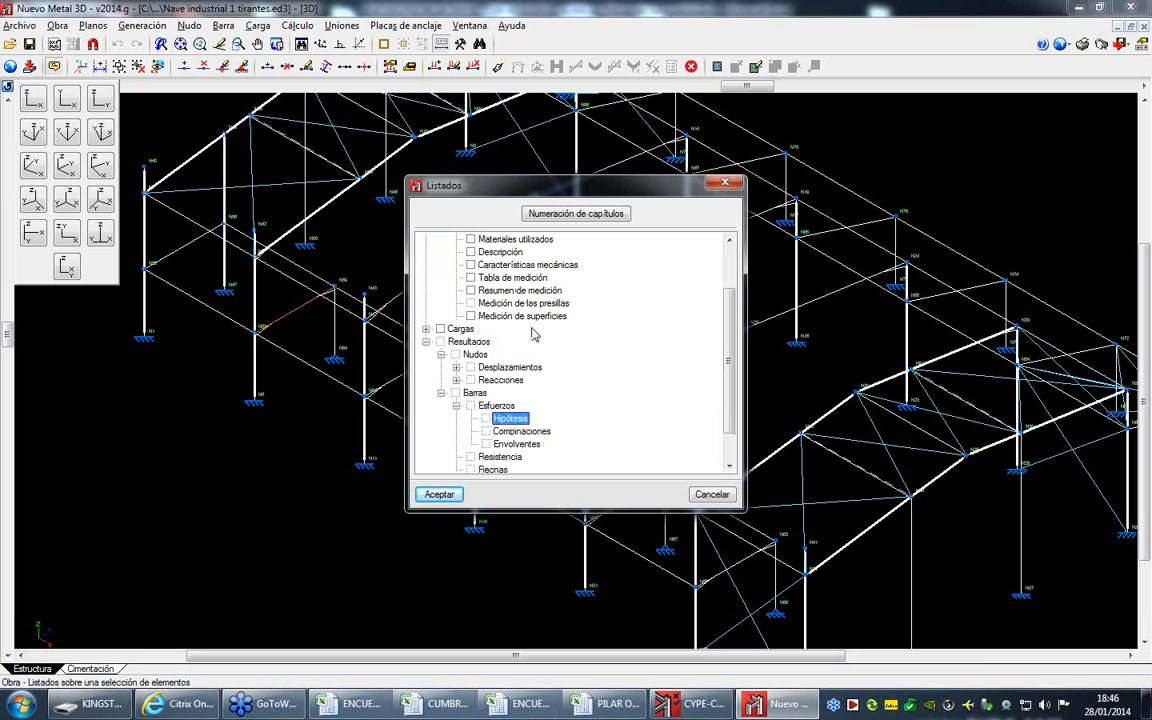
{"action": "left_click", "coordinate": [711, 494]}
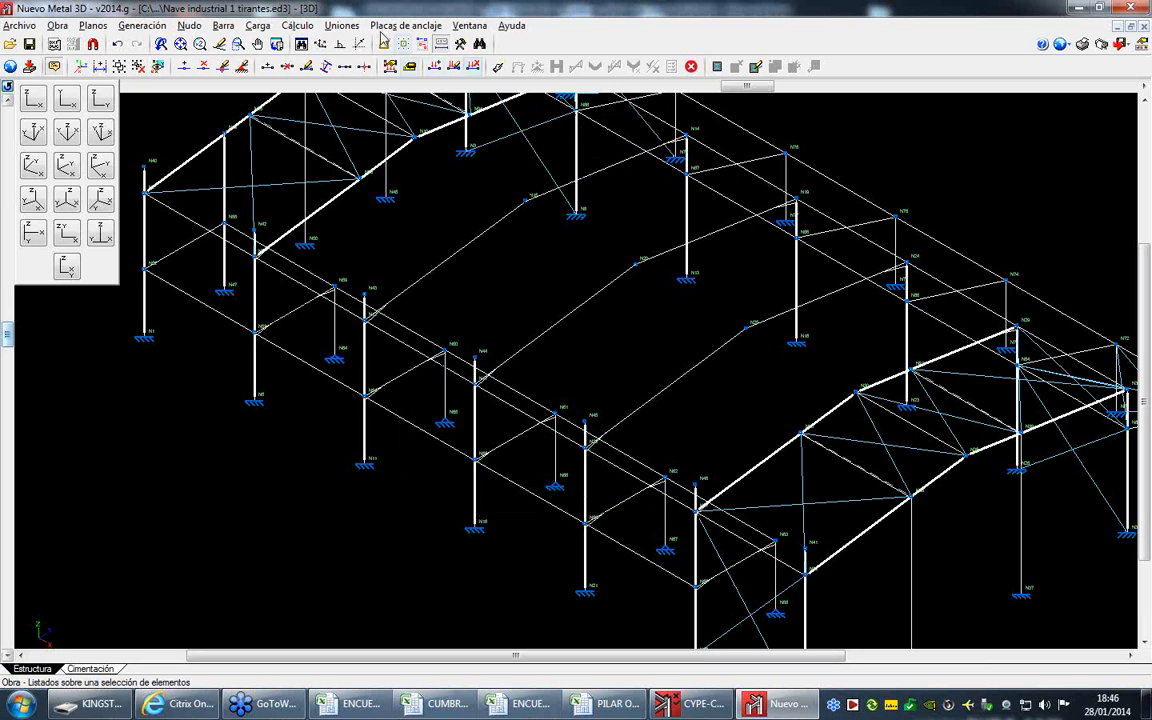
- Try to calculate the structure
{"action": "left_click", "coordinate": [299, 26]}
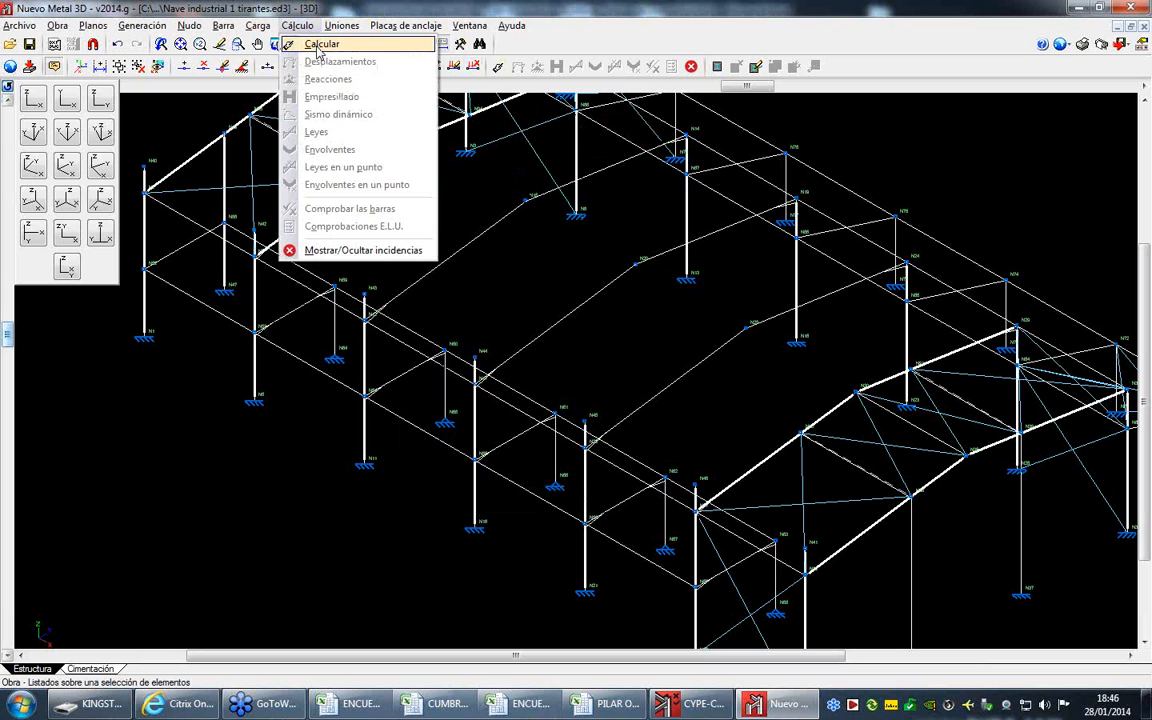
{"action": "left_click", "coordinate": [318, 45]}
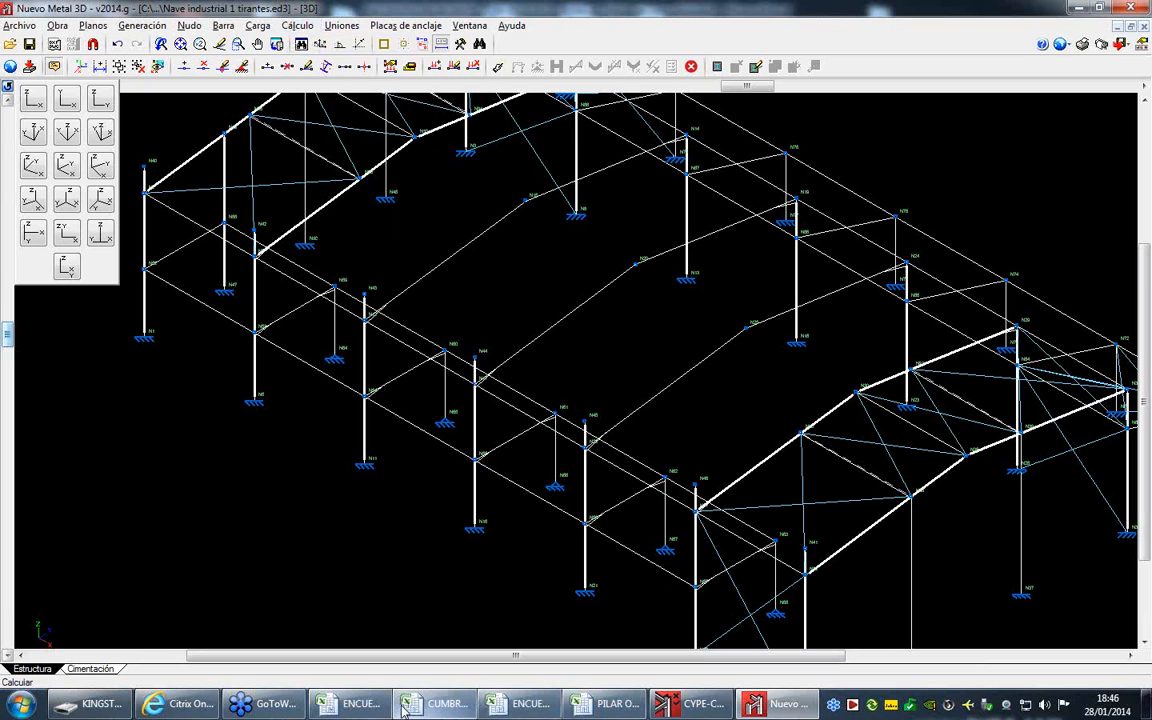
- Return to the IPE300-N24-N25 sheet in Excel and compare the load case summary with the N24/N25 forces at the first bar position
{"action": "left_click", "coordinate": [350, 706]}
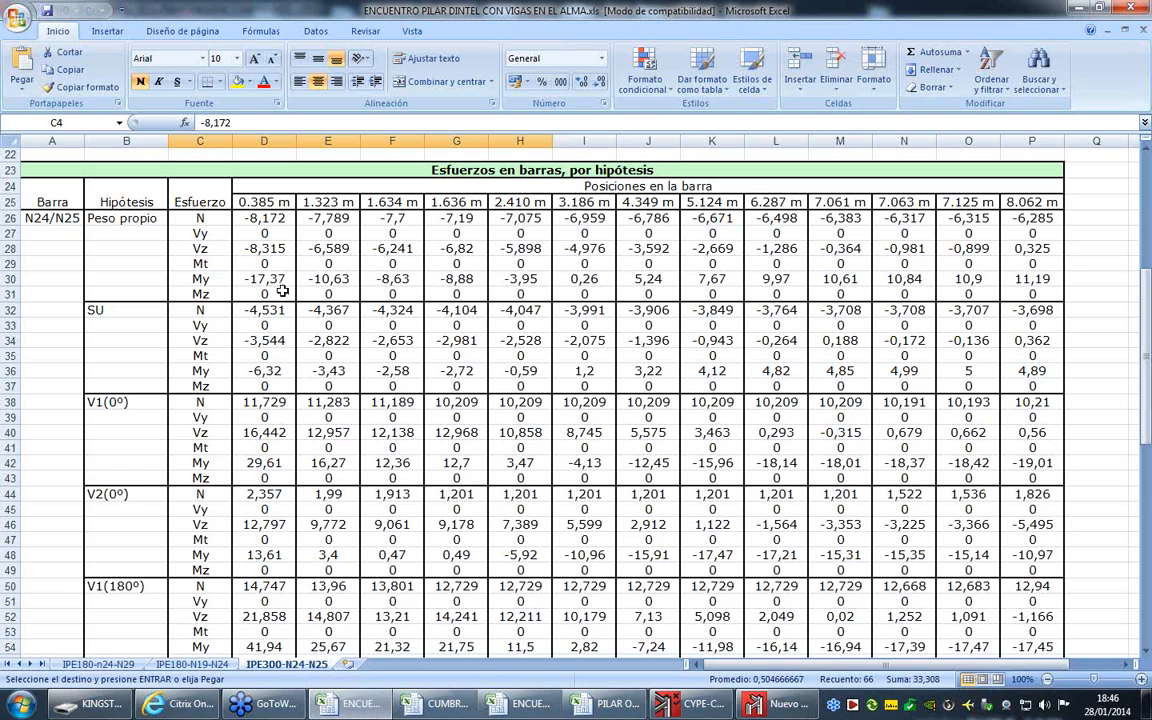
{"action": "scroll", "coordinate": [330, 320], "scroll_direction": "up", "scroll_amount": 1}
{"action": "scroll", "coordinate": [344, 336], "scroll_direction": "up", "scroll_amount": 1}
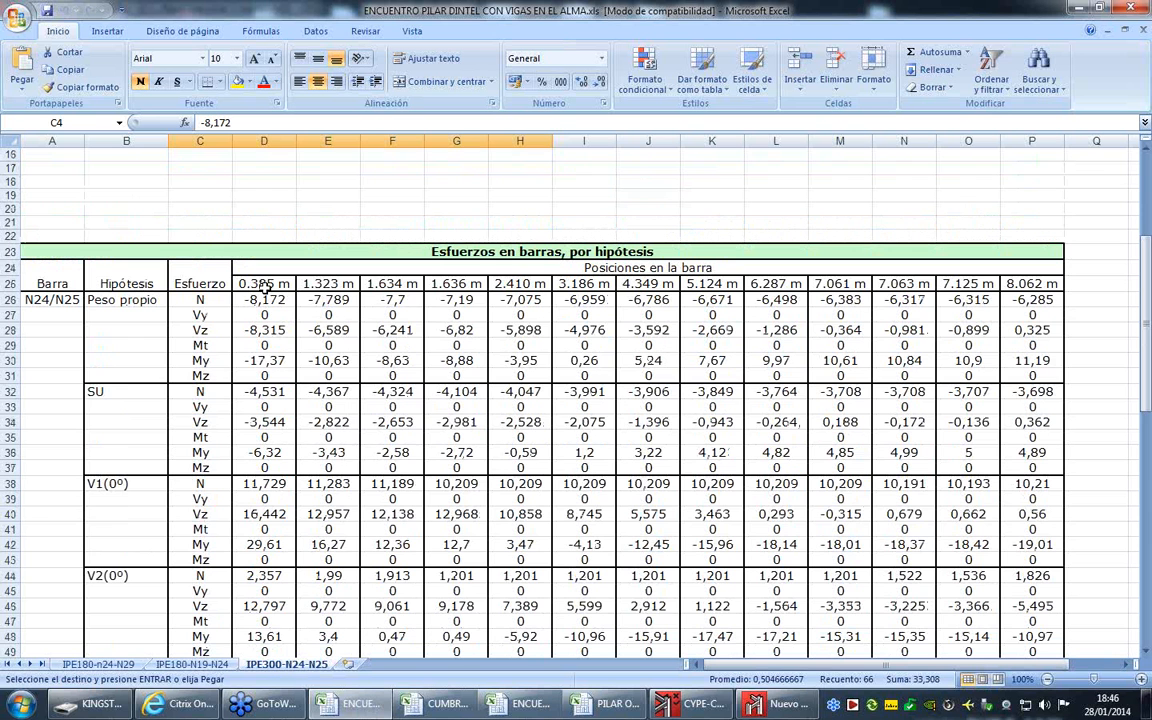
{"action": "scroll", "coordinate": [276, 357], "scroll_direction": "up", "scroll_amount": 3}
{"action": "scroll", "coordinate": [276, 357], "scroll_direction": "up", "scroll_amount": 2}
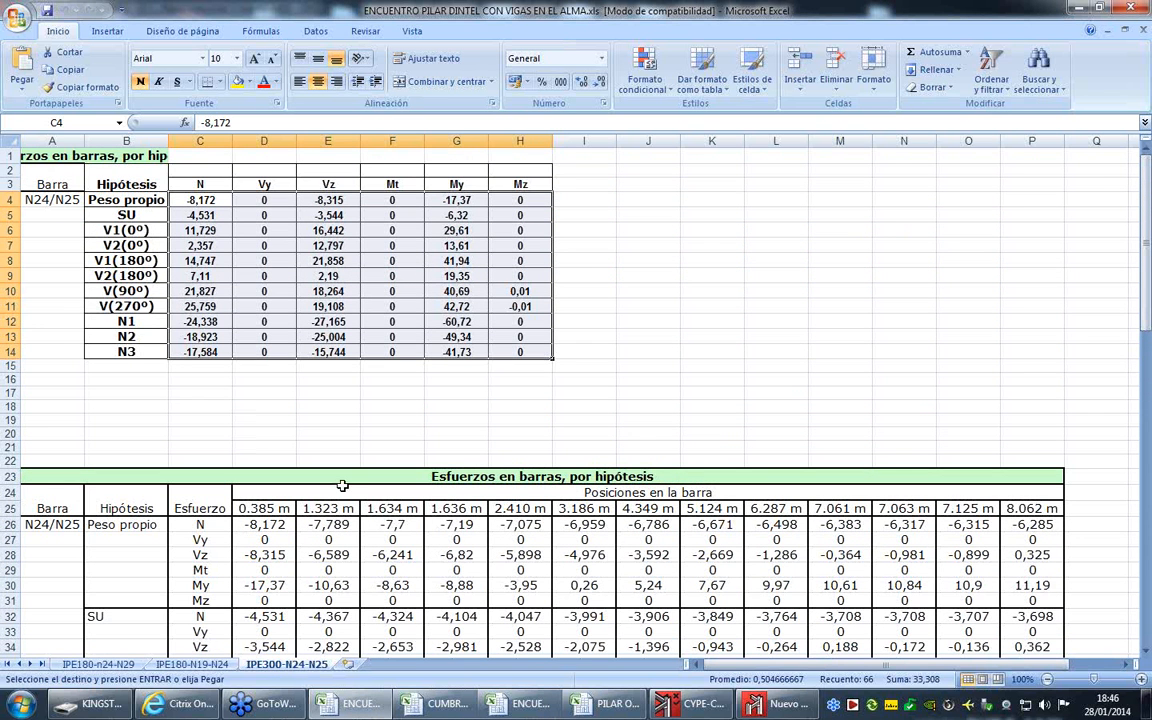
{"action": "scroll", "coordinate": [228, 462], "scroll_direction": "down", "scroll_amount": 3}
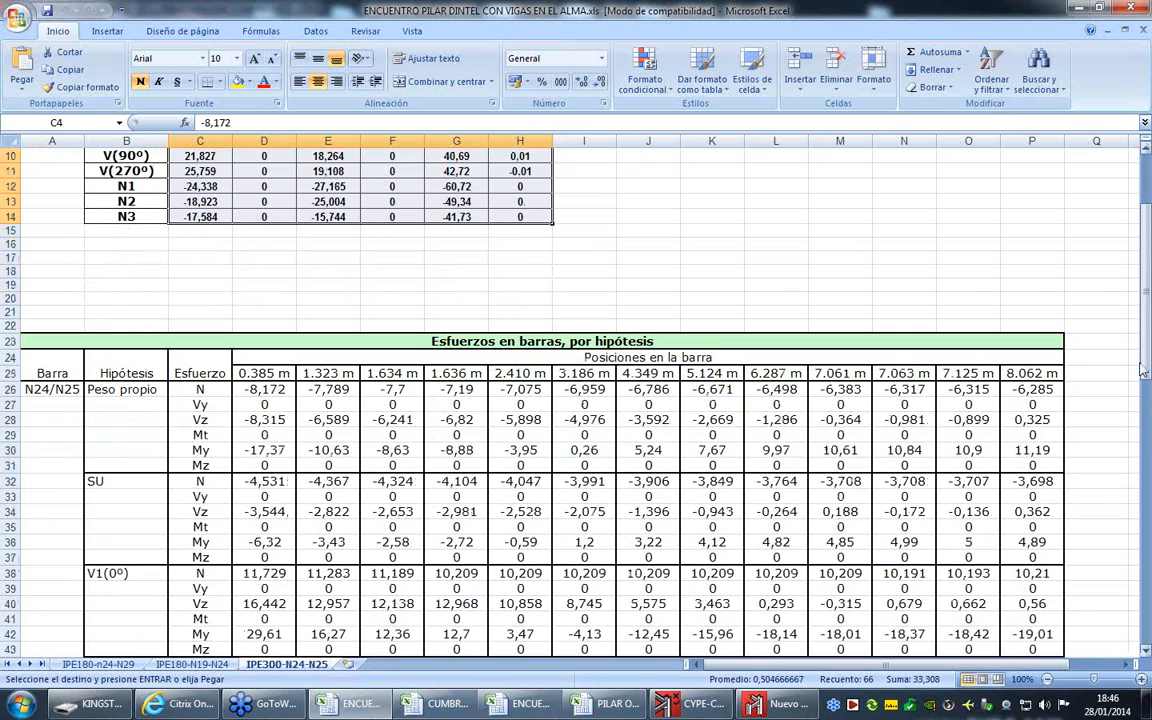
- Enter =TRANSPONER(D26:D31) in cell Q26 to transpose the Peso propio forces at 0.385 m
{"action": "left_click", "coordinate": [1088, 389]}
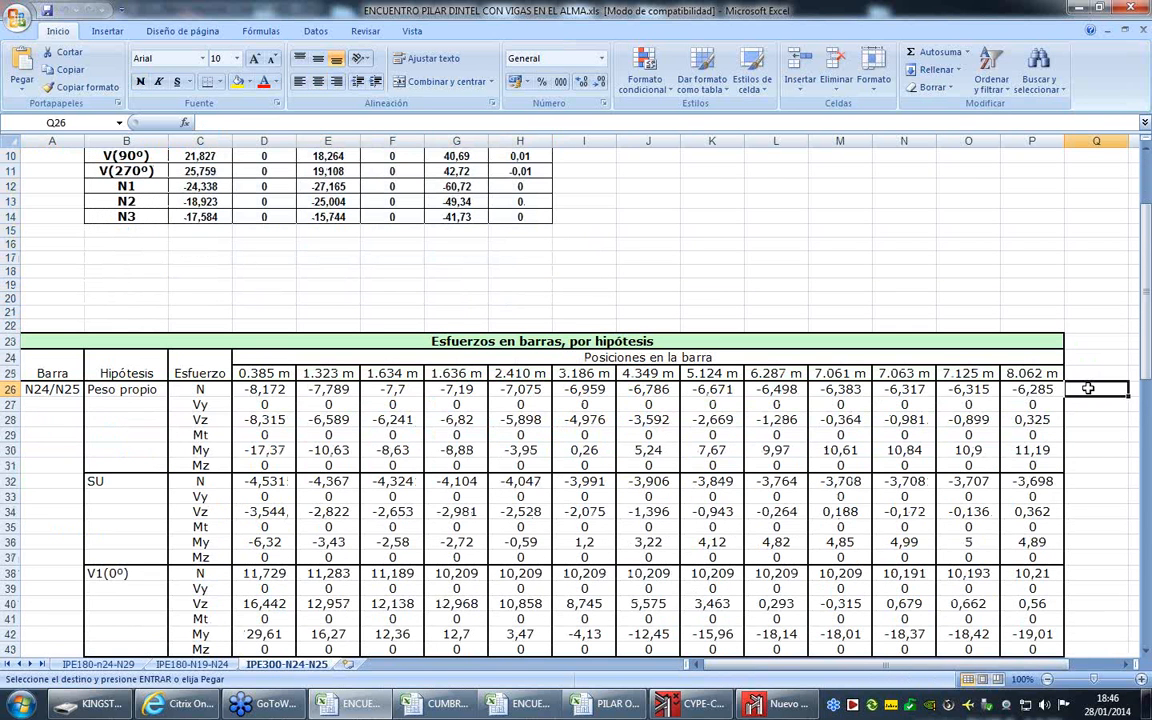
{"action": "type", "text": "=trqa"}
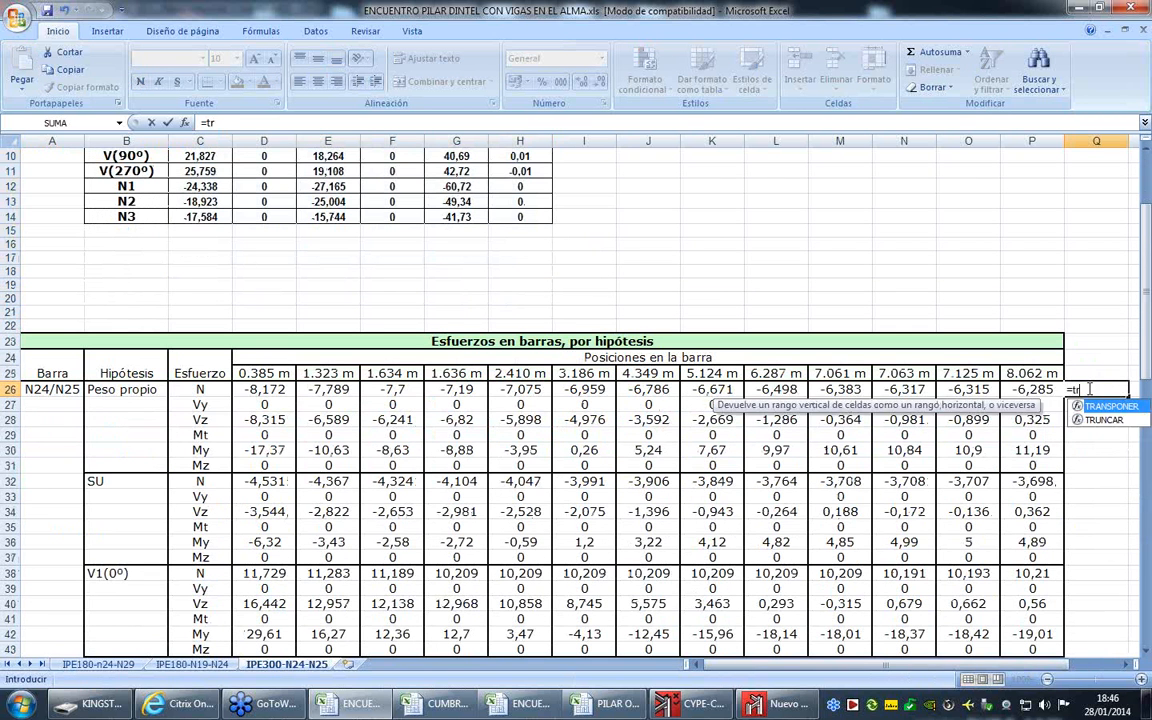
{"action": "key", "text": "BackSpace"}
{"action": "key", "text": "BackSpace"}
{"action": "type", "text": "ansponer"}
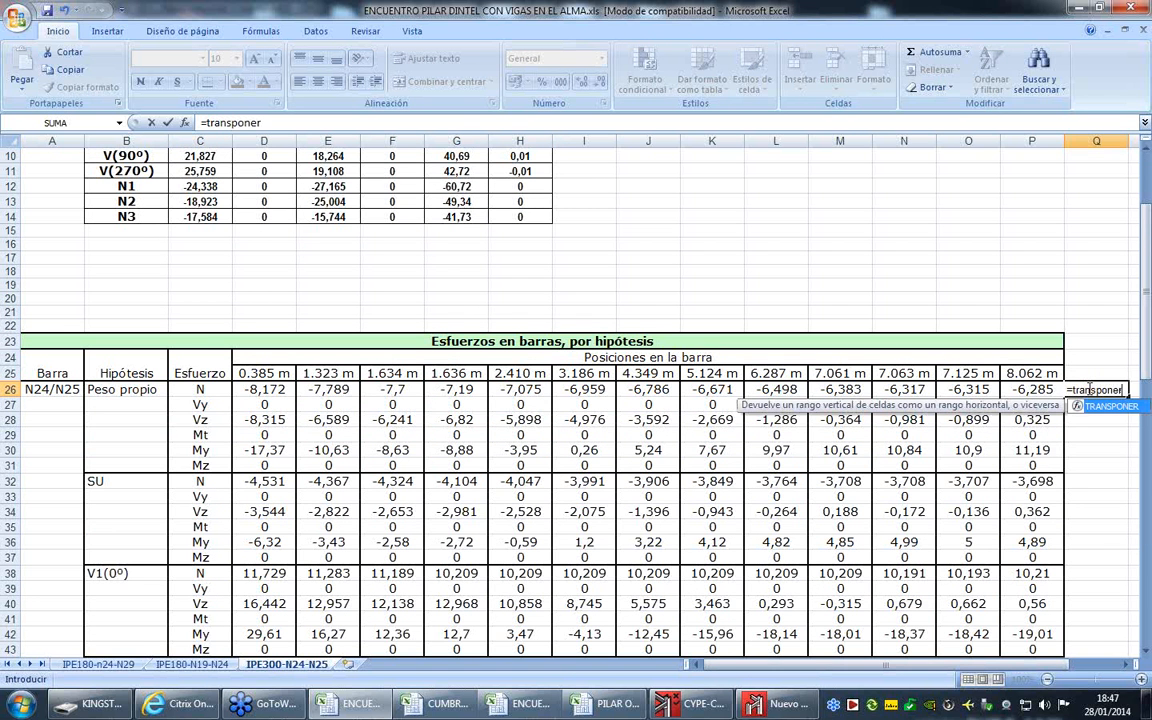
{"action": "type", "text": "("}
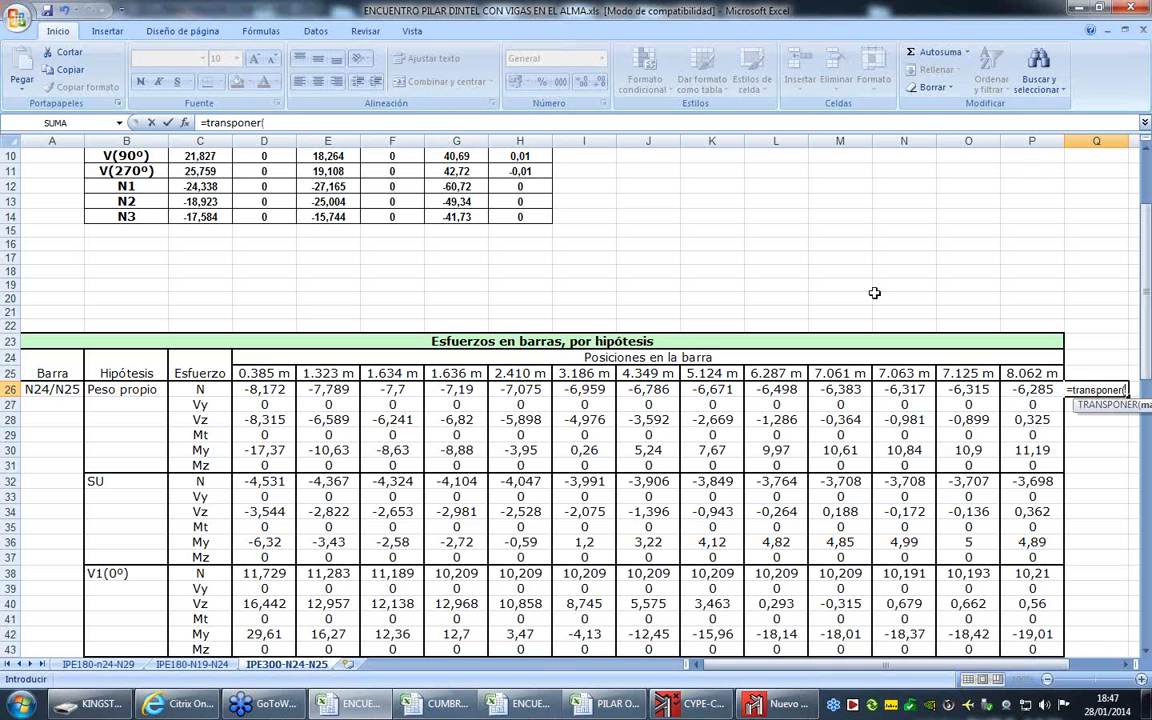
{"action": "left_click_drag", "start_coordinate": [264, 389], "coordinate": [275, 465]}
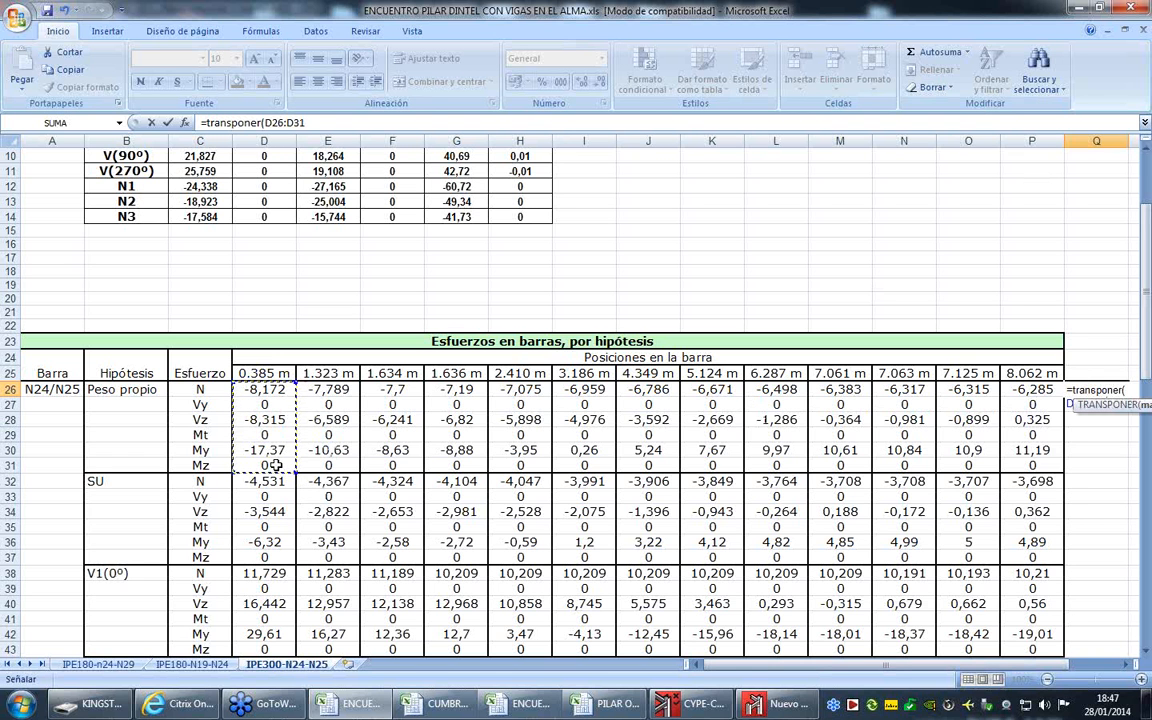
{"action": "type", "text": ")"}
{"action": "key", "text": "Return"}
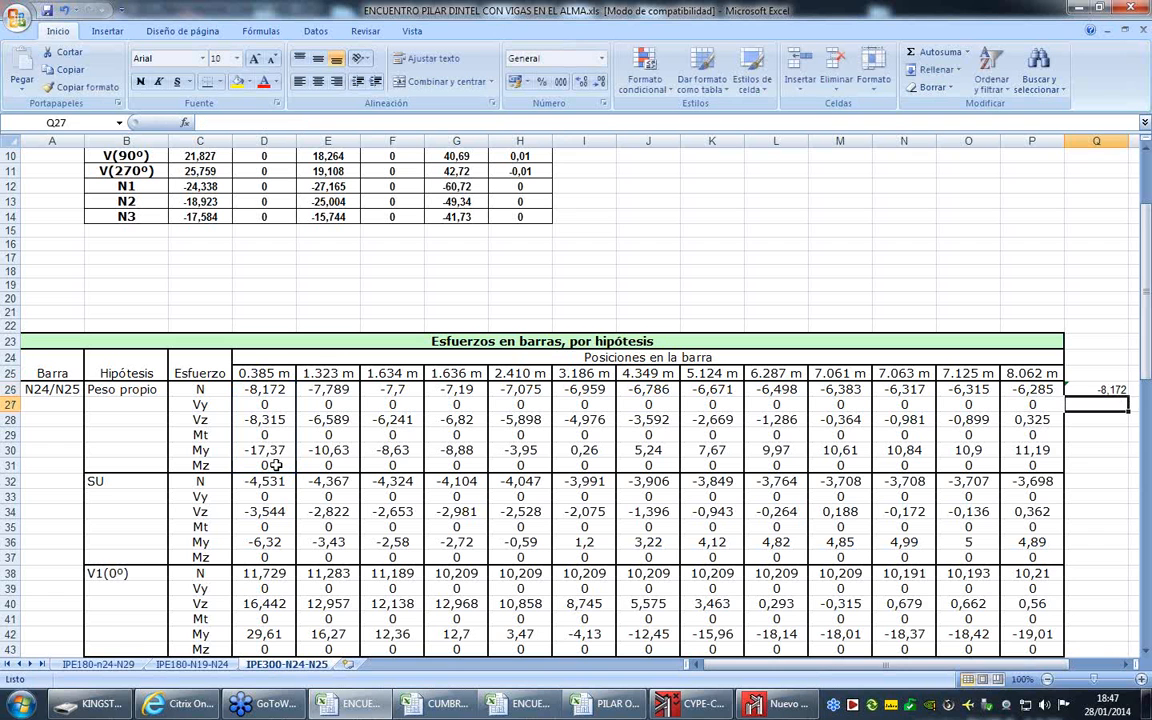
{"action": "left_click_drag", "start_coordinate": [842, 668], "coordinate": [957, 666]}
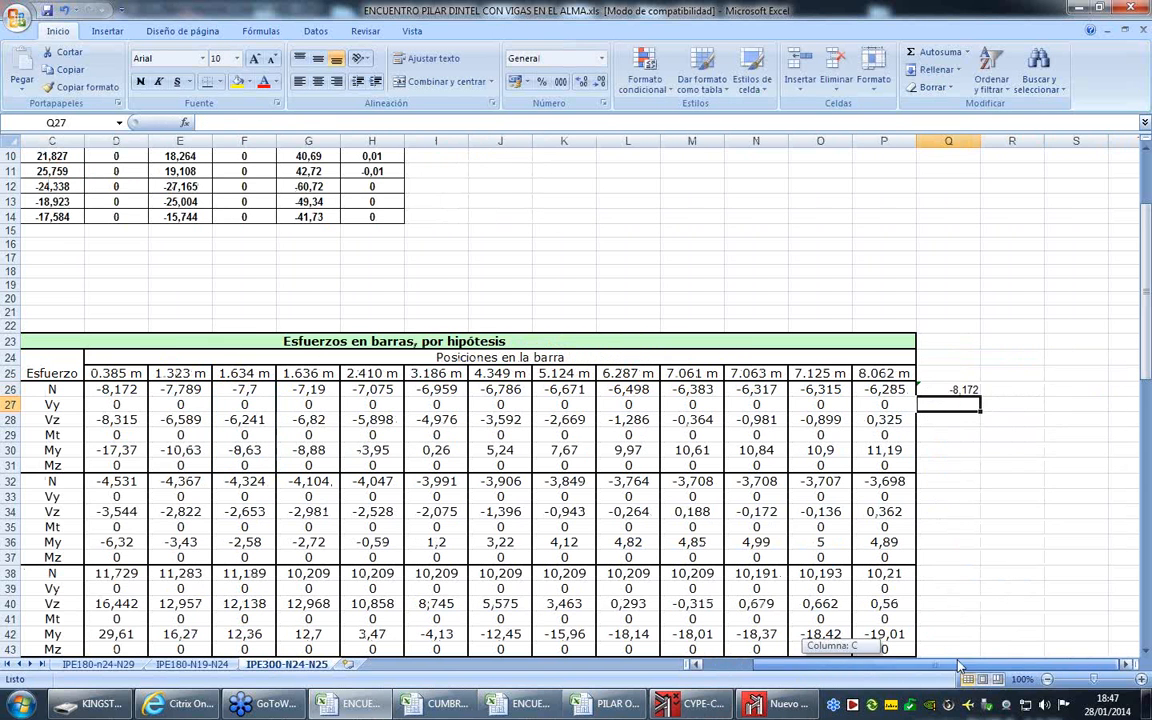
- Extend the TRANSPONER(D26:D31) formula across Q26:V26 as an array formula so all six Peso propio forces are transposed
{"action": "left_click", "coordinate": [968, 389]}
{"action": "left_click_drag", "start_coordinate": [981, 397], "coordinate": [1090, 391]}
{"action": "key", "text": "F2"}
{"action": "key", "text": "ctrl+shift+Return"}
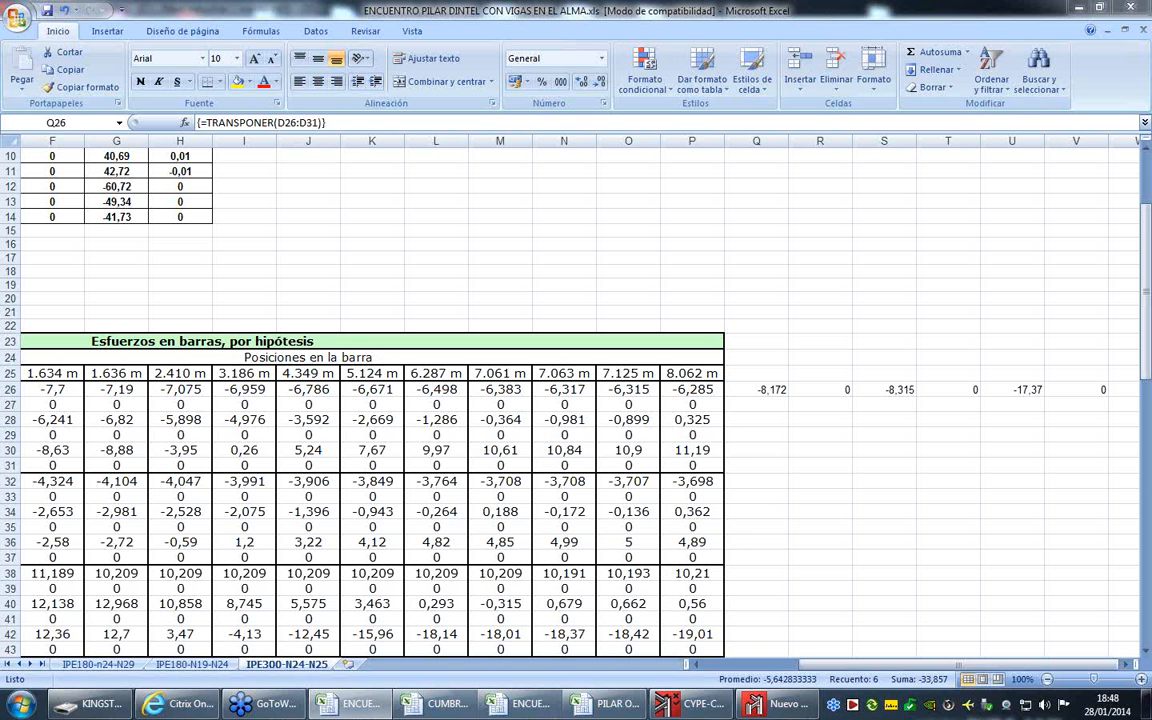
- Switch to Nuevo Metal 3D, cancel the calculation options, and zoom in on node N27 to examine the bars' local axes
{"action": "left_click", "coordinate": [782, 704]}
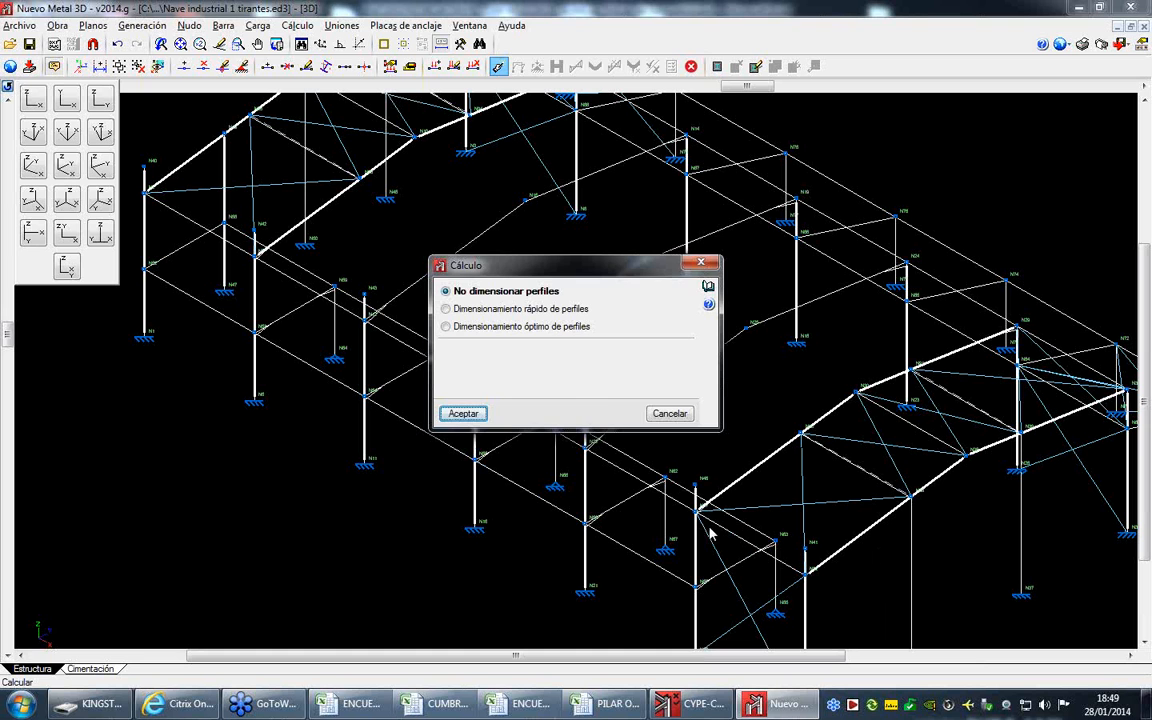
{"action": "left_click", "coordinate": [668, 413]}
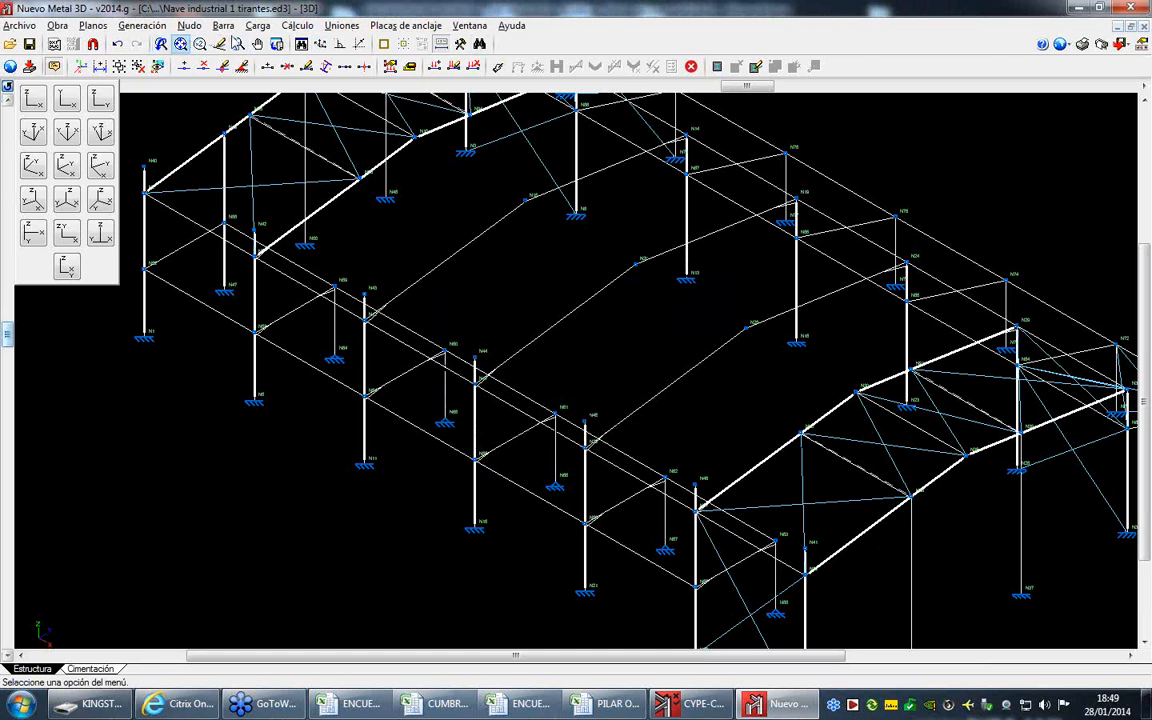
{"action": "left_click", "coordinate": [239, 47]}
{"action": "left_click", "coordinate": [708, 512]}
{"action": "left_click", "coordinate": [690, 540]}
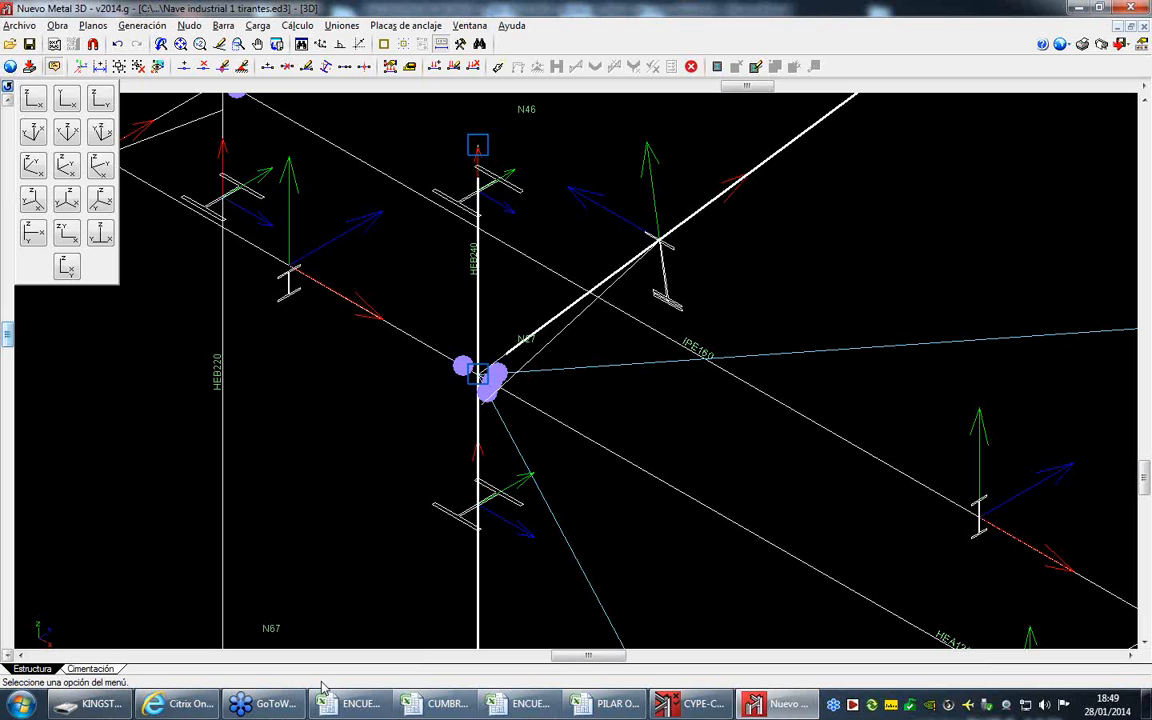
- Switch to CYPE-Connect, inspect the standards available for Acero laminado, and cancel the selection
{"action": "left_click", "coordinate": [700, 705]}
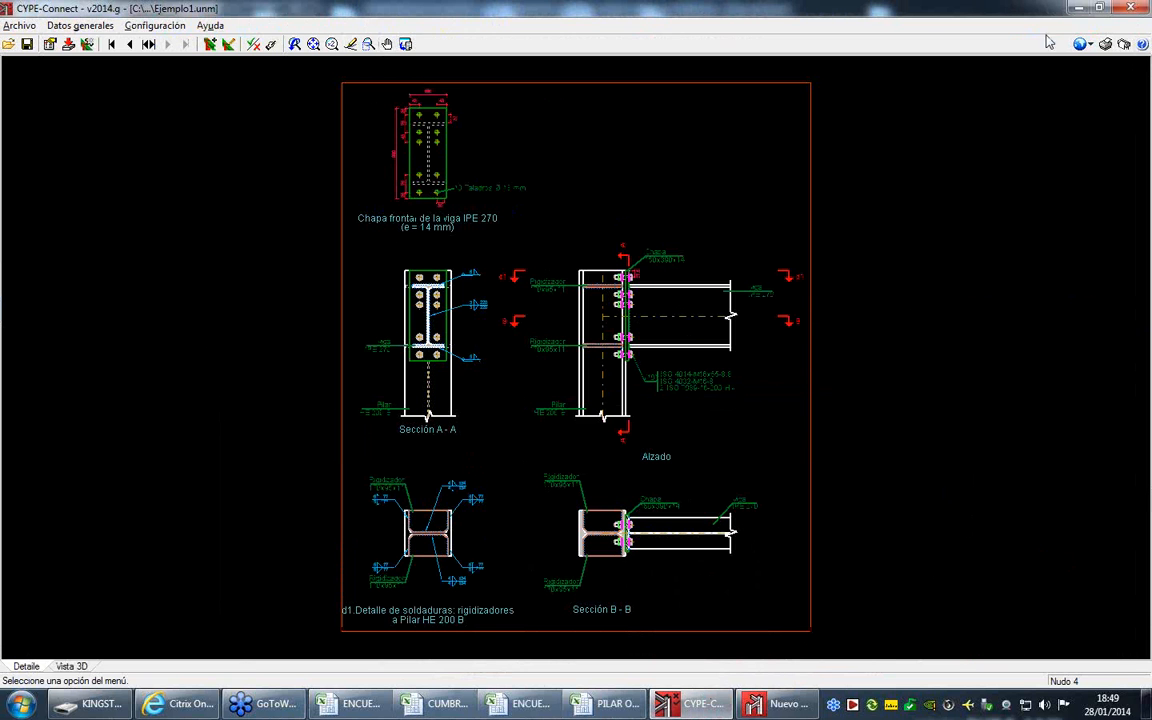
{"action": "left_click", "coordinate": [1084, 44]}
{"action": "left_click", "coordinate": [1102, 64]}
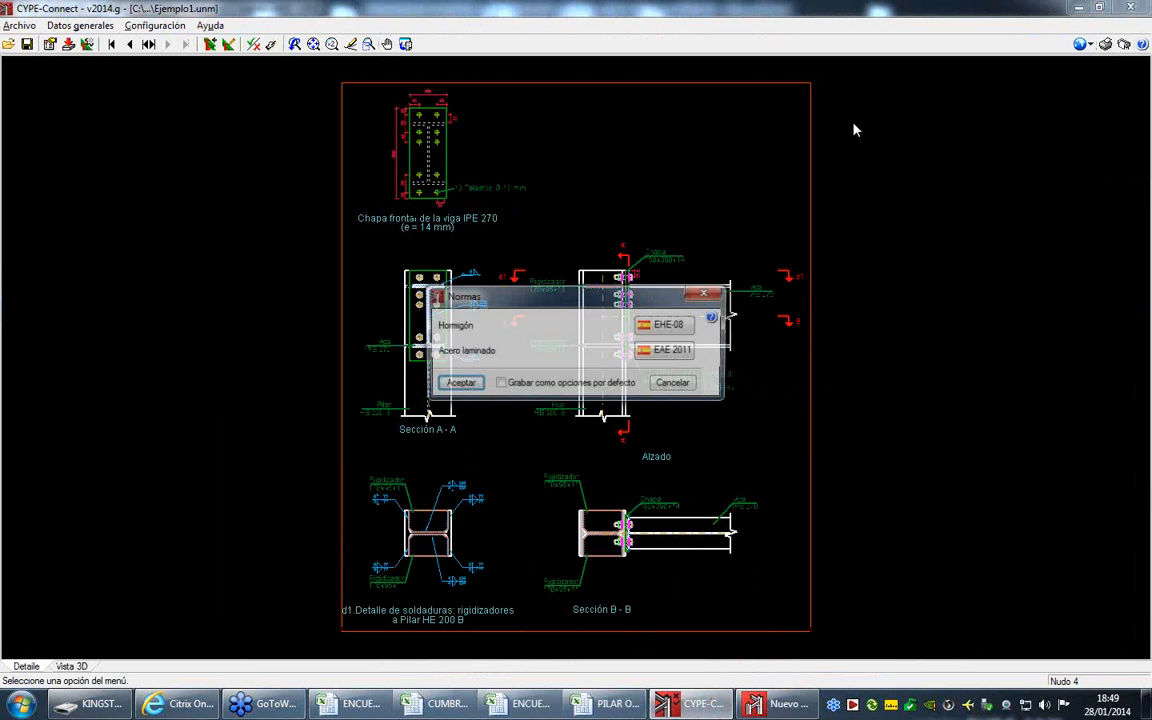
{"action": "left_click", "coordinate": [668, 350]}
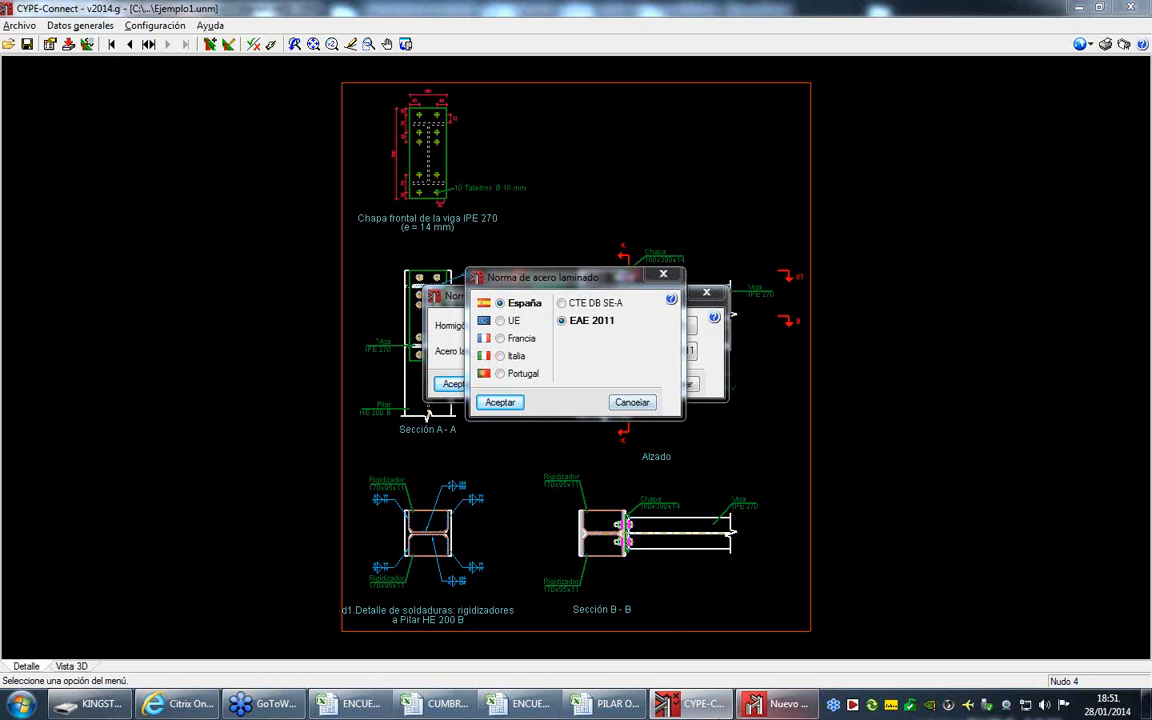
{"action": "left_click", "coordinate": [631, 402]}
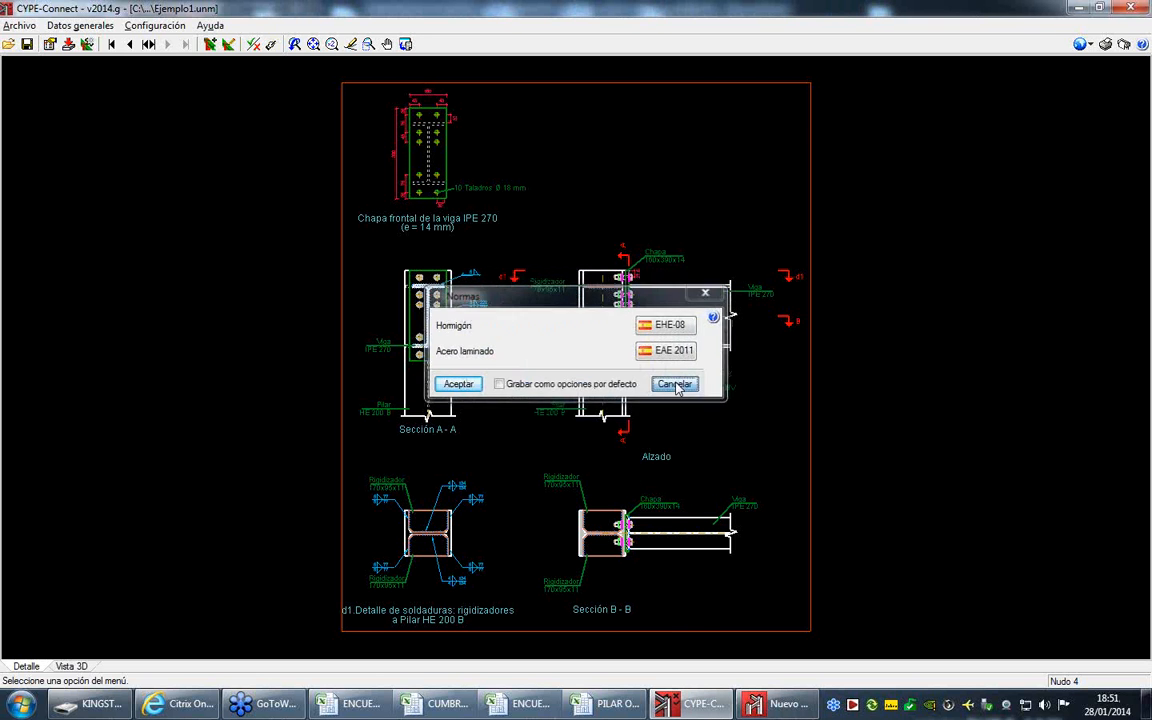
{"action": "left_click", "coordinate": [674, 381]}
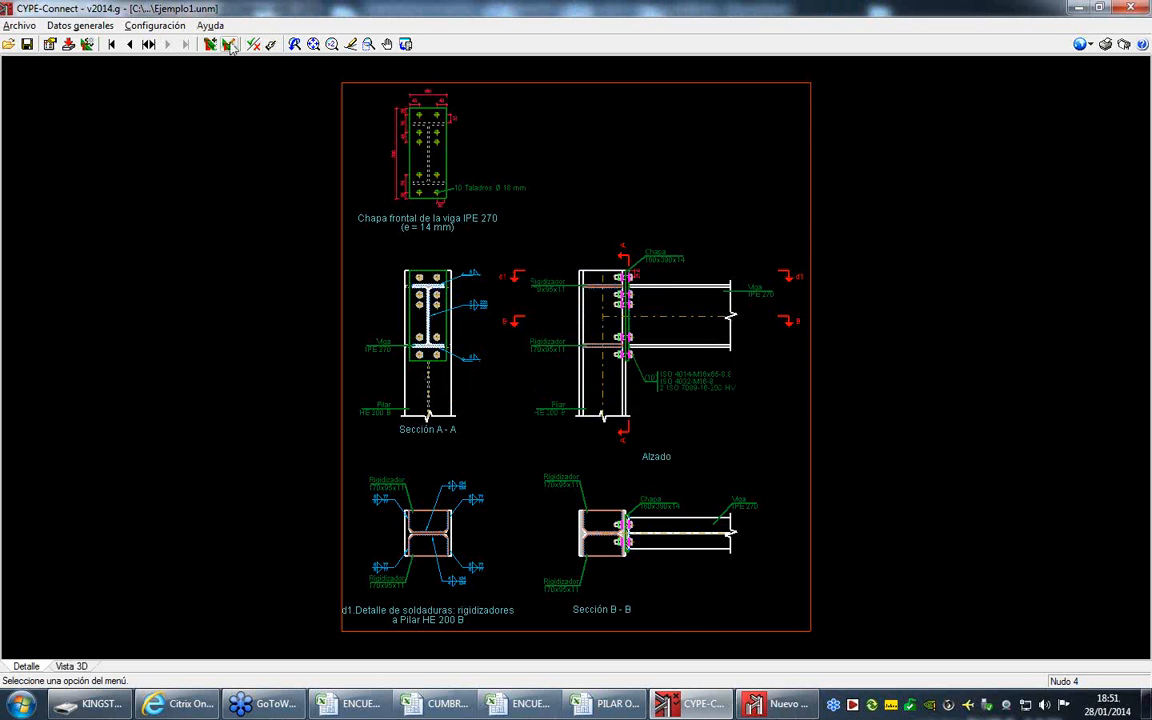
- Open the joint check for Nudo 4 and display the Viga IPE 270 check Comprobaciones para los tornillos
{"action": "left_click", "coordinate": [229, 46]}
{"action": "left_click", "coordinate": [424, 290]}
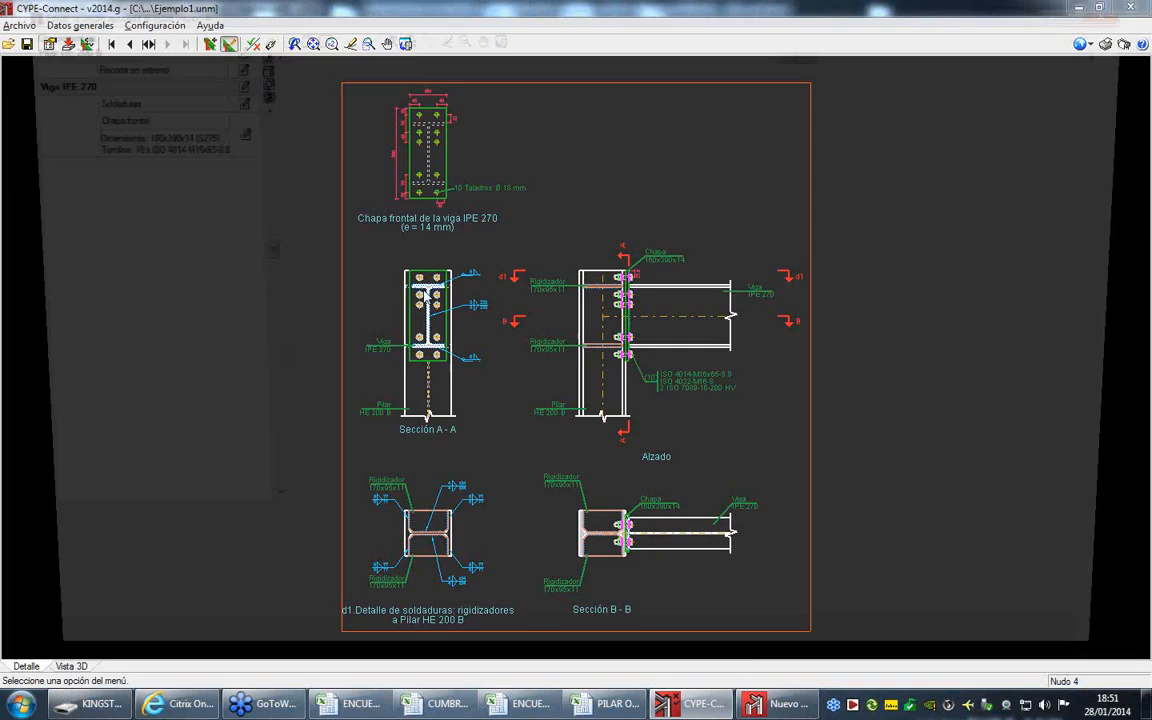
{"action": "left_click", "coordinate": [271, 32]}
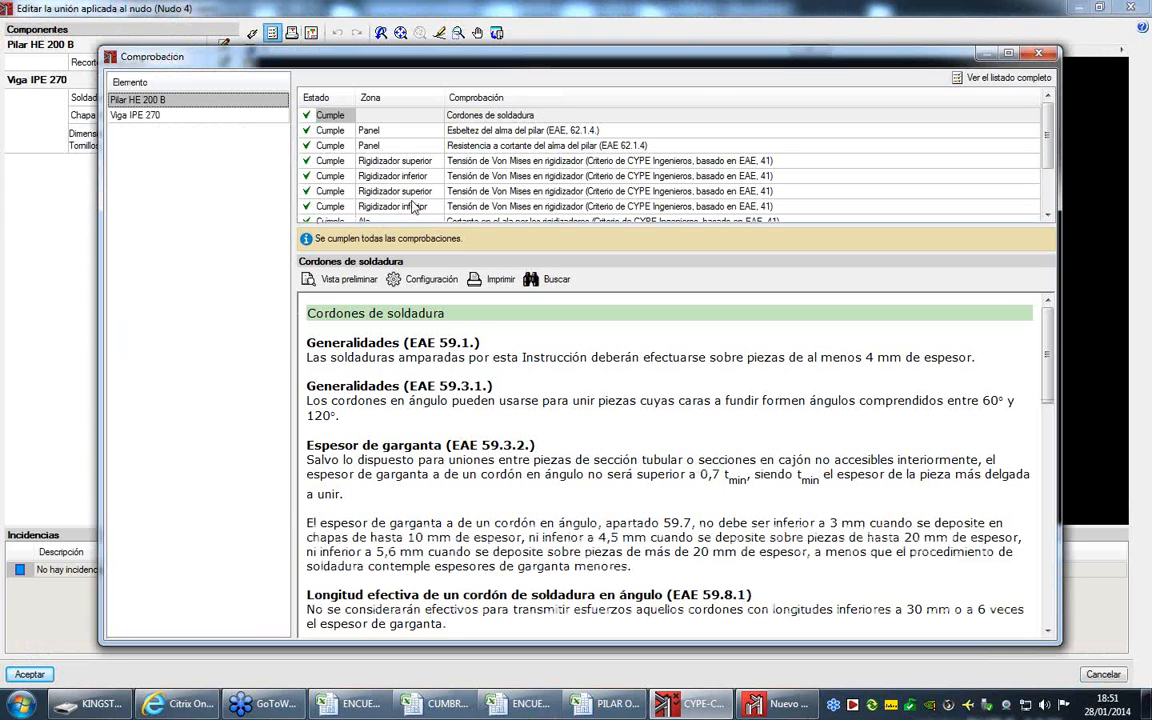
{"action": "left_click", "coordinate": [188, 115]}
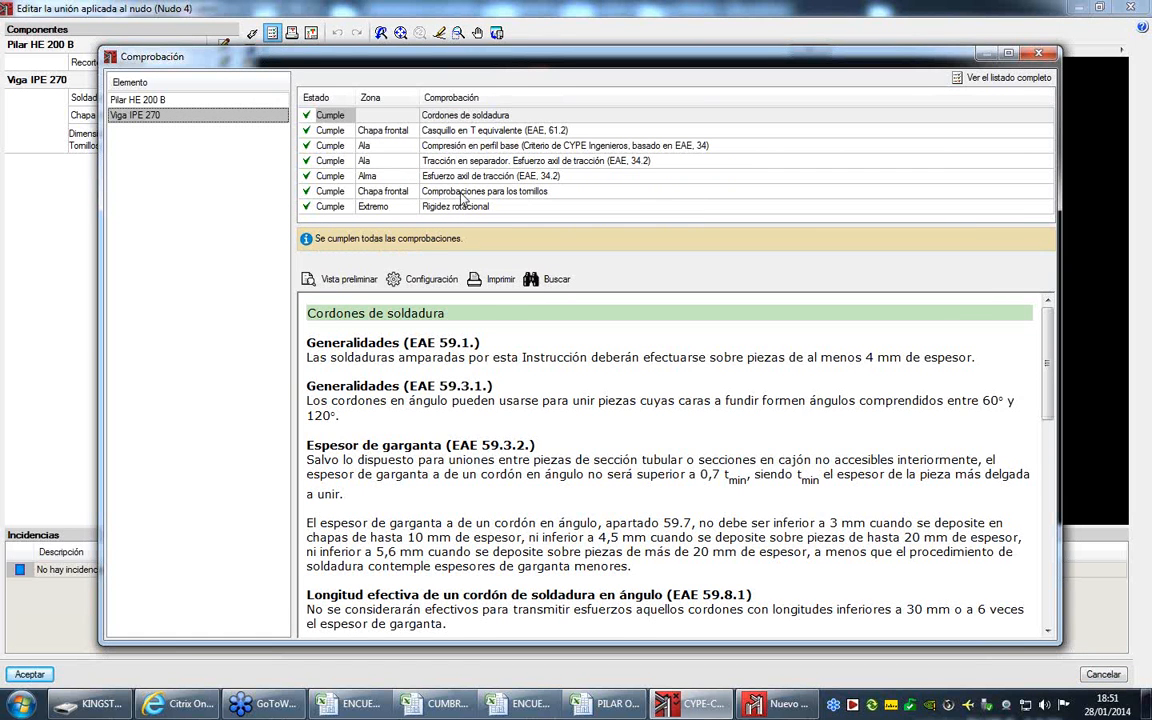
{"action": "left_click", "coordinate": [461, 192]}
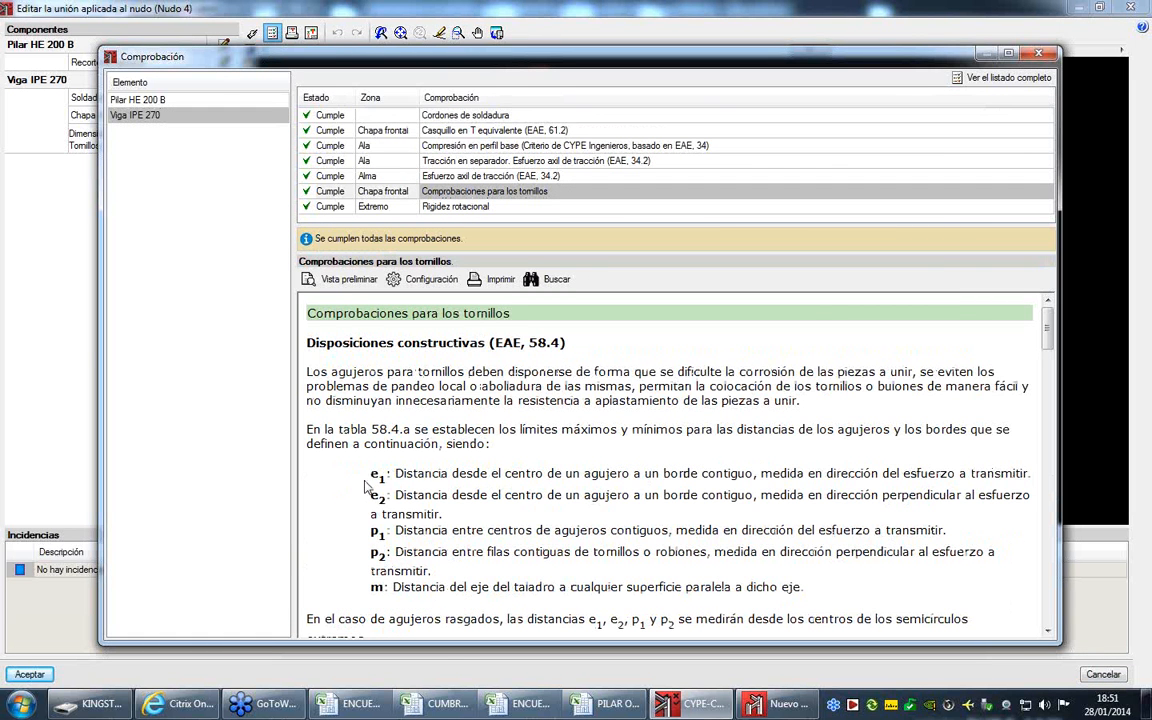
- Review the bolt spacing rules, Disposición and Resistencia tables in the report, and close the check and the joint editor
{"action": "scroll", "coordinate": [443, 490], "scroll_direction": "down", "scroll_amount": 2}
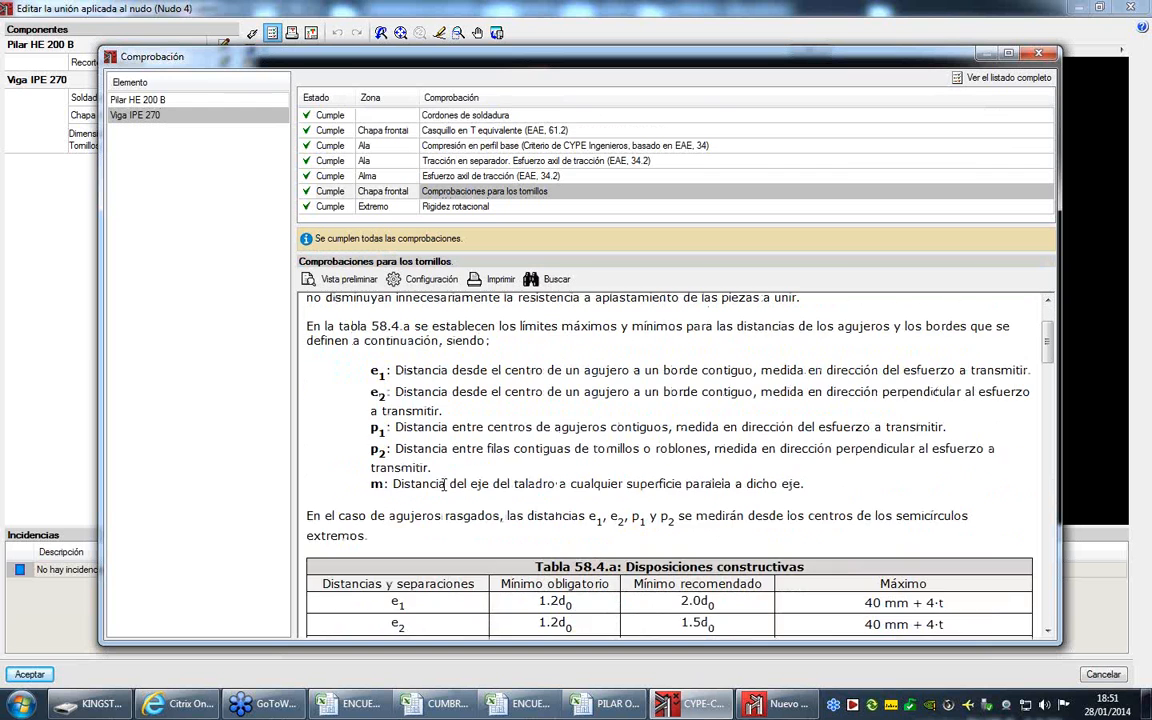
{"action": "scroll", "coordinate": [600, 428], "scroll_direction": "down", "scroll_amount": 4}
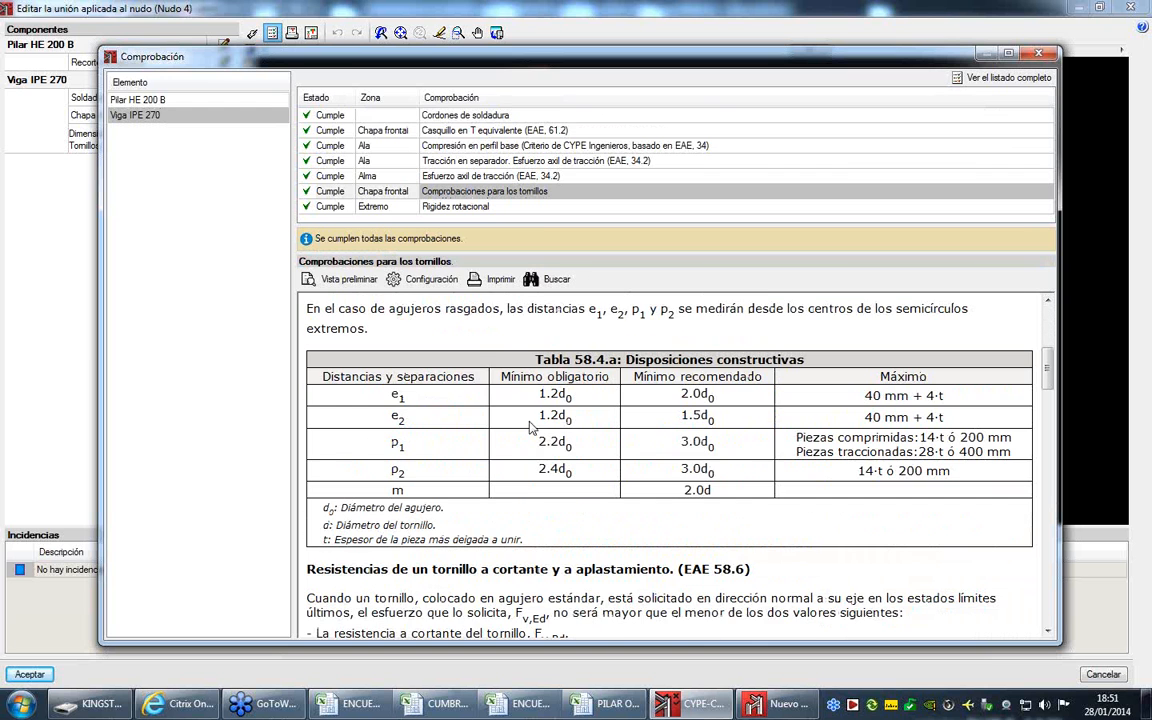
{"action": "scroll", "coordinate": [660, 430], "scroll_direction": "down", "scroll_amount": 5}
{"action": "scroll", "coordinate": [697, 431], "scroll_direction": "down", "scroll_amount": 8}
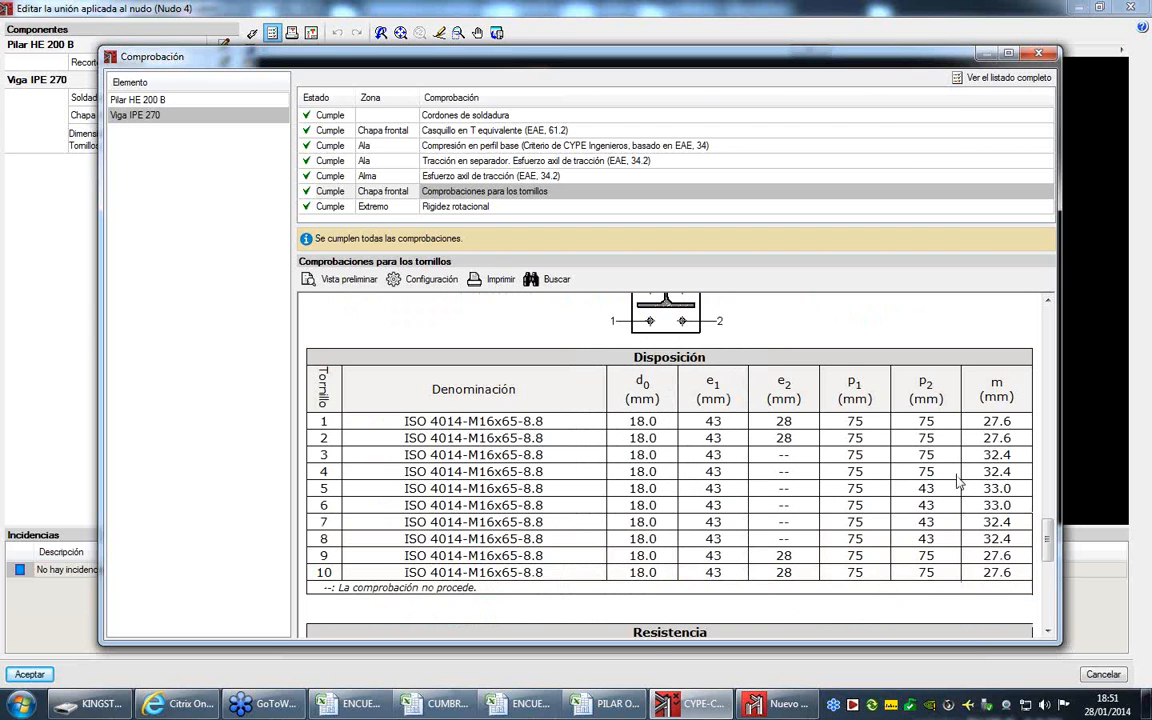
{"action": "scroll", "coordinate": [945, 470], "scroll_direction": "down", "scroll_amount": 9}
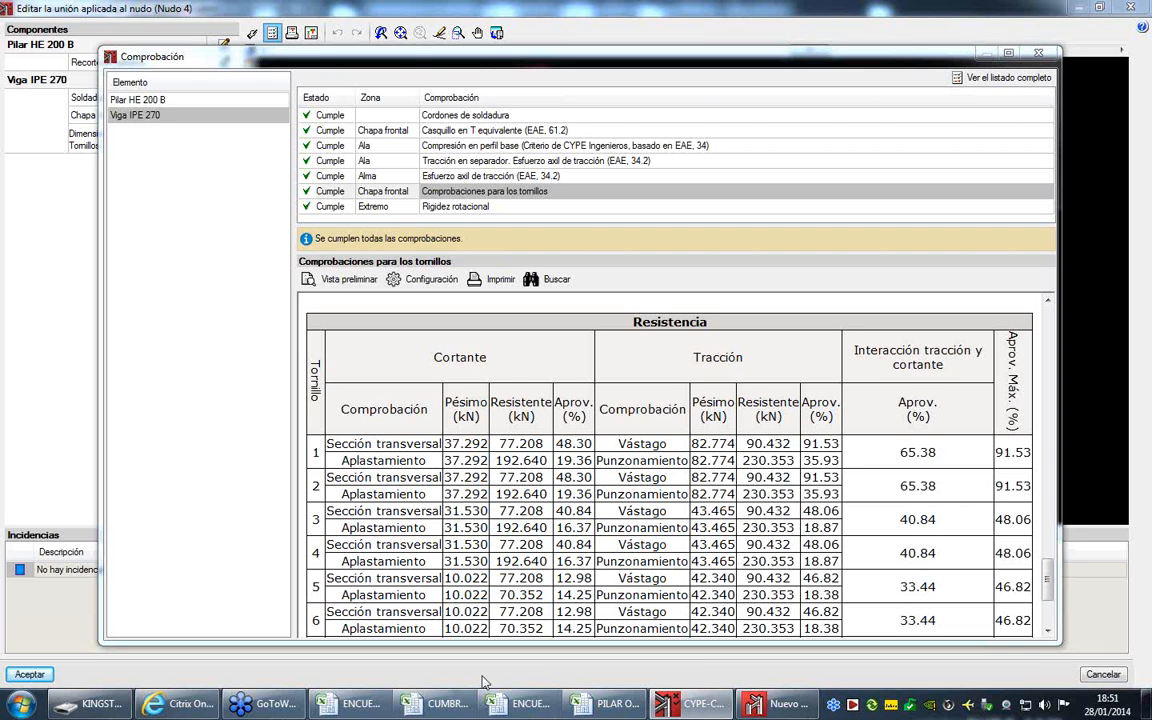
{"action": "left_click", "coordinate": [1038, 53]}
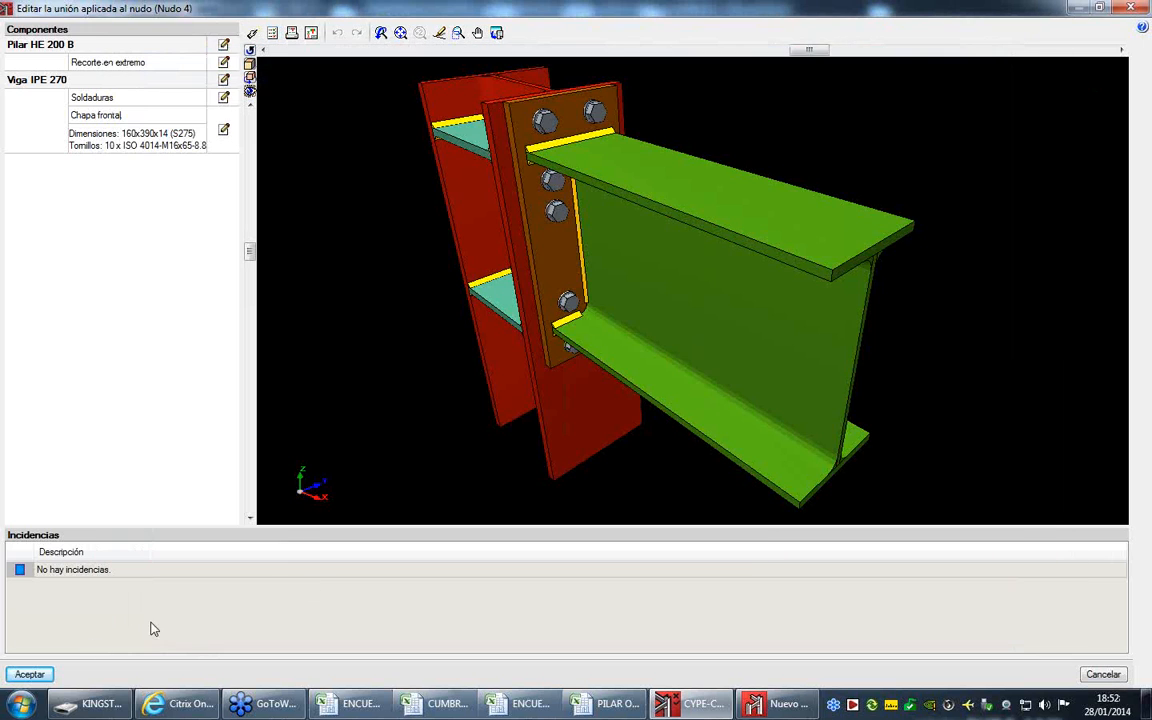
{"action": "left_click", "coordinate": [29, 674]}
- Add a new empty node (Vacío) to the node list and accept the list
{"action": "left_click", "coordinate": [149, 46]}
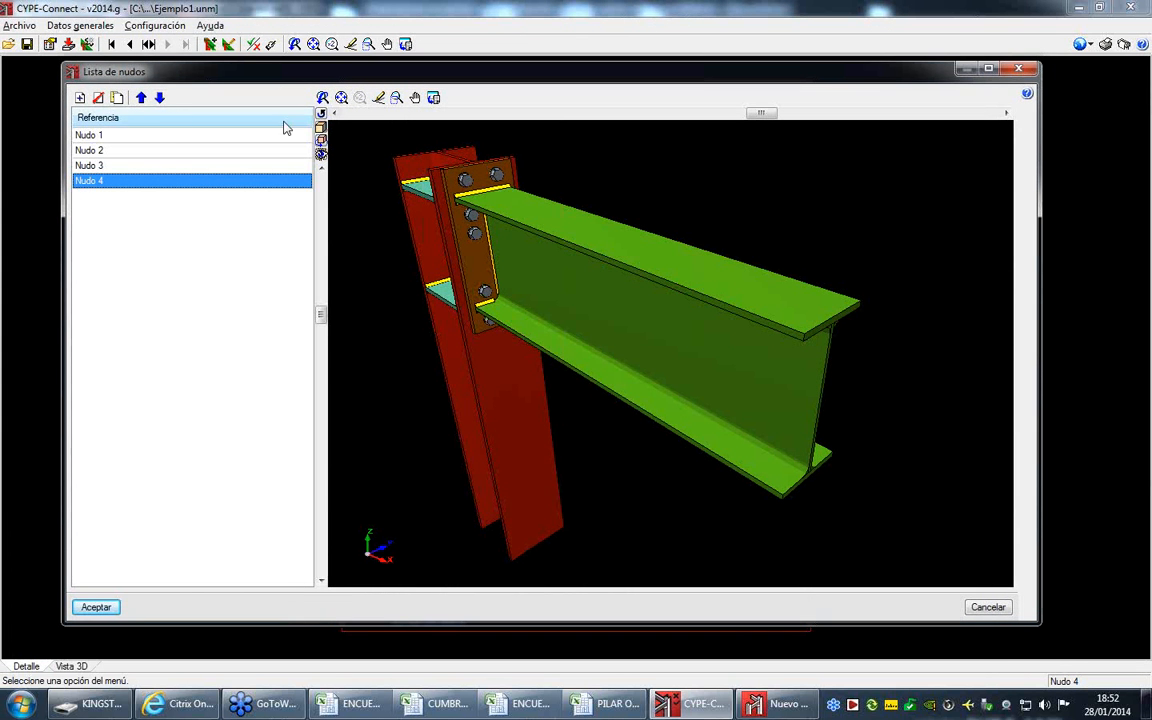
{"action": "left_click", "coordinate": [80, 97]}
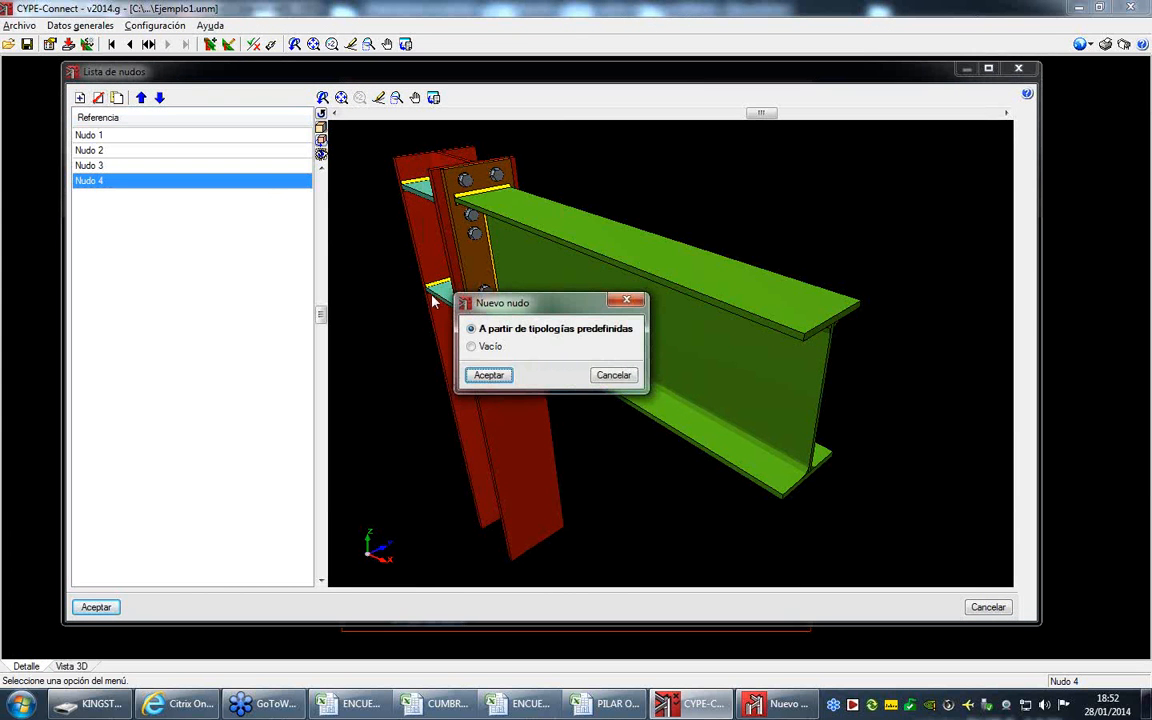
{"action": "left_click", "coordinate": [472, 346]}
{"action": "left_click", "coordinate": [488, 375]}
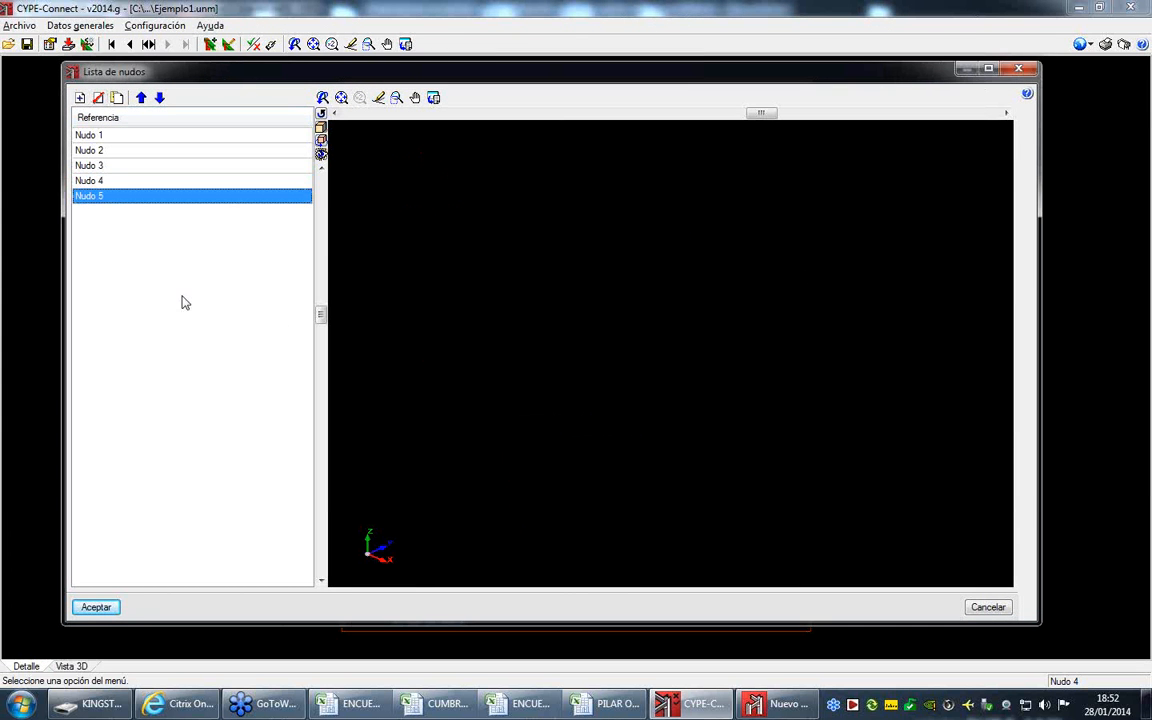
{"action": "left_click", "coordinate": [98, 607]}
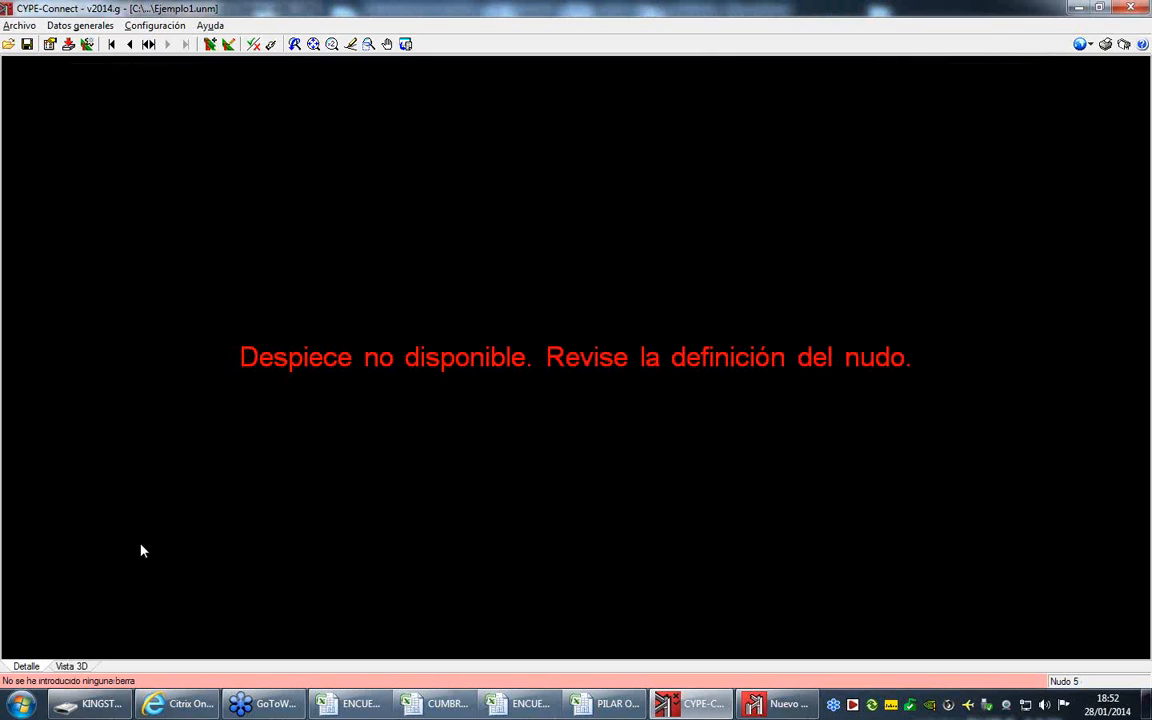
- Open the geometry definition of Nudo 5 and add two bars to it
{"action": "left_click", "coordinate": [80, 25]}
{"action": "left_click", "coordinate": [105, 200]}
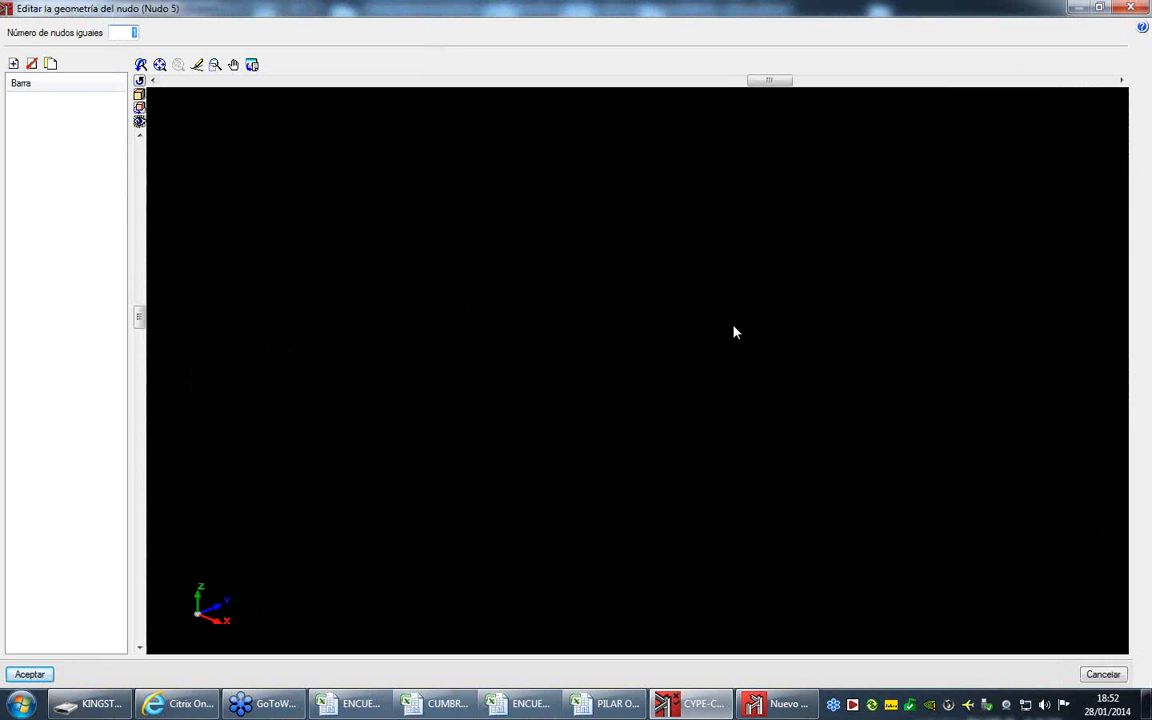
{"action": "left_click", "coordinate": [13, 64]}
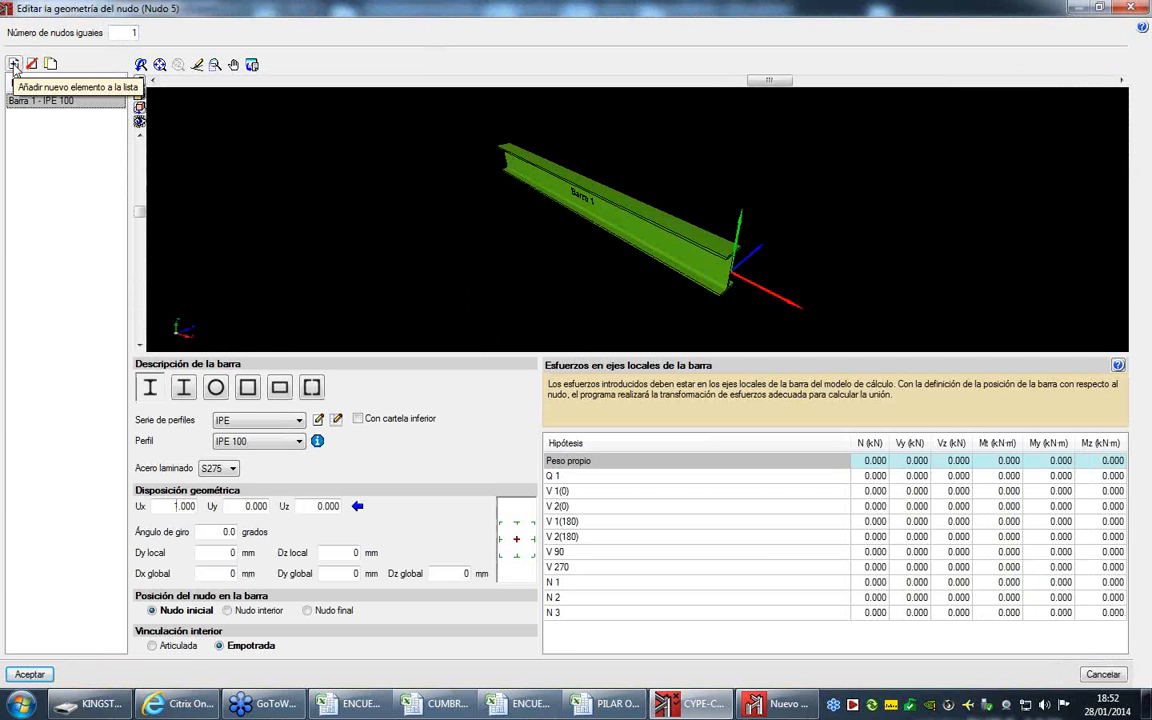
{"action": "left_click", "coordinate": [13, 64]}
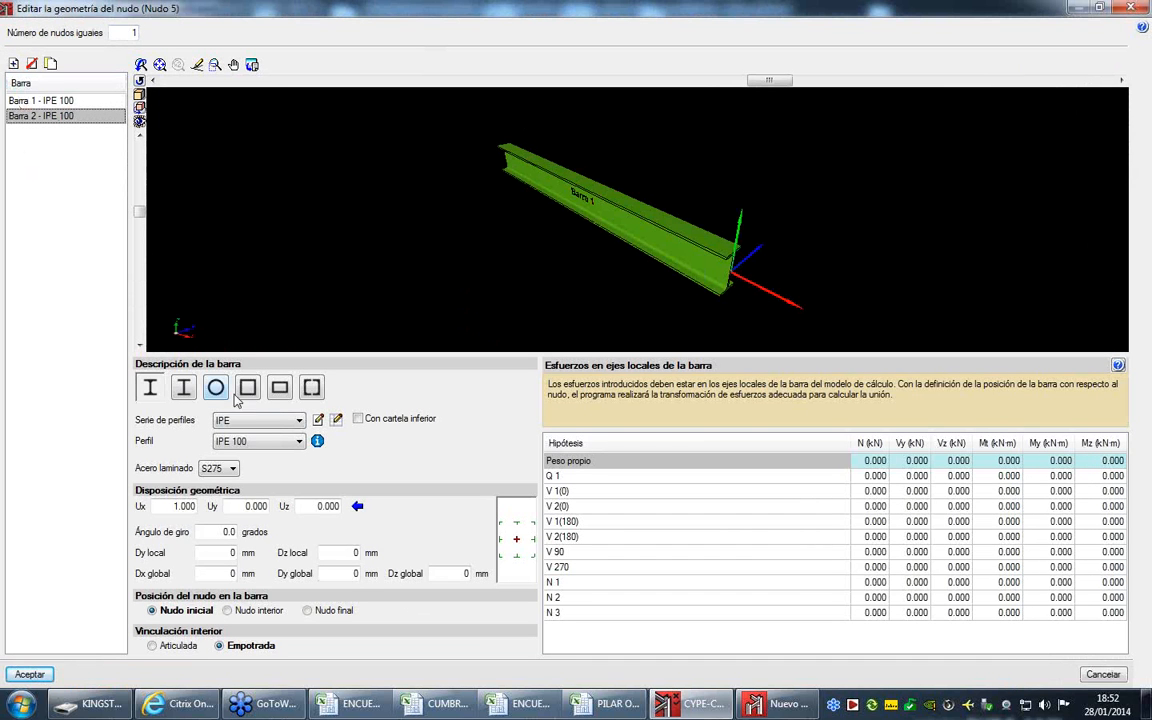
- Orient Barra 2 vertically with Ux 0 and Uz 1, and set the node position on the bar to Nudo final
{"action": "double_click", "coordinate": [312, 506]}
{"action": "type", "text": "1"}
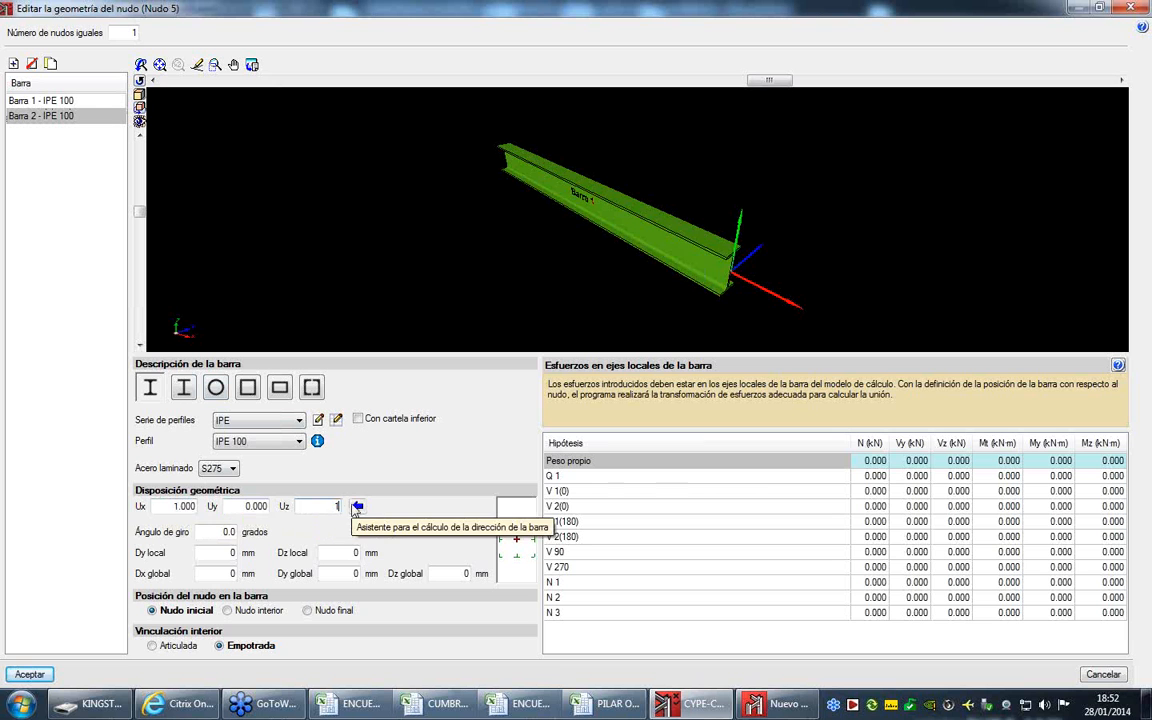
{"action": "double_click", "coordinate": [183, 506]}
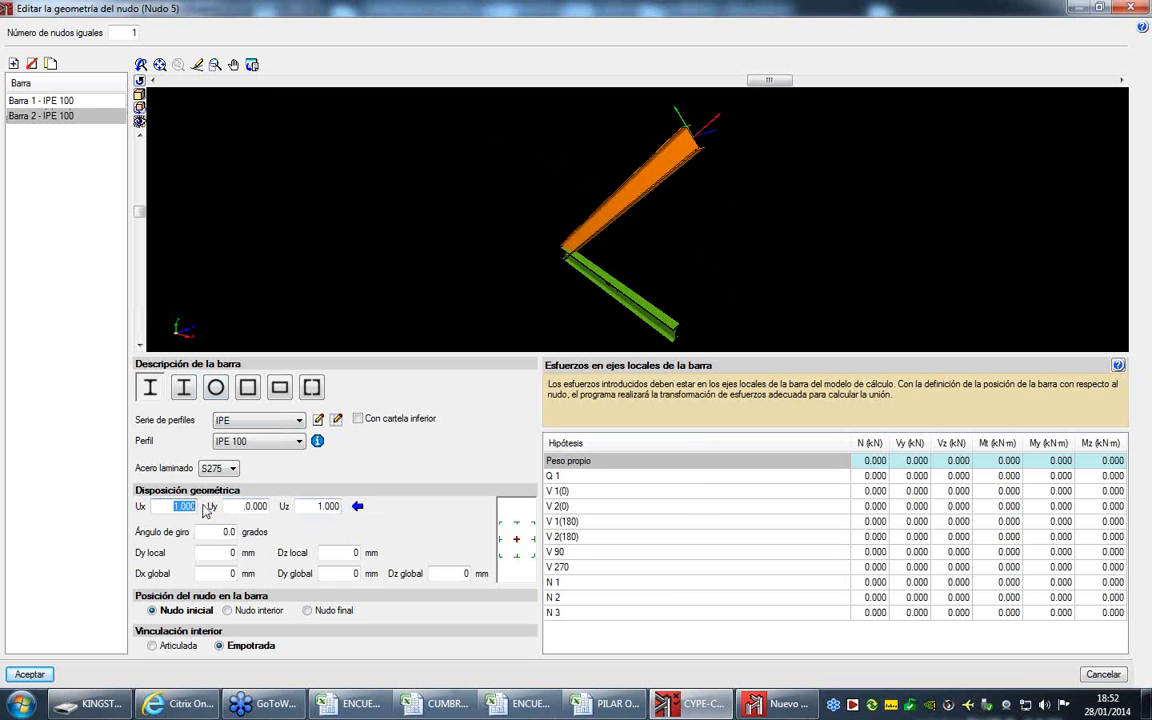
{"action": "type", "text": "0"}
{"action": "key", "text": "Tab"}
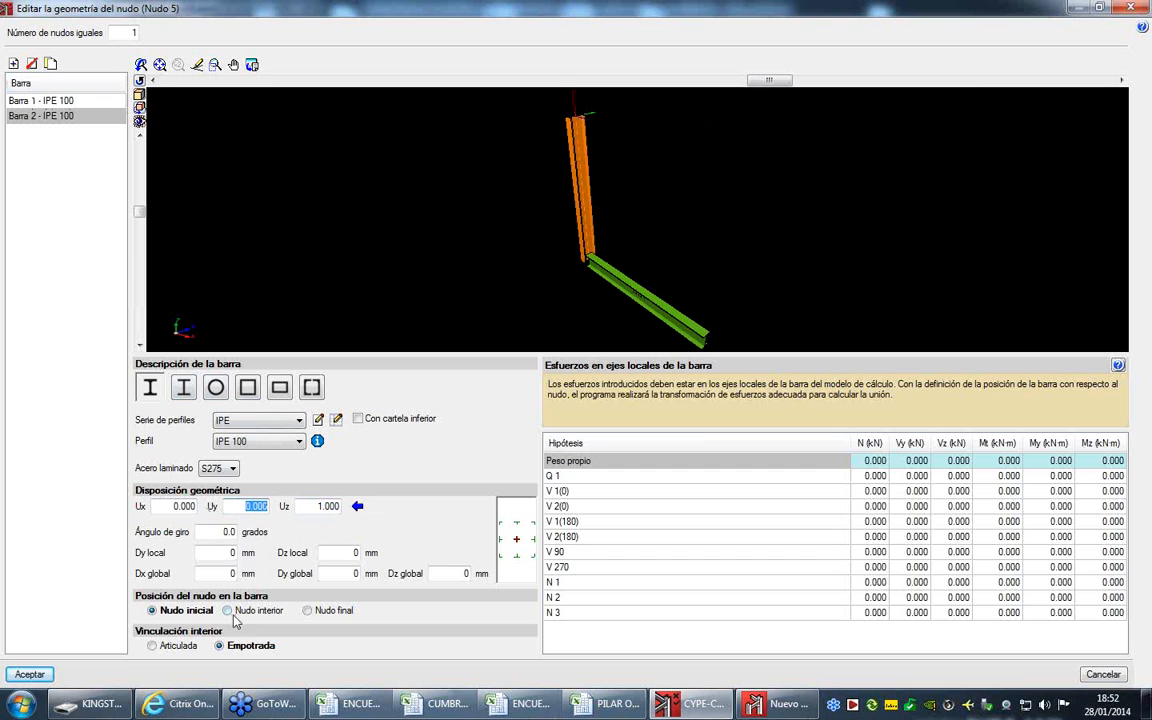
{"action": "left_click", "coordinate": [309, 610]}
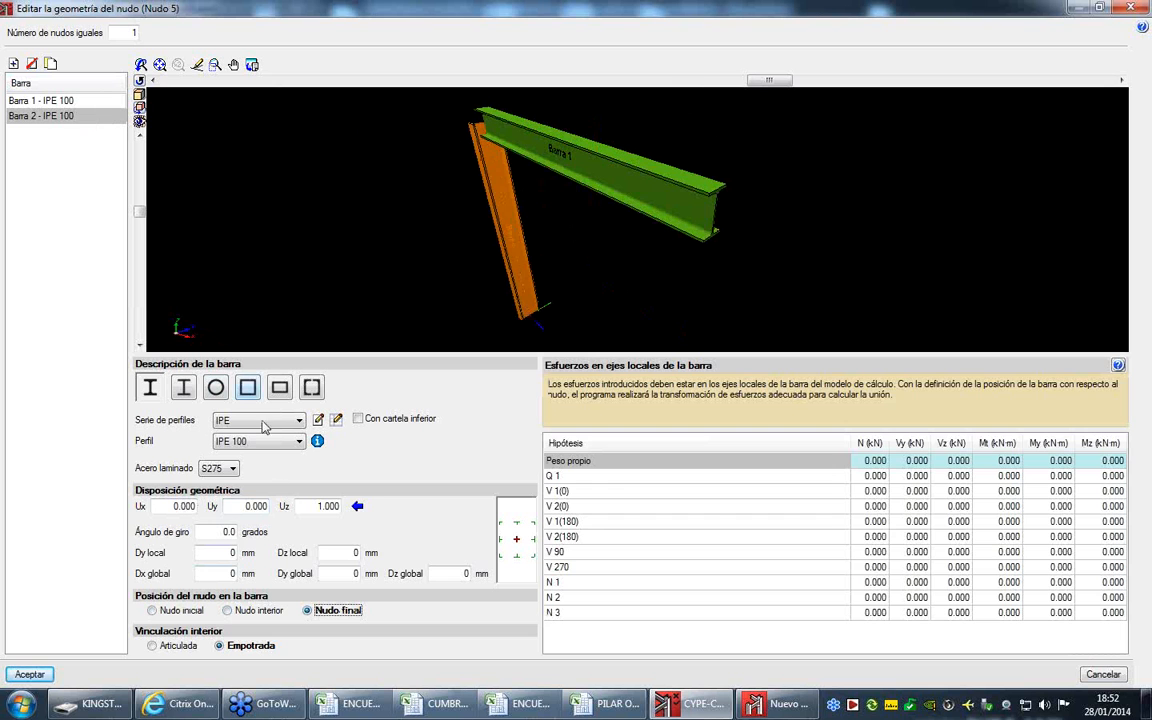
{"action": "left_click_drag", "start_coordinate": [244, 506], "coordinate": [283, 510]}
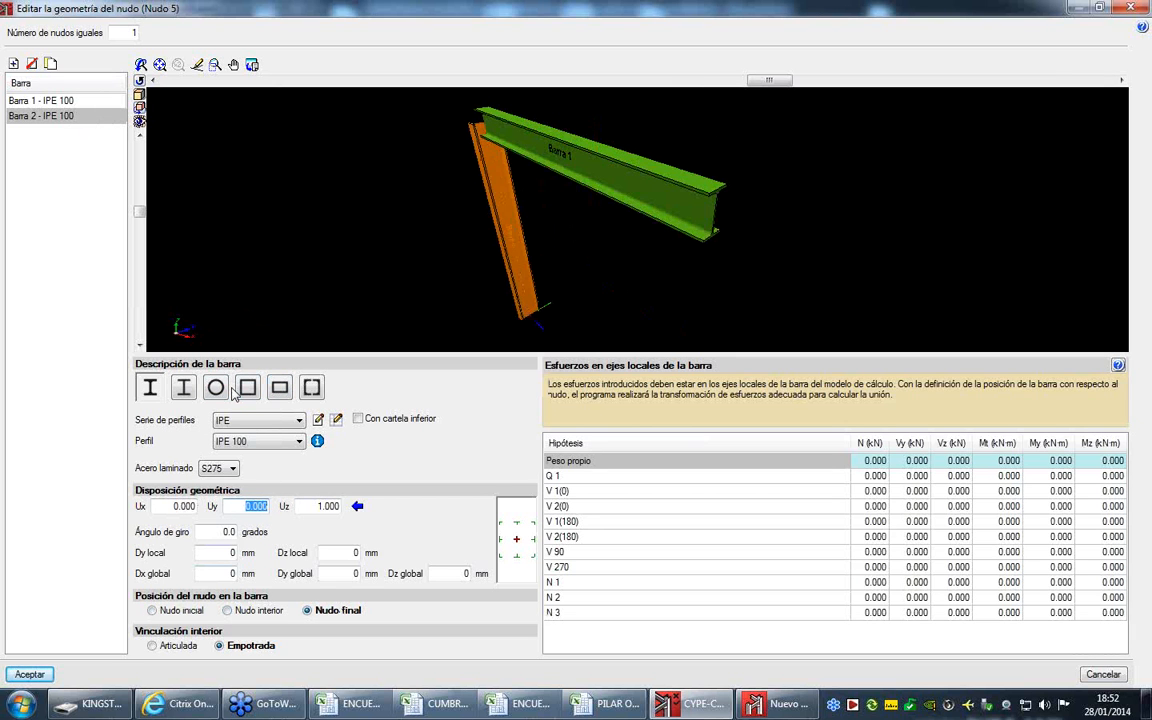
- Change the direction of Barra 1 to Ux 0 and Uy 1, and check its orientation in the 3D view
{"action": "left_click", "coordinate": [84, 101]}
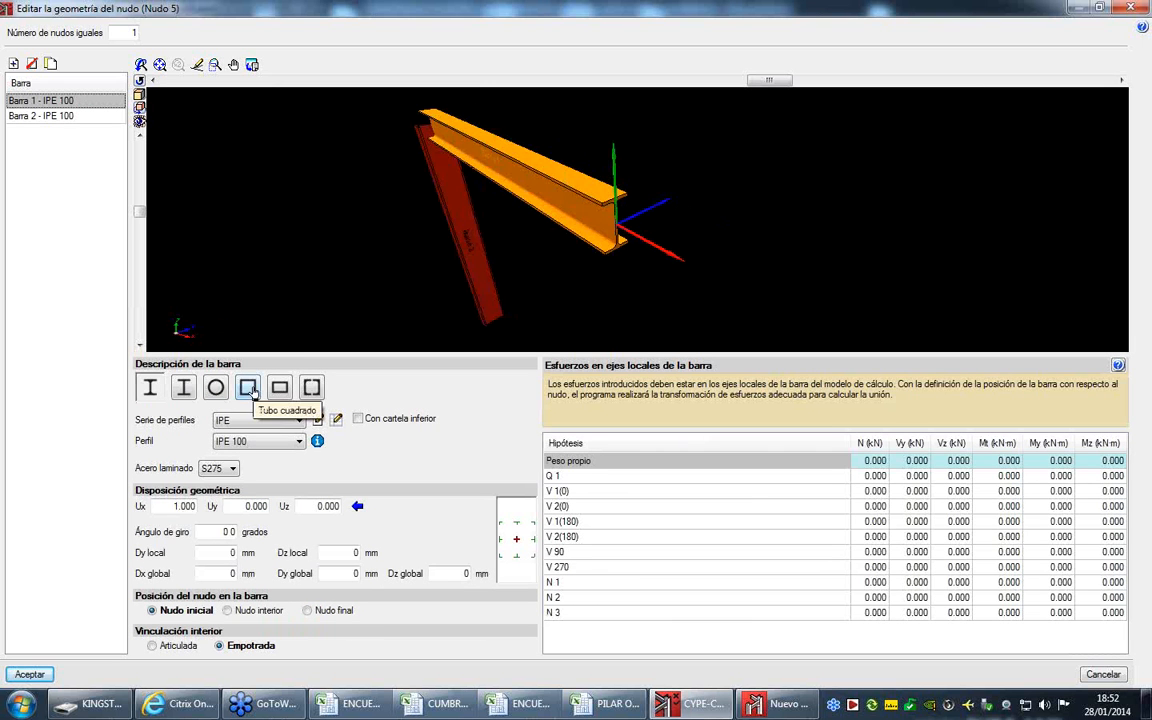
{"action": "left_click_drag", "start_coordinate": [465, 272], "coordinate": [627, 244]}
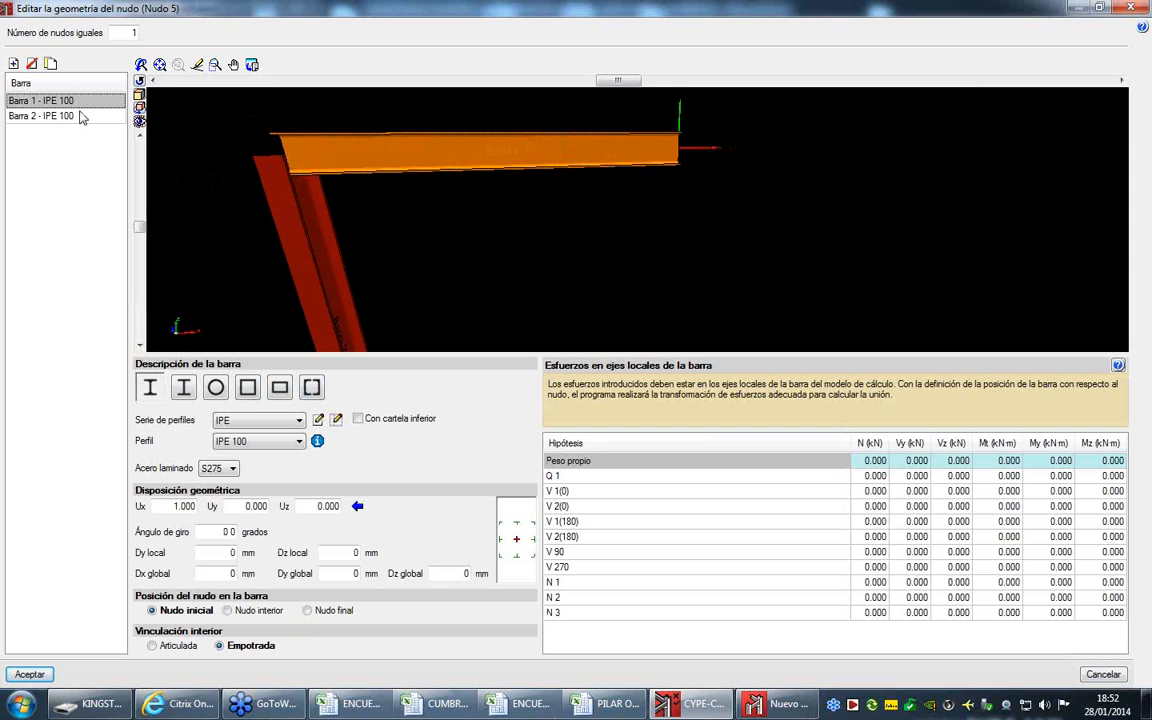
{"action": "left_click", "coordinate": [255, 506]}
{"action": "type", "text": "1"}
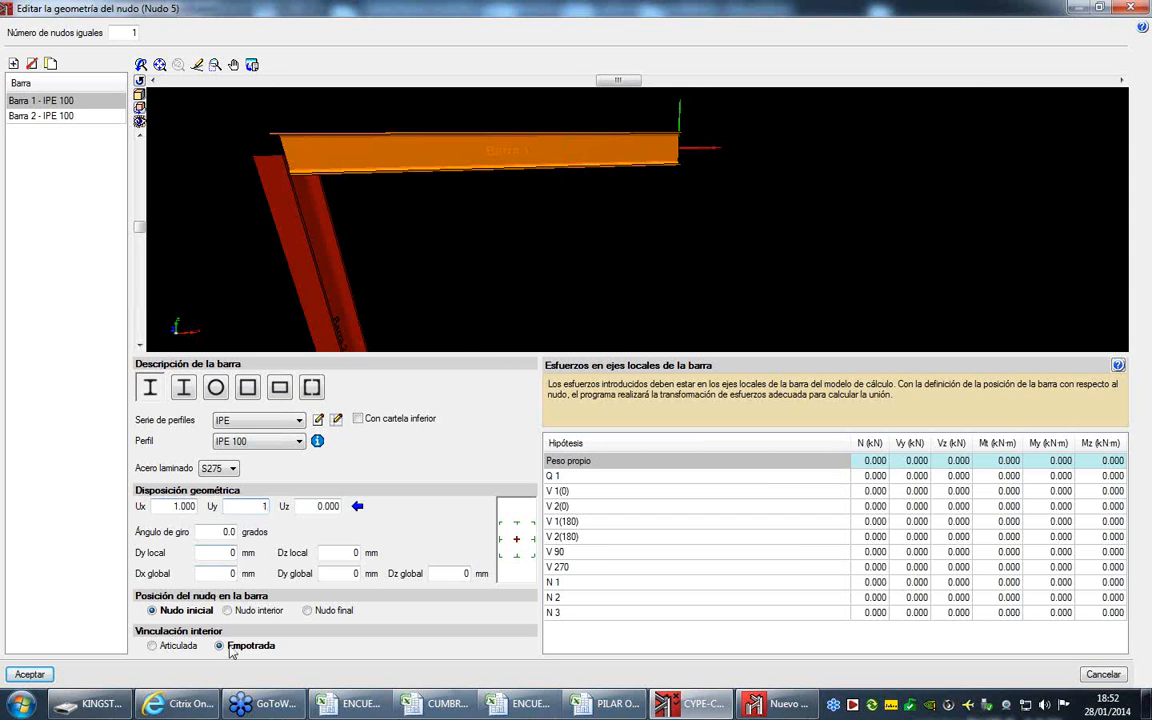
{"action": "left_click_drag", "start_coordinate": [164, 507], "coordinate": [211, 503]}
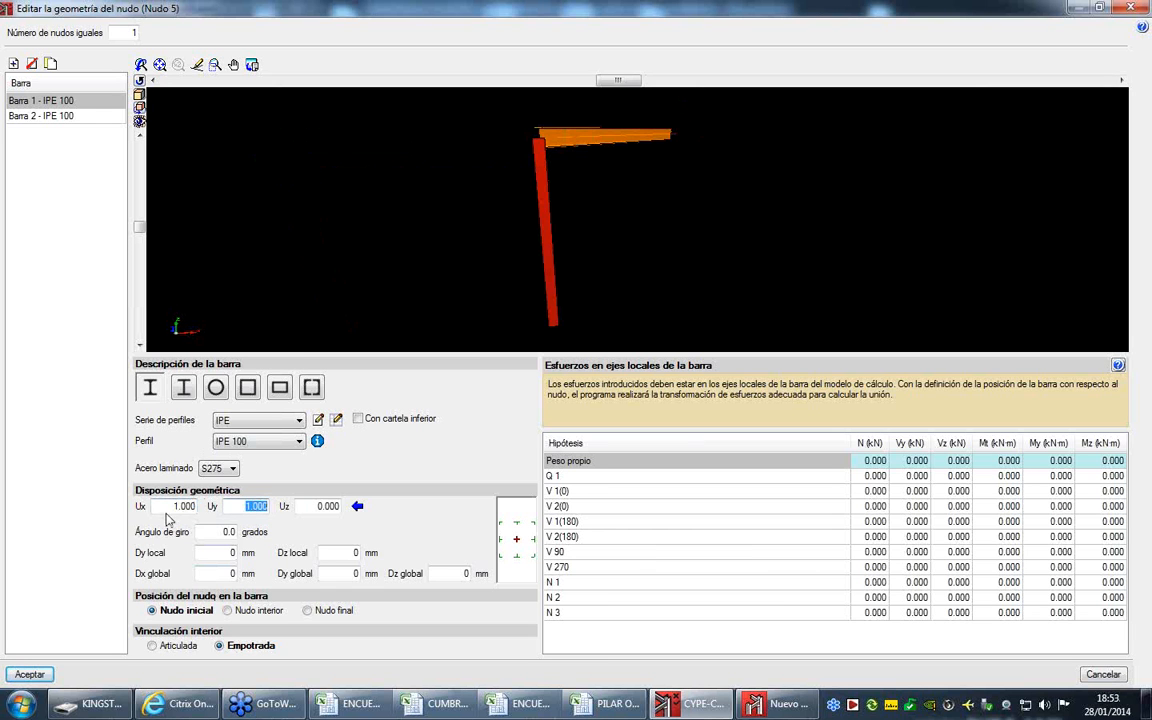
{"action": "type", "text": "0"}
{"action": "key", "text": "Tab"}
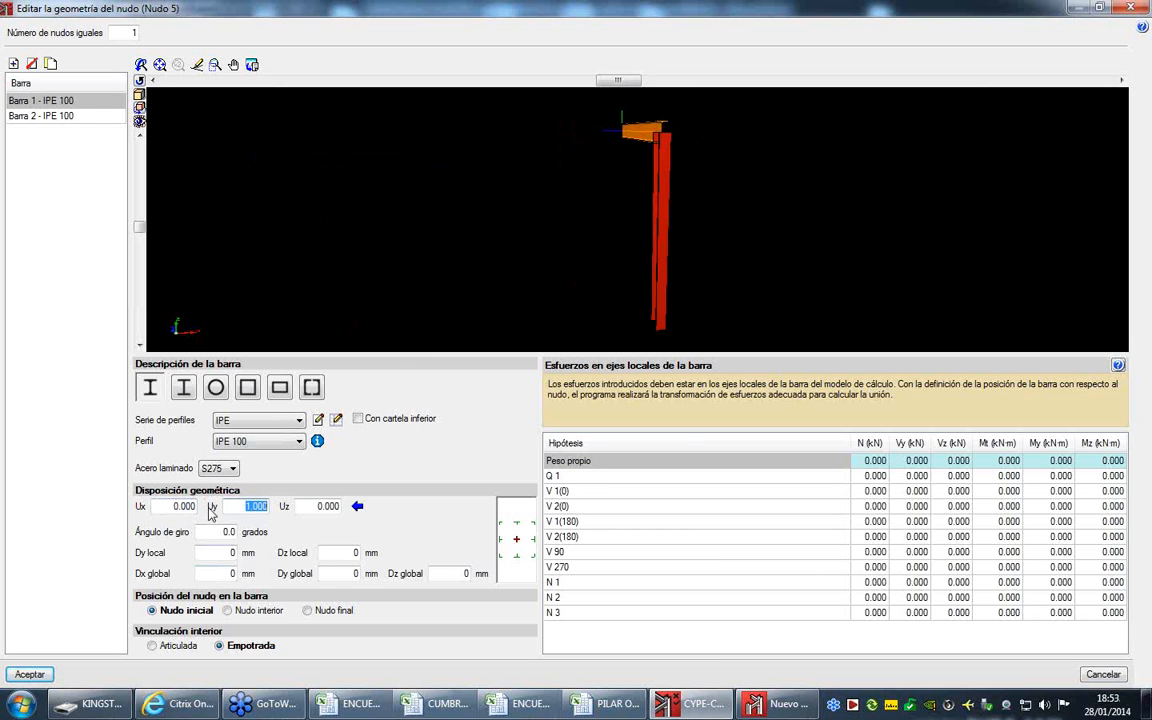
{"action": "middle_click_drag", "start_coordinate": [646, 183], "coordinate": [473, 197]}
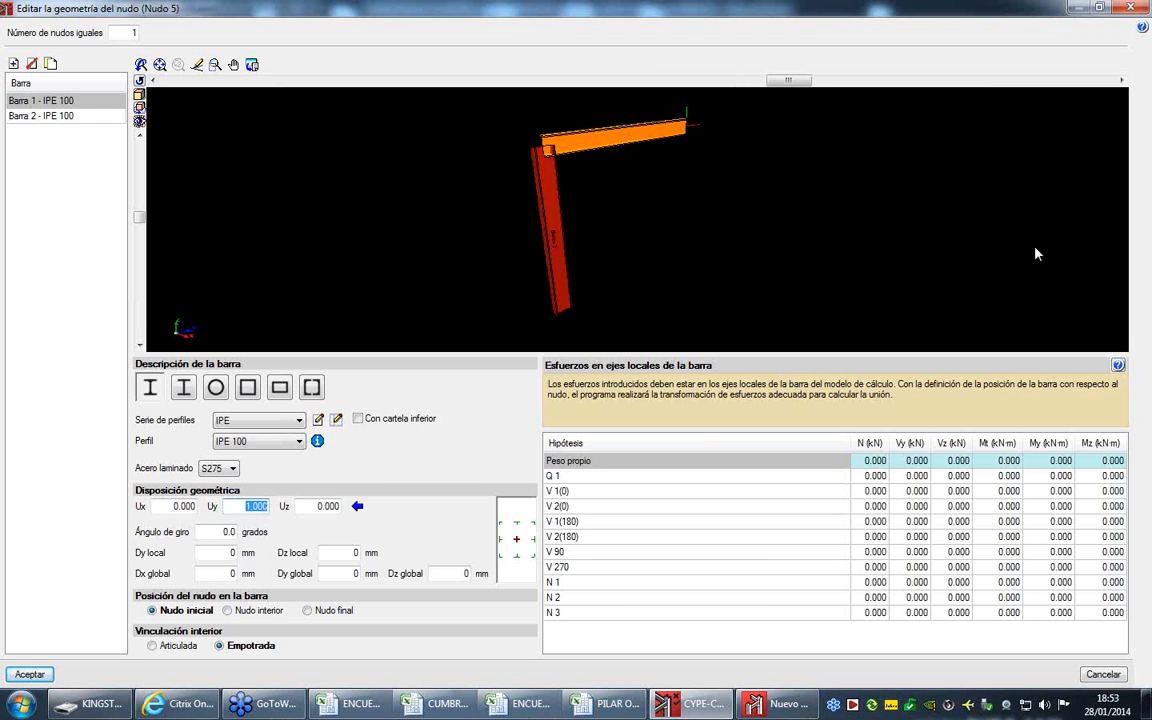
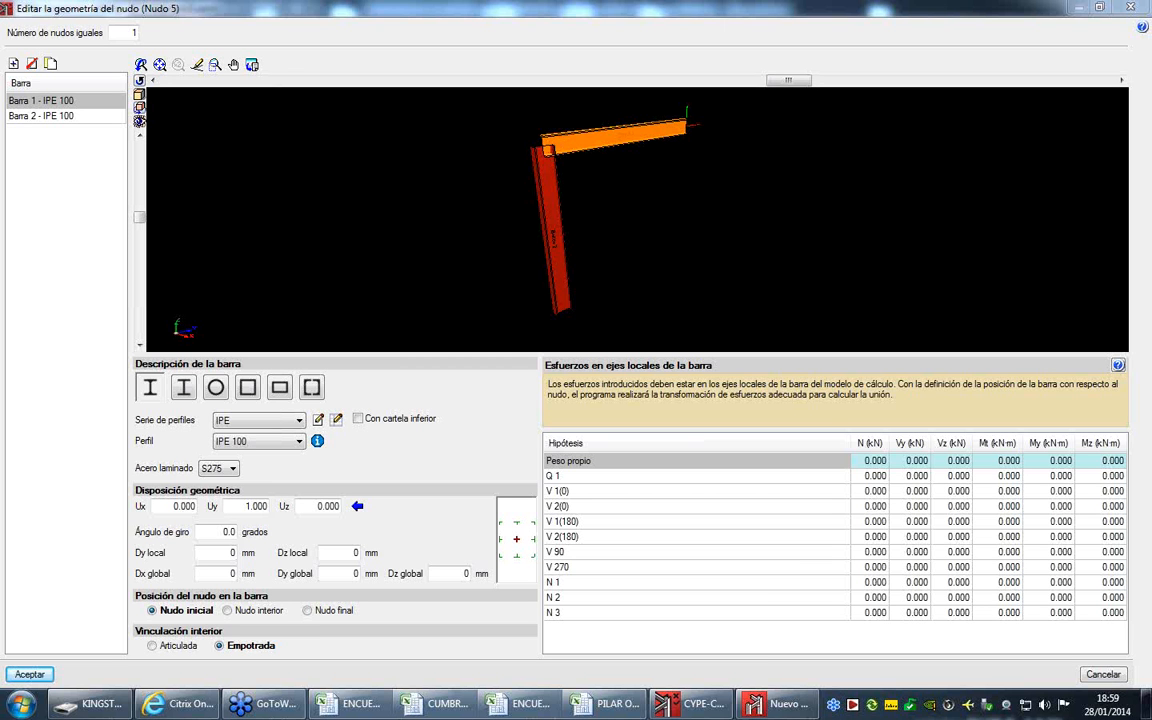
- Discard the geometry changes made to Nudo 5 and make Nudo 1 the current node through the node list
{"action": "left_click", "coordinate": [1131, 8]}
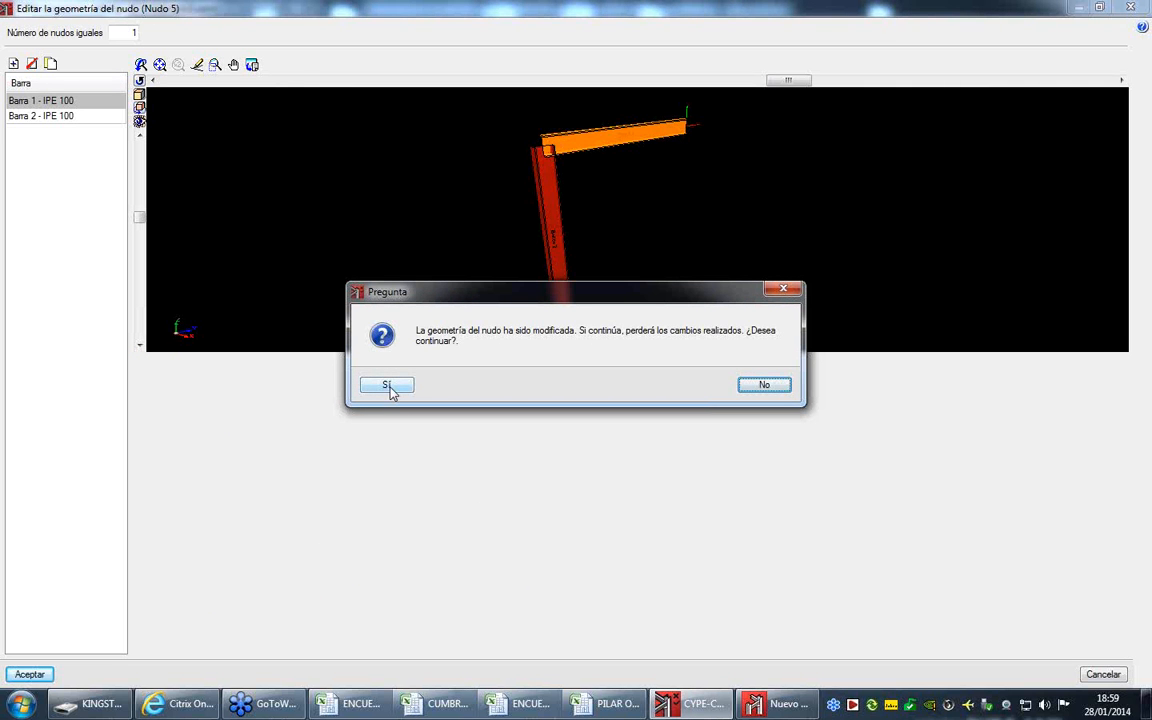
{"action": "left_click", "coordinate": [388, 386]}
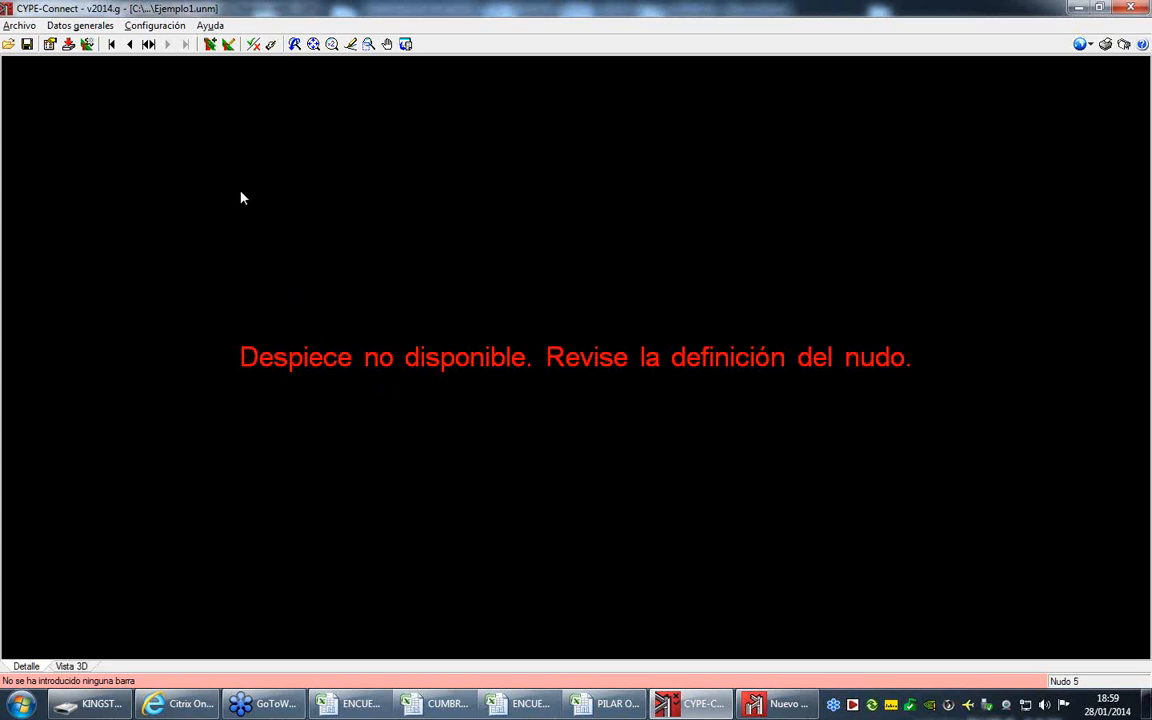
{"action": "left_click", "coordinate": [130, 45]}
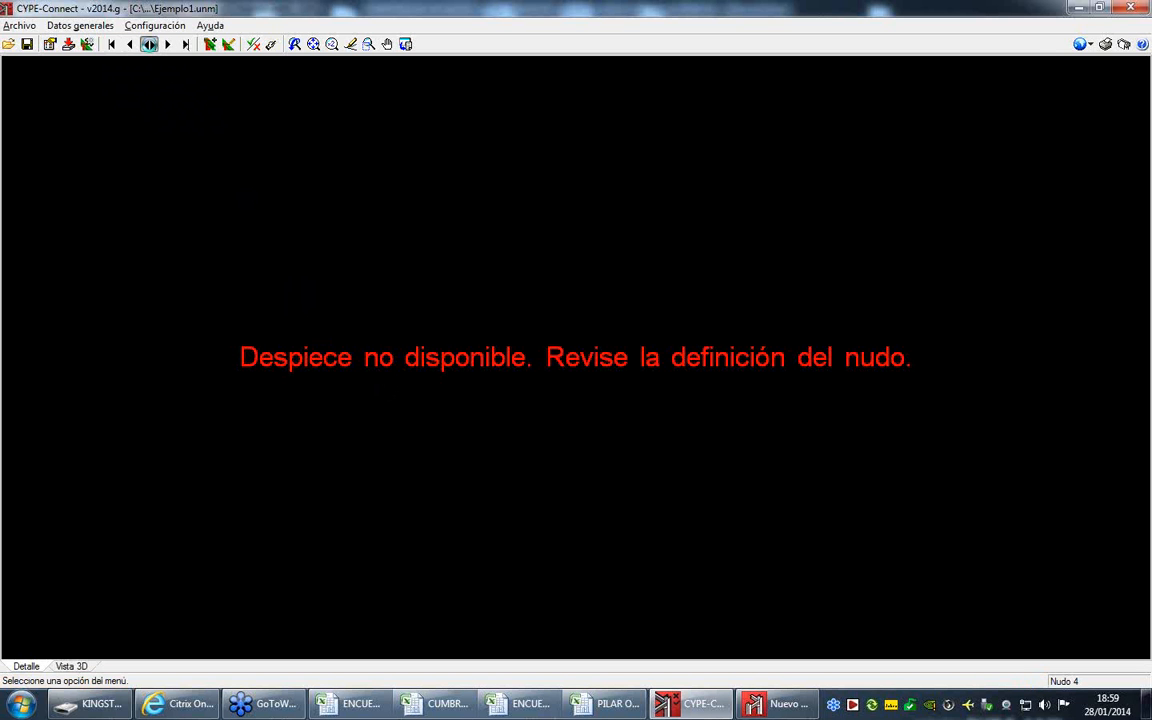
{"action": "left_click", "coordinate": [148, 45]}
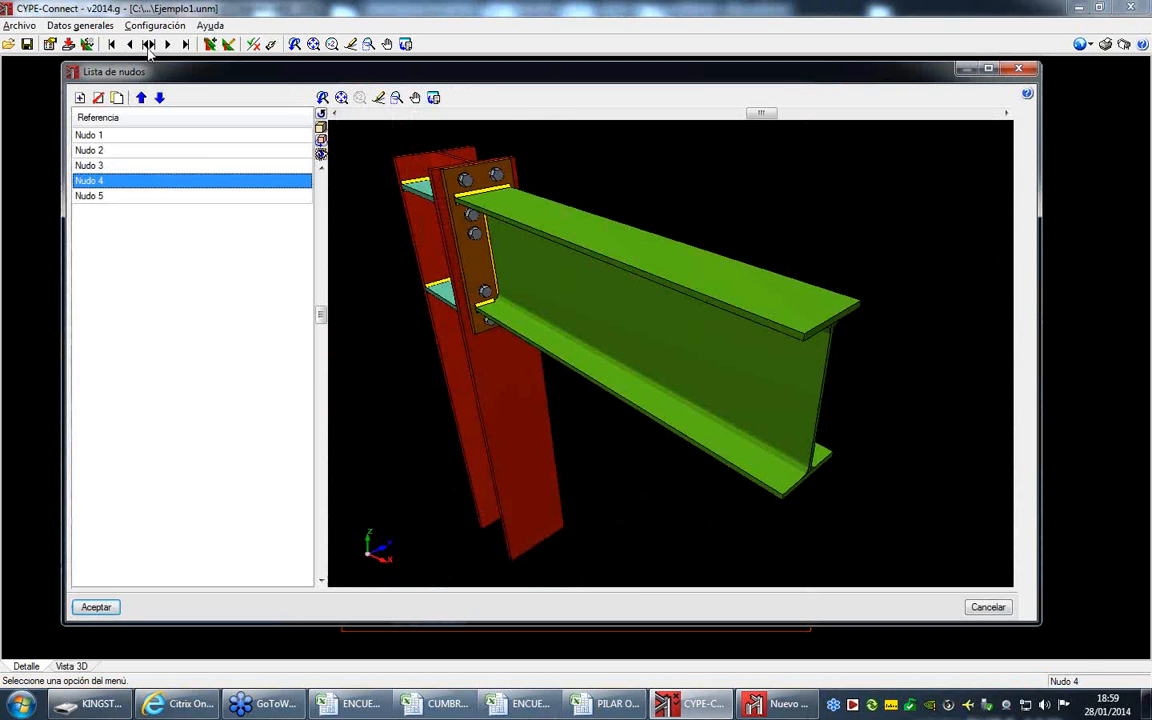
{"action": "left_click", "coordinate": [226, 136]}
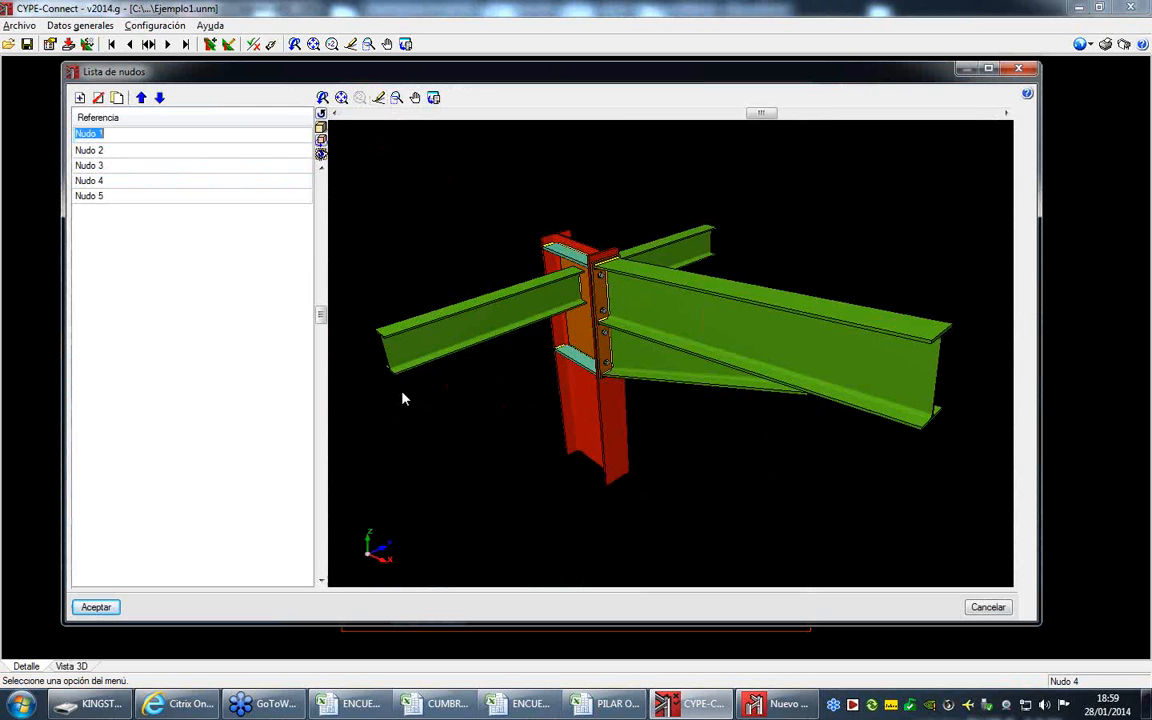
{"action": "left_click", "coordinate": [96, 607]}
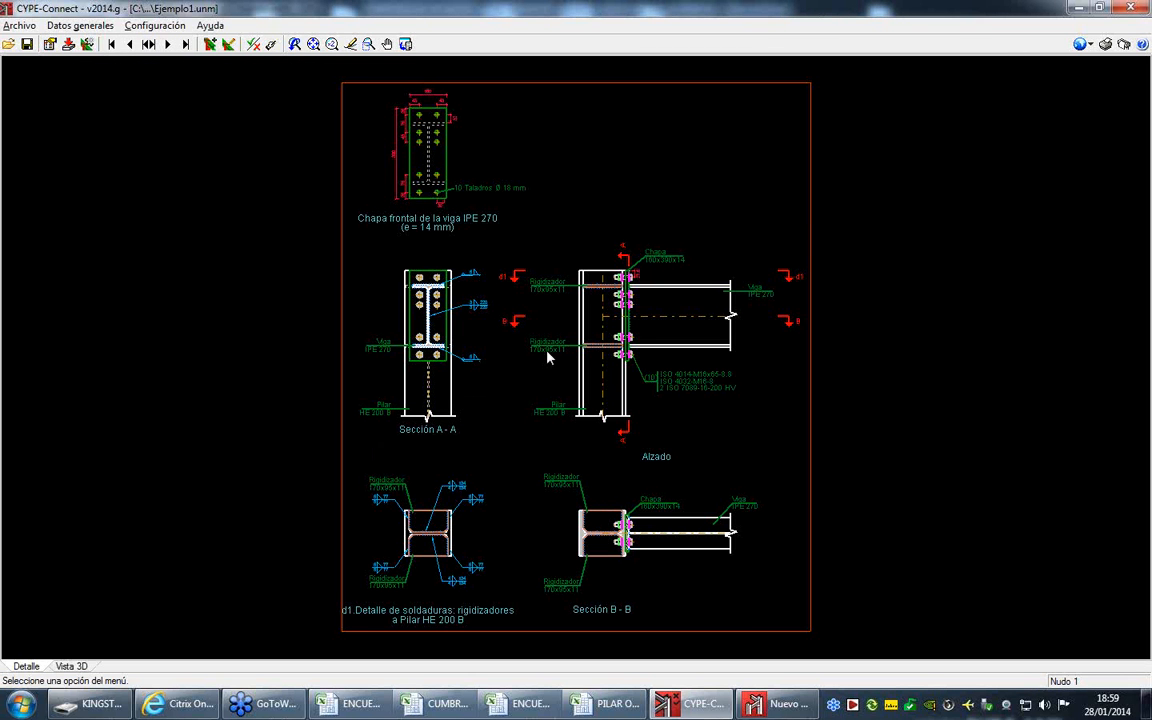
- Switch to Nuevo Metal 3D and open the job "Ejemplo de nave industrial 2" from the file management
{"action": "left_click", "coordinate": [778, 705]}
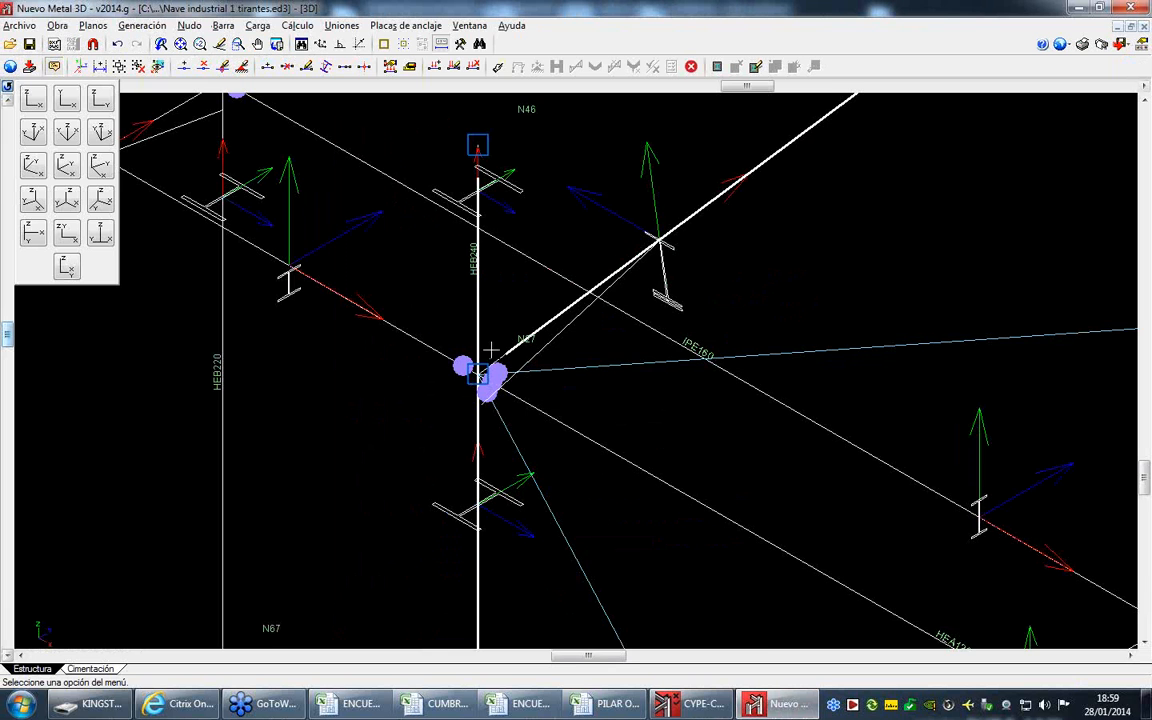
{"action": "scroll", "coordinate": [490, 330], "scroll_direction": "down", "scroll_amount": 2}
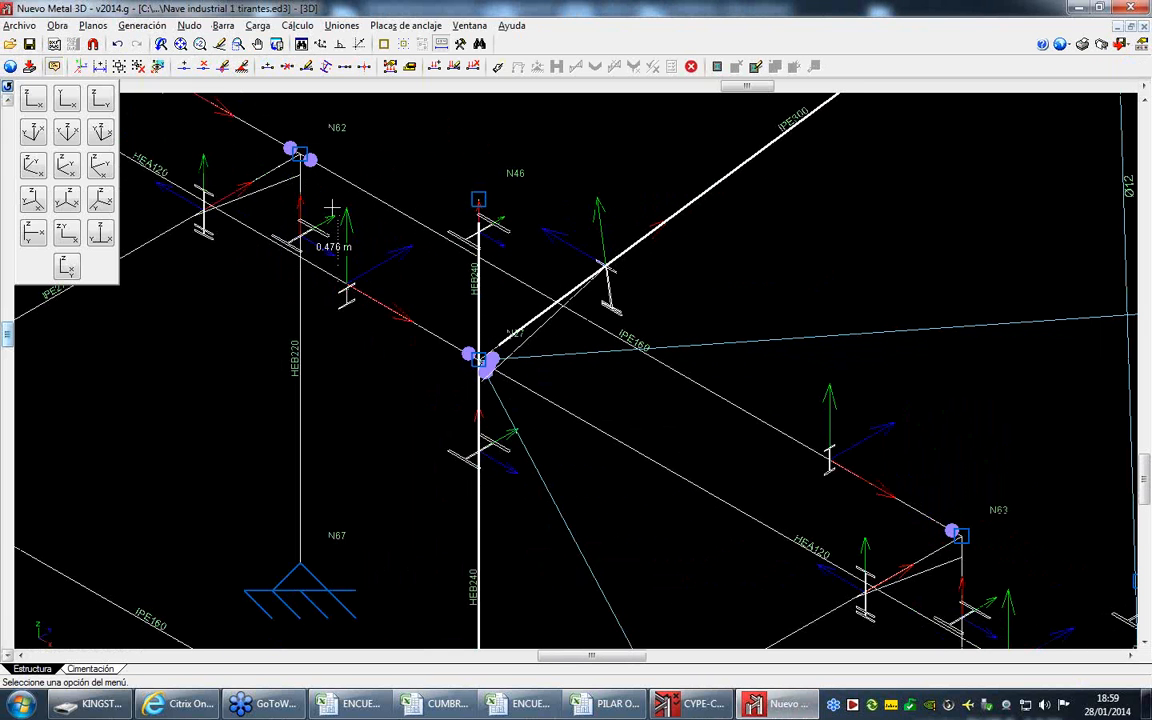
{"action": "left_click", "coordinate": [20, 25]}
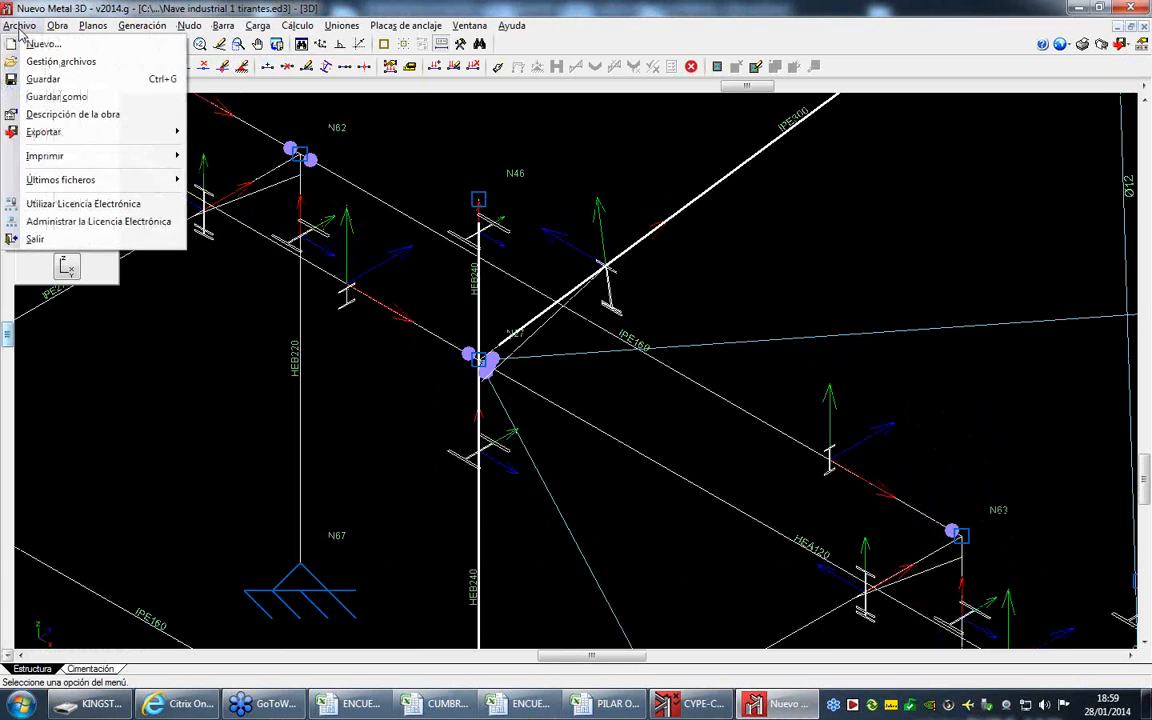
{"action": "left_click", "coordinate": [62, 62]}
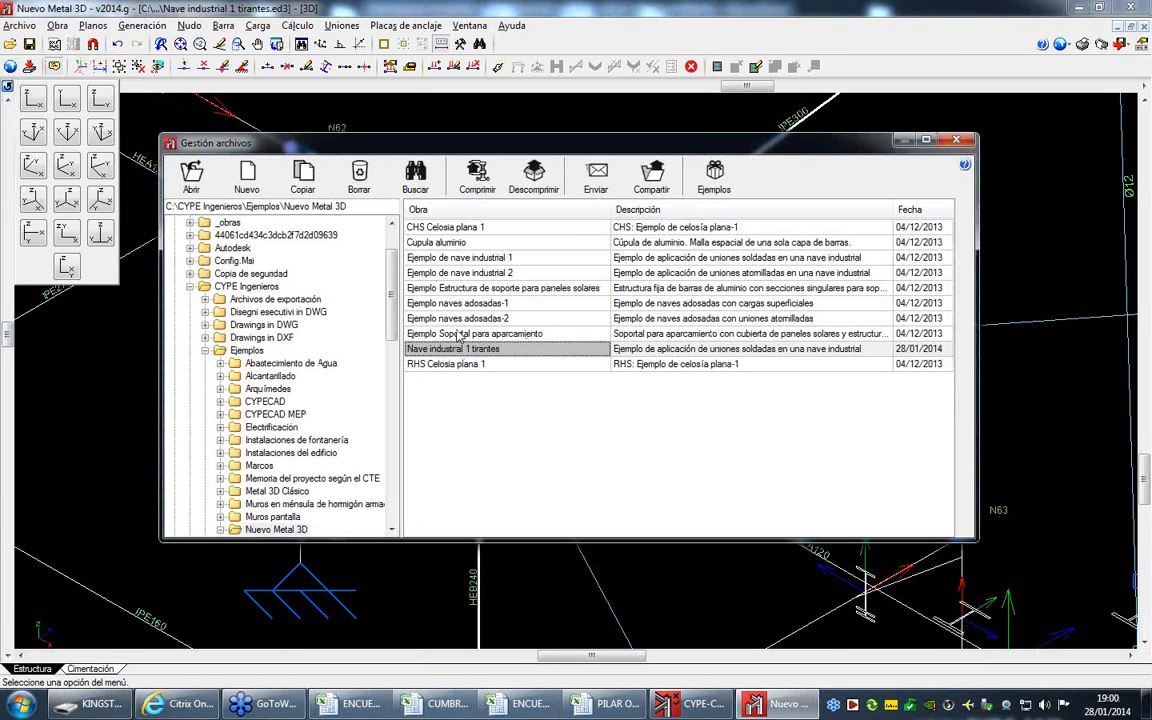
{"action": "left_click", "coordinate": [485, 274]}
{"action": "double_click", "coordinate": [485, 274]}
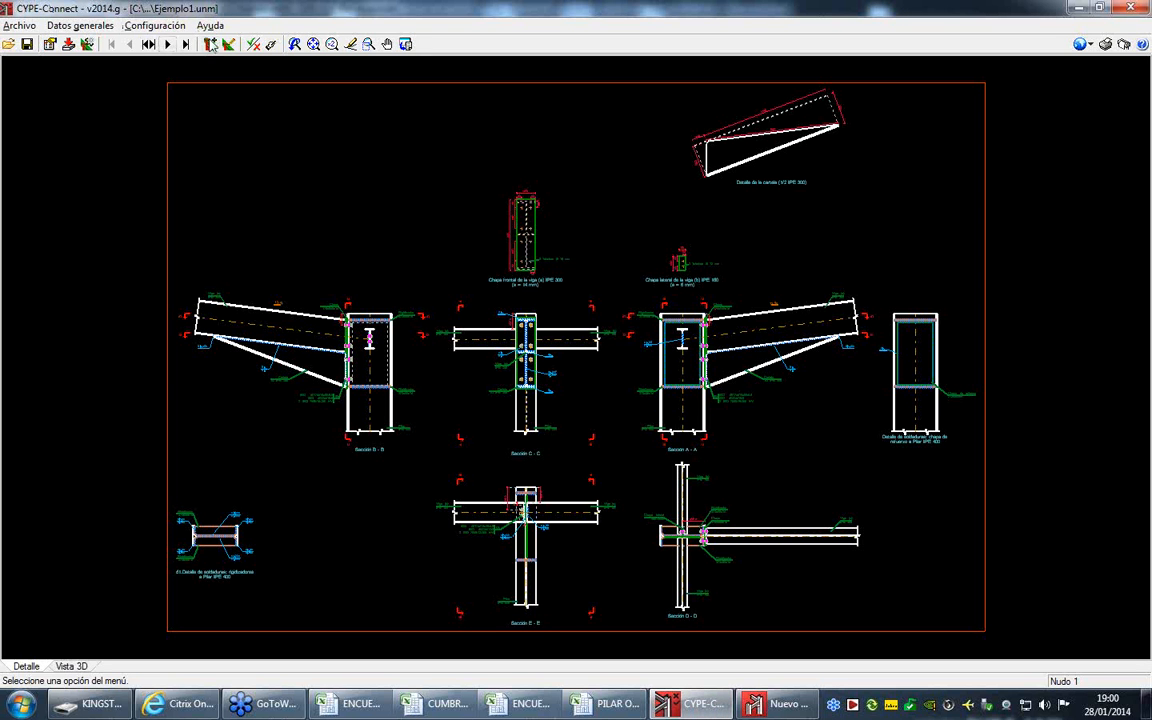
- In CYPE-Connect, open the geometry definition of Nudo 1 and select Barra 3 (IPE 180)
{"action": "left_click", "coordinate": [211, 44]}
{"action": "left_click", "coordinate": [330, 335]}
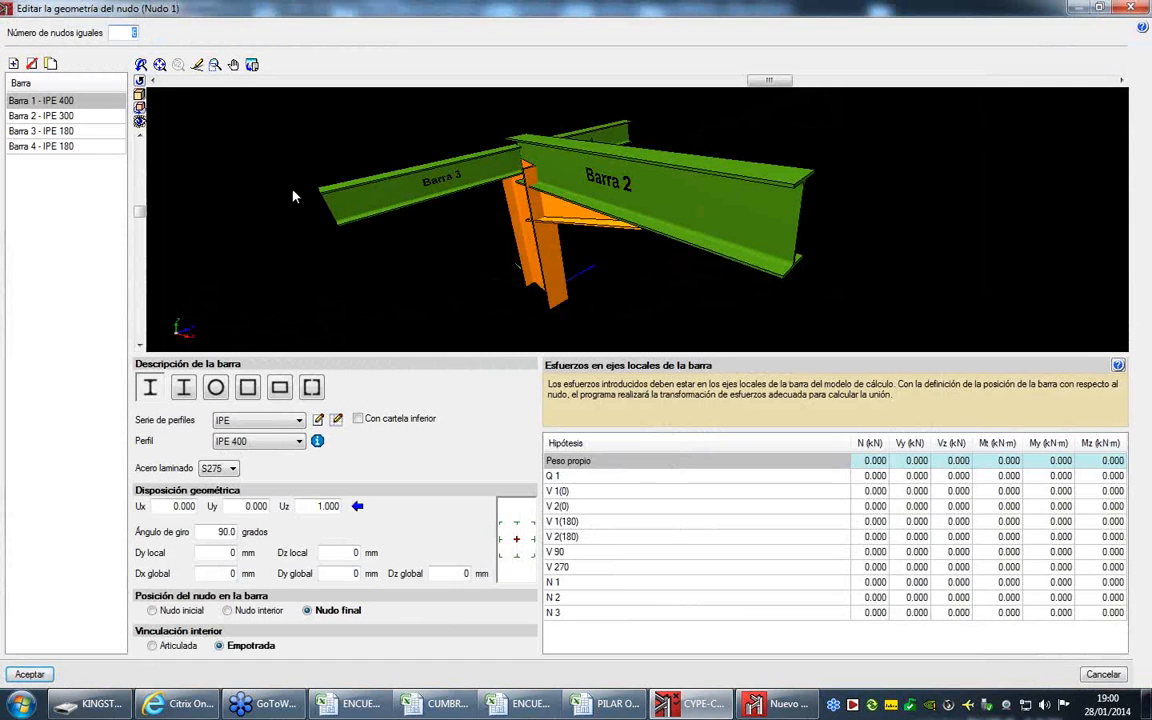
{"action": "left_click", "coordinate": [74, 130]}
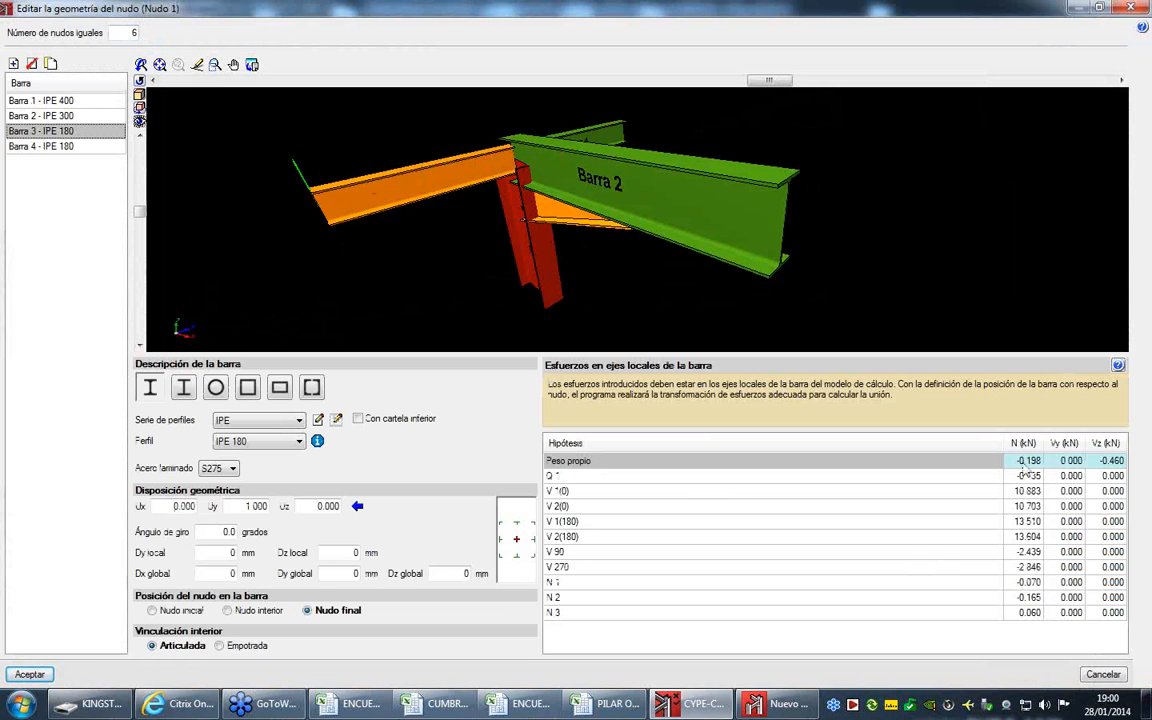
- In Nuevo Metal 3D, start Describir perfil and examine the local axes of the IPE-180 bars meeting the IPE-400 column head
{"action": "left_click", "coordinate": [770, 708]}
{"action": "scroll", "coordinate": [600, 185], "scroll_direction": "up", "scroll_amount": 4}
{"action": "scroll", "coordinate": [463, 203], "scroll_direction": "up", "scroll_amount": 5}
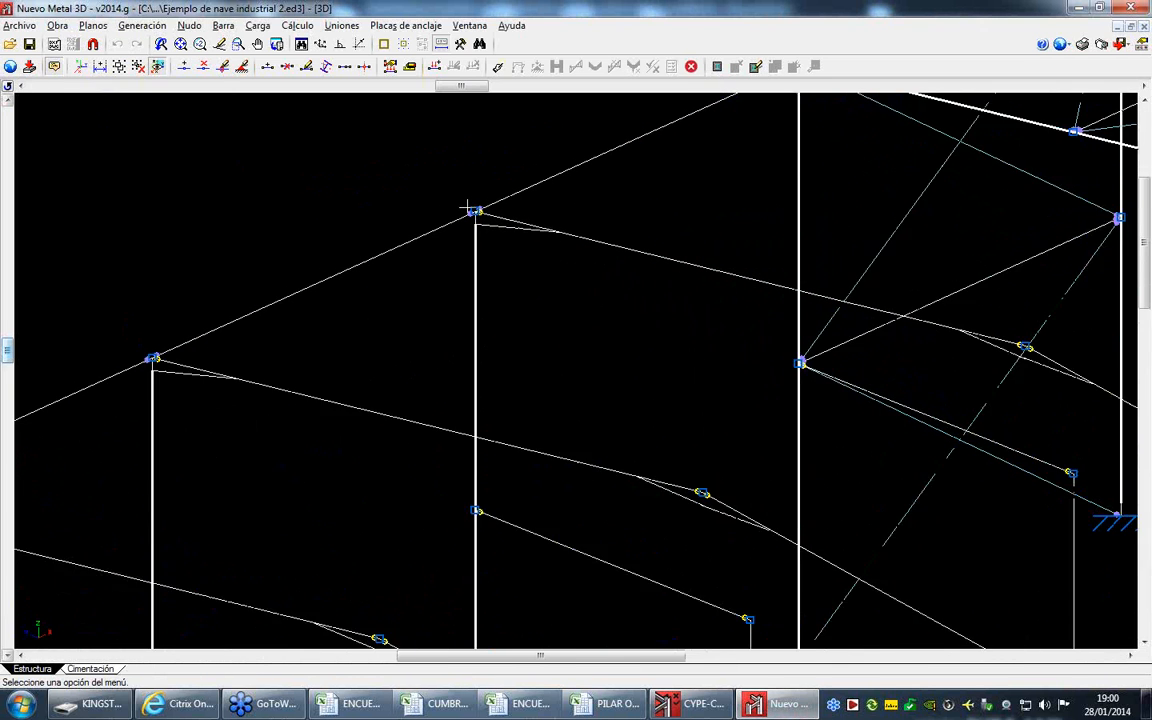
{"action": "left_click", "coordinate": [192, 26]}
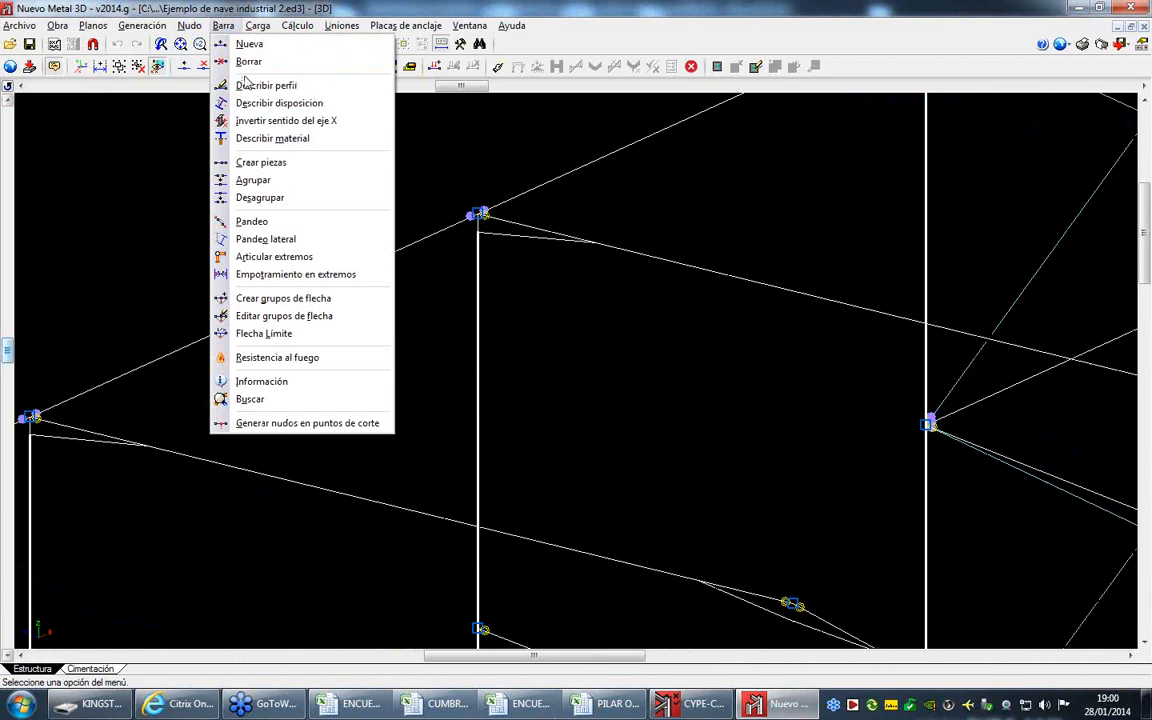
{"action": "left_click", "coordinate": [223, 77]}
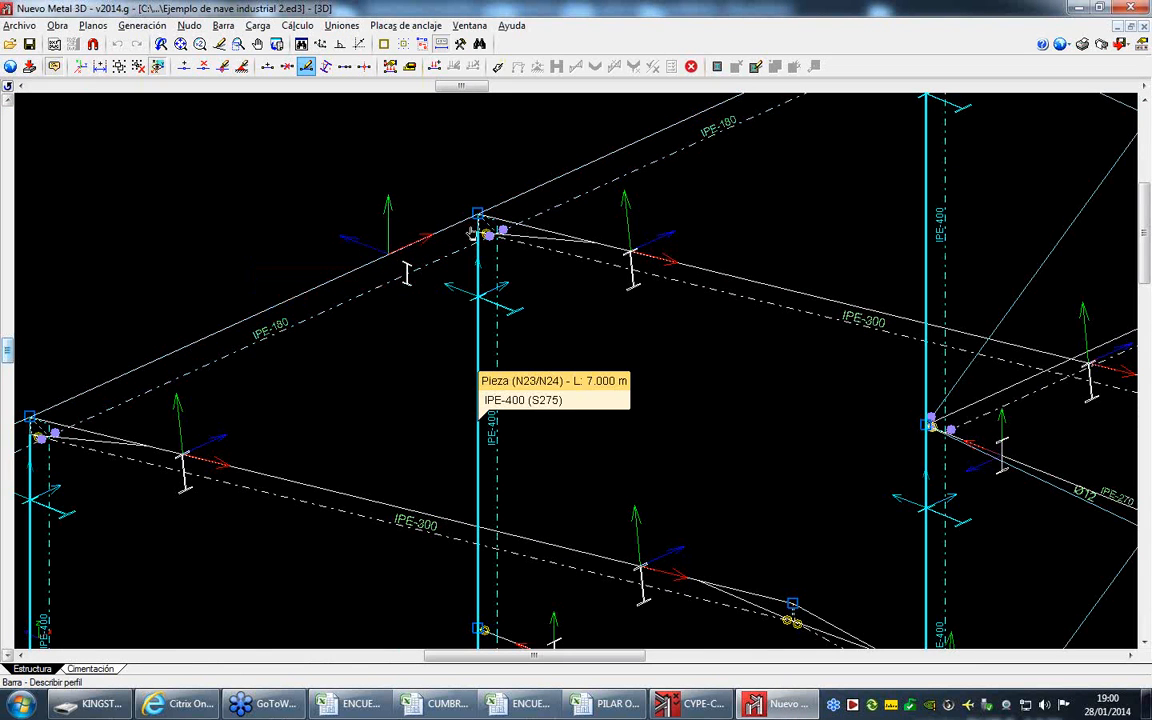
{"action": "middle_click_drag", "start_coordinate": [599, 175], "coordinate": [559, 289]}
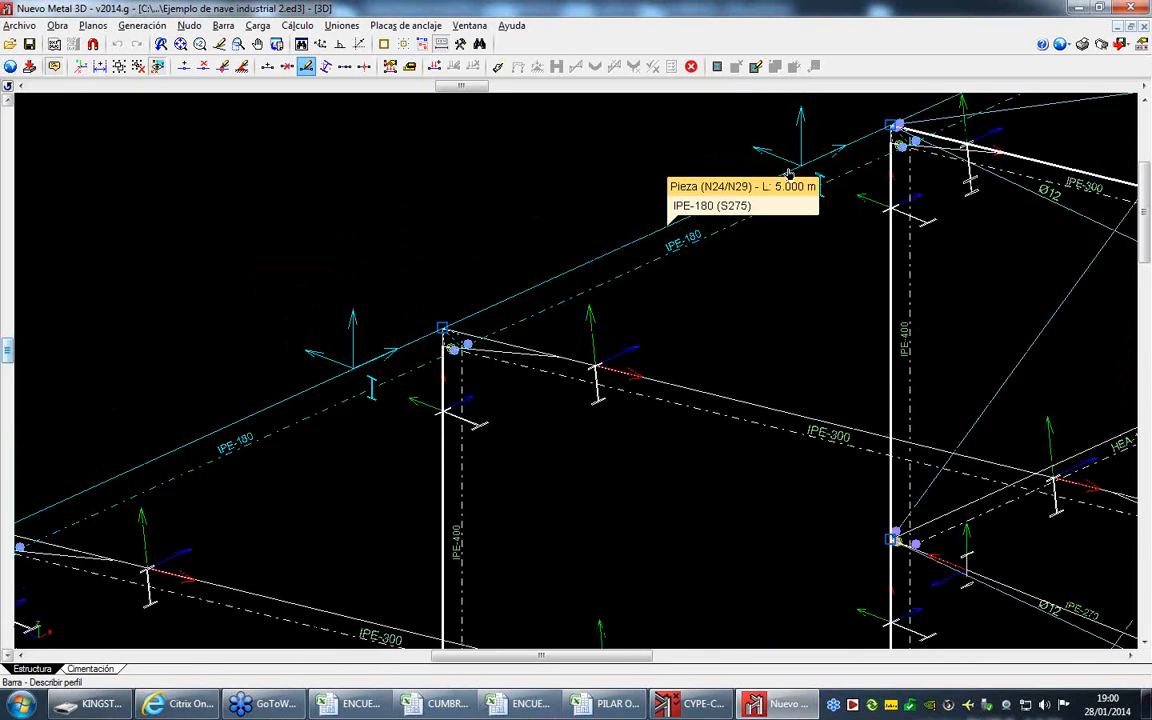
- Back in CYPE-Connect, try Uy -1 and Nudo inicial for Barra 3, comparing its direction with the Nuevo Metal 3D model
{"action": "left_click", "coordinate": [707, 708]}
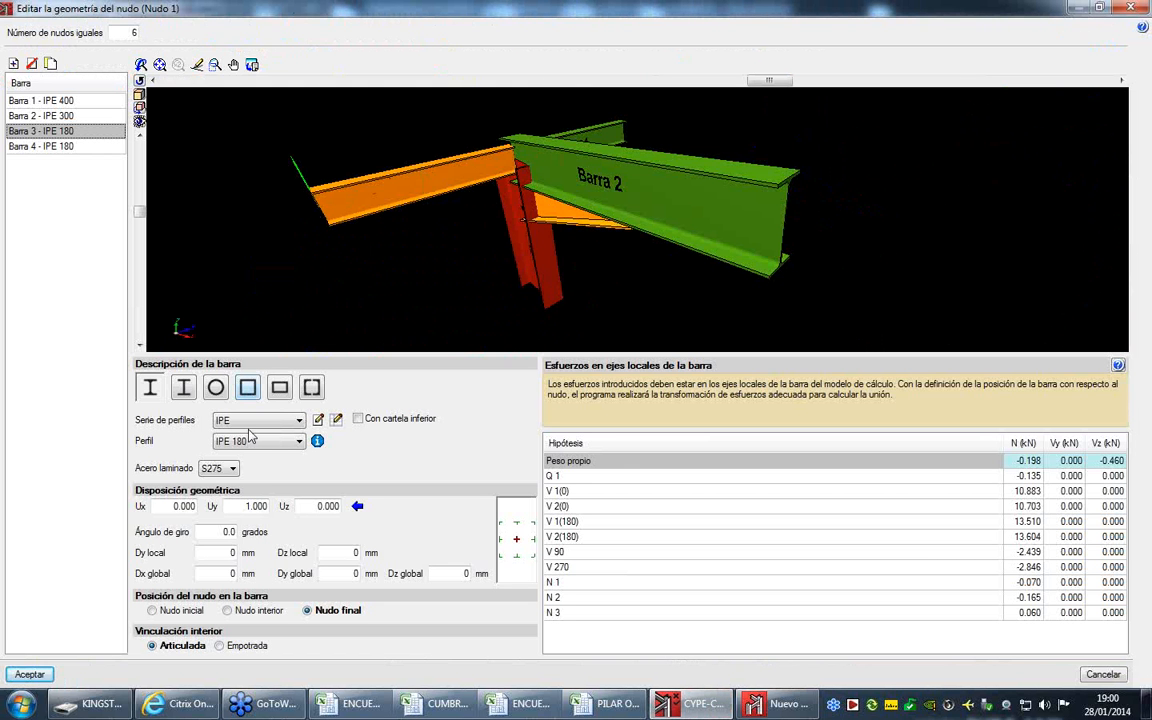
{"action": "left_click", "coordinate": [238, 507]}
{"action": "type", "text": "-"}
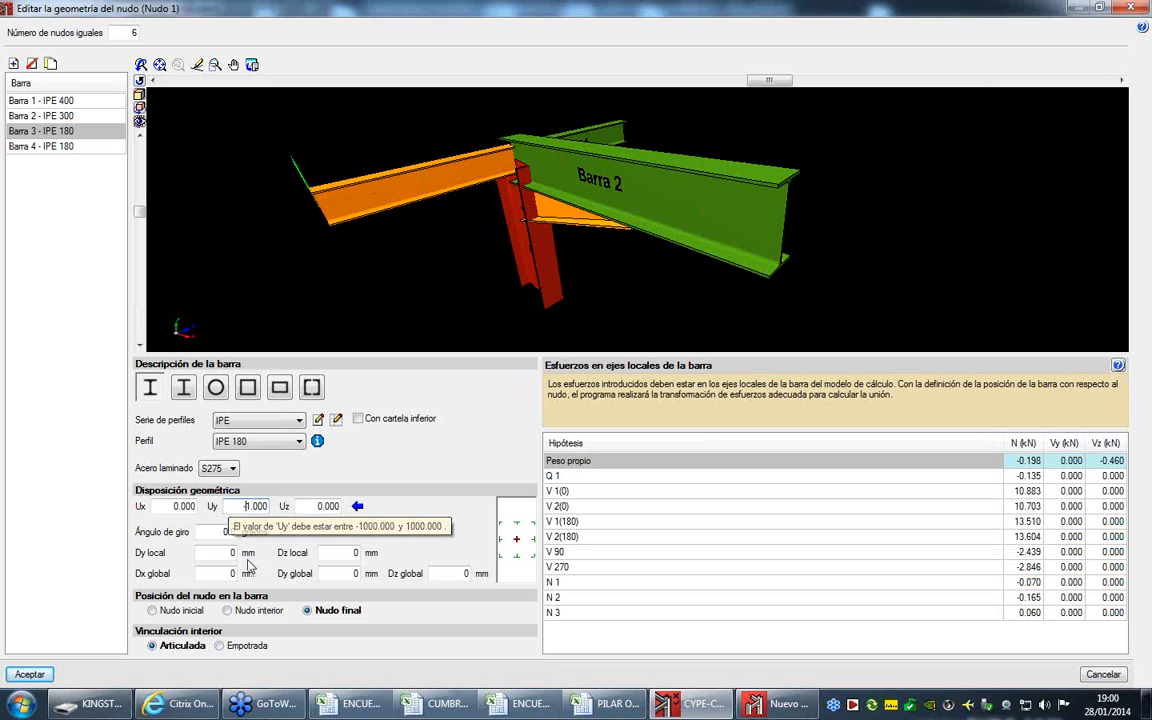
{"action": "left_click", "coordinate": [170, 610]}
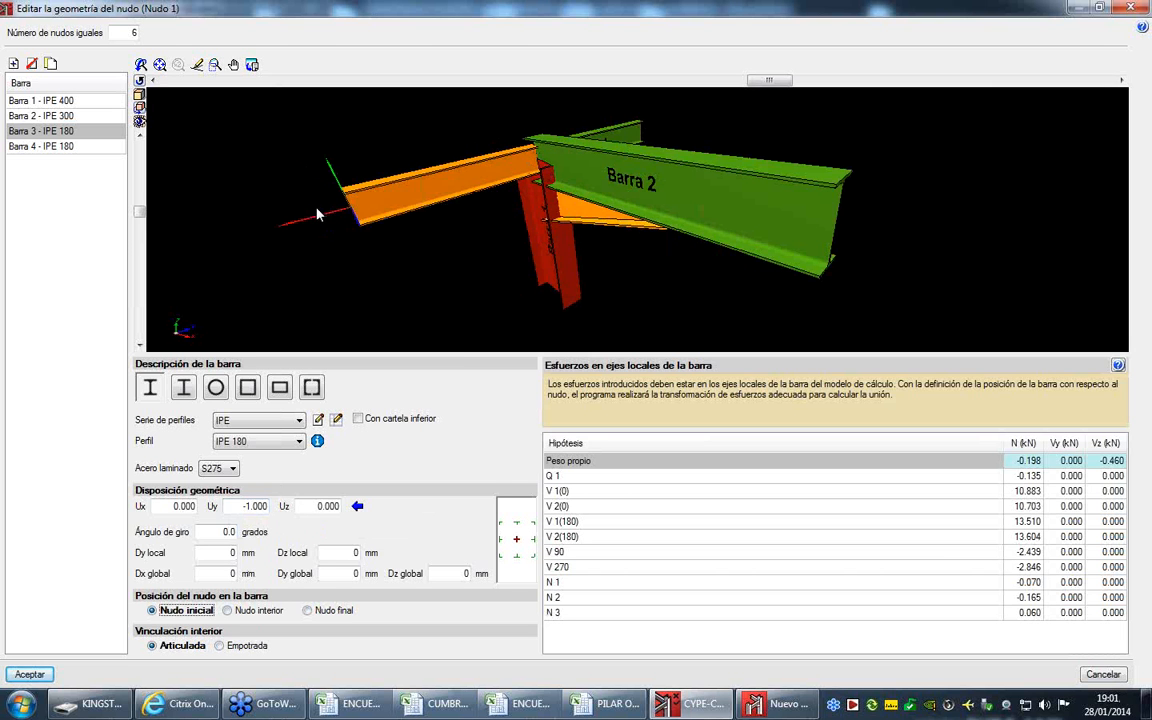
{"action": "left_click", "coordinate": [772, 705]}
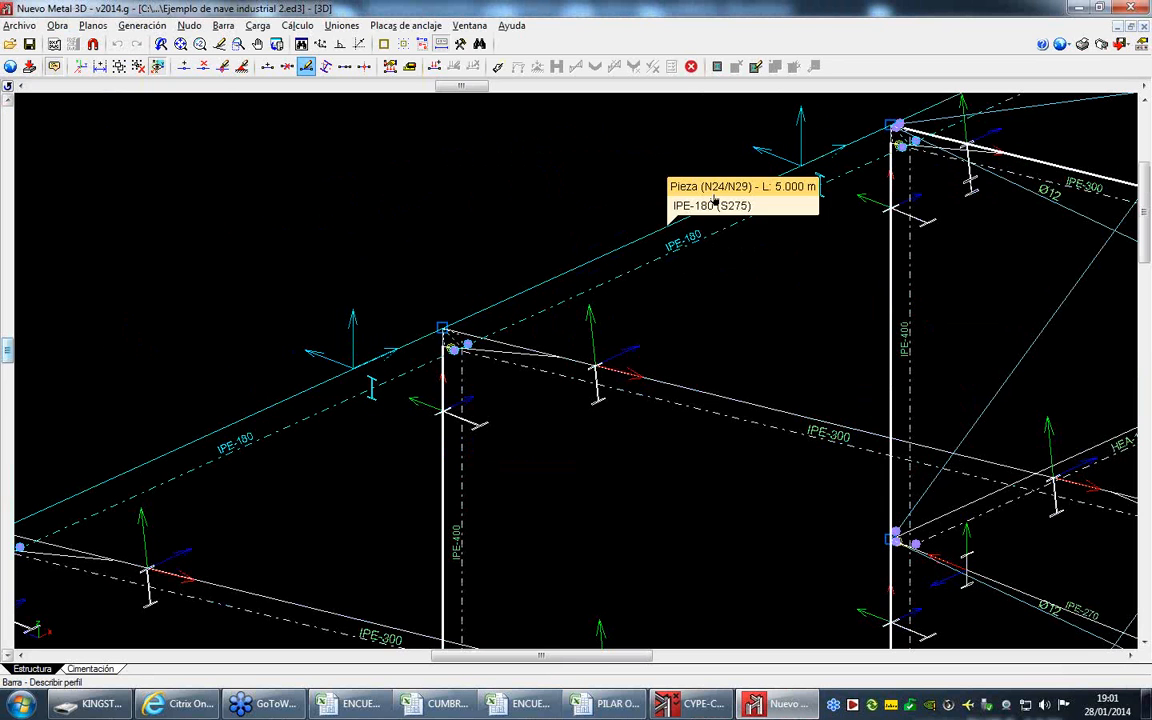
{"action": "left_click", "coordinate": [708, 705]}
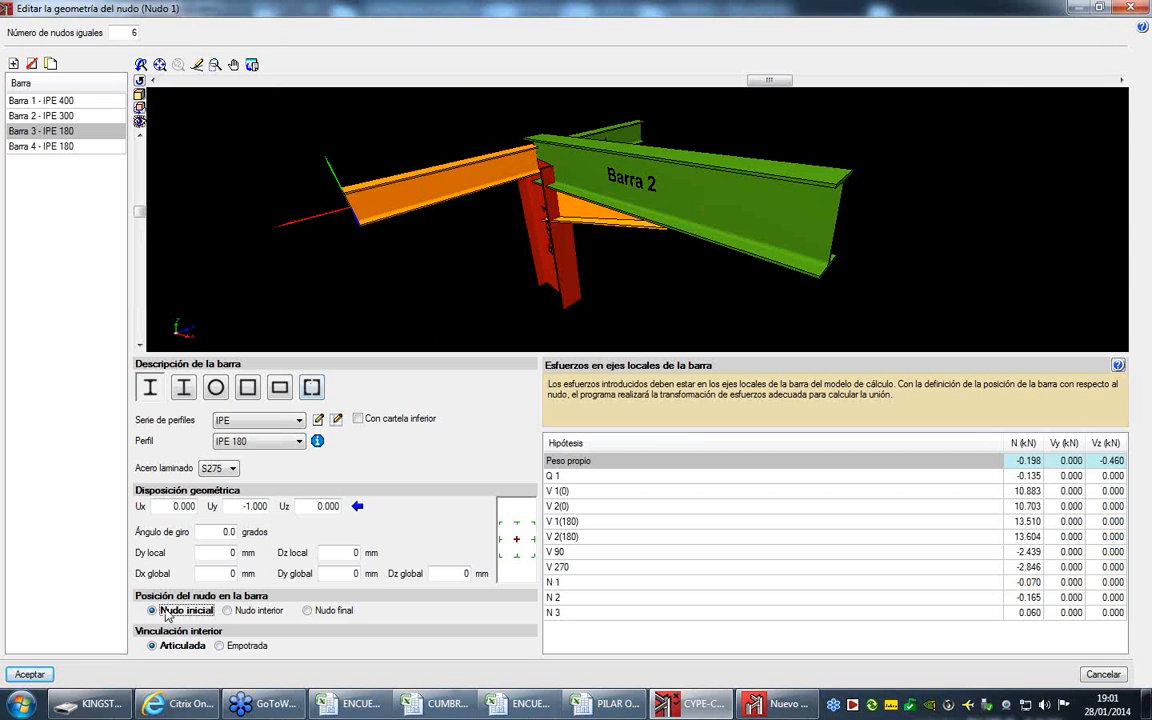
- Return Barra 3 to Nudo final with Uy 1 and close the geometry definition of Nudo 1
{"action": "left_click", "coordinate": [333, 612]}
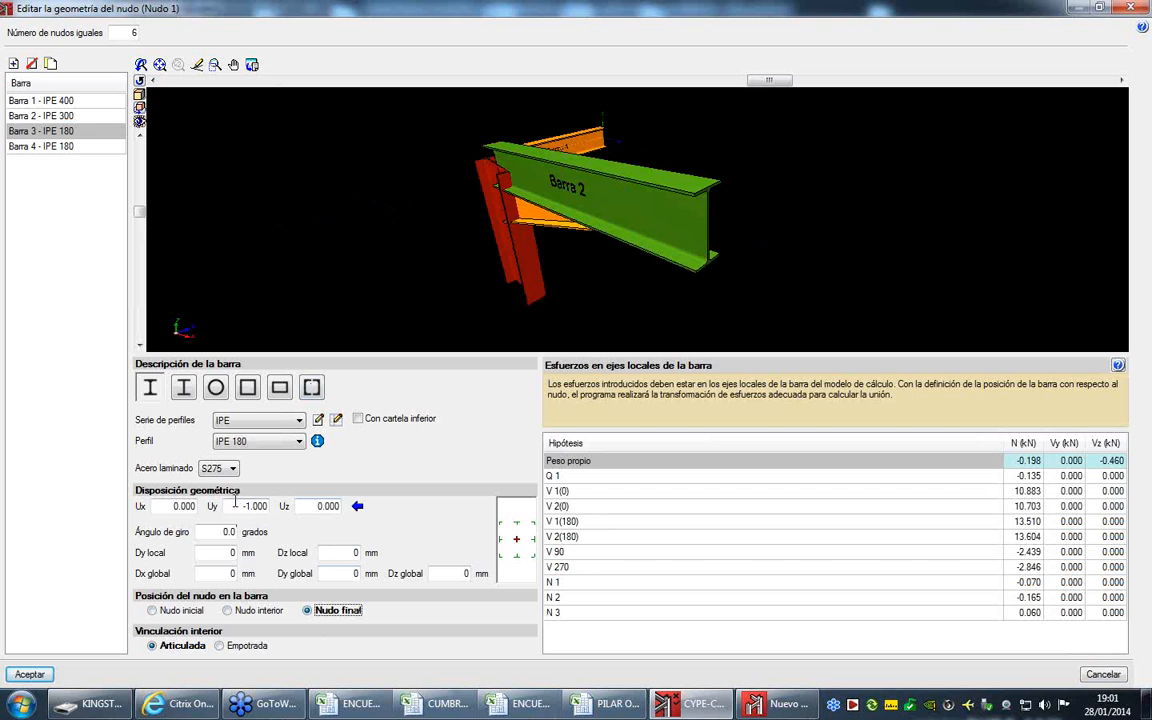
{"action": "left_click_drag", "start_coordinate": [242, 505], "coordinate": [248, 506]}
{"action": "type", "text": "+"}
{"action": "key", "text": "Tab"}
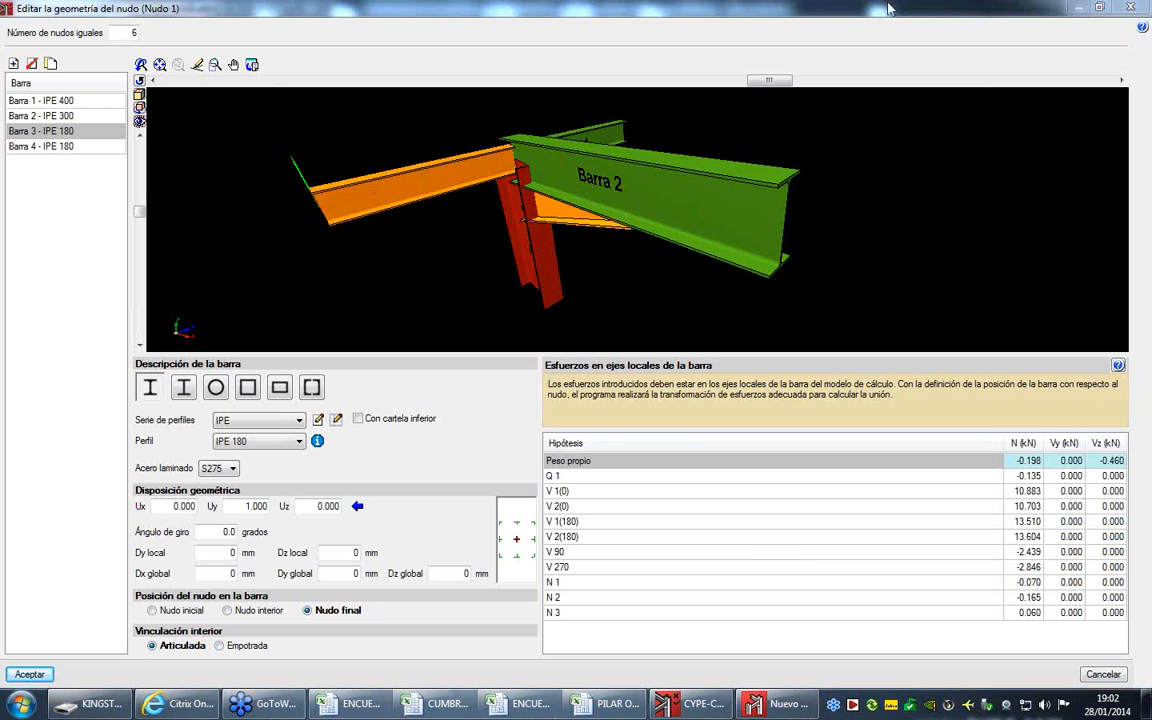
{"action": "left_click", "coordinate": [1129, 8]}
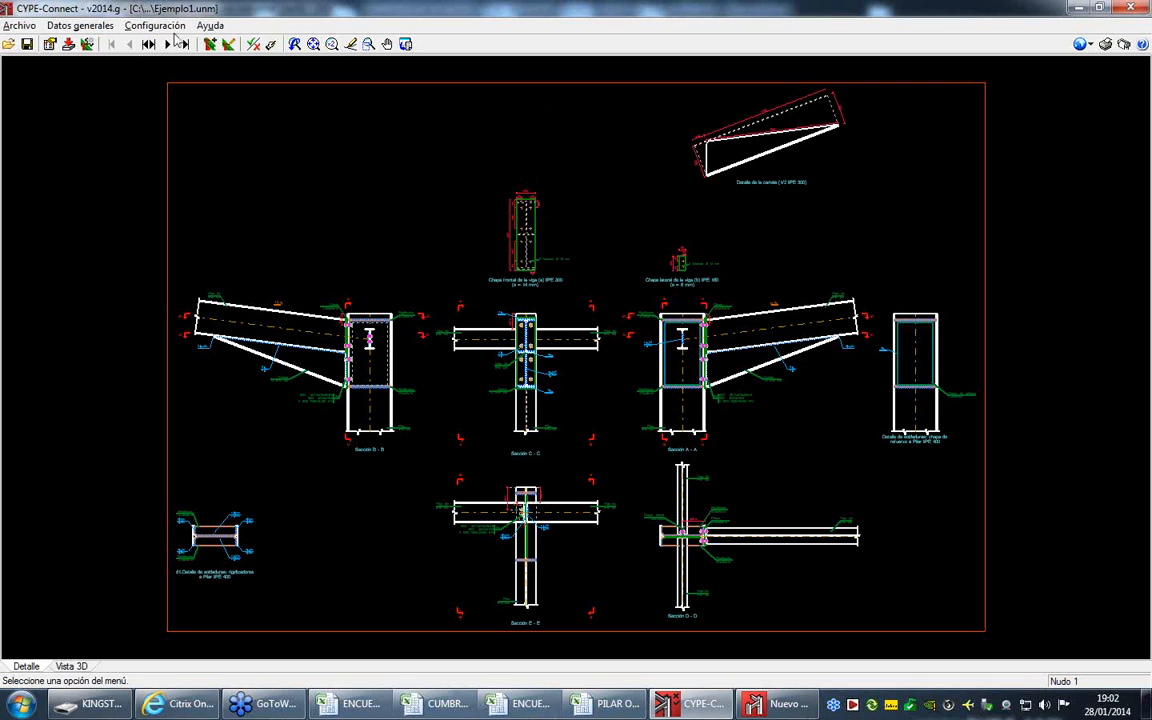
- Add a node from the predefined Celosía plana typologies, a continuous chord with one vertical and two diagonals, and accept the node list
{"action": "left_click", "coordinate": [149, 44]}
{"action": "left_click", "coordinate": [80, 98]}
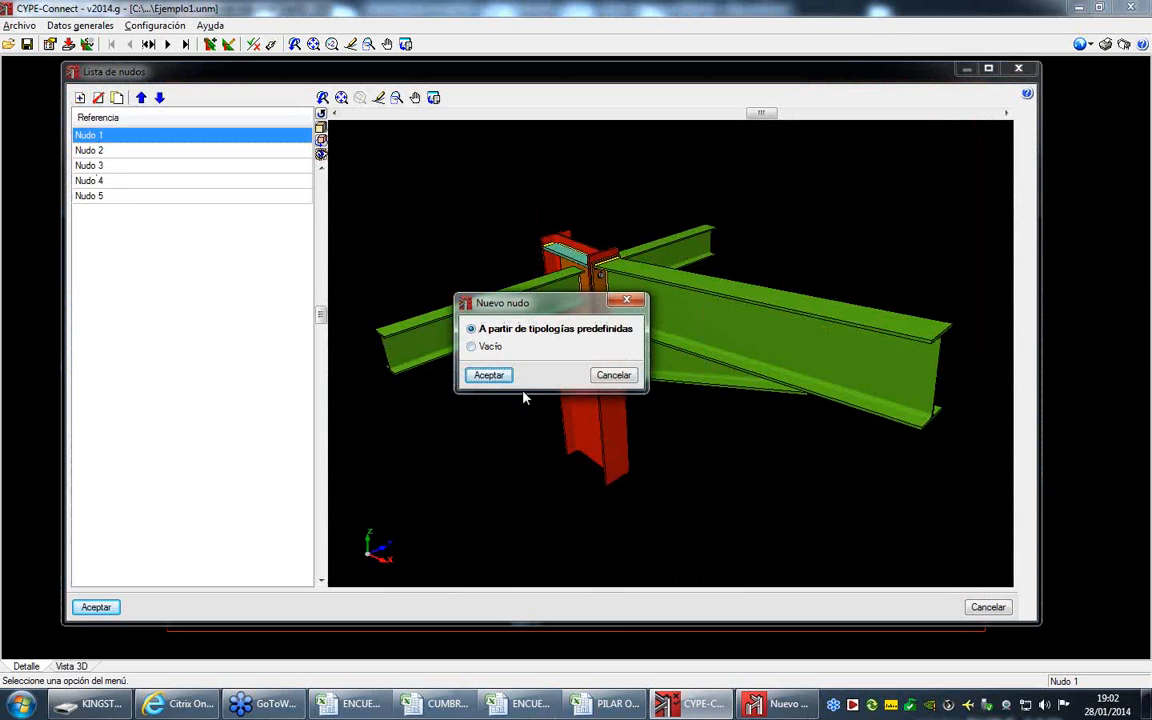
{"action": "left_click", "coordinate": [488, 375]}
{"action": "left_click", "coordinate": [377, 300]}
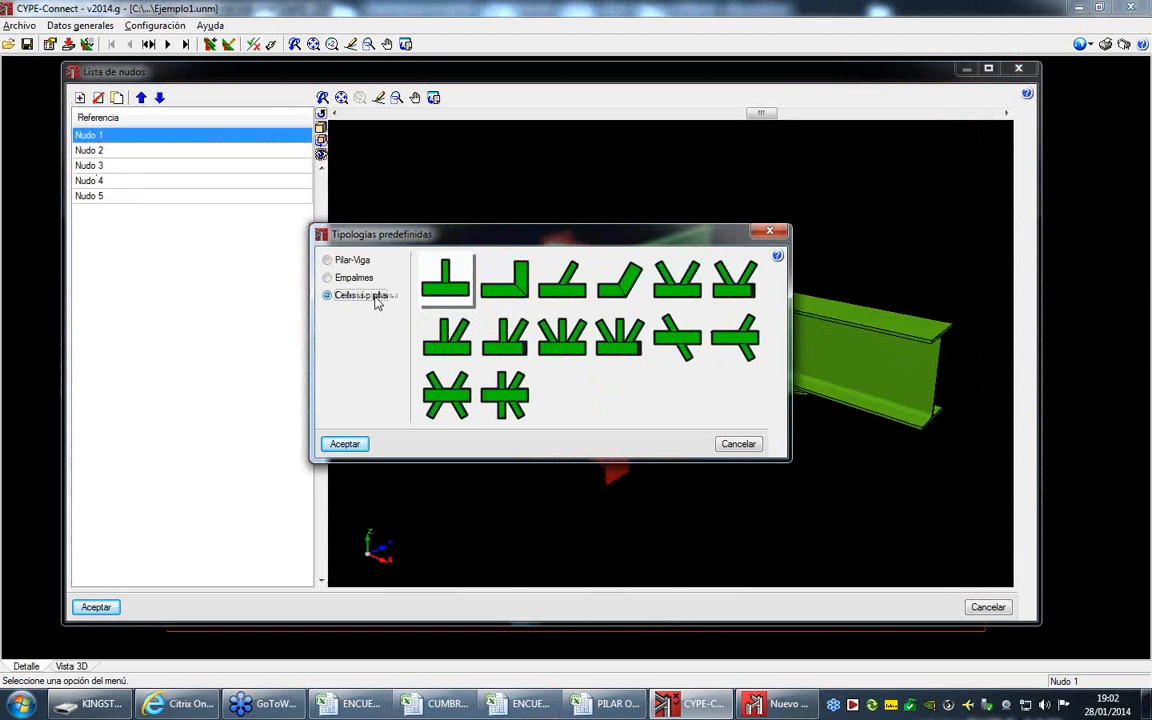
{"action": "left_click", "coordinate": [562, 337]}
{"action": "left_click", "coordinate": [366, 443]}
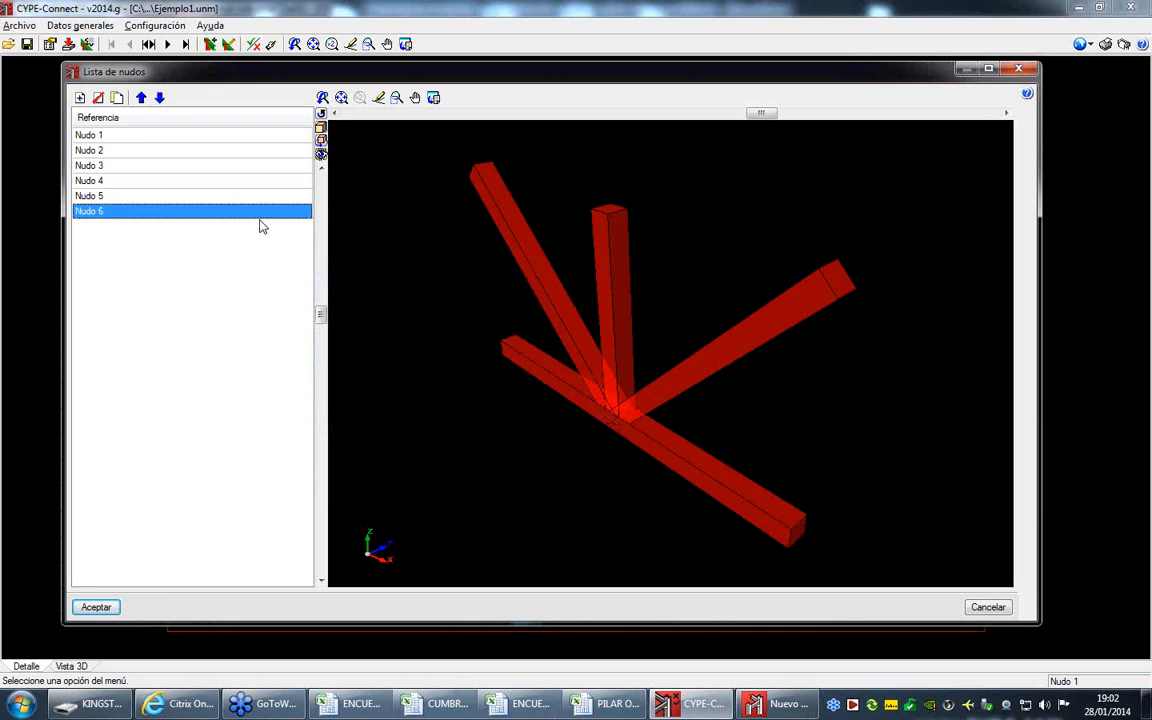
{"action": "left_click", "coordinate": [100, 607]}
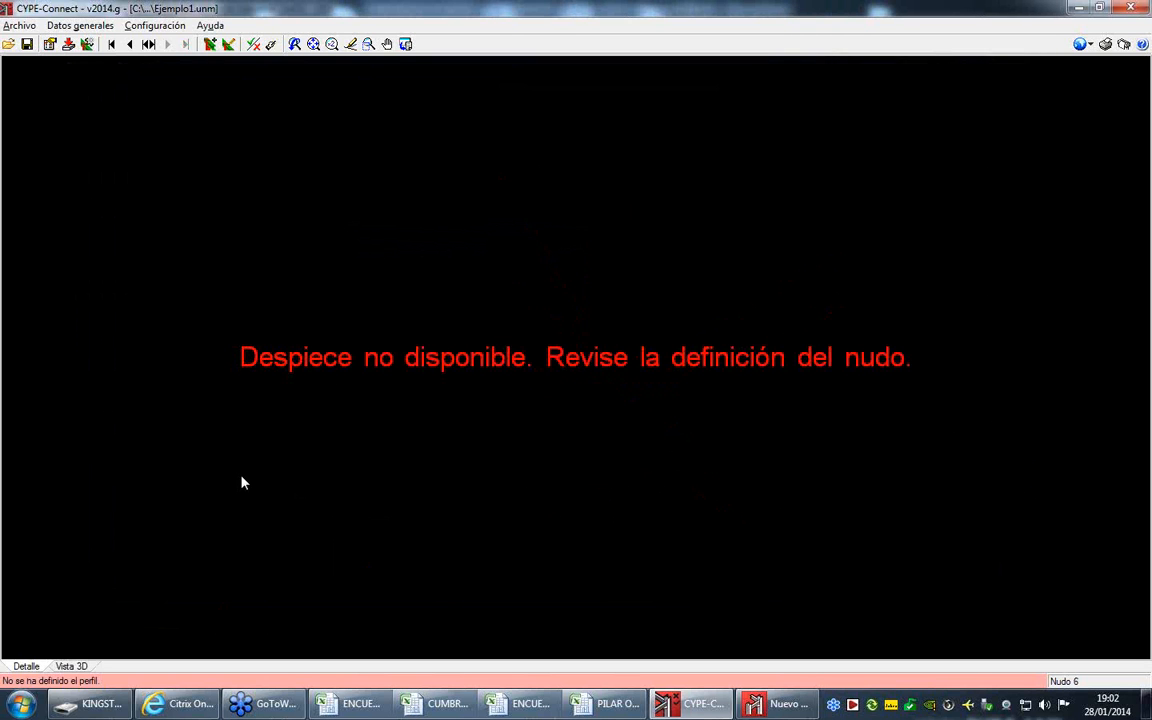
- Open the geometry of Nudo 6, make Barra 1 a square tube and import the Acindar series Tubo Cuadrado Pesado
{"action": "left_click", "coordinate": [210, 44]}
{"action": "left_click", "coordinate": [488, 259]}
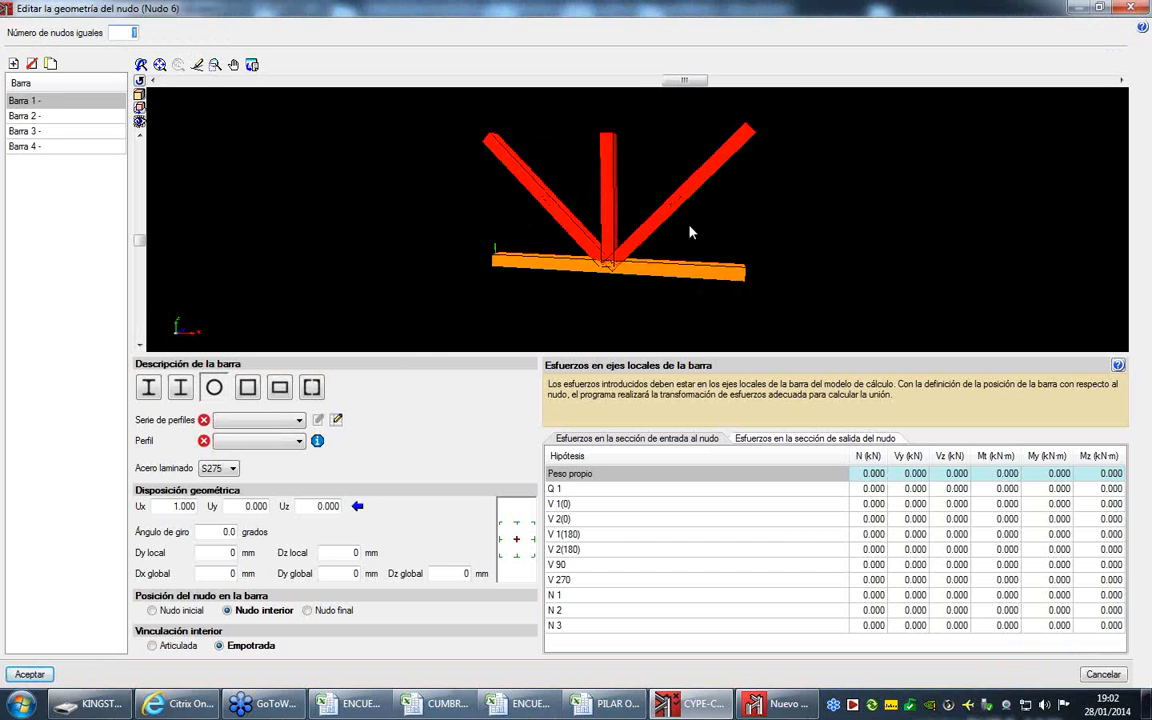
{"action": "left_click", "coordinate": [248, 393]}
{"action": "left_click", "coordinate": [328, 419]}
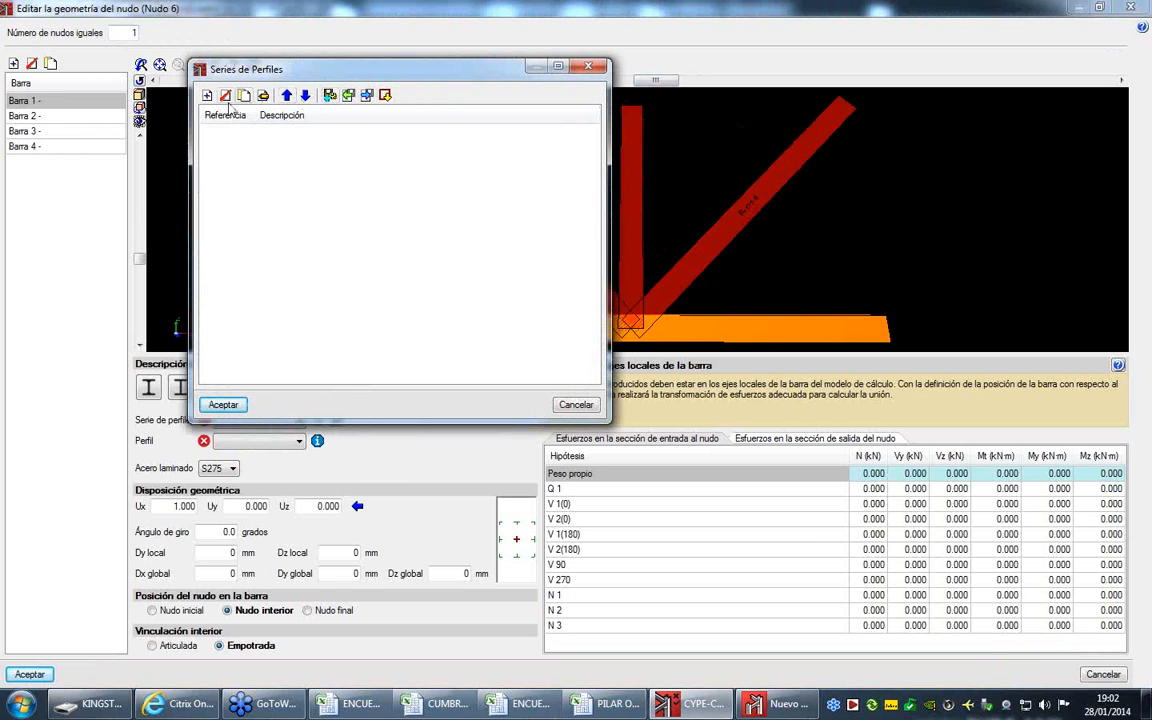
{"action": "left_click", "coordinate": [385, 95]}
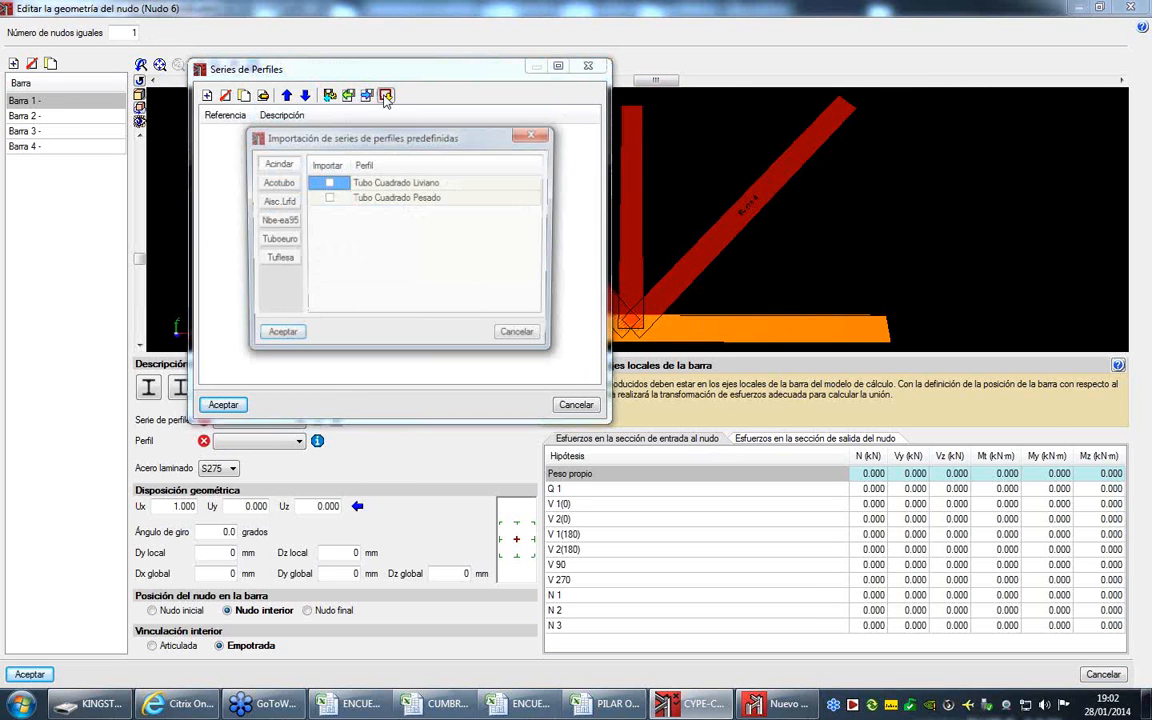
{"action": "left_click", "coordinate": [327, 197]}
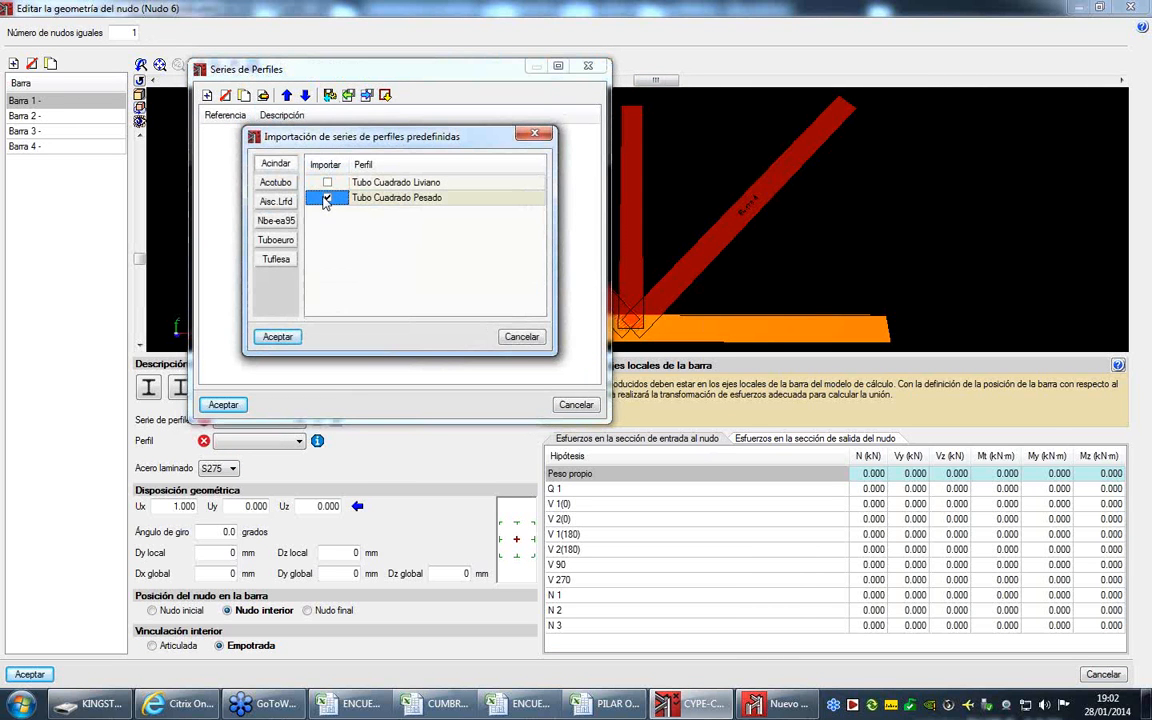
{"action": "left_click", "coordinate": [277, 336]}
{"action": "left_click", "coordinate": [223, 404]}
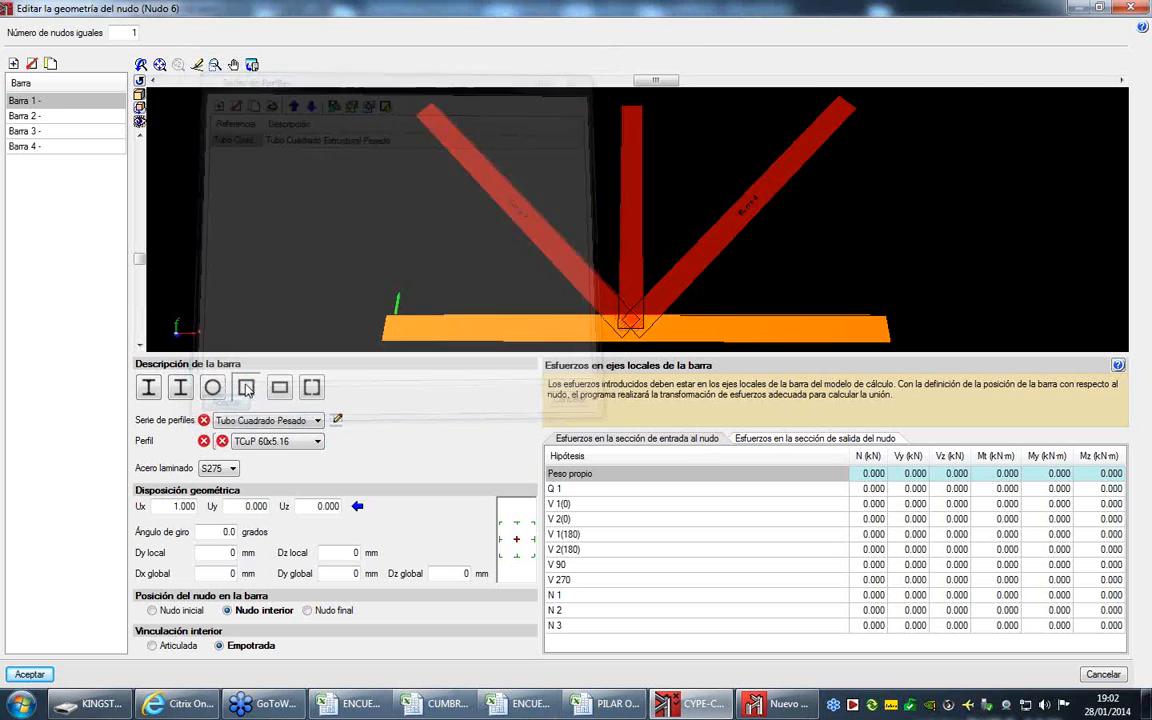
- Assign profile TCuP 70x5.49 to Barra 1 and make Barra 2 a Tubo Cuadrado Pesado square tube, TCuP 60x5.16
{"action": "left_click", "coordinate": [289, 448]}
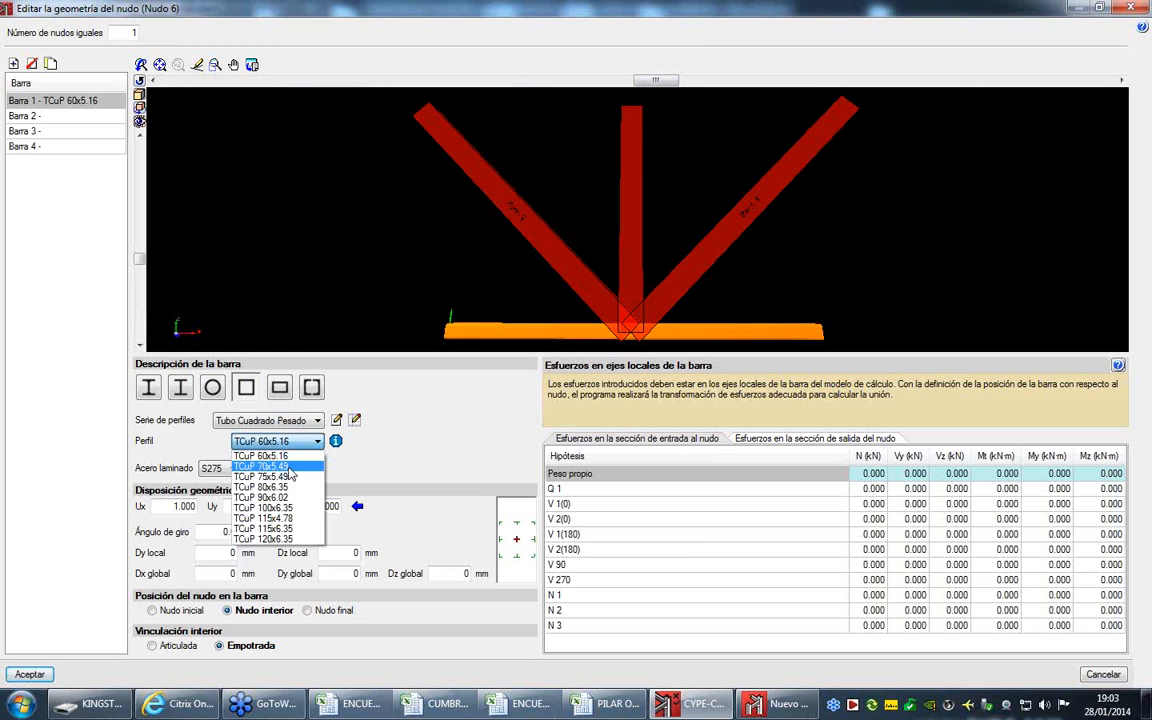
{"action": "left_click", "coordinate": [286, 466]}
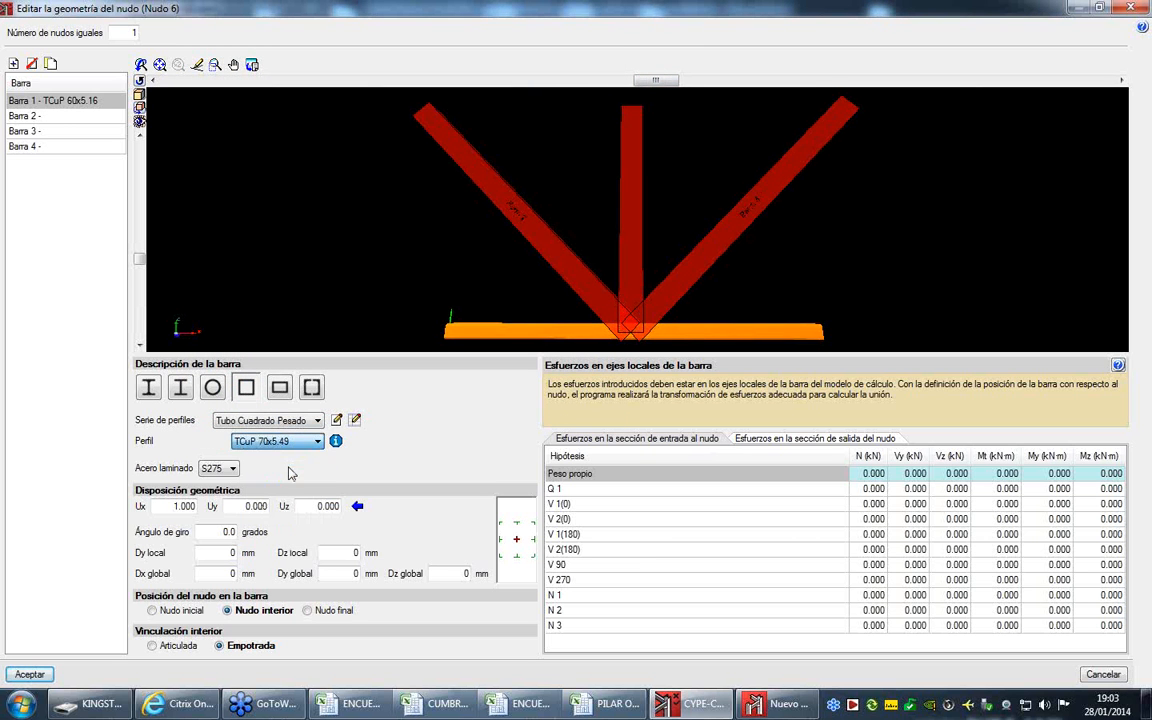
{"action": "left_click", "coordinate": [76, 118]}
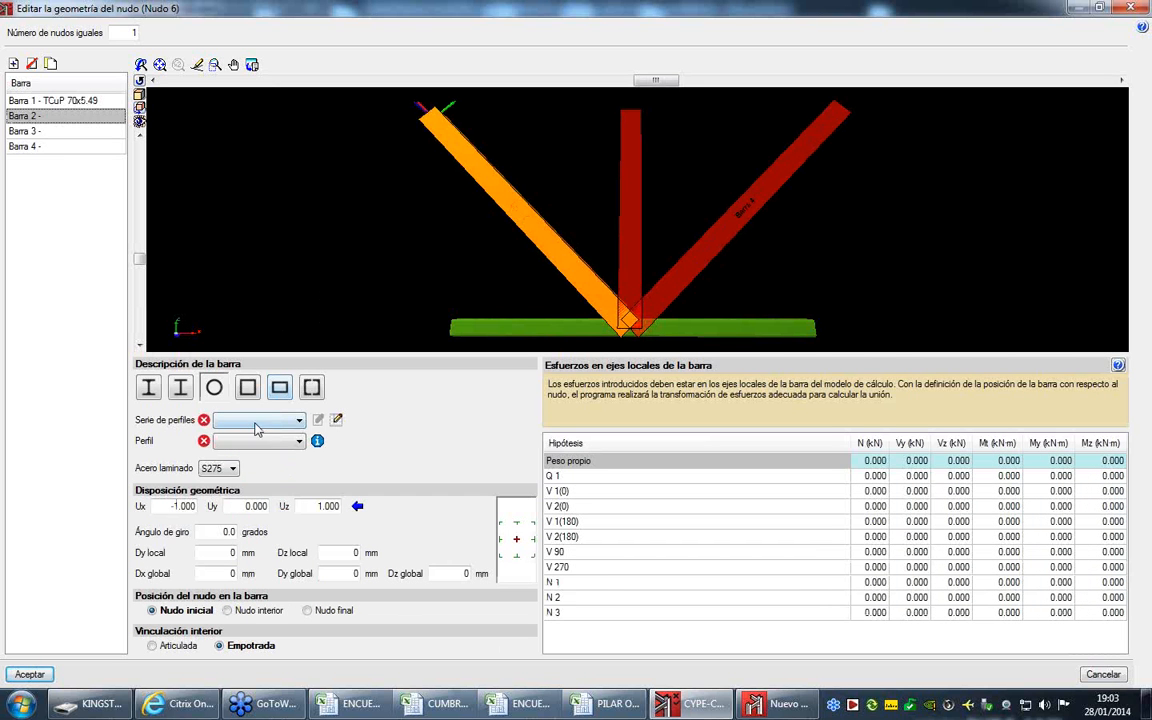
{"action": "left_click", "coordinate": [257, 420]}
{"action": "left_click", "coordinate": [248, 388]}
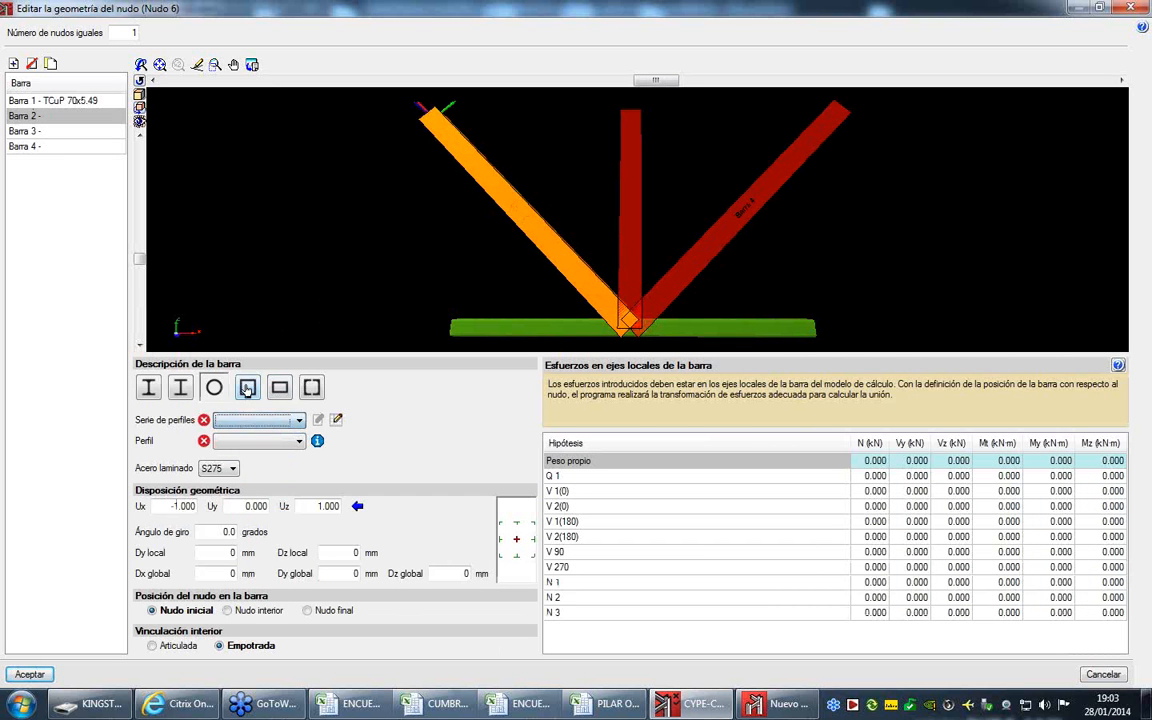
{"action": "left_click", "coordinate": [248, 388]}
{"action": "left_click", "coordinate": [265, 421]}
{"action": "left_click", "coordinate": [266, 436]}
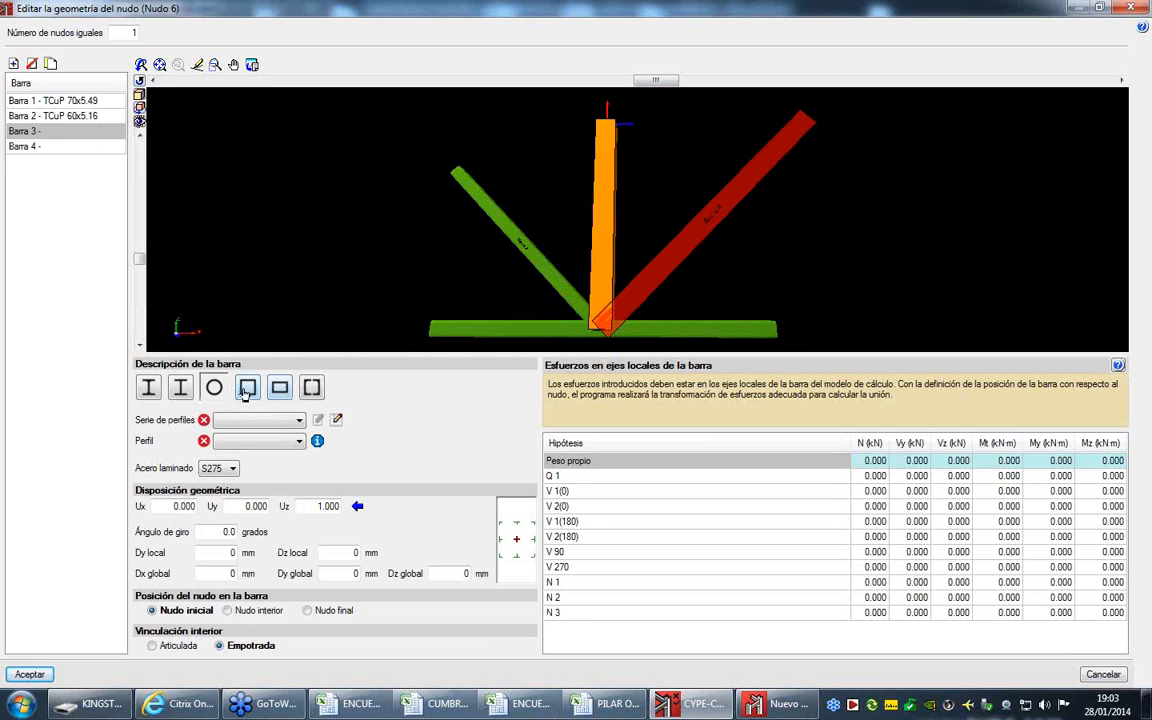
- Make Barra 3 and Barra 4 square tubes of the Tubo Cuadrado Pesado series with profile TCuP 60x5.16
{"action": "left_click", "coordinate": [263, 421]}
{"action": "left_click", "coordinate": [268, 437]}
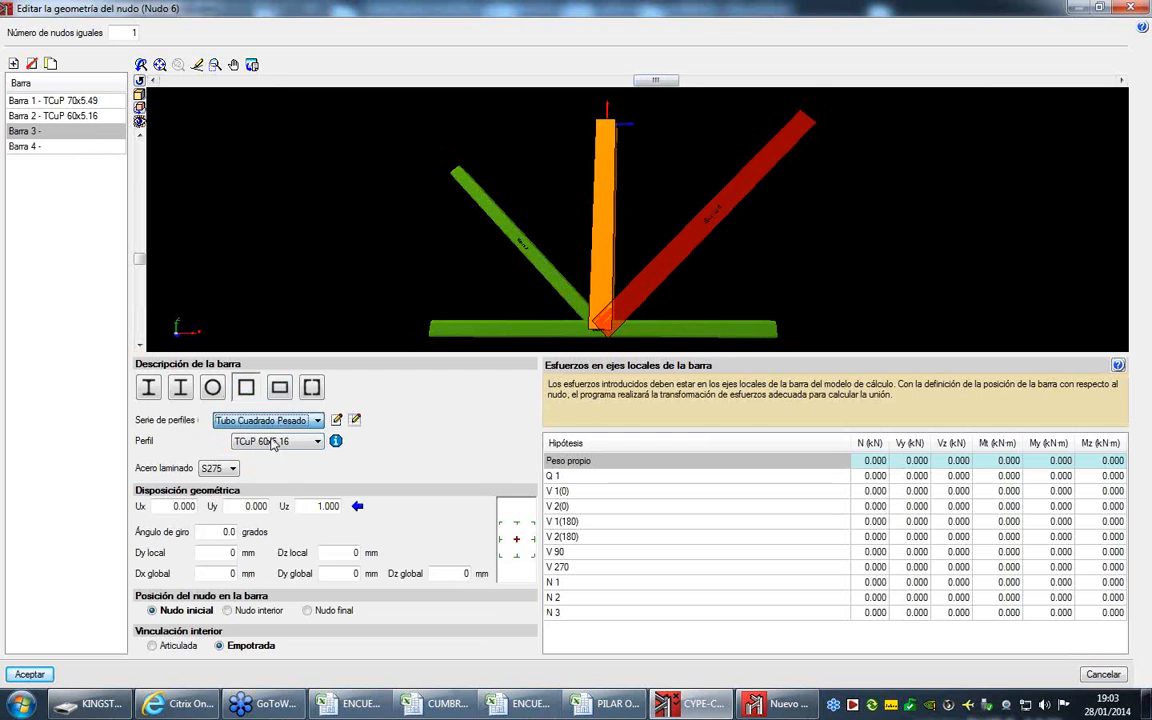
{"action": "left_click", "coordinate": [88, 146]}
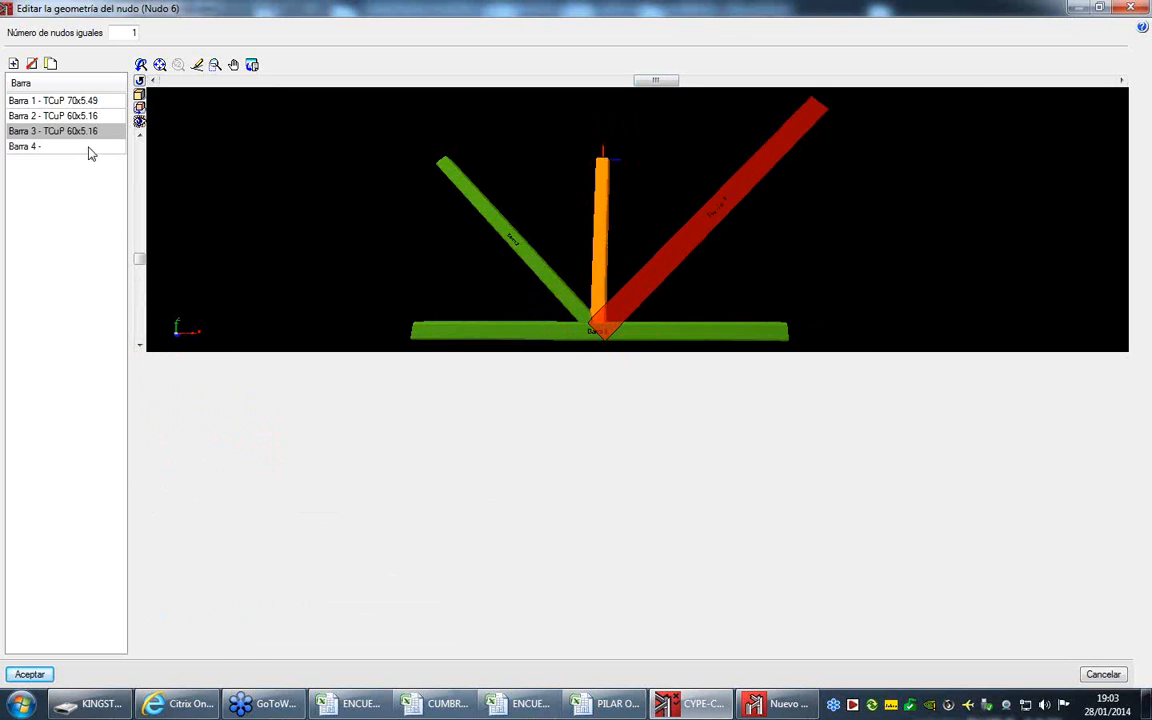
{"action": "left_click", "coordinate": [248, 392]}
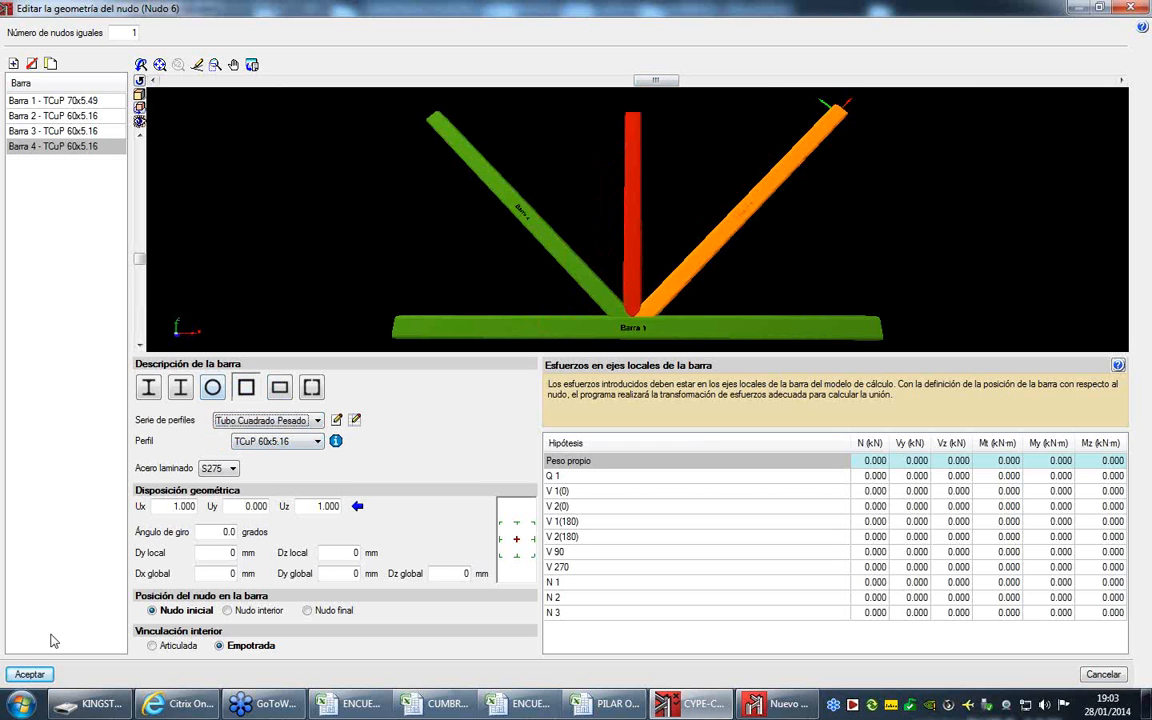
- Set the interior connection of Barras 4, 3, 2 and 1 to Articulada and accept the geometry of Nudo 6
{"action": "left_click", "coordinate": [152, 645]}
{"action": "left_click", "coordinate": [73, 133]}
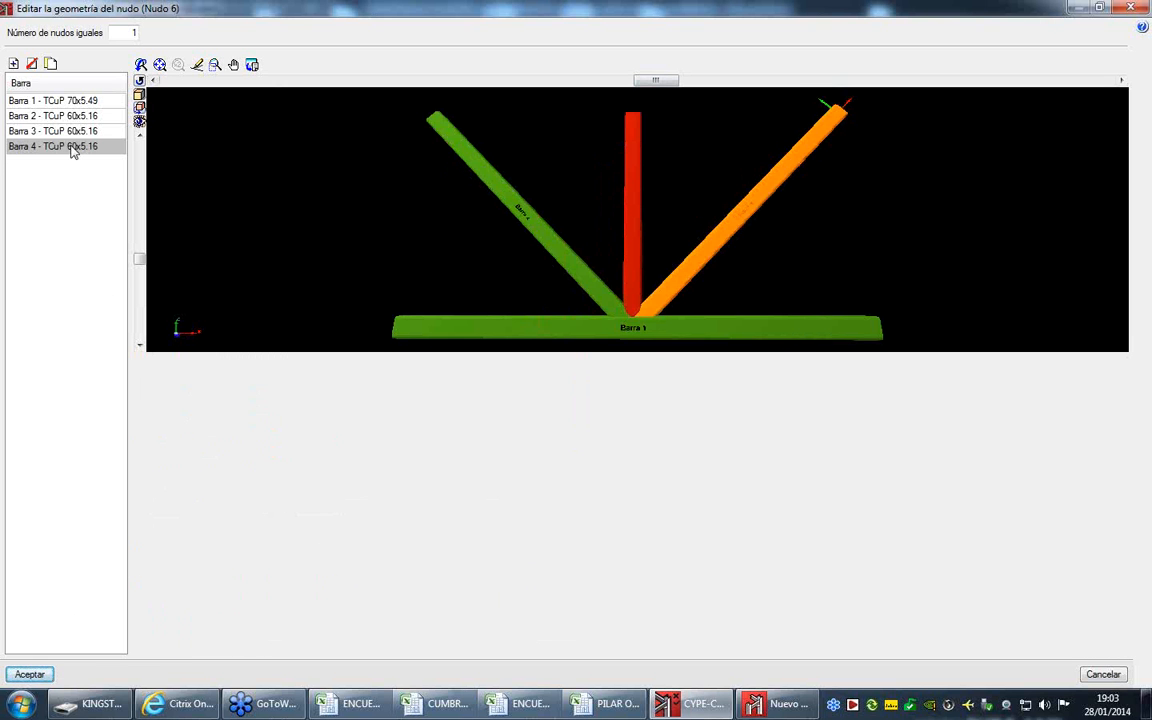
{"action": "left_click", "coordinate": [153, 646]}
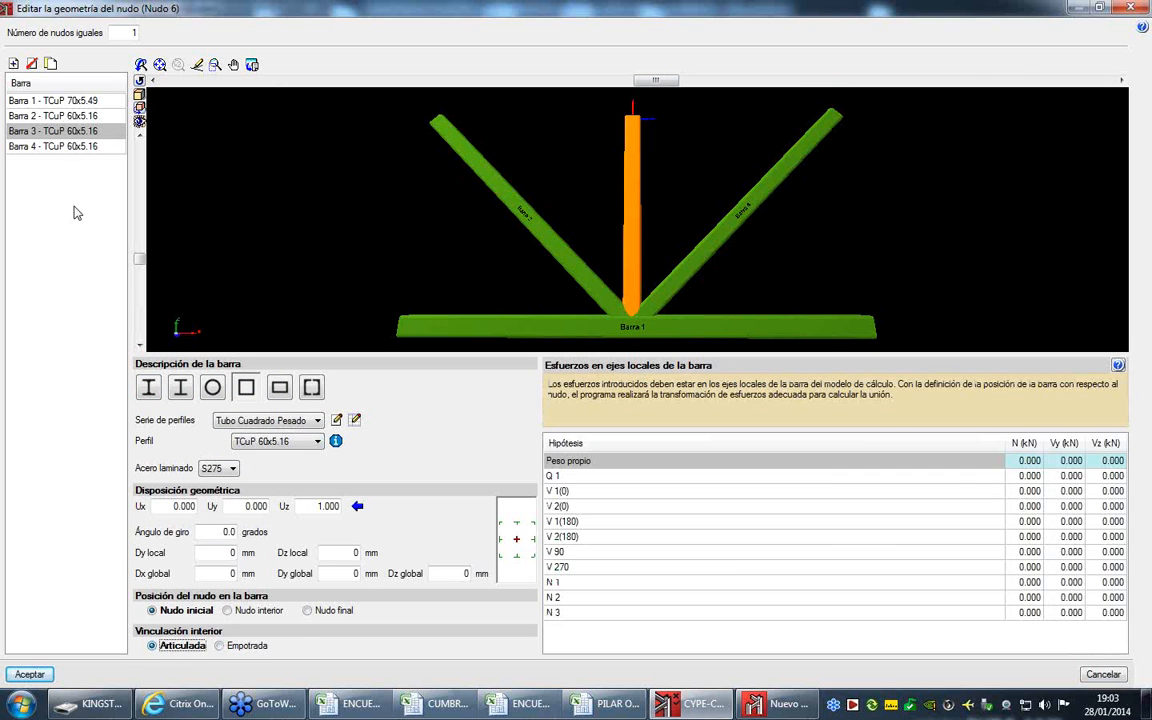
{"action": "left_click", "coordinate": [63, 115]}
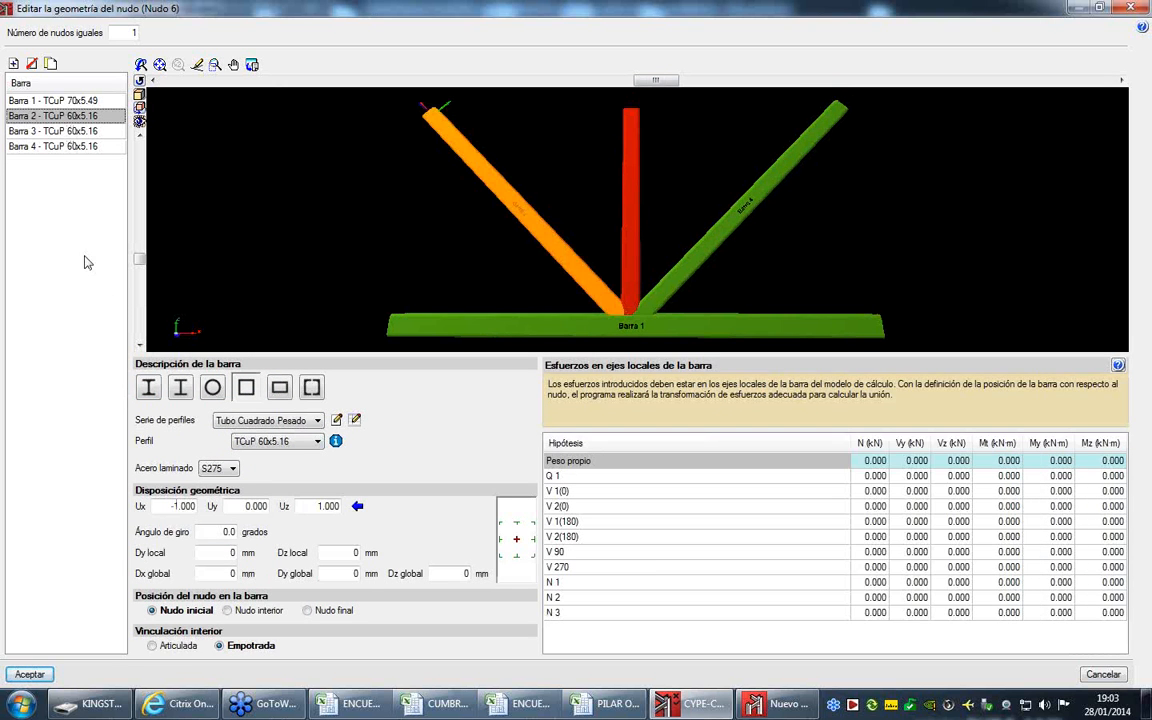
{"action": "left_click", "coordinate": [153, 645]}
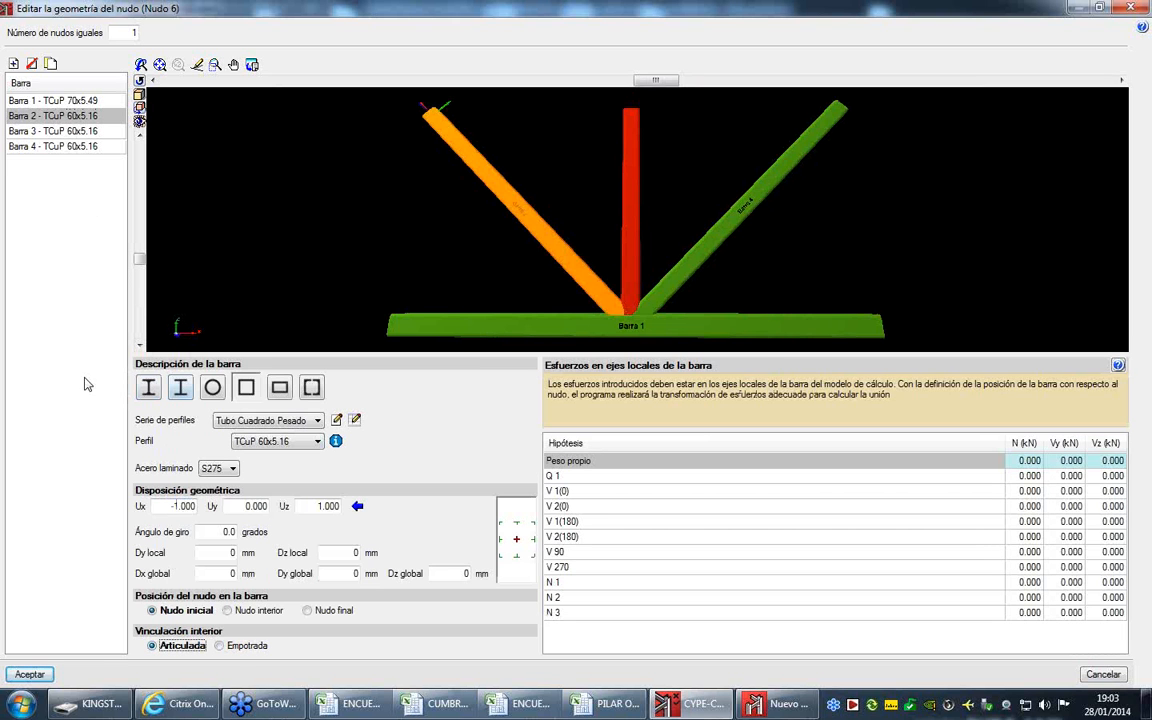
{"action": "left_click", "coordinate": [66, 101]}
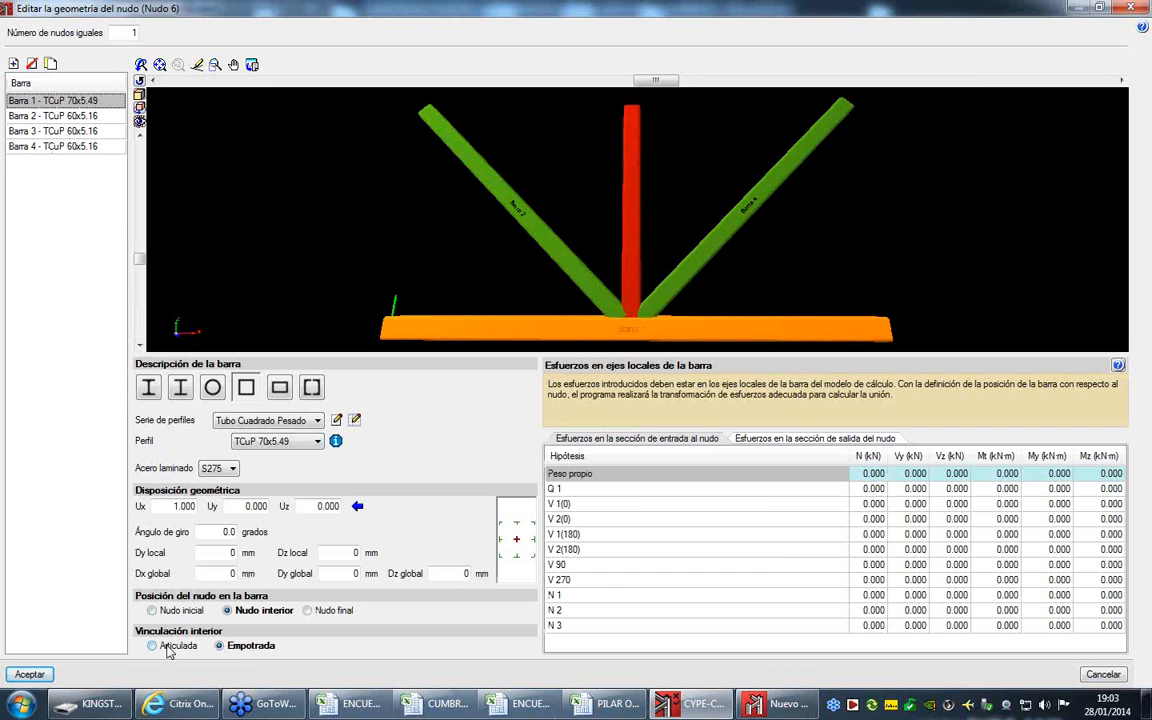
{"action": "left_click", "coordinate": [172, 647]}
{"action": "left_click", "coordinate": [30, 675]}
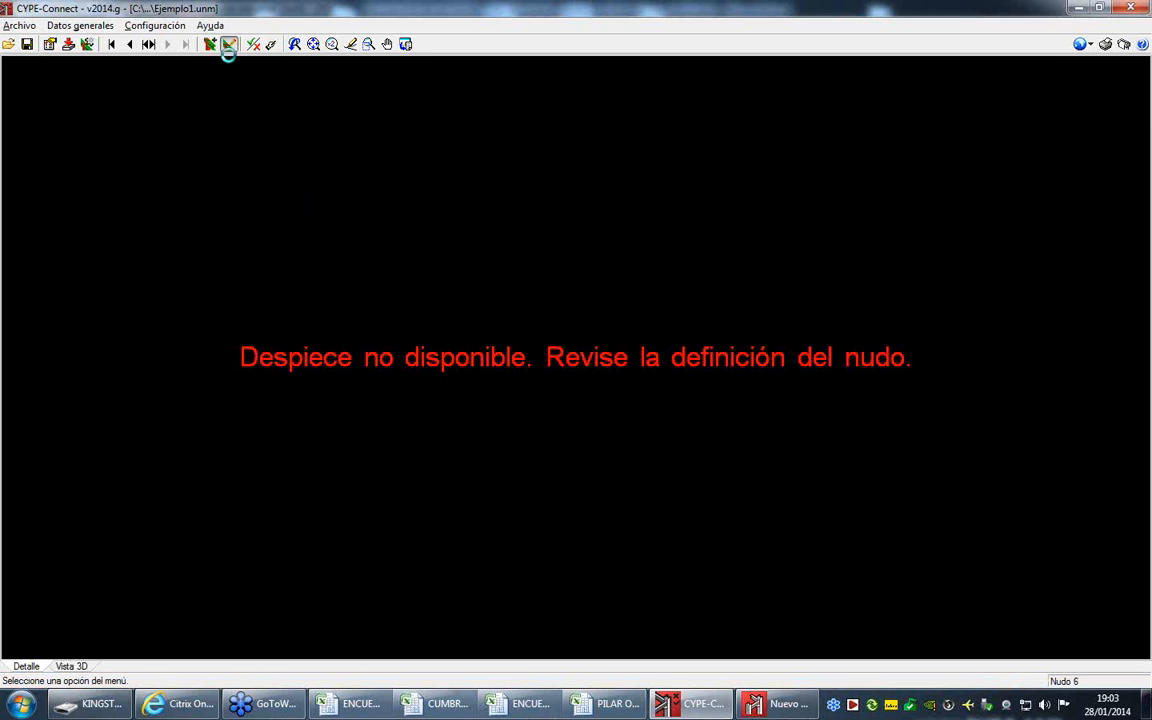
- Open the joint applied to Nudo 6, review the geometric checks of Diagonal A and Diagonal B, and accept the joint
{"action": "left_click", "coordinate": [209, 44]}
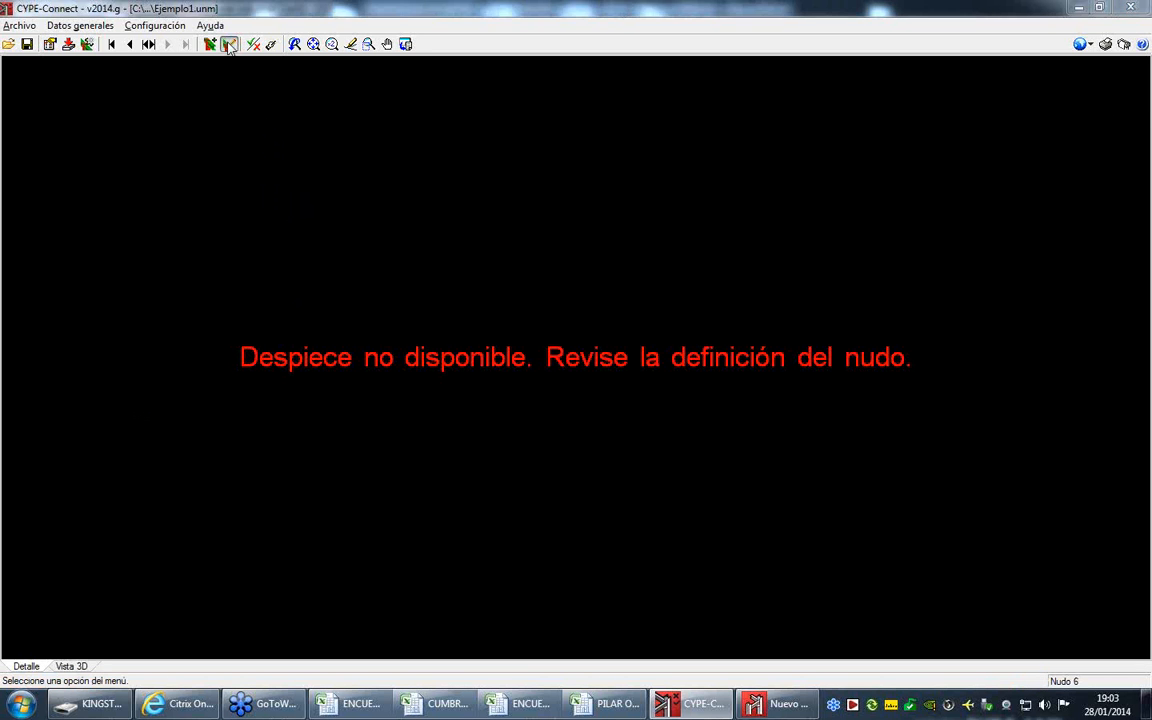
{"action": "left_click", "coordinate": [11, 31]}
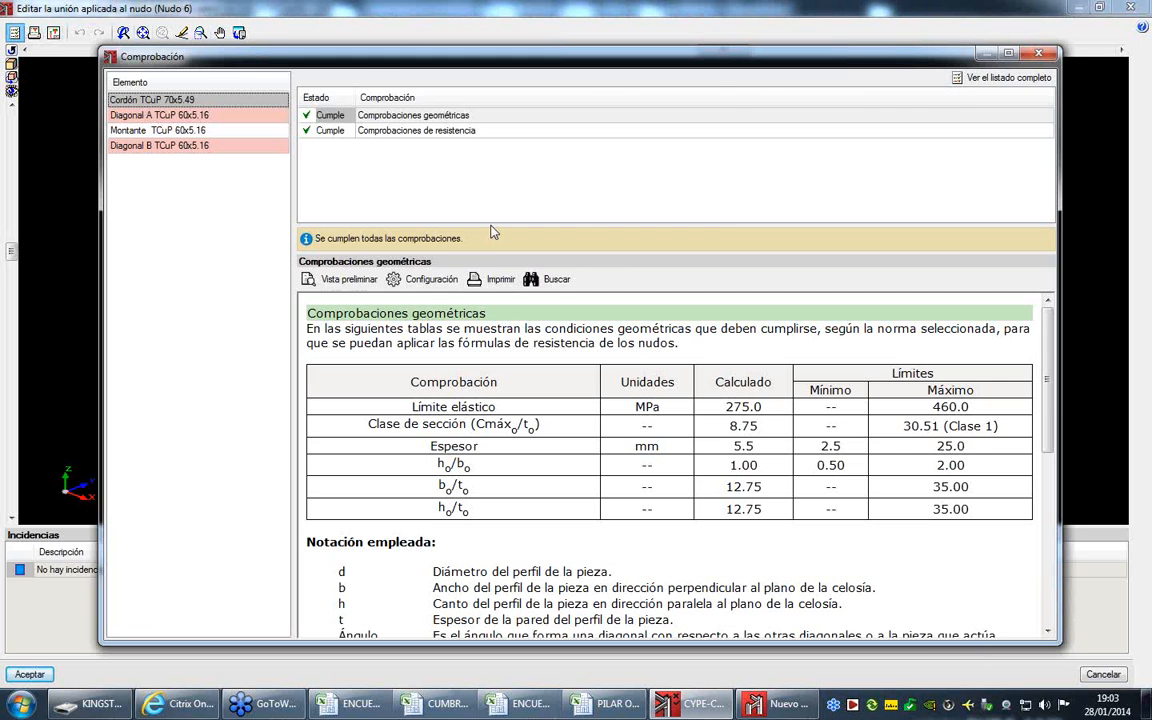
{"action": "left_click", "coordinate": [259, 116]}
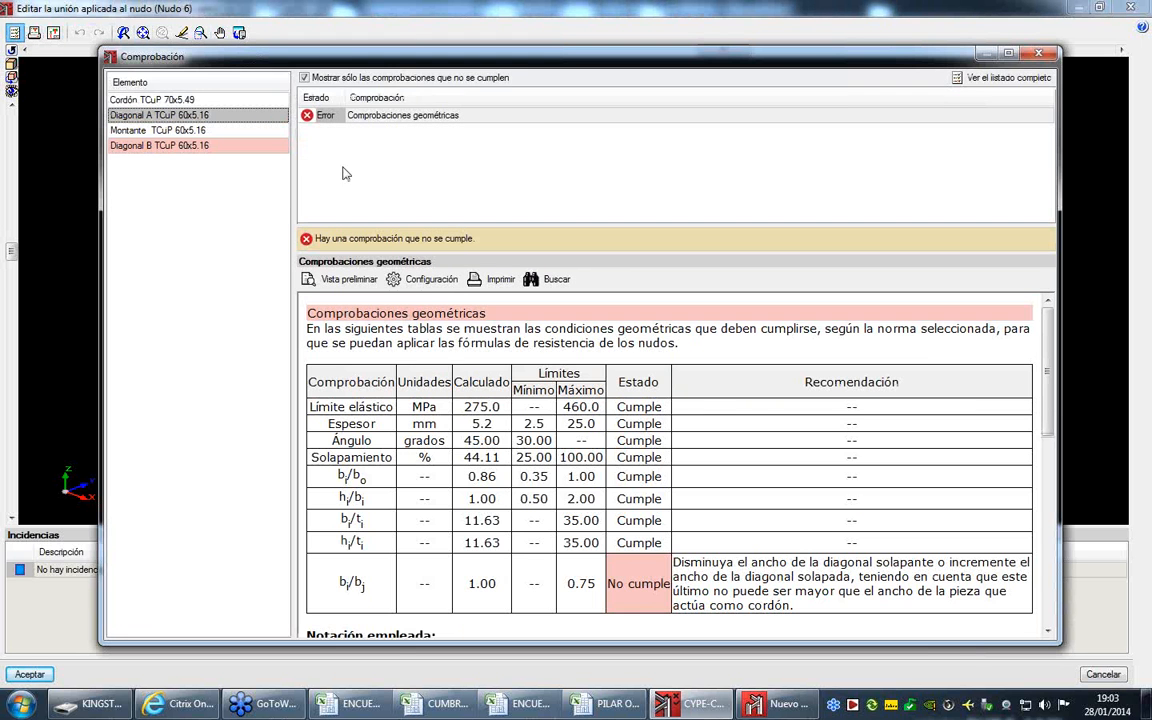
{"action": "scroll", "coordinate": [593, 406], "scroll_direction": "down", "scroll_amount": 5}
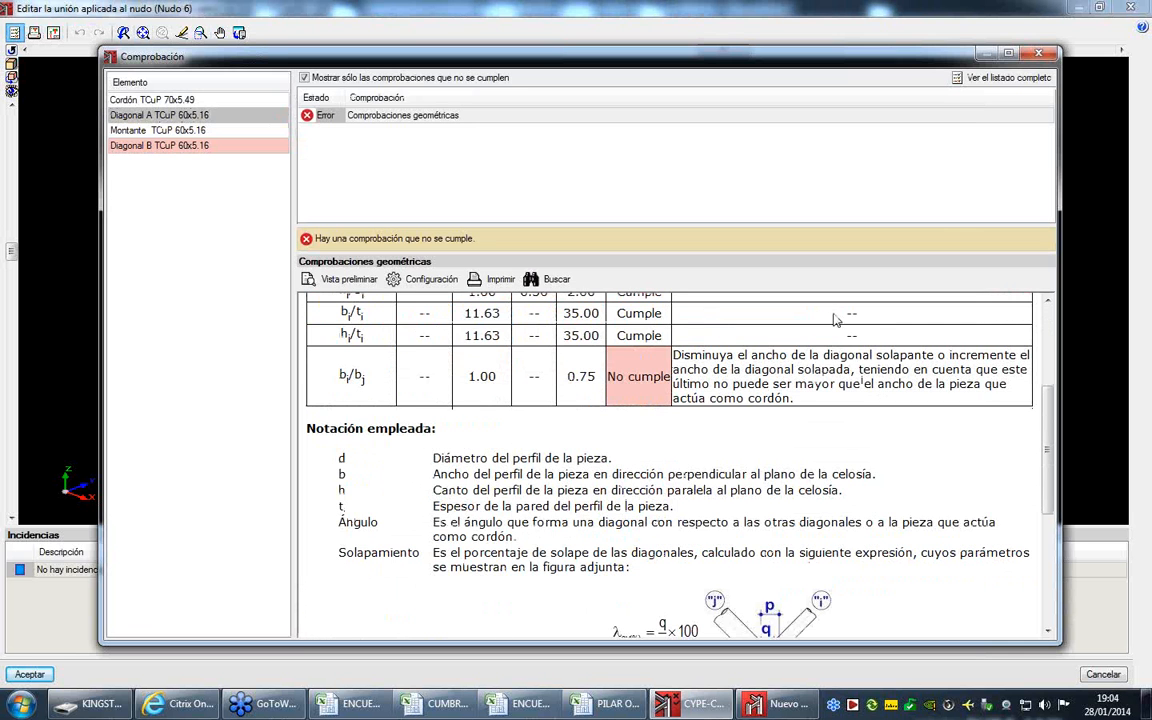
{"action": "scroll", "coordinate": [700, 360], "scroll_direction": "up", "scroll_amount": 5}
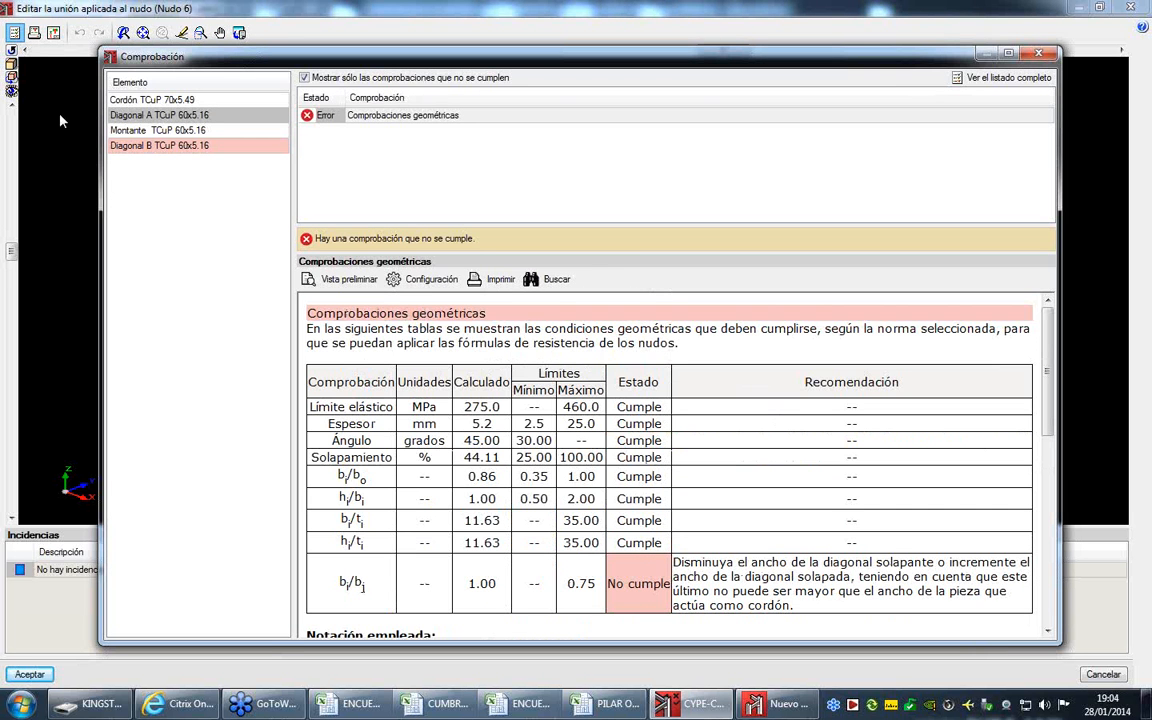
{"action": "left_click", "coordinate": [152, 146]}
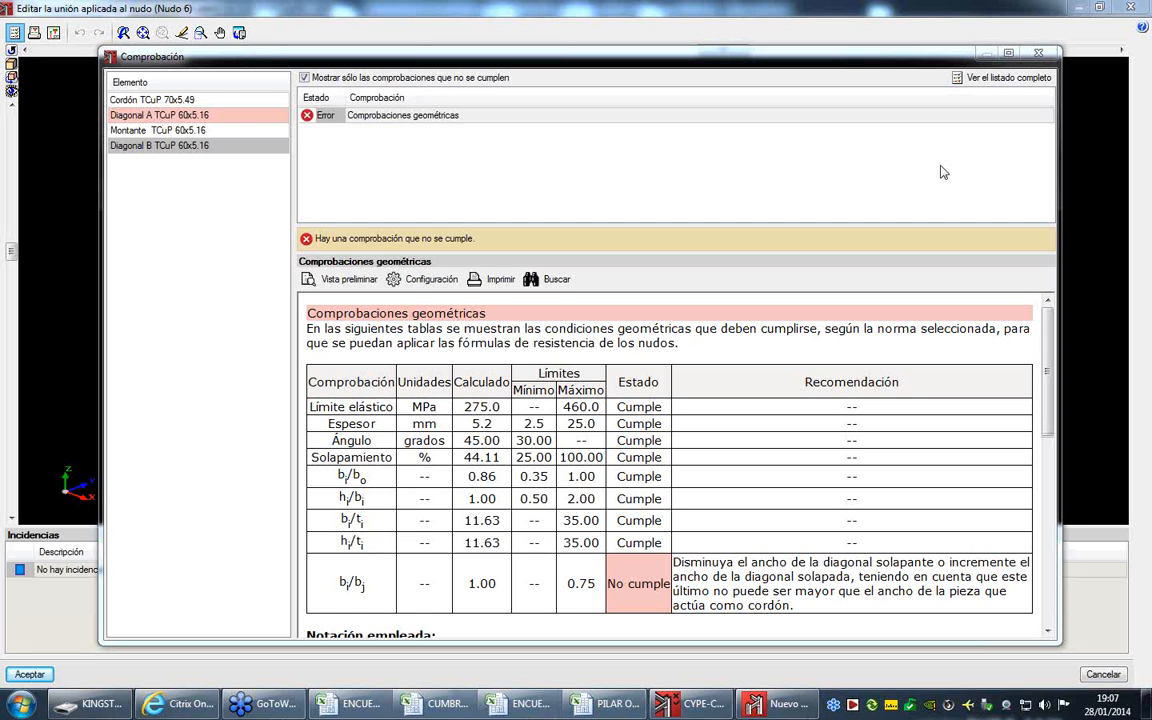
{"action": "left_click", "coordinate": [1040, 55]}
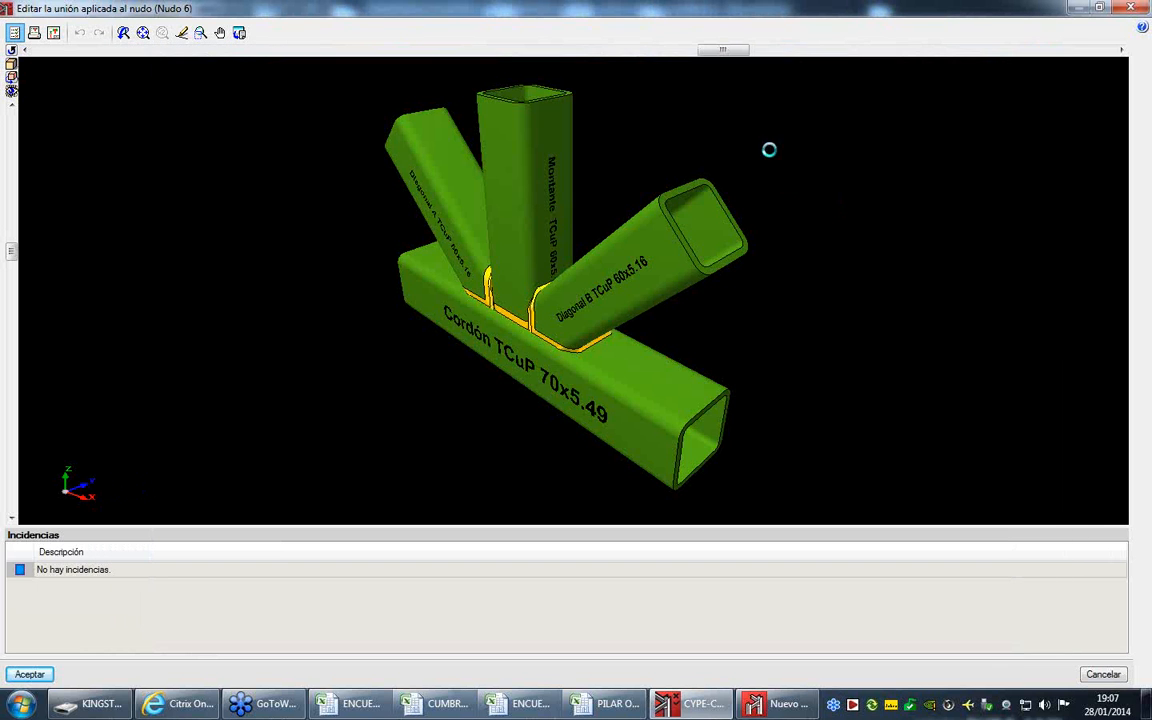
{"action": "left_click", "coordinate": [52, 675]}
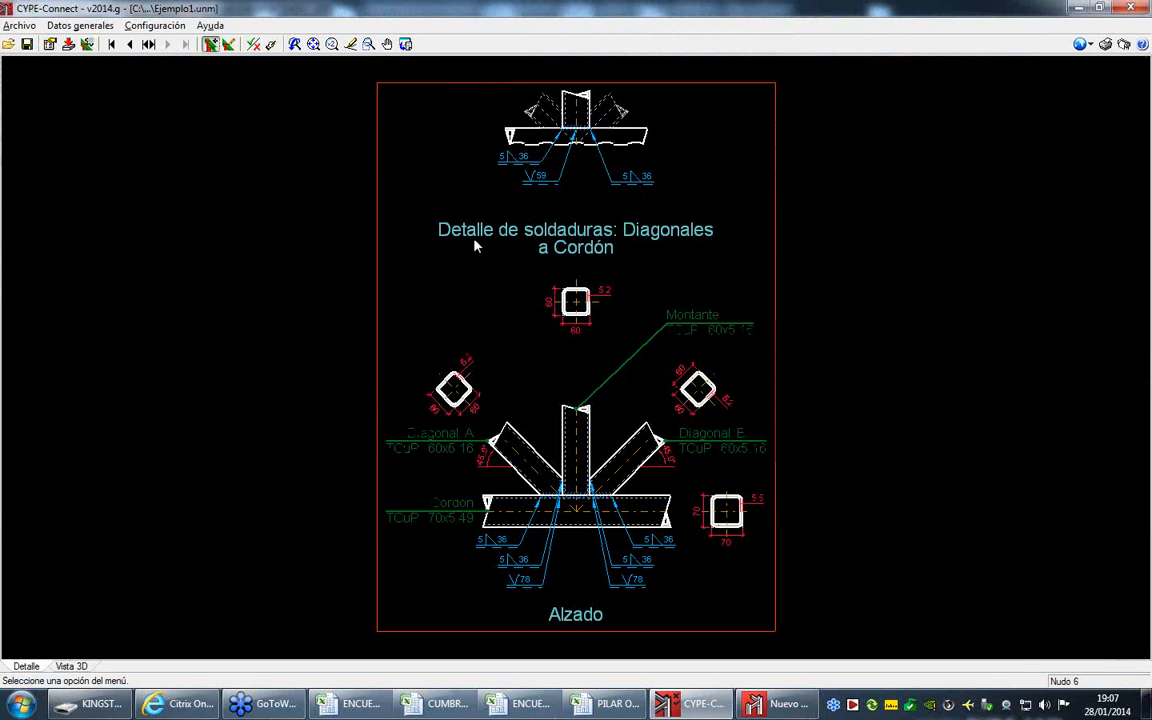
- Reopen the geometry of Nudo 6, set the insertion point of Barra 2 and Barra 4 to top centre, and accept
{"action": "left_click", "coordinate": [535, 297]}
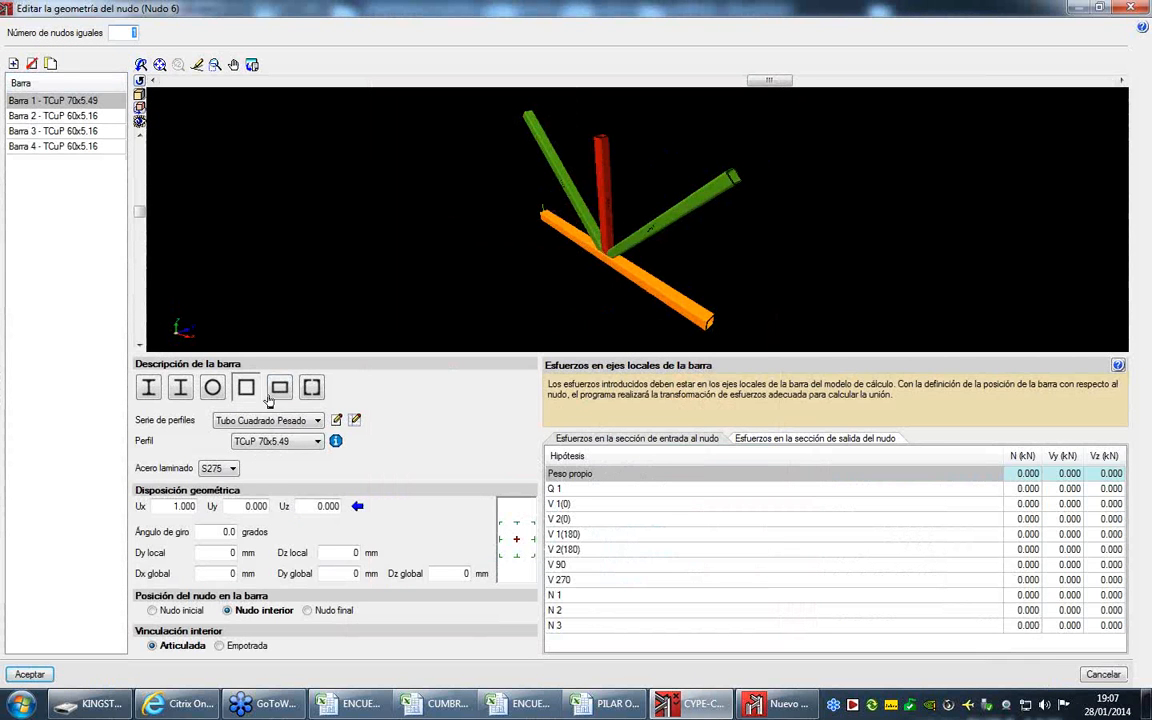
{"action": "left_click", "coordinate": [58, 114]}
{"action": "left_click", "coordinate": [516, 525]}
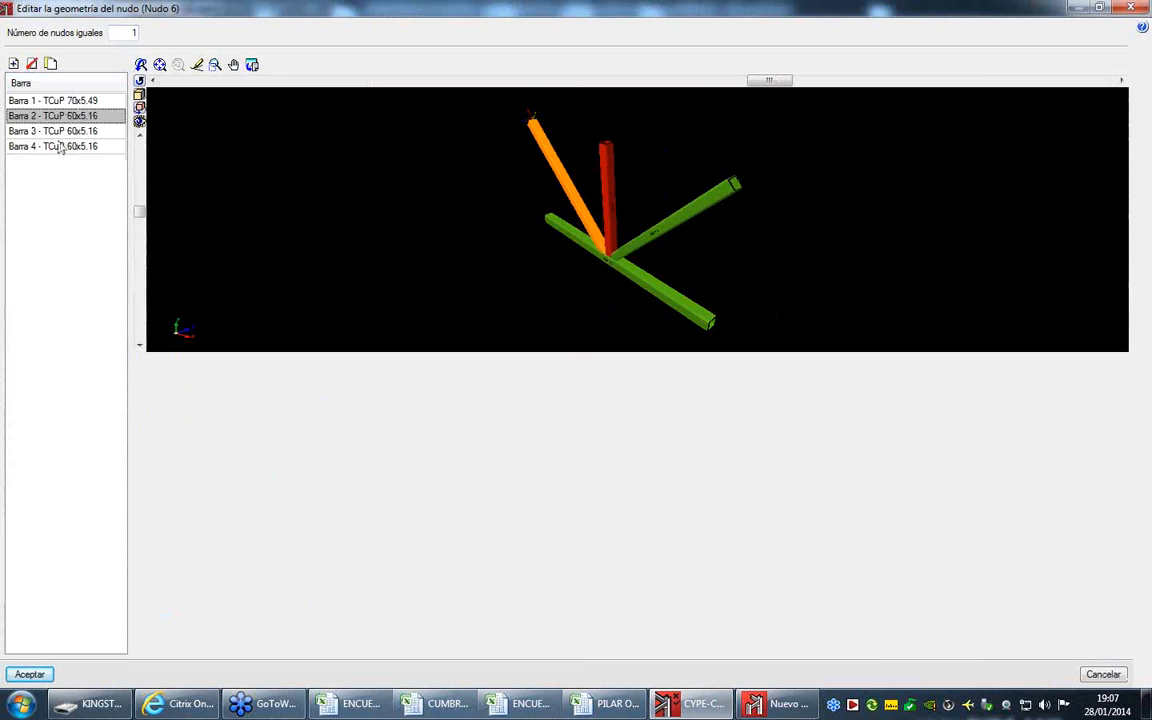
{"action": "left_click", "coordinate": [56, 131]}
{"action": "left_click", "coordinate": [88, 146]}
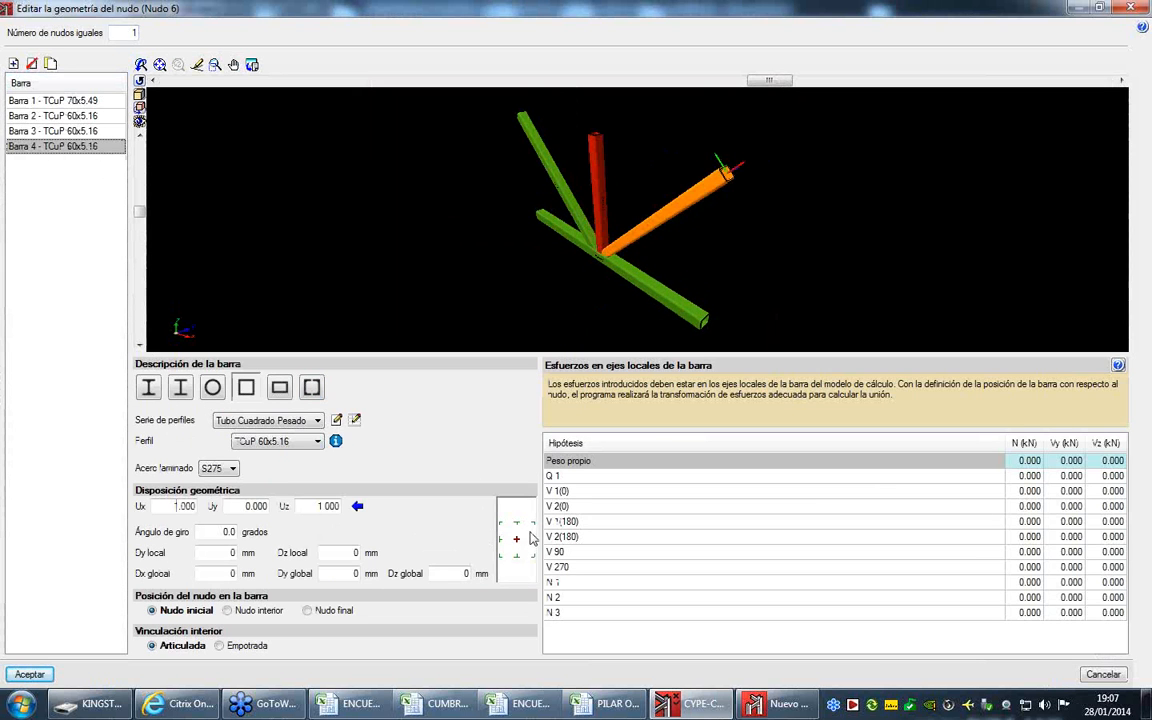
{"action": "left_click", "coordinate": [29, 674]}
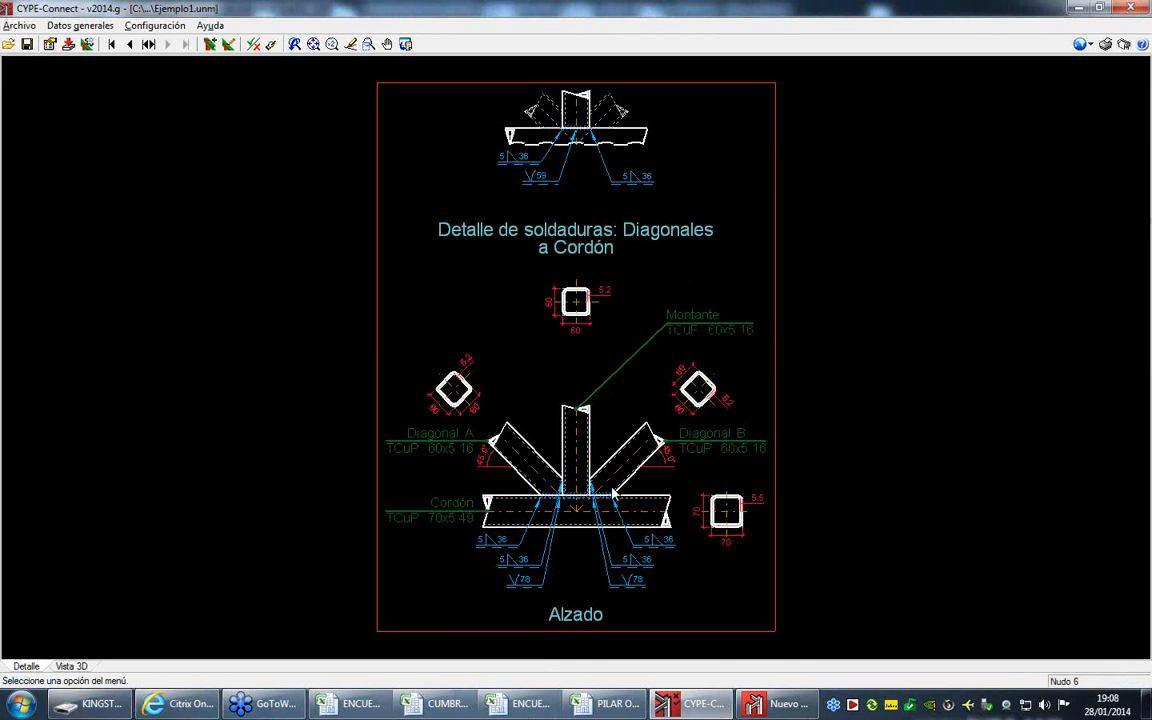
{"action": "scroll", "coordinate": [613, 492], "scroll_direction": "up", "scroll_amount": 5}
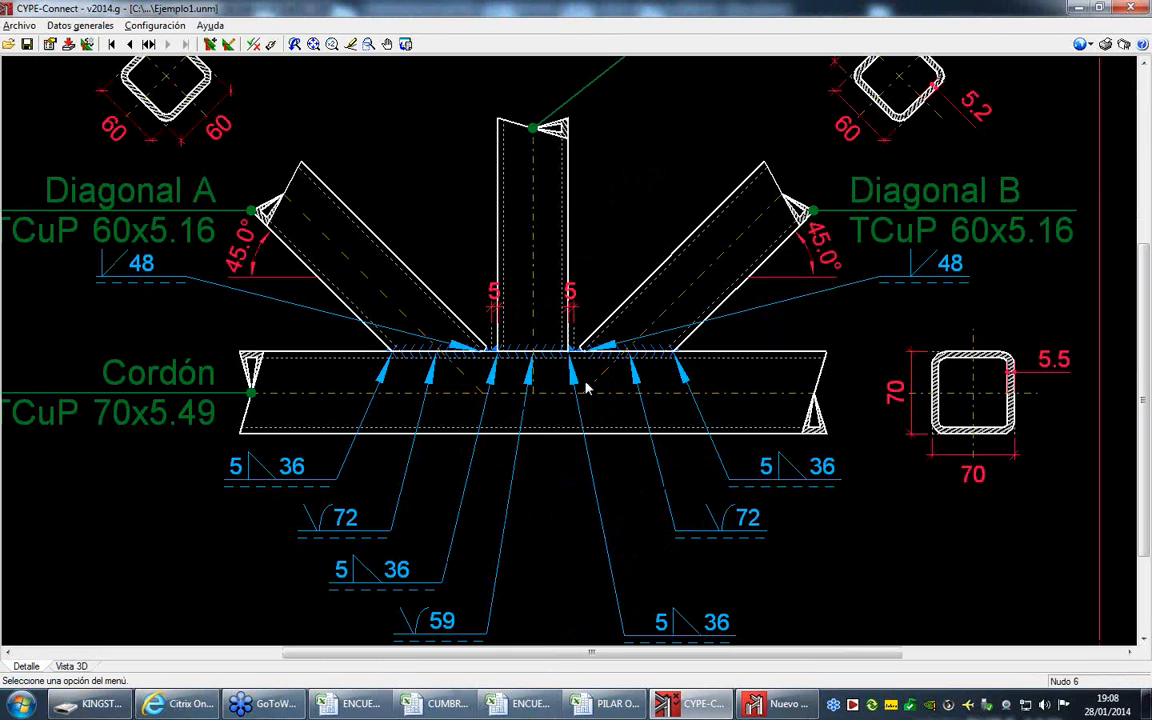